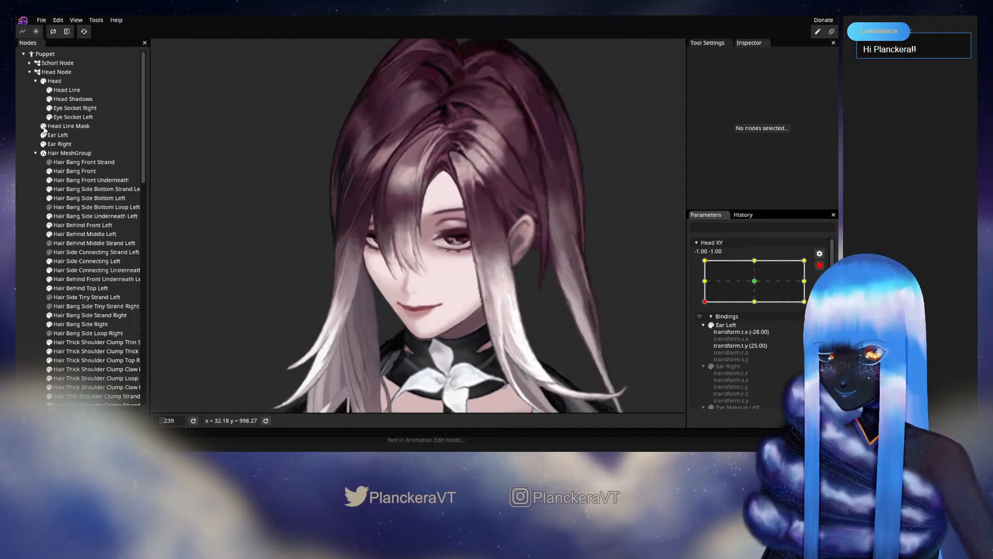
Step: Hide the Head Line part
left_click(49, 90)
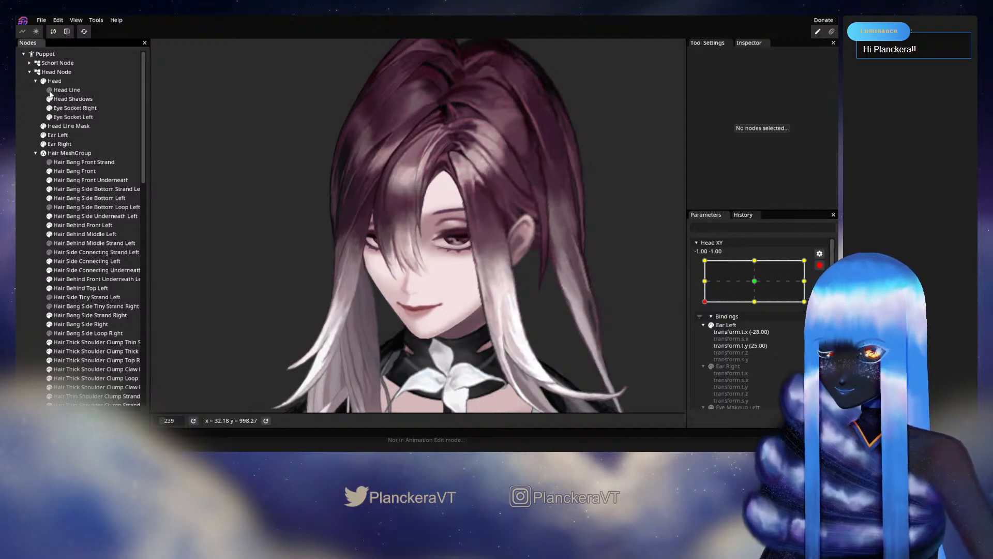
left_click_drag(285, 237, 293, 173)
scroll(310, 186, "up", 1)
left_click_drag(374, 225, 332, 254)
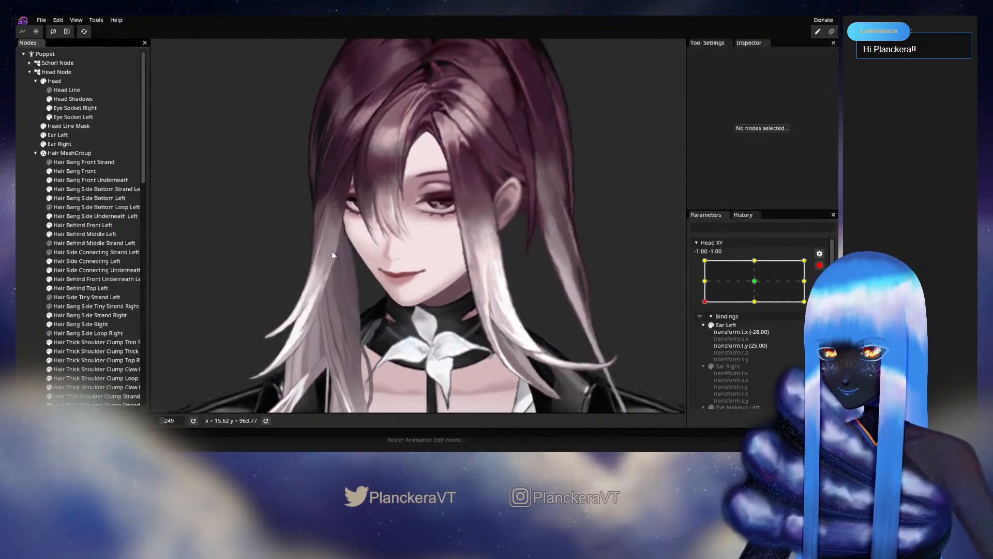
Step: Reshape the chin area of the Head mesh with the Circle Brush at size 83, then deselect the part
left_click(54, 81)
left_click(160, 82)
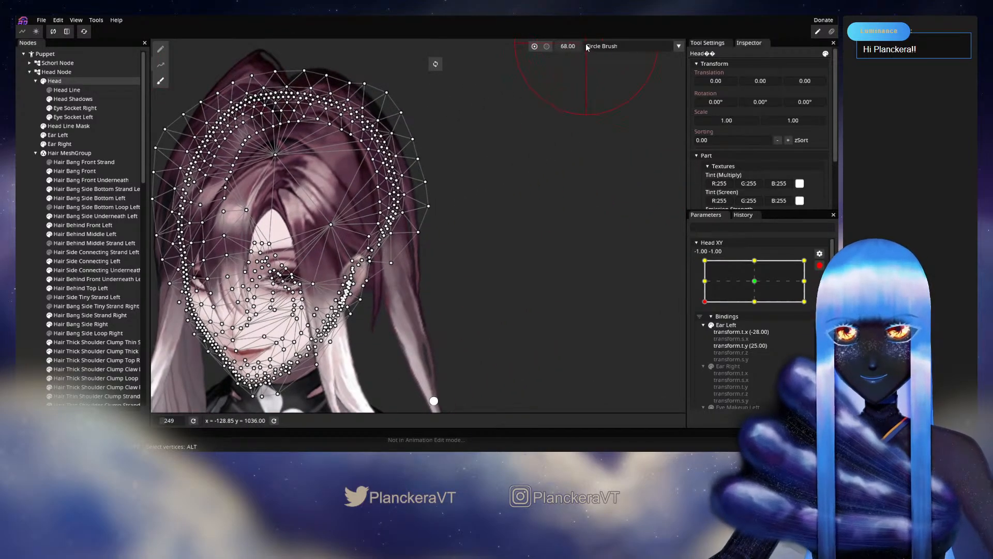
left_click_drag(476, 341, 576, 237)
scroll(577, 237, "up", 3)
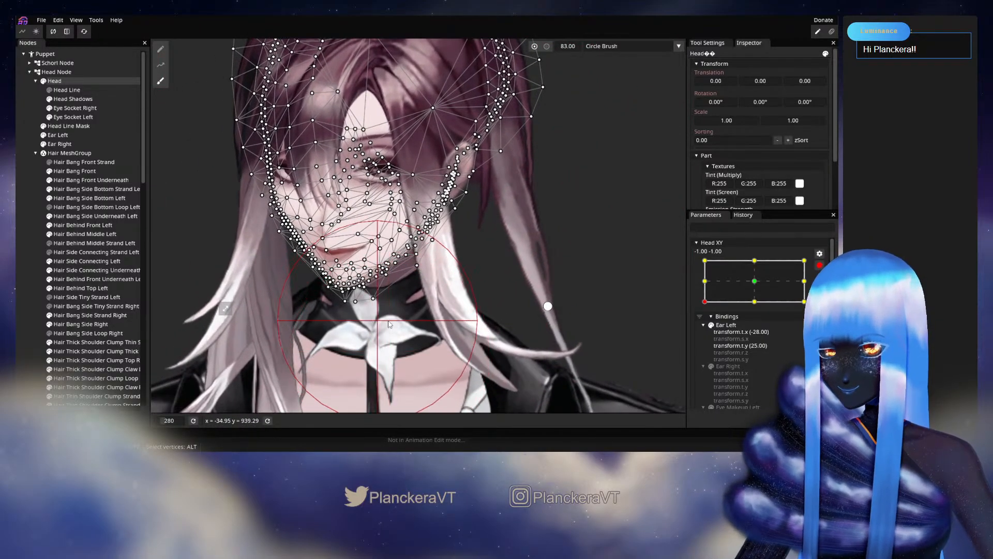
mouse_move(624, 200)
left_mouse_down()
mouse_move(520, 270)
mouse_move(600, 214)
left_mouse_up()
left_click(547, 48)
mouse_move(372, 314)
left_mouse_down()
mouse_move(411, 304)
mouse_move(359, 313)
left_mouse_up()
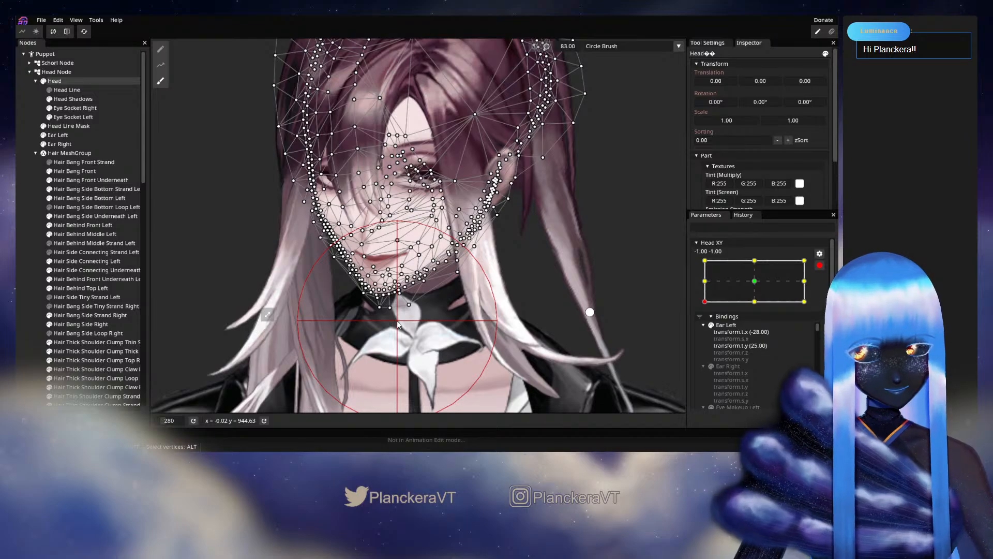
left_click(33, 243)
Step: Adjust individual Head mesh vertices along the jawline and chin, then deselect the part
scroll(437, 318, "down", 4)
scroll(437, 322, "up", 10)
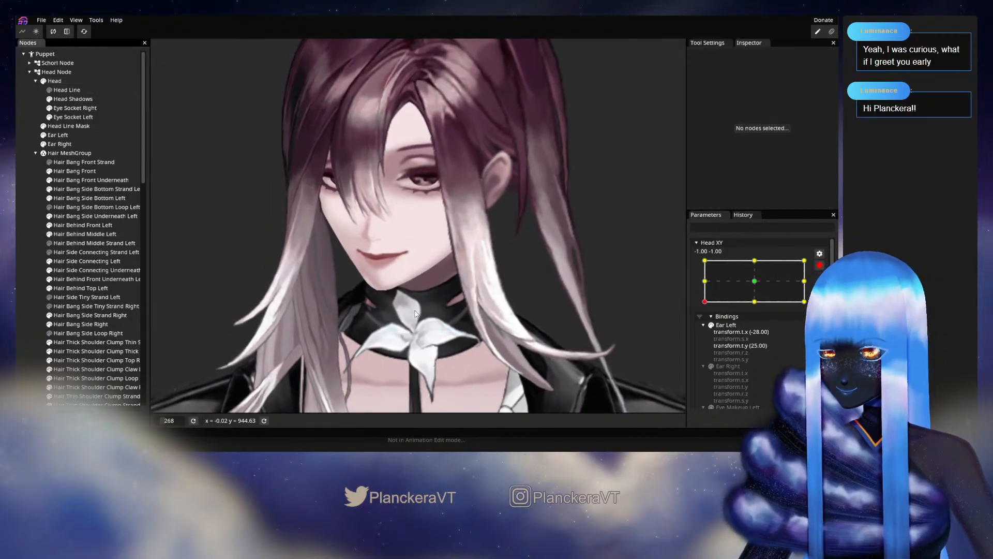
scroll(446, 317, "up", 5)
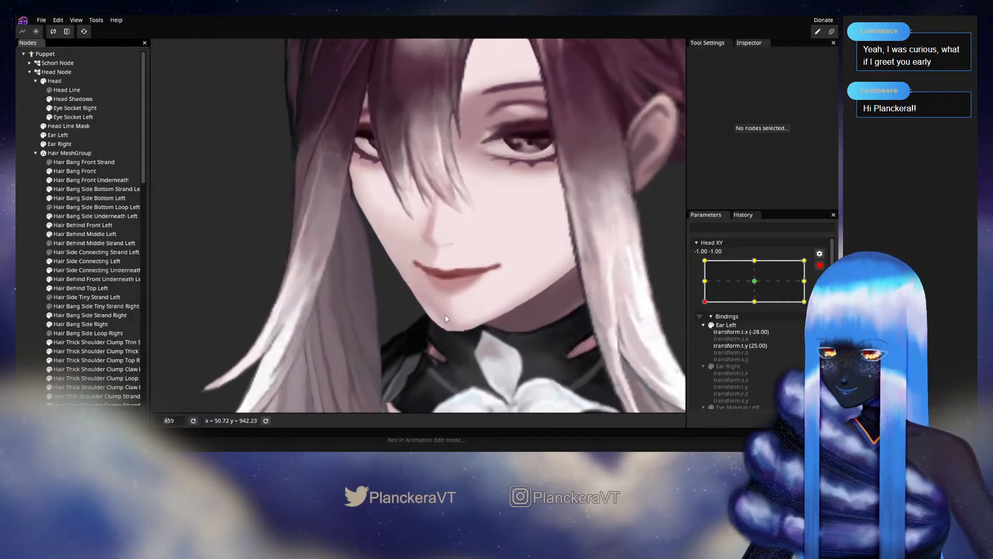
scroll(415, 284, "up", 1)
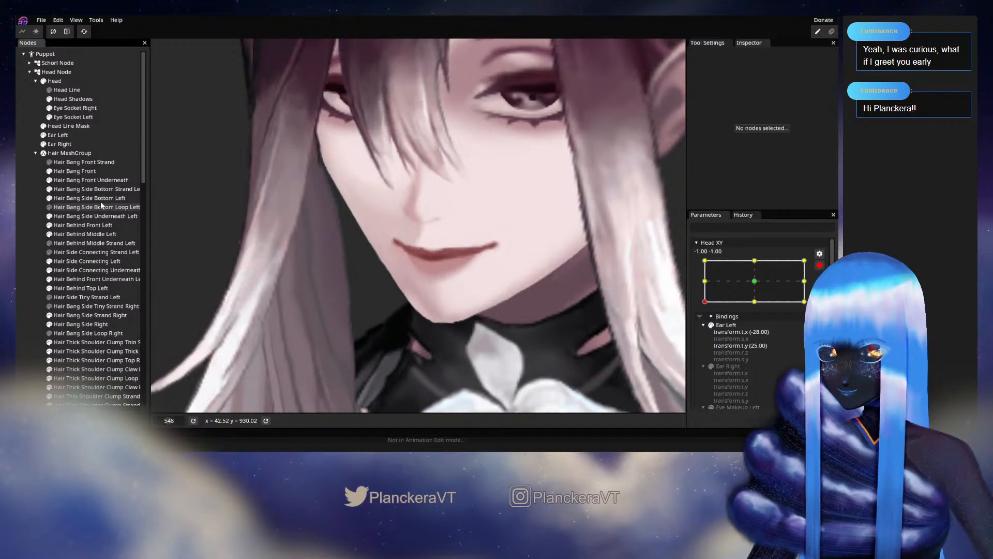
left_click(55, 81)
scroll(380, 320, "up", 6)
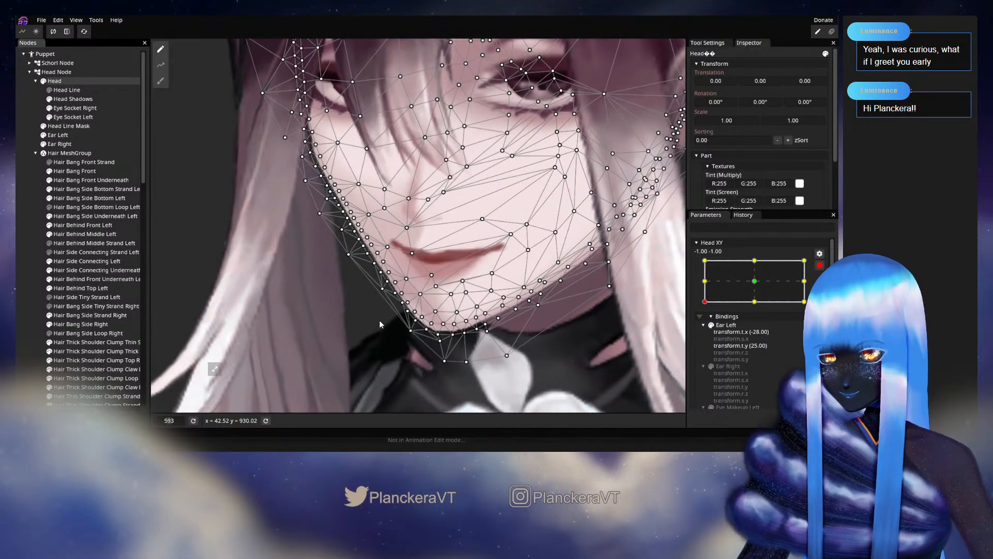
scroll(433, 305, "up", 3)
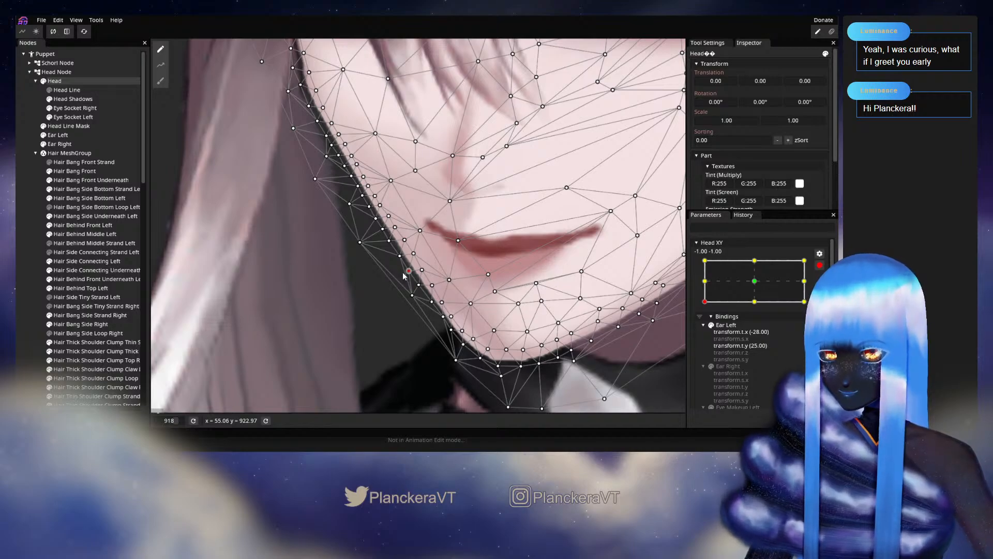
left_click_drag(363, 206, 388, 261)
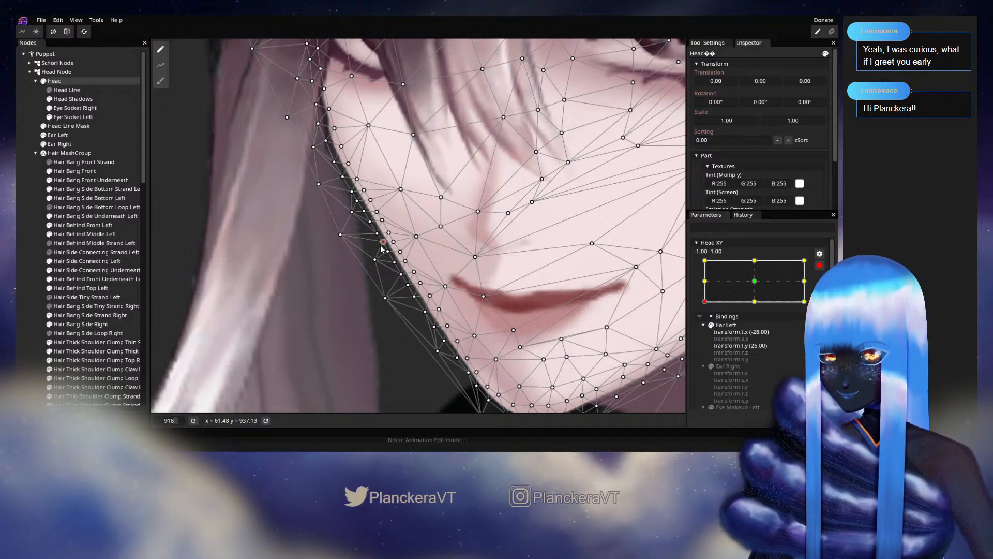
left_click_drag(395, 269, 369, 211)
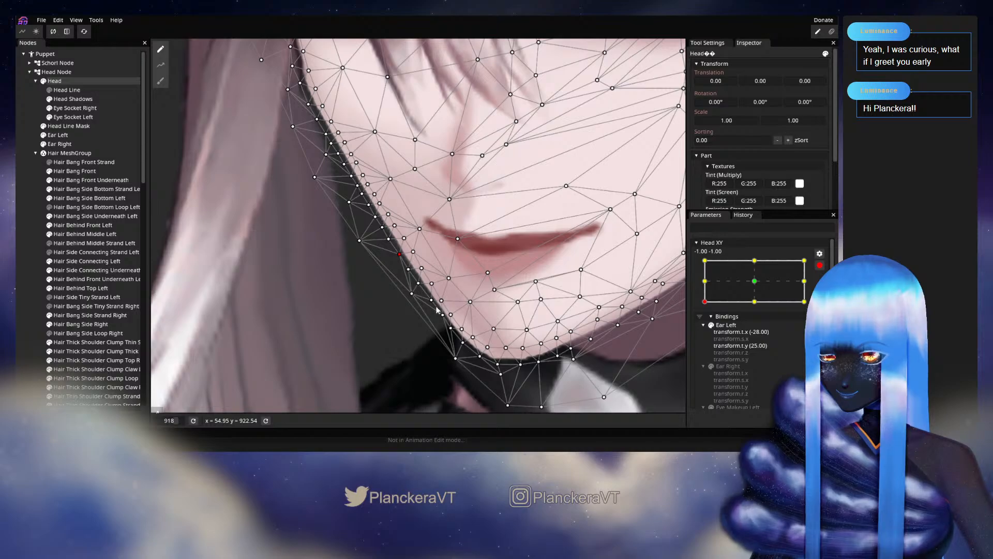
left_click_drag(447, 302, 407, 289)
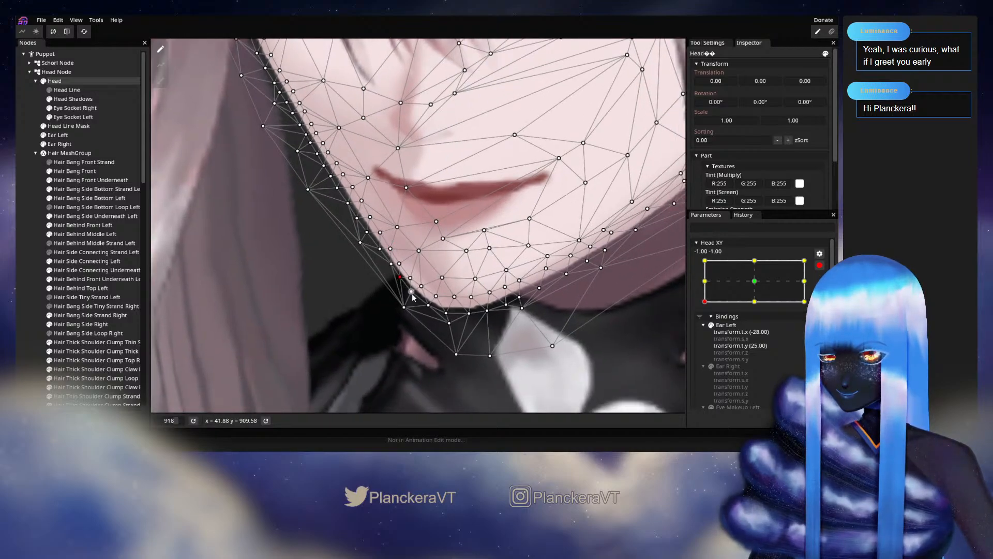
left_click_drag(637, 283, 636, 318)
left_click_drag(396, 309, 528, 346)
scroll(527, 346, "down", 1)
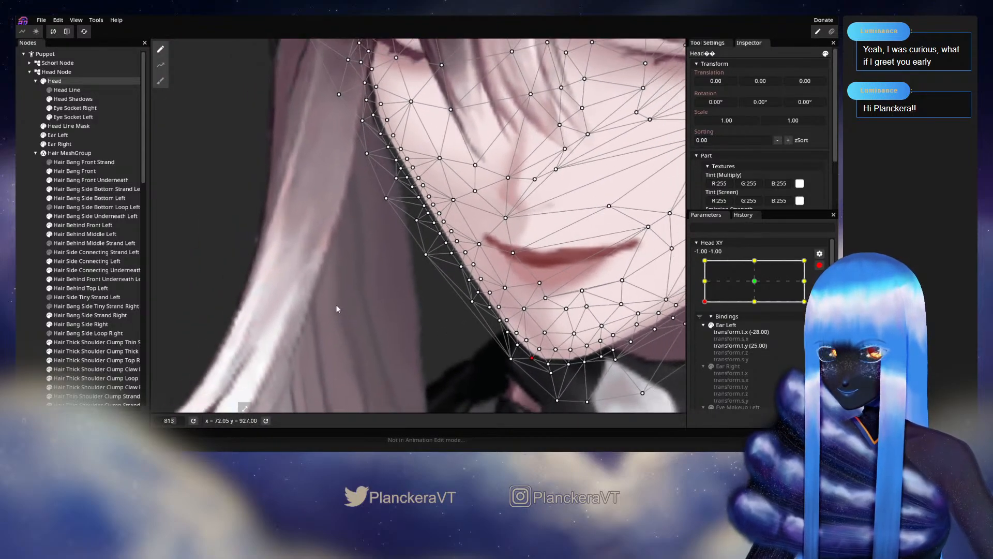
left_click(23, 137)
Step: Disarm Head XY and preview the head turn around its -1.00, -1.00 corner, ending back at that corner
scroll(536, 322, "down", 1)
scroll(537, 321, "down", 4)
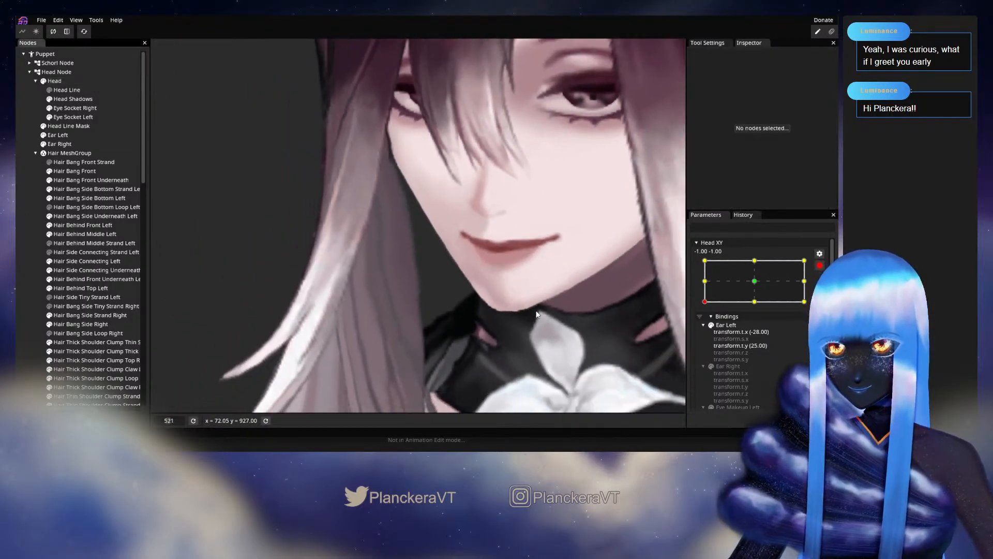
scroll(548, 313, "down", 1)
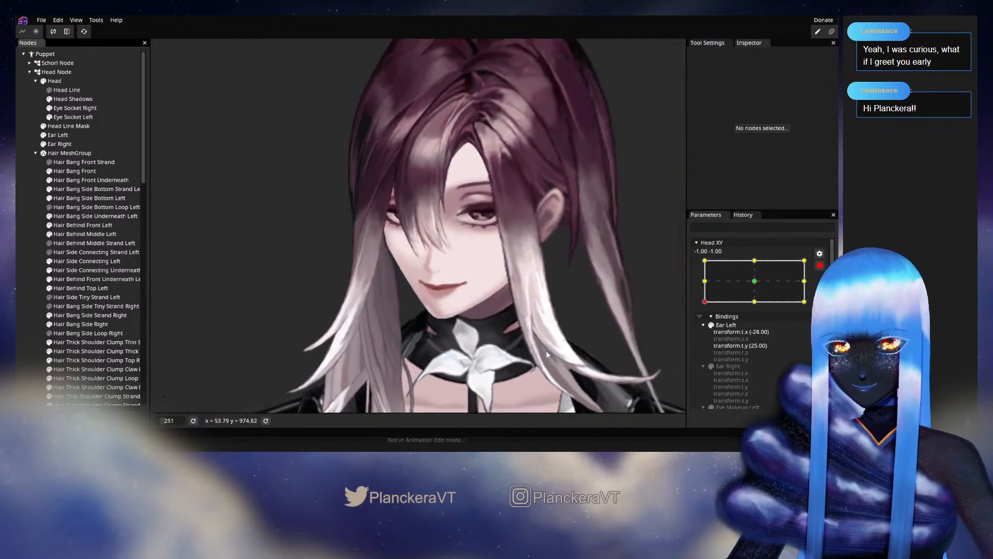
scroll(814, 273, "up", 1)
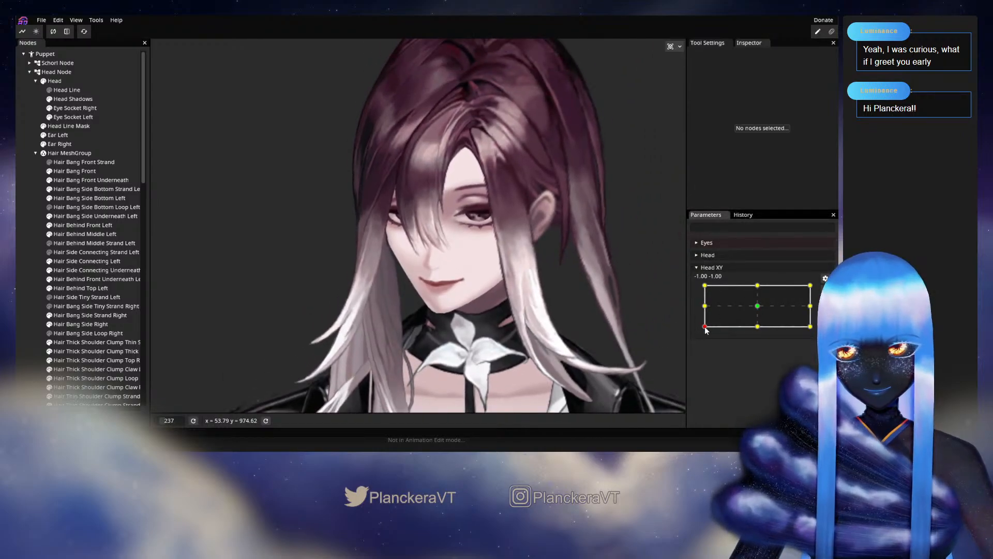
mouse_move(705, 330)
left_mouse_down()
mouse_move(705, 316)
mouse_move(705, 329)
left_mouse_up()
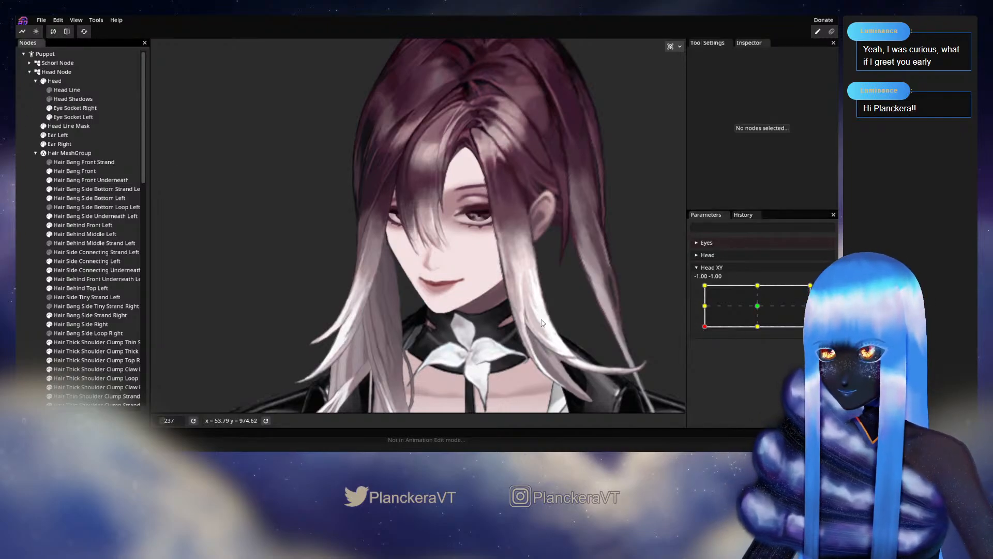
mouse_move(704, 329)
left_mouse_down()
mouse_move(704, 309)
mouse_move(705, 327)
left_mouse_up()
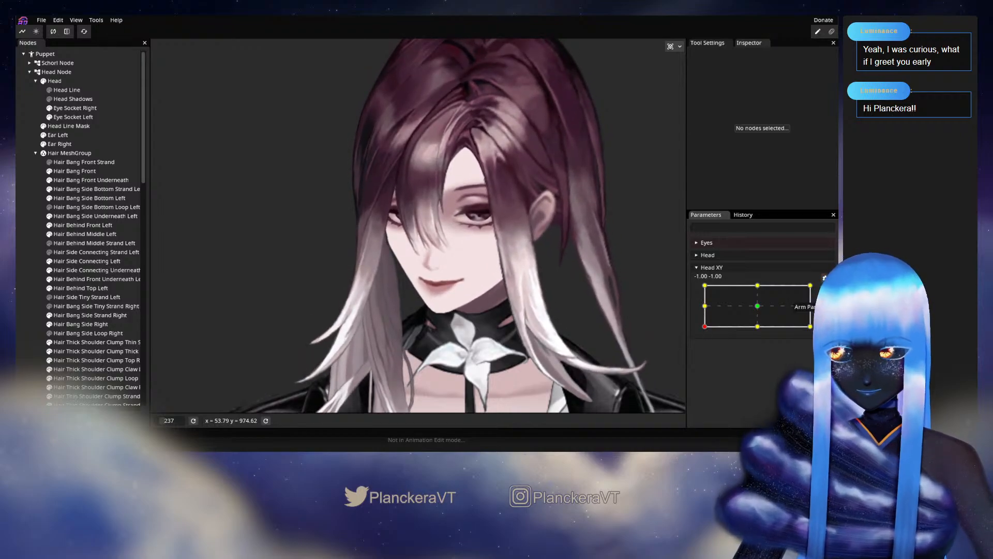
Step: Touch up the chin of the Head mesh with the Circle Brush at size 43 in the -1.00, -1.00 pose
scroll(475, 330, "up", 3)
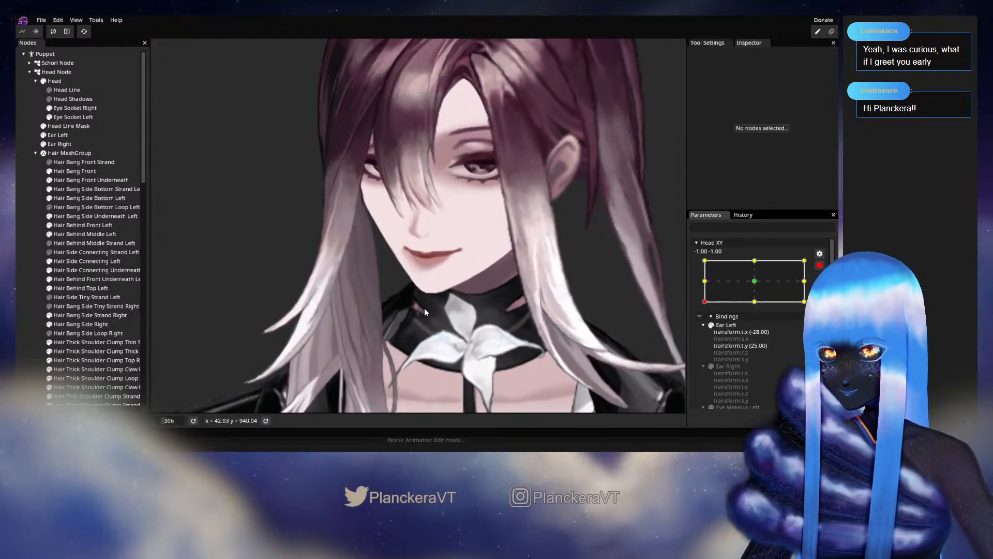
left_click(60, 82)
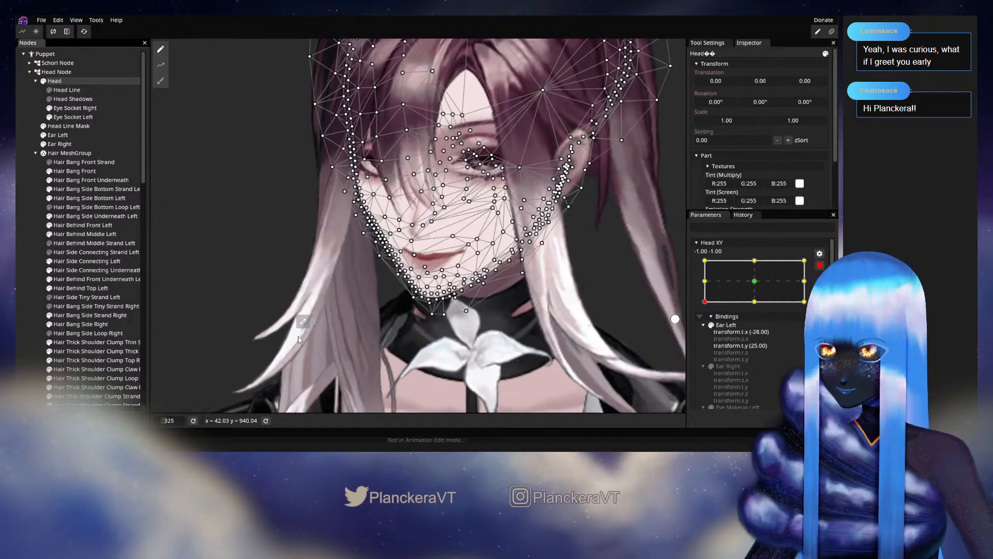
left_click_drag(575, 220, 277, 277)
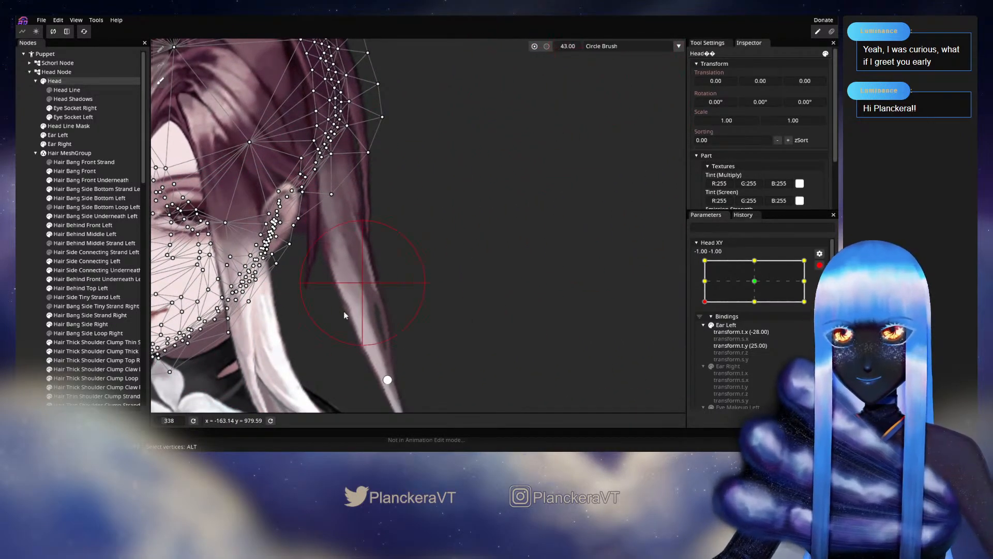
left_click_drag(346, 312, 525, 233)
scroll(281, 324, "up", 2)
mouse_move(282, 324)
left_mouse_down()
mouse_move(408, 330)
mouse_move(383, 332)
left_mouse_up()
scroll(385, 328, "up", 3)
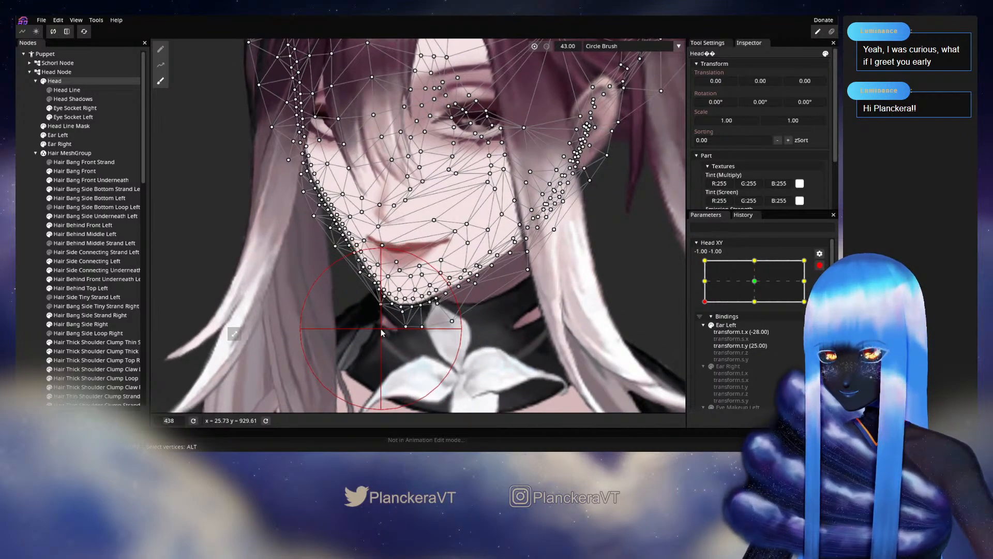
left_click(22, 229)
Step: Disarm Head XY and check the retouched chin by moving the parameter around its -1.00, -1.00 corner
scroll(478, 302, "down", 3)
scroll(475, 299, "down", 5)
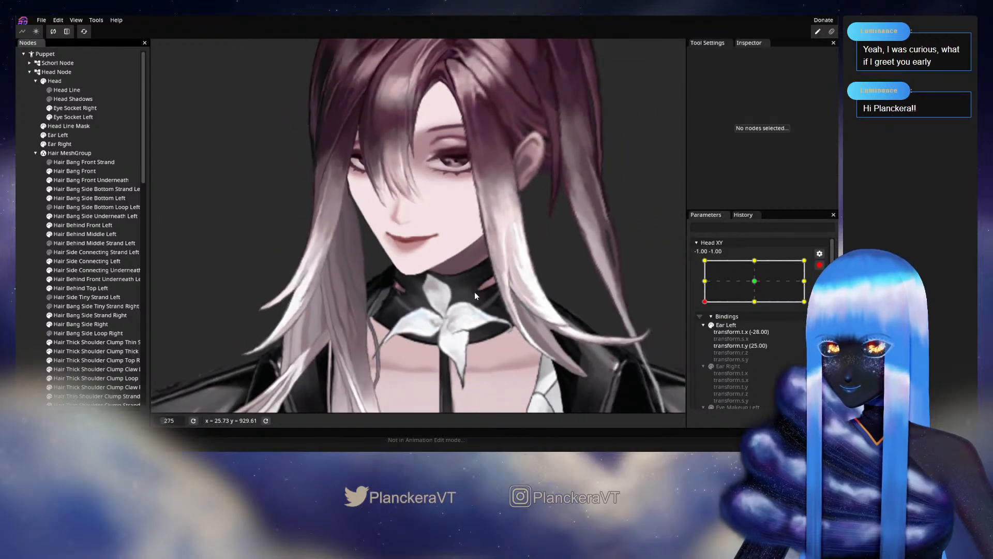
left_click(819, 265)
mouse_move(704, 330)
left_mouse_down()
mouse_move(702, 310)
mouse_move(699, 332)
left_mouse_up()
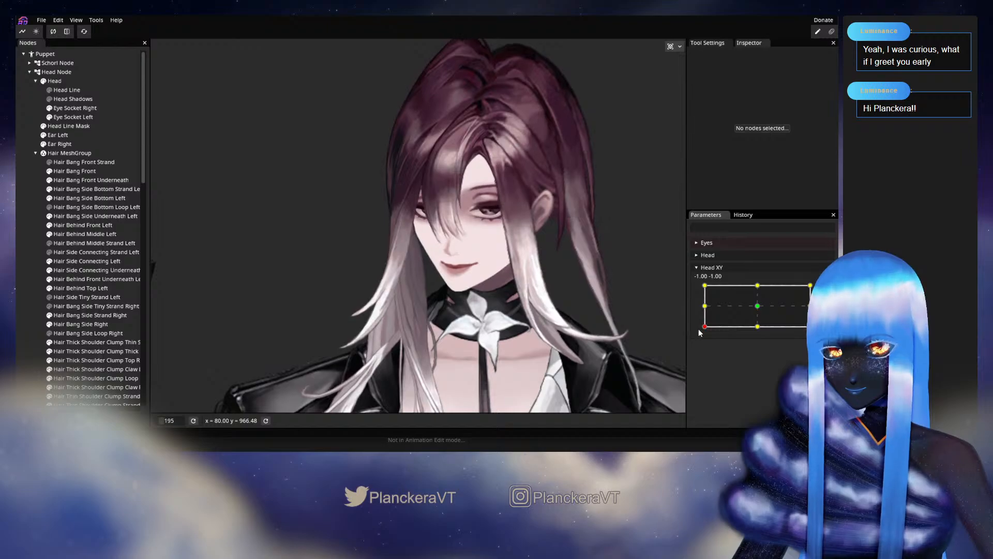
Step: With Head XY armed at -1.00, -1.00, set the X translation to -41 for the Nose Node and -35 for the Mouth Node
left_click(820, 290)
scroll(405, 281, "up", 5)
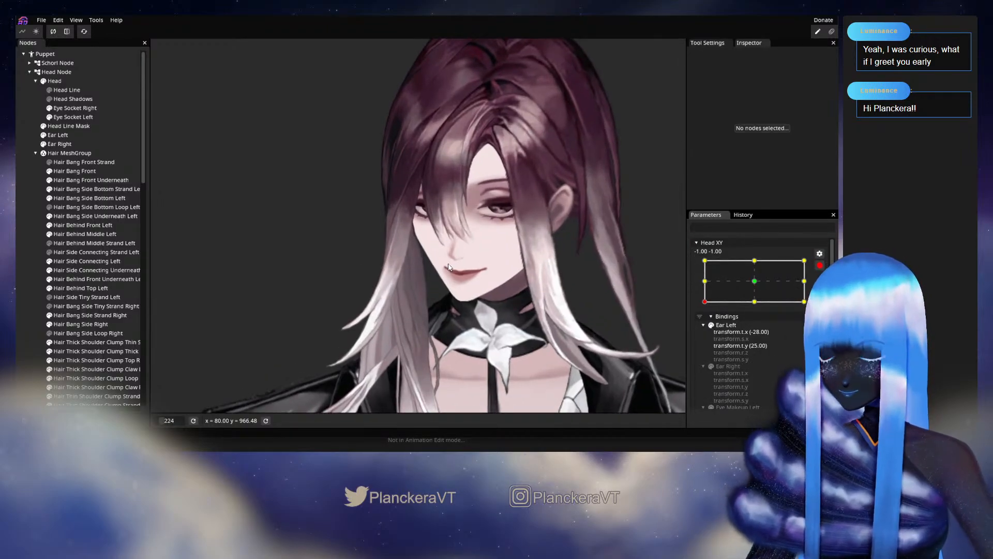
left_click_drag(436, 263, 359, 255)
scroll(419, 260, "up", 2)
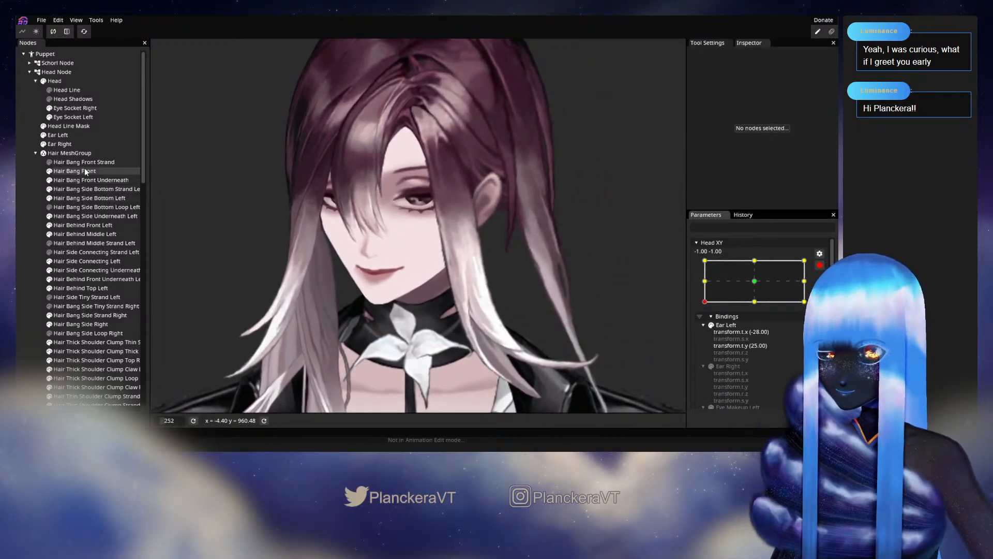
scroll(86, 169, "down", 15)
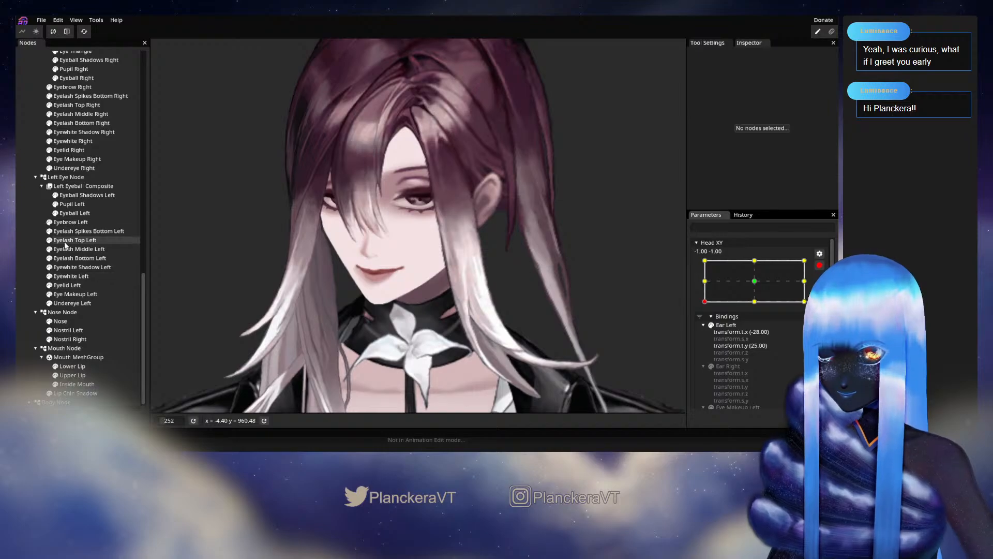
left_click(62, 311)
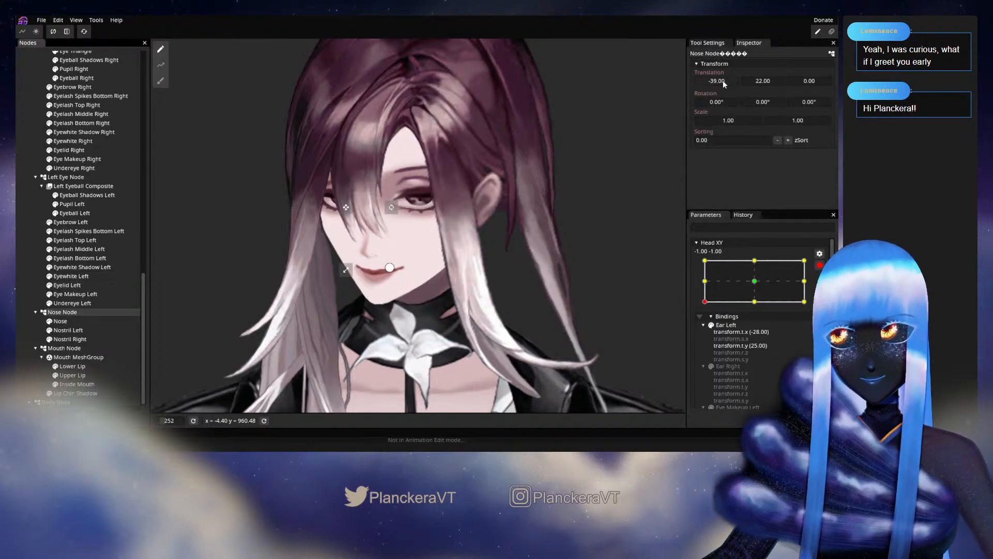
left_click_drag(720, 82, 719, 82)
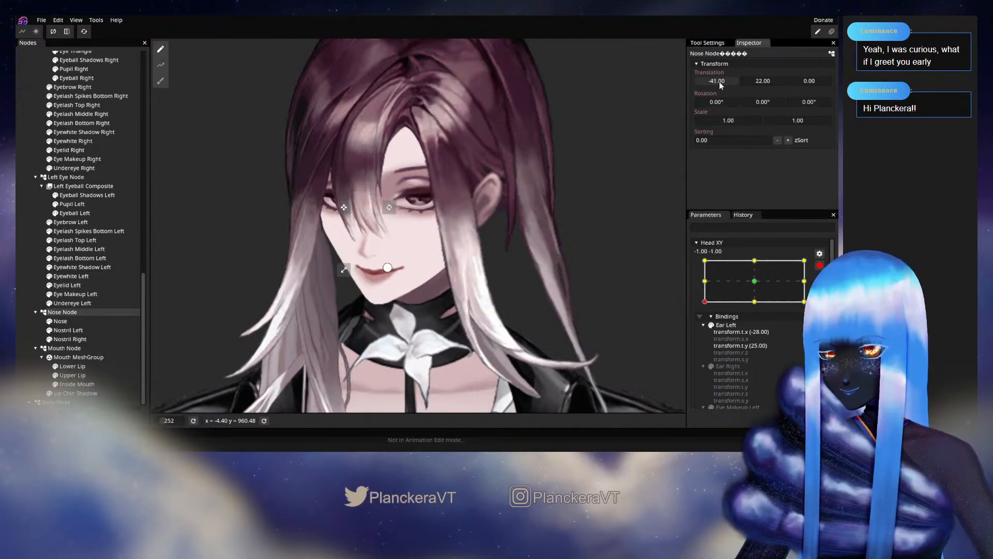
left_click(64, 349)
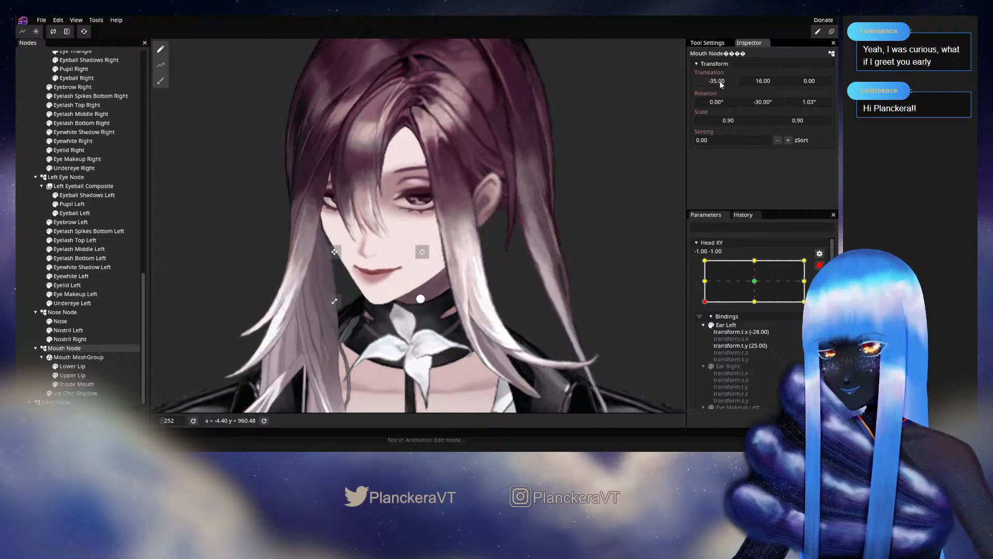
left_click(277, 288)
Step: Preview the nose and mouth placement by moving the disarmed Head XY from its -1.00, -1.00 corner and back, then arm it again
scroll(469, 255, "down", 3)
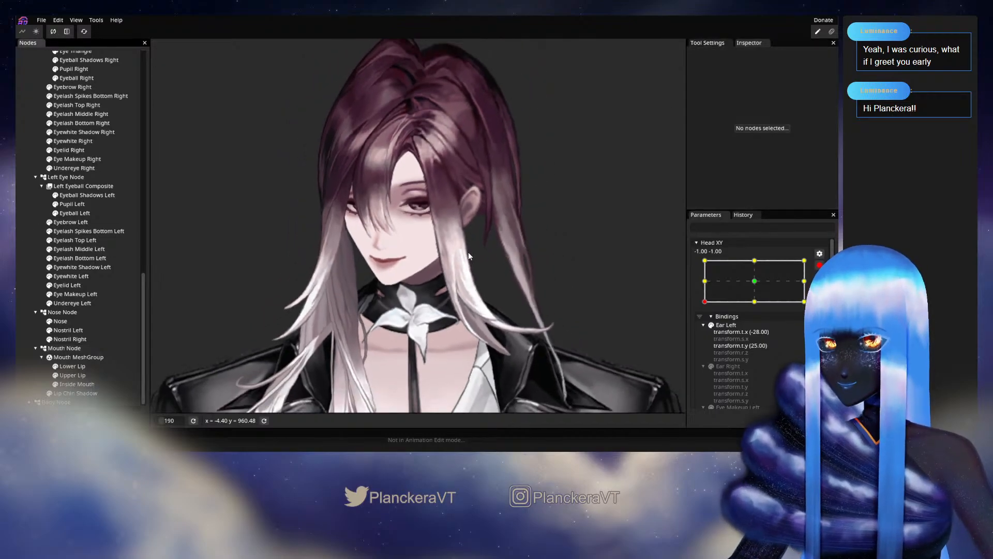
left_click_drag(468, 256, 566, 331)
left_click(820, 265)
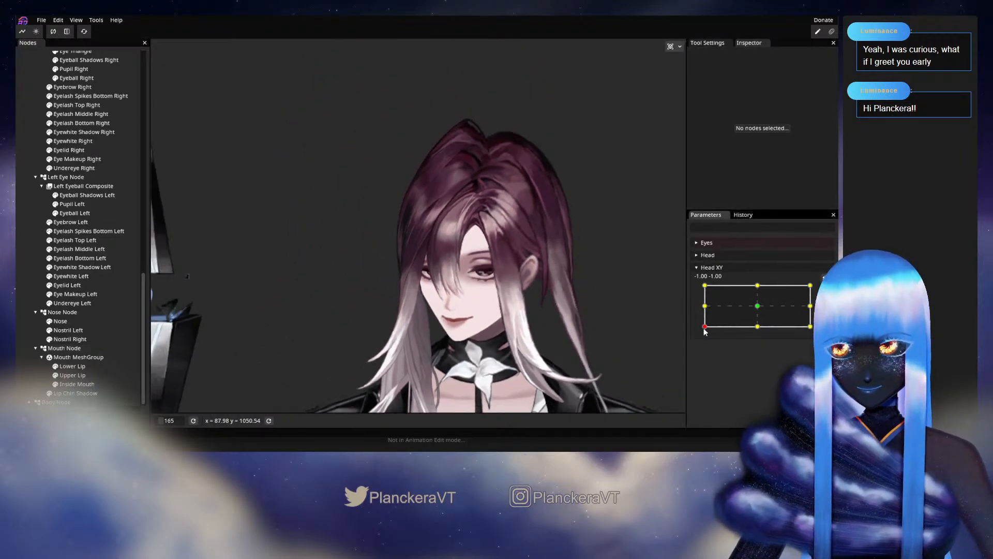
mouse_move(705, 330)
left_mouse_down()
mouse_move(760, 309)
mouse_move(701, 317)
mouse_move(694, 332)
left_mouse_up()
scroll(489, 269, "up", 3)
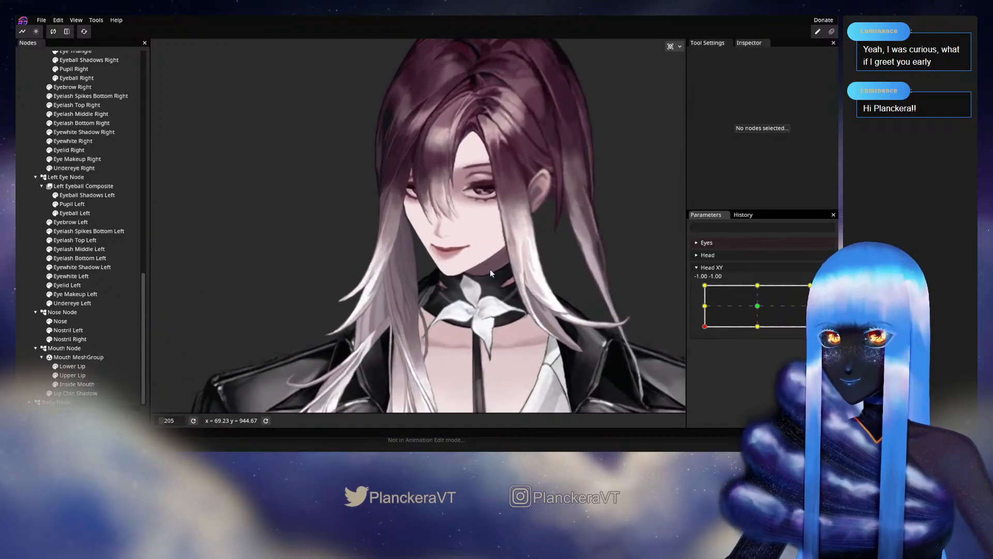
scroll(428, 314, "up", 2)
left_click(826, 289)
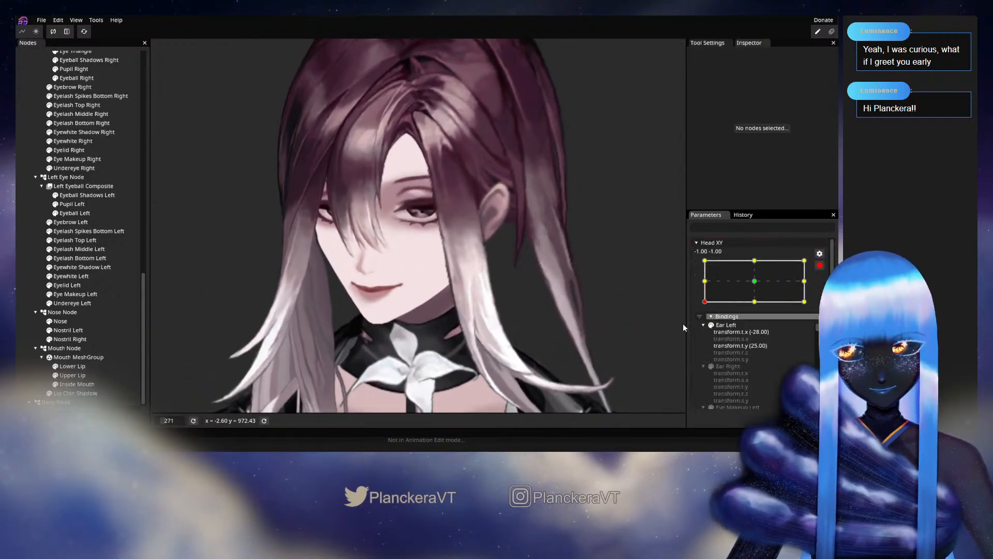
Step: Touch up the lower edge of the chin on the Head mesh with the Circle Brush at size 30 in the -1.00, -1.00 pose
scroll(452, 332, "up", 2)
scroll(451, 331, "up", 1)
scroll(62, 207, "up", 15)
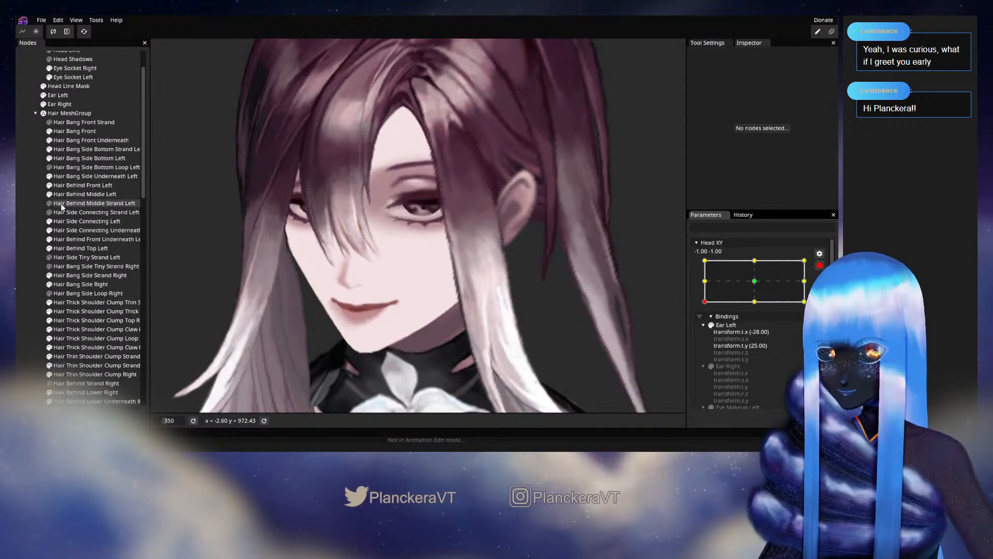
left_click(55, 82)
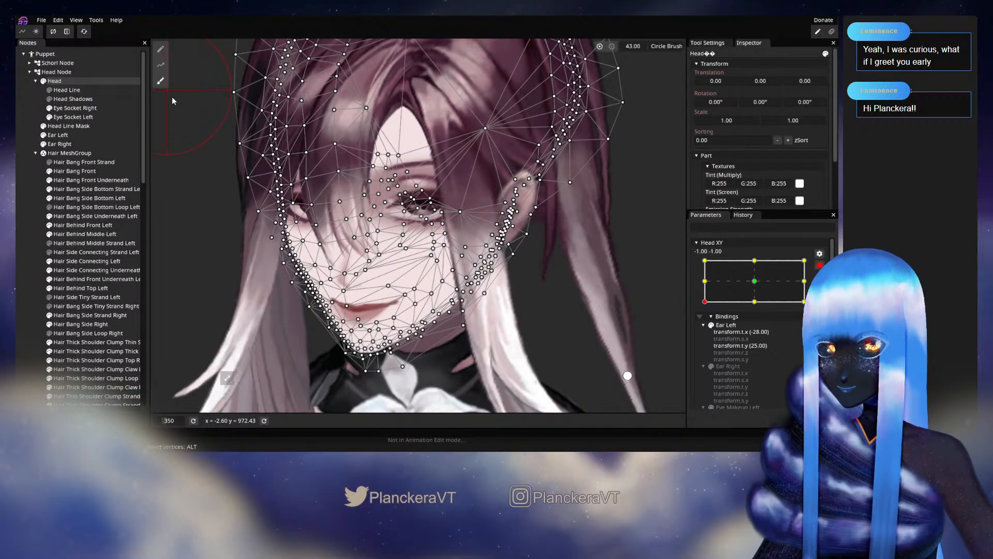
left_click_drag(641, 227, 457, 251)
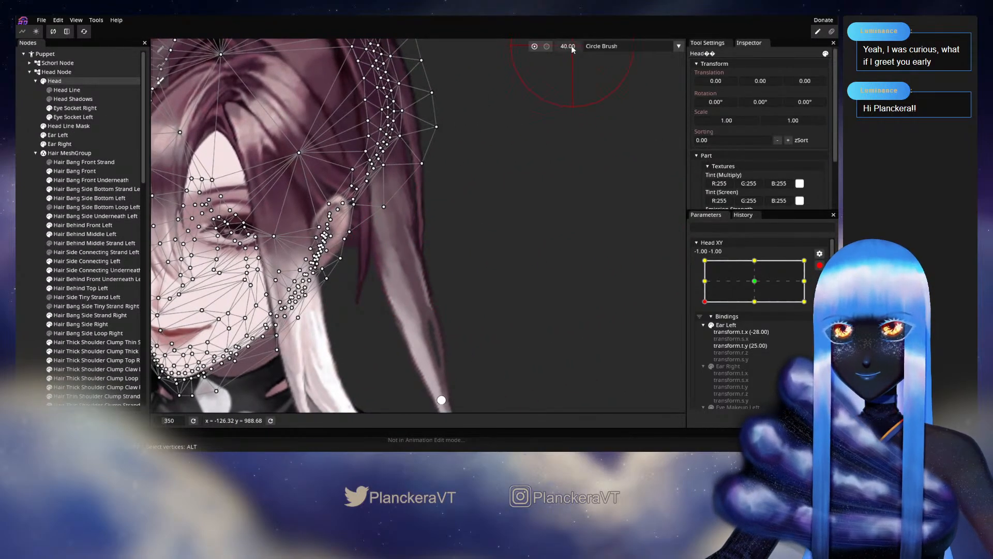
left_click_drag(573, 47, 568, 46)
scroll(295, 370, "up", 1)
left_click_drag(295, 370, 482, 264)
scroll(392, 351, "up", 3)
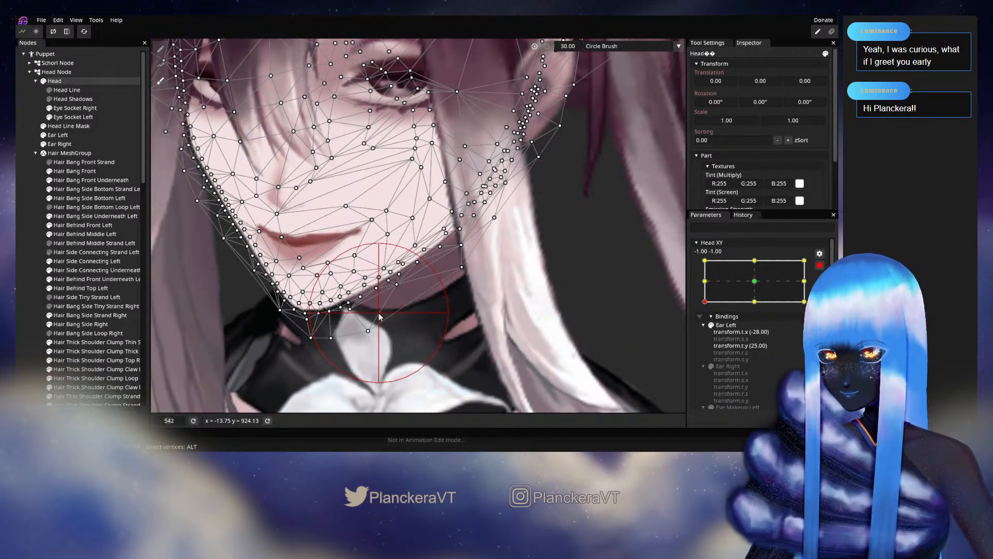
left_click_drag(379, 314, 380, 317)
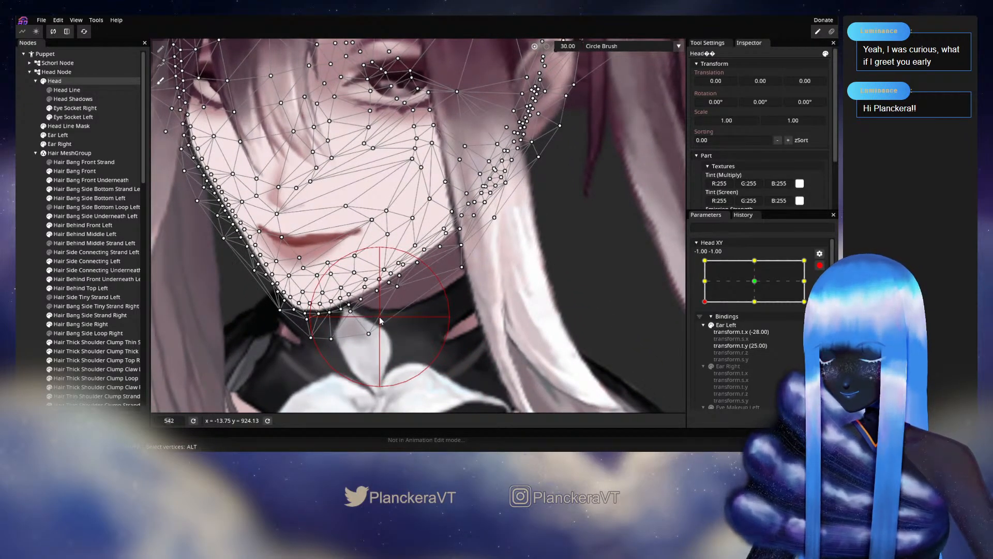
left_click(35, 240)
scroll(511, 285, "down", 5)
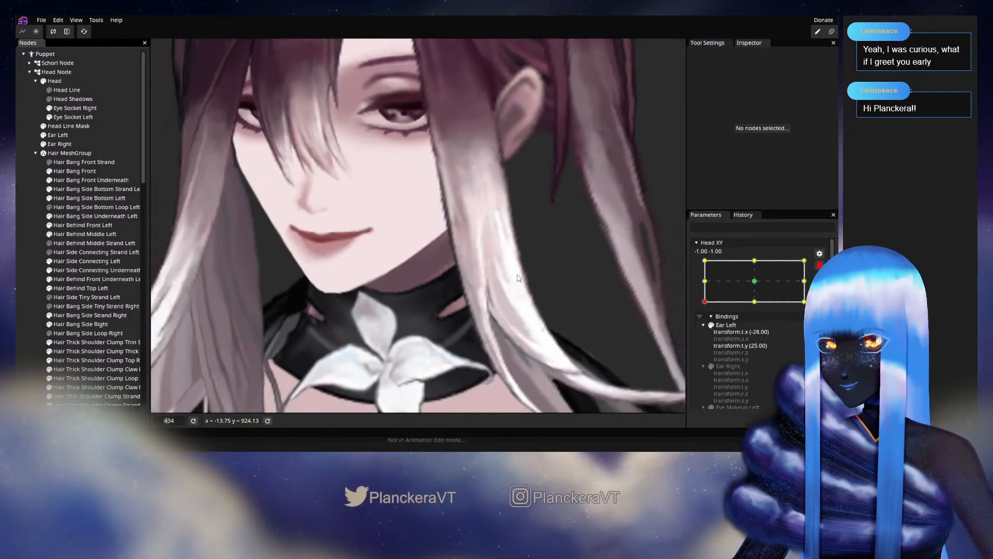
Step: Disarm Head XY, preview the reshaped chin around the -1.00, -1.00 corner, and arm the parameter again
left_click_drag(505, 243, 568, 288)
left_click(820, 265)
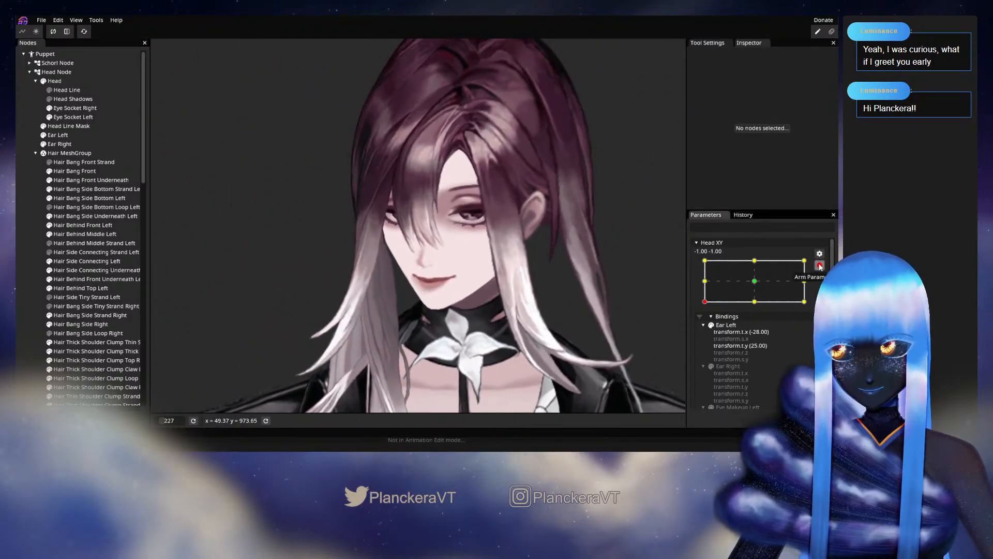
mouse_move(703, 326)
left_mouse_down()
mouse_move(700, 307)
mouse_move(700, 332)
left_mouse_up()
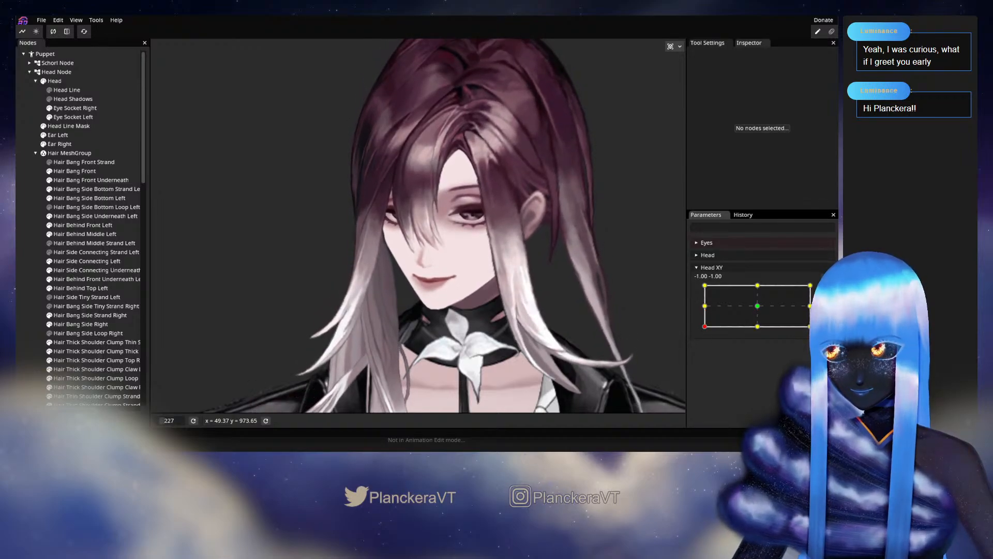
left_click(819, 290)
Step: Check the Nose Node's translation in the -1.00, -1.00 pose and deselect it
scroll(77, 296, "down", 13)
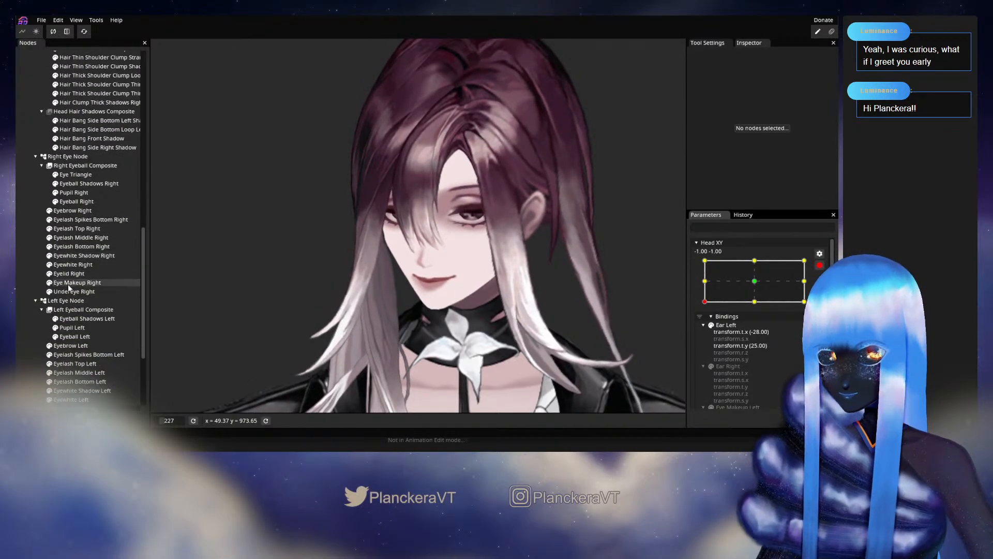
scroll(102, 326, "down", 5)
left_click(72, 311)
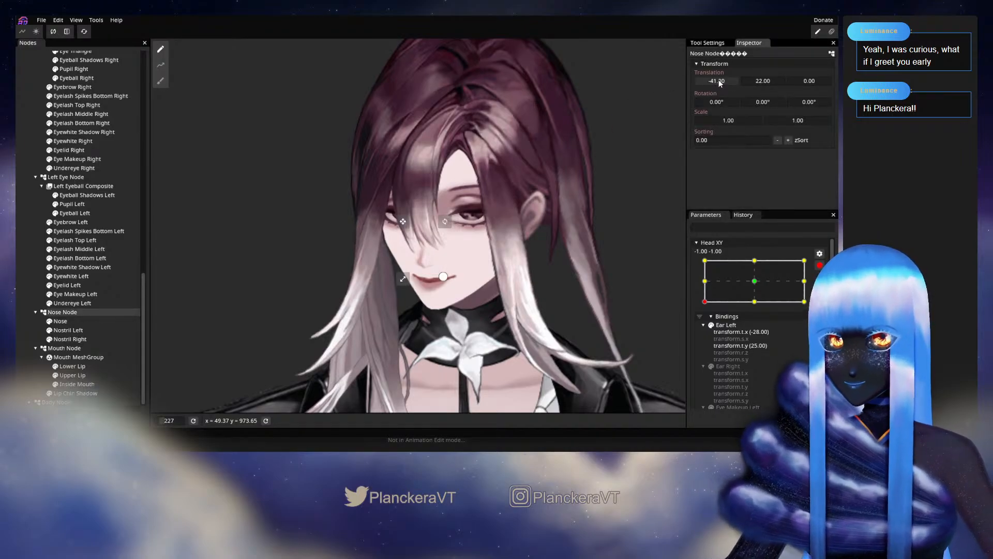
left_click(27, 266)
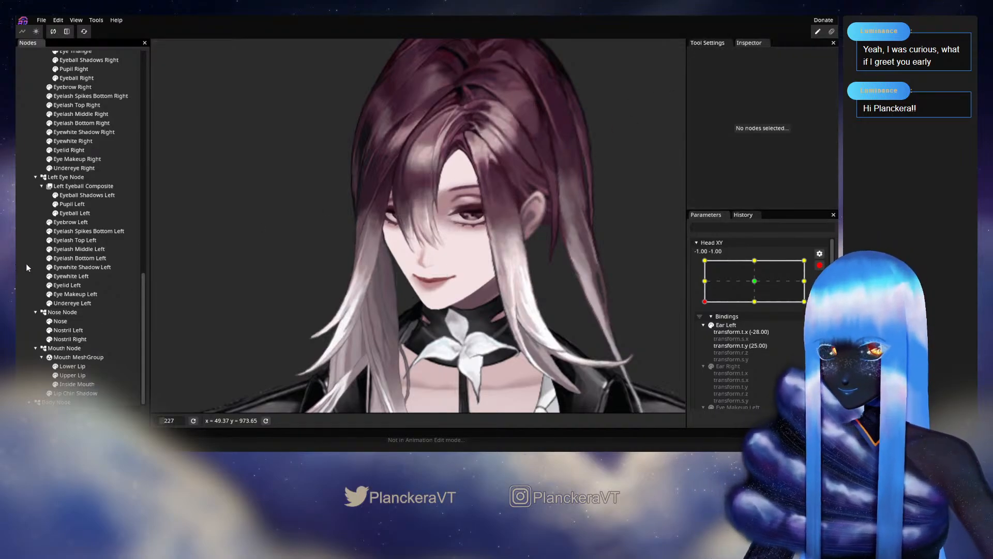
Step: Compare the face in neighbouring poses by moving the disarmed Head XY off its -1.00, -1.00 corner and back, and rearm it
left_click(819, 265)
mouse_move(707, 334)
left_mouse_down()
mouse_move(760, 334)
mouse_move(690, 340)
mouse_move(756, 337)
mouse_move(704, 341)
mouse_move(701, 307)
mouse_move(697, 334)
left_mouse_up()
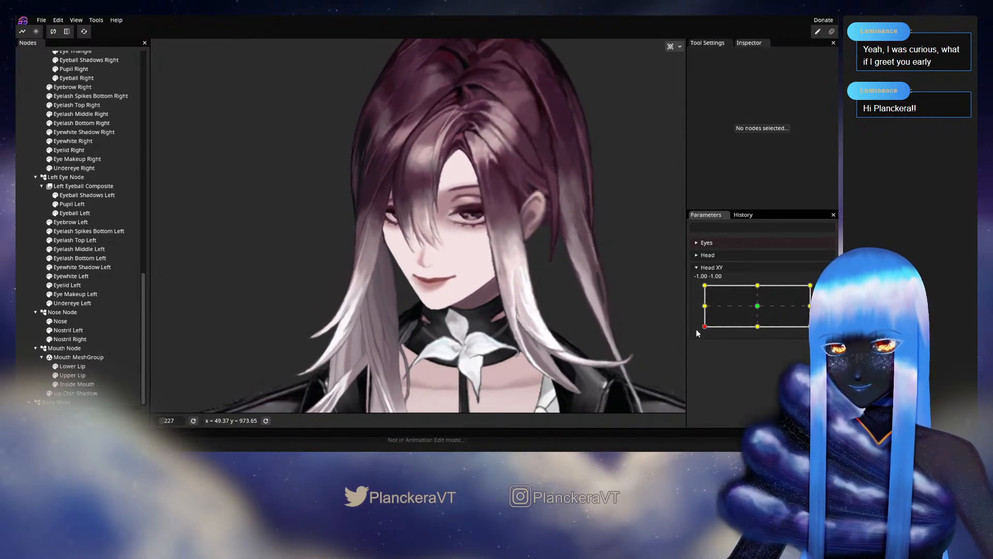
left_click(826, 290)
Step: Refine the far-side jawline of the Head mesh with the size 30 Circle Brush in the -1.00, -1.00 pose
scroll(416, 332, "up", 3)
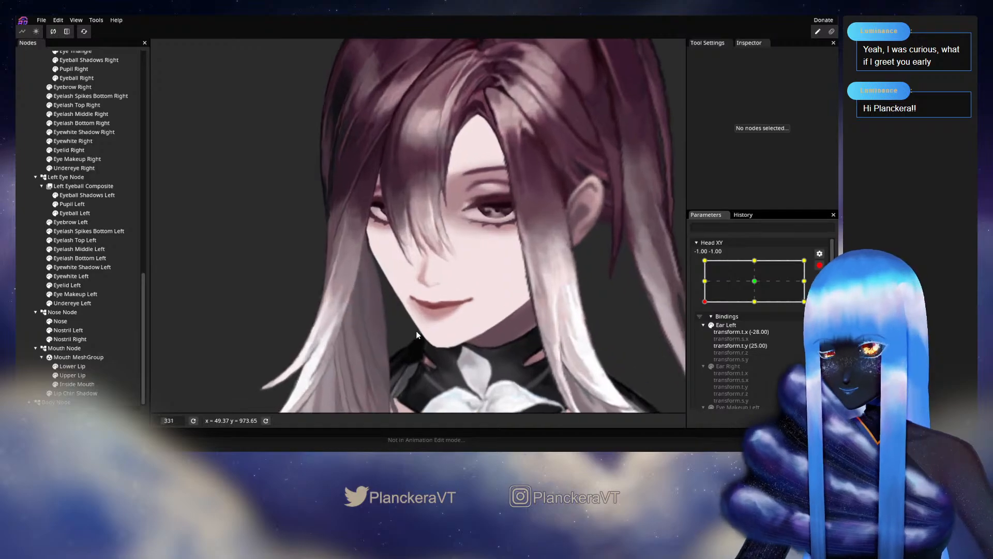
left_click_drag(416, 332, 368, 241)
scroll(368, 241, "up", 1)
scroll(73, 217, "up", 15)
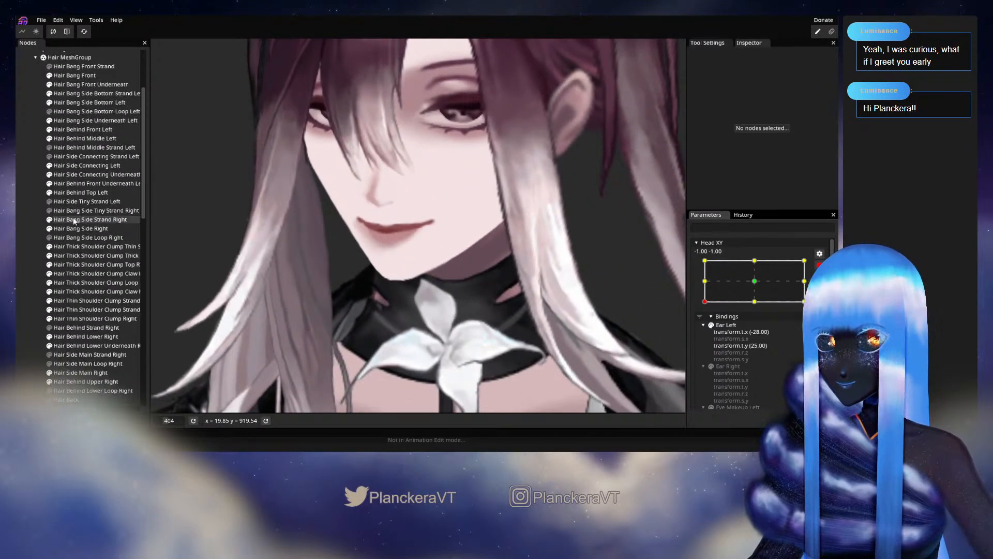
left_click(61, 81)
scroll(207, 135, "up", 2)
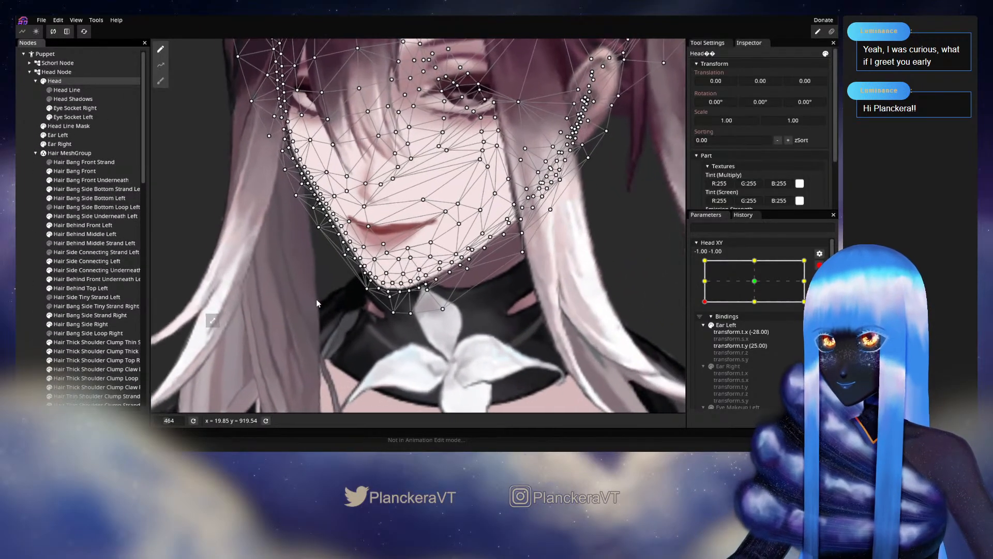
left_click(161, 80)
scroll(231, 293, "up", 2)
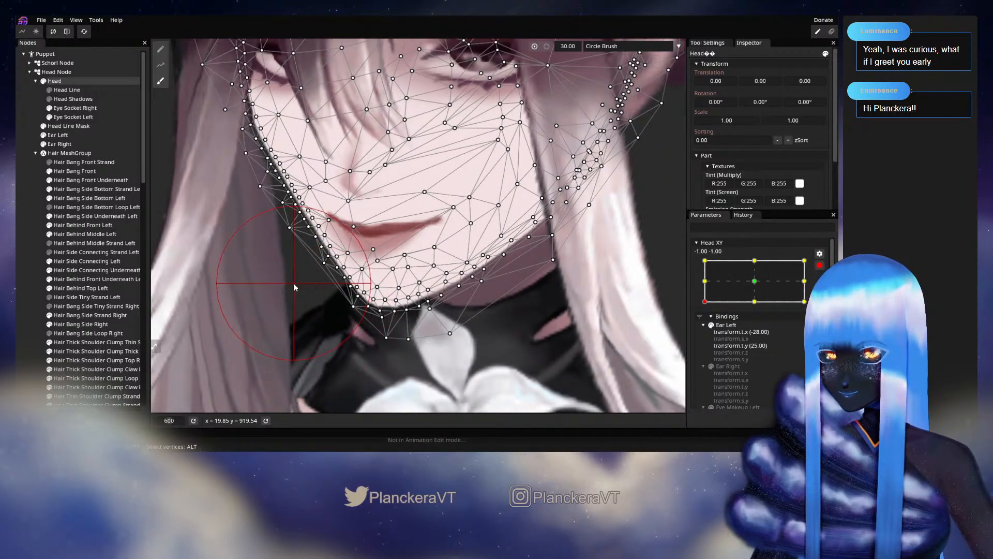
left_click(41, 265)
scroll(350, 294, "down", 3)
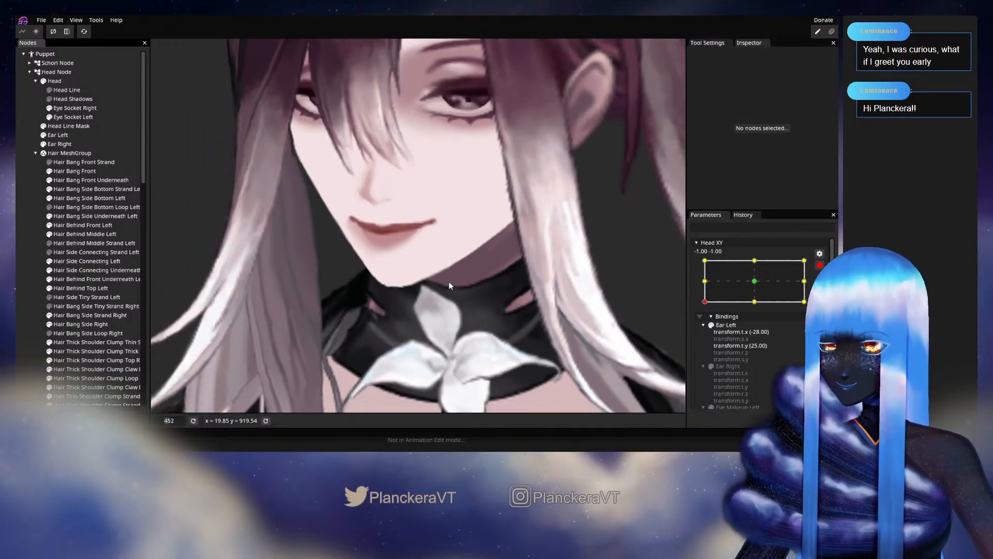
Step: Disarm Head XY and check the refined jawline by moving the parameter around the -1.00, -1.00 corner
scroll(449, 285, "down", 4)
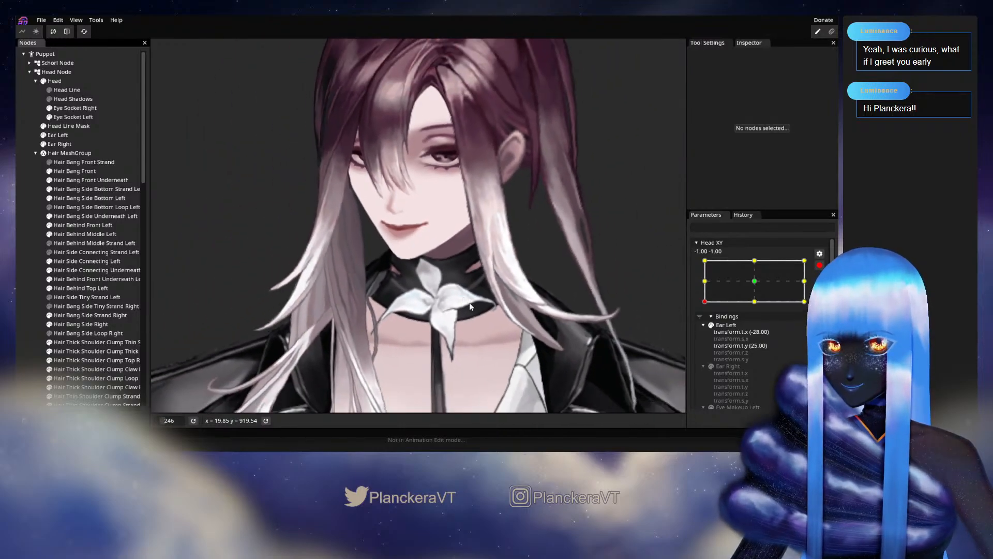
left_click_drag(471, 307, 511, 363)
left_click(820, 265)
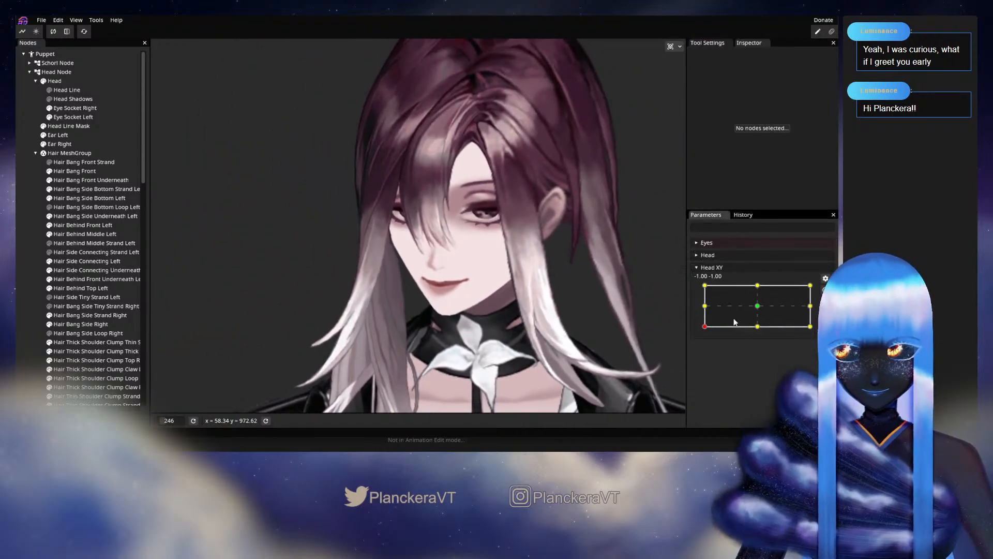
mouse_move(704, 327)
left_mouse_down()
mouse_move(703, 308)
mouse_move(702, 323)
left_mouse_up()
mouse_move(699, 332)
left_mouse_down()
mouse_move(758, 336)
mouse_move(700, 336)
mouse_move(758, 307)
mouse_move(705, 326)
left_mouse_up()
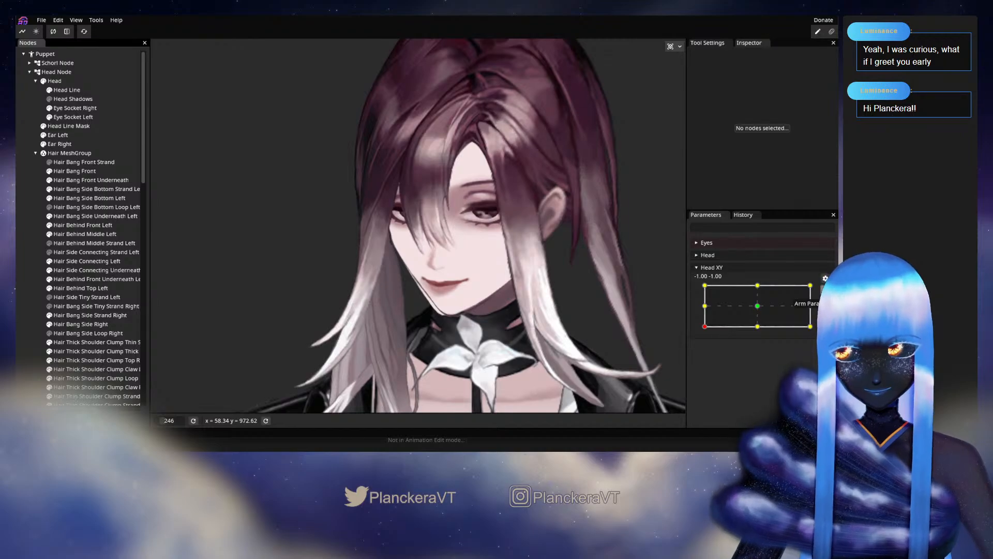
Step: With Head XY armed at -1.00, -1.00, copy the Head deform binding to its compatible node and inspect the face outline
scroll(697, 351, "down", 1)
scroll(750, 346, "down", 5)
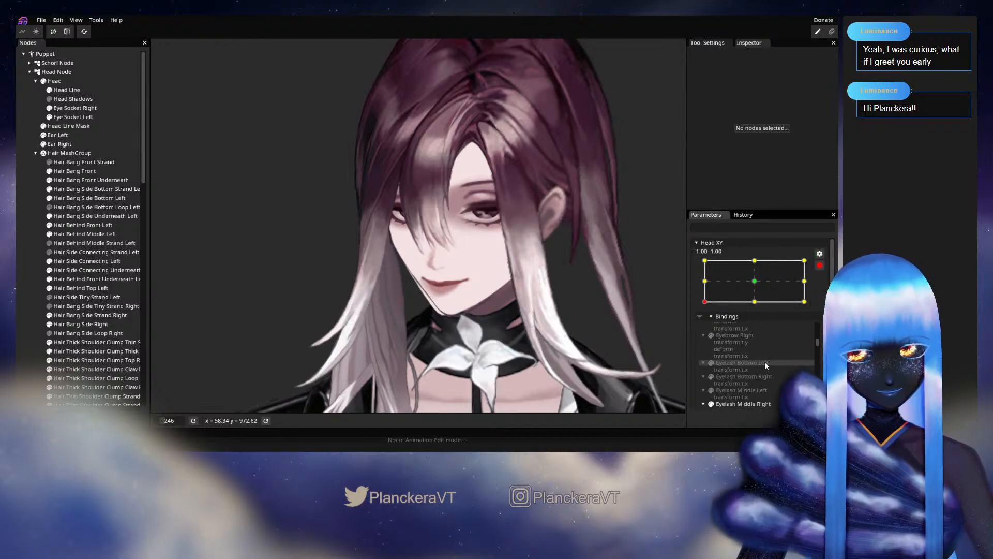
scroll(767, 365, "down", 10)
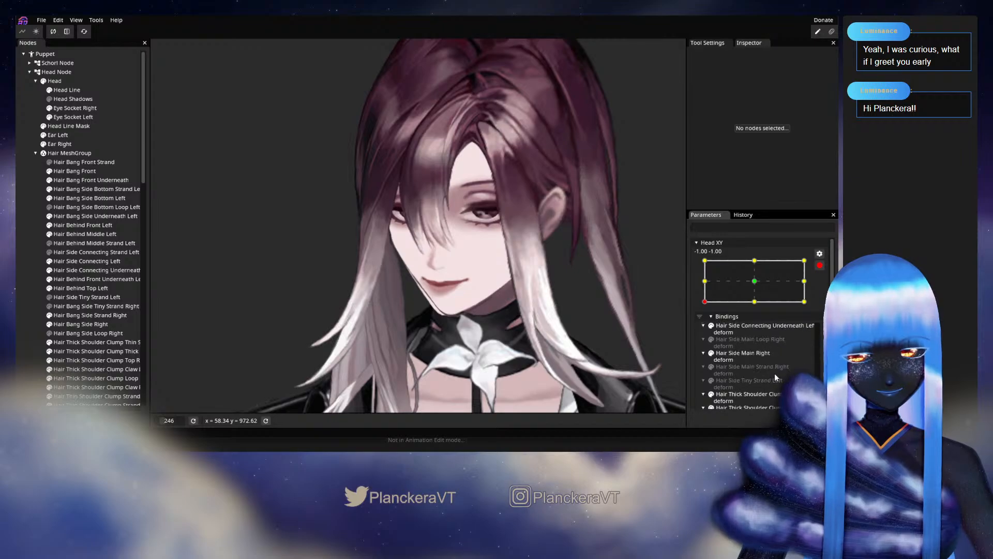
scroll(775, 374, "down", 5)
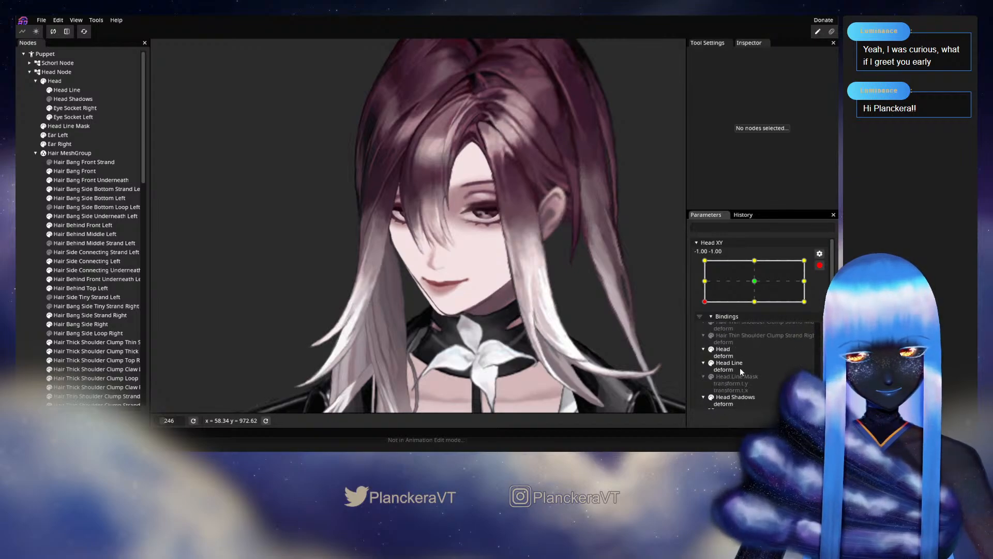
right_click(726, 359)
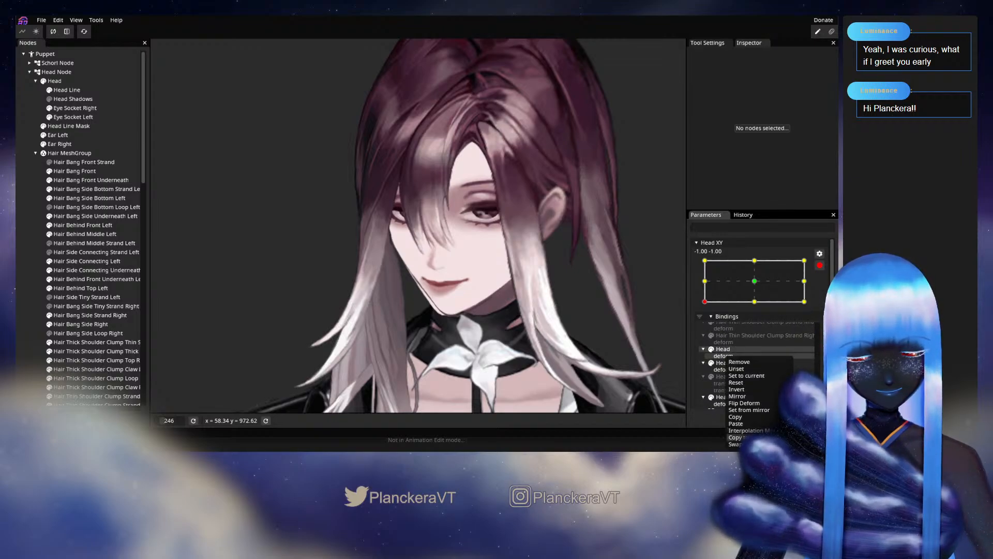
left_click(808, 438)
scroll(506, 348, "up", 3)
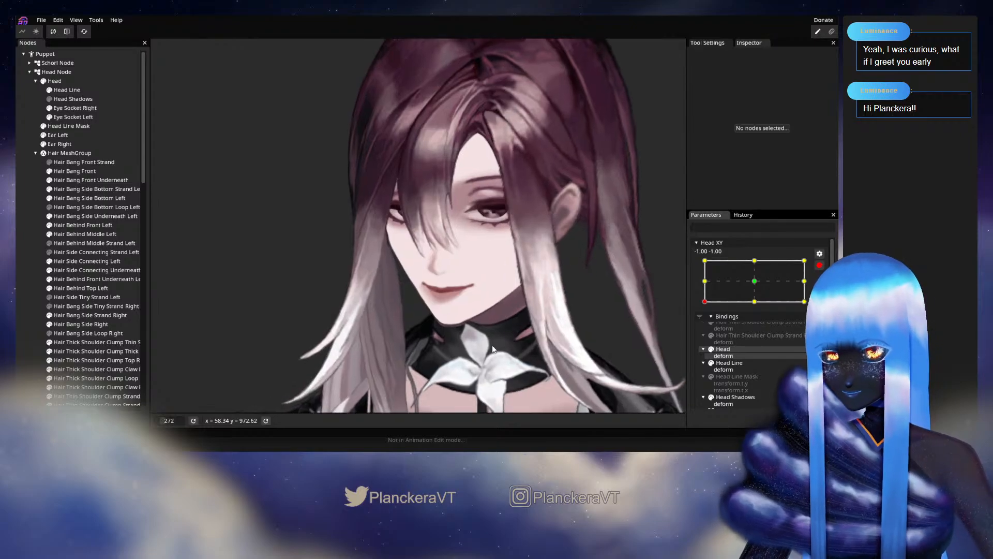
scroll(507, 350, "up", 3)
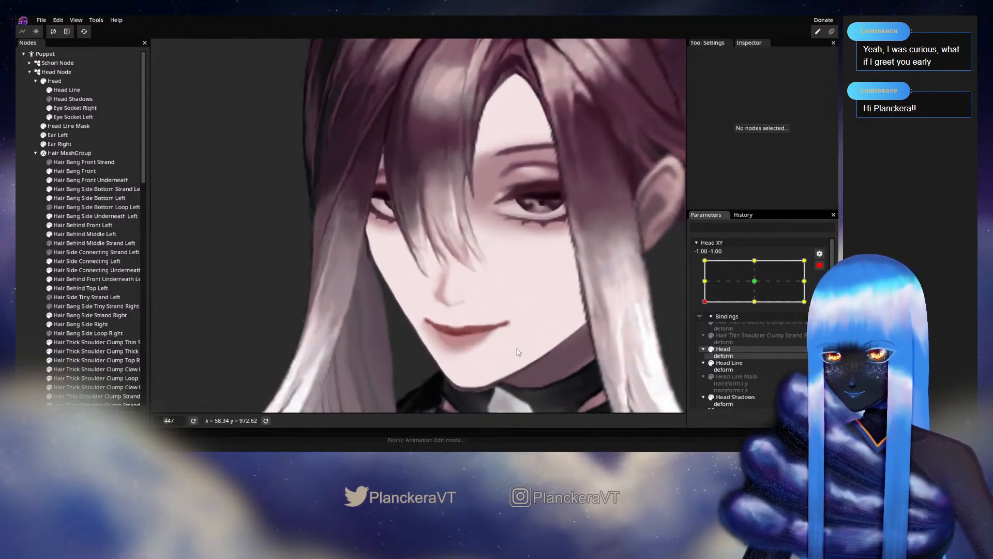
scroll(518, 352, "down", 5)
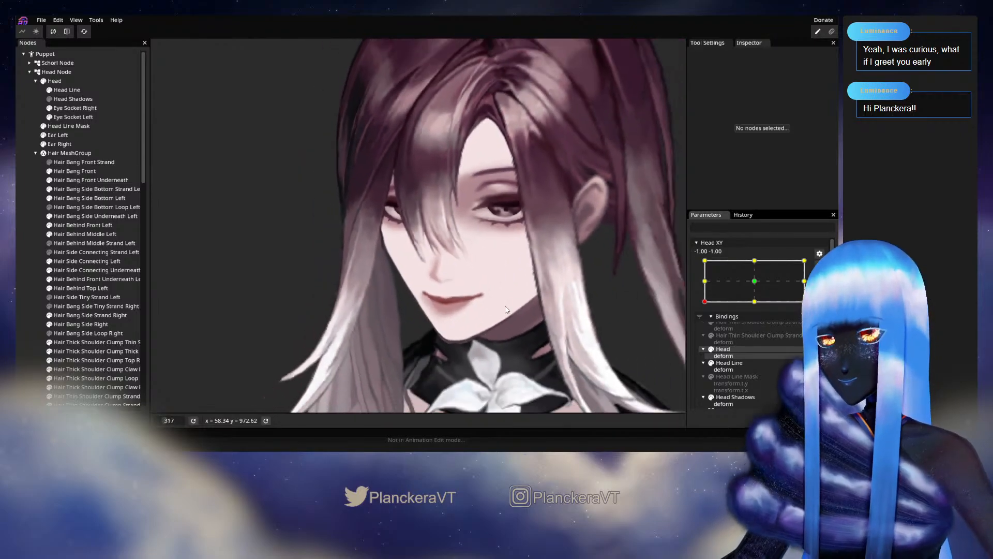
scroll(507, 321, "down", 2)
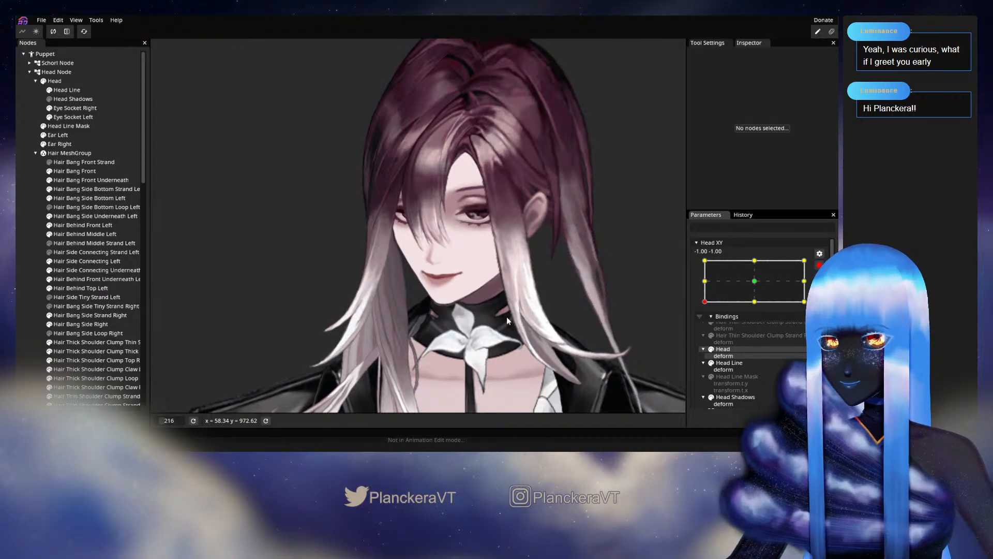
Step: At Head XY 1.00, -1.00, set the Head deform binding from its mirror and copy it to its compatible node
left_click(804, 301)
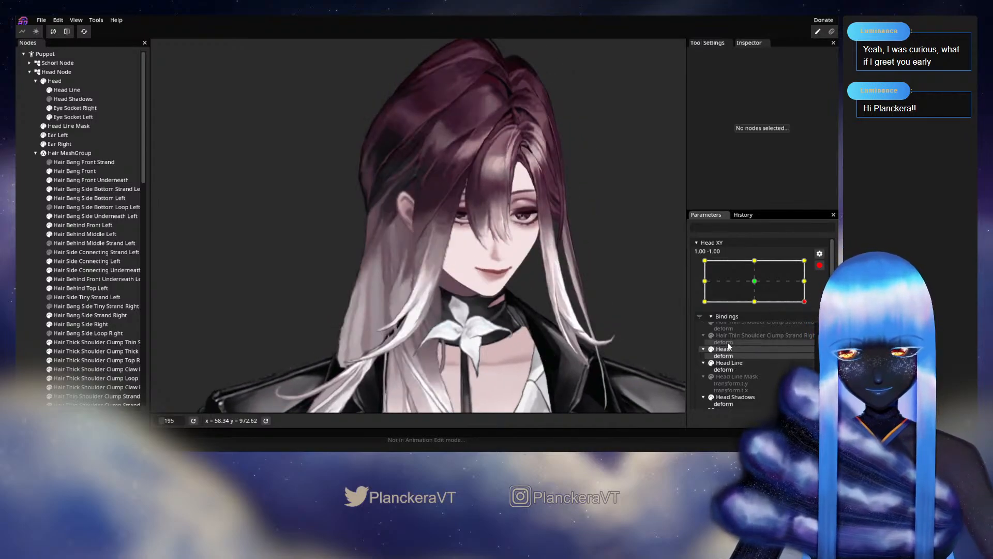
right_click(723, 350)
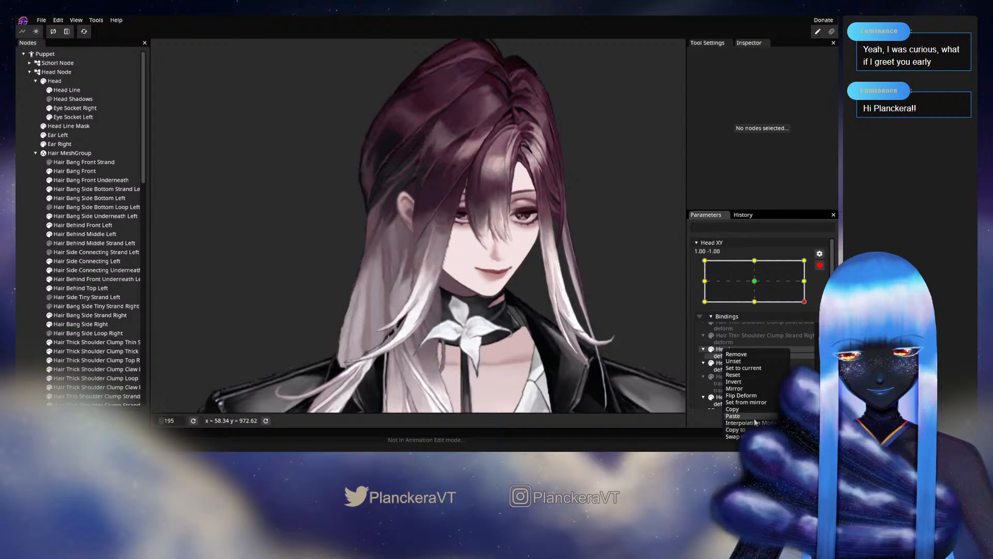
left_click(746, 402)
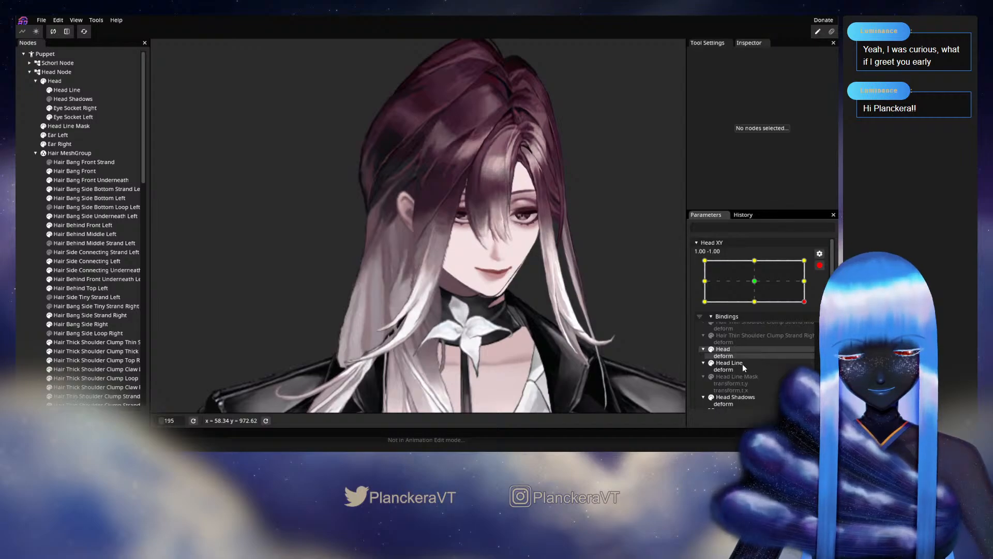
right_click(723, 352)
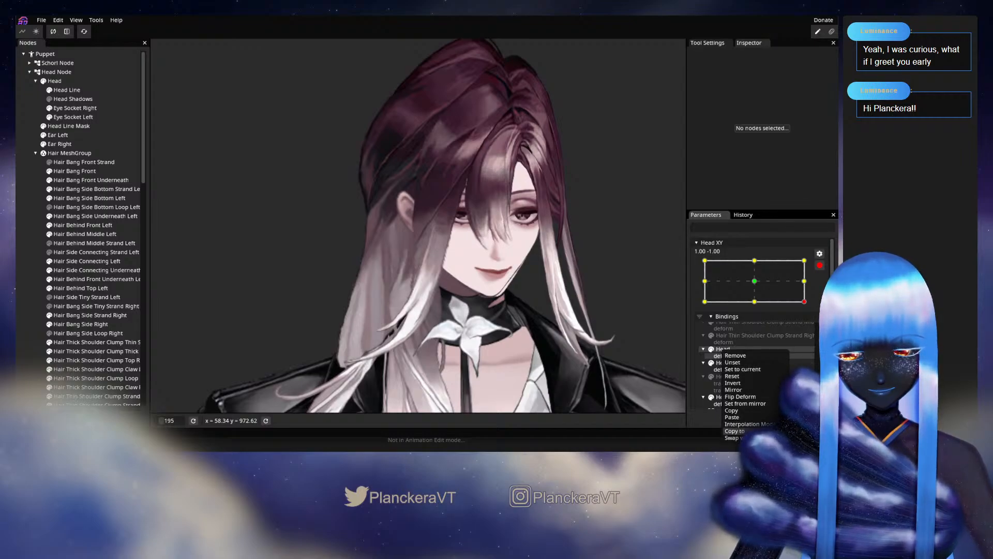
left_click(746, 403)
Step: Return Head XY to -1.00, -1.00 and examine the face outline around the cheek and jaw
left_click_drag(803, 301, 667, 299)
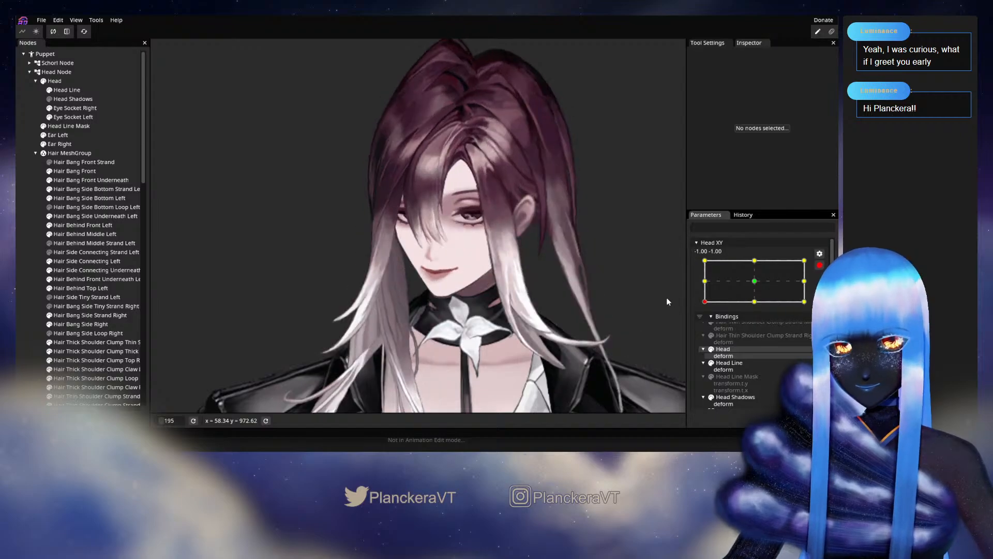
scroll(447, 332, "up", 5)
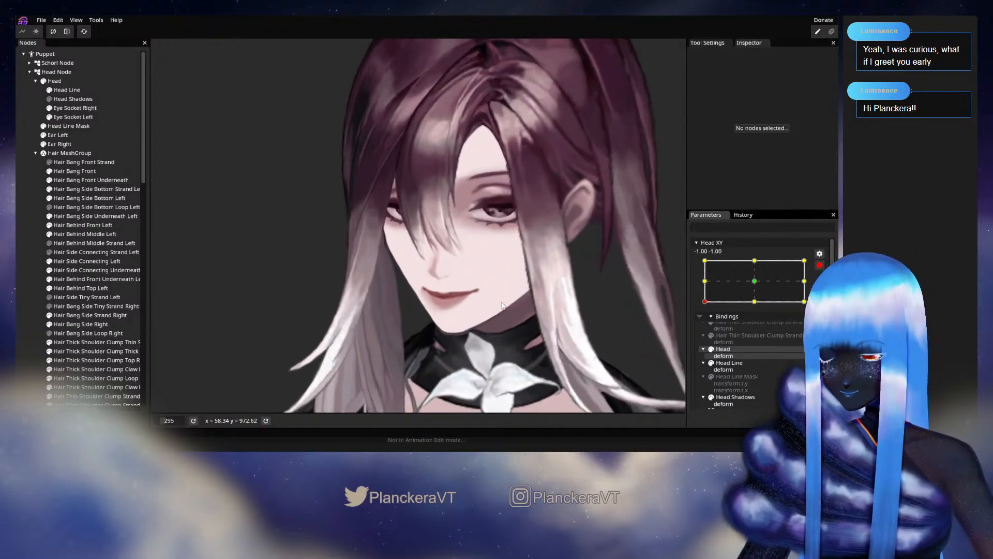
left_click_drag(409, 311, 366, 327)
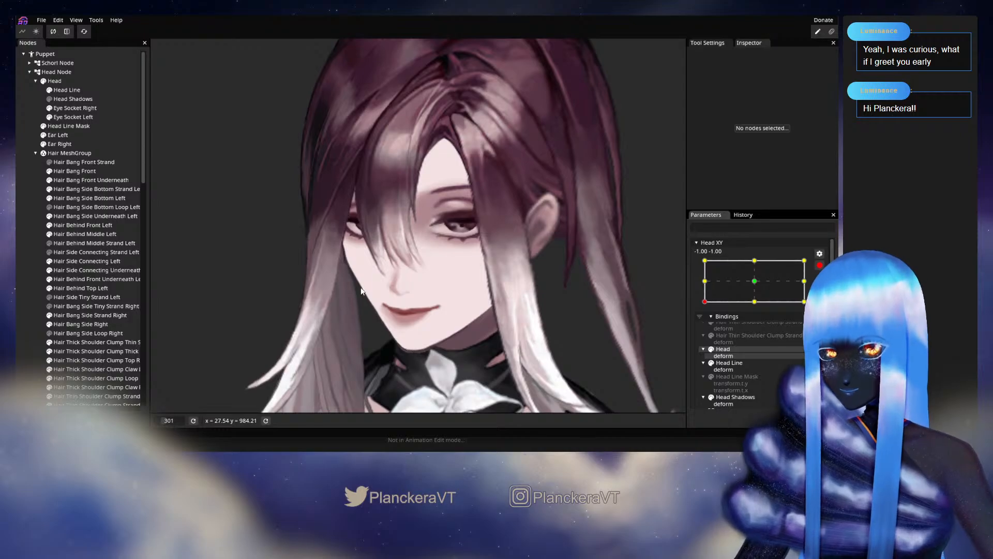
Step: At Head XY -1.00, -1.00, reshape the Head Shadows mesh along the chin with the size 30 Circle Brush
scroll(497, 310, "up", 3)
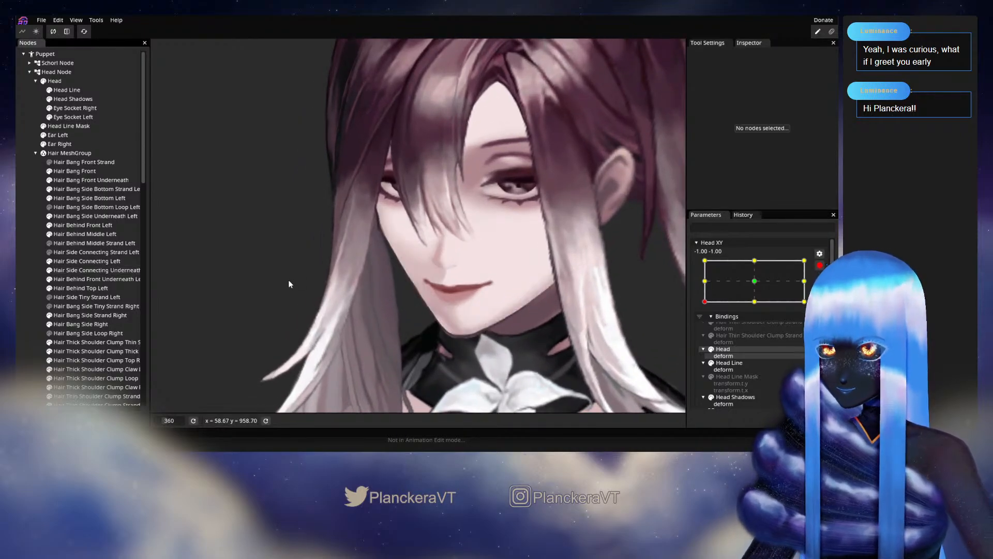
scroll(307, 288, "up", 3)
scroll(311, 288, "up", 2)
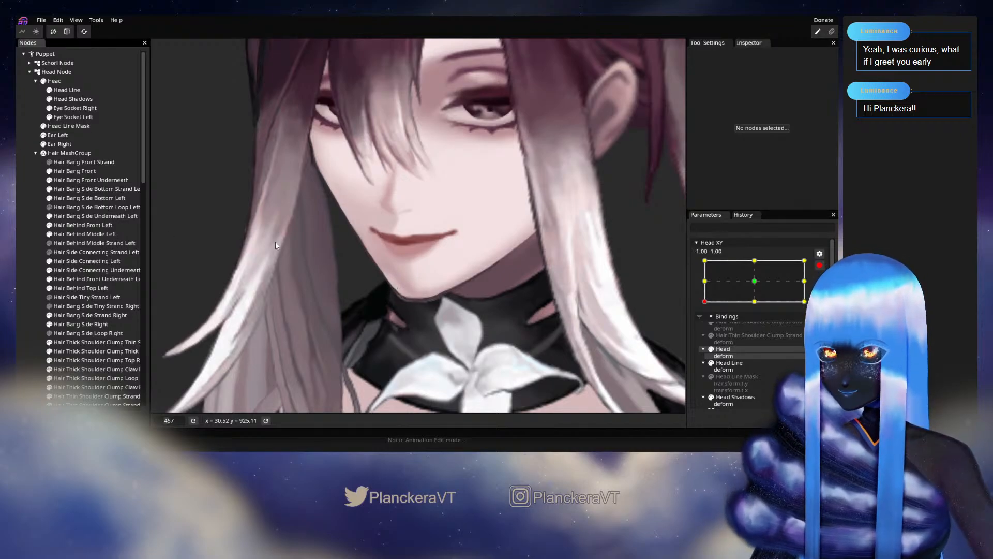
left_click(68, 102)
scroll(274, 270, "up", 1)
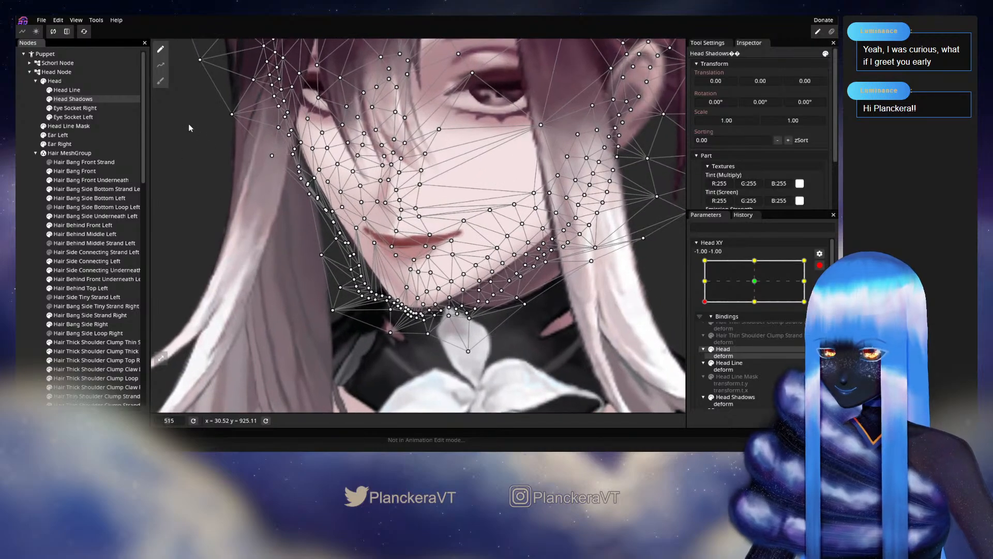
left_click(161, 80)
mouse_move(395, 310)
left_mouse_down()
mouse_move(405, 301)
mouse_move(400, 293)
mouse_move(400, 316)
left_mouse_up()
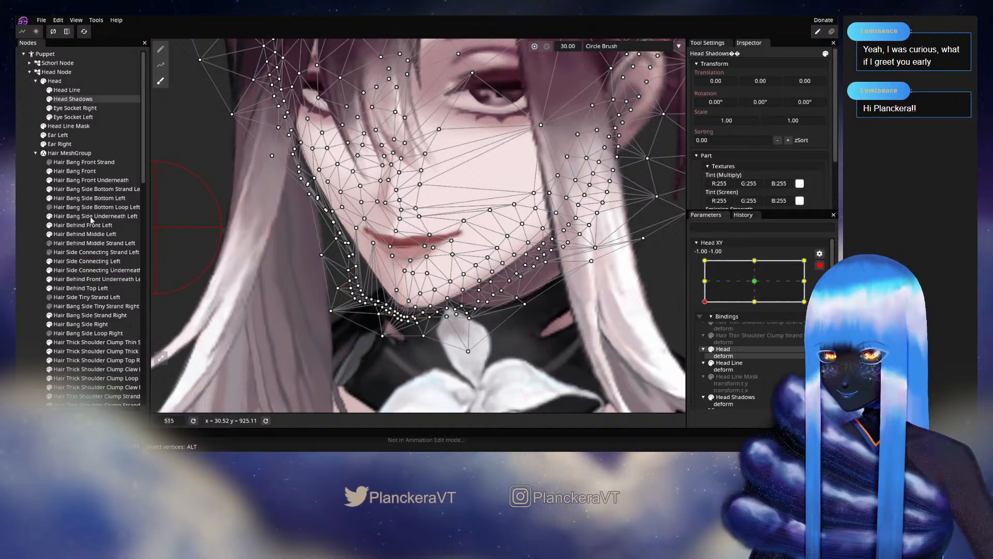
left_click(90, 247)
Step: Set Head XY to 1.00, -1.00 and brush the Head Shadows mesh into line with the chin and jaw
scroll(421, 317, "down", 2)
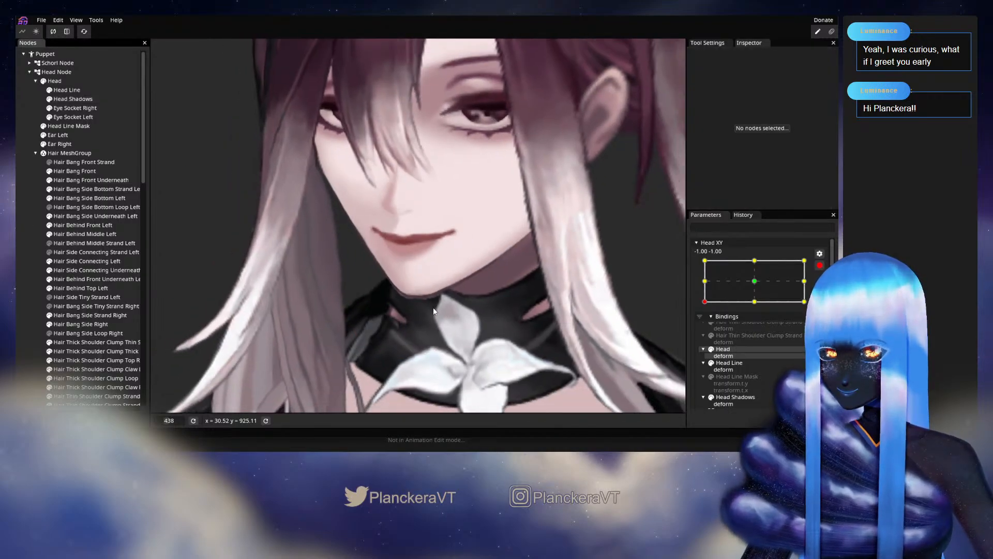
scroll(435, 309, "down", 4)
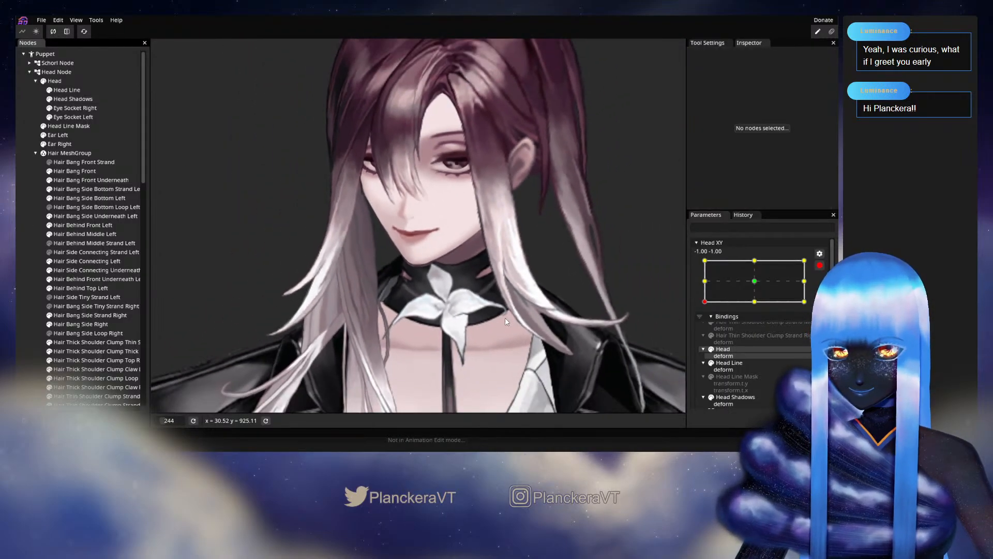
scroll(505, 318, "down", 3)
left_click_drag(745, 286, 804, 301)
scroll(454, 303, "up", 2)
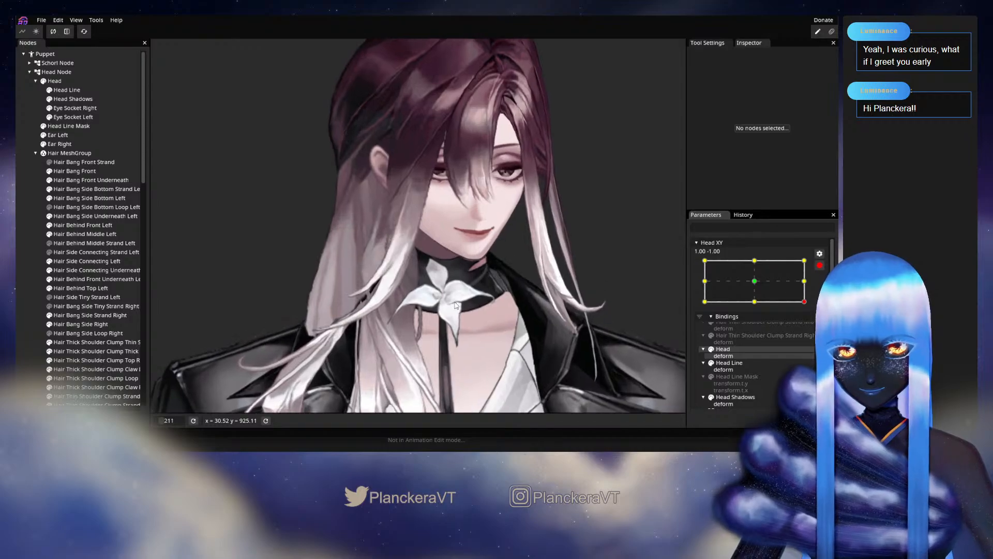
scroll(455, 306, "up", 4)
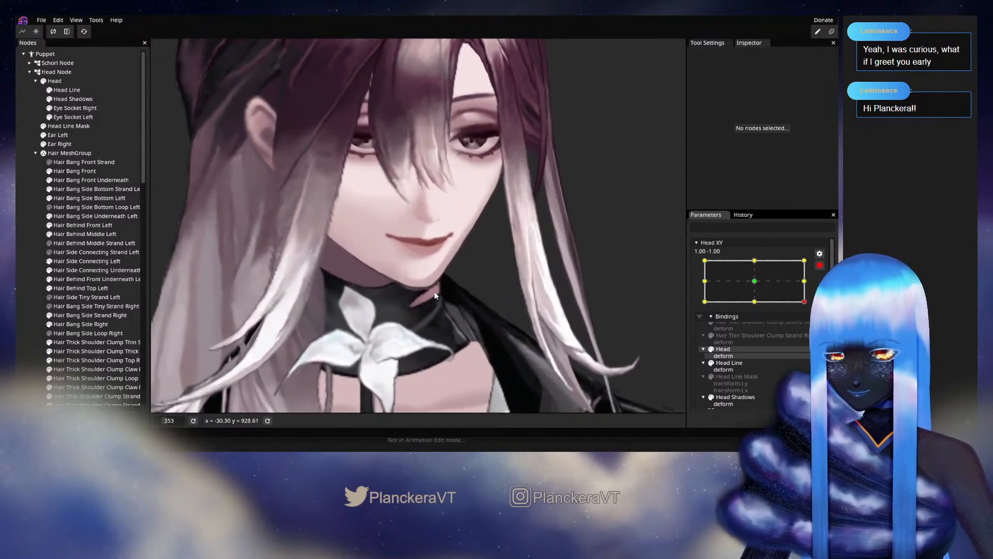
scroll(433, 290, "up", 3)
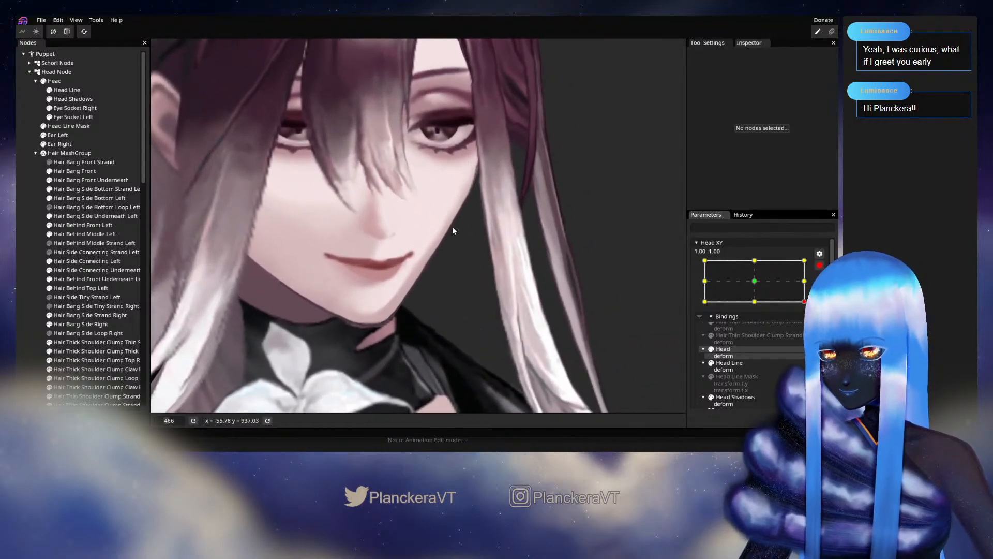
left_click(76, 100)
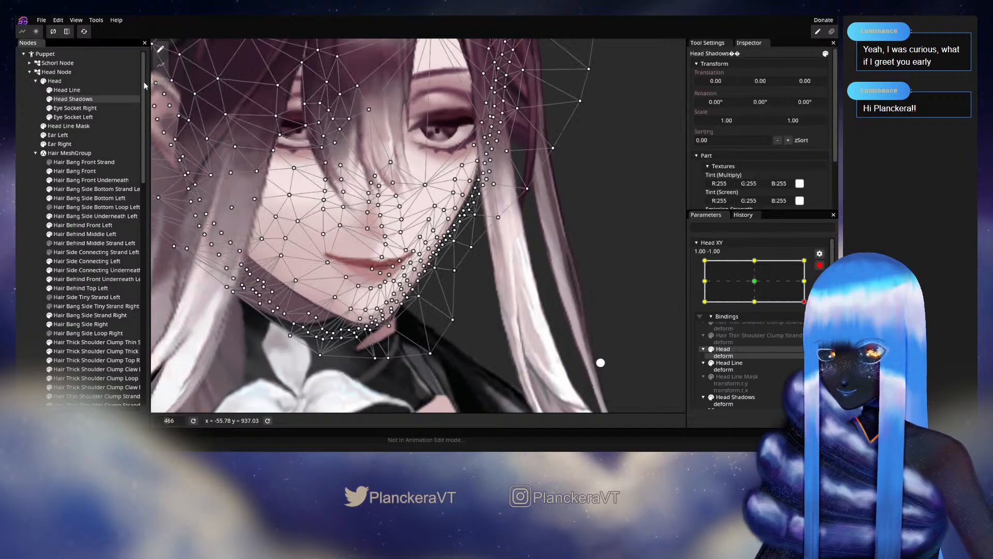
left_click(163, 87)
left_click_drag(399, 317, 422, 292)
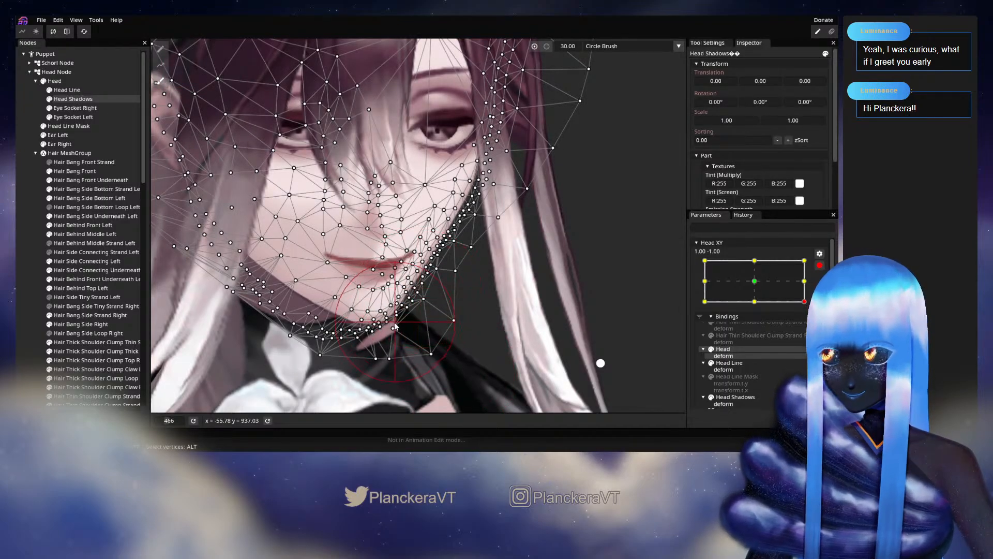
left_click_drag(378, 324, 379, 332)
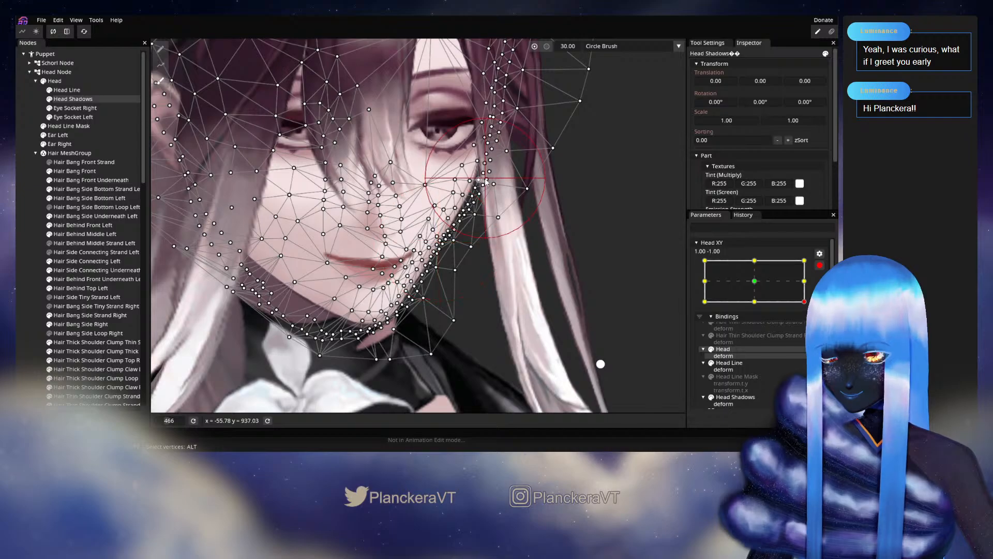
left_click(16, 238)
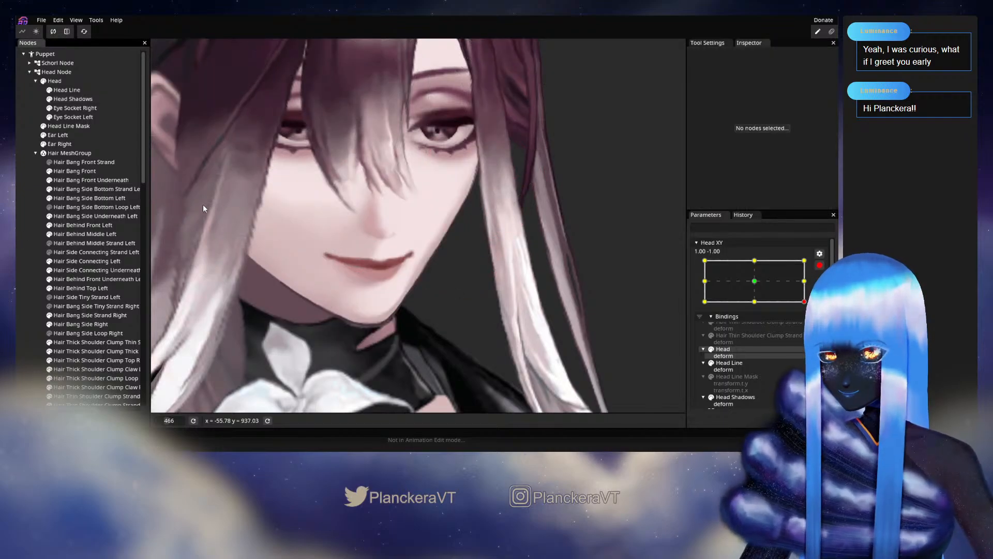
Step: Nudge the Head Shadows vertices outward beside the jaw with the Circle Brush at Head XY 1.00, -1.00
left_click(73, 99)
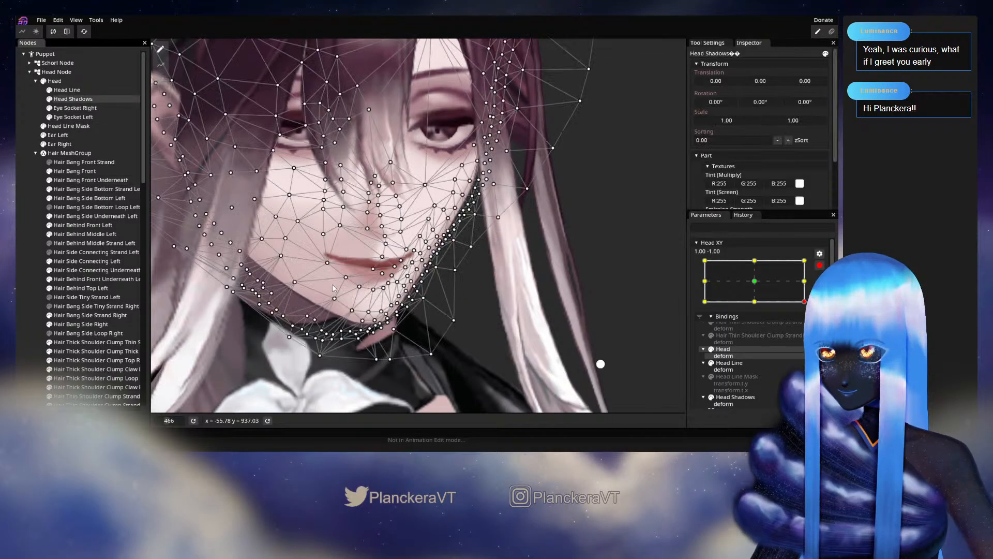
scroll(327, 238, "up", 2)
left_click(161, 80)
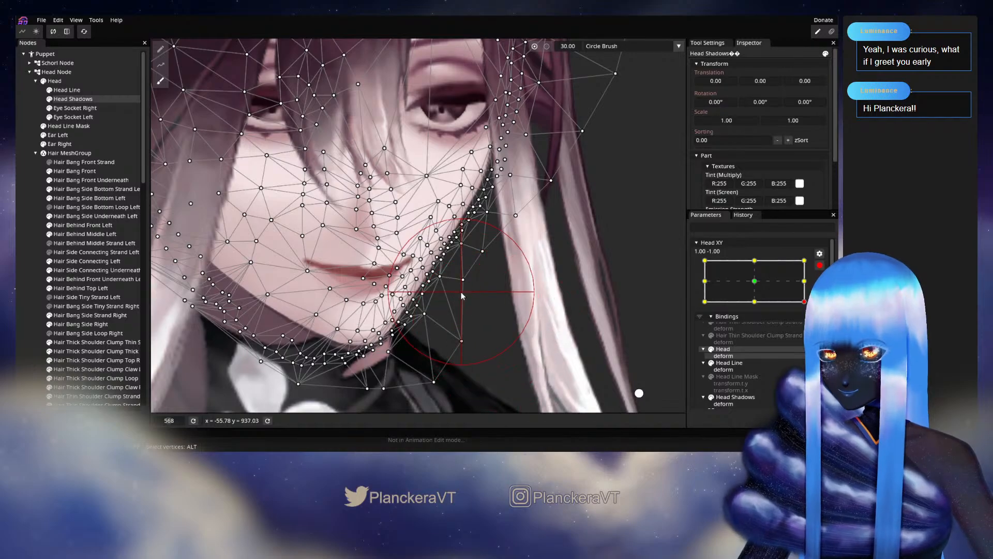
left_click_drag(461, 292, 468, 297)
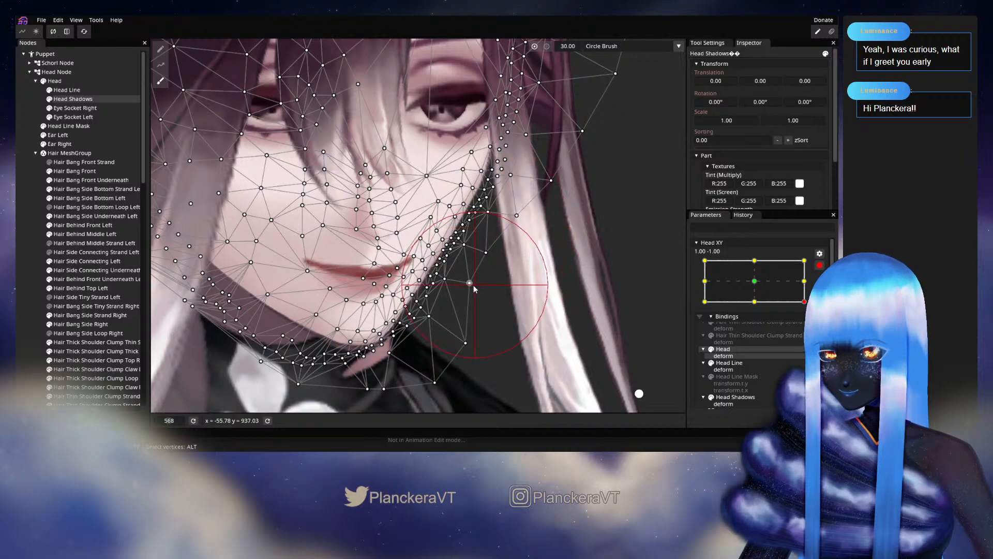
left_click(114, 238)
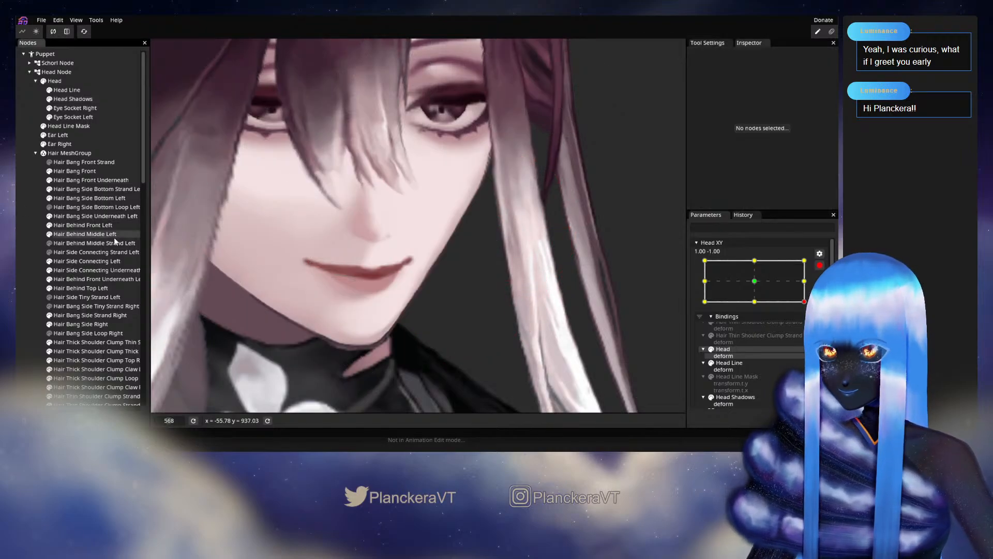
Step: Disarm Head XY and check the face shading by moving the parameter to and around -1.00, -1.00
scroll(483, 281, "down", 4)
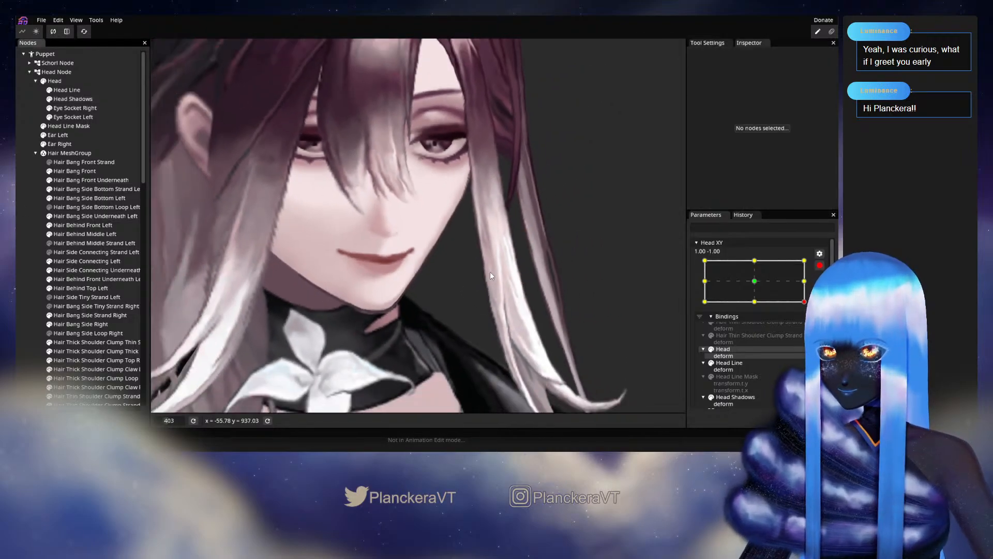
scroll(490, 276, "down", 4)
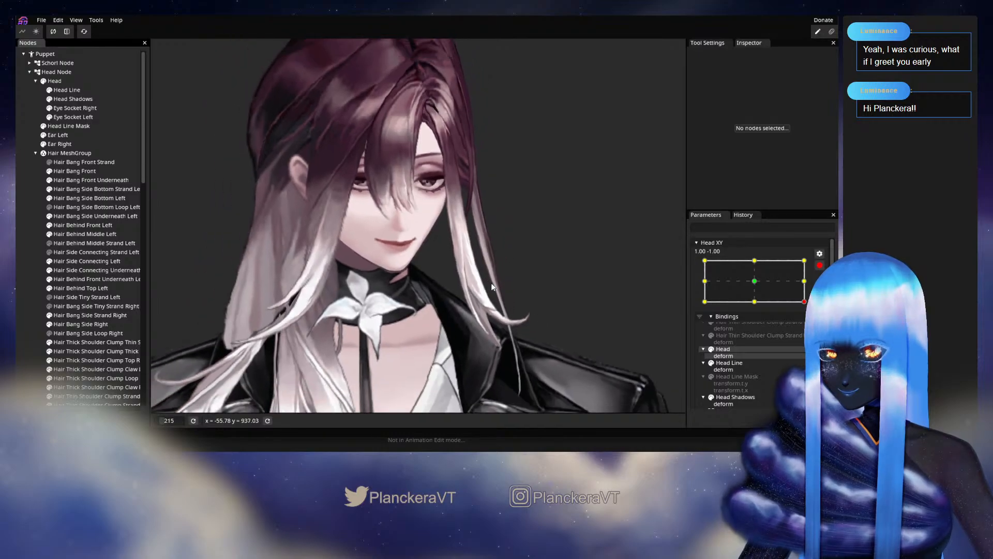
scroll(492, 285, "down", 3)
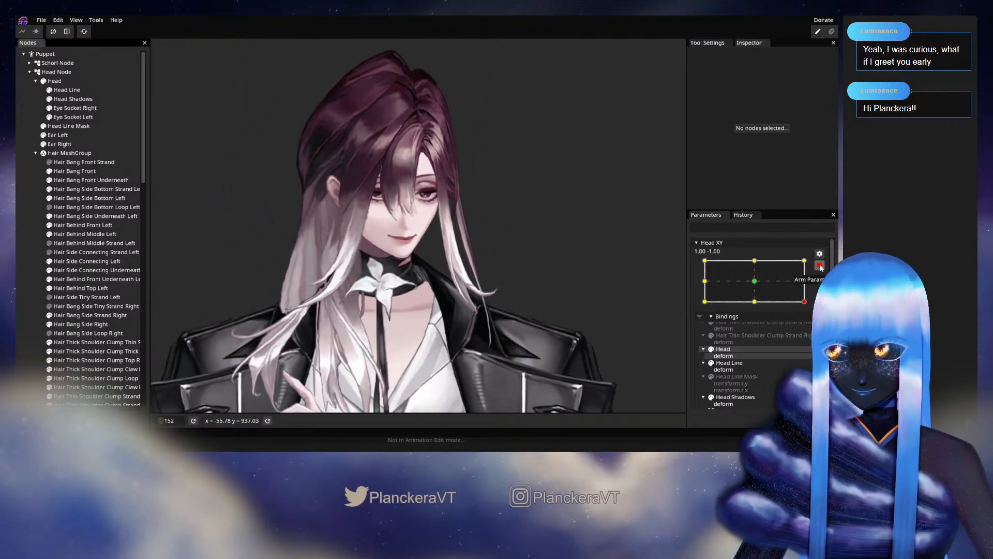
left_click(820, 265)
left_click_drag(810, 326, 704, 335)
scroll(423, 297, "up", 2)
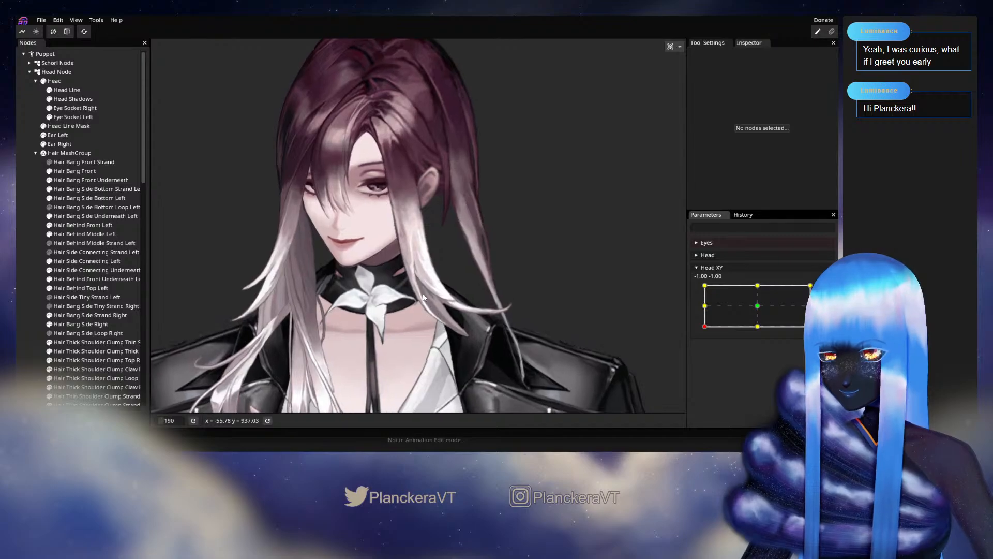
left_click_drag(423, 297, 516, 330)
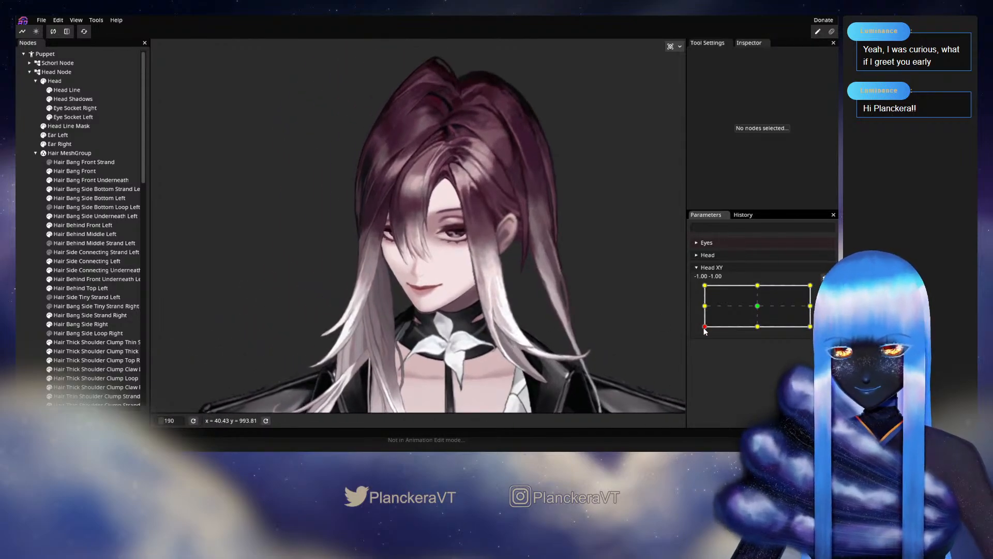
mouse_move(704, 329)
left_mouse_down()
mouse_move(700, 307)
mouse_move(759, 339)
mouse_move(699, 331)
mouse_move(759, 309)
mouse_move(704, 327)
left_mouse_up()
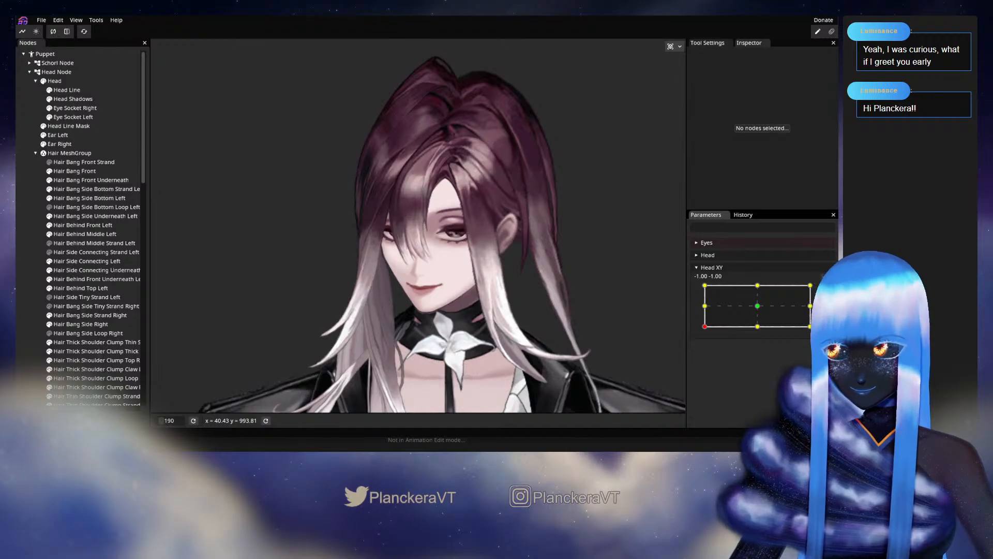
Step: Arm Head XY at -1.00, -1.00 and save the puppet project
scroll(359, 340, "up", 5)
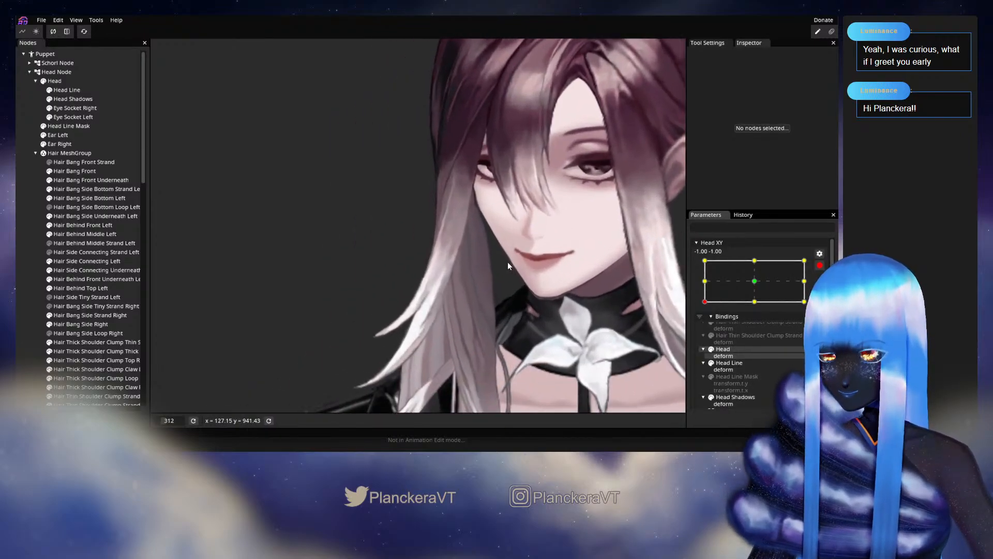
scroll(431, 294, "up", 2)
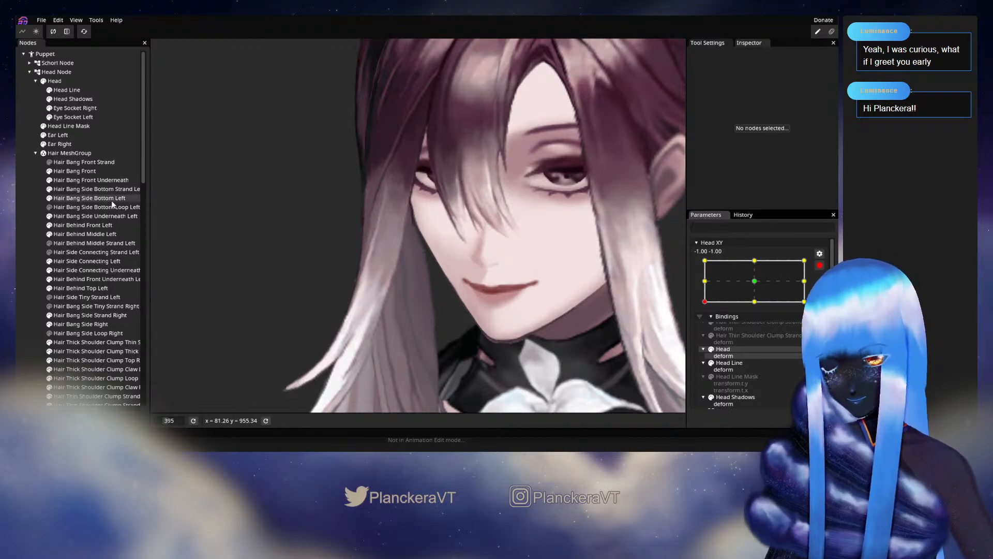
key("ctrl+s")
Step: Push the Hair Bang Side Right mesh slightly away from the cheek with the size 30 Circle Brush
scroll(112, 228, "down", 2)
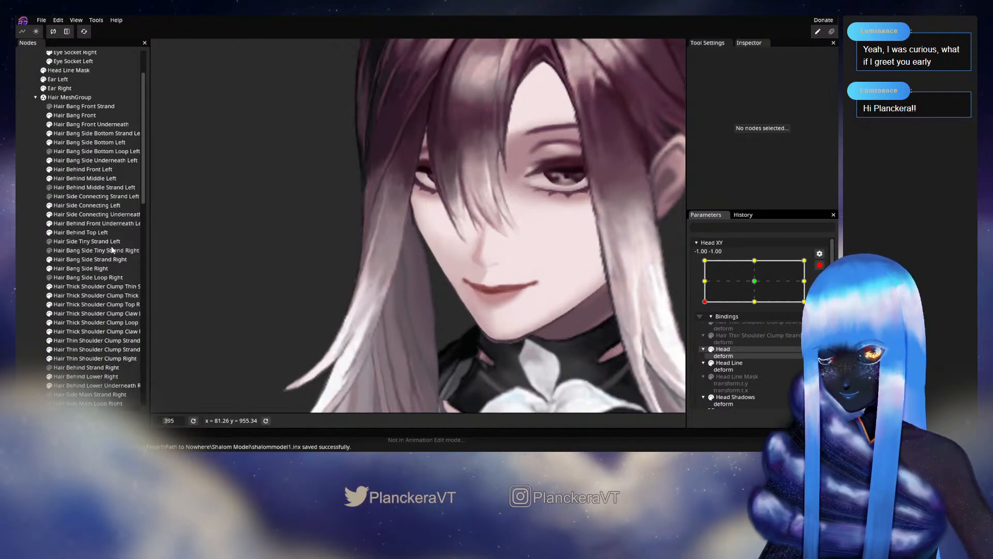
left_click(100, 271)
left_click(161, 81)
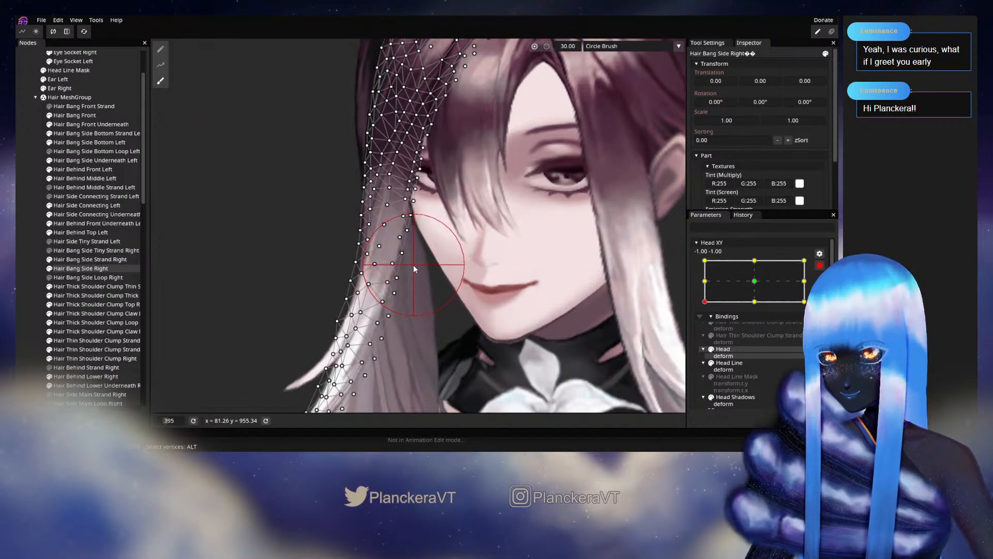
left_click_drag(408, 230, 406, 231)
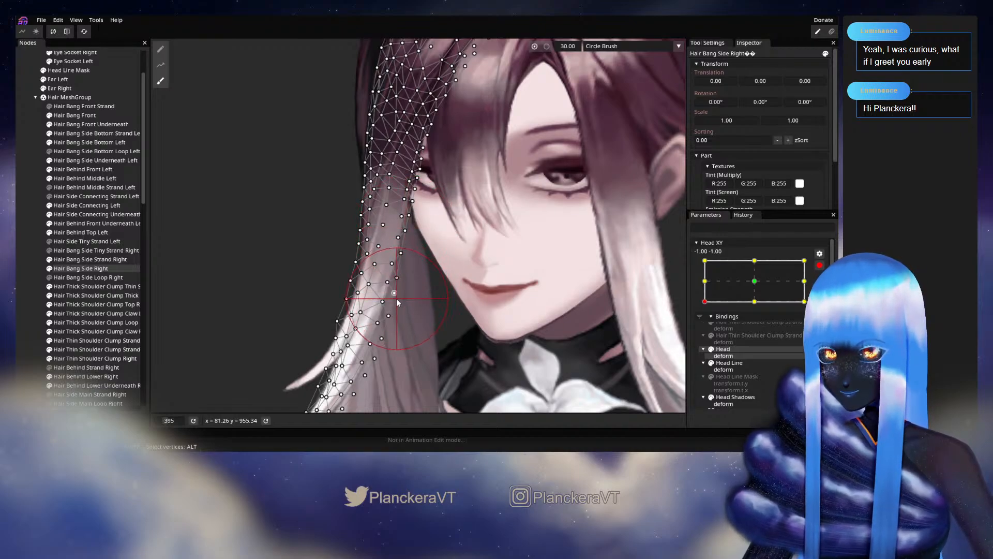
left_click_drag(398, 303, 393, 301)
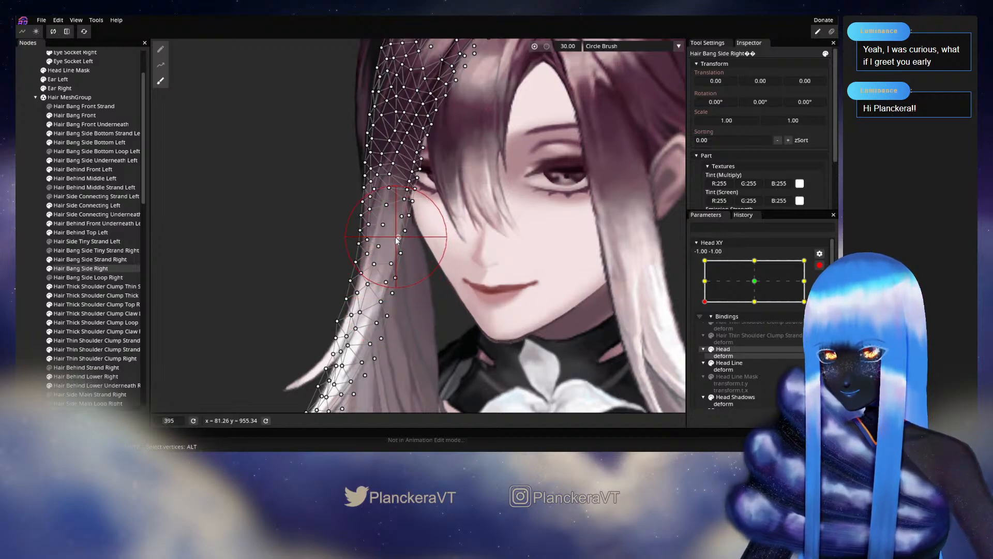
left_click(22, 223)
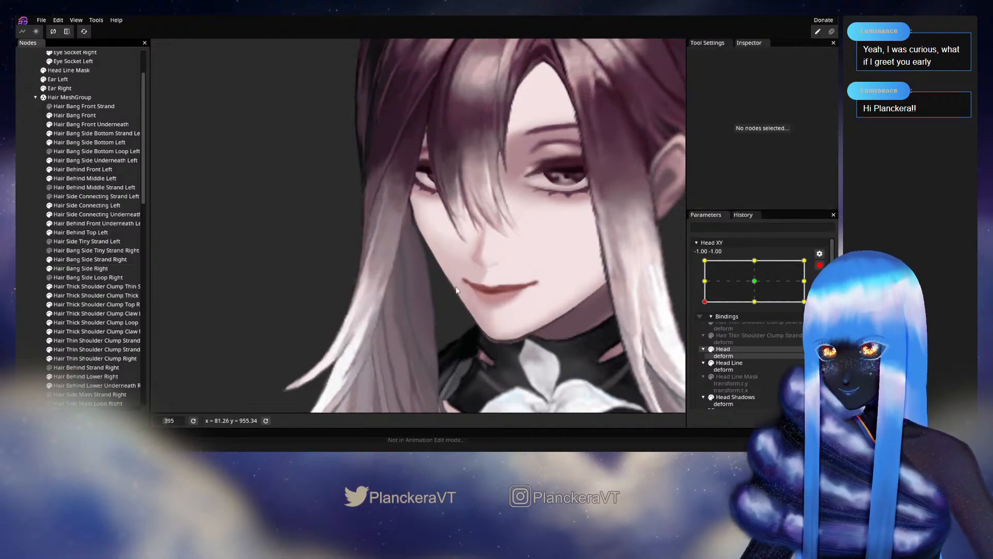
Step: Disarm Head XY and check the side bang against the cheek by moving the parameter around -1.00, -1.00
scroll(466, 281, "down", 2)
scroll(468, 279, "down", 5)
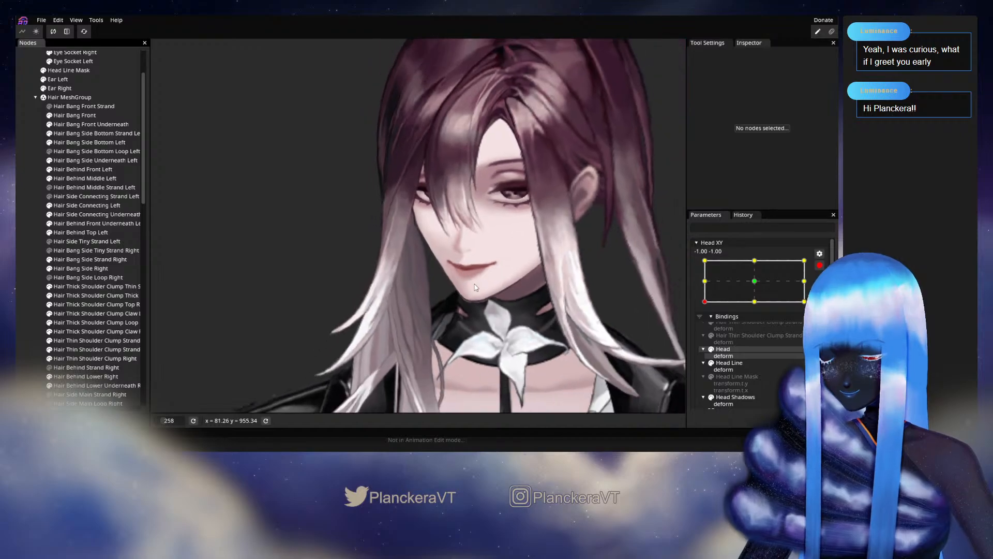
left_click(818, 267)
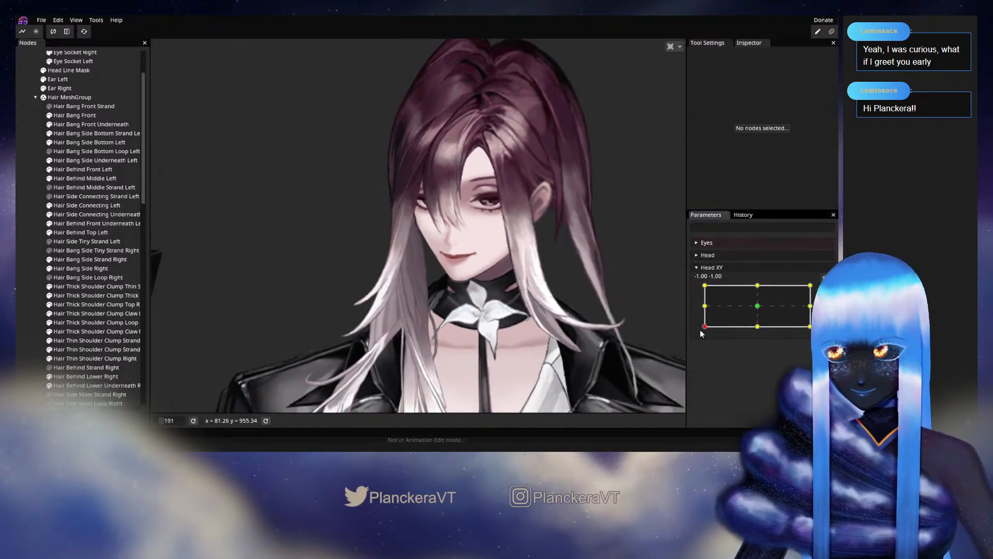
mouse_move(707, 328)
left_mouse_down()
mouse_move(755, 310)
mouse_move(701, 331)
left_mouse_up()
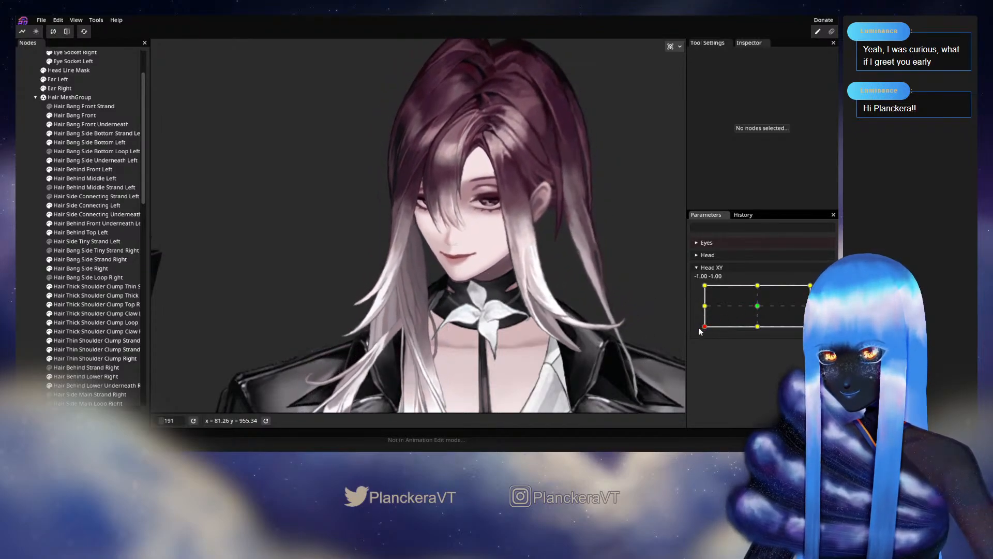
Step: Arm Head XY at -1.00, -1.00 and reshape the Hair Bang Side Right mesh beside the cheek with the size 30 Circle Brush
left_click(826, 290)
scroll(460, 285, "up", 3)
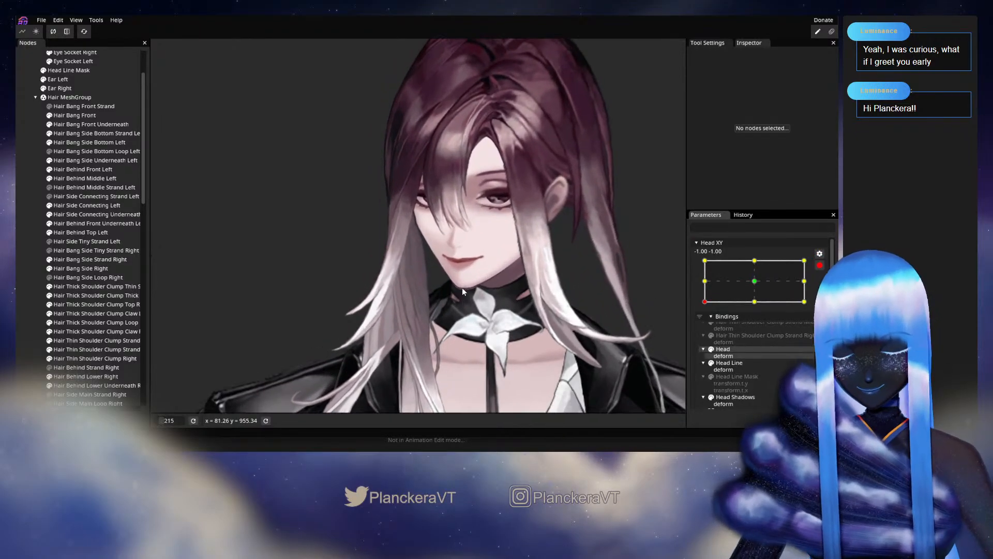
scroll(460, 288, "up", 4)
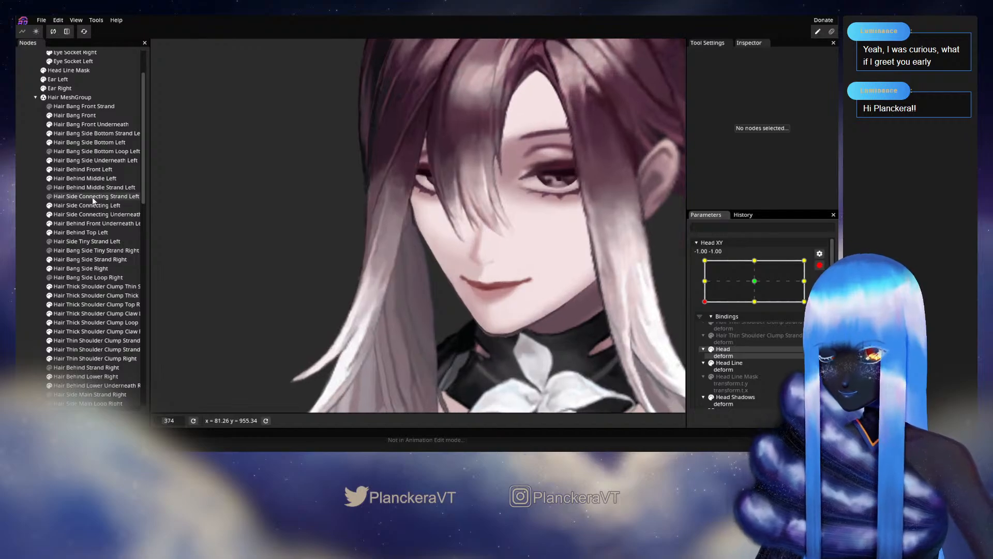
left_click(78, 268)
scroll(399, 273, "up", 2)
left_click(161, 80)
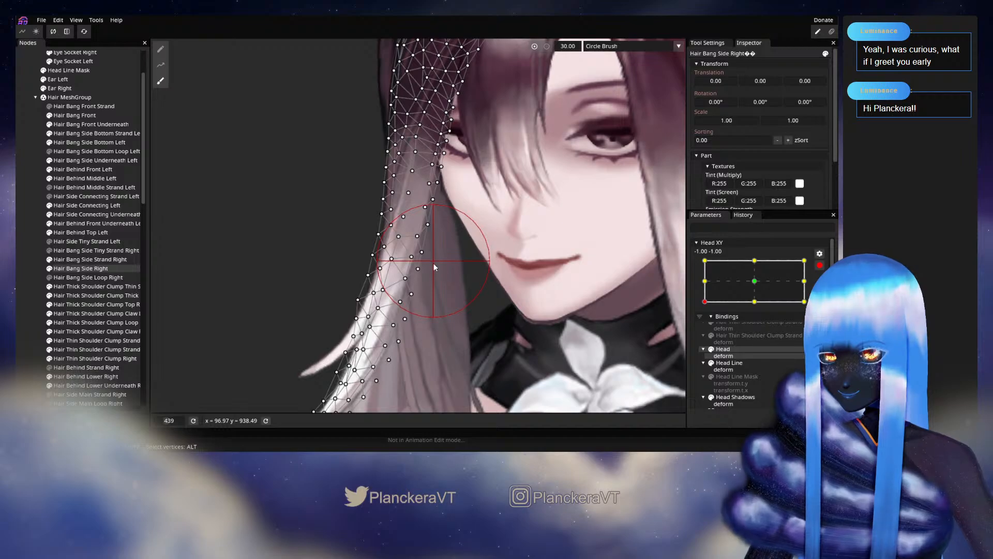
mouse_move(433, 305)
left_mouse_down()
mouse_move(487, 248)
mouse_move(511, 299)
mouse_move(479, 374)
left_mouse_up()
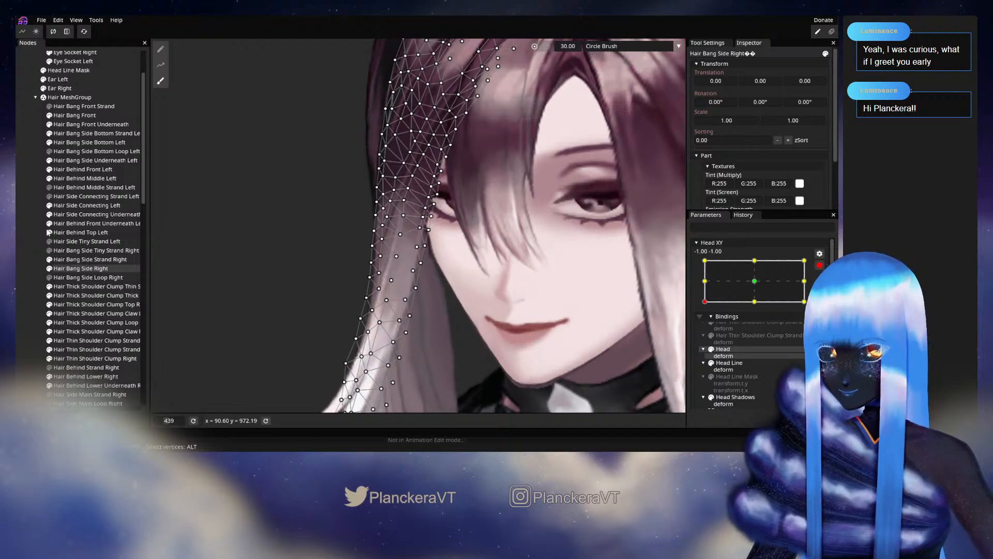
left_click(32, 236)
scroll(513, 290, "down", 10)
scroll(515, 291, "down", 10)
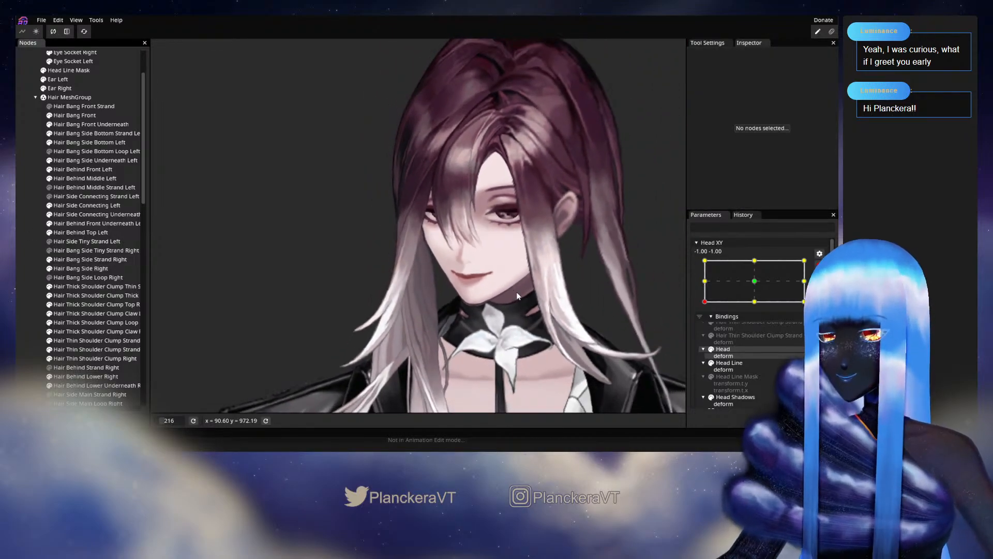
Step: Disarm Head XY and check the side bang's motion by moving the parameter between -1.00, -1.00, the centre and -1.00, 0.00
left_click(819, 265)
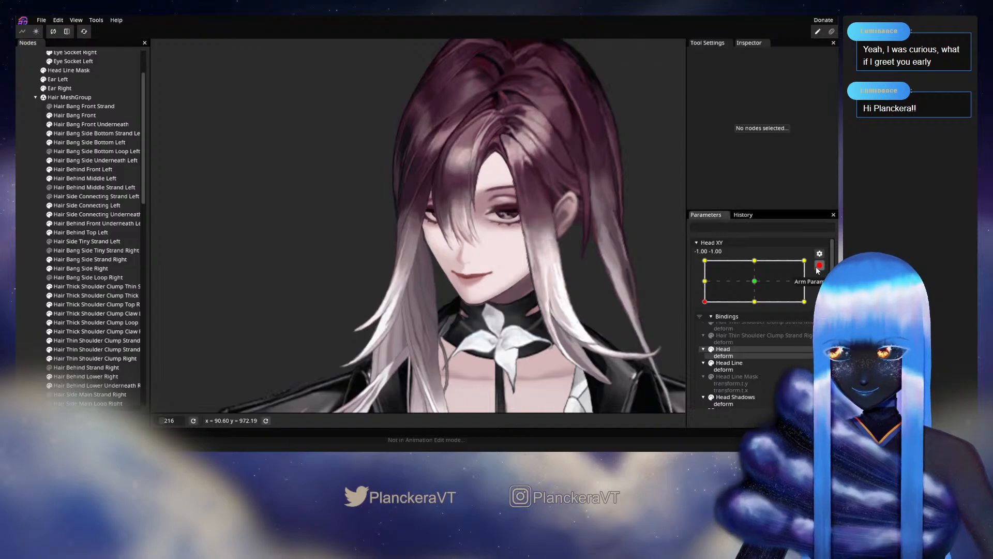
left_click_drag(706, 329, 705, 309)
mouse_move(703, 313)
left_mouse_down()
mouse_move(705, 330)
mouse_move(723, 328)
mouse_move(755, 306)
mouse_move(702, 331)
left_mouse_up()
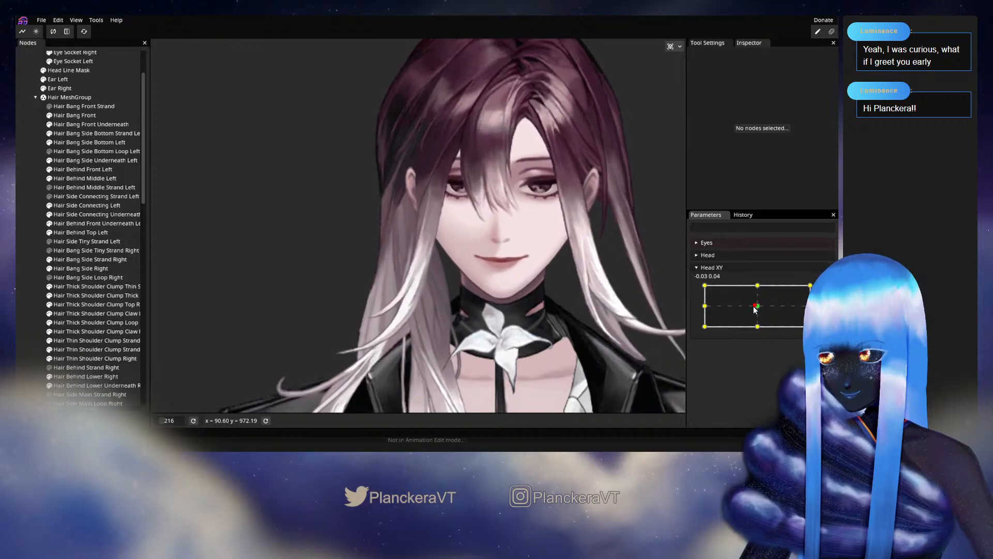
left_click_drag(699, 330, 702, 305)
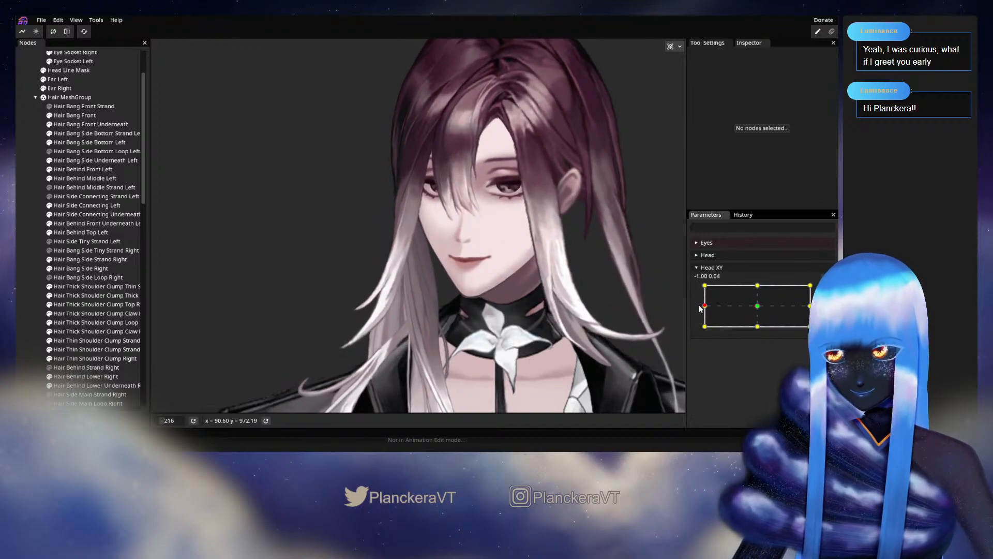
Step: Arm Head XY at -1.00, 0.00 and adjust the Hair Bang Side Right mesh along the cheek with the size 30 Circle Brush
left_click(826, 289)
scroll(421, 269, "up", 5)
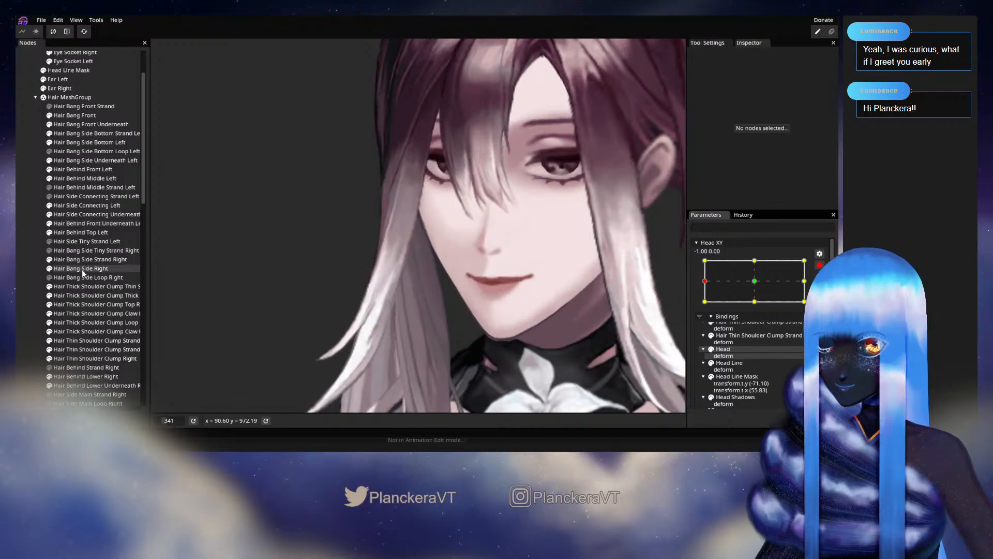
left_click(78, 268)
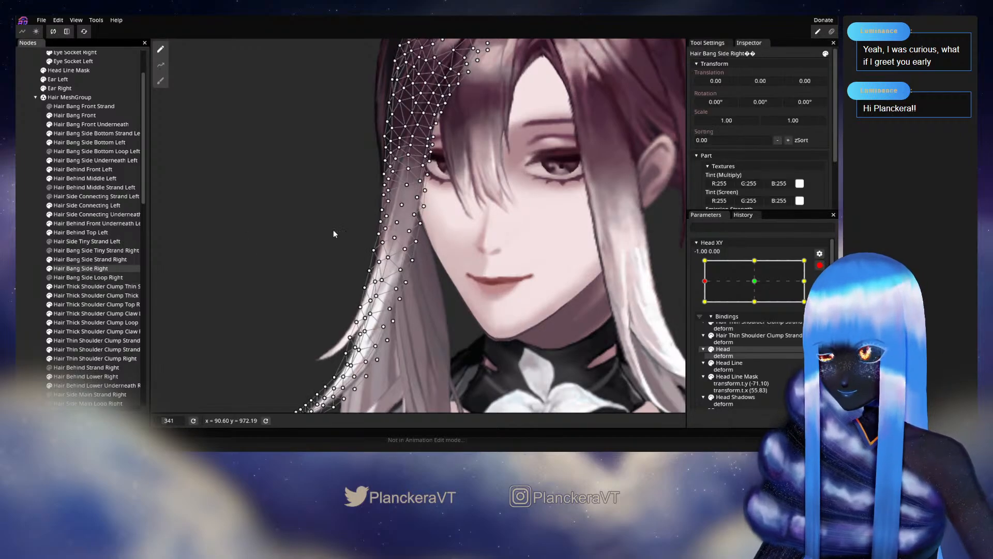
scroll(334, 229, "up", 3)
left_click(160, 81)
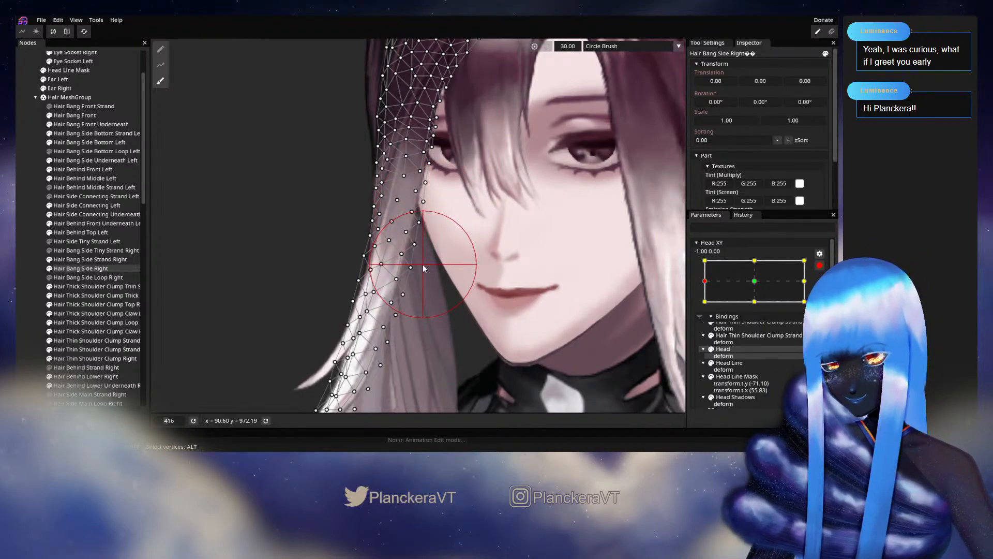
left_click_drag(440, 249, 429, 309)
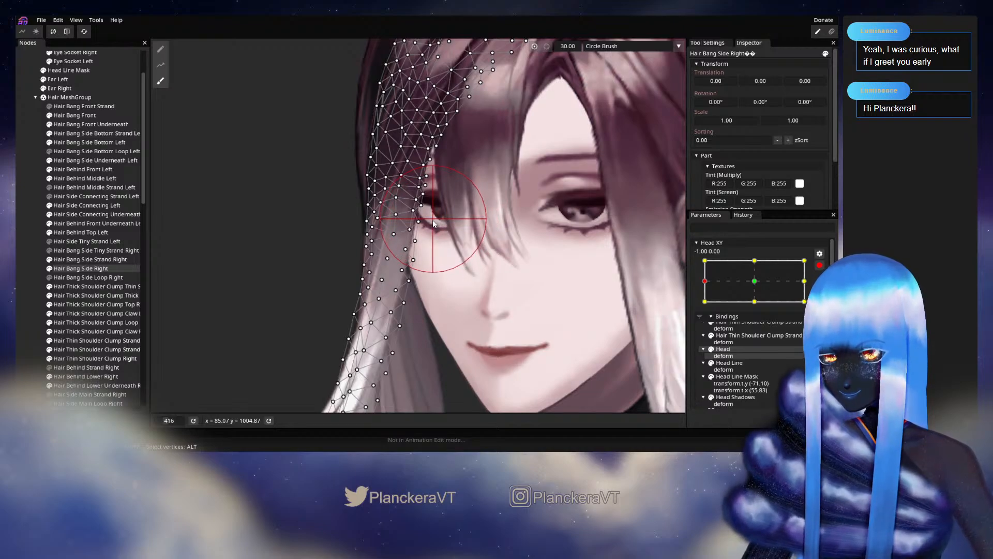
left_click_drag(433, 221, 465, 156)
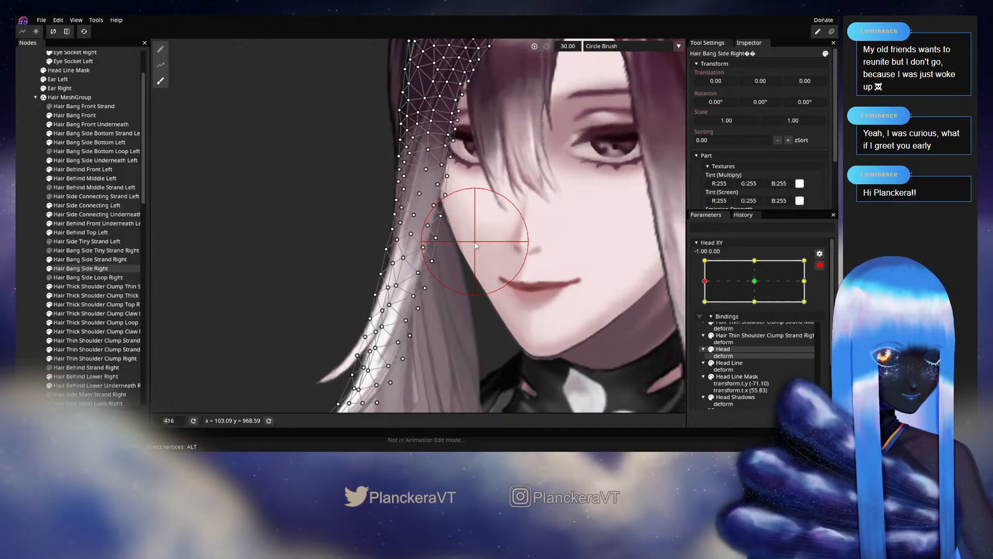
left_click(17, 218)
scroll(549, 275, "down", 2)
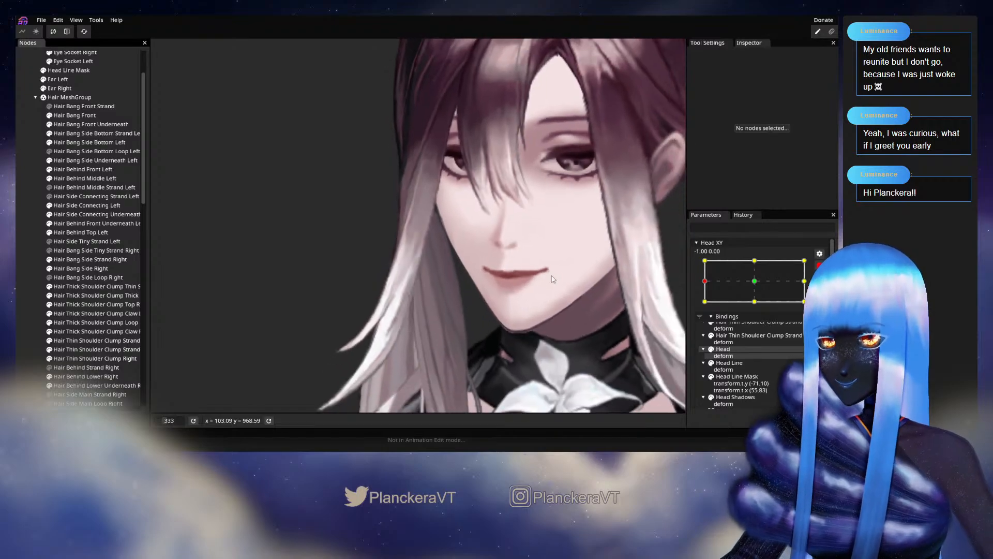
scroll(552, 279, "down", 3)
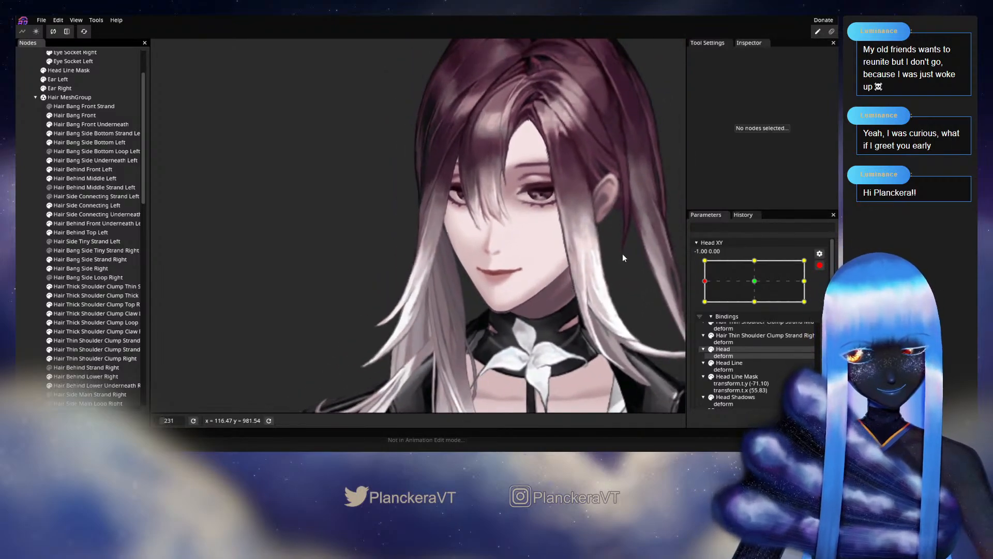
Step: Disarm Head XY, move it to -1.00, -1.00 and arm it again for editing the side bang
left_click(820, 266)
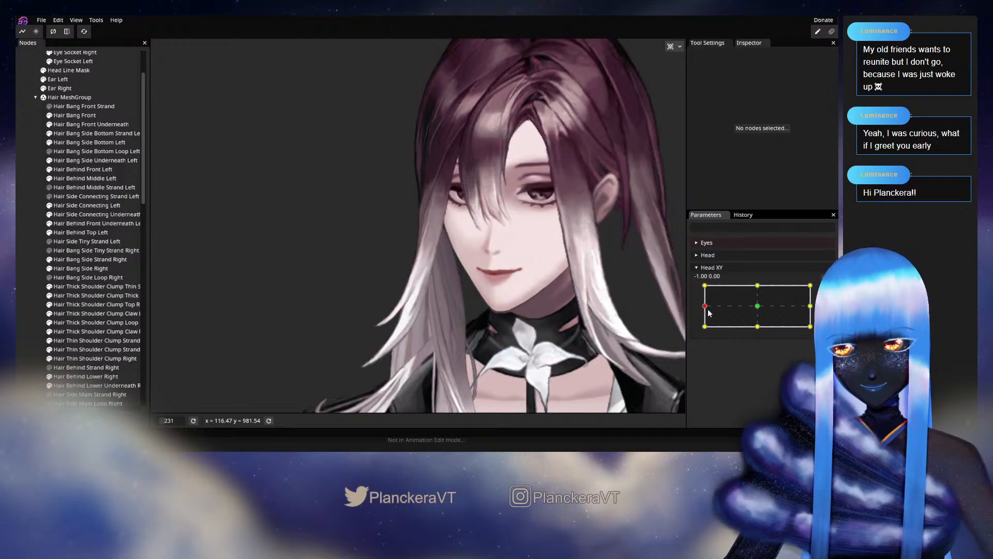
left_click_drag(705, 309, 705, 330)
scroll(471, 318, "up", 5)
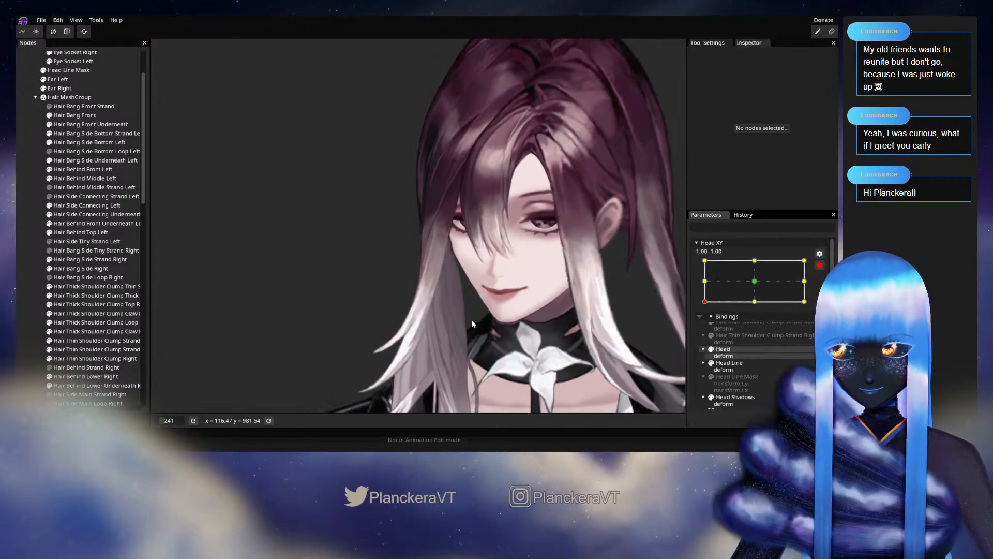
scroll(403, 300, "up", 2)
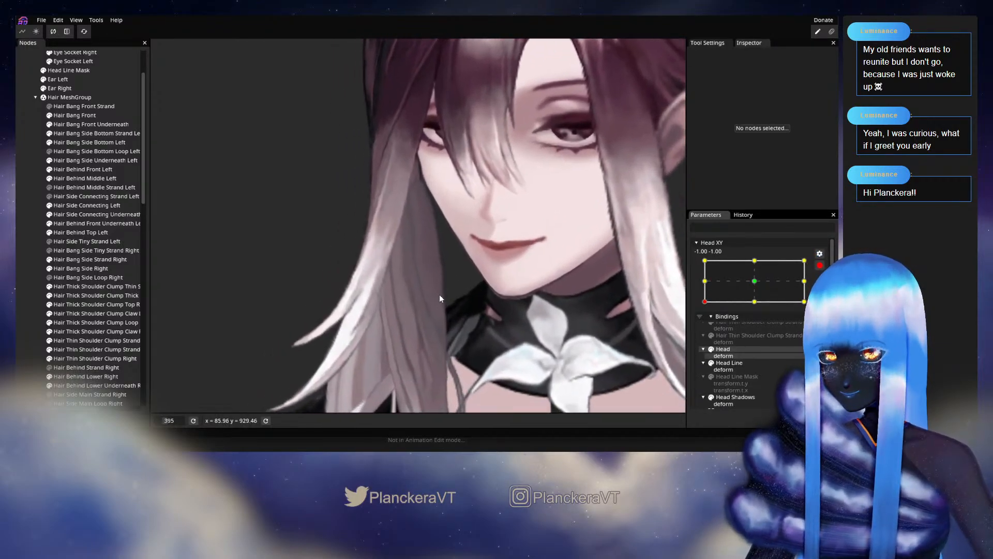
Step: Nudge individual vertices along the cheek-side edge of the Hair Bang Side Right mesh to smooth the strand
left_click(81, 269)
scroll(425, 256, "up", 3)
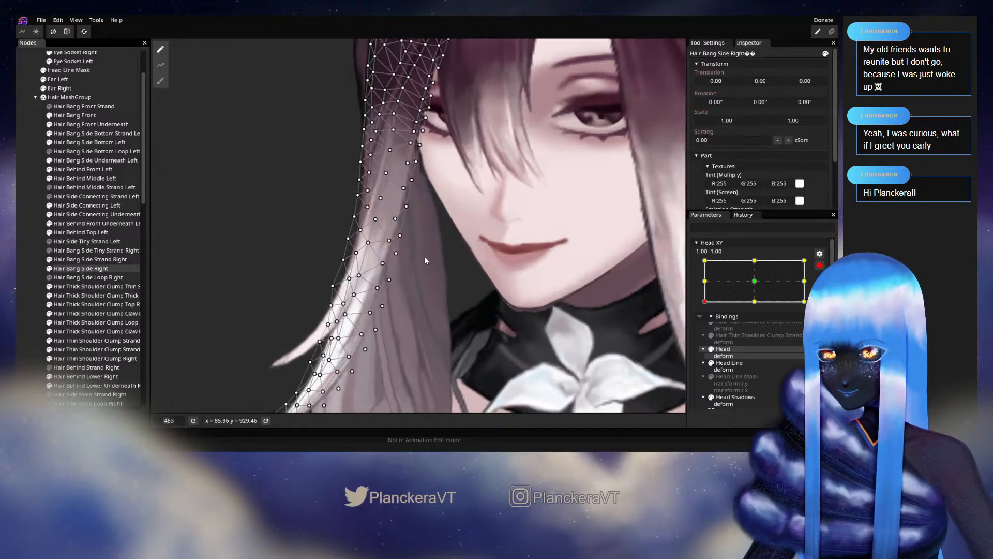
scroll(398, 280, "up", 1)
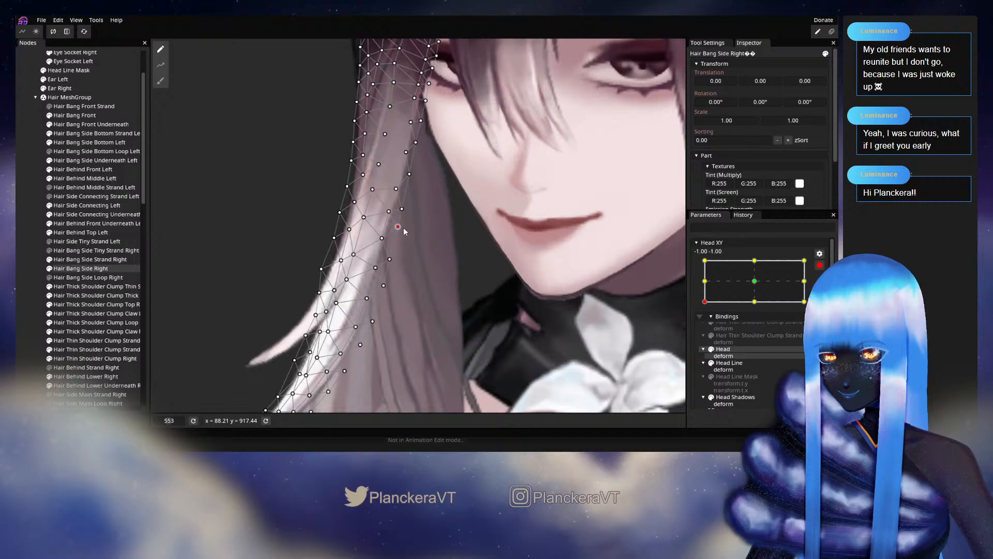
left_click_drag(402, 208, 390, 242)
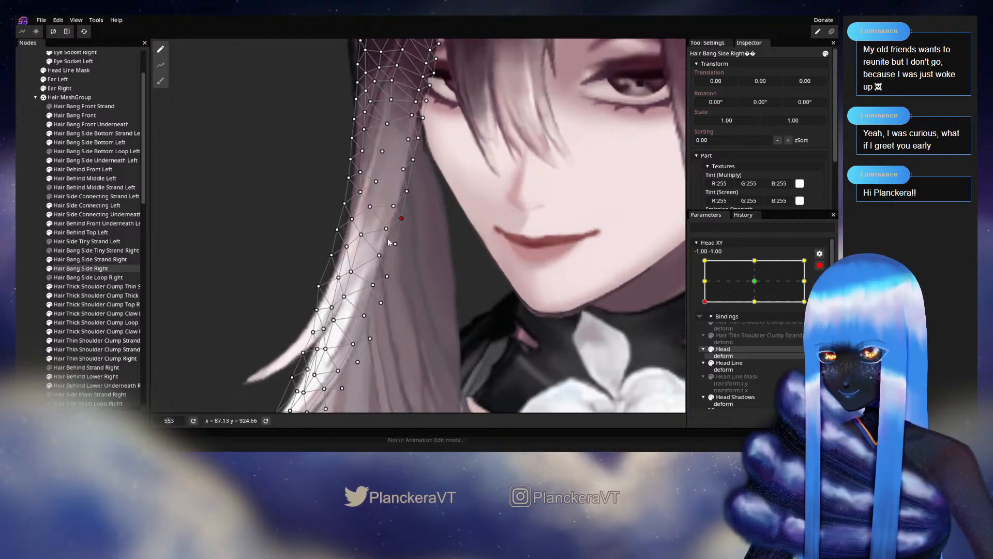
left_click_drag(393, 205, 415, 282)
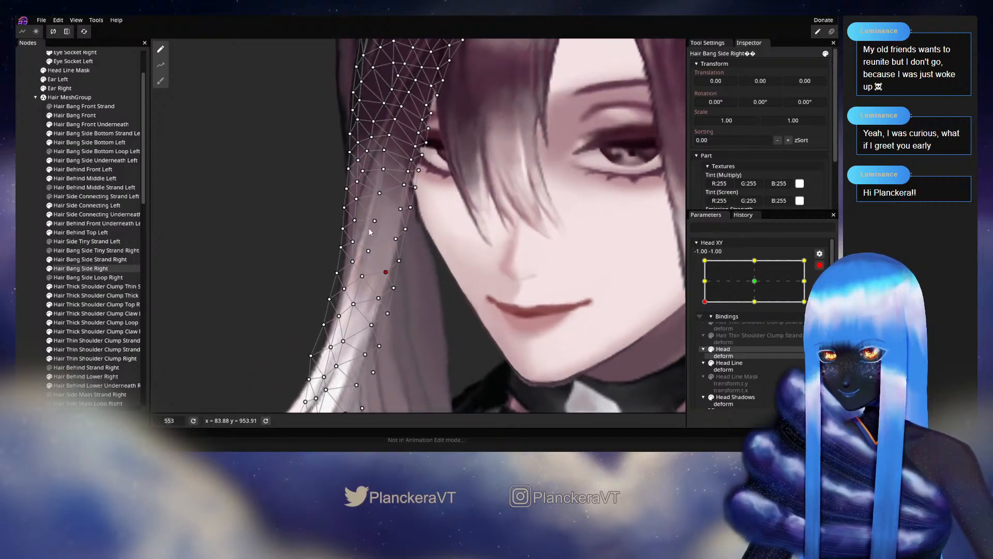
left_click(31, 221)
scroll(498, 269, "down", 5)
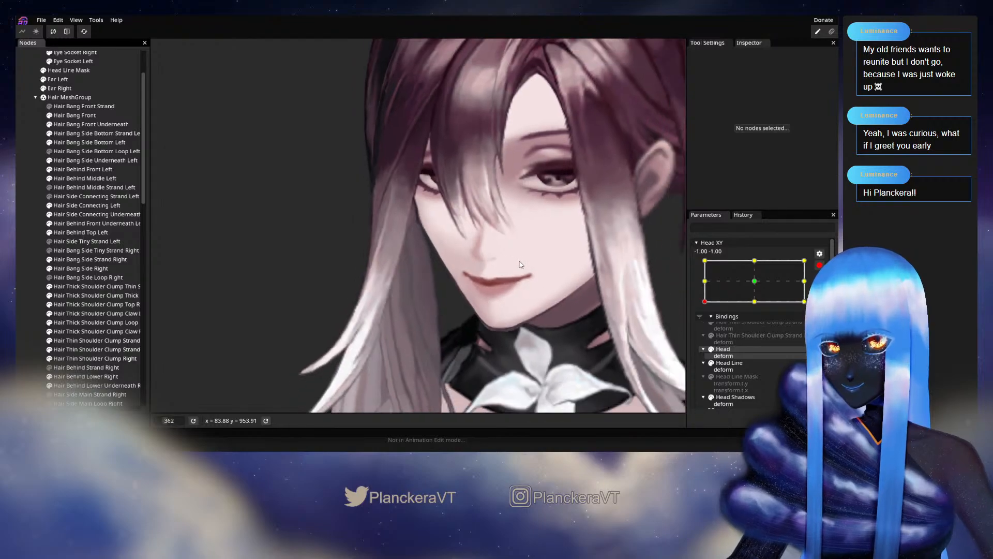
scroll(523, 265, "down", 1)
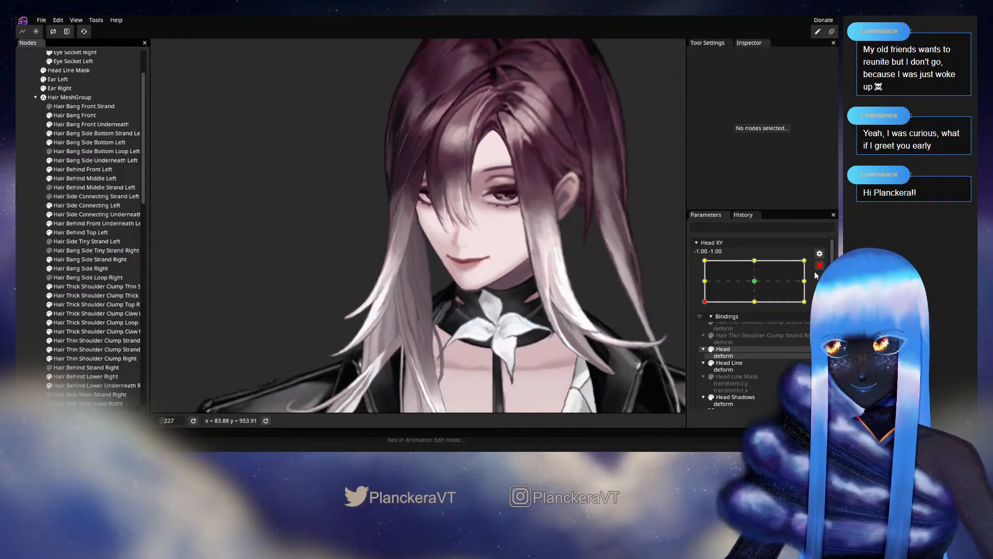
Step: Disarm Head XY and check the smoothed side bang by moving the parameter to the centre and back to -1.00, -1.00
left_click(820, 264)
left_click_drag(707, 331, 758, 308)
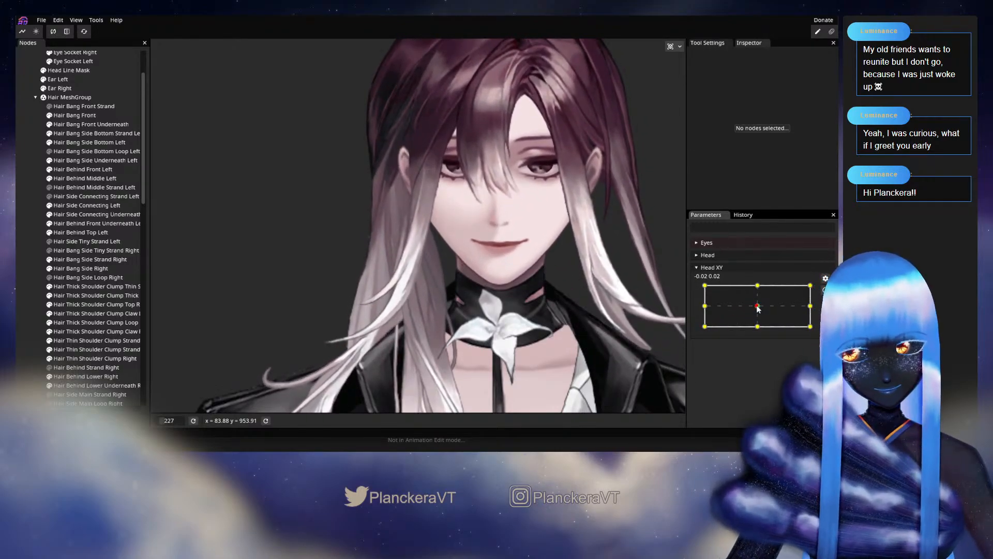
left_click_drag(758, 308, 704, 334)
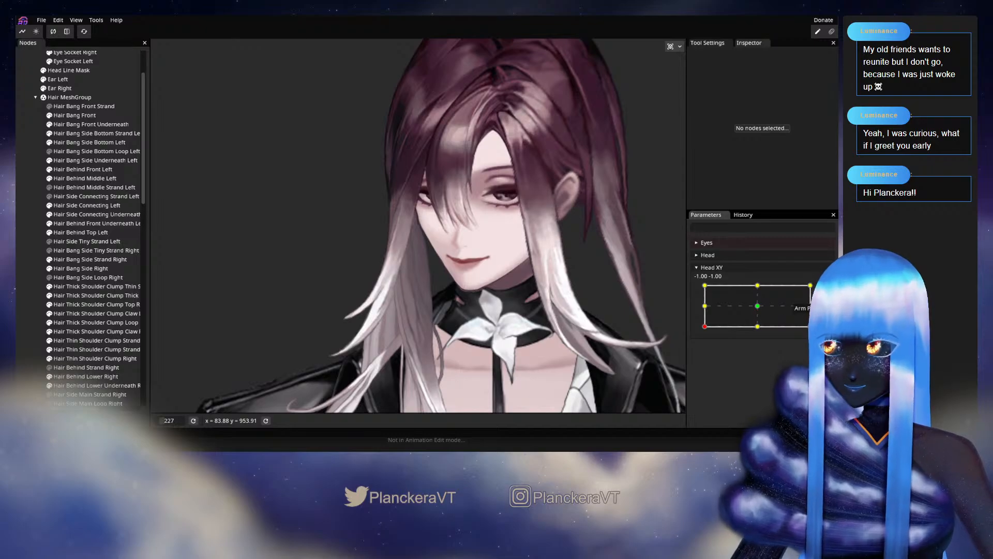
Step: Arm Head XY at -1.00, -1.00 and fine-tune the Hair Bang Side Right vertices just below the eye
scroll(418, 243, "up", 5)
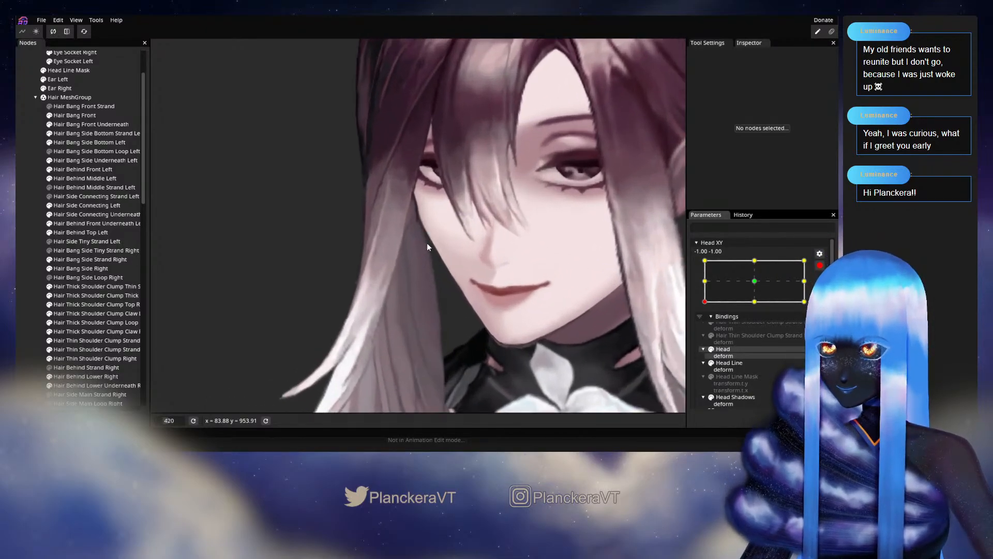
scroll(427, 244, "up", 4)
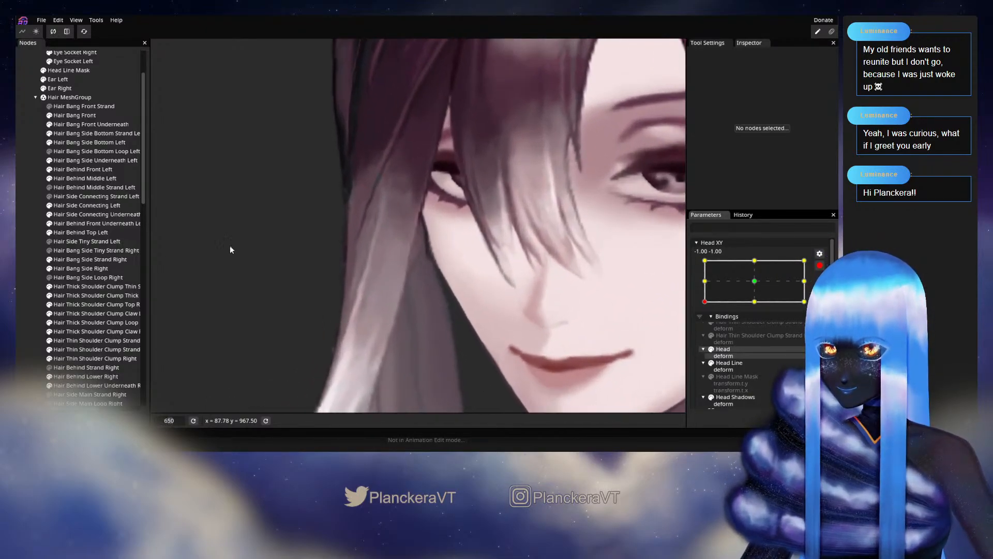
left_click(69, 233)
left_click(75, 269)
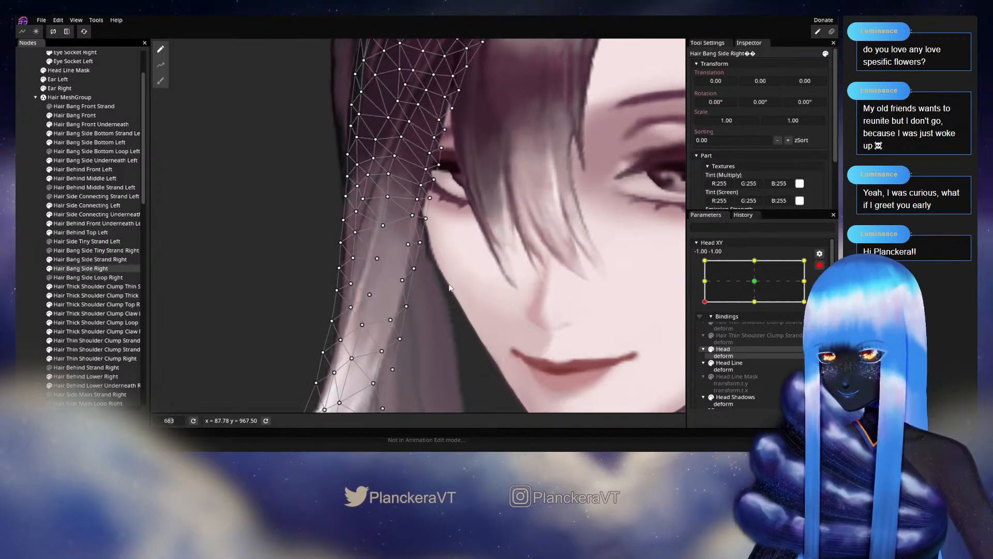
scroll(420, 251, "up", 3)
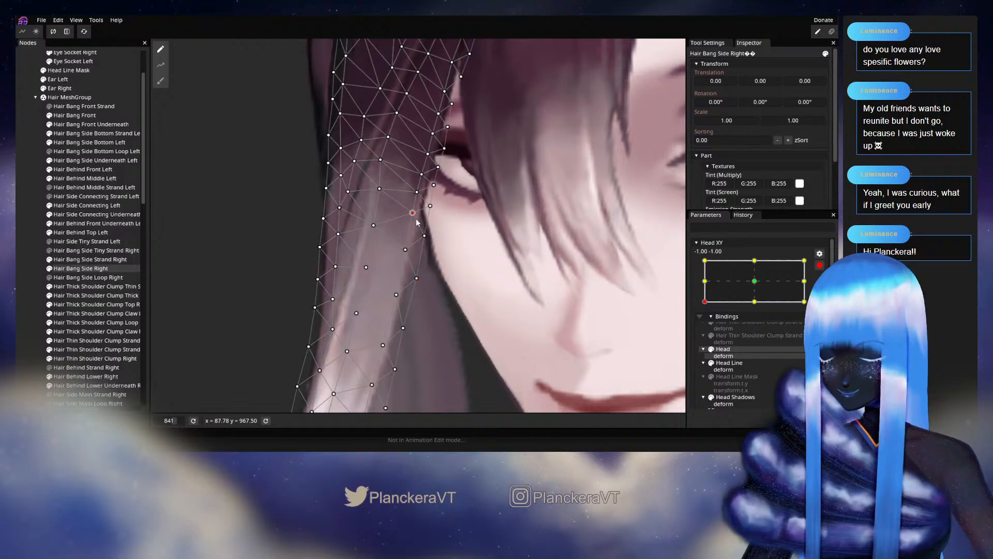
left_click(412, 253)
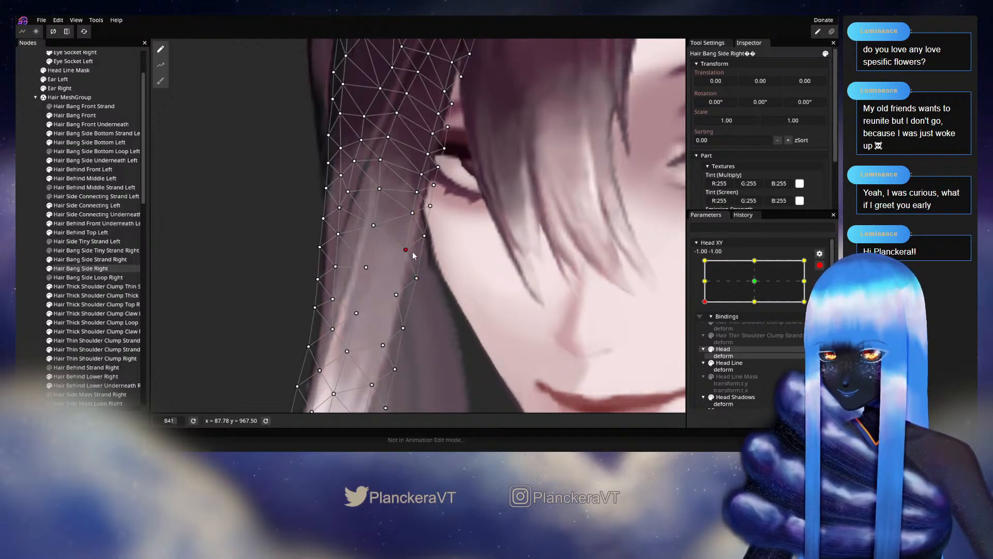
left_click_drag(441, 270, 447, 248)
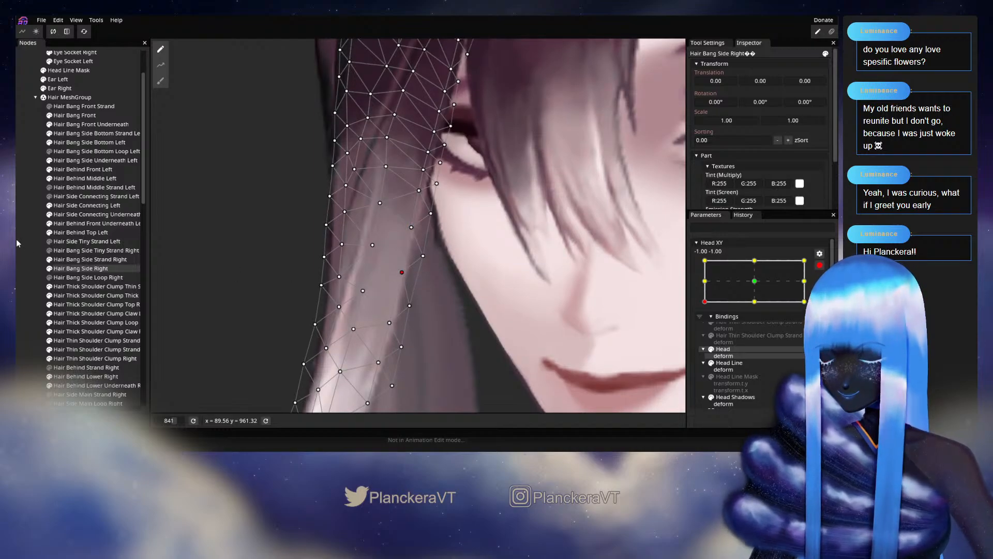
left_click(228, 260)
scroll(476, 284, "down", 2)
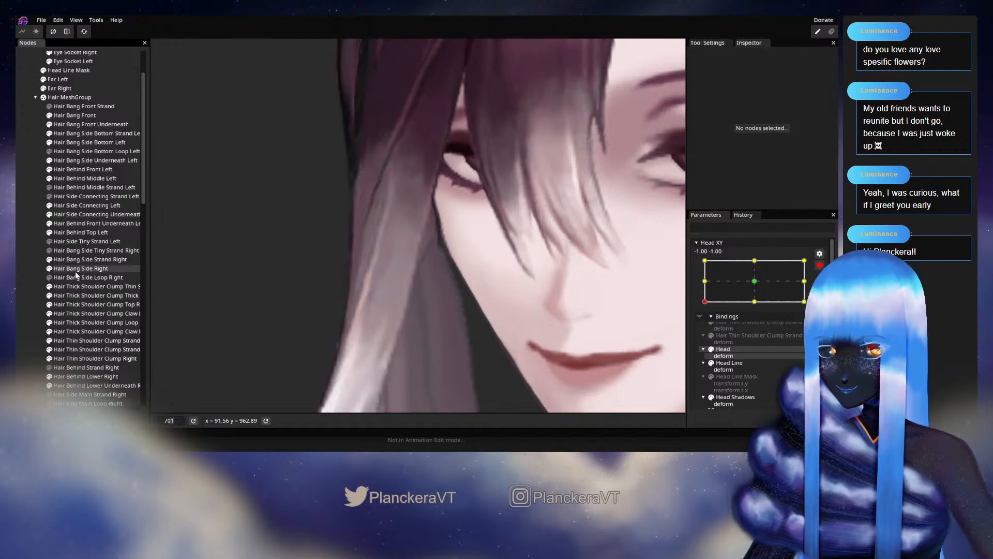
Step: Nudge the cheek-side vertices of the Hair Bang Side Right mesh below the eye and deselect the mesh
left_click(77, 270)
scroll(439, 289, "up", 2)
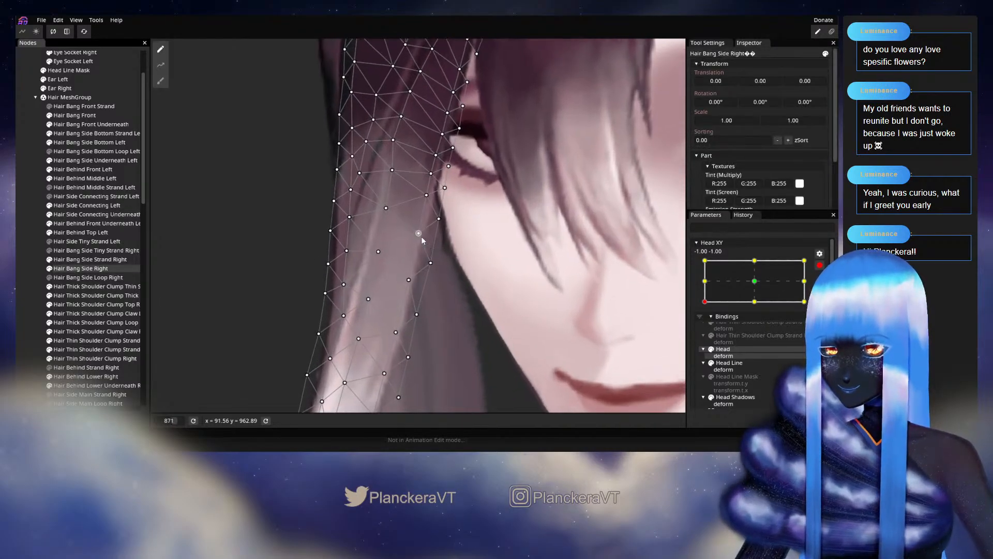
left_click(420, 234)
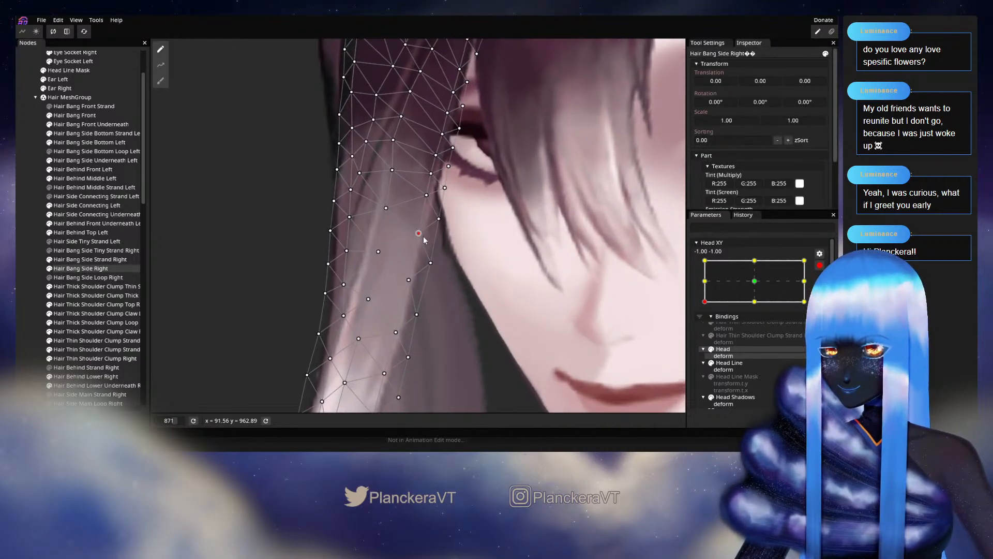
left_click(431, 262)
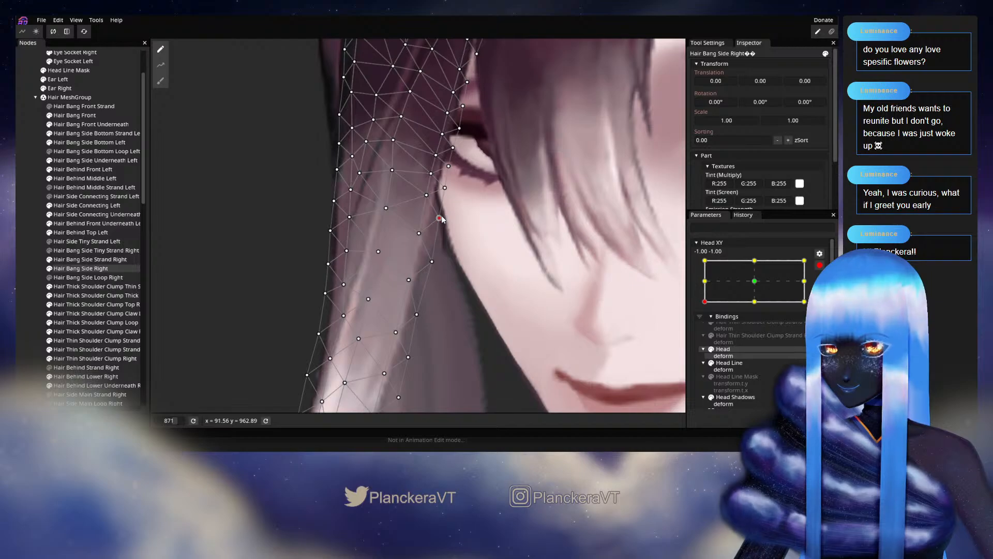
left_click(31, 223)
Step: Disarm Head XY and check the side bang's motion by moving the parameter away from -1.00, -1.00 and back
scroll(472, 273, "down", 2)
scroll(481, 288, "down", 6)
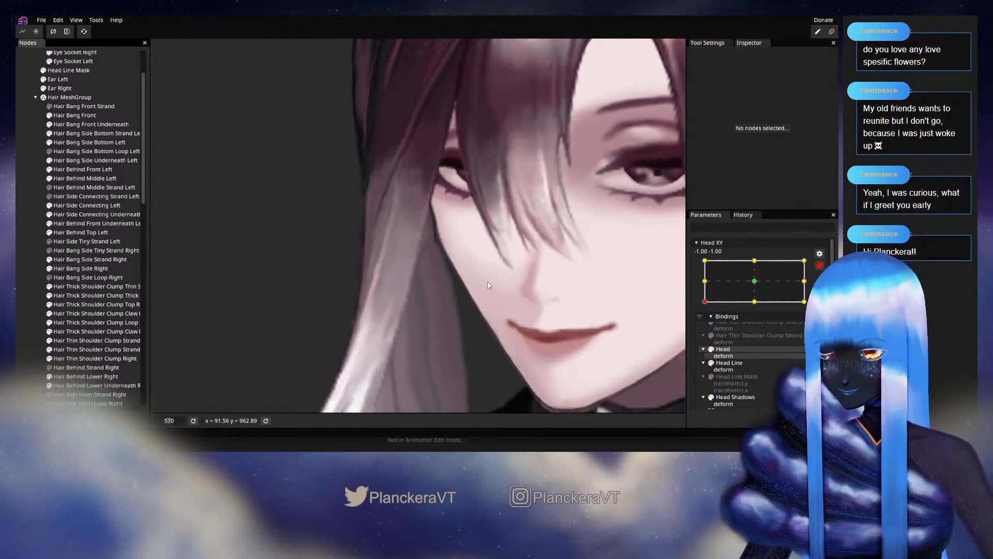
scroll(490, 287, "down", 5)
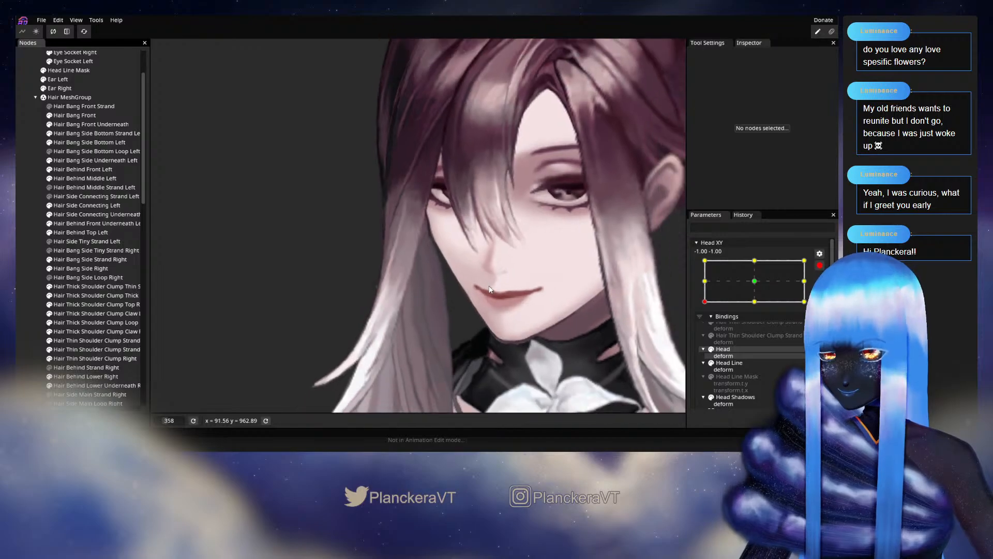
scroll(492, 295, "down", 2)
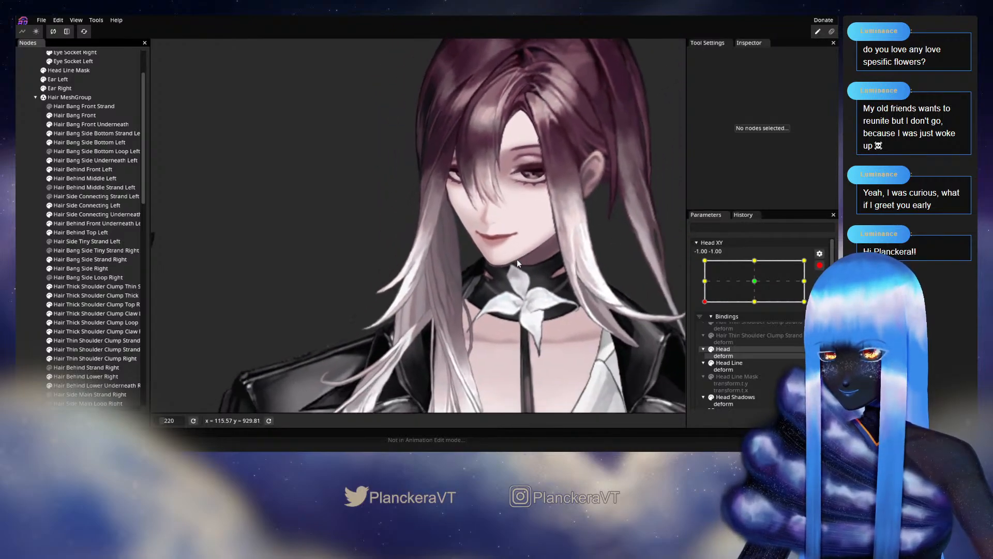
left_click(820, 270)
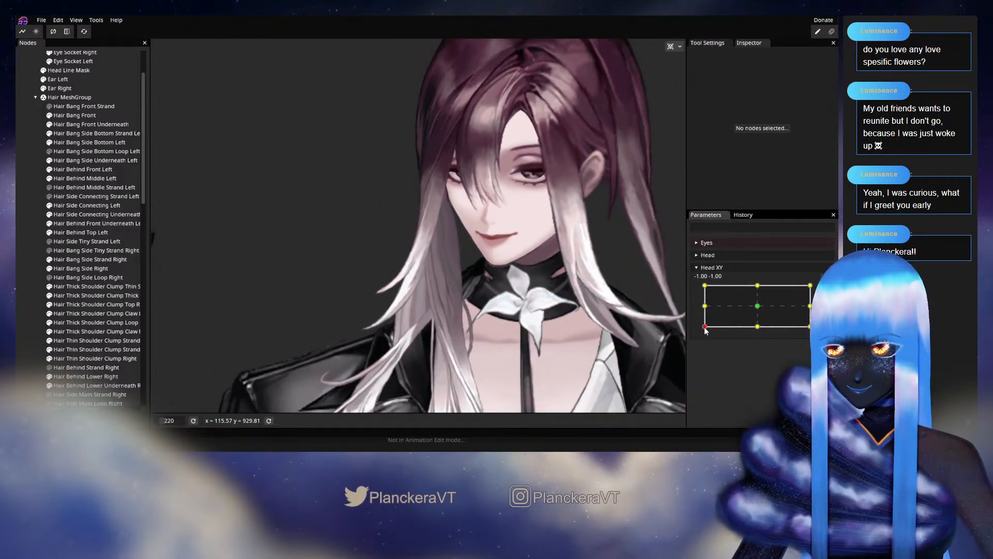
mouse_move(705, 326)
left_mouse_down()
mouse_move(702, 309)
mouse_move(705, 330)
mouse_move(760, 307)
mouse_move(705, 326)
left_mouse_up()
Step: Arm Head XY at -1.00, -1.00 and nudge the inner and outer-edge vertices of the Hair Bang Side Strand Right mesh
scroll(468, 280, "up", 5)
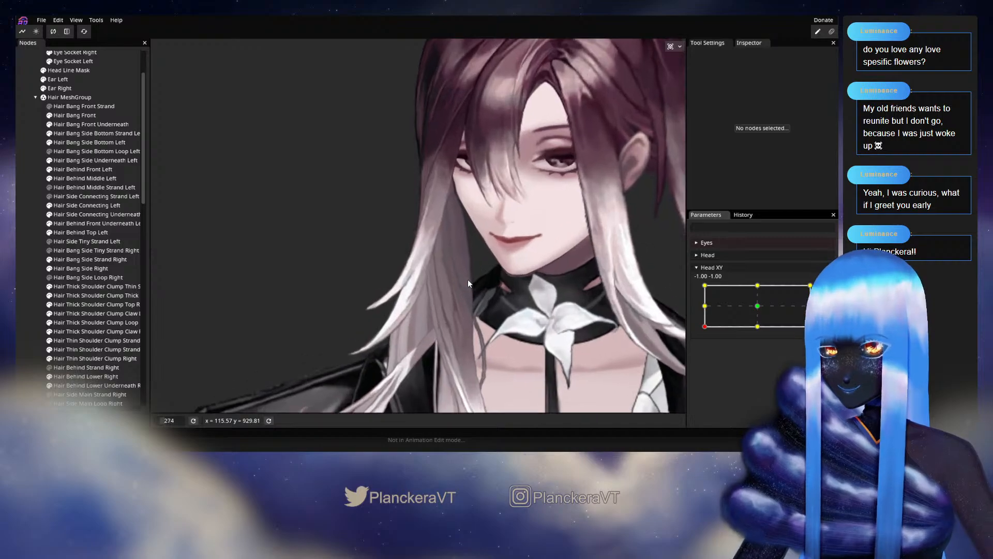
scroll(756, 310, "down", 1)
scroll(458, 275, "up", 6)
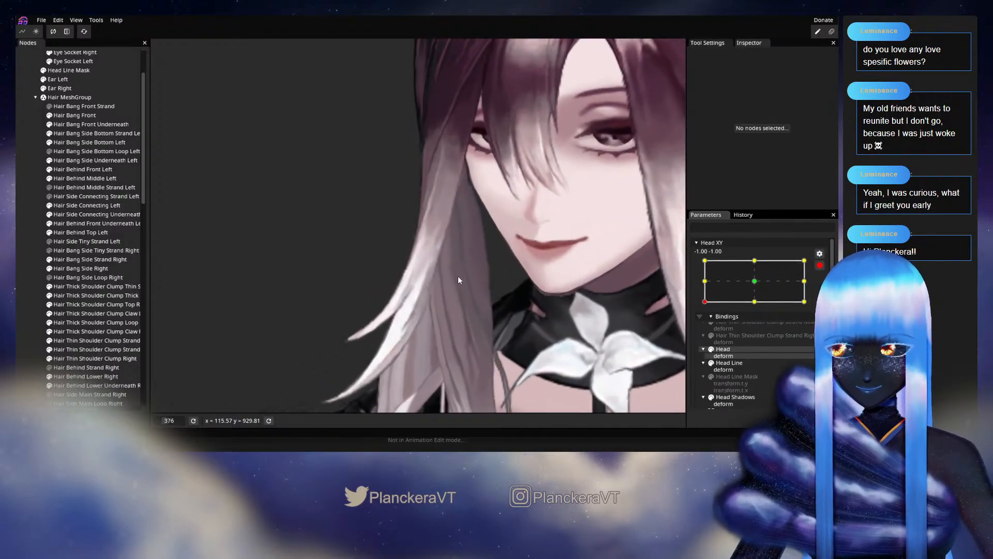
left_click_drag(482, 244, 474, 282)
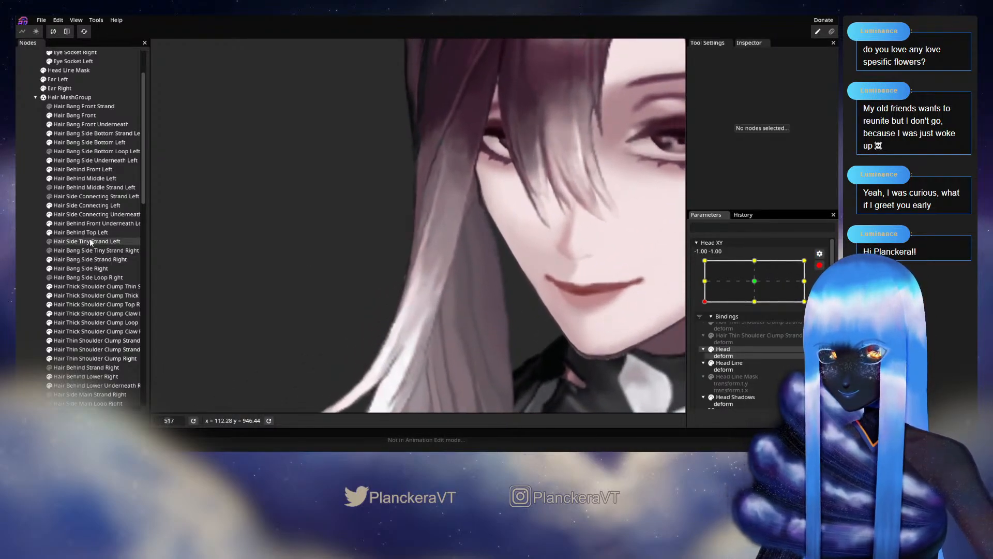
left_click(84, 260)
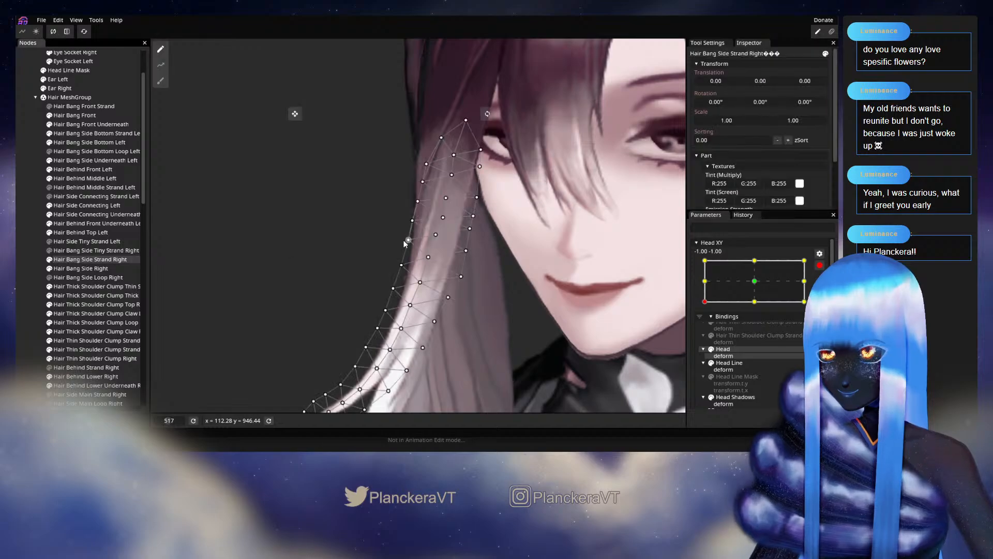
scroll(412, 224, "up", 2)
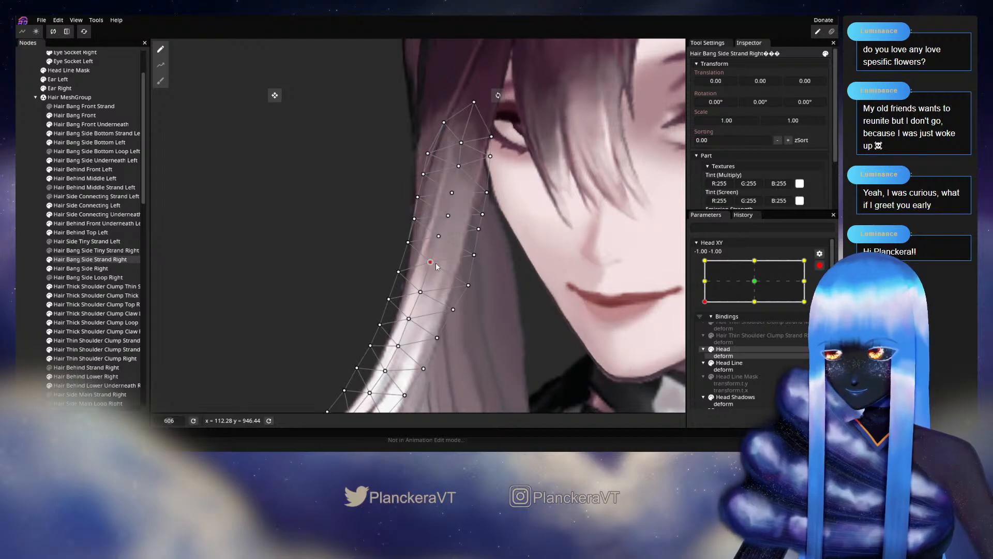
left_click(439, 237)
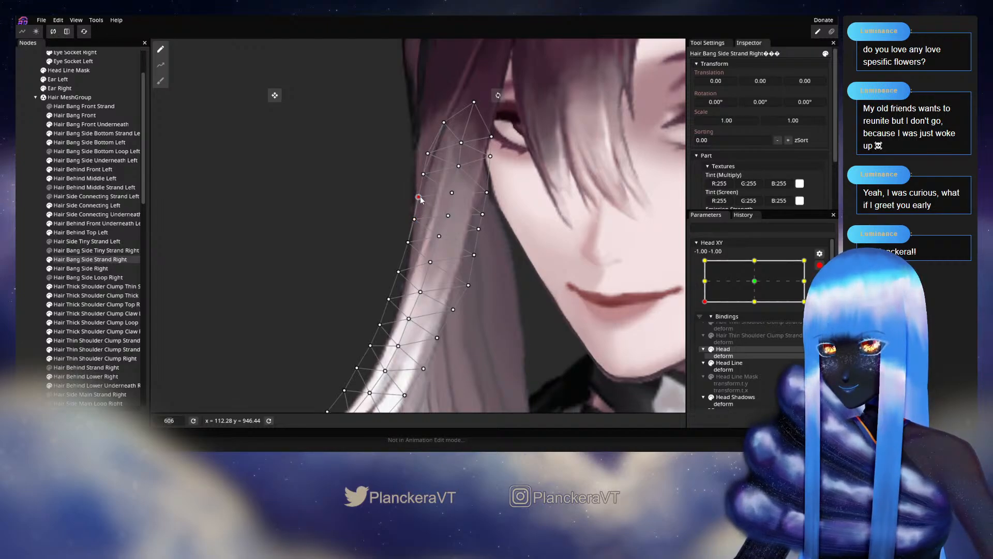
left_click(22, 245)
Step: Disarm Head XY and check the reshaped side strand by moving the parameter from -1.00, -1.00 and back
scroll(462, 307, "down", 5)
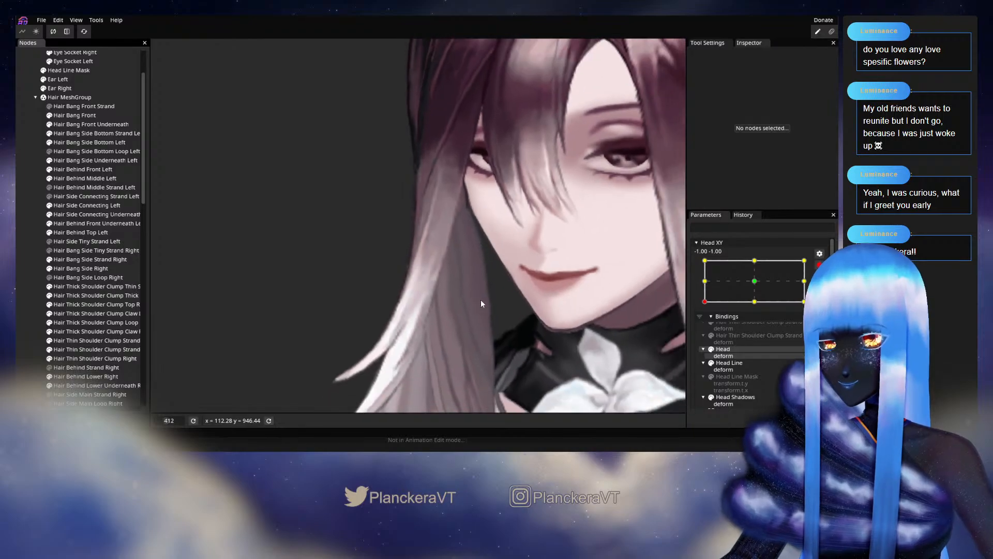
scroll(495, 300, "down", 2)
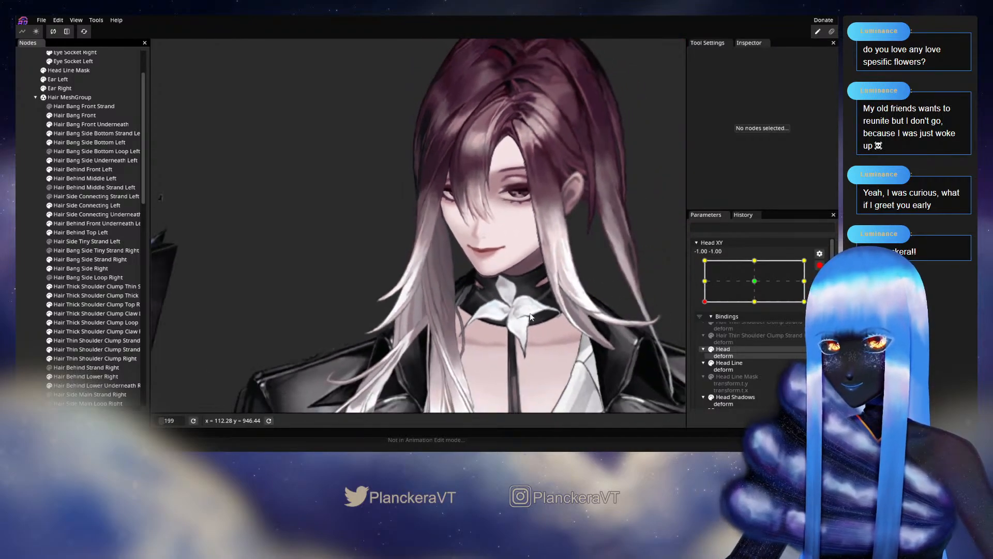
left_click(820, 266)
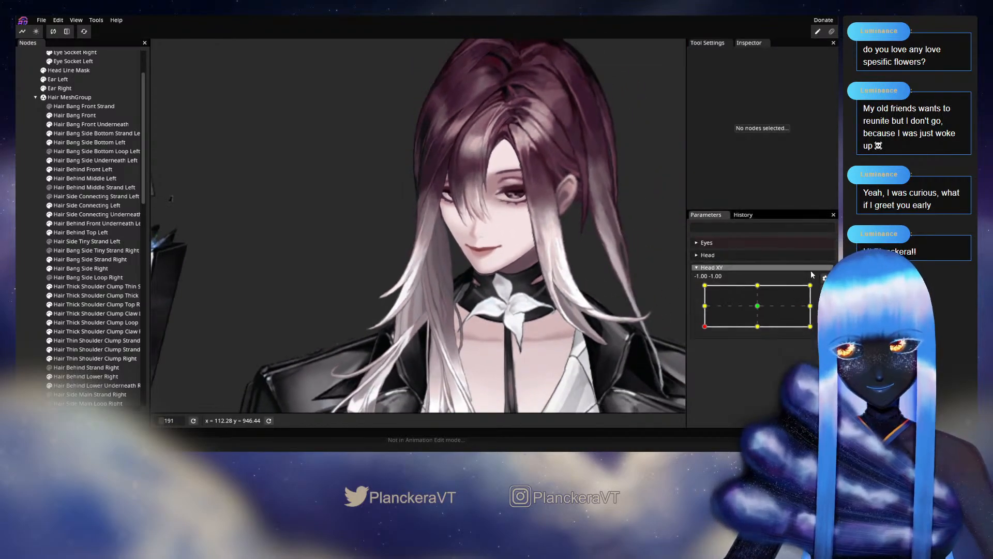
mouse_move(703, 331)
left_mouse_down()
mouse_move(694, 319)
mouse_move(691, 331)
left_mouse_up()
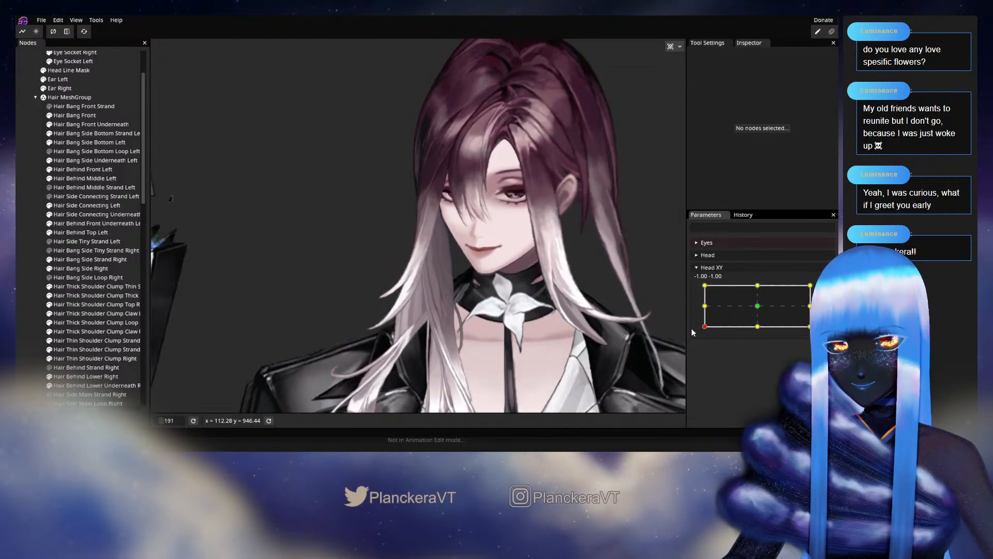
Step: Arm Head XY at -1.00, -1.00 and shift the centre and upper outer vertices of the Hair Bang Side Strand Right mesh
left_click(820, 291)
scroll(372, 271, "up", 2)
scroll(372, 272, "up", 8)
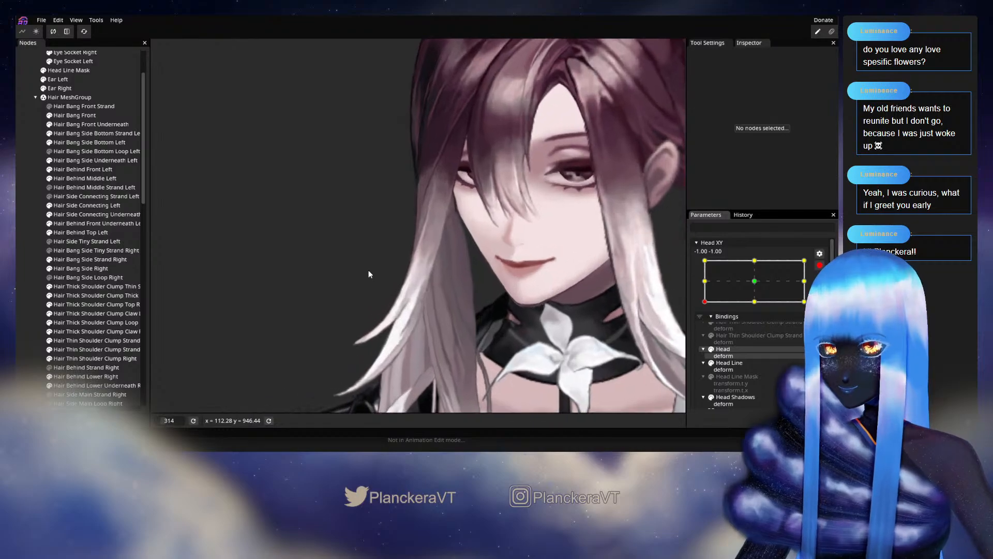
scroll(369, 273, "up", 3)
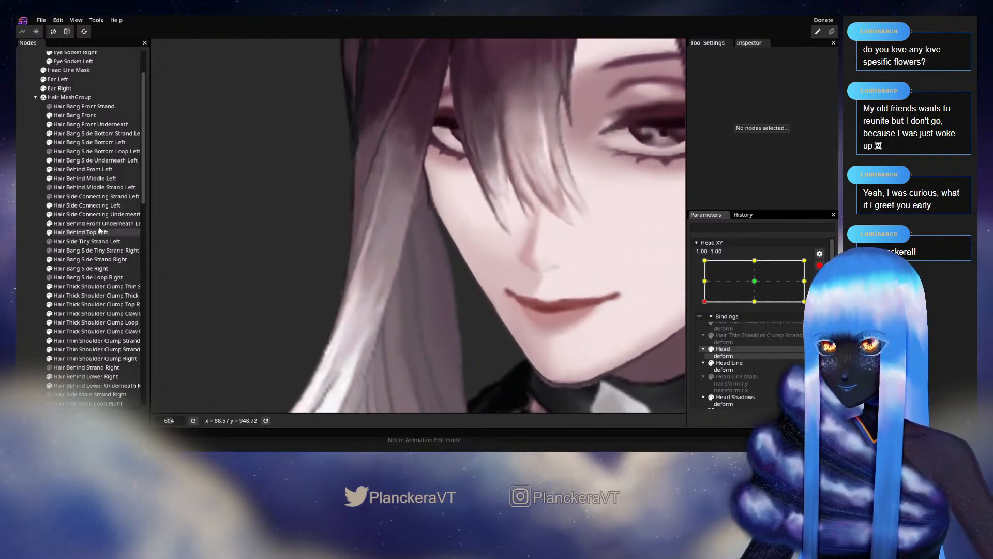
left_click(90, 259)
scroll(303, 276, "up", 1)
scroll(304, 274, "up", 1)
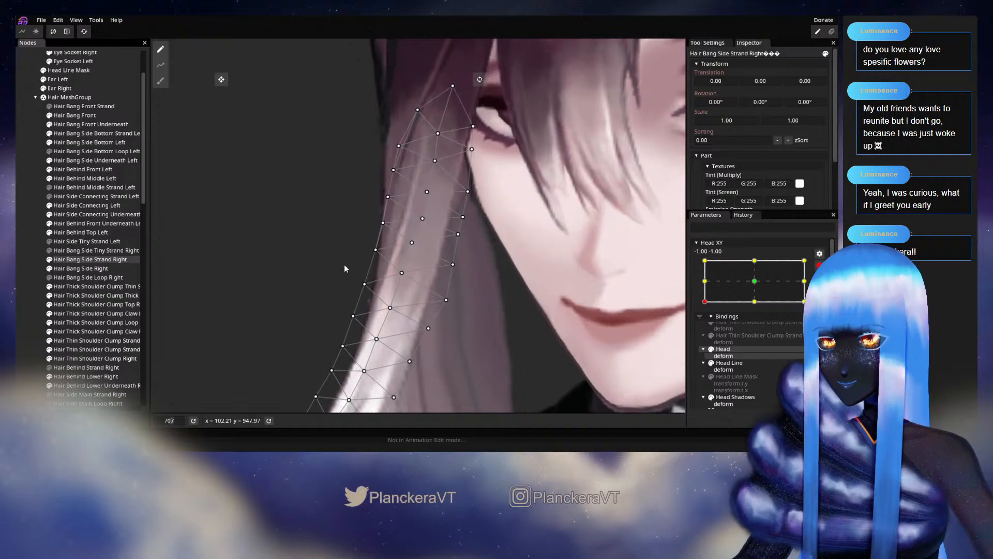
left_click(410, 242)
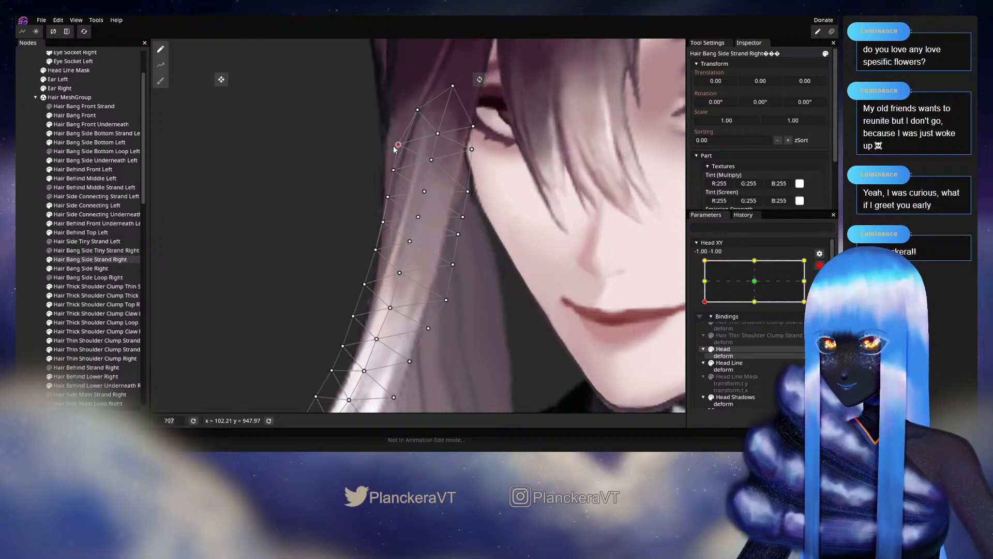
left_click(416, 110)
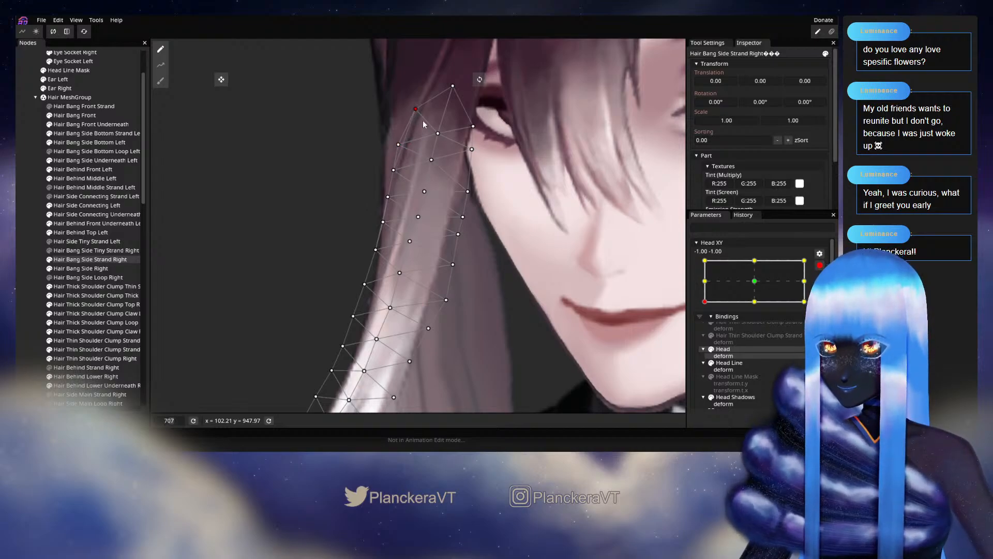
Step: Fine-tune the outer-edge and centre vertices midway down the Hair Bang Side Strand Right mesh and deselect it
left_click(365, 284)
left_click_drag(368, 289, 400, 245)
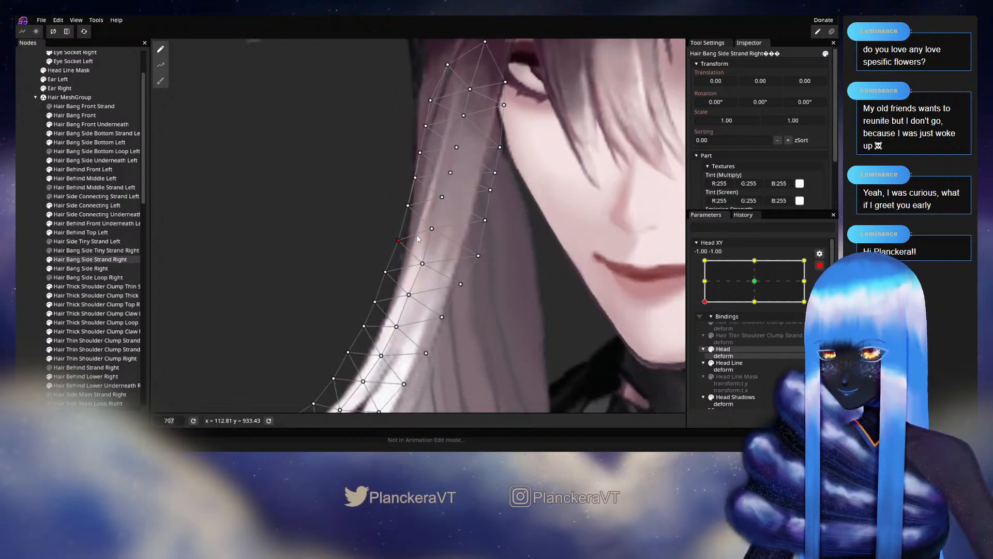
left_click(422, 263)
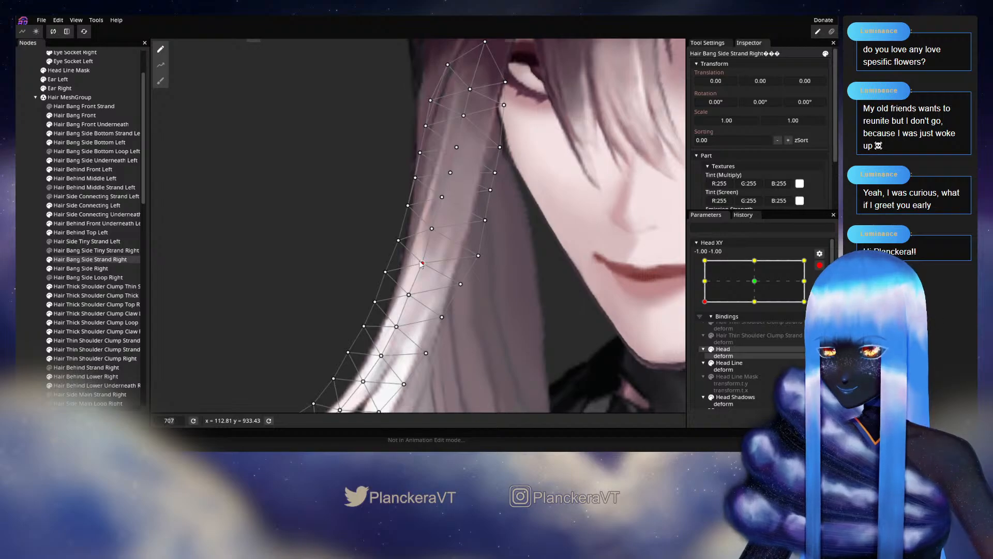
left_click(25, 218)
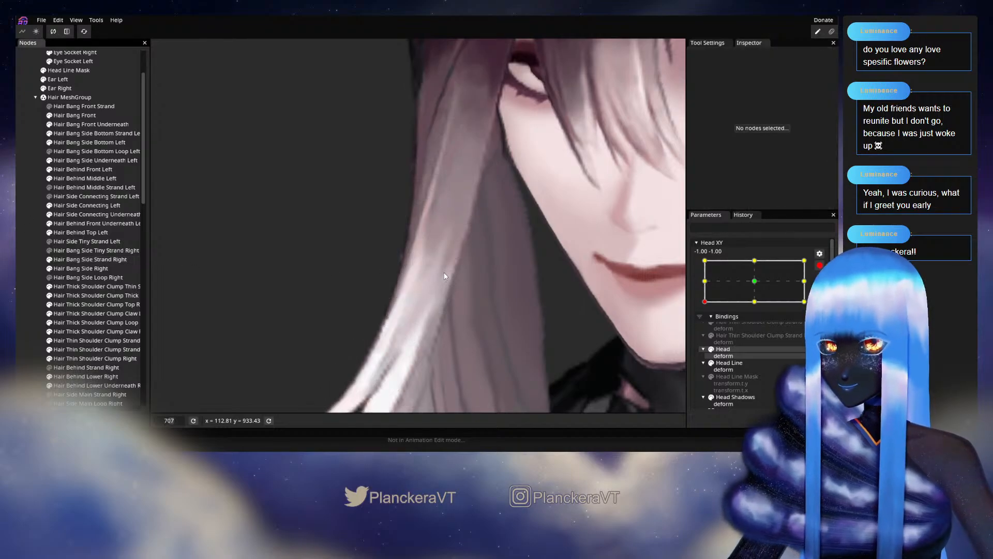
Step: Disarm Head XY and check the side strand's curve again by moving the parameter around and back to -1.00, -1.00
scroll(445, 274, "down", 6)
scroll(521, 279, "down", 6)
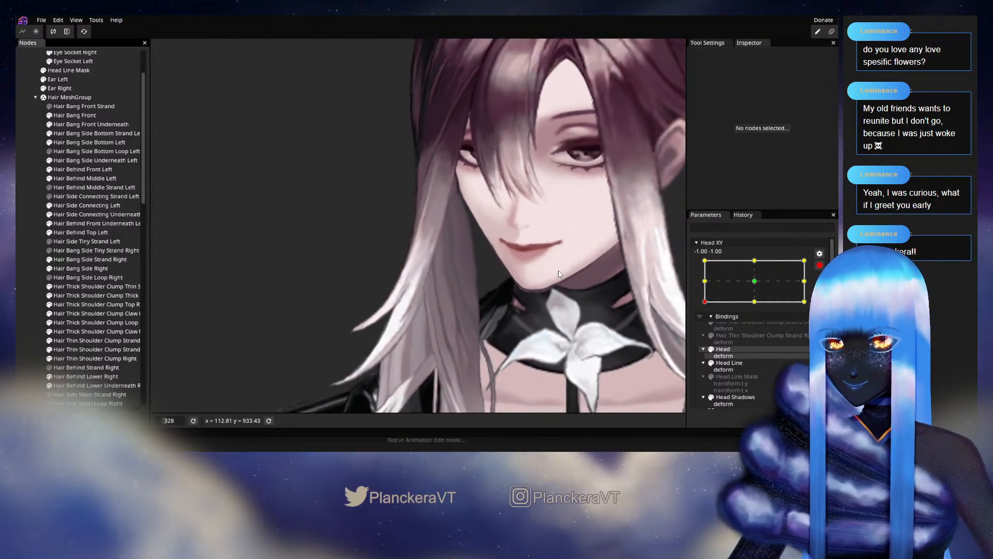
scroll(566, 276, "down", 2)
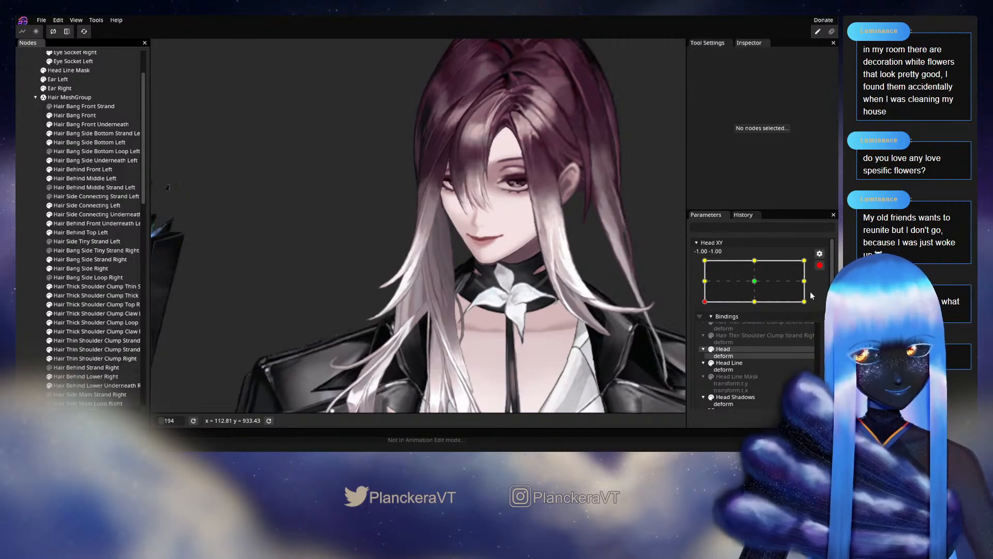
left_click(819, 265)
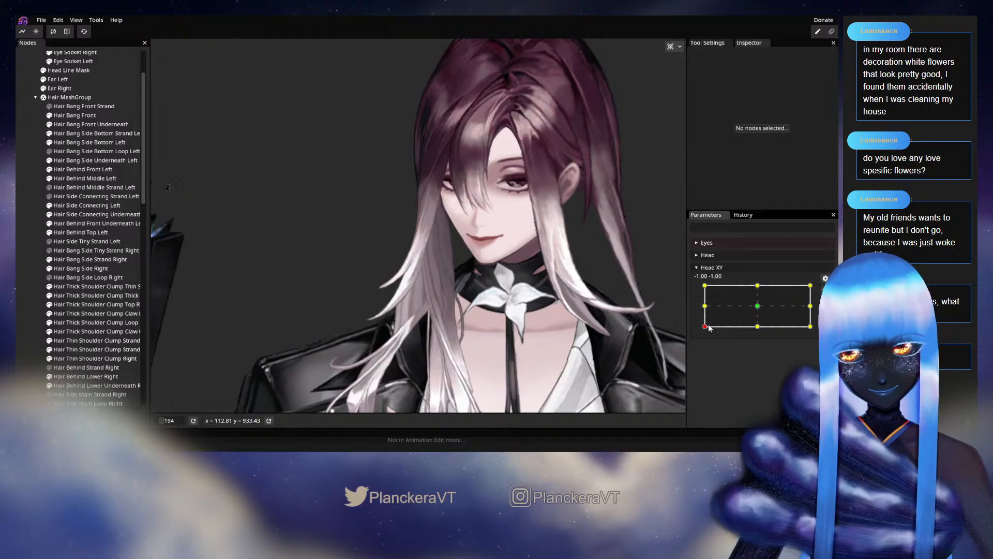
mouse_move(704, 327)
left_mouse_down()
mouse_move(701, 307)
mouse_move(700, 331)
left_mouse_up()
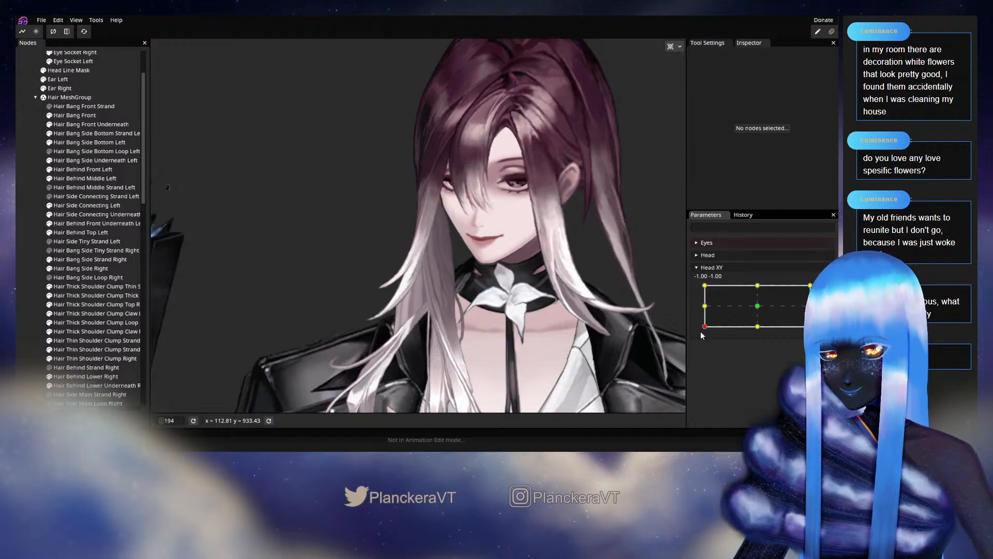
Step: Arm Head XY at -1.00, -1.00 and adjust the face-side and centre vertices along the Hair Bang Side Strand Right mesh
left_click(819, 290)
scroll(416, 287, "up", 5)
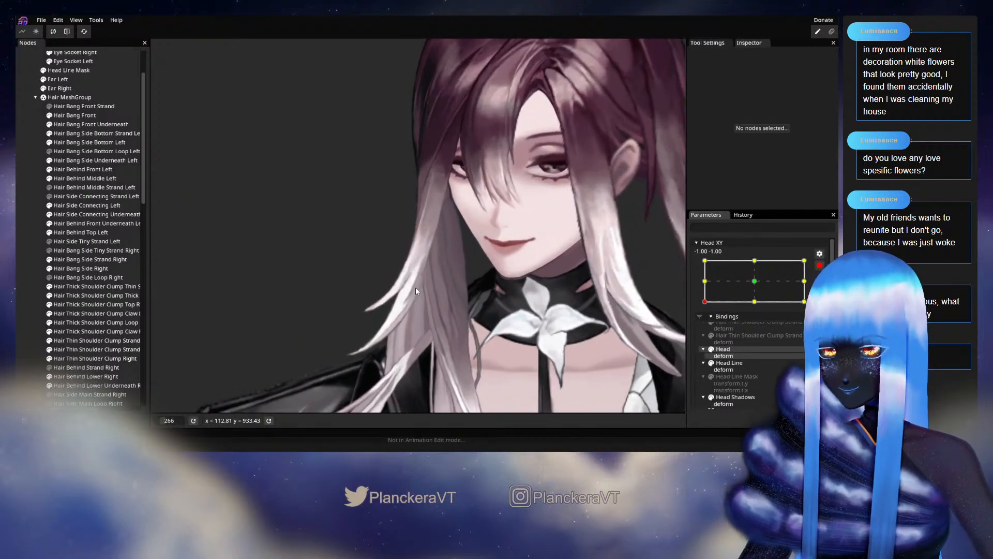
scroll(415, 288, "up", 1)
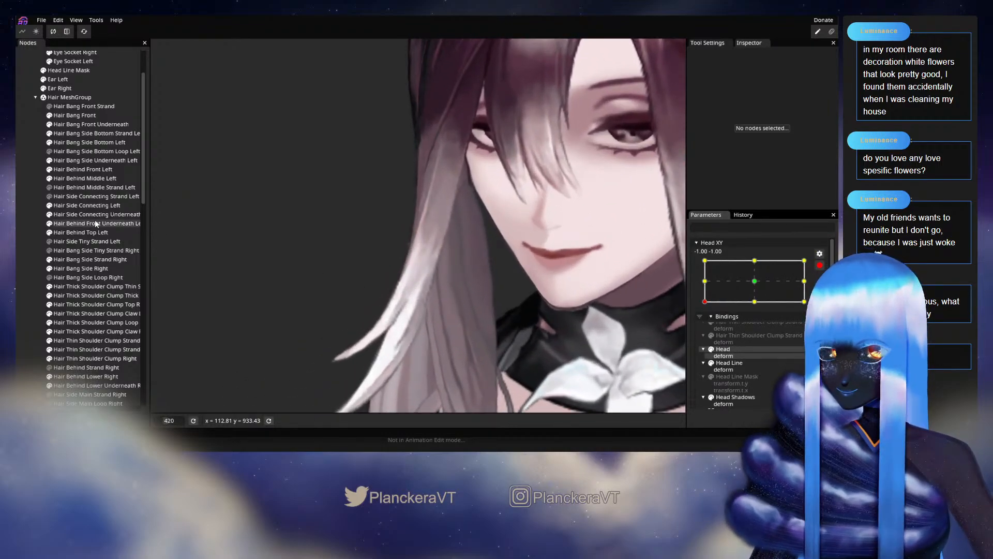
left_click(83, 259)
scroll(467, 273, "up", 2)
scroll(467, 269, "up", 3)
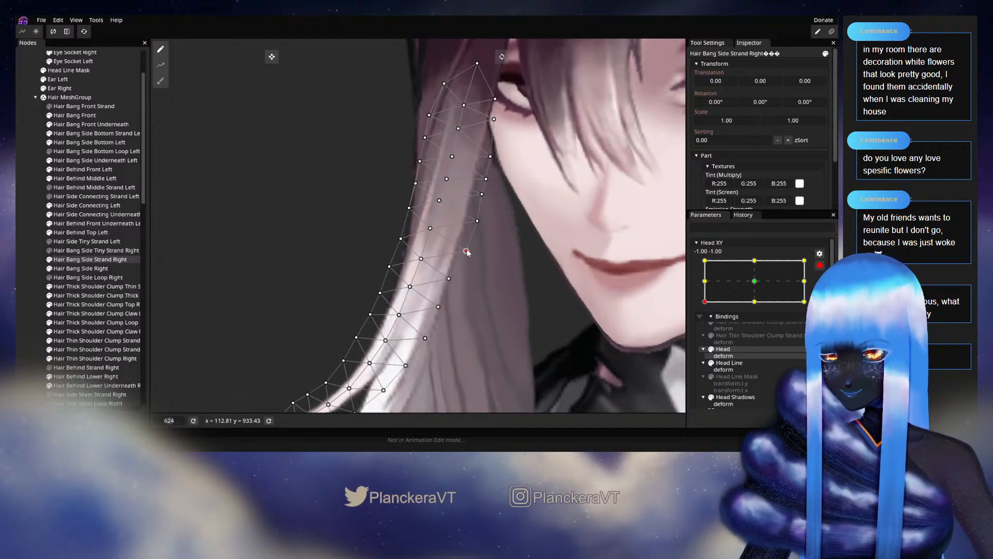
left_click_drag(484, 239, 498, 191)
left_click(479, 200)
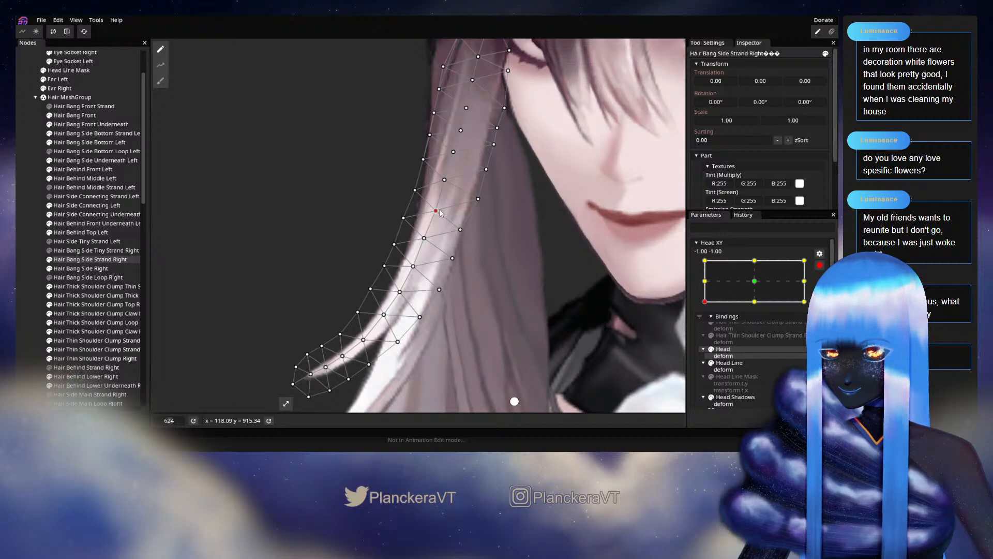
left_click(19, 228)
scroll(513, 282, "down", 3)
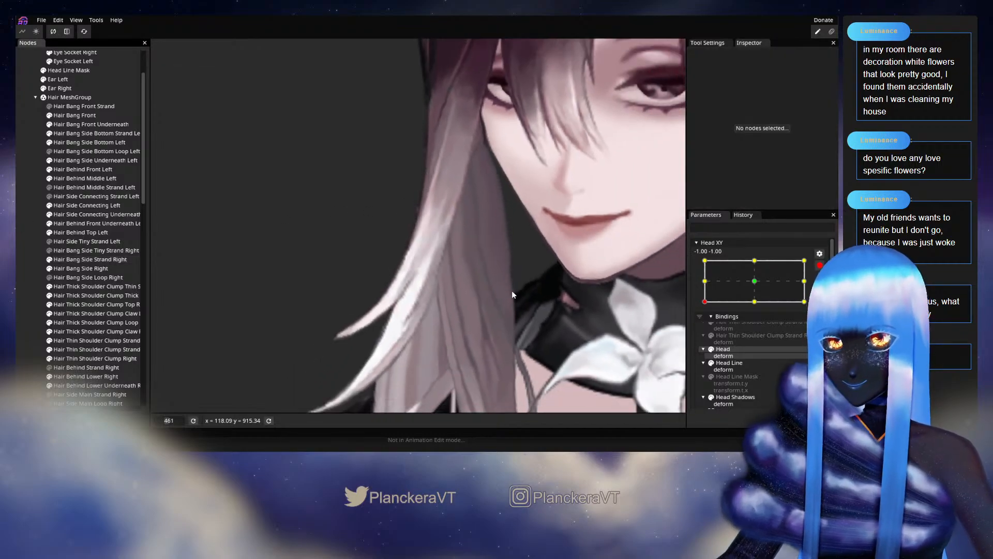
scroll(517, 292, "down", 4)
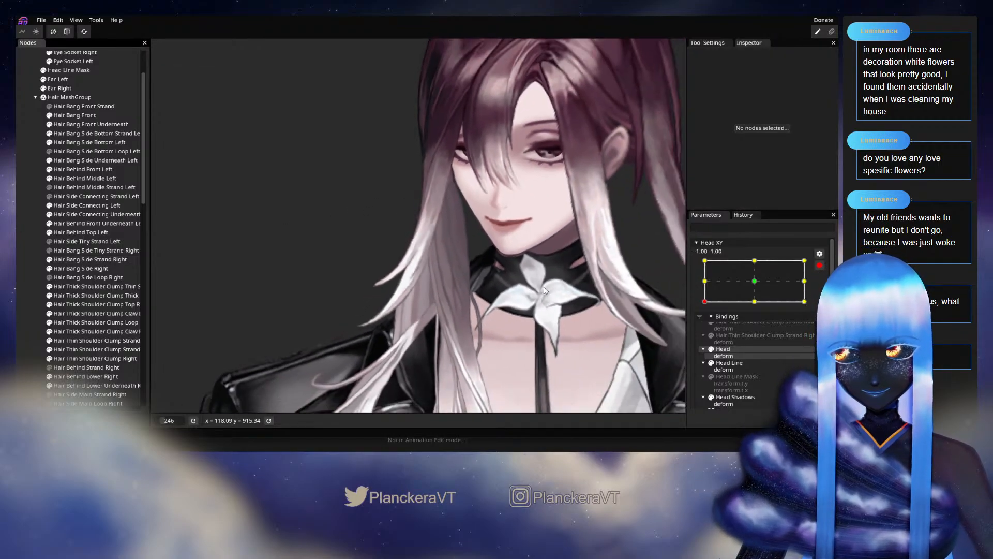
Step: Disarm Head XY and check the right side bang by moving the parameter around and back to -1.00, -1.00
left_click_drag(540, 285, 535, 300)
left_click(819, 264)
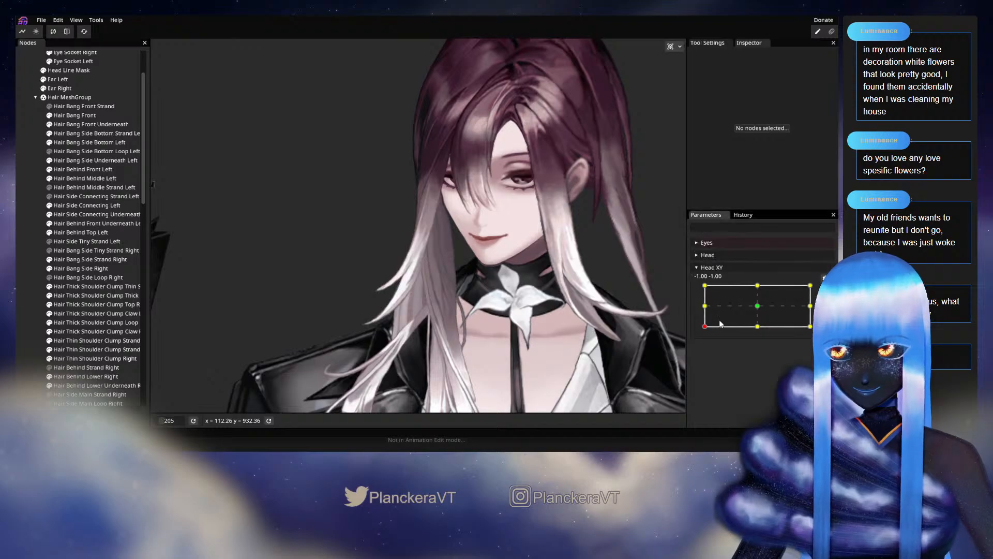
mouse_move(705, 326)
left_mouse_down()
mouse_move(704, 308)
mouse_move(724, 320)
mouse_move(702, 329)
mouse_move(699, 308)
mouse_move(701, 334)
left_mouse_up()
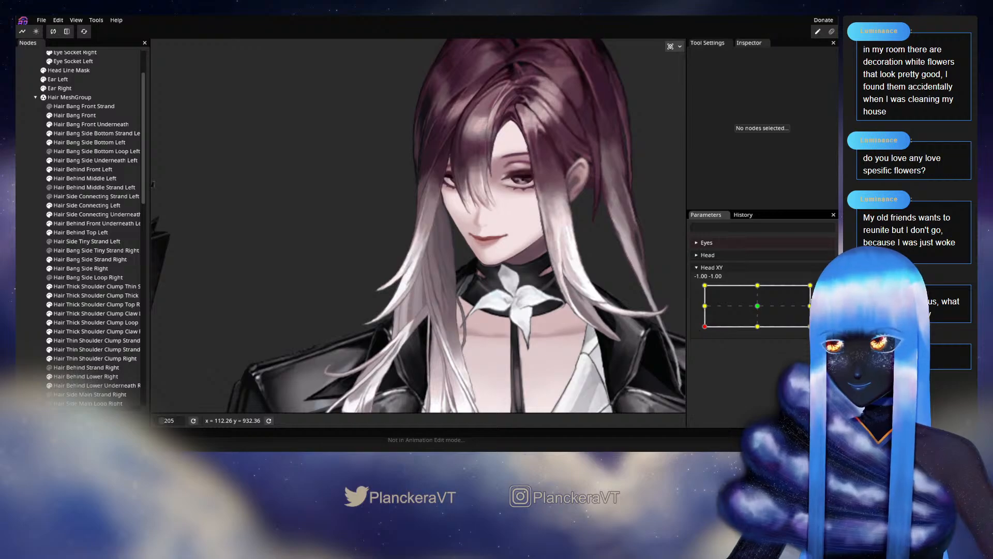
Step: Arm Head XY at -1.00, -1.00, nudge the vertices in the lower half of the Hair Bang Side Right mesh and deselect it
scroll(784, 289, "down", 1)
scroll(432, 326, "up", 5)
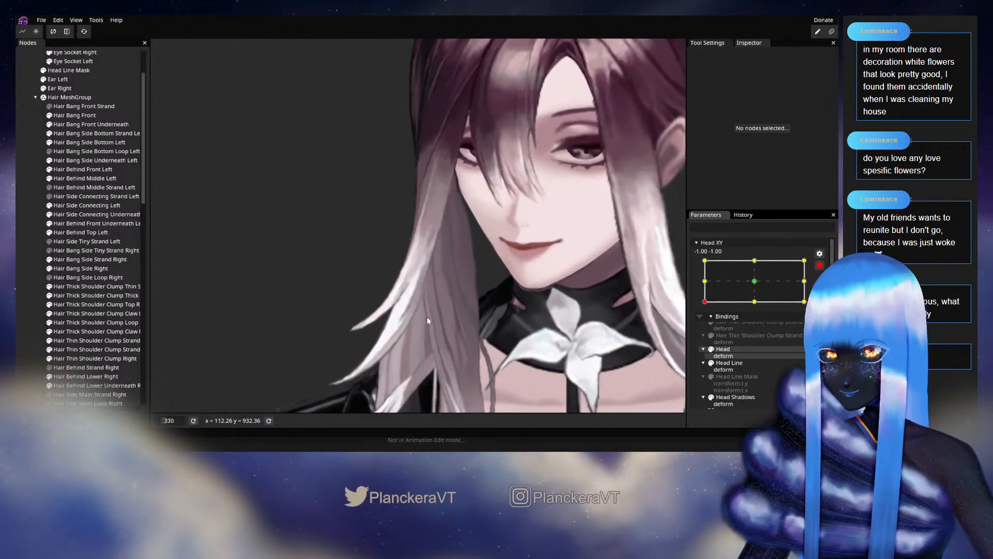
scroll(427, 321, "up", 4)
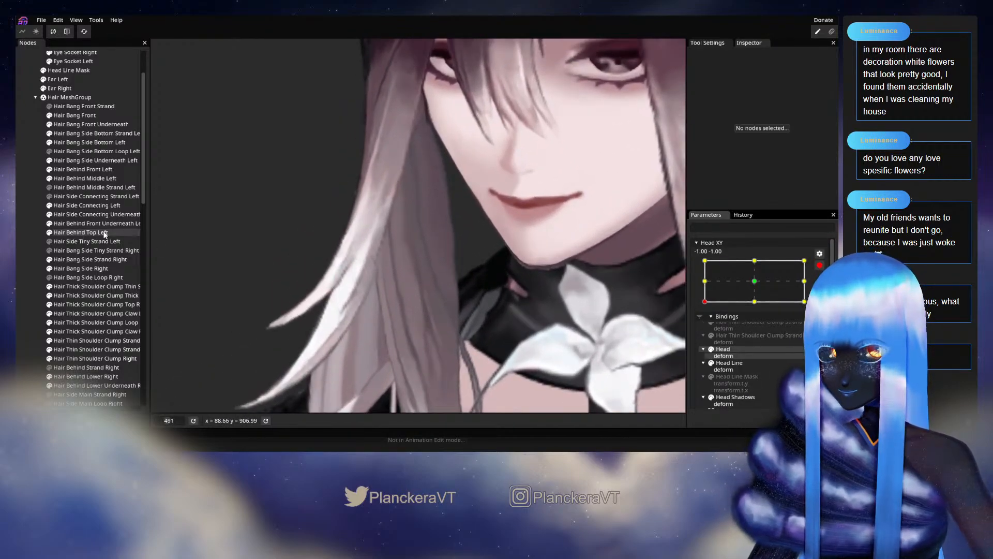
left_click(80, 268)
scroll(401, 267, "up", 3)
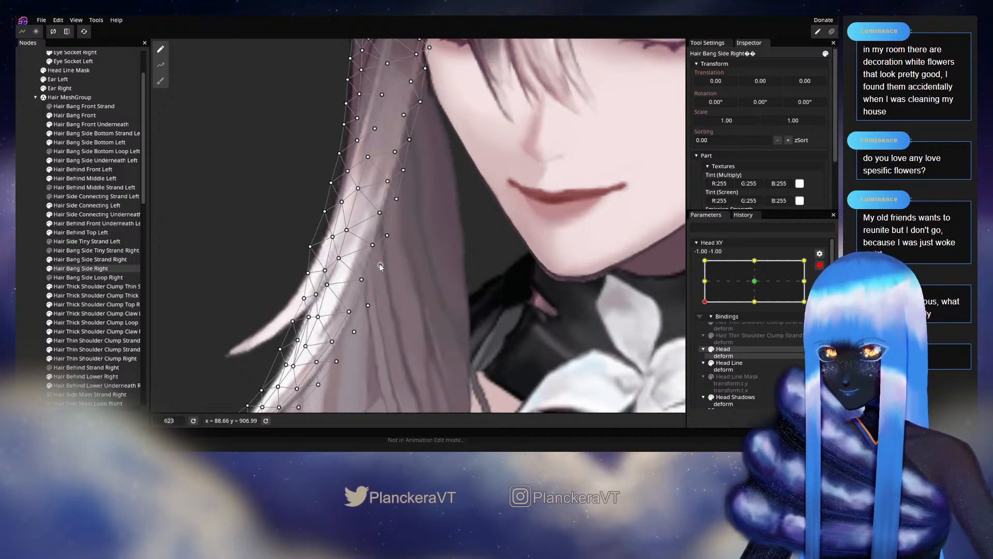
left_click_drag(383, 265, 411, 222)
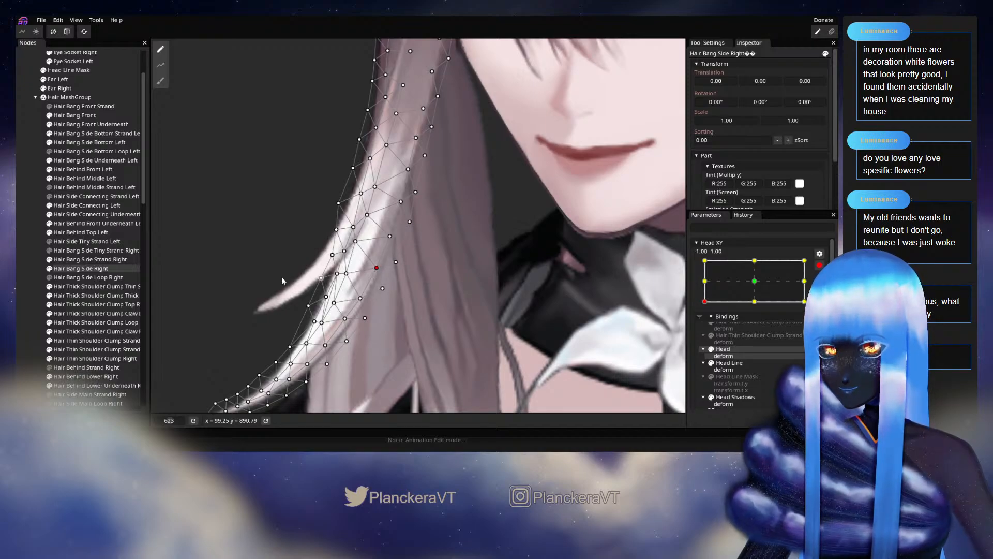
left_click(26, 232)
Step: Disarm Head XY and review the whole head while moving the parameter around and back to -1.00, -1.00
scroll(504, 275, "down", 4)
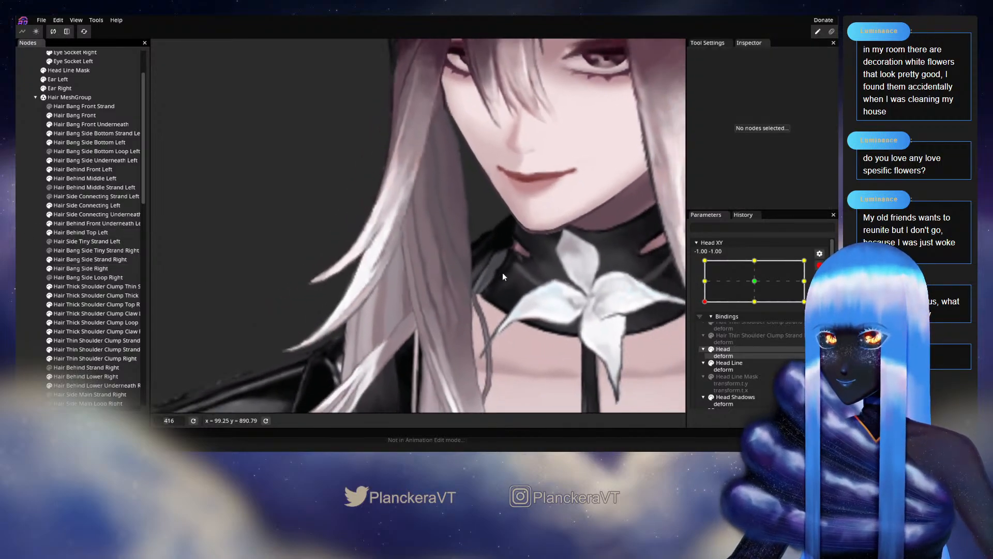
scroll(502, 272, "down", 8)
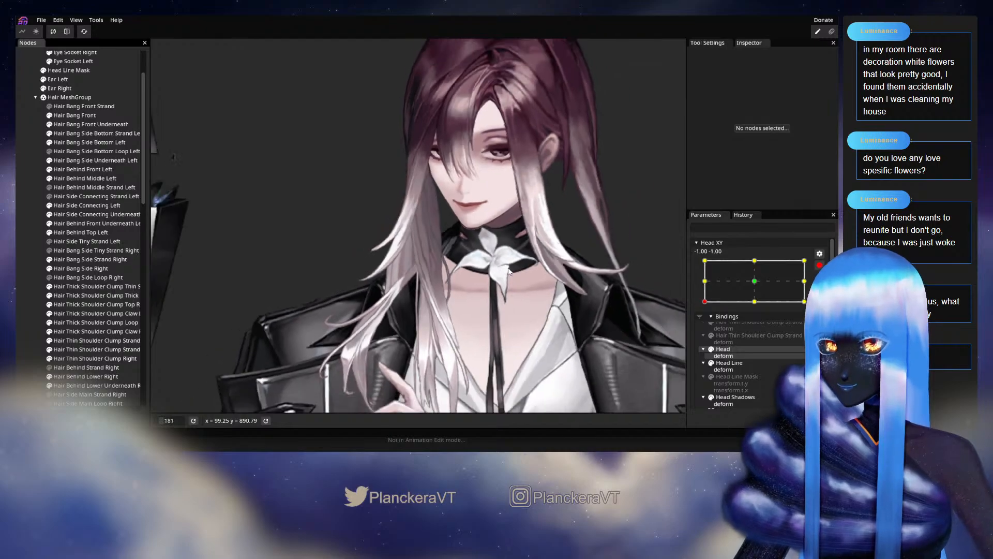
scroll(509, 271, "down", 1)
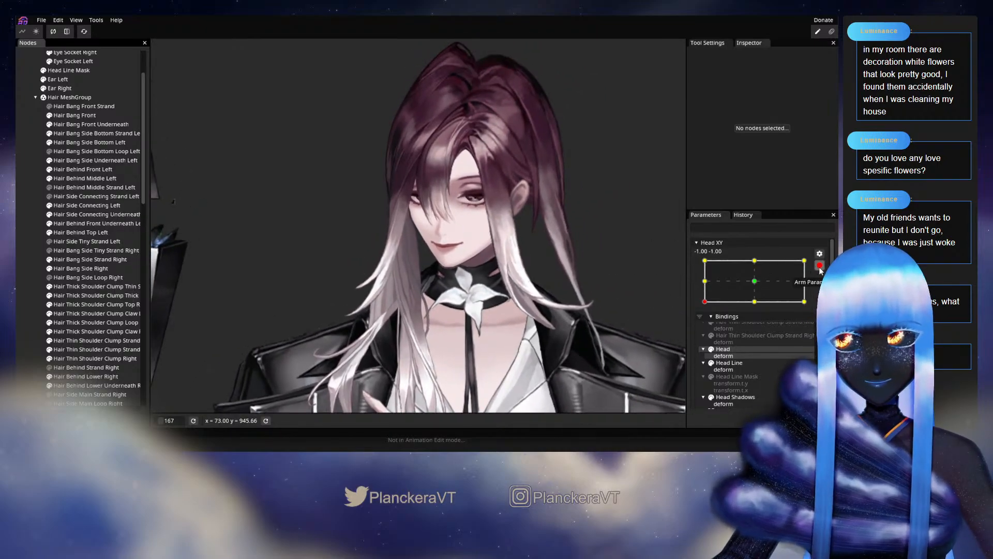
left_click(820, 266)
mouse_move(704, 326)
left_mouse_down()
mouse_move(703, 309)
mouse_move(747, 314)
mouse_move(699, 331)
mouse_move(698, 310)
mouse_move(695, 330)
left_mouse_up()
Step: Arm Head XY at -1.00, -1.00, shift the lower centre vertices of the Hair Bang Side Strand Right mesh slightly outward and deselect it
left_click(825, 290)
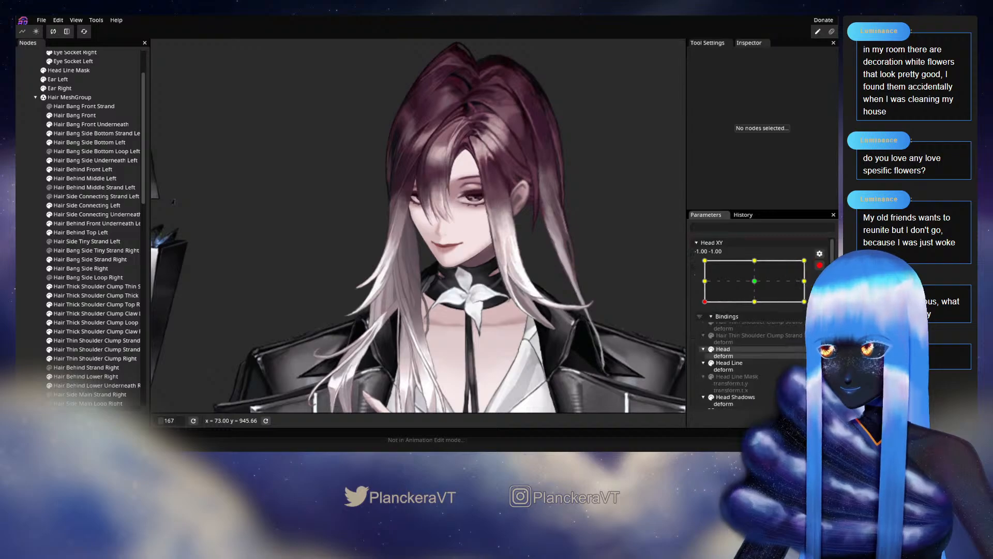
scroll(404, 289, "up", 5)
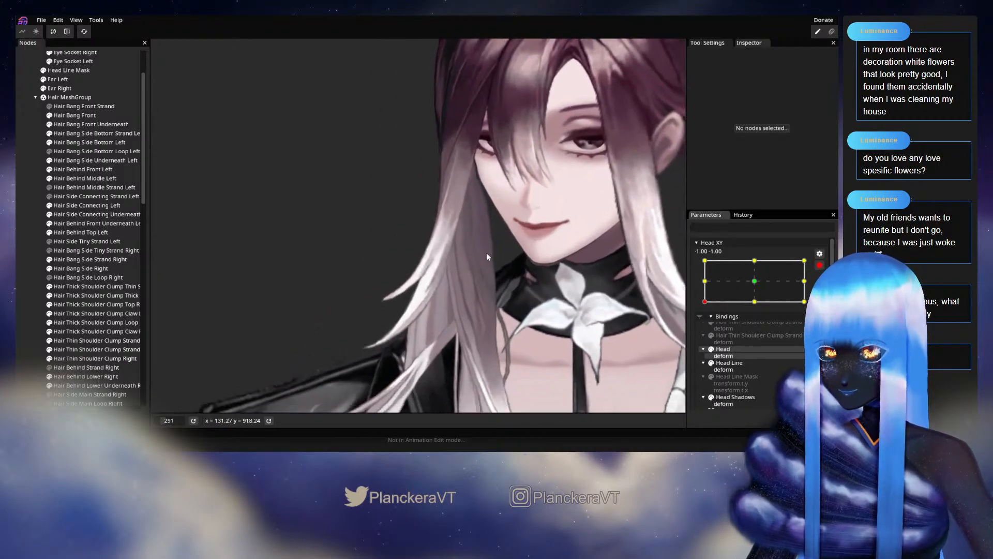
scroll(473, 284, "up", 3)
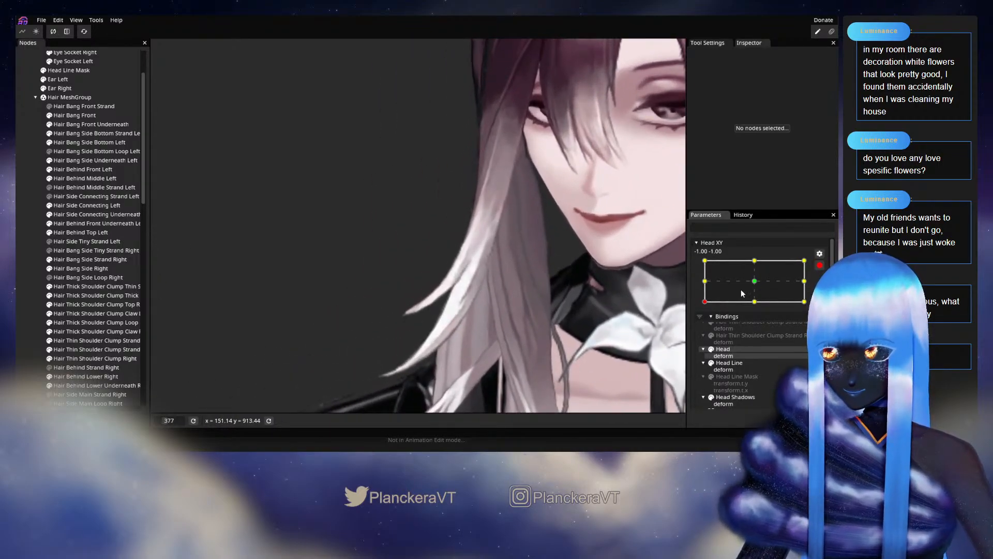
scroll(496, 290, "up", 2)
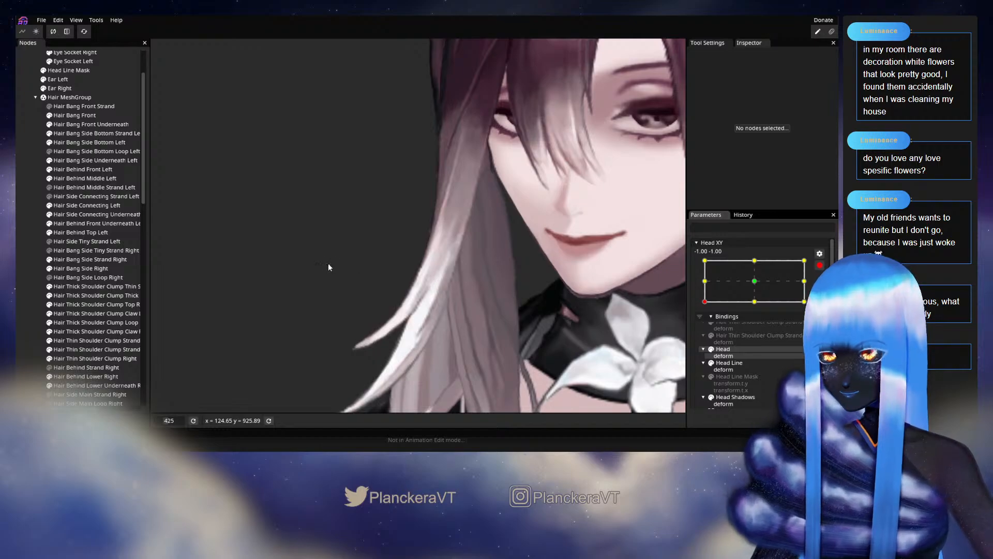
scroll(324, 263, "up", 1)
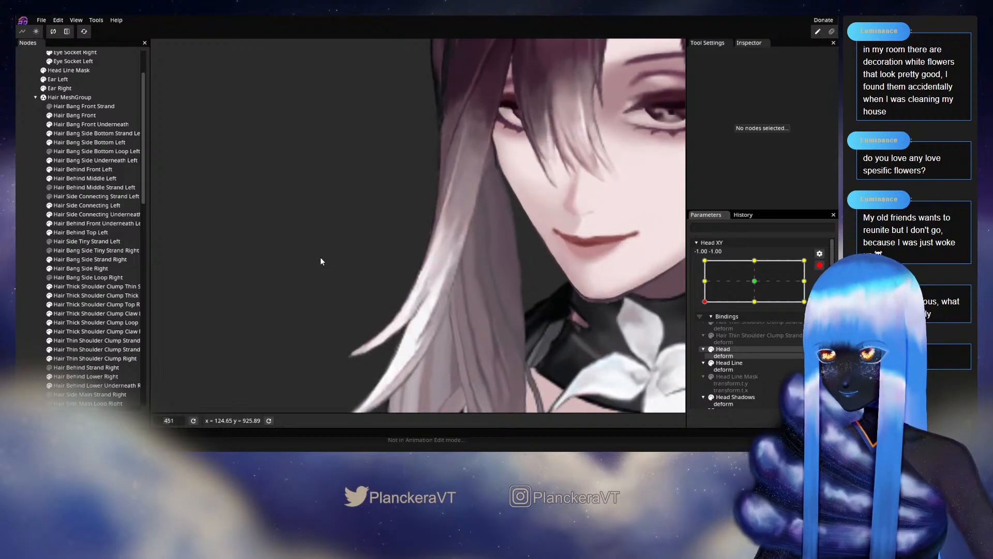
left_click(90, 259)
scroll(293, 267, "up", 3)
left_click_drag(296, 266, 290, 227)
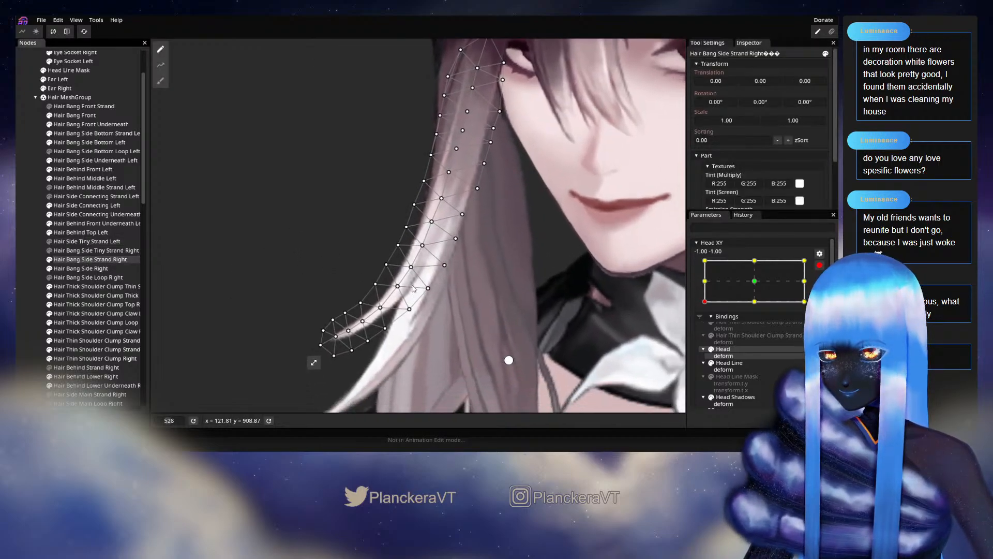
left_click(411, 270)
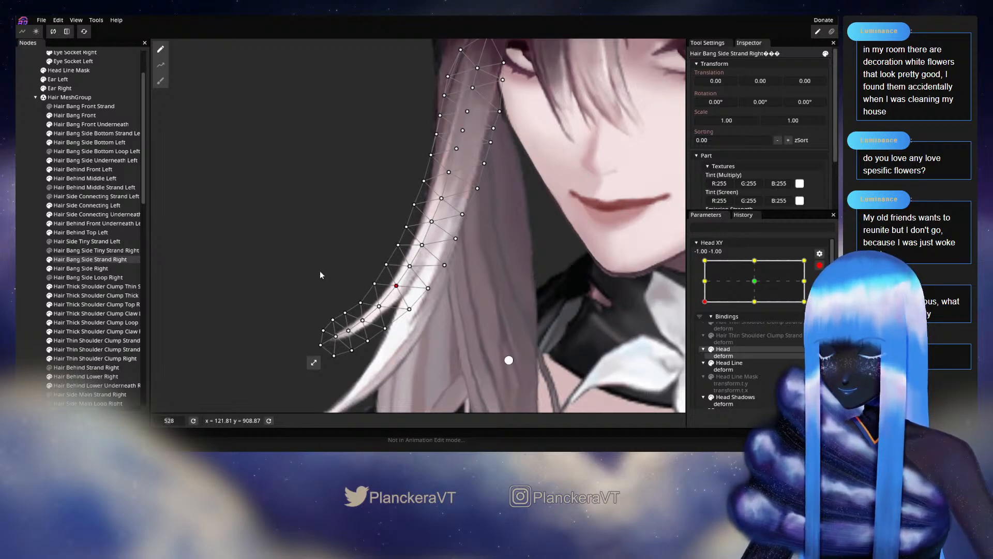
left_click(507, 300)
Step: Disarm Head XY and check how the reshaped side strand follows the head as the parameter moves around and back to -1.00, -1.00
scroll(517, 304, "down", 5)
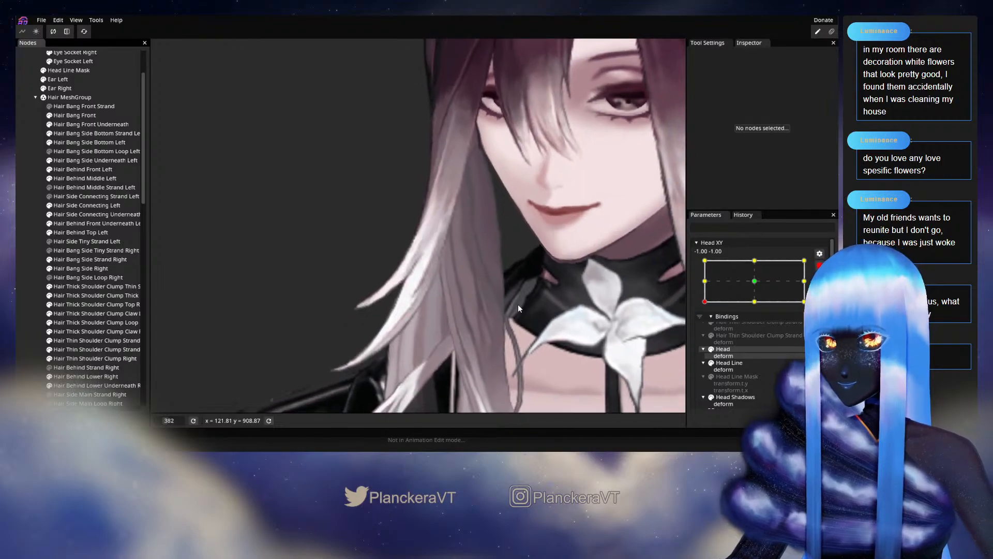
scroll(517, 304, "down", 6)
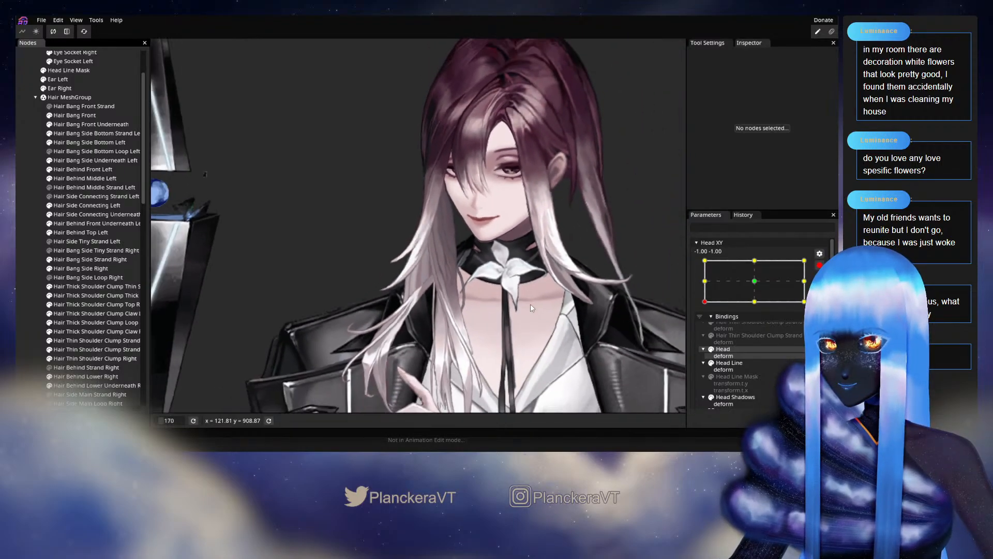
scroll(530, 303, "down", 3)
scroll(750, 290, "up", 3)
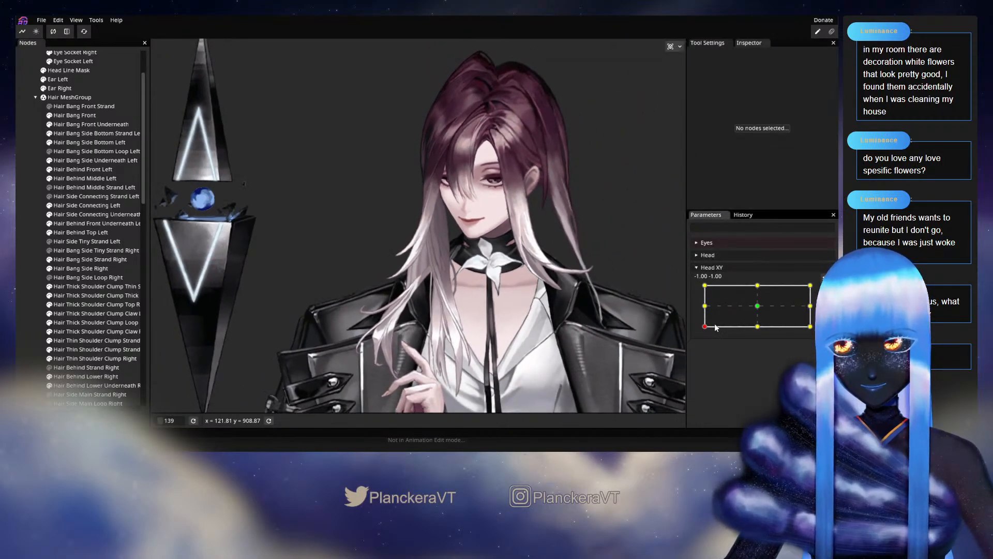
mouse_move(705, 326)
left_mouse_down()
mouse_move(703, 309)
mouse_move(701, 331)
left_mouse_up()
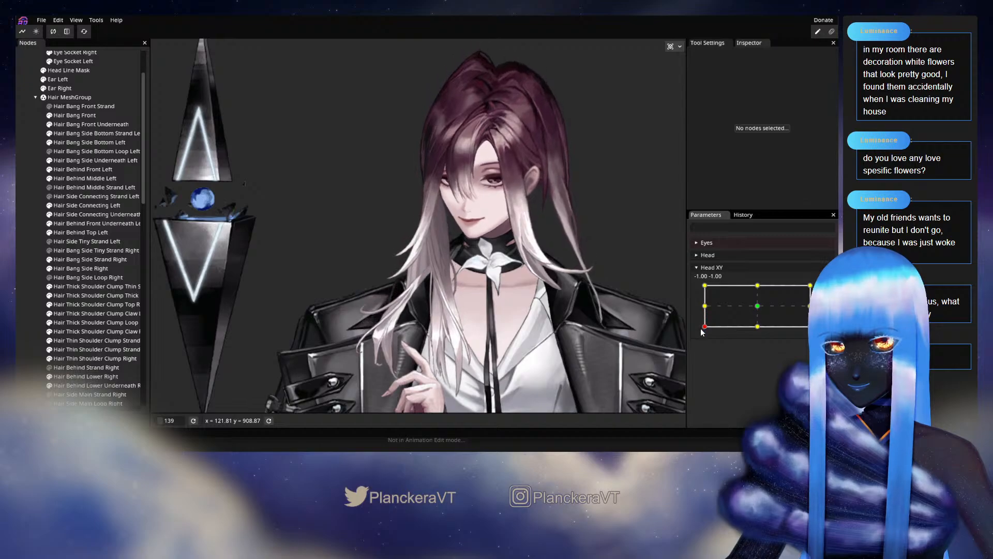
Step: Arm Head XY at -1.00, -1.00, push the lower inner edge of the Hair Bang Side Right mesh with the 30.00 Circle Brush and deselect it
left_click(826, 290)
scroll(426, 310, "up", 5)
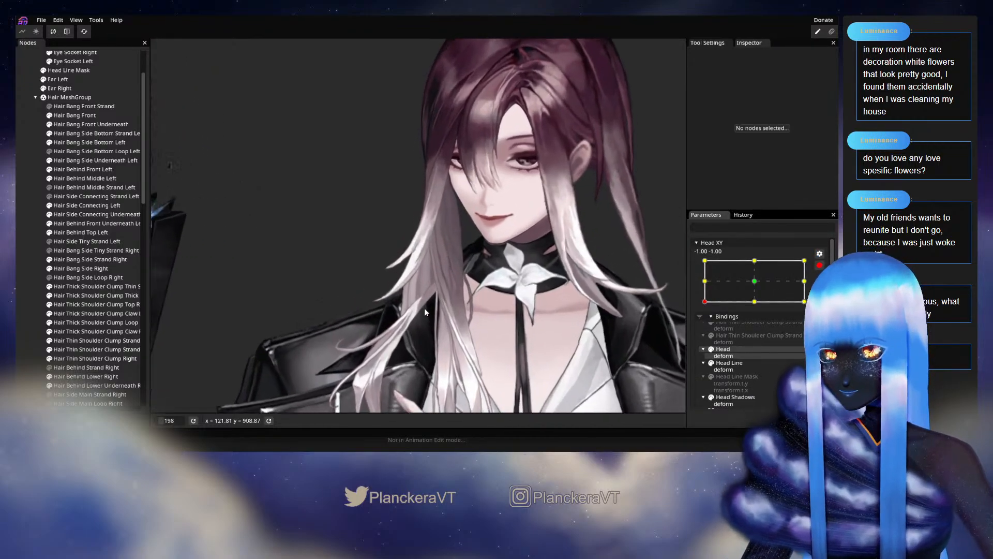
scroll(393, 264, "up", 3)
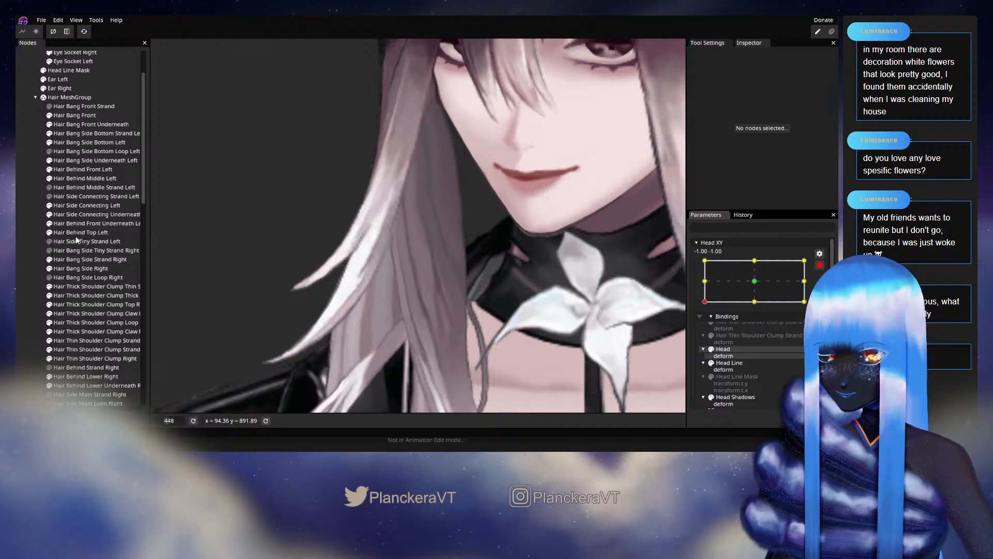
left_click(84, 269)
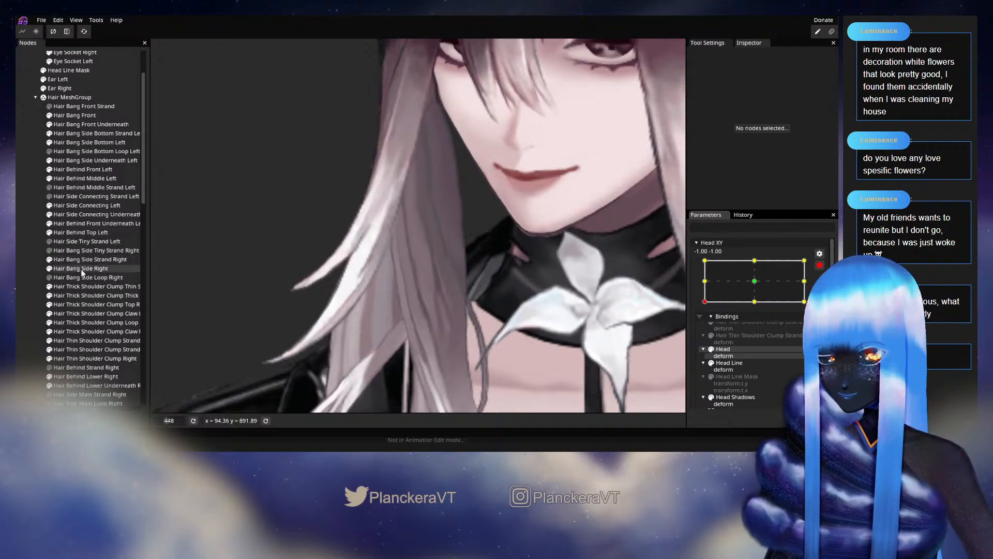
scroll(400, 313, "up", 1)
left_click(160, 81)
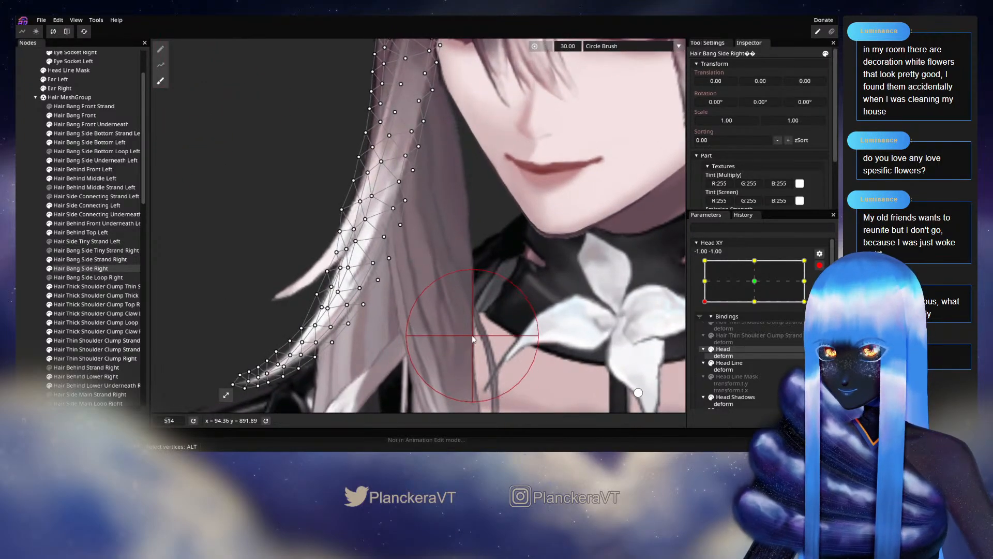
scroll(471, 334, "up", 1)
left_click_drag(392, 315, 398, 318)
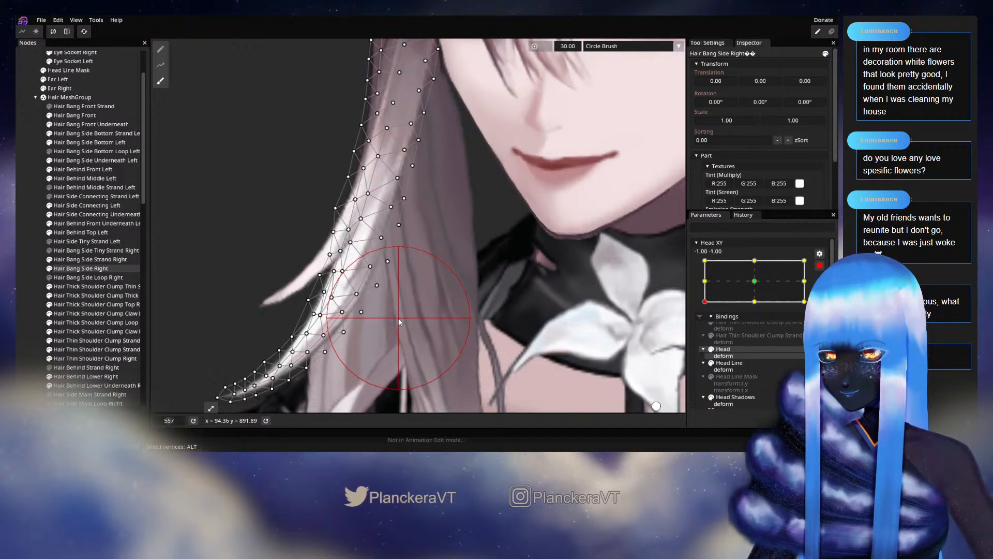
left_click(36, 226)
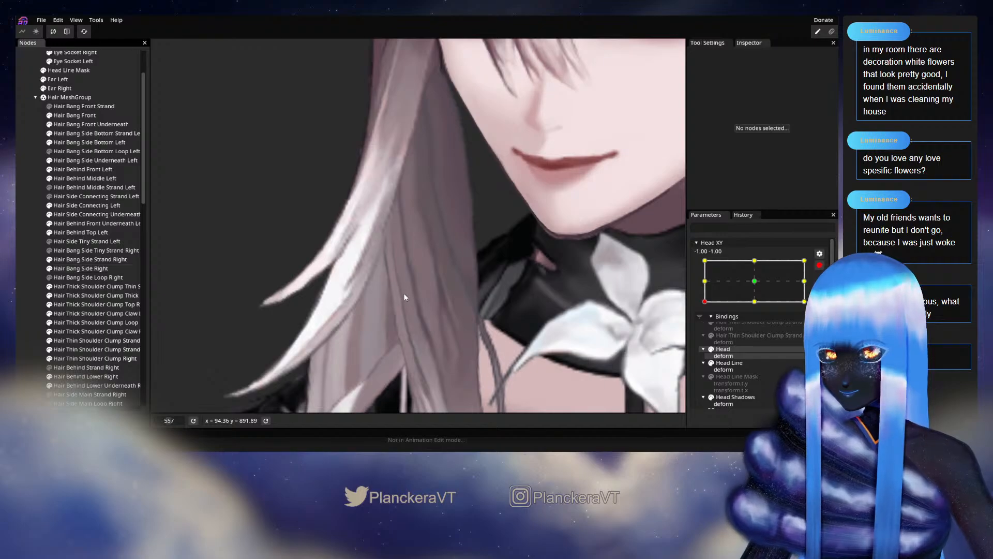
Step: Disarm Head XY and test the brushed side bang at full-head view, moving the parameter around and back to -1.00, -1.00
scroll(411, 287, "down", 5)
scroll(499, 292, "down", 5)
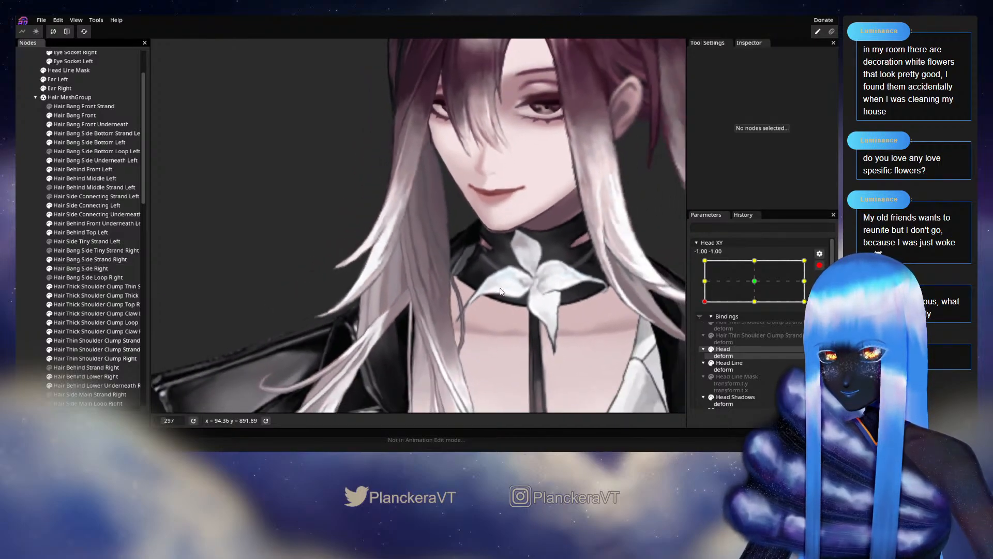
left_click_drag(495, 295, 501, 333)
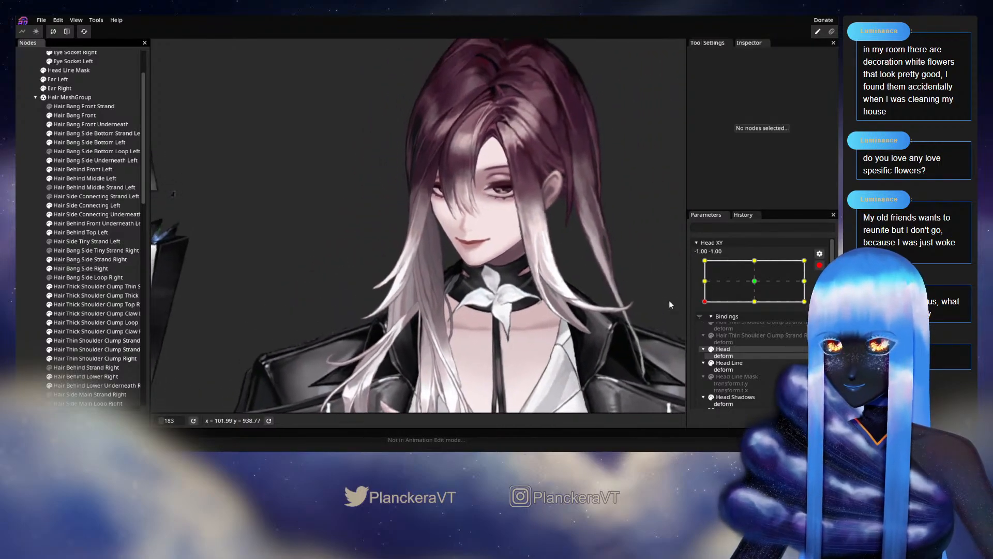
left_click(820, 265)
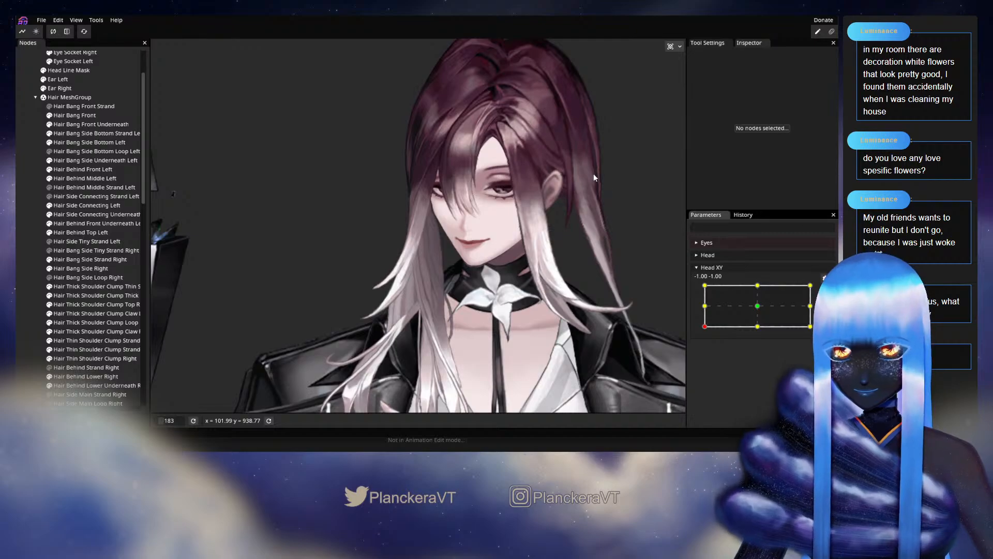
mouse_move(706, 330)
left_mouse_down()
mouse_move(705, 322)
mouse_move(758, 306)
mouse_move(704, 333)
mouse_move(735, 336)
mouse_move(703, 331)
left_mouse_up()
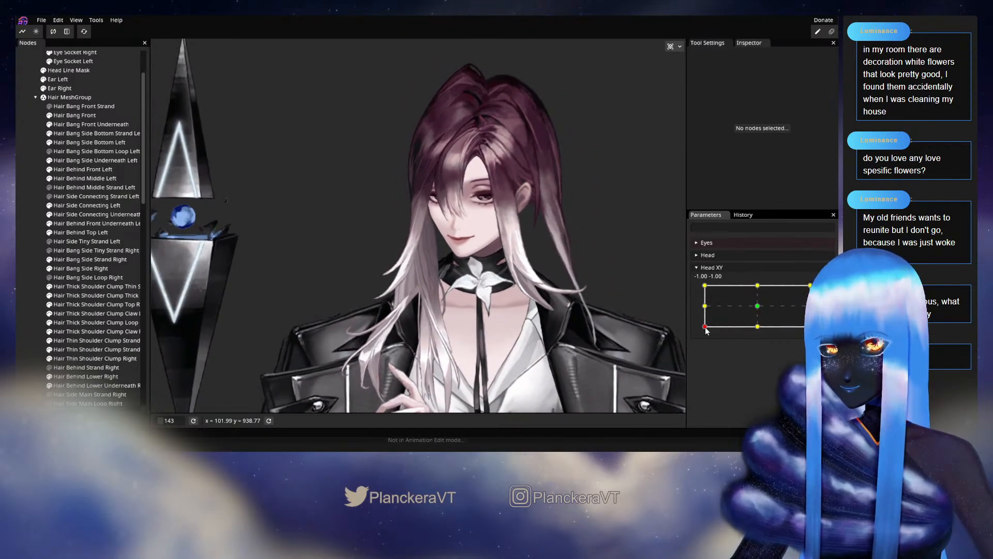
left_click_drag(704, 327, 668, 333)
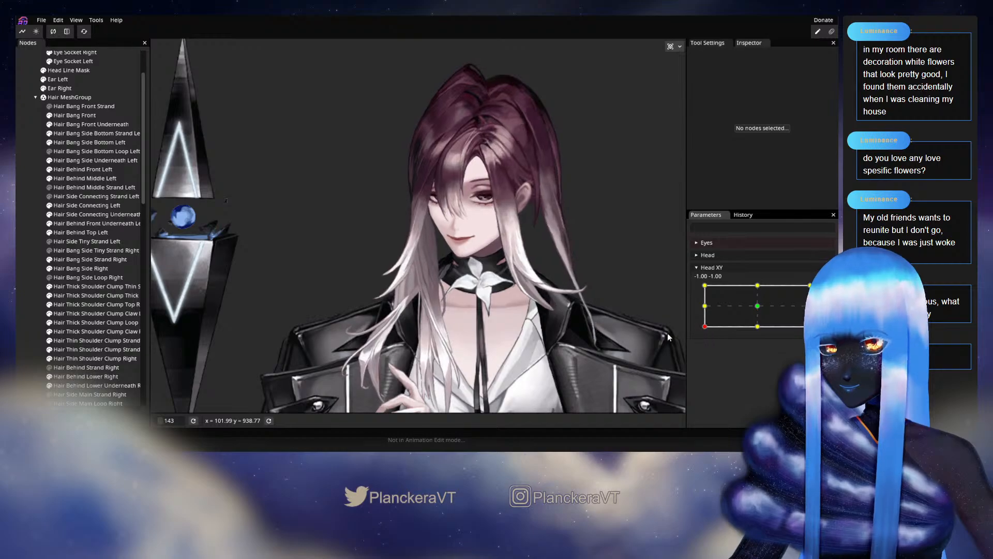
Step: Examine the right side bang and its strand up close while moving Head XY around and back to -1.00, -1.00
scroll(517, 330, "up", 3)
scroll(517, 330, "up", 5)
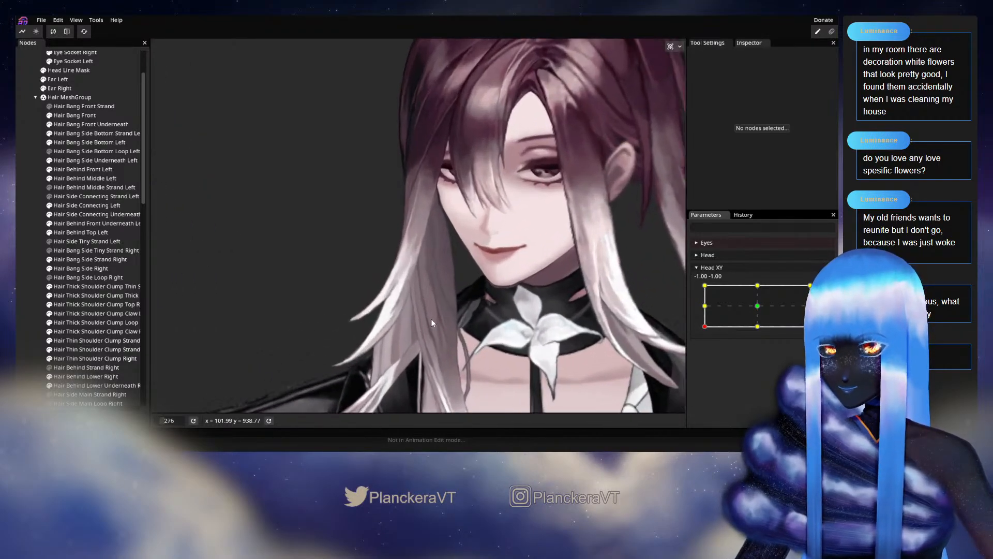
scroll(445, 321, "up", 3)
left_click_drag(446, 318, 442, 177)
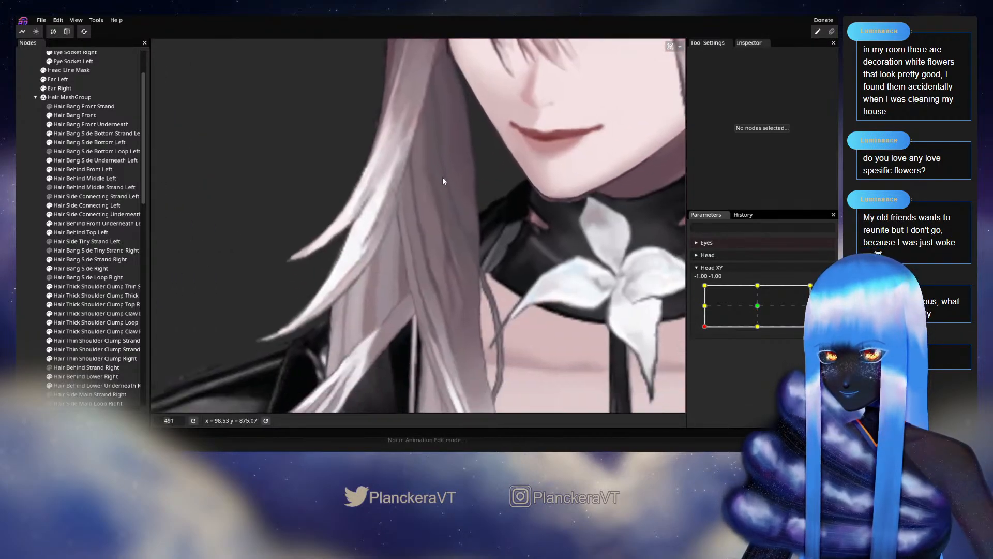
scroll(426, 217, "up", 1)
left_click_drag(426, 217, 445, 264)
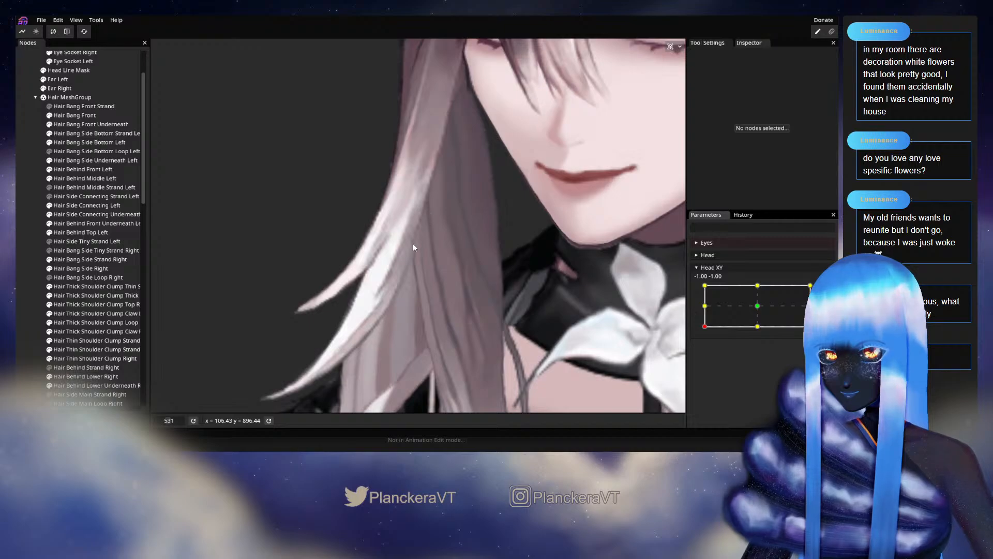
mouse_move(705, 332)
left_mouse_down()
mouse_move(767, 337)
mouse_move(705, 334)
mouse_move(766, 334)
mouse_move(759, 305)
mouse_move(734, 335)
mouse_move(698, 341)
left_mouse_up()
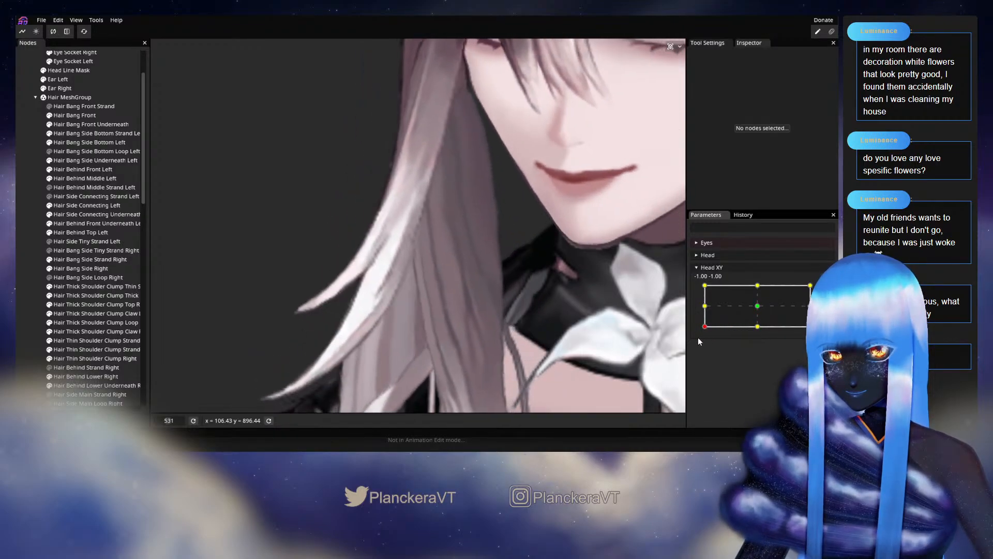
Step: Arm Head XY at -1.00, -1.00, nudge individual vertices along the lower inner edge of the Hair Bang Side Right mesh and deselect it
left_click(825, 289)
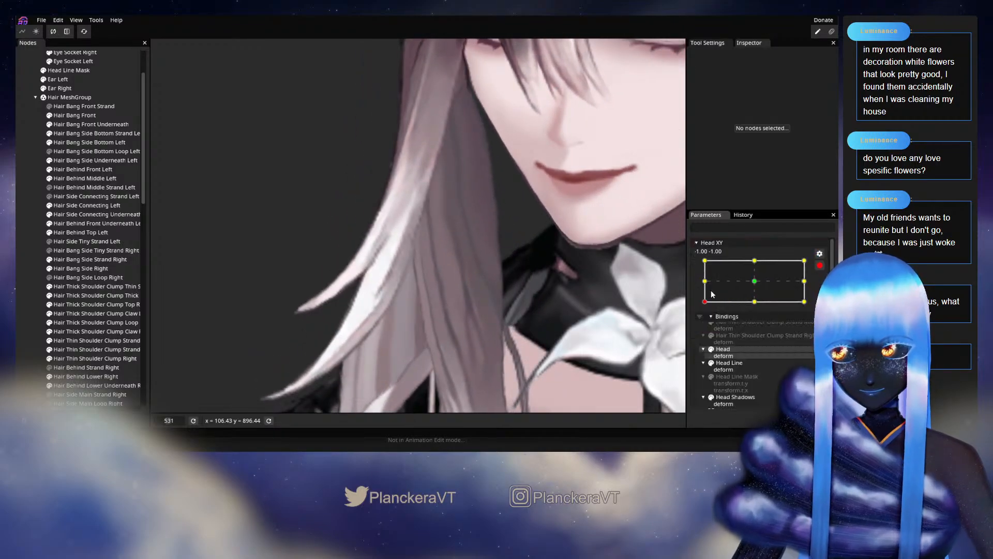
left_click(85, 268)
scroll(289, 273, "up", 2)
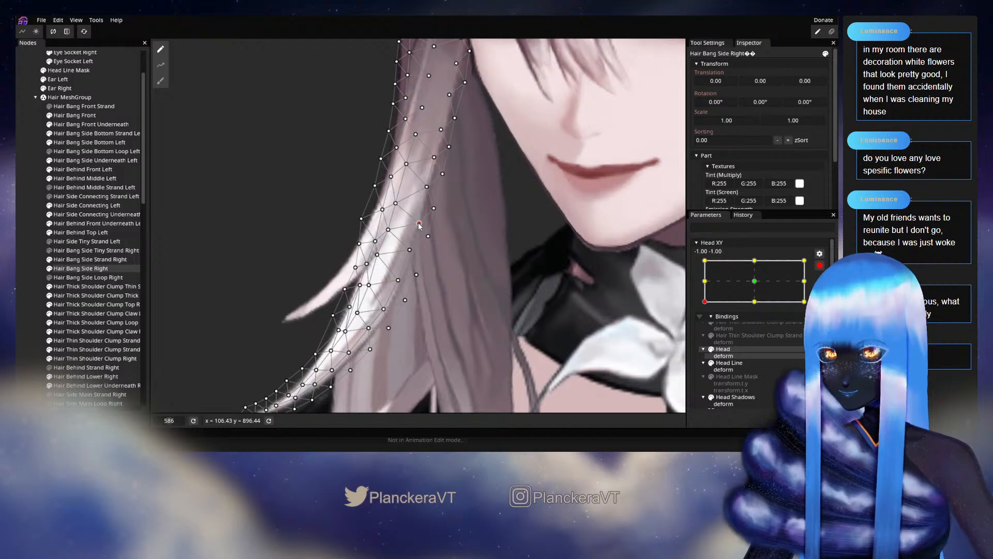
left_click_drag(410, 250, 409, 254)
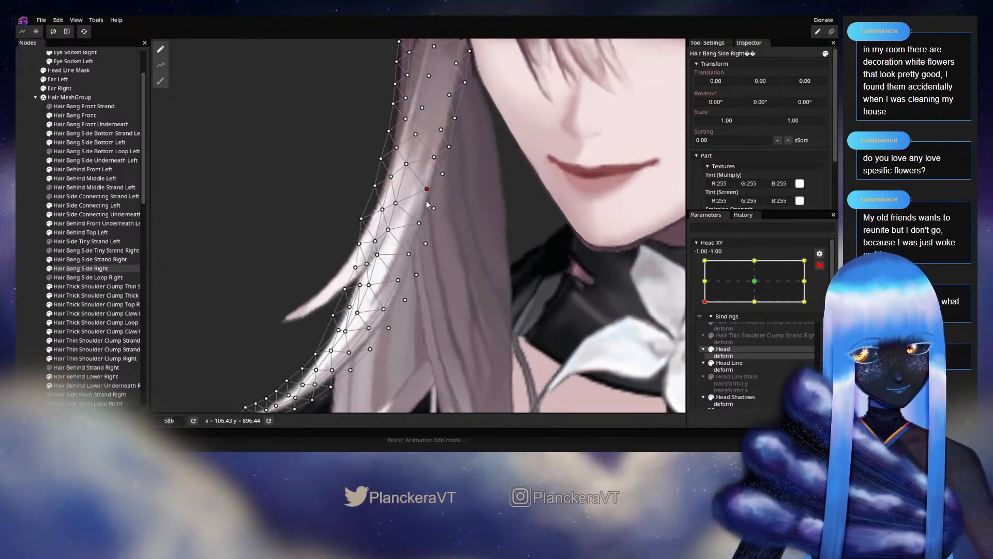
left_click_drag(428, 205, 452, 221)
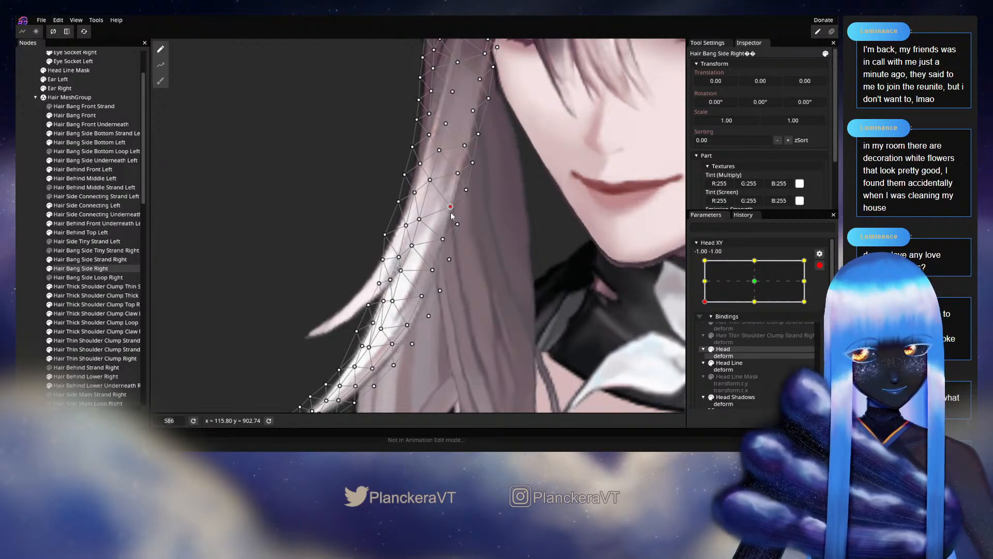
left_click_drag(459, 272, 475, 248)
scroll(483, 266, "up", 1)
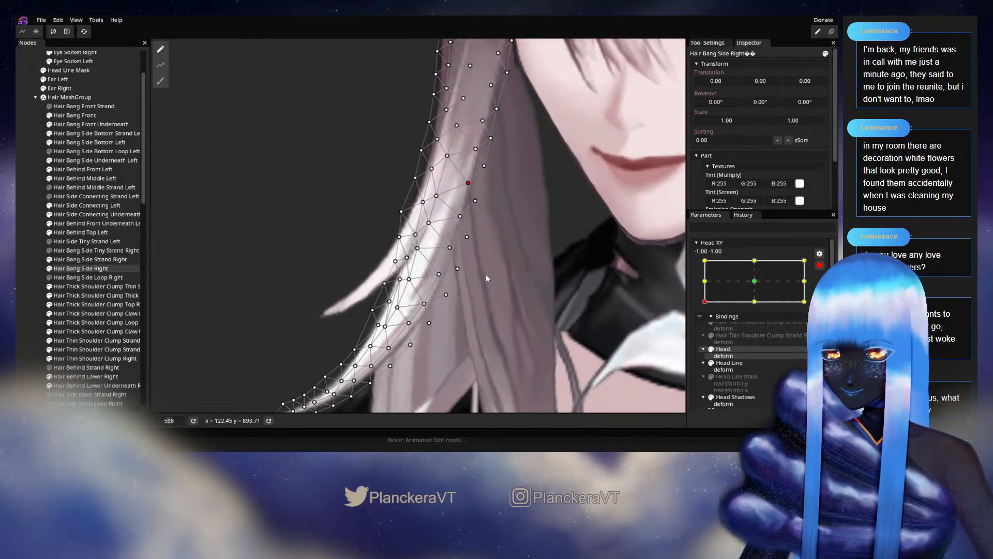
left_click_drag(443, 278, 443, 252)
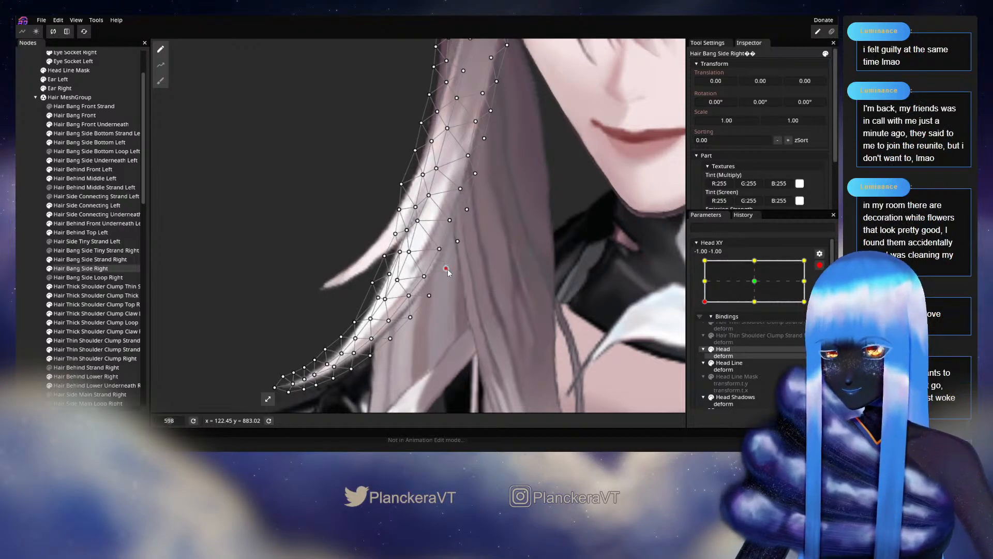
left_click(446, 268)
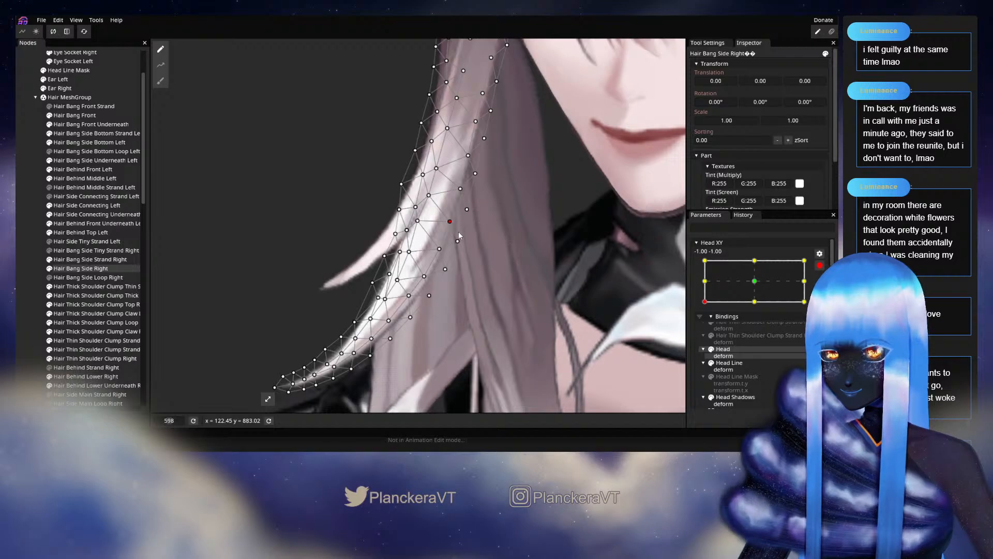
left_click(21, 240)
Step: Disarm Head XY and check the adjusted right side bang at full-head view while moving the parameter around and back to -1.00, -1.00
scroll(504, 299, "down", 12)
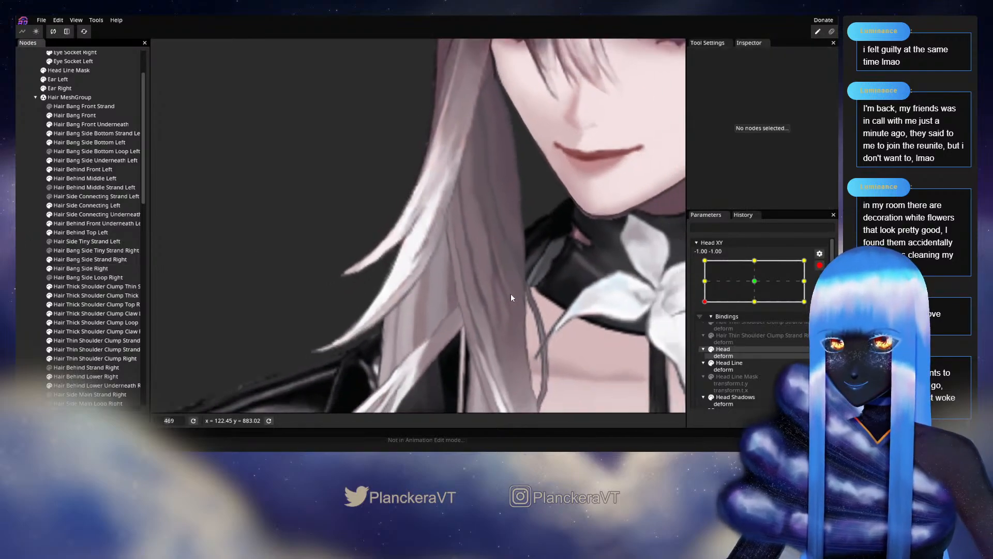
scroll(512, 295, "down", 10)
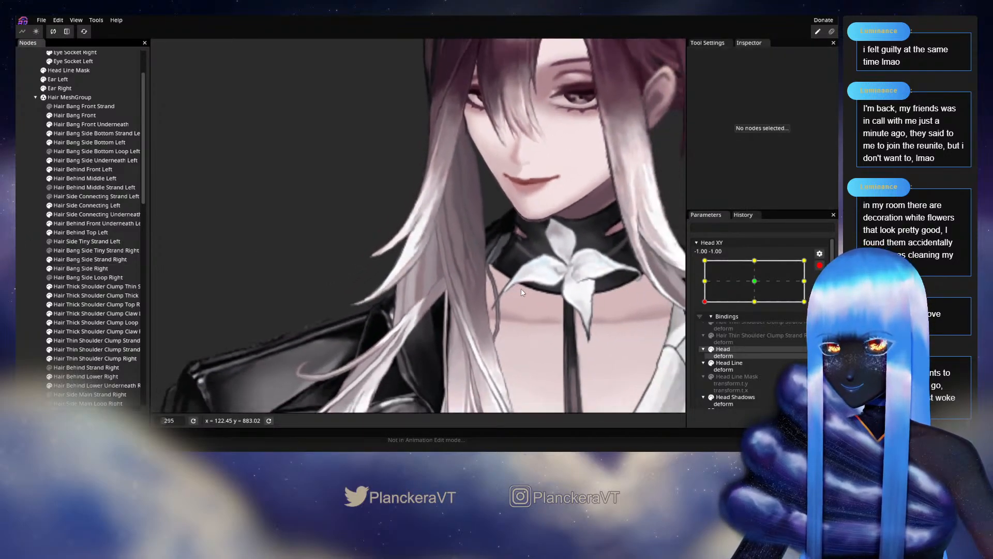
scroll(521, 292, "down", 8)
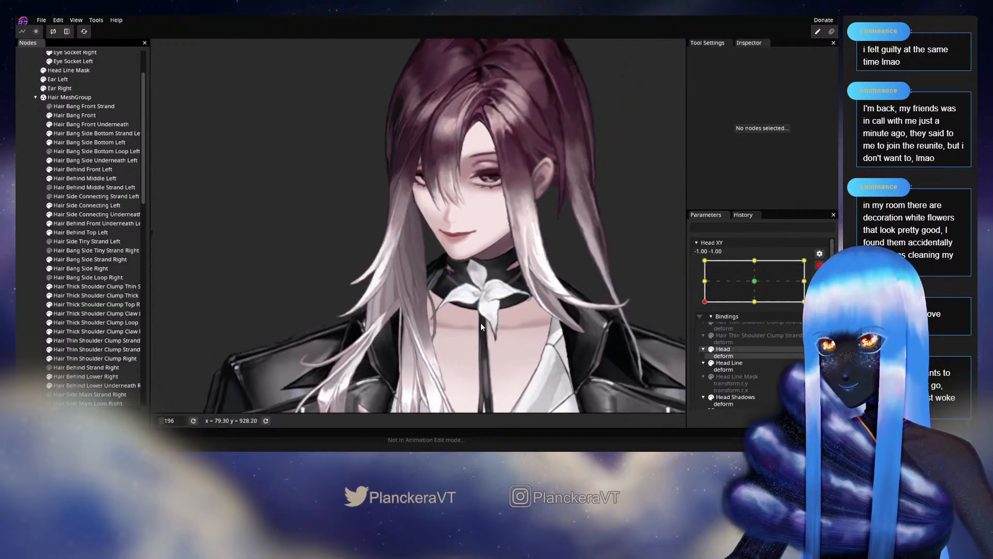
scroll(481, 326, "down", 6)
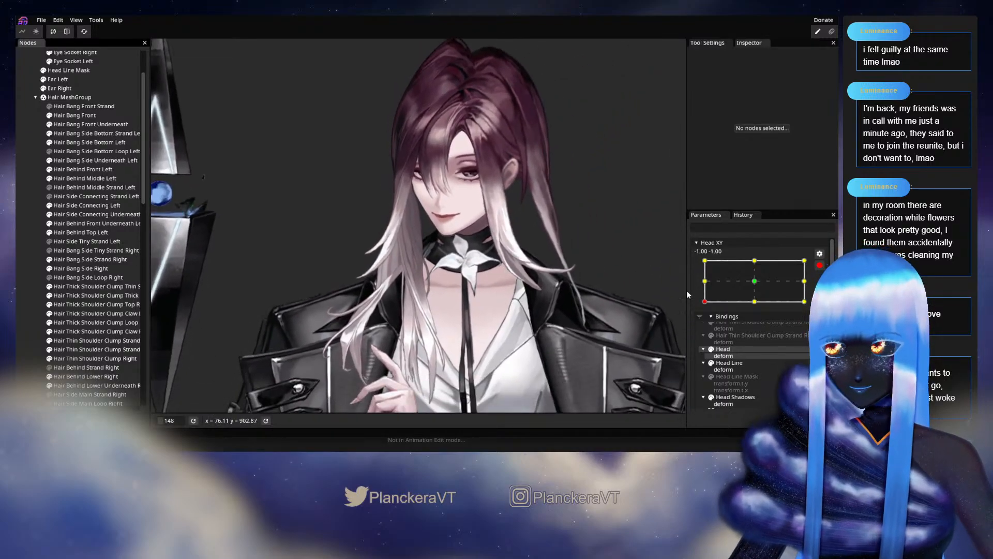
left_click(820, 265)
mouse_move(704, 327)
left_mouse_down()
mouse_move(704, 319)
mouse_move(717, 336)
mouse_move(699, 333)
mouse_move(755, 310)
mouse_move(701, 334)
left_mouse_up()
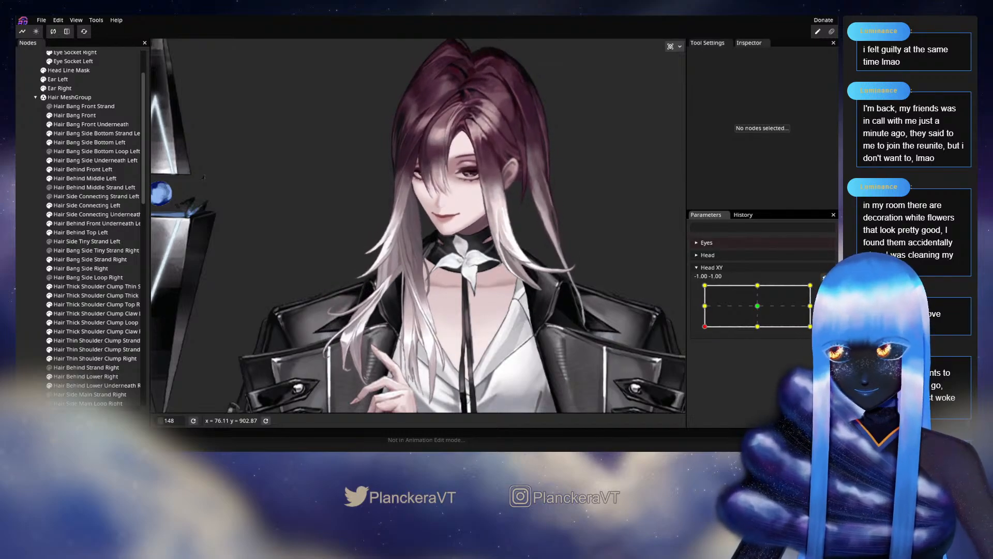
Step: Arm Head XY at -1.00, -1.00, adjust vertices on the underside near the tip of the Hair Bang Side Strand Right mesh and deselect it
left_click(825, 289)
scroll(305, 307, "up", 6)
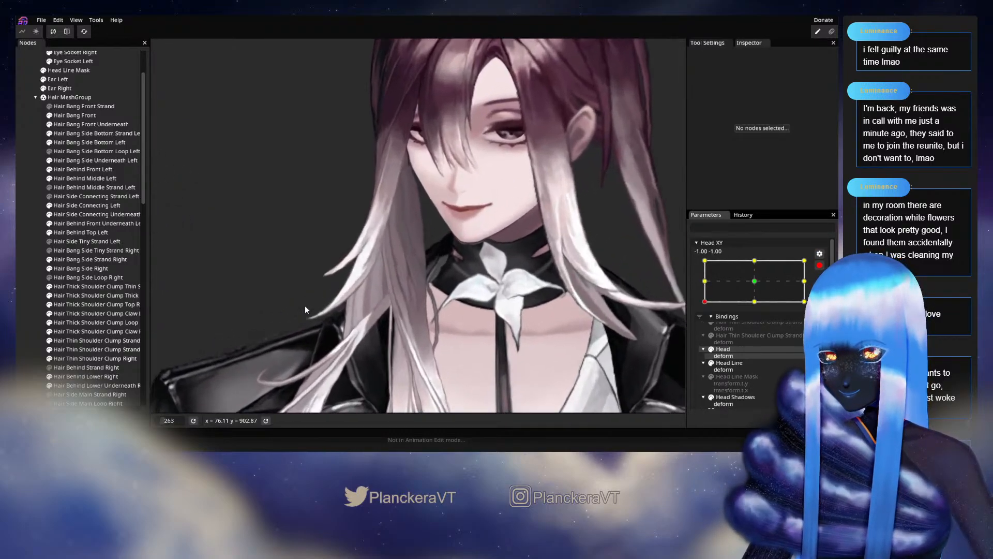
scroll(305, 309, "up", 4)
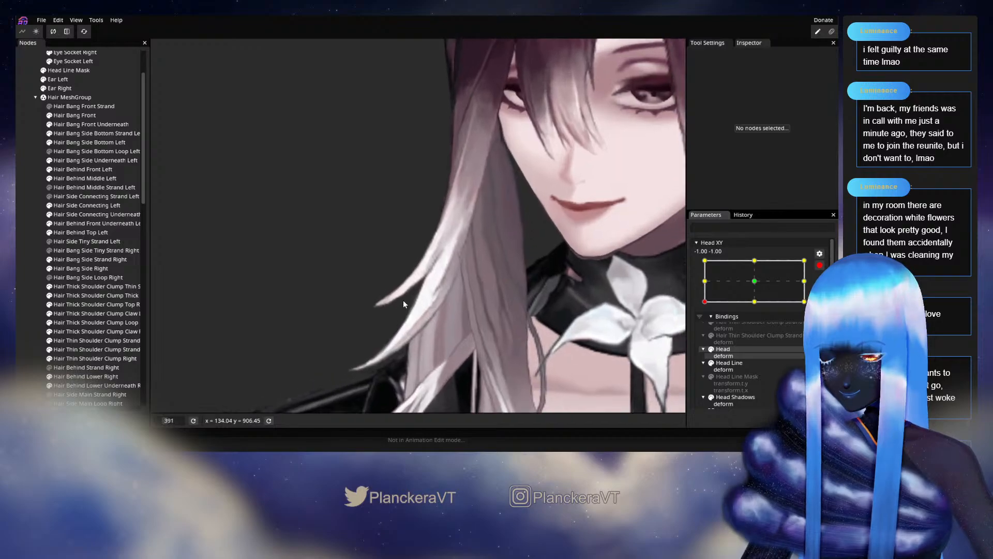
scroll(404, 304, "up", 1)
left_click(70, 260)
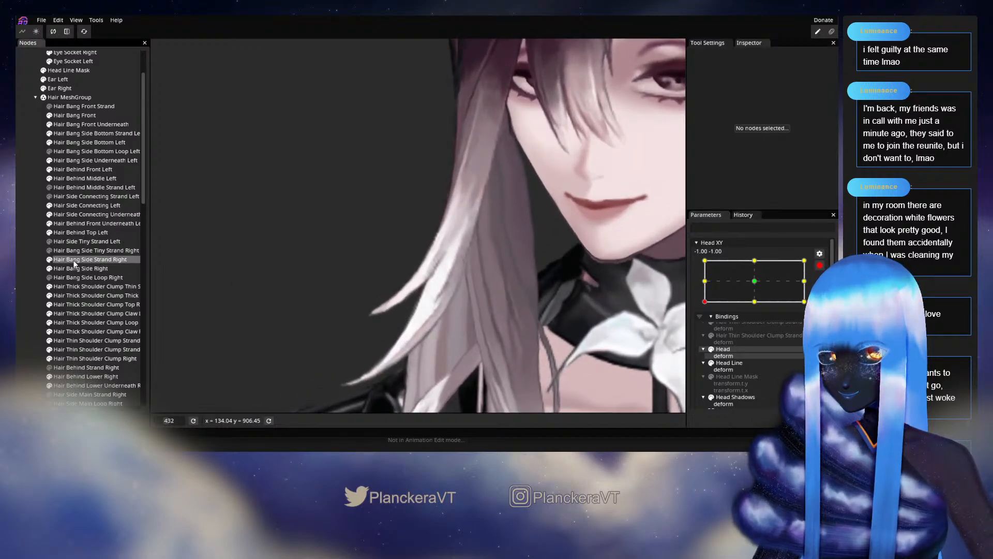
scroll(408, 301, "up", 2)
left_click(407, 300)
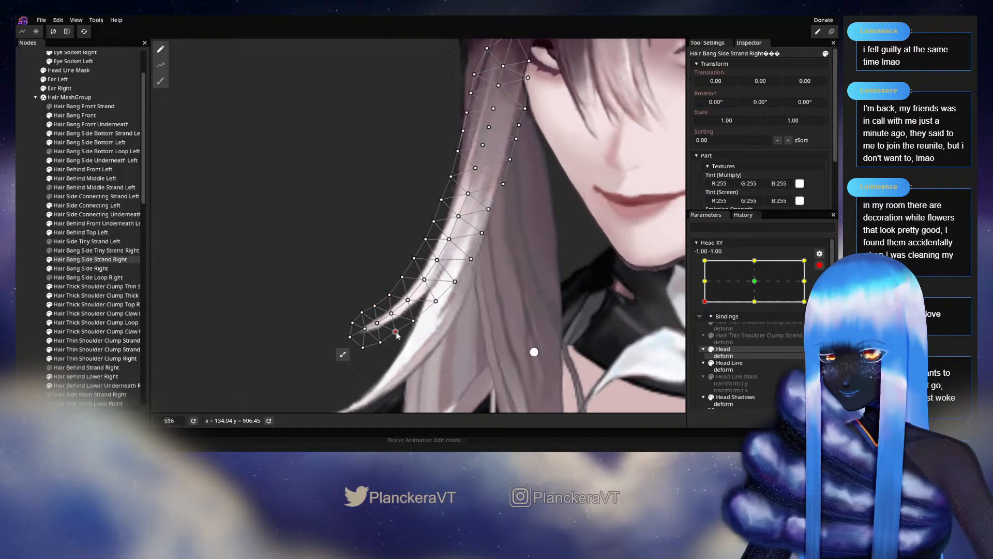
left_click(36, 262)
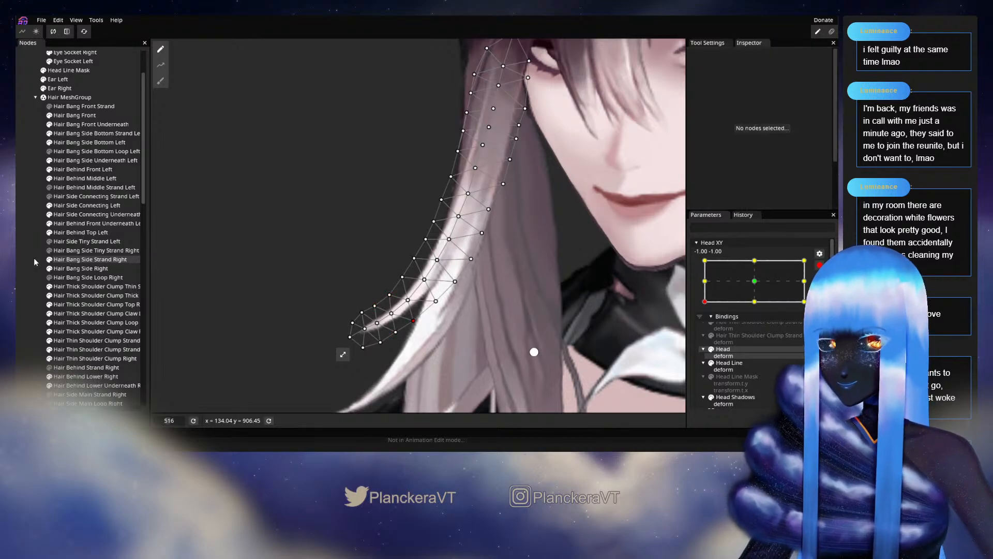
Step: Disarm Head XY and test how the right side strand's tip follows the head as the parameter moves around and back to -1.00, -1.00
scroll(516, 307, "down", 3)
scroll(521, 305, "down", 5)
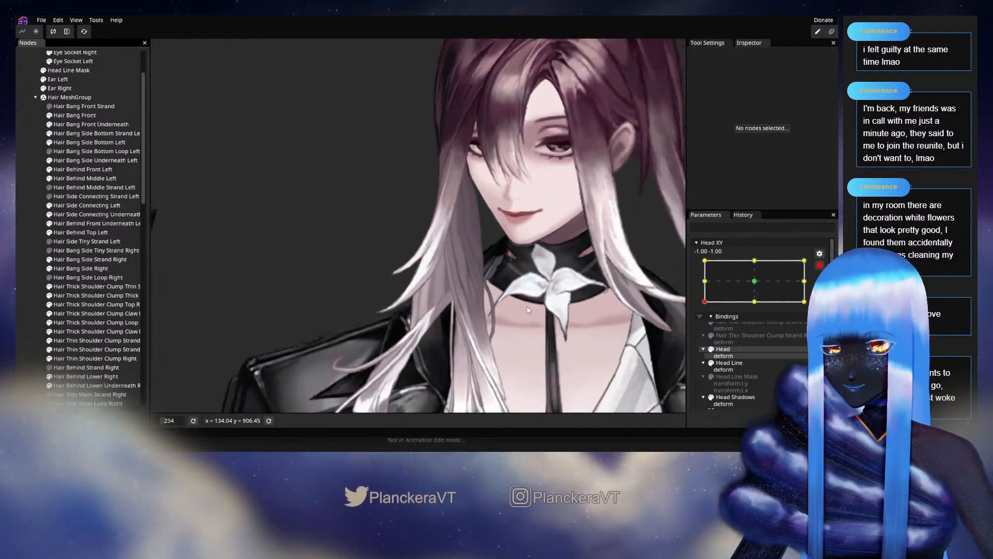
left_click(819, 266)
mouse_move(705, 325)
left_mouse_down()
mouse_move(699, 308)
mouse_move(708, 334)
mouse_move(723, 333)
mouse_move(704, 310)
mouse_move(731, 323)
mouse_move(758, 308)
mouse_move(698, 334)
left_mouse_up()
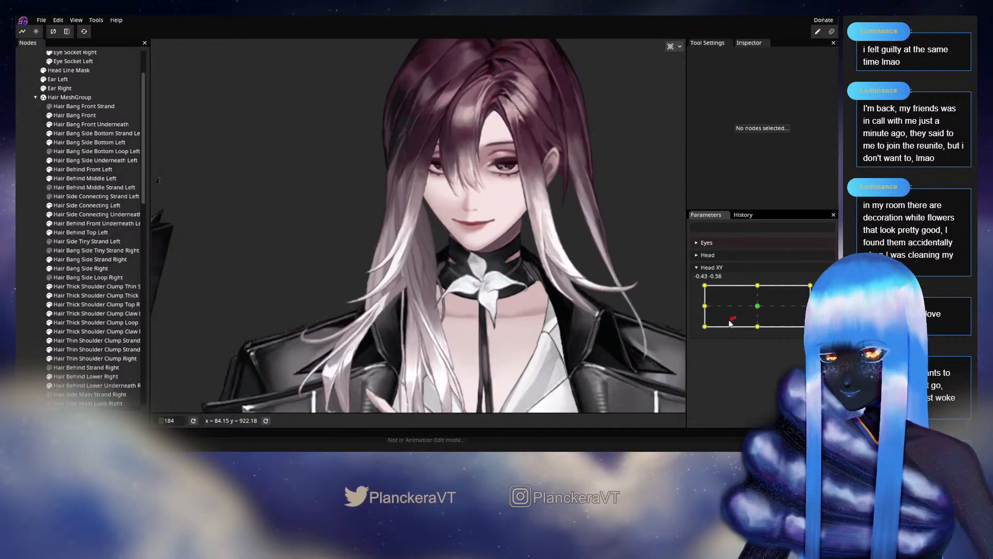
Step: Arm Head XY at -1.00, -1.00, nudge the interior vertices in the lower part of the Hair Bang Side Right mesh and deselect it
left_click(825, 289)
scroll(404, 317, "up", 6)
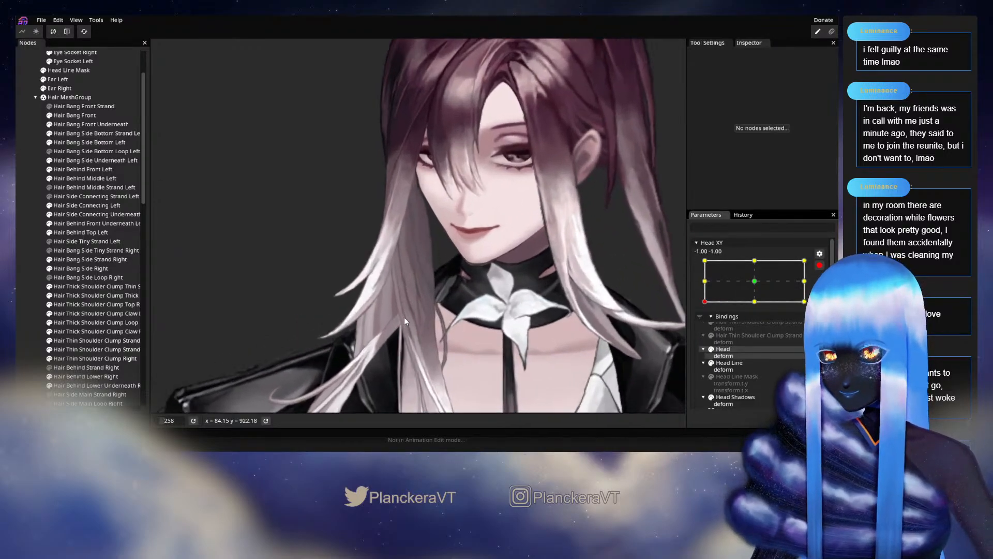
scroll(404, 316, "up", 2)
left_click_drag(406, 315, 491, 269)
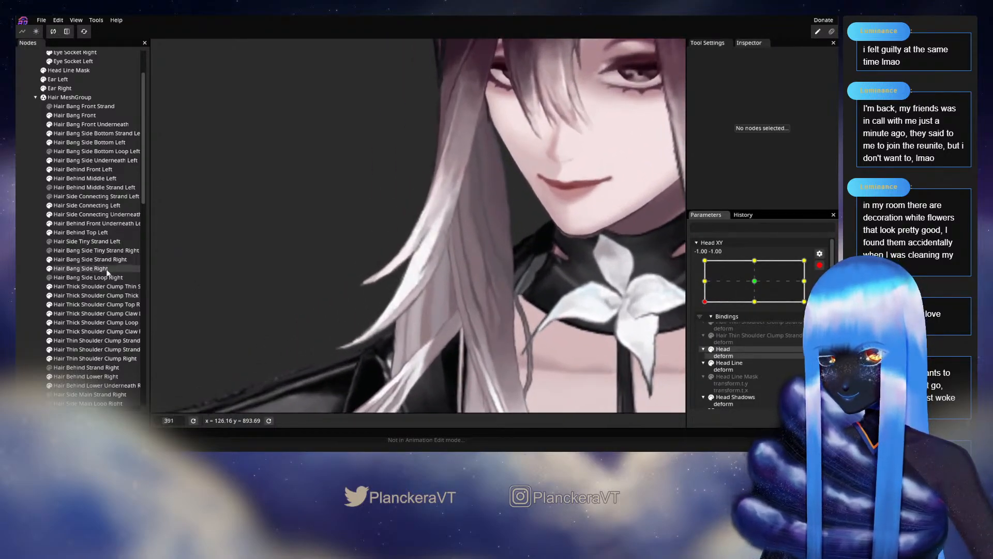
left_click(80, 268)
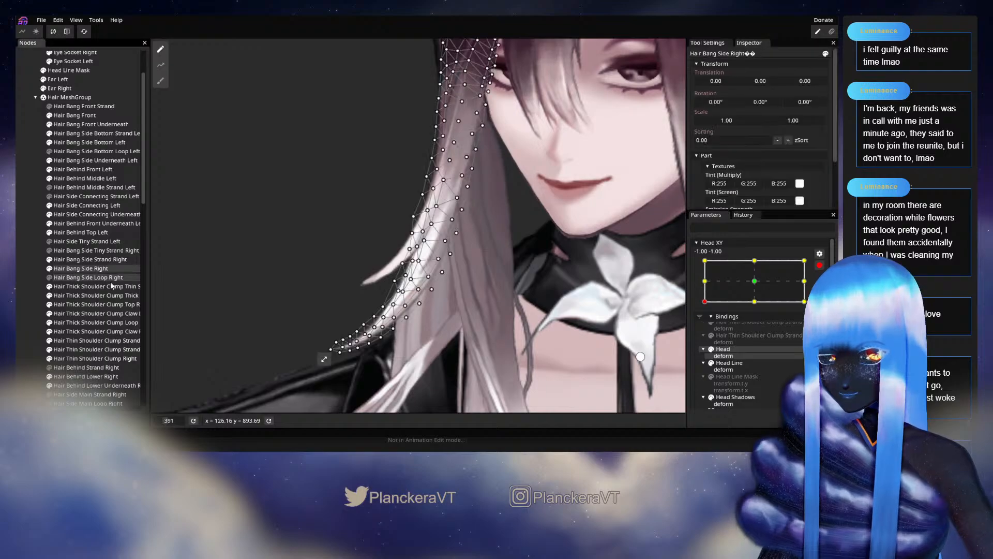
scroll(431, 310, "up", 2)
scroll(430, 310, "up", 1)
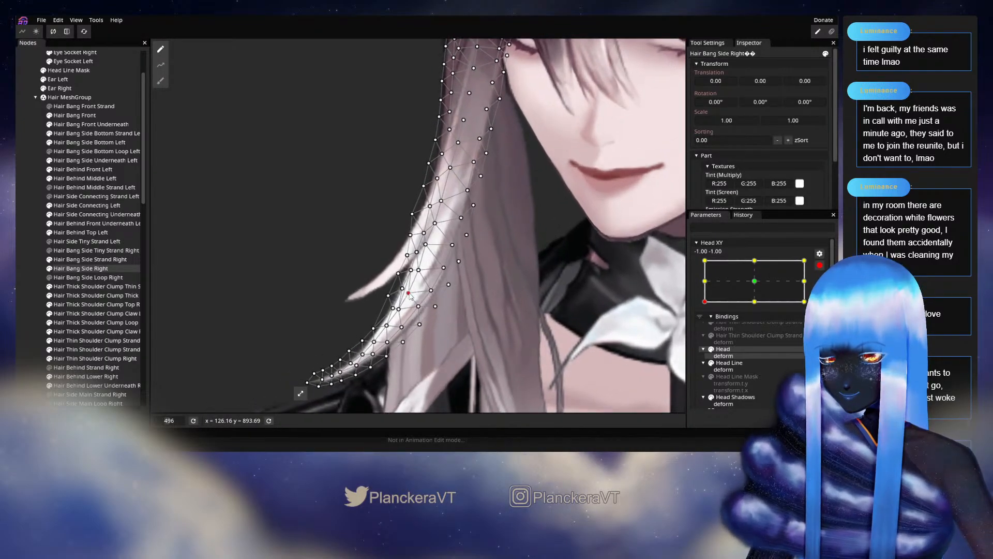
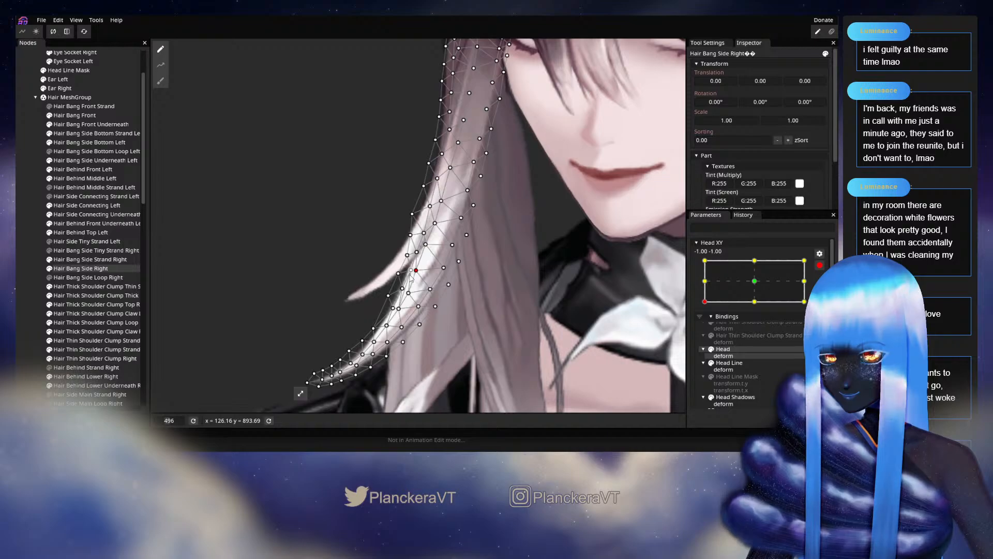
left_click(23, 251)
Step: Disarm Head XY and compare the side hair with the whole upper body while moving the parameter around and back to -1.00, -1.00
scroll(497, 321, "down", 6)
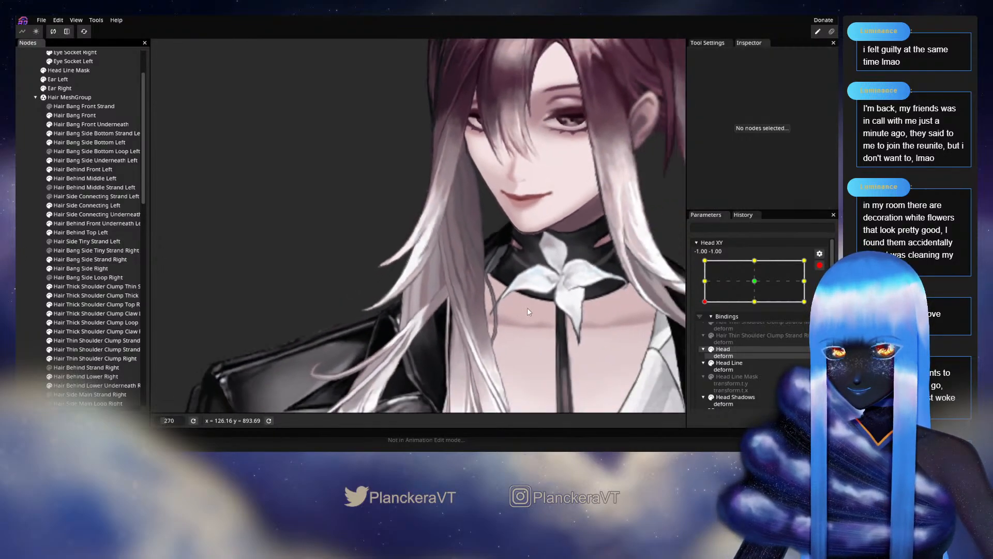
scroll(526, 308, "down", 5)
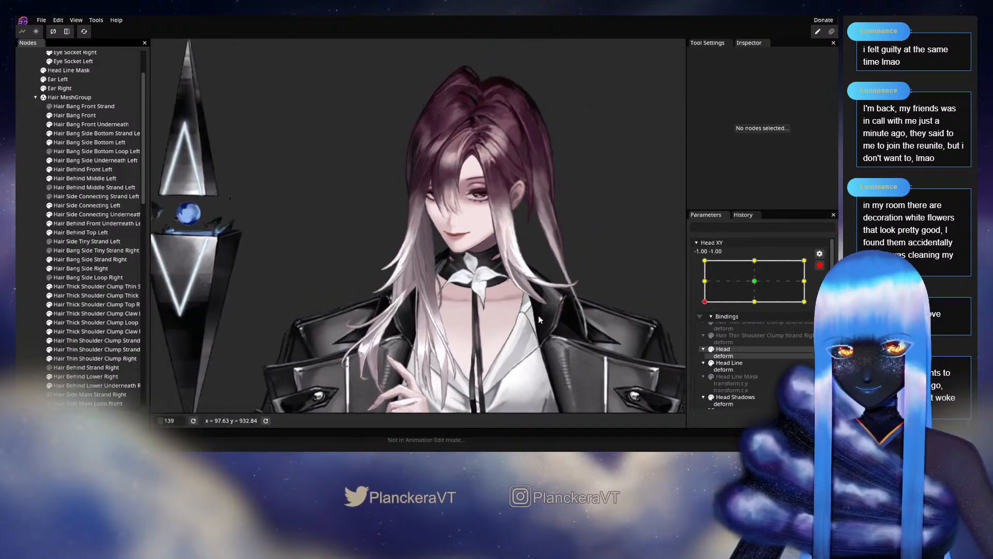
scroll(538, 320, "down", 1)
mouse_move(705, 330)
left_mouse_down()
mouse_move(757, 309)
mouse_move(703, 332)
left_mouse_up()
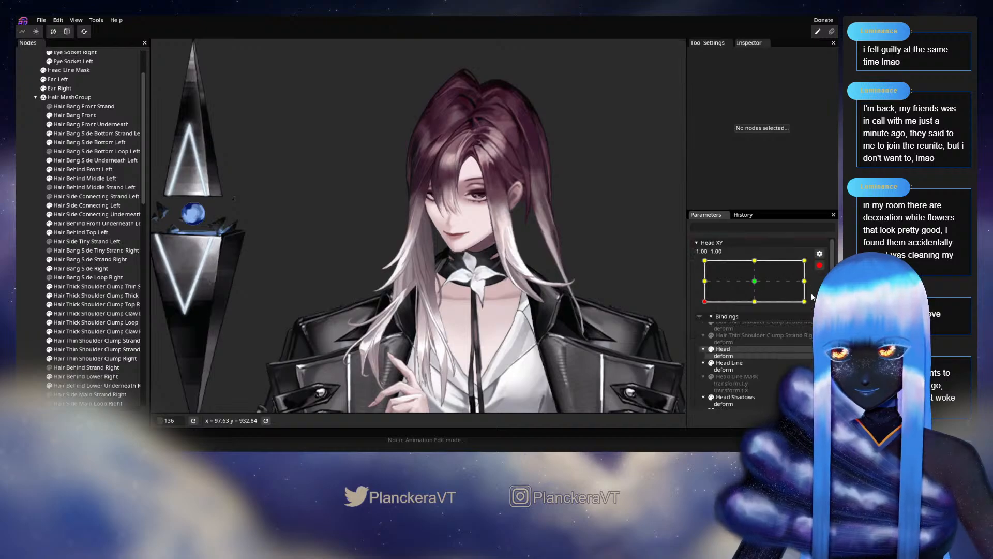
Step: Arm Head XY at -1.00, -1.00, shift Hair Bang Side Right vertices near the outer edge where the strand branches off, and deselect the mesh
scroll(402, 322, "up", 5)
scroll(402, 321, "up", 5)
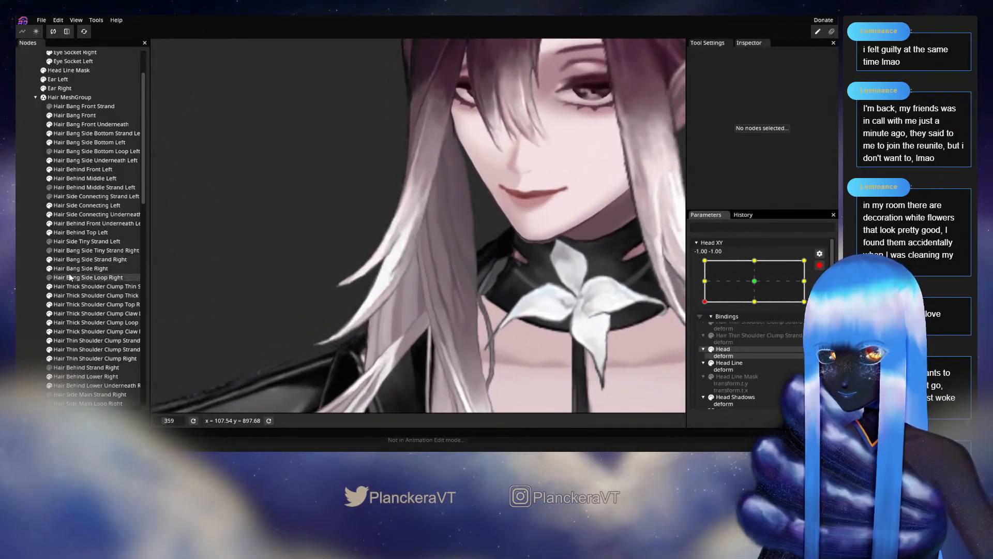
left_click(77, 268)
scroll(406, 261, "up", 4)
scroll(396, 243, "up", 1)
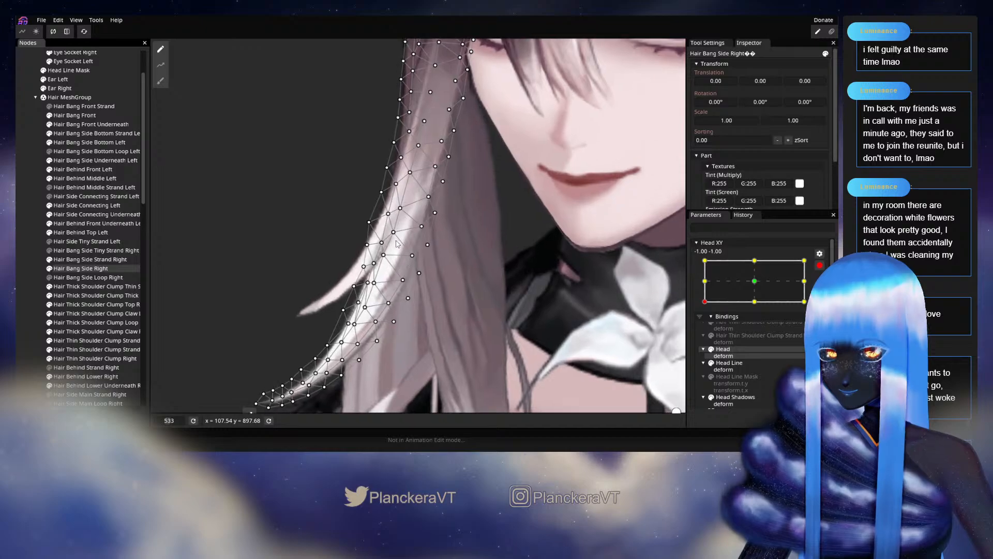
left_click(399, 209)
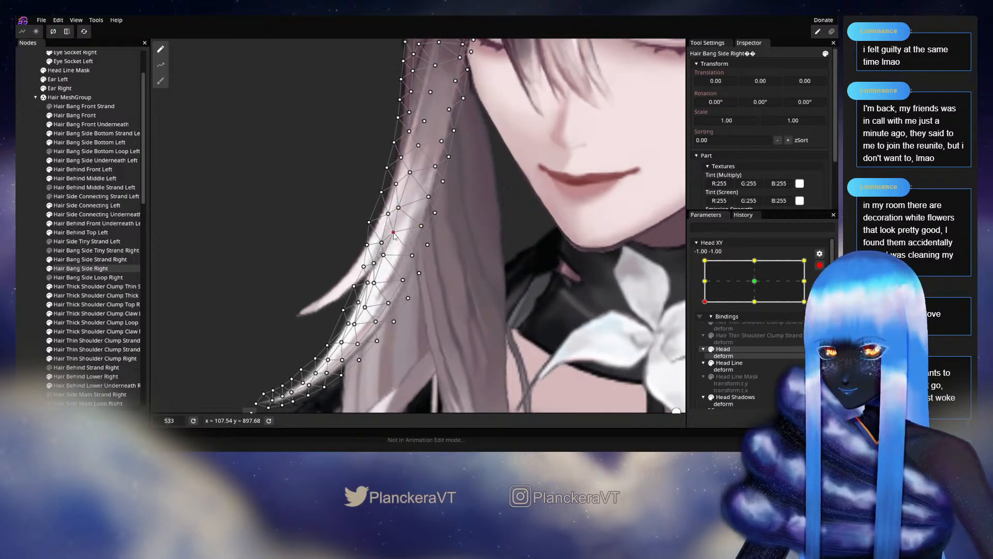
left_click_drag(394, 232, 381, 254)
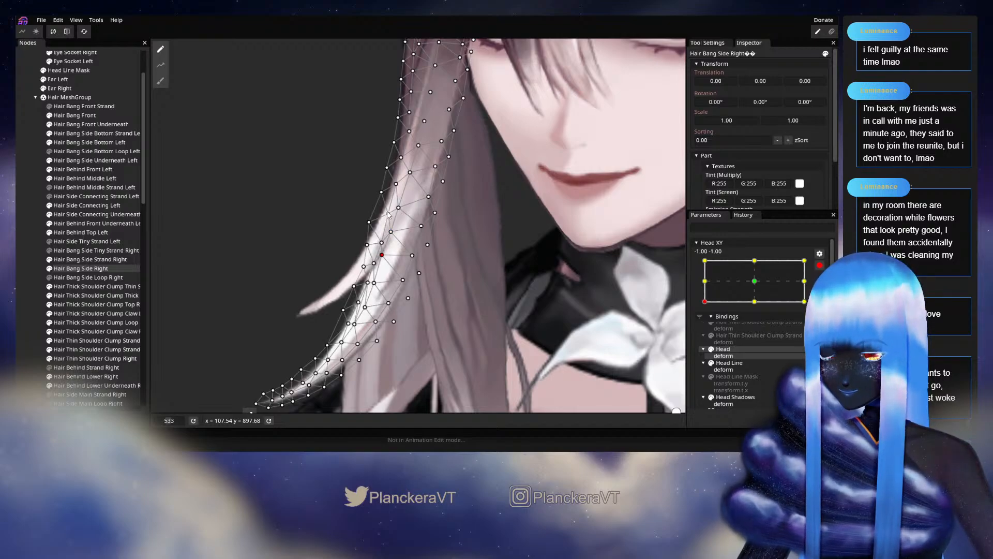
left_click_drag(388, 214, 385, 214)
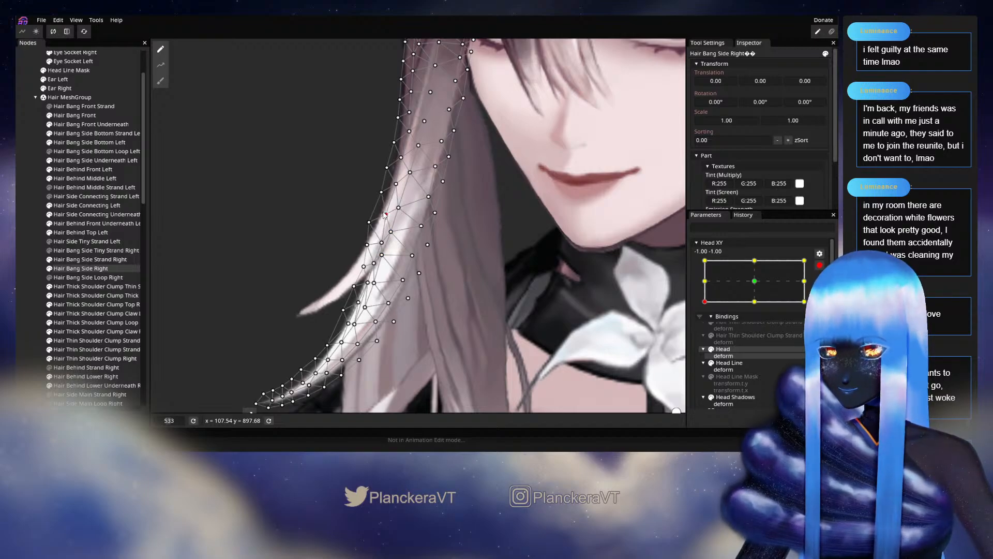
left_click(374, 263)
left_click(22, 263)
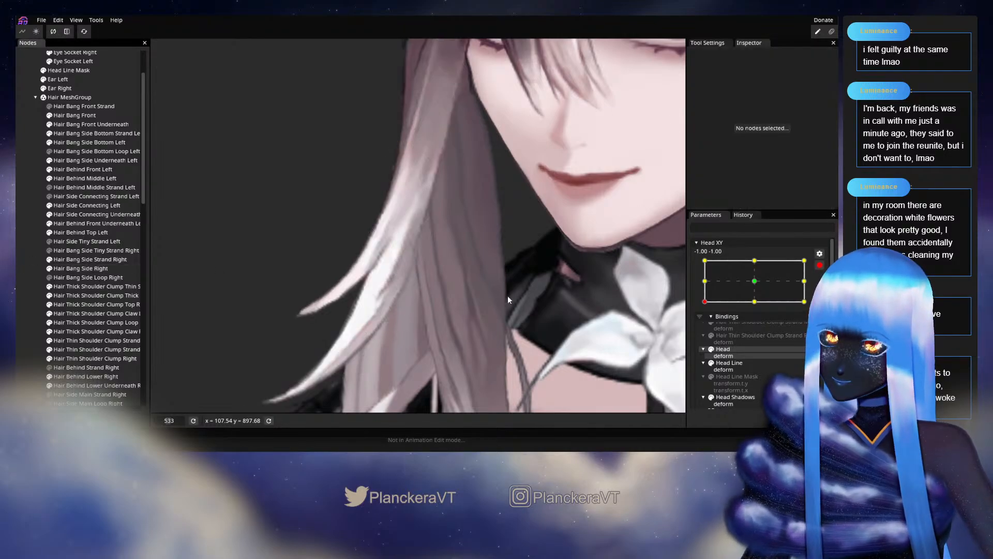
Step: Disarm Head XY and test the right side bang's outline by moving the parameter around and back to -1.00, -1.00
scroll(511, 297, "down", 3)
scroll(528, 305, "down", 1)
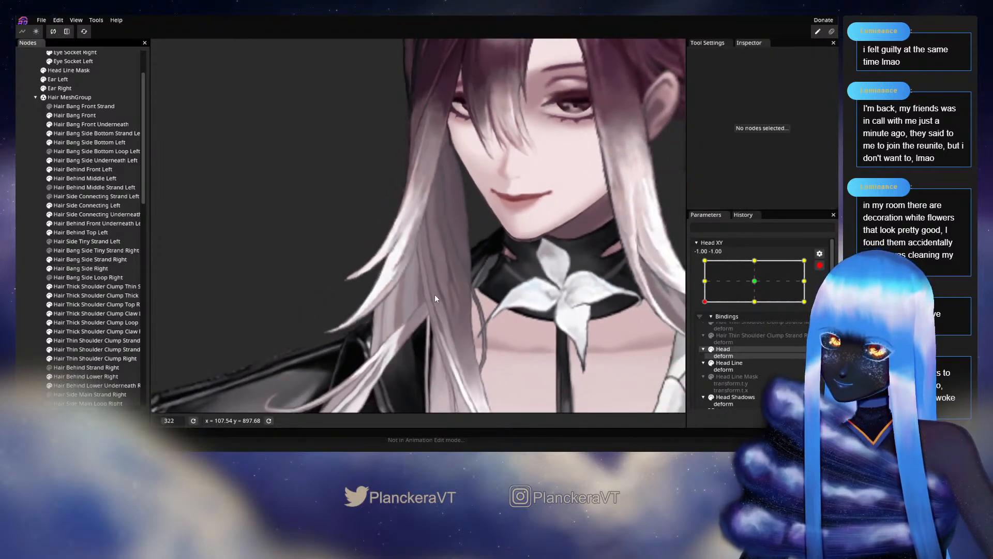
left_click(819, 265)
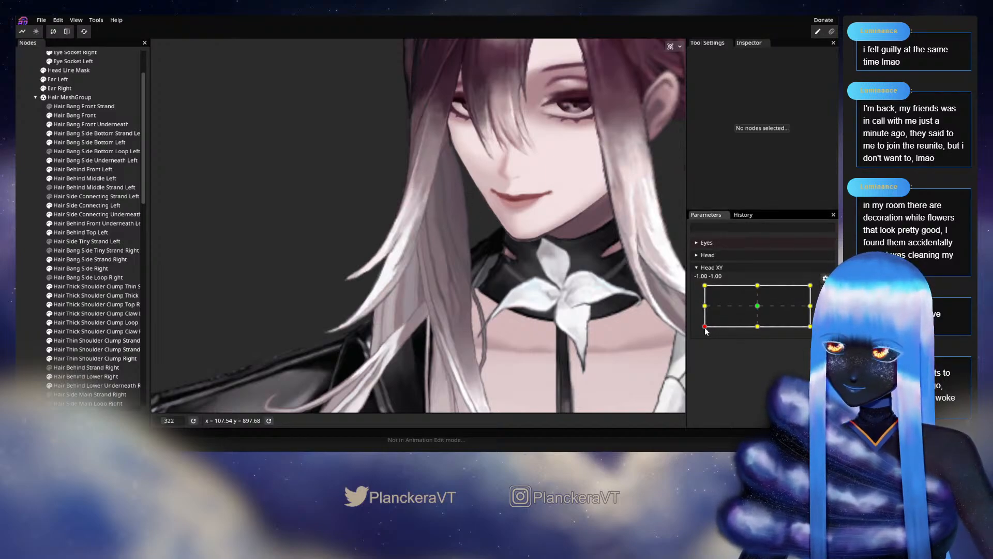
mouse_move(705, 326)
left_mouse_down()
mouse_move(758, 309)
mouse_move(698, 332)
left_mouse_up()
Step: Arm Head XY and compare the Hair Bang Side Right mesh at 0.00, 0.00 with its shape at -1.00, -1.00
left_click(824, 290)
scroll(376, 329, "up", 3)
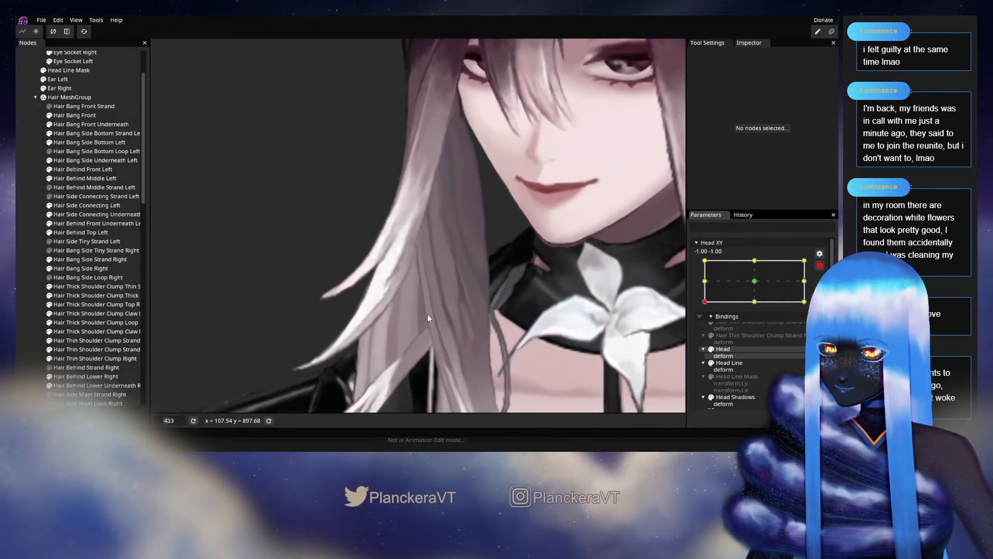
scroll(428, 317, "up", 2)
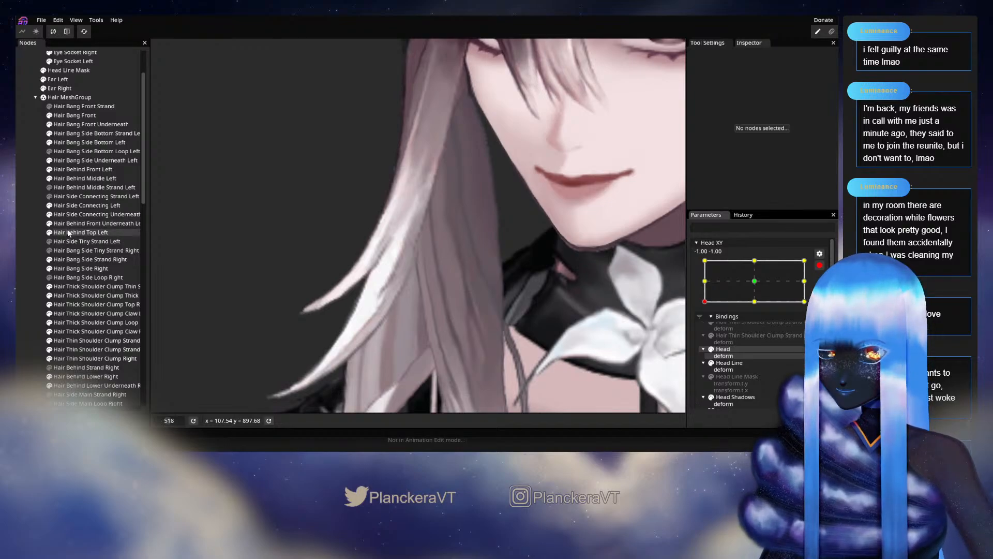
left_click(109, 270)
scroll(429, 302, "up", 2)
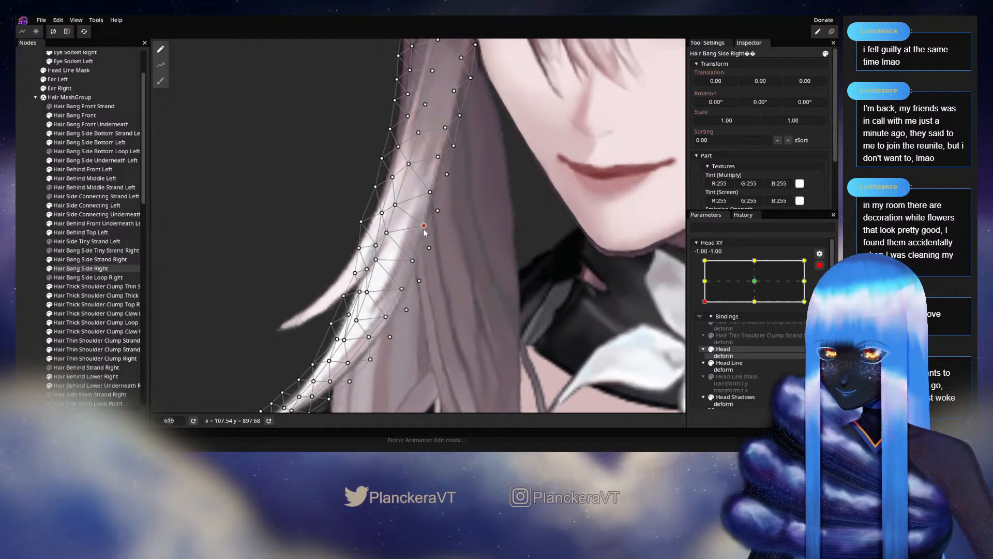
left_click(755, 280)
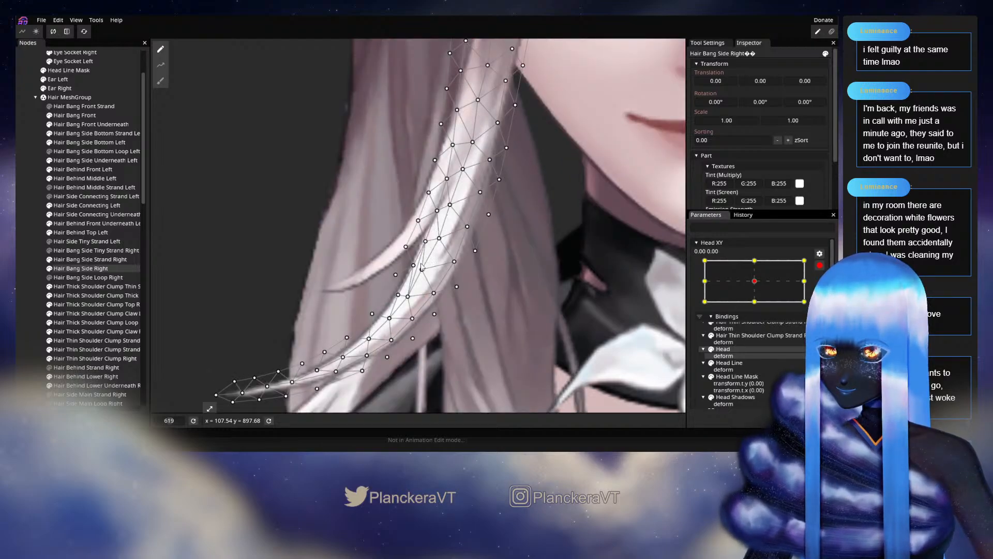
left_click(706, 302)
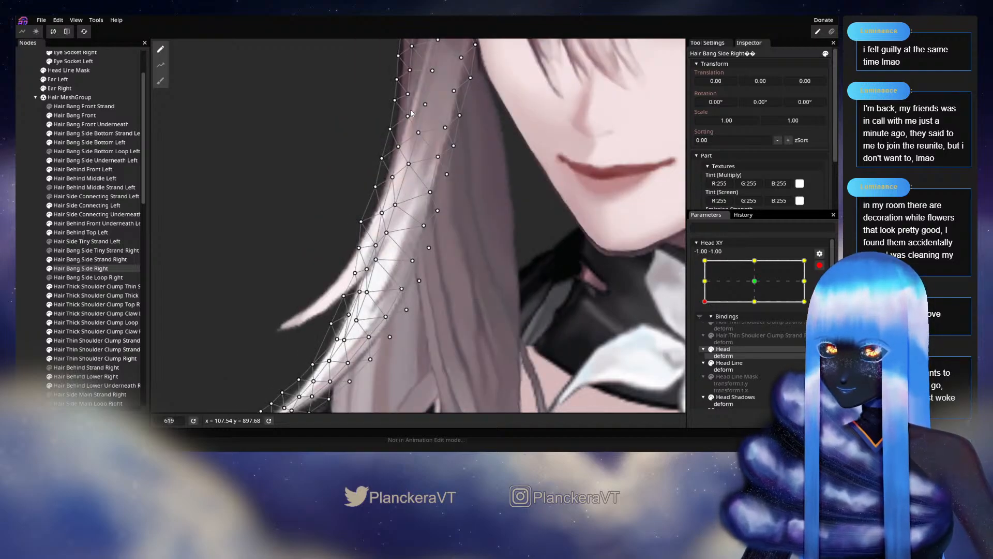
Step: Nudge the Hair Bang Side Right vertices along the inner edge and lower interior at -1.00, -1.00, and deselect the mesh
left_click(423, 226)
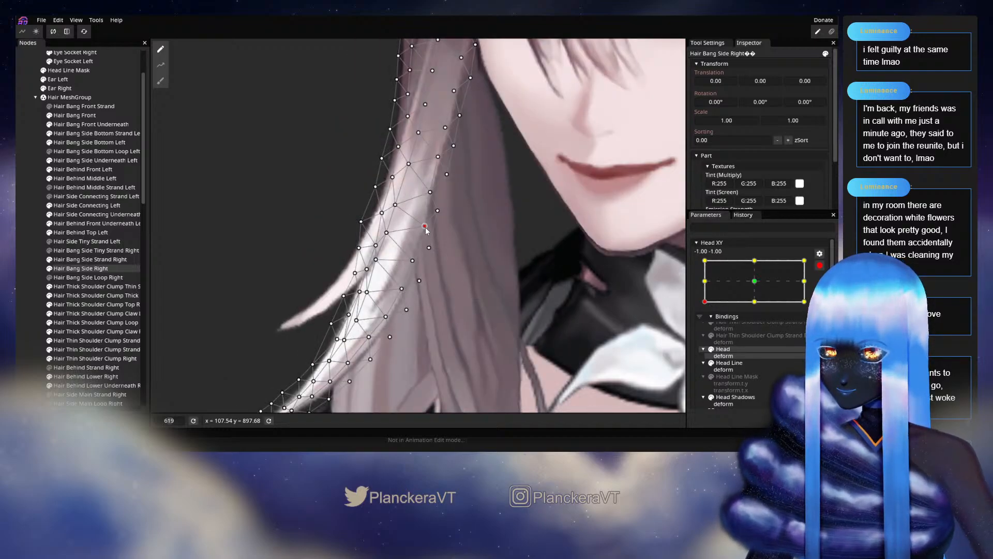
left_click(412, 260)
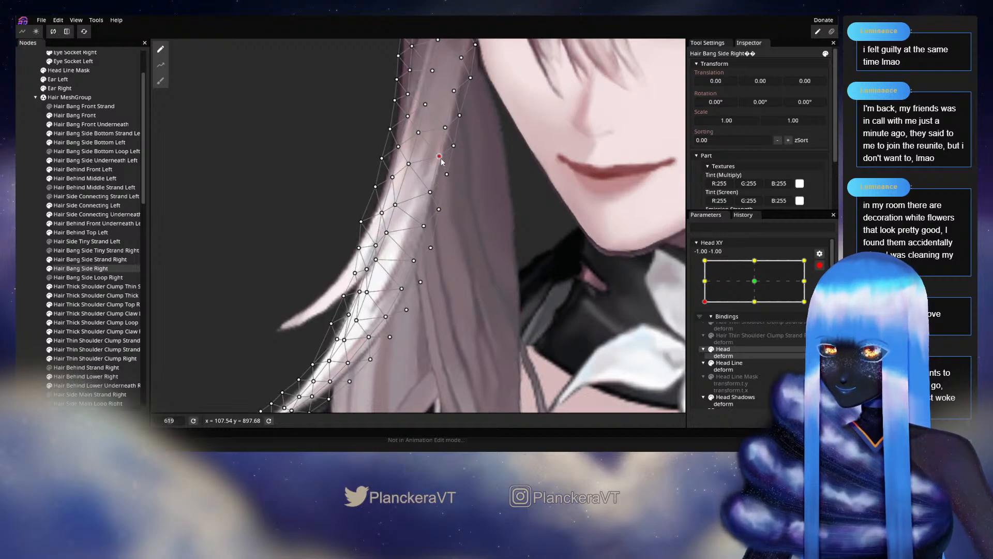
left_click_drag(446, 288, 463, 251)
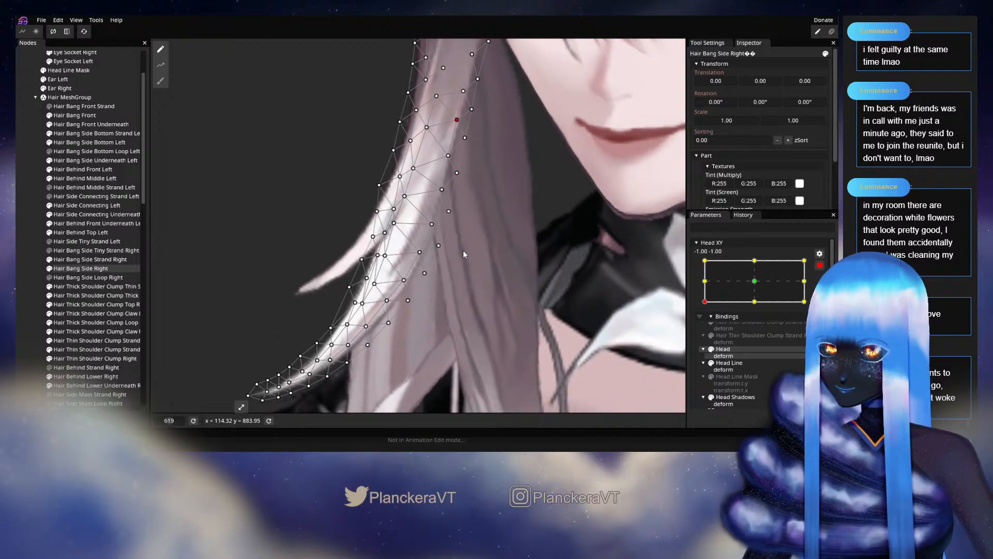
left_click(419, 252)
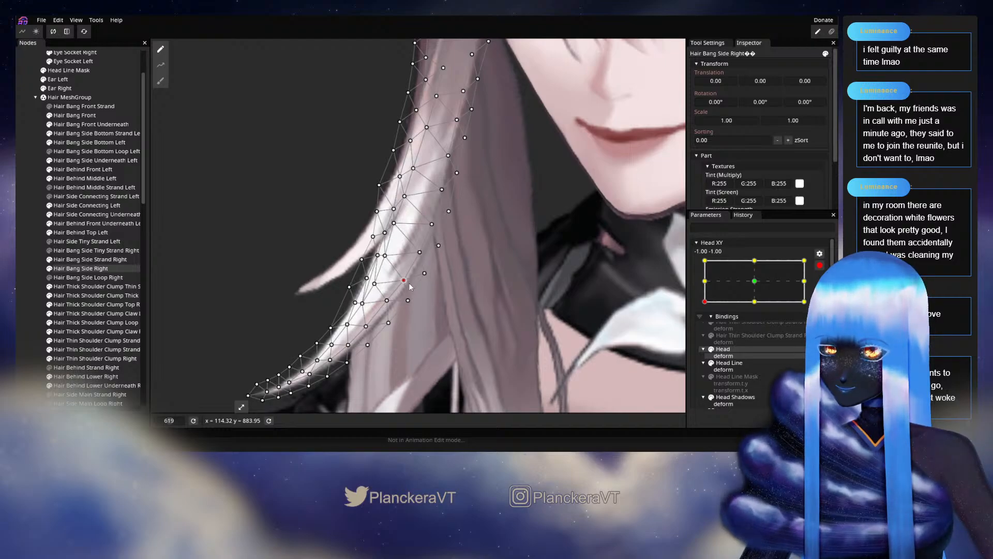
left_click(24, 241)
Step: Disarm Head XY and check the right side bang against the whole head while moving the parameter around and back to -1.00, -1.00
scroll(525, 311, "down", 3)
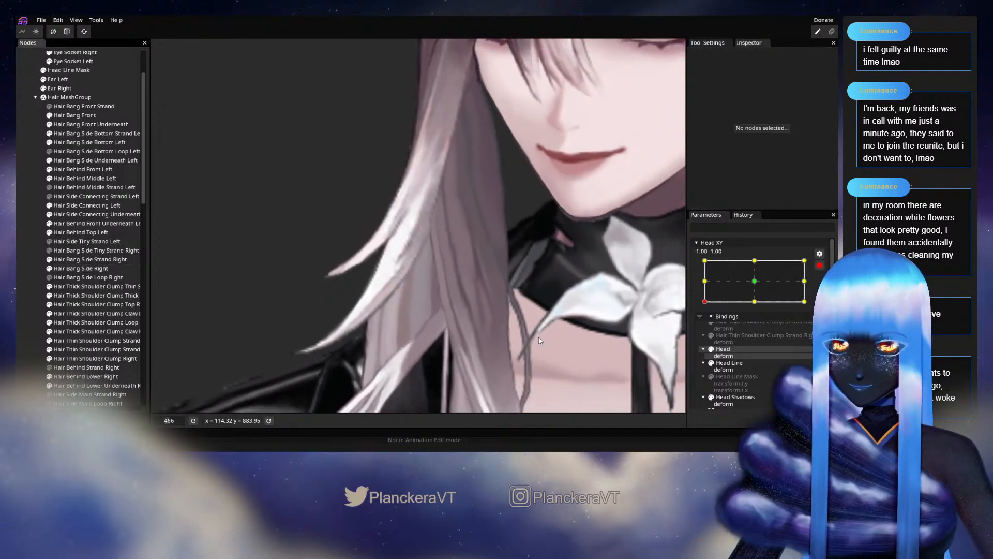
scroll(543, 334, "down", 4)
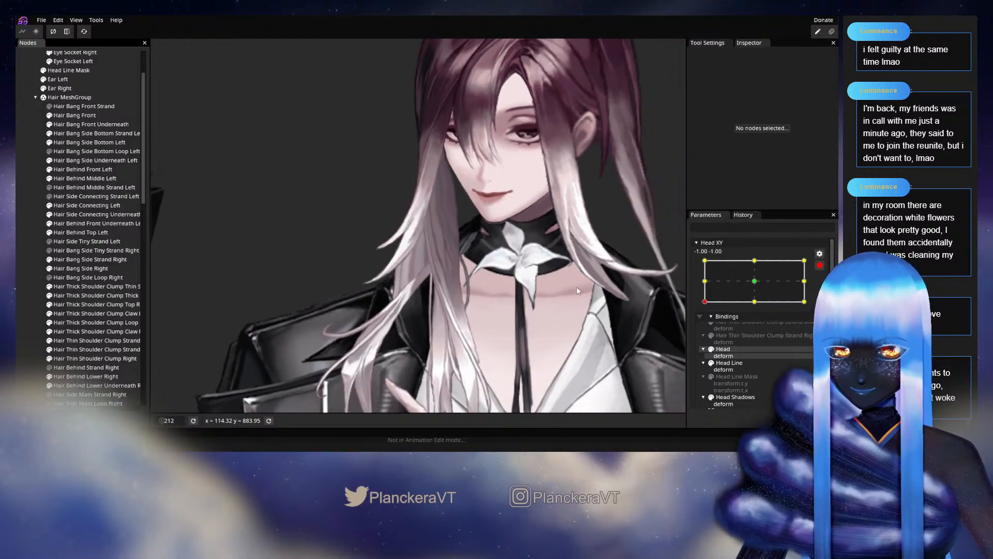
left_click(819, 266)
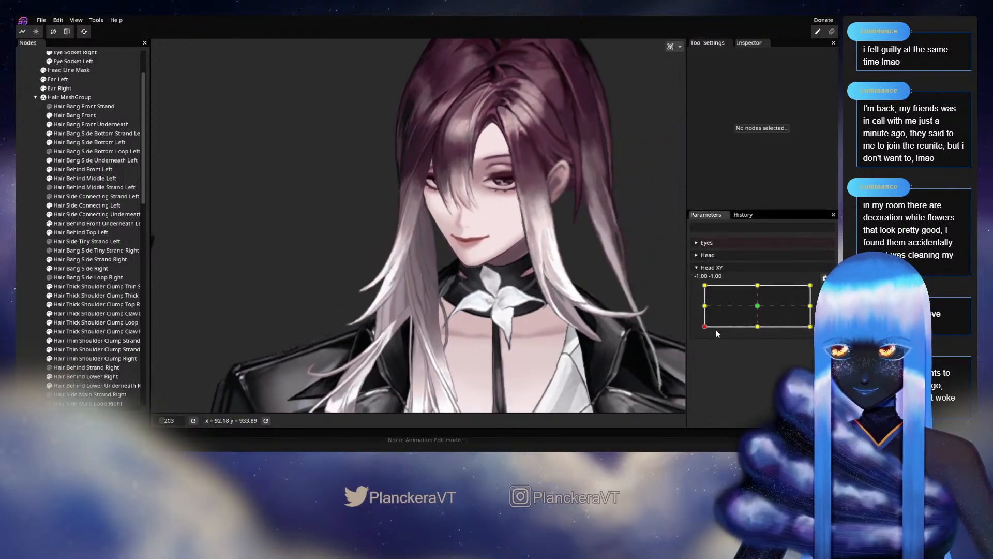
left_click_drag(704, 330, 705, 334)
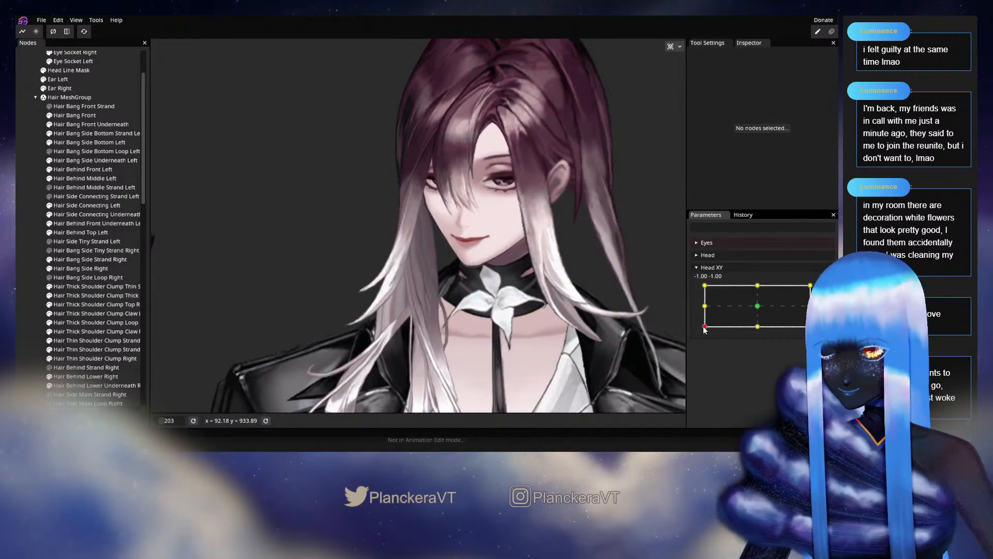
mouse_move(704, 331)
left_mouse_down()
mouse_move(758, 308)
mouse_move(703, 329)
left_mouse_up()
Step: Arm Head XY at -1.00, -1.00, adjust the Hair Bang Side Right vertices midway along the strand's inner side, and deselect the mesh
left_click(825, 289)
scroll(463, 322, "up", 8)
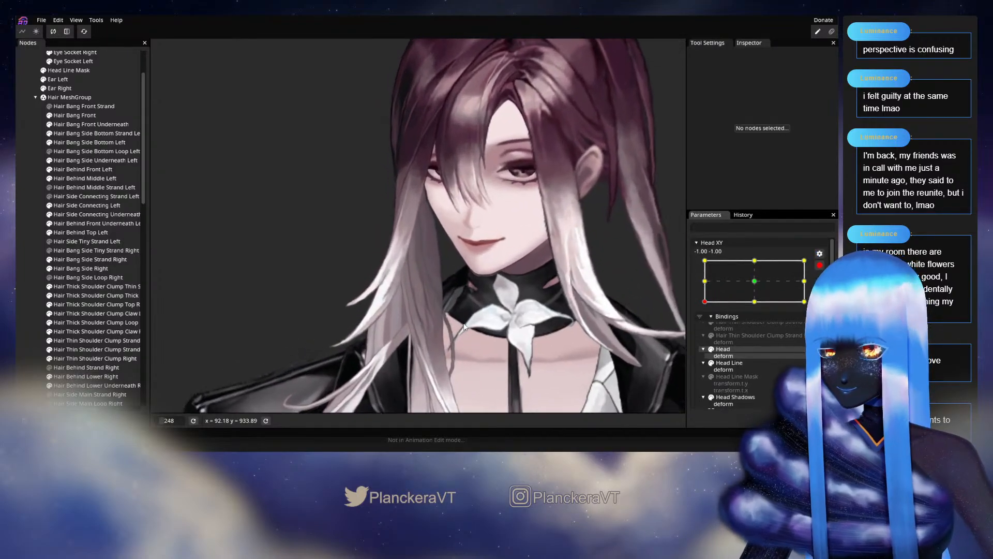
scroll(463, 322, "up", 5)
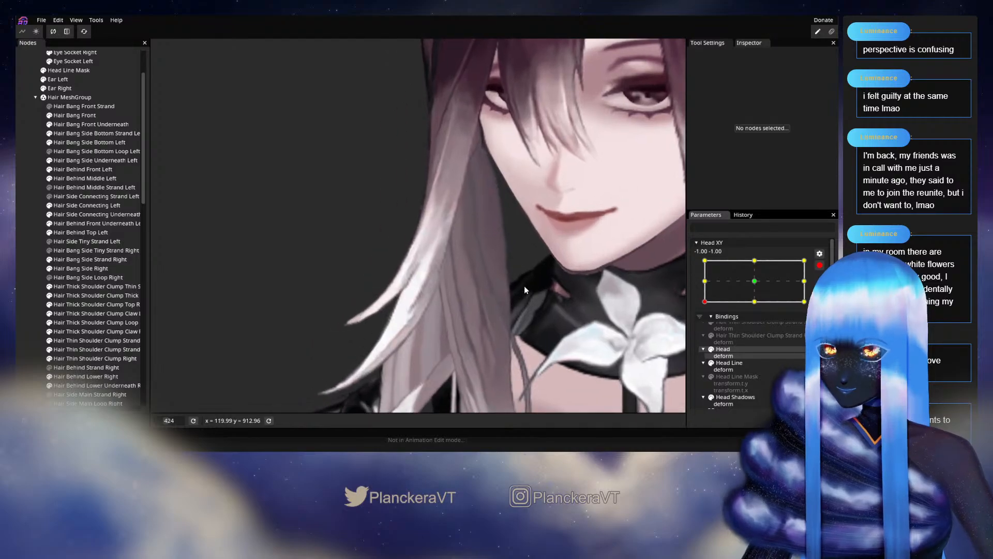
scroll(484, 294, "up", 1)
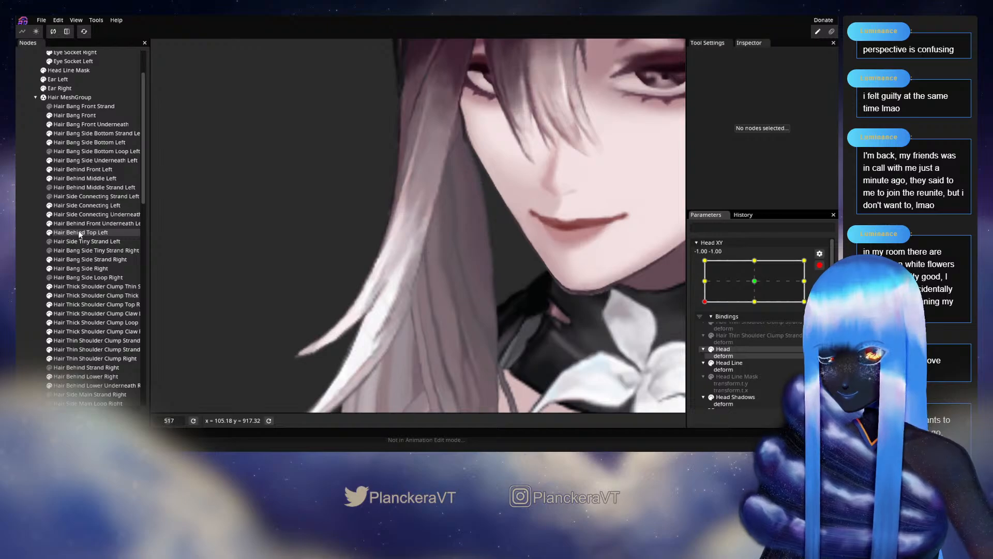
left_click(85, 269)
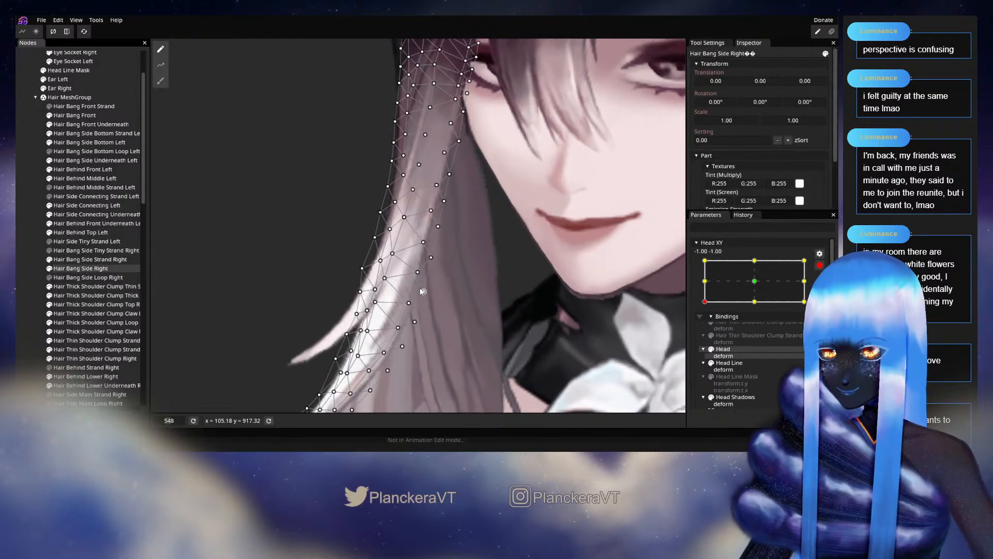
left_click(414, 278)
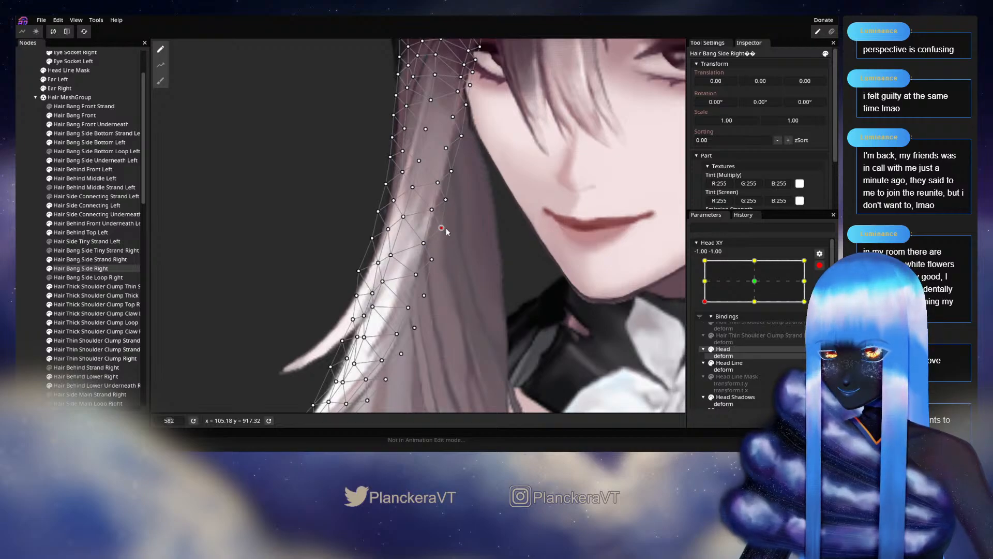
left_click(440, 259)
Step: Disarm Head XY and review the side hair's motion with the upper body in view, returning the parameter to -1.00, -1.00
scroll(514, 296, "down", 2)
scroll(514, 296, "down", 6)
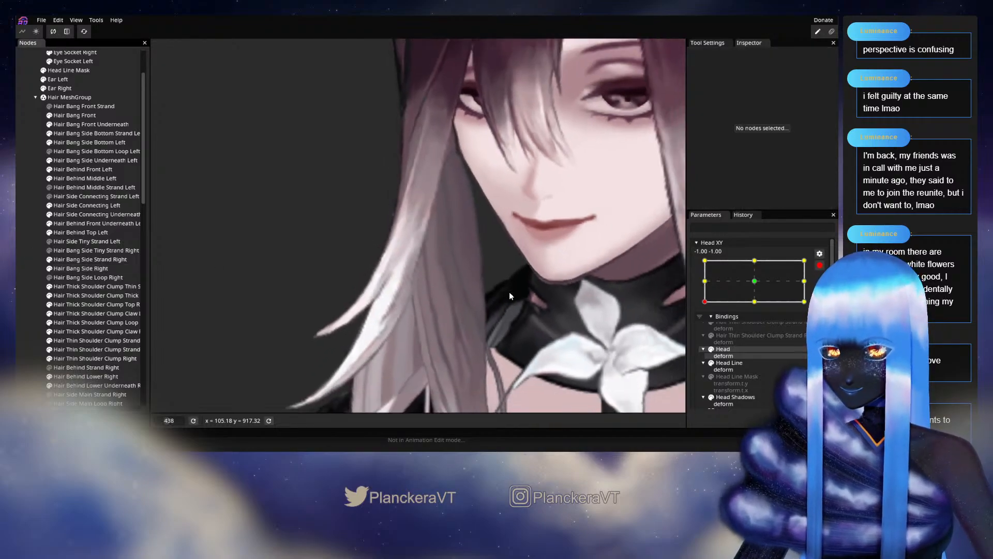
scroll(516, 295, "down", 3)
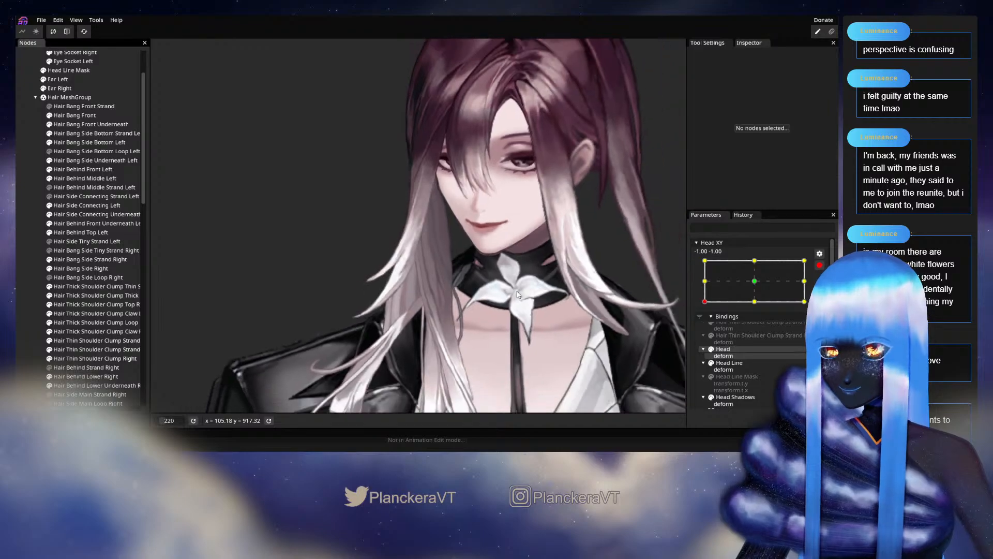
left_click(819, 265)
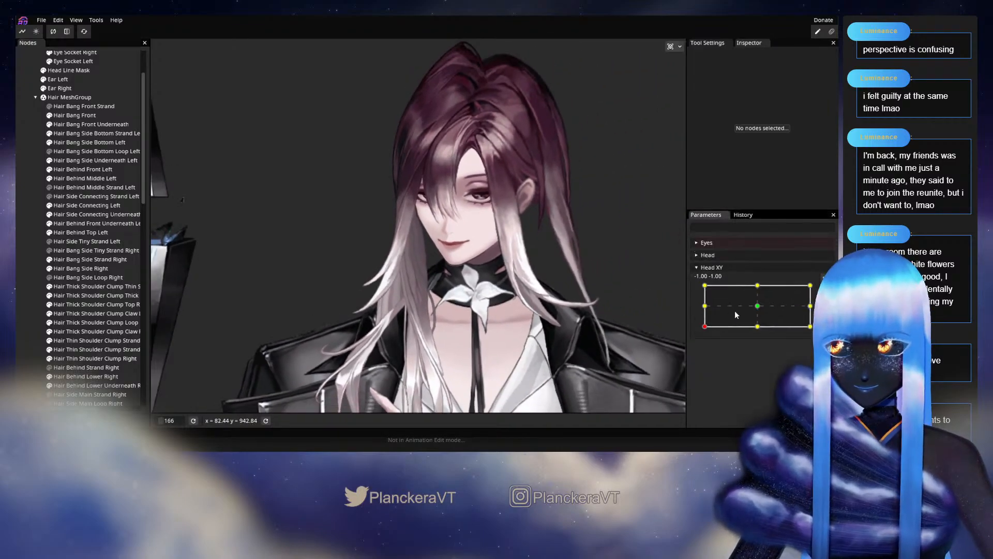
mouse_move(705, 326)
left_mouse_down()
mouse_move(760, 330)
mouse_move(705, 331)
mouse_move(724, 323)
mouse_move(694, 334)
left_mouse_up()
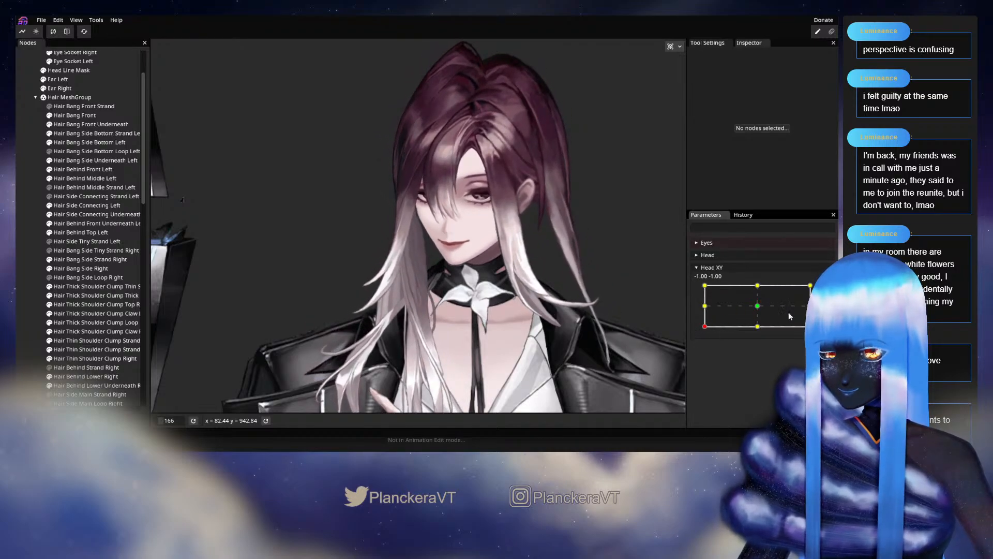
Step: Arm Head XY at -1.00, -1.00, nudge Hair Bang Side Right vertices on the lower inner curve leading to the tip, and deselect the mesh
left_click(825, 290)
scroll(372, 350, "up", 1)
scroll(370, 344, "up", 10)
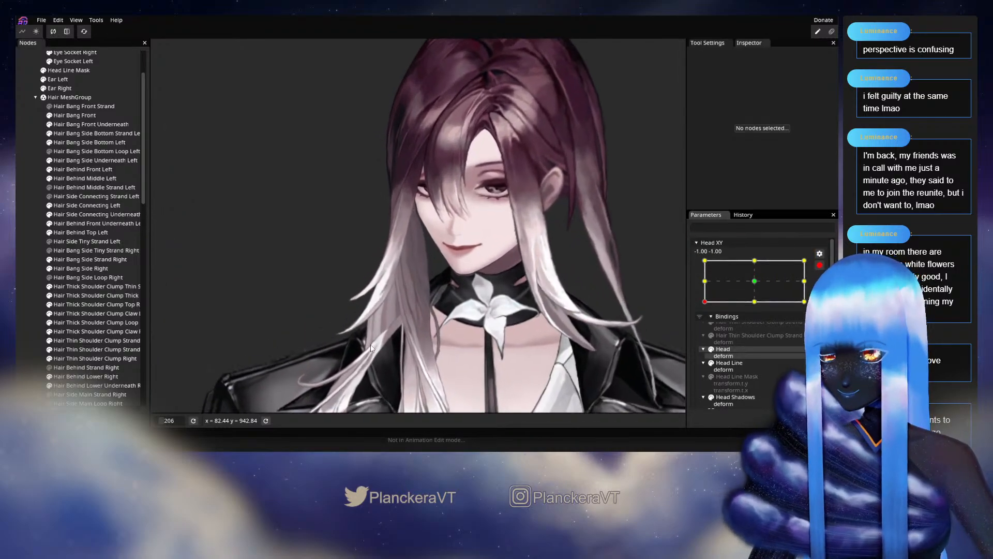
scroll(447, 269, "up", 8)
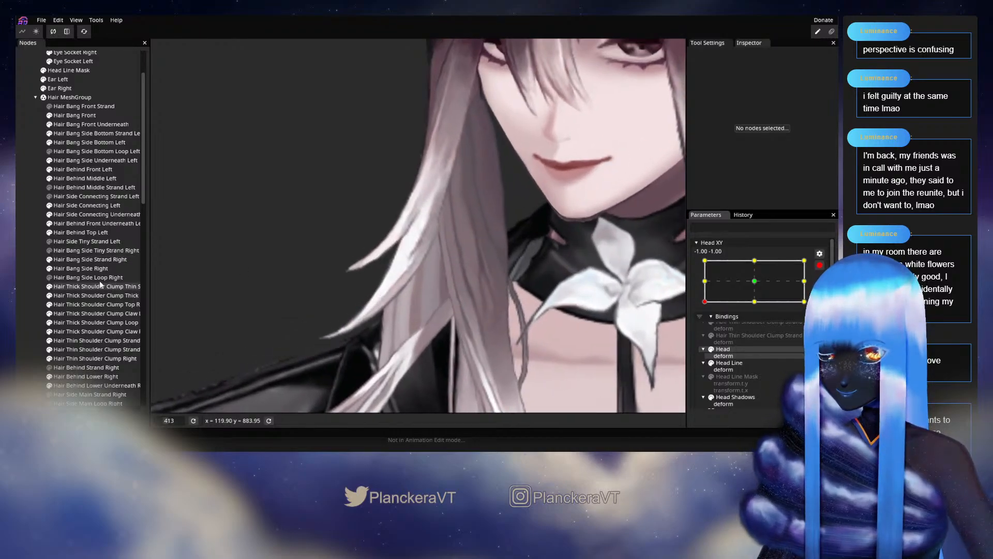
left_click(80, 268)
scroll(439, 295, "up", 5)
scroll(439, 296, "up", 3)
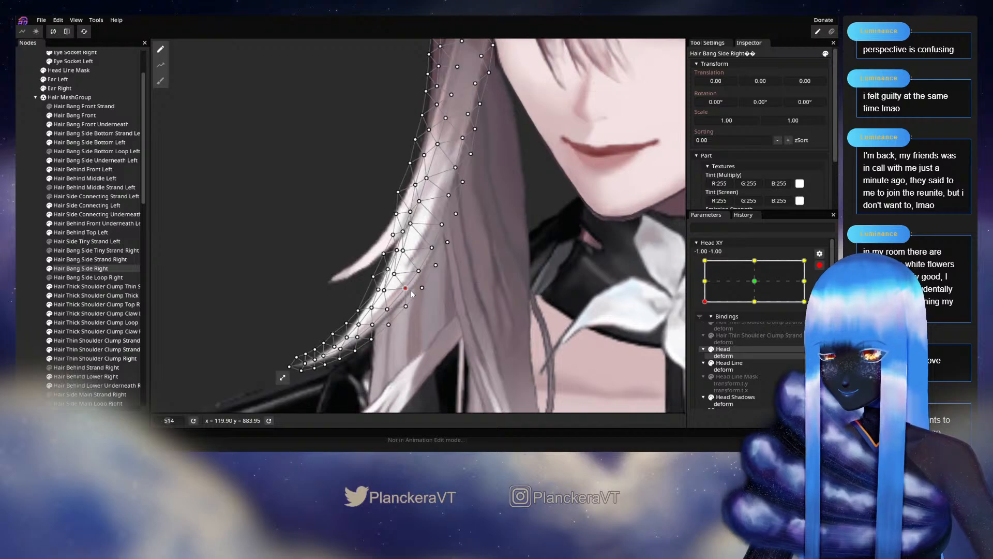
left_click_drag(391, 314, 408, 286)
left_click(424, 280)
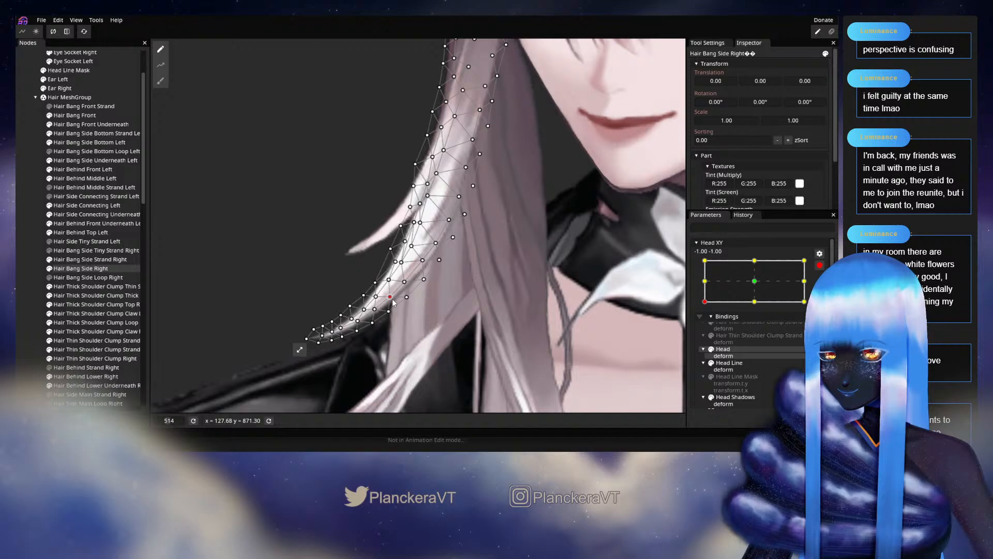
key("Escape")
Step: Disarm Head XY and test the lower curve of the right side bang through the head motion, ending at -1.00, -1.00
scroll(492, 284, "down", 5)
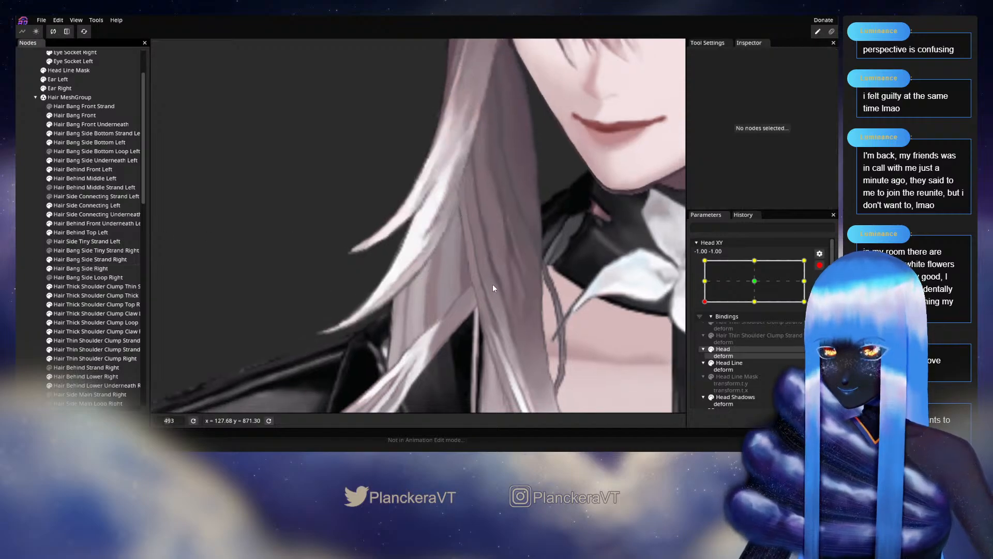
scroll(513, 291, "down", 5)
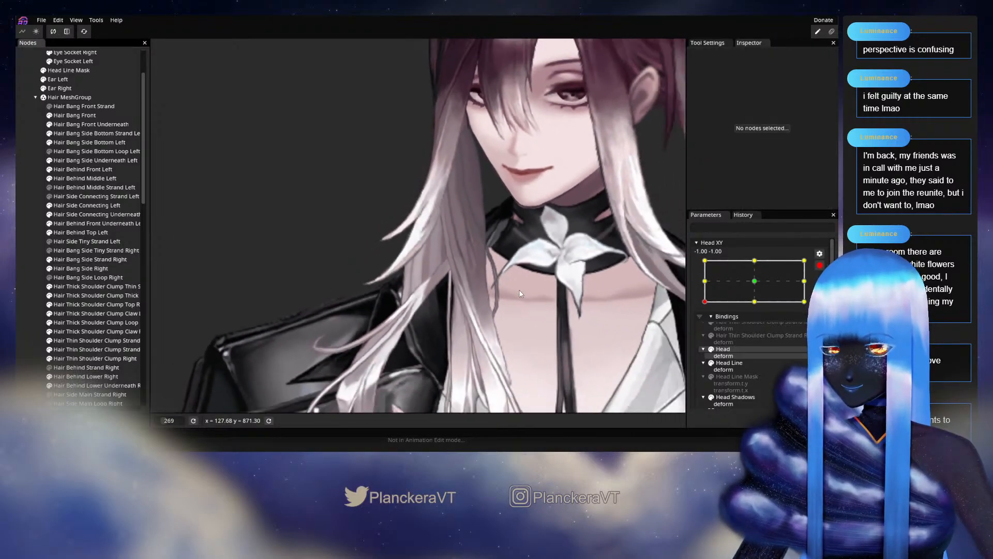
scroll(512, 305, "down", 2)
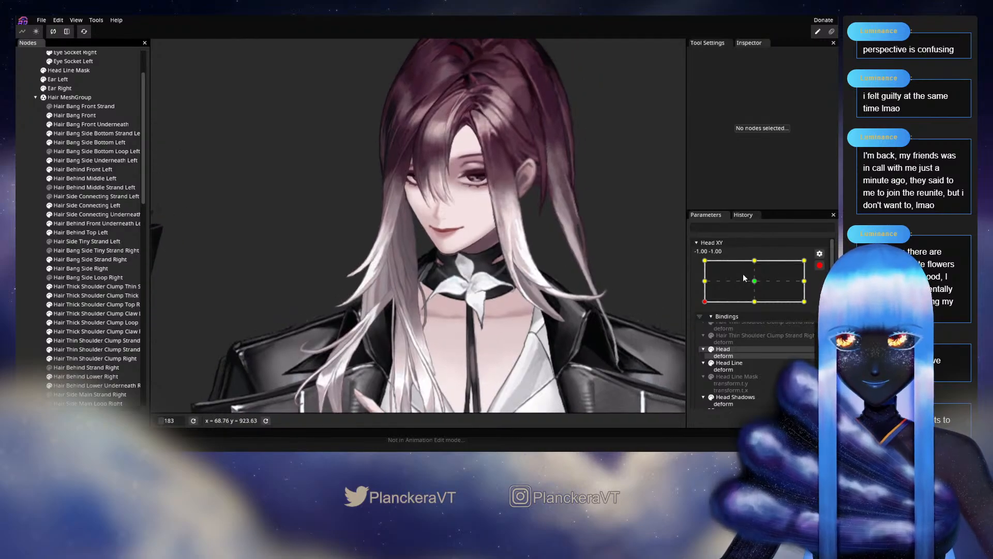
scroll(780, 301, "up", 1)
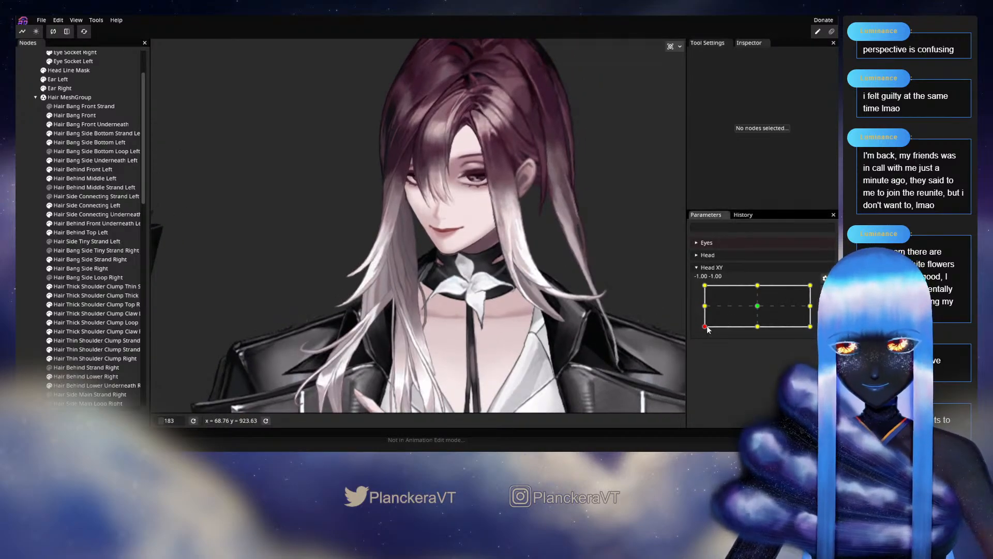
mouse_move(705, 326)
left_mouse_down()
mouse_move(758, 307)
mouse_move(701, 330)
left_mouse_up()
Step: Arm Head XY at -1.00, -1.00, adjust the Hair Bang Side Right vertices along the inner side of its lower half, and deselect the mesh
left_click(825, 290)
scroll(390, 309, "up", 5)
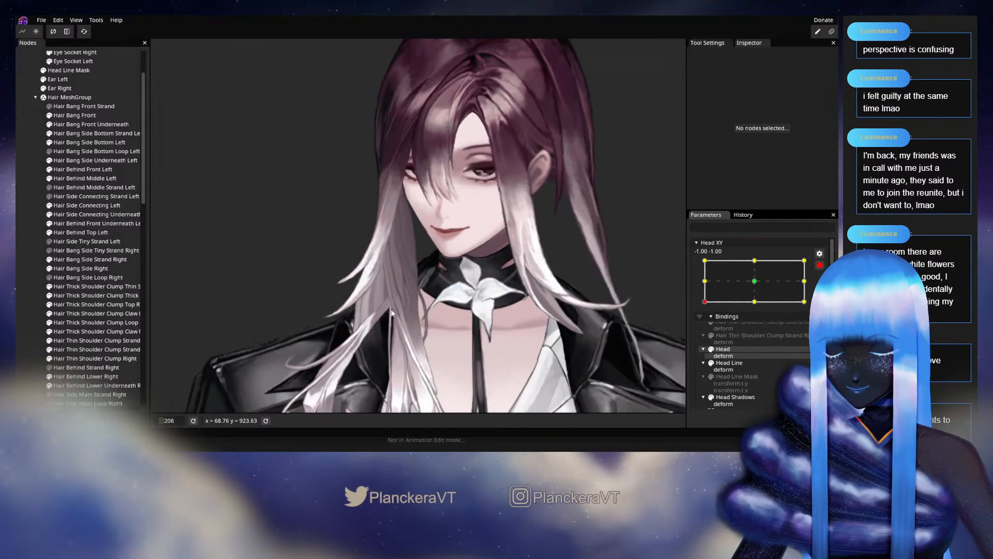
left_click_drag(390, 309, 419, 291)
scroll(420, 294, "up", 4)
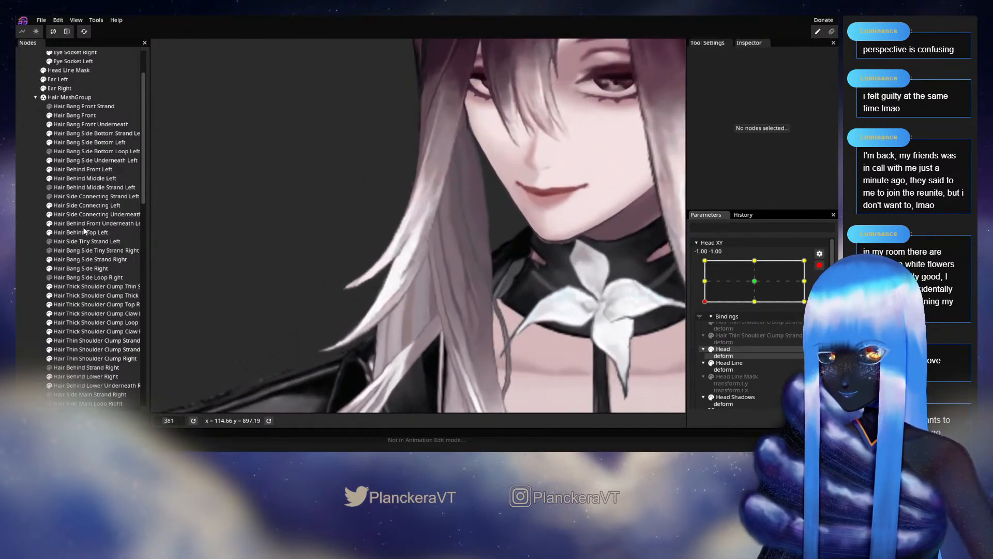
left_click(80, 268)
scroll(424, 317, "up", 2)
scroll(423, 316, "up", 1)
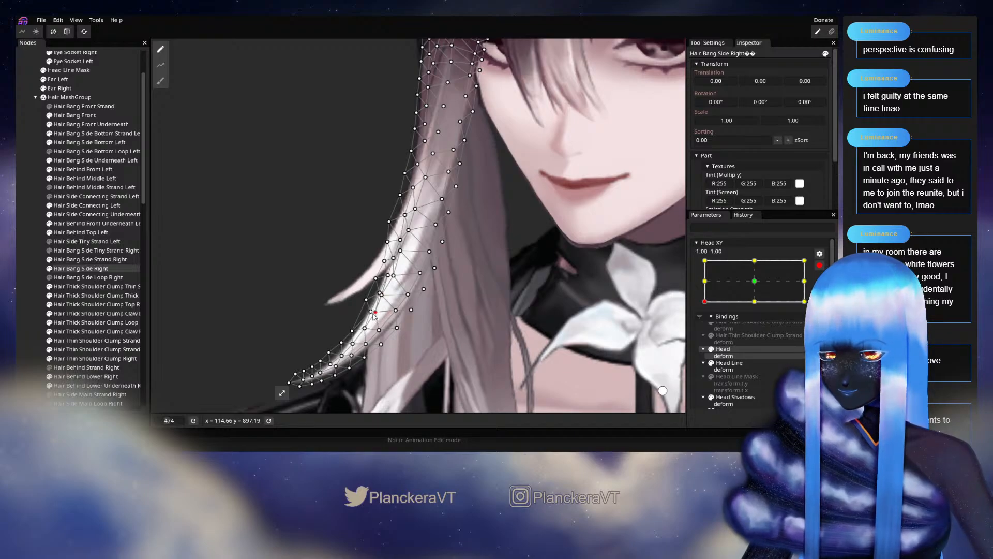
left_click_drag(373, 317, 398, 288)
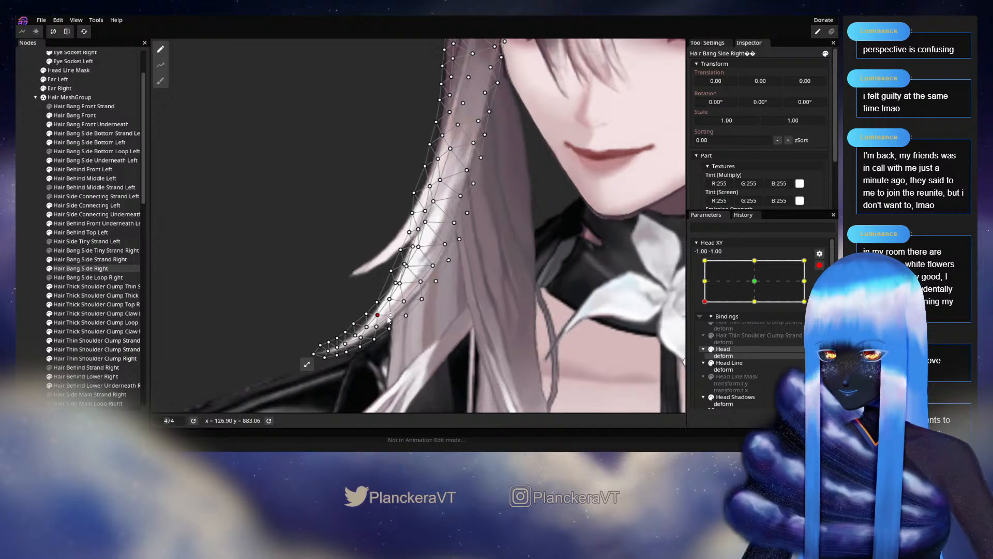
left_click(391, 314)
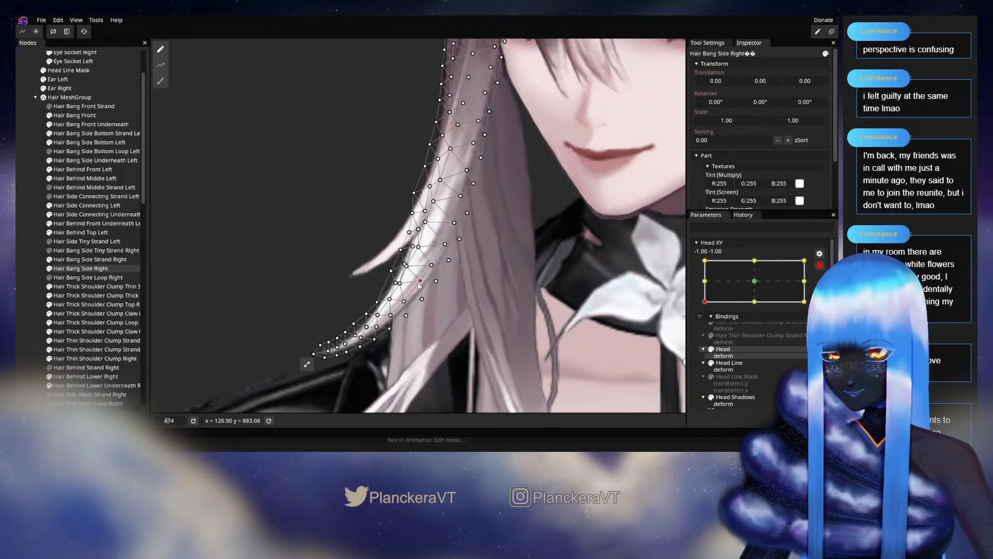
left_click_drag(445, 286, 439, 304)
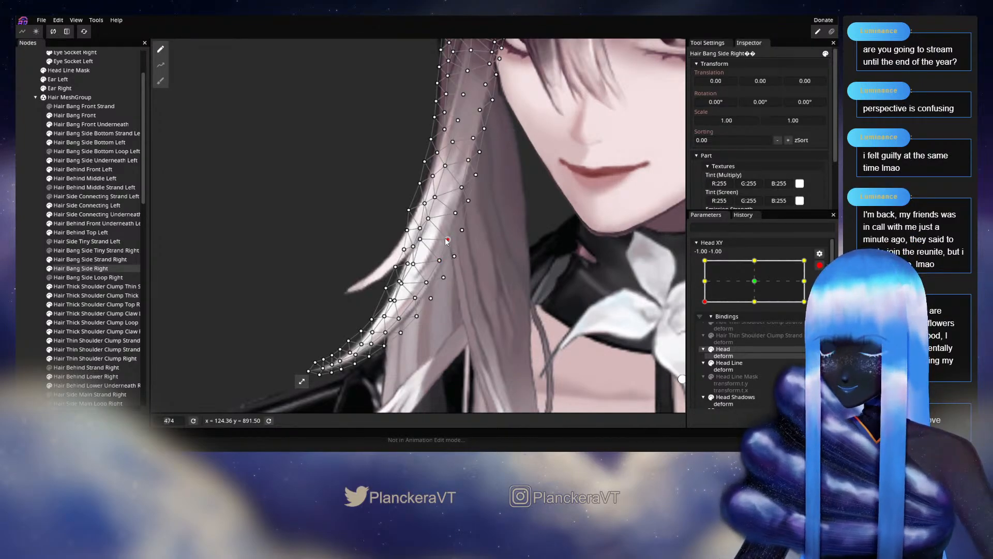
left_click(30, 228)
Step: Disarm Head XY and test the right side bang between the lower corner pose and the centre, returning to -1.00, -1.00
scroll(605, 289, "down", 5)
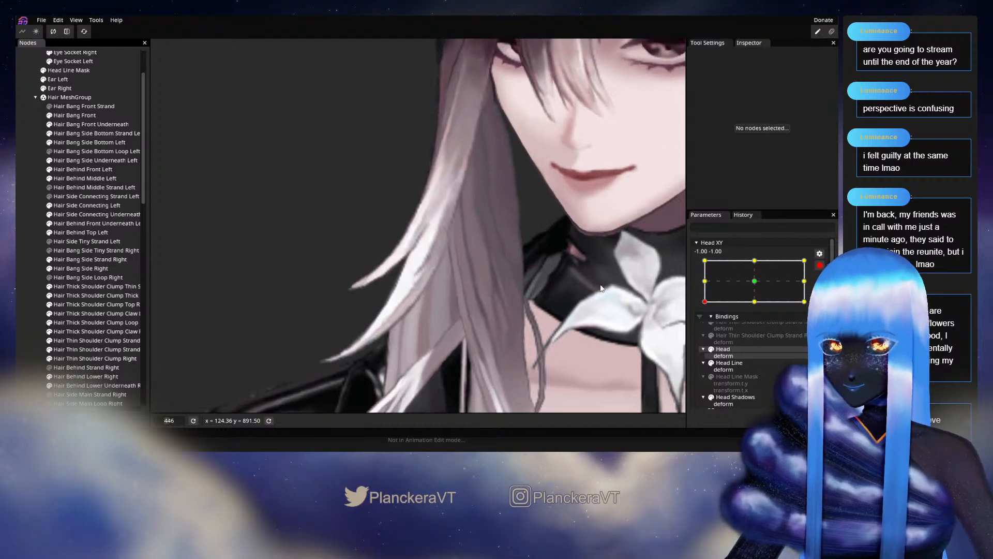
scroll(595, 294, "down", 5)
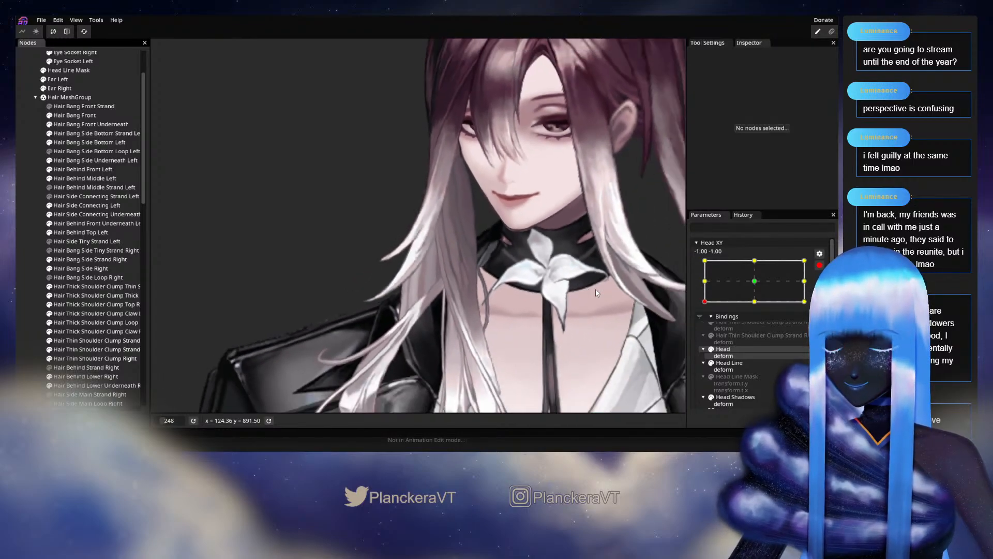
scroll(595, 300, "down", 2)
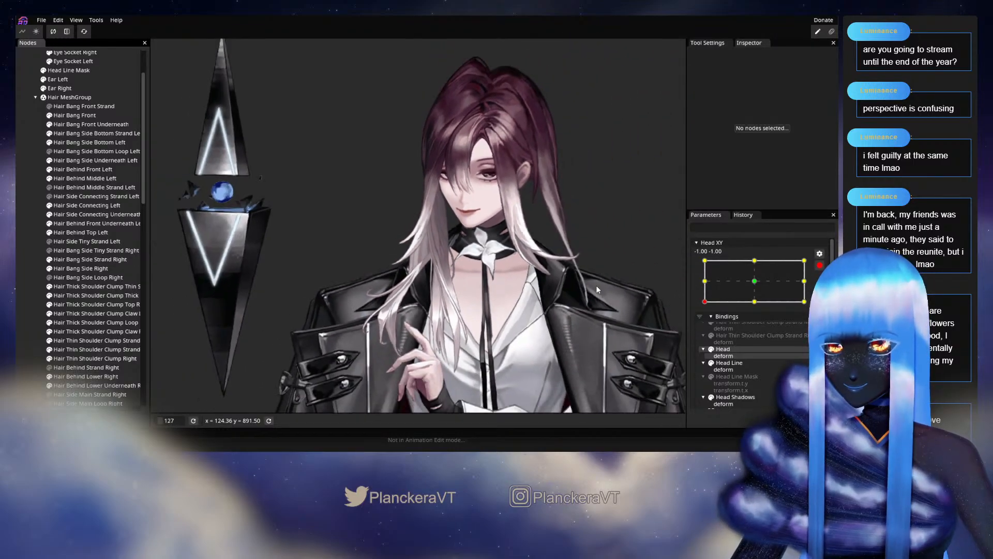
left_click(819, 266)
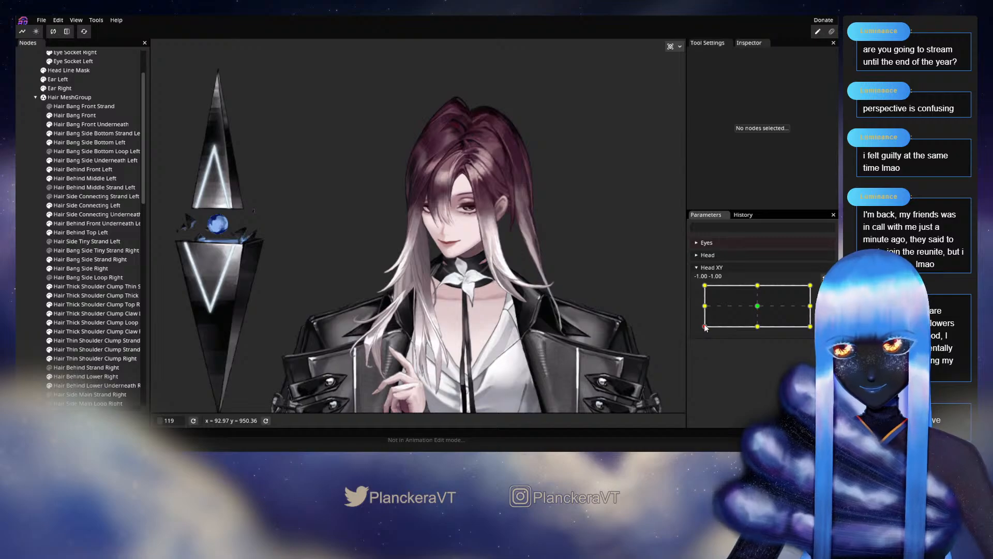
left_click_drag(705, 327, 759, 309)
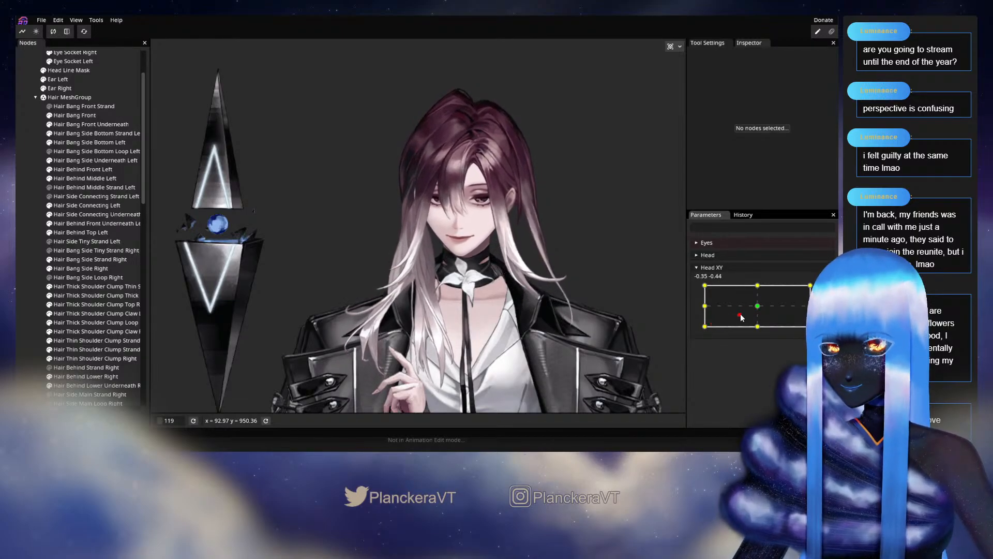
left_click_drag(731, 320, 704, 332)
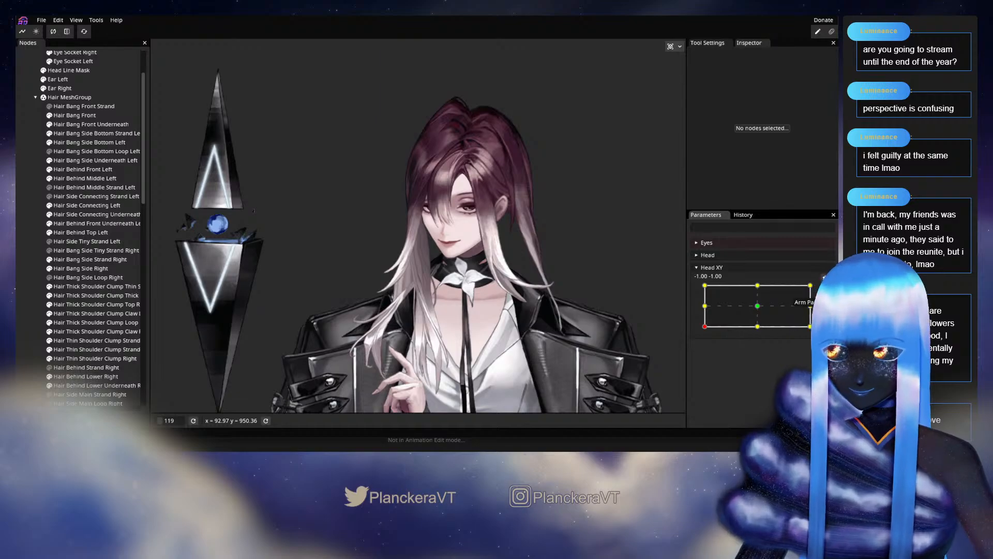
Step: Arm Head XY at -1.00, -1.00, reshape the lower bend of Hair Bang Side Right with the 30.00 Circle Brush, and deselect the mesh
left_click(824, 289)
scroll(334, 306, "up", 6)
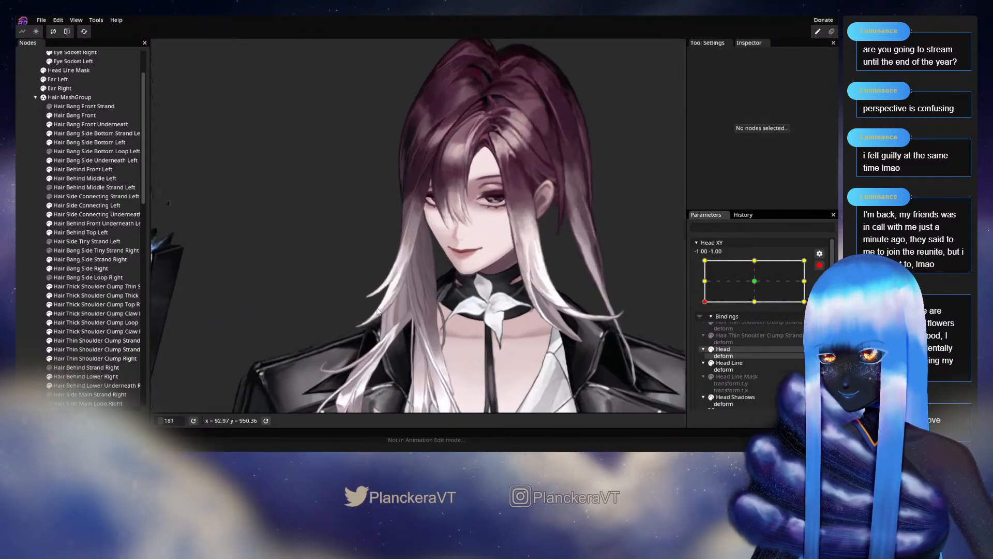
scroll(388, 307, "up", 5)
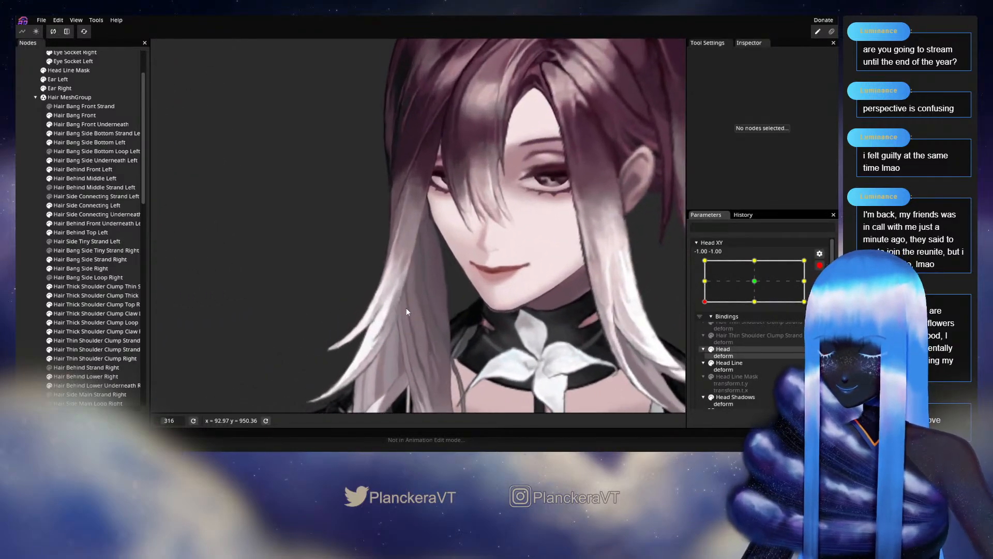
scroll(466, 284, "up", 4)
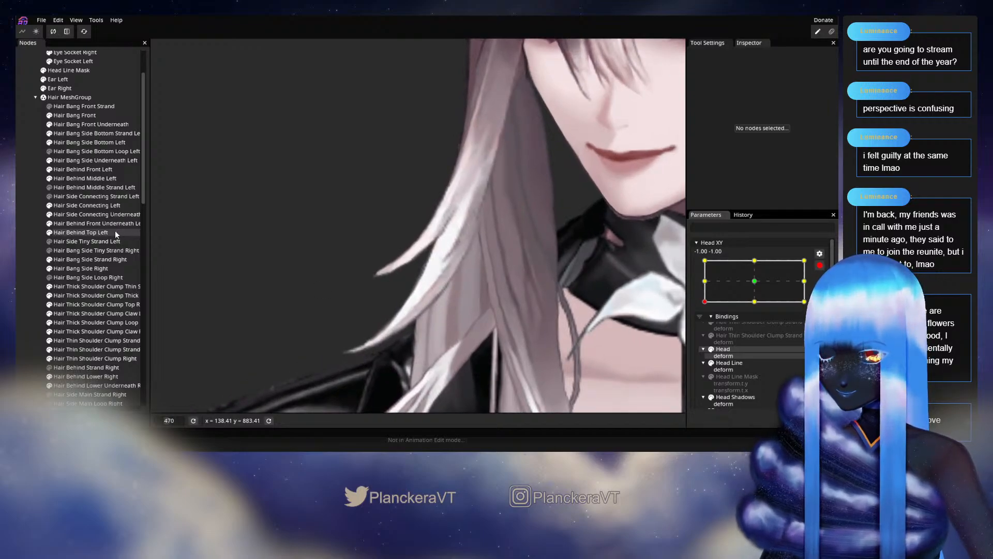
left_click(80, 268)
scroll(378, 302, "up", 3)
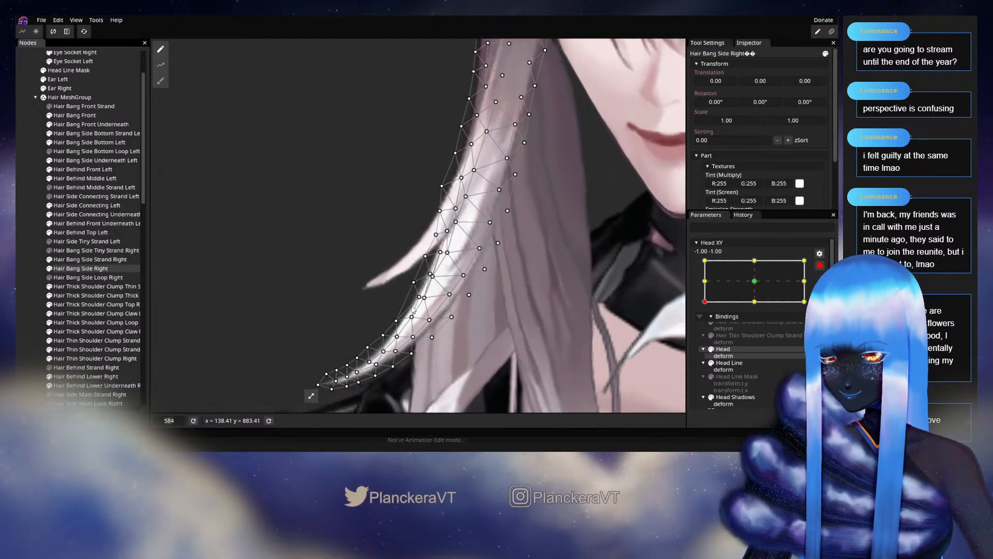
left_click(160, 81)
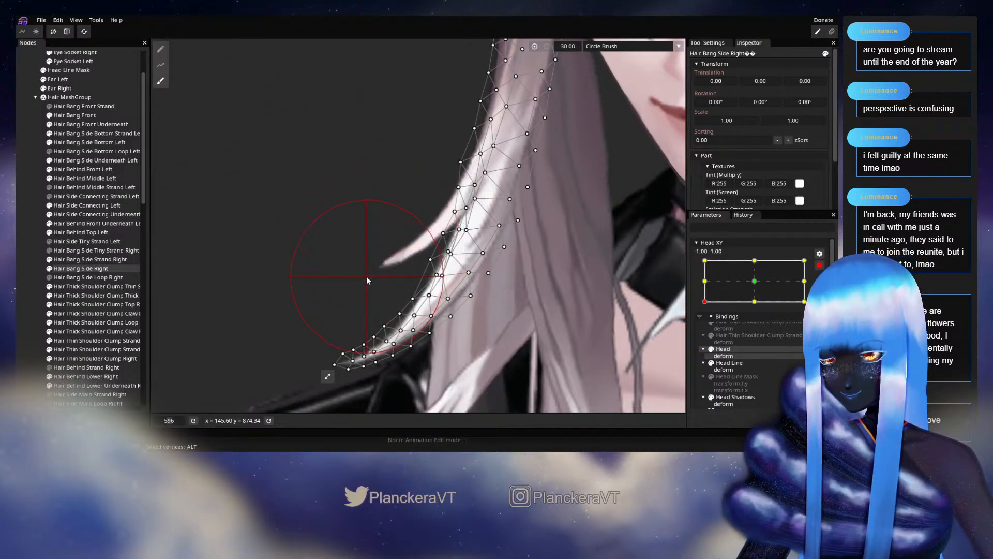
left_click(30, 221)
Step: Save the puppet, disarm Head XY and test the side bang's lower bend through the head motion, ending at -1.00, -1.00
scroll(584, 315, "down", 5)
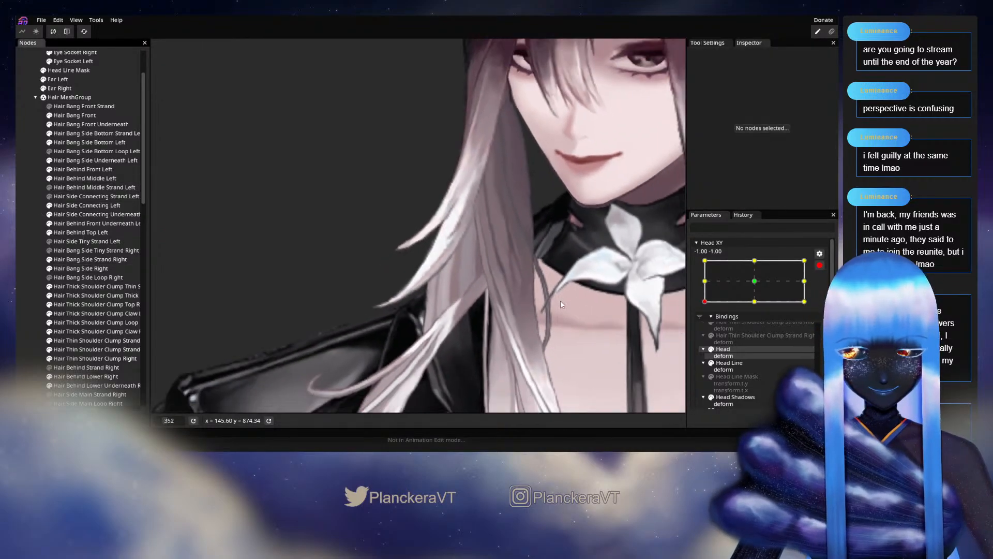
scroll(560, 300, "down", 6)
key("ctrl+s")
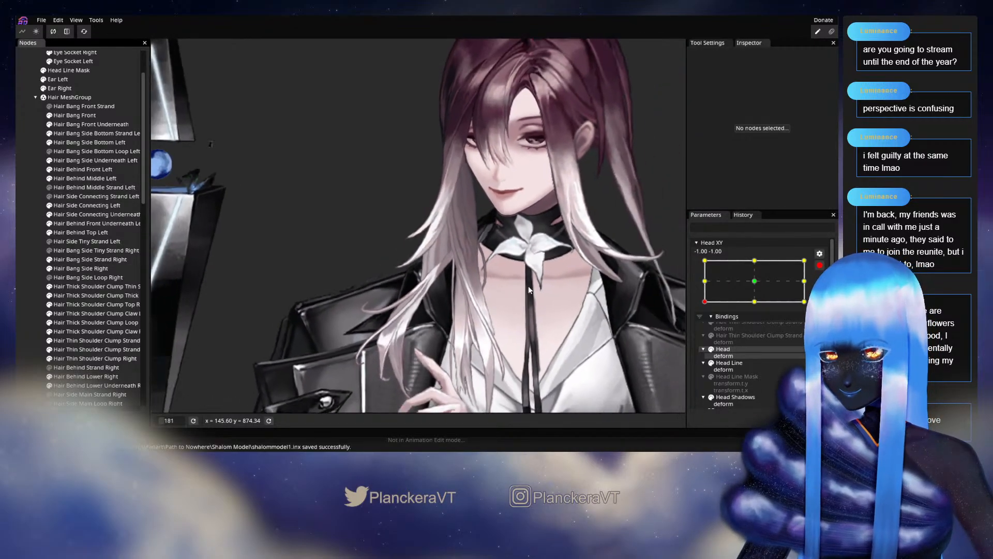
scroll(529, 285, "down", 4)
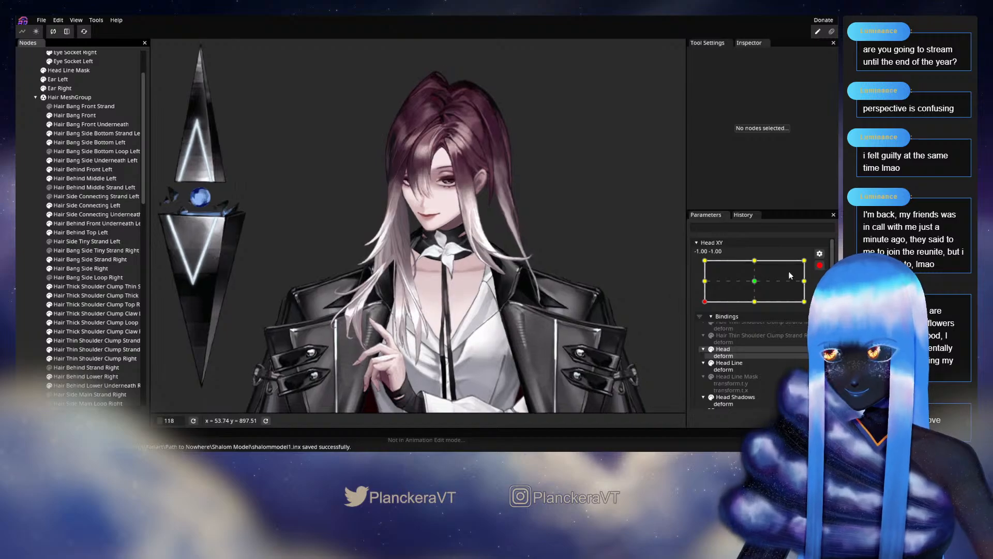
left_click(819, 264)
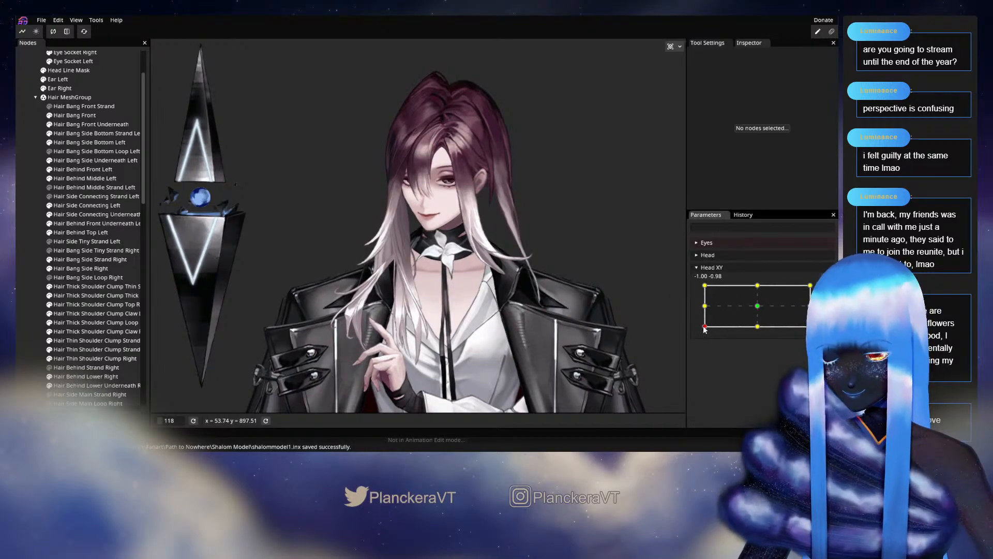
mouse_move(704, 329)
left_mouse_down()
mouse_move(759, 307)
mouse_move(696, 329)
left_mouse_up()
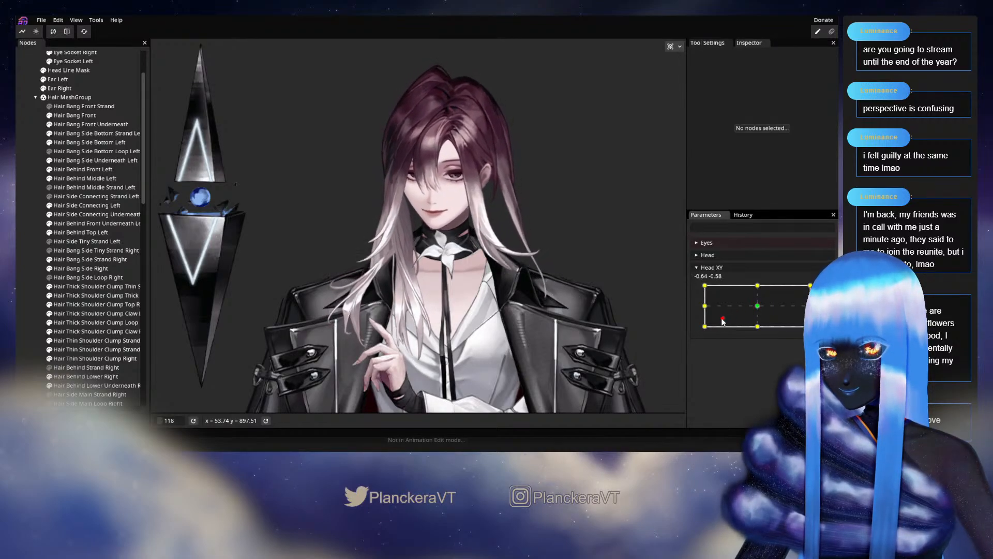
Step: Arm Head XY at -1.00, -1.00, nudge the Hair Bang Side Right vertices on the outer edge just above the tip, and deselect the mesh
scroll(642, 290, "up", 3)
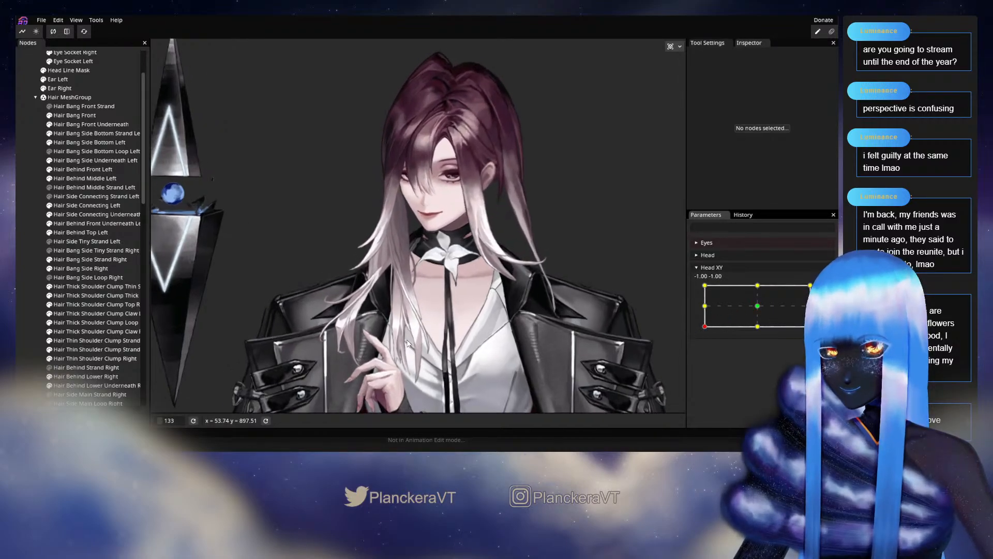
scroll(365, 327, "up", 6)
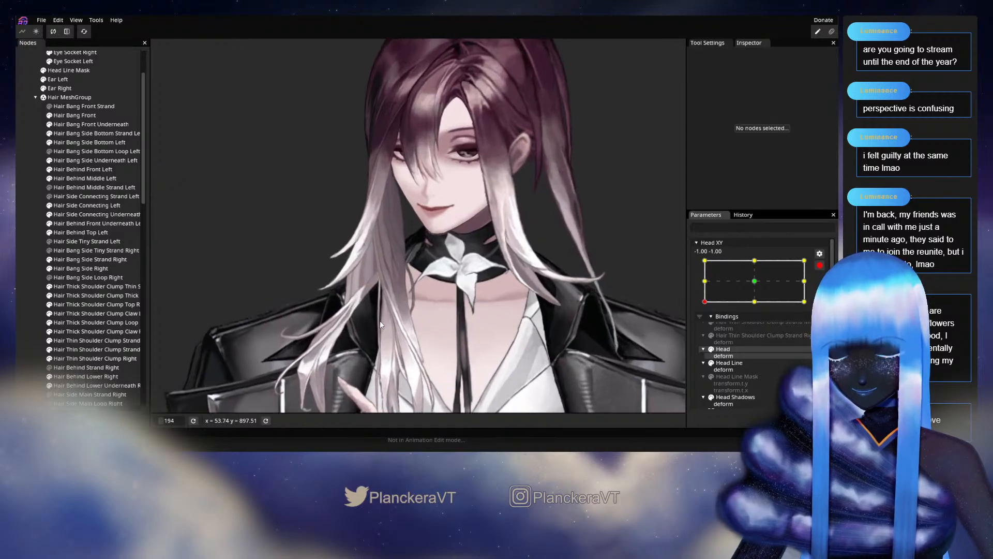
scroll(484, 303, "up", 6)
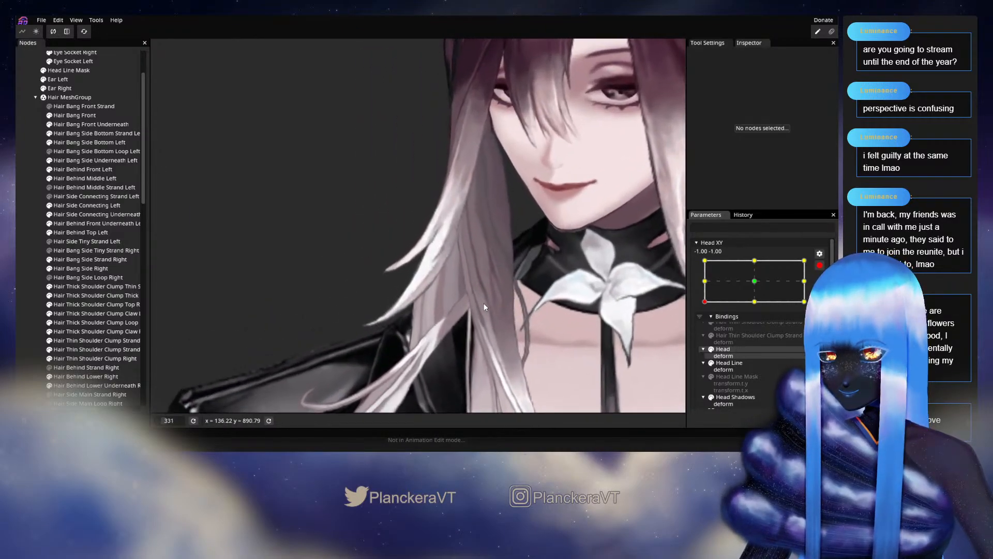
scroll(485, 299, "down", 1)
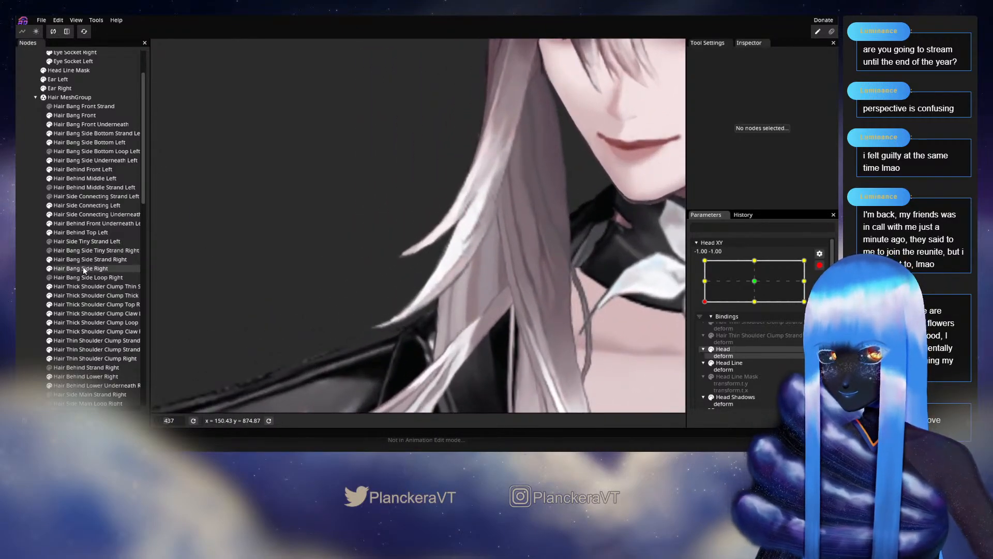
left_click(82, 268)
scroll(359, 303, "up", 2)
scroll(361, 305, "up", 3)
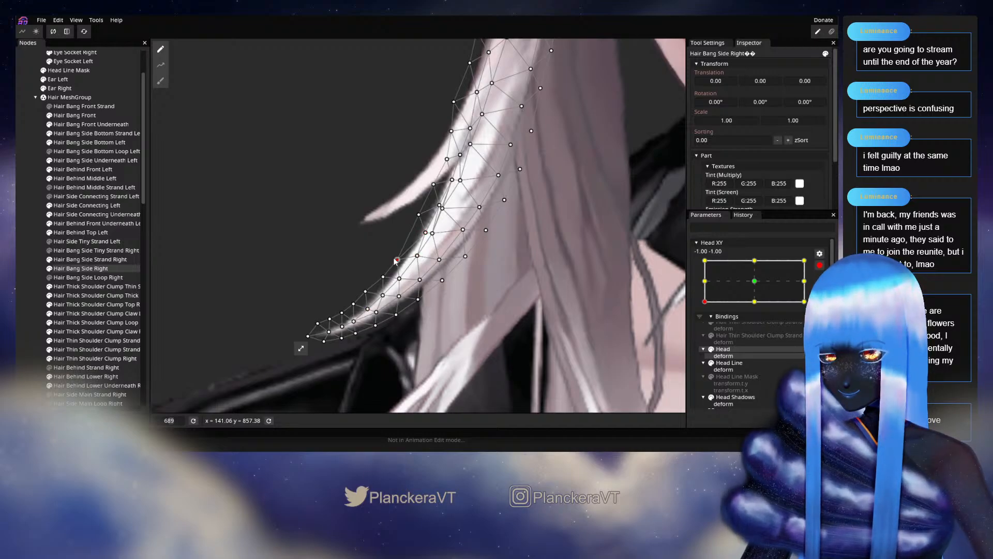
left_click(30, 255)
Step: Disarm Head XY and review the strand tip's outer edge through the head motion, returning the parameter to -1.00, -1.00
scroll(505, 285, "down", 6)
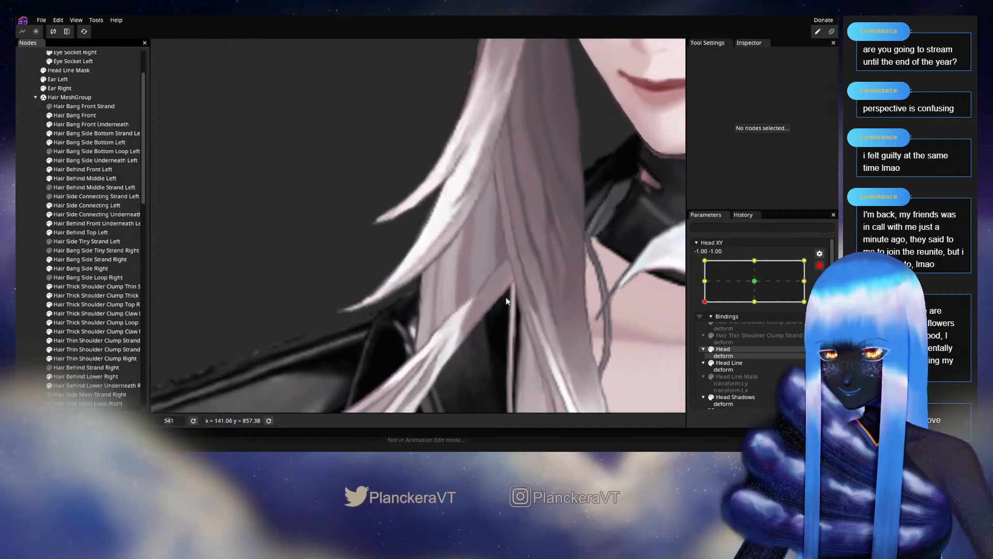
scroll(512, 298, "down", 6)
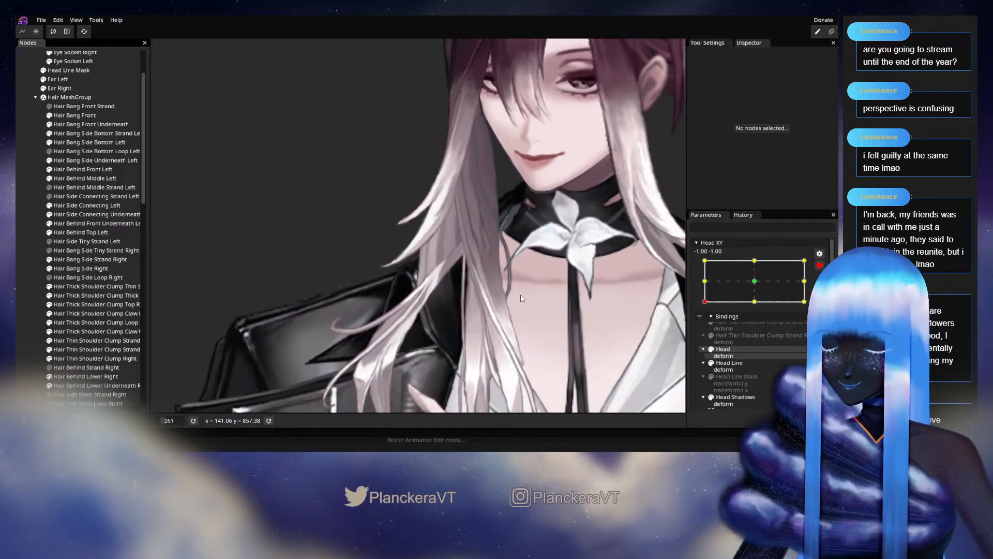
scroll(527, 291, "down", 4)
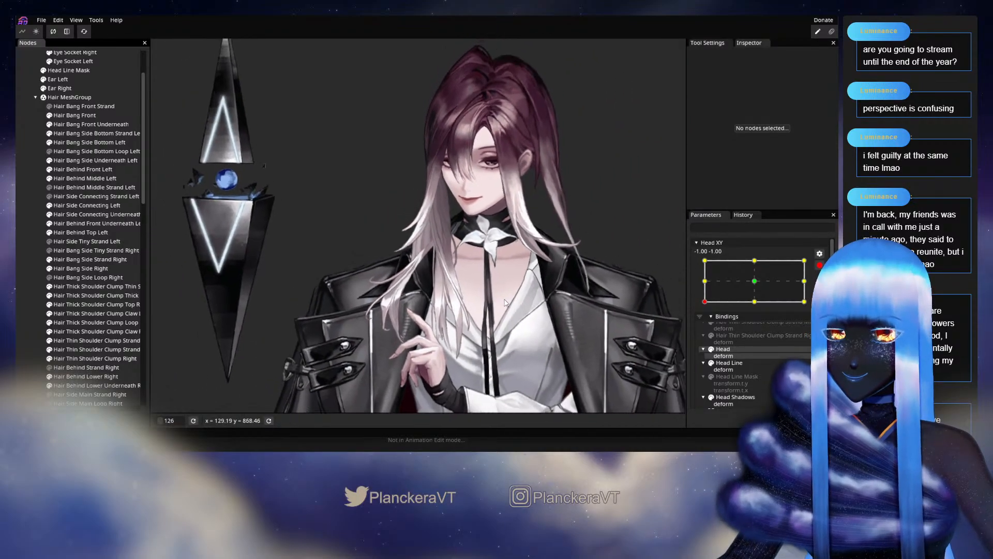
left_click(820, 265)
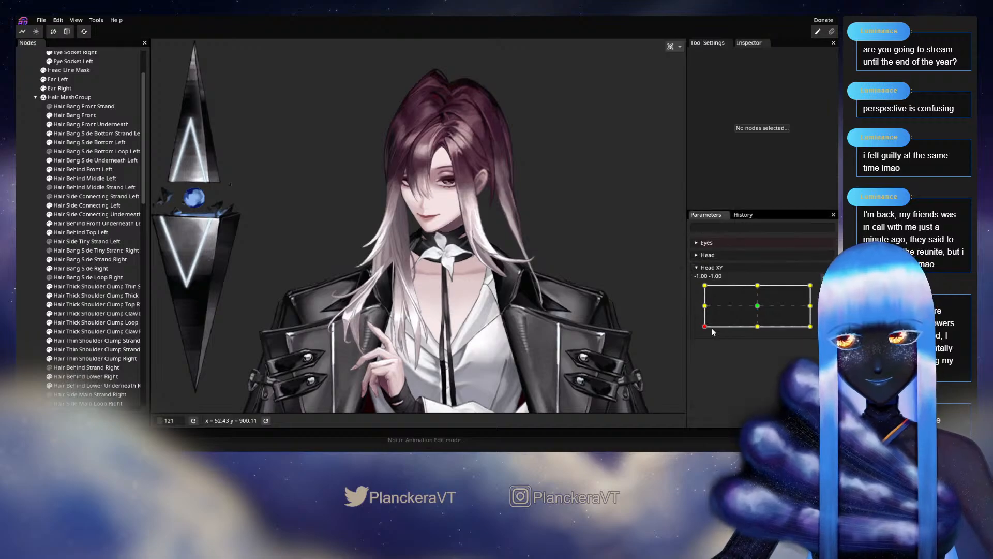
mouse_move(706, 327)
left_mouse_down()
mouse_move(758, 307)
mouse_move(696, 332)
left_mouse_up()
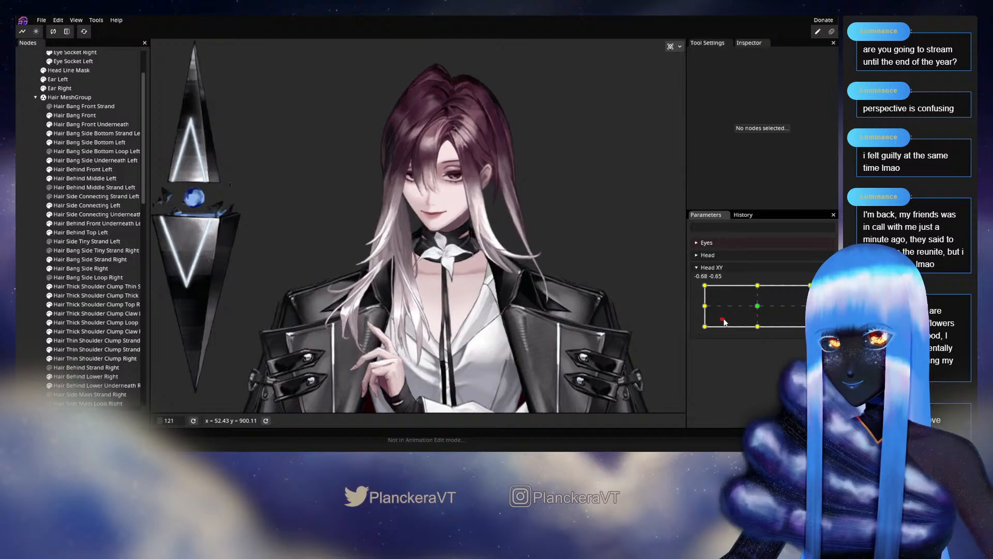
mouse_move(705, 327)
left_mouse_down()
mouse_move(759, 310)
mouse_move(694, 334)
left_mouse_up()
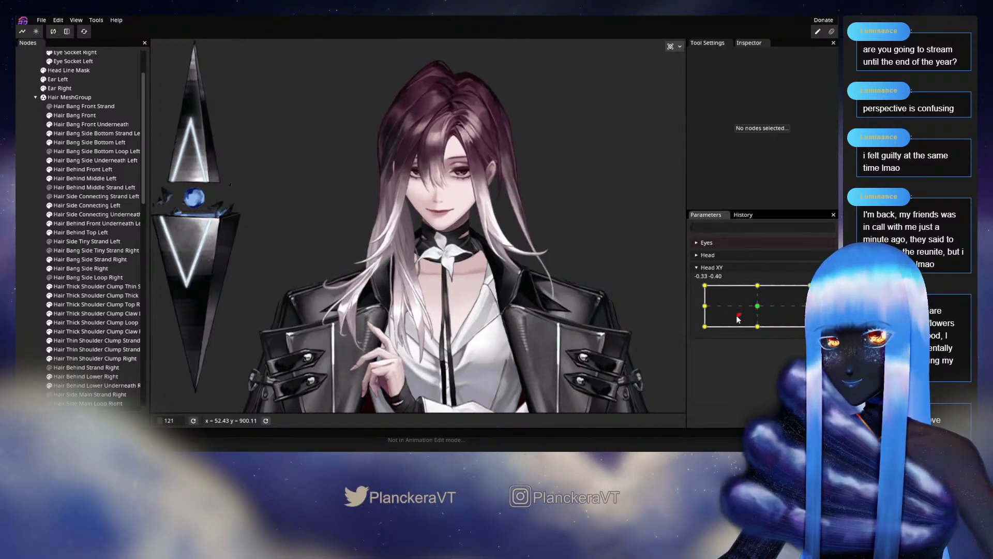
Step: Arm Head XY at -1.00, -1.00 and open the Hair Bang Side Right mesh for vertex editing
left_click(825, 290)
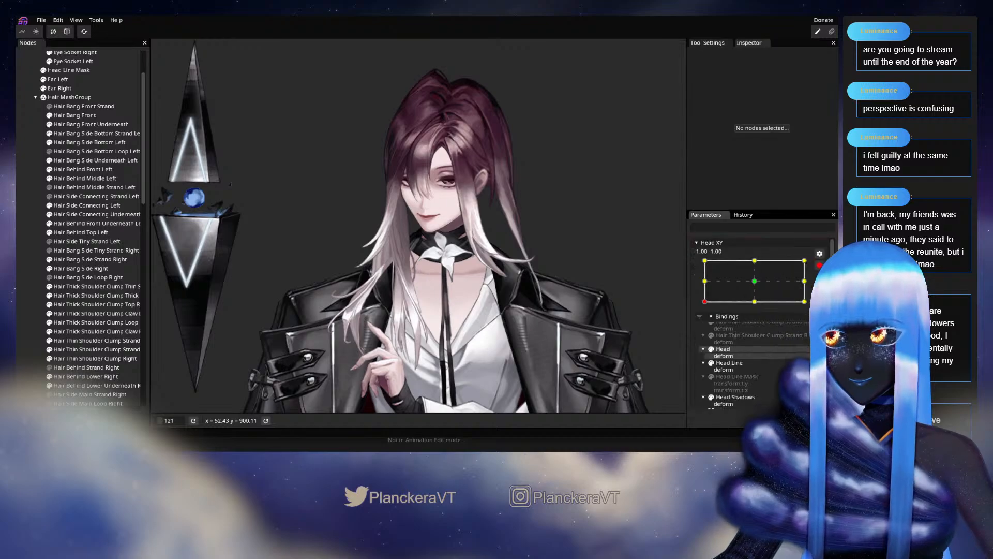
scroll(365, 306, "up", 5)
scroll(365, 305, "up", 8)
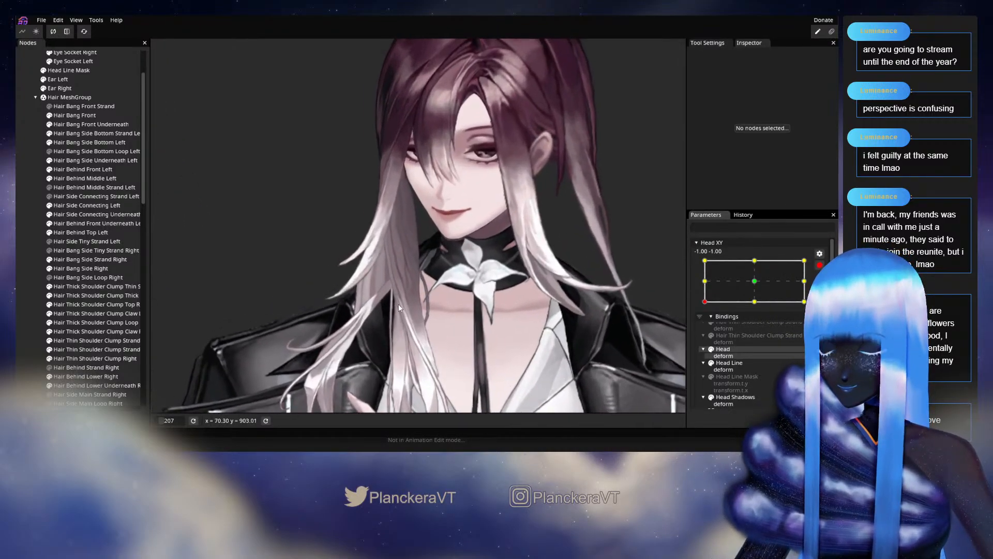
scroll(436, 309, "up", 5)
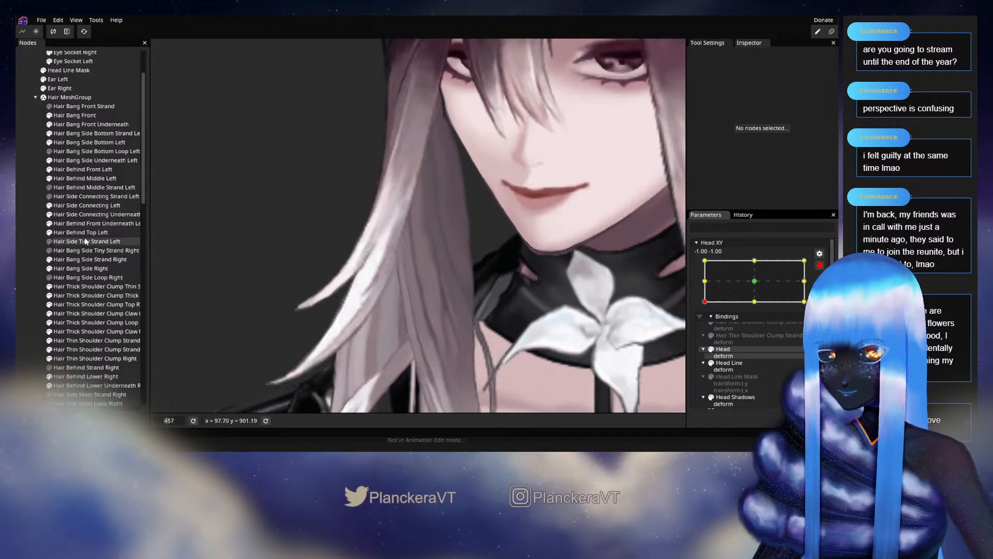
left_click(77, 268)
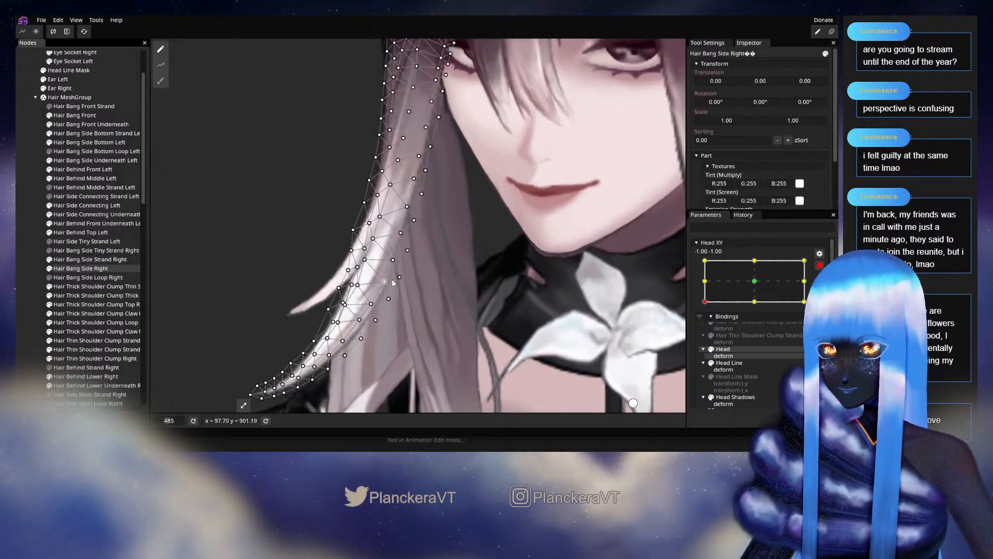
Step: Reposition the mesh vertices along the middle of Hair Bang Side Right for the Head XY keypoint -1.00, -1.00
scroll(452, 265, "up", 5)
scroll(451, 265, "up", 1)
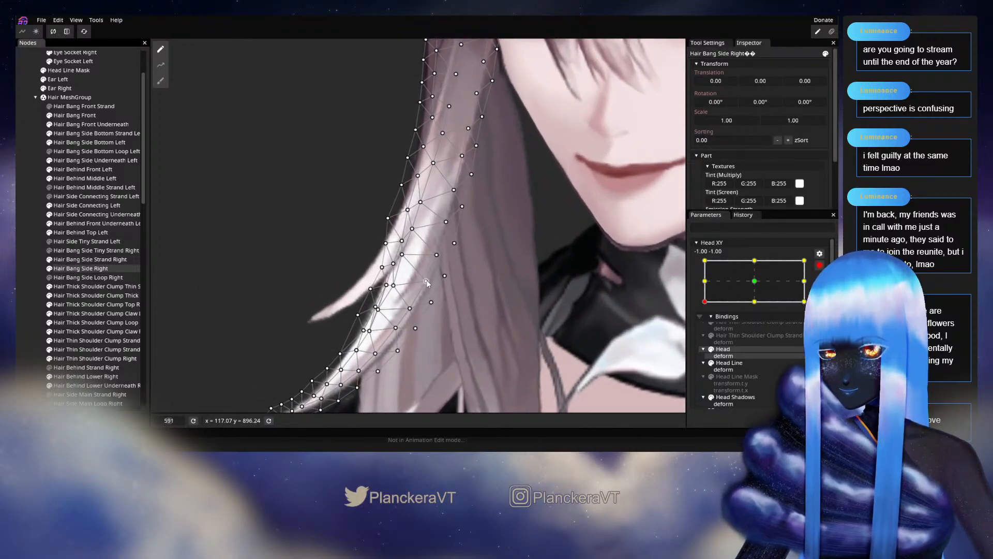
left_click(402, 254)
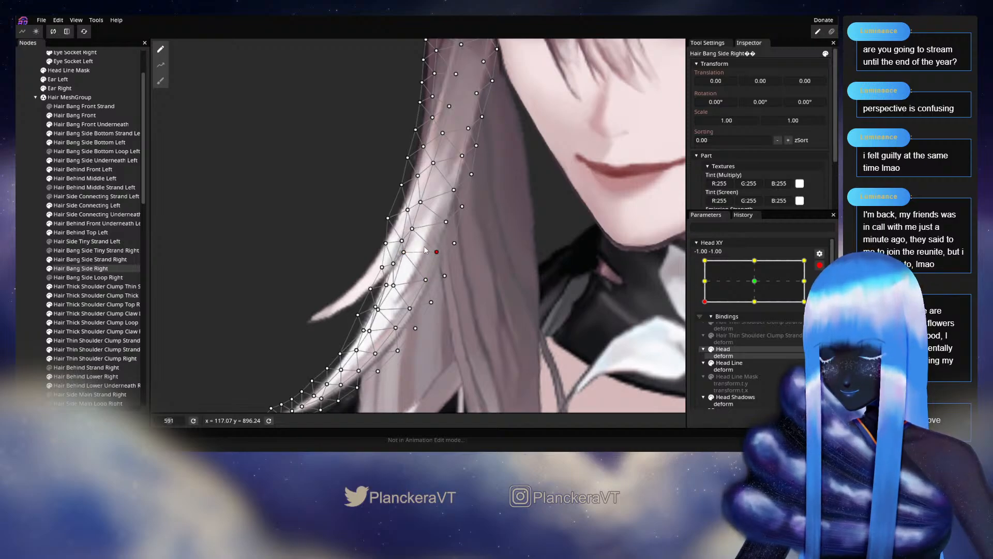
left_click(412, 228)
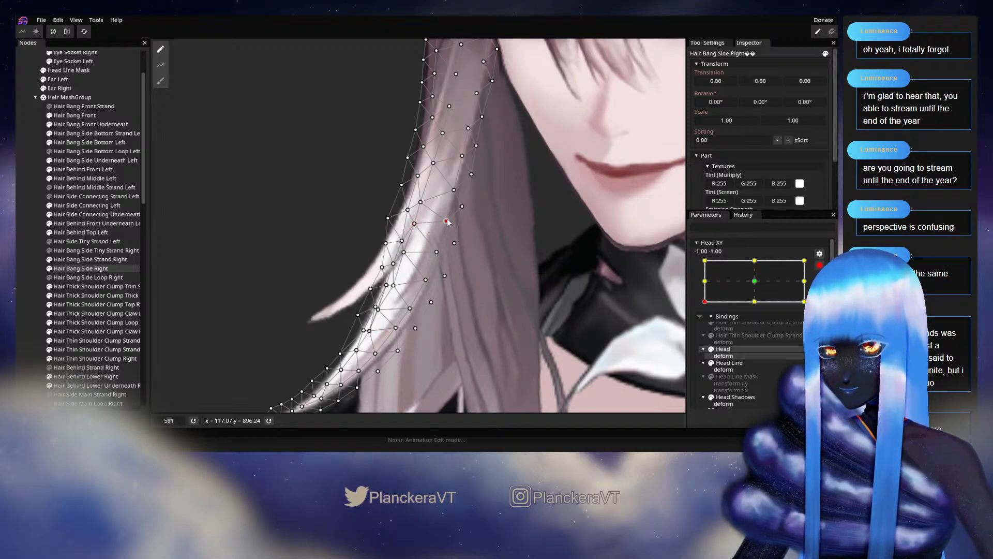
left_click_drag(421, 201, 421, 197)
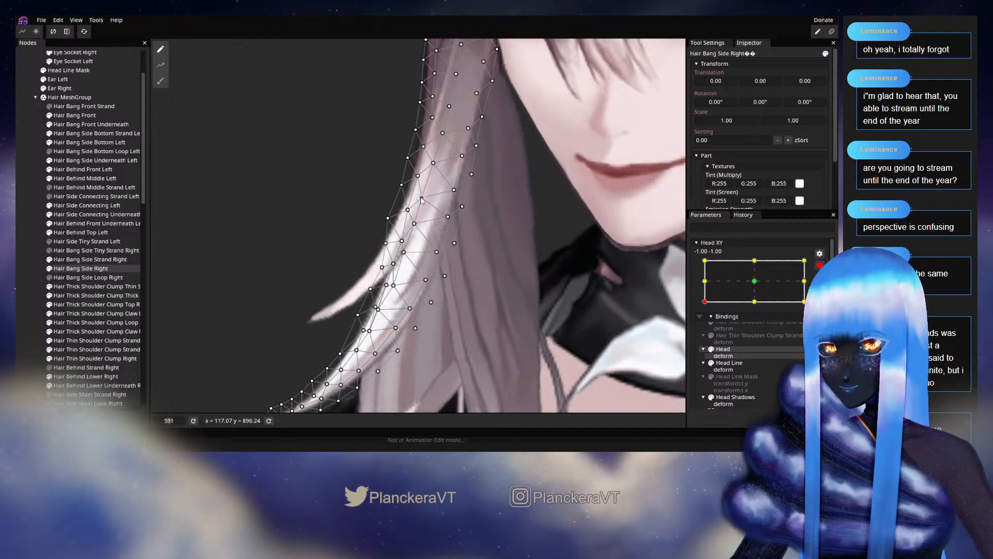
left_click(24, 215)
Step: Disarm Head XY and sweep the head between the -1.00, -1.00 corner and the centre to check the hair deformation
scroll(491, 274, "down", 5)
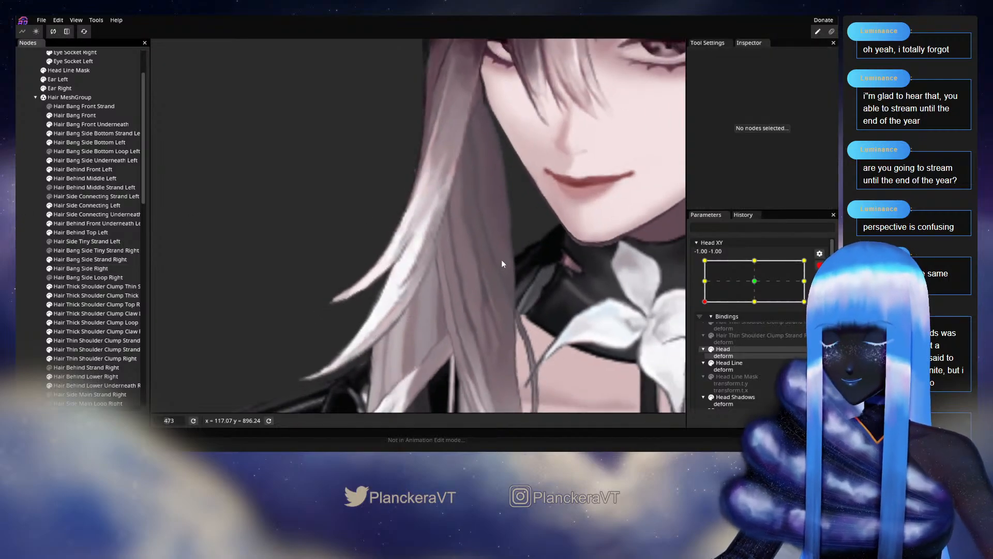
scroll(505, 260, "down", 5)
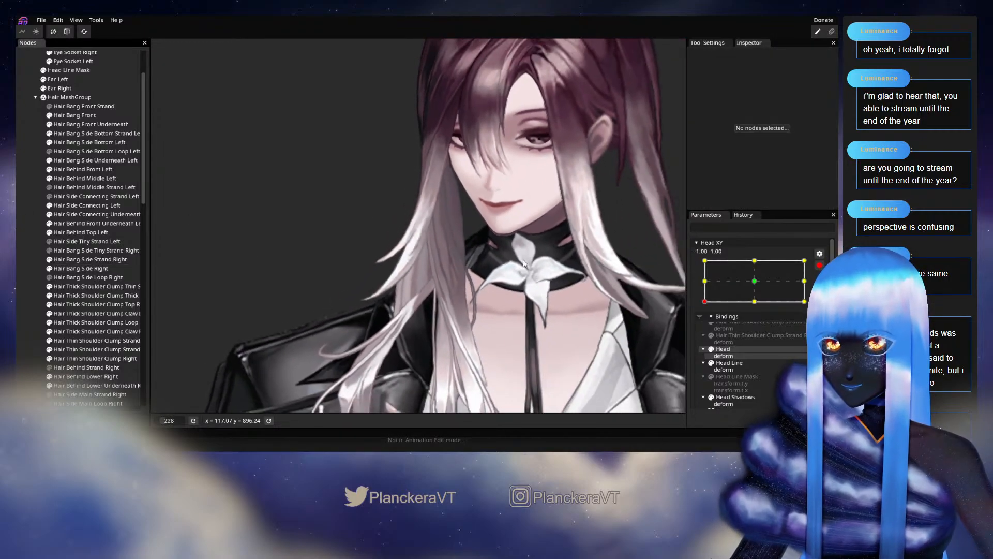
scroll(529, 265, "down", 3)
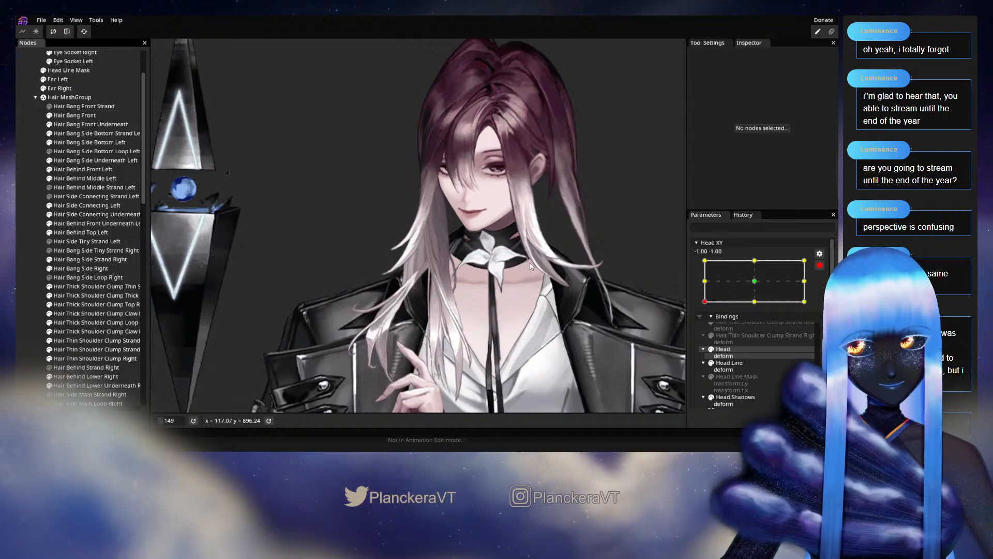
scroll(531, 266, "down", 1)
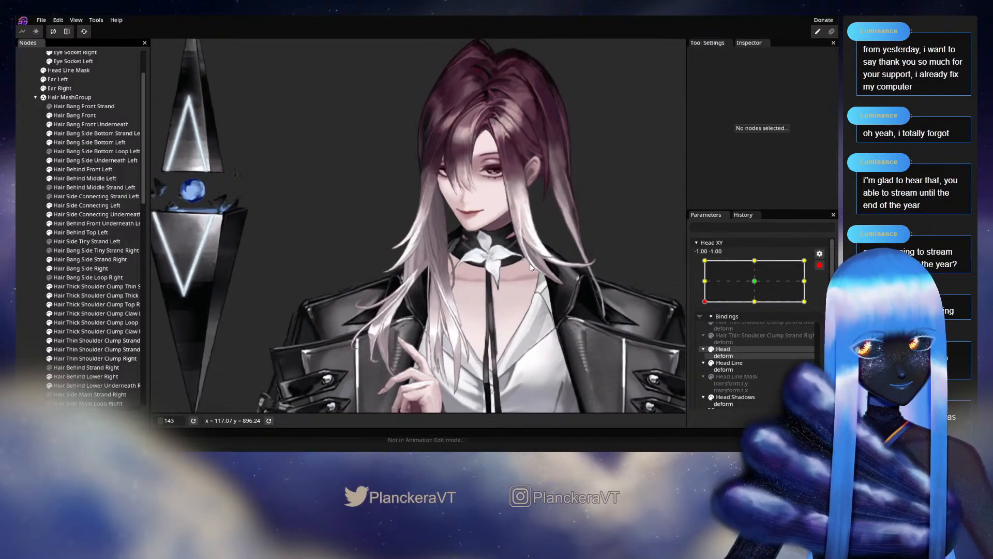
scroll(530, 263, "down", 4)
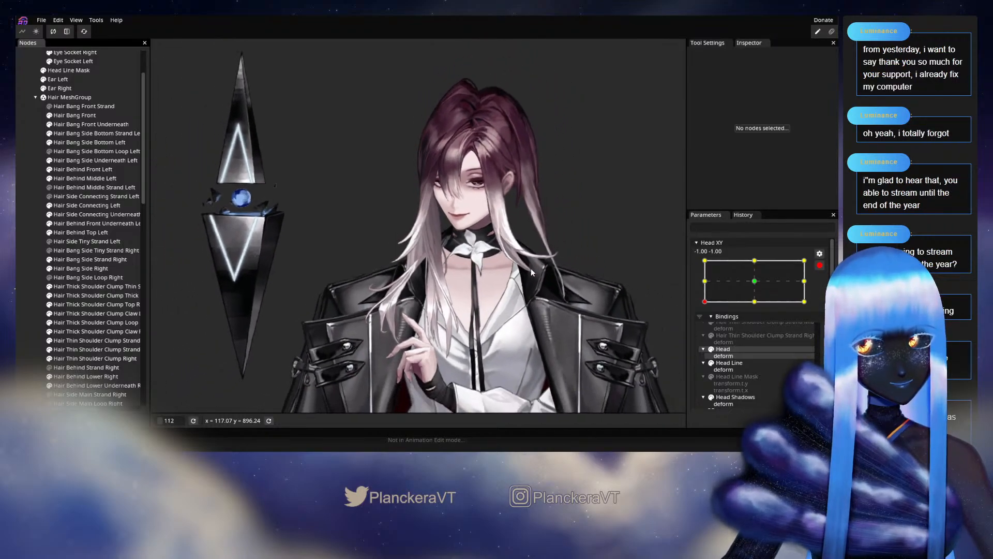
scroll(530, 268, "down", 2)
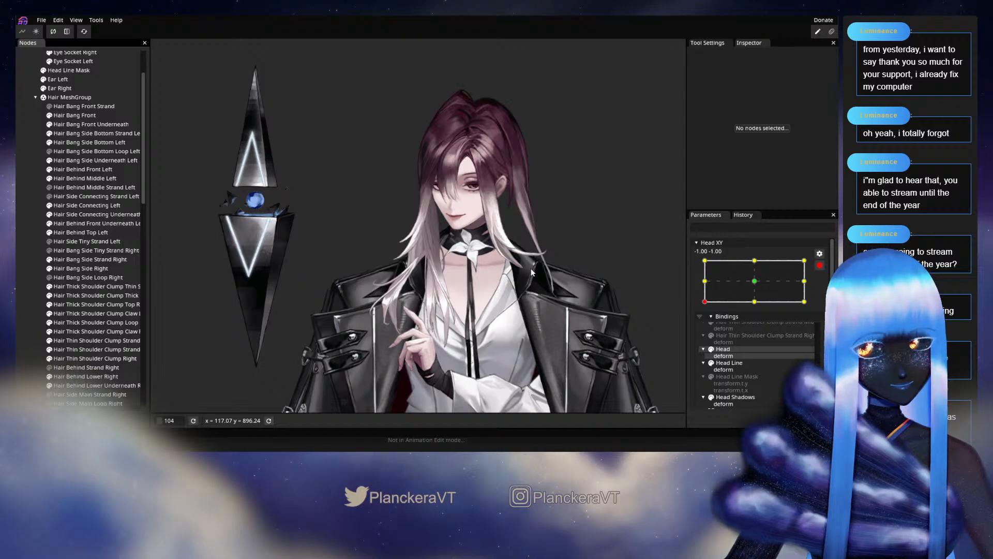
scroll(531, 268, "up", 3)
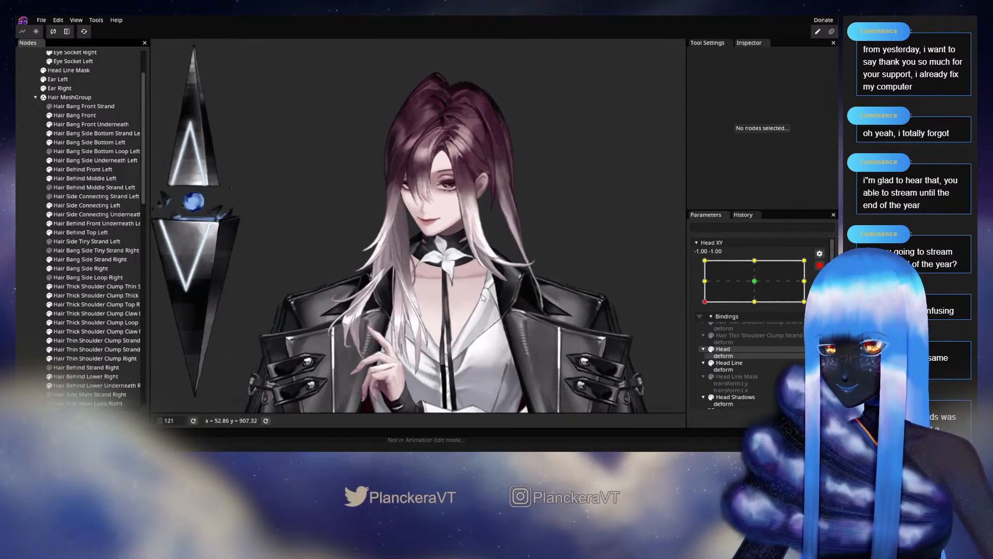
scroll(484, 296, "up", 2)
left_click(820, 266)
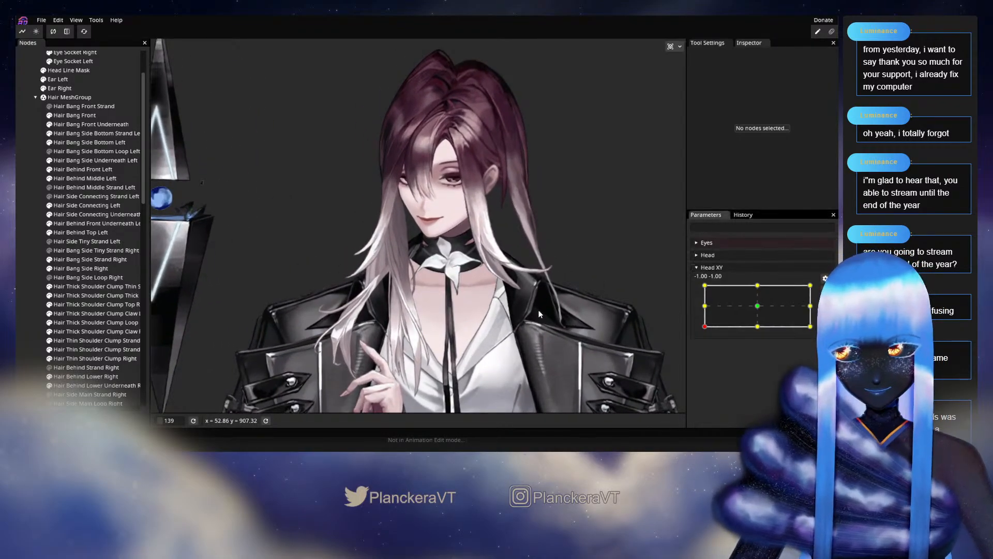
left_click_drag(477, 302, 498, 321)
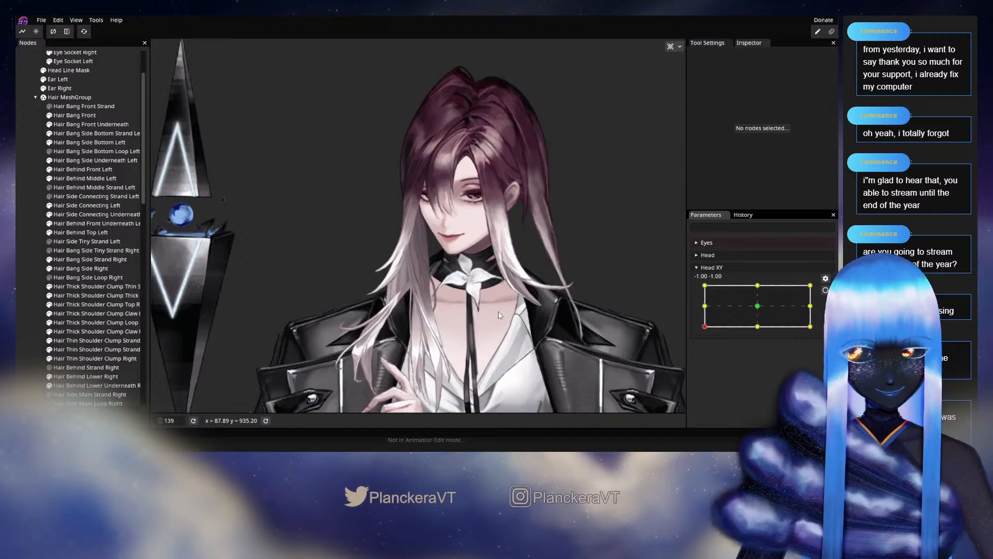
scroll(499, 313, "up", 1)
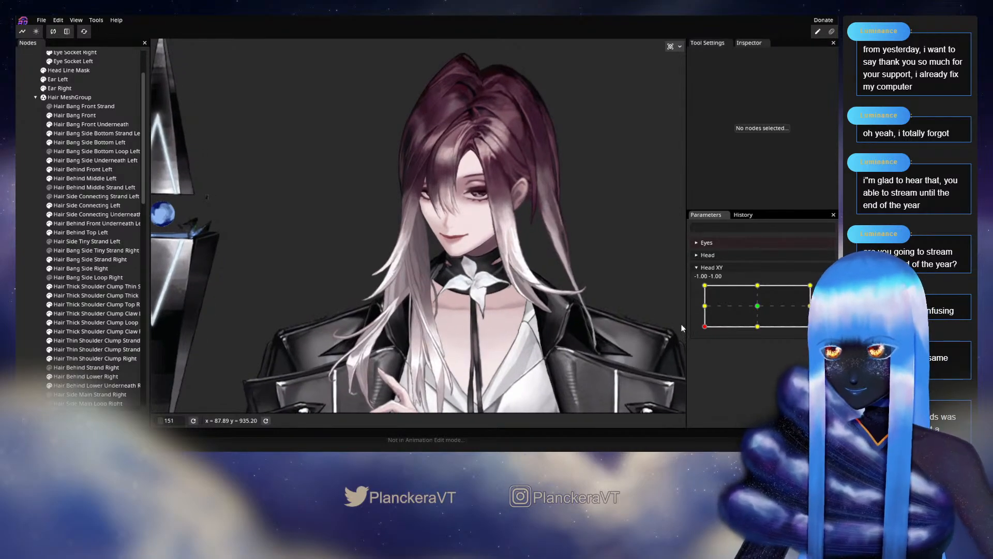
mouse_move(705, 328)
left_mouse_down()
mouse_move(759, 306)
mouse_move(697, 333)
left_mouse_up()
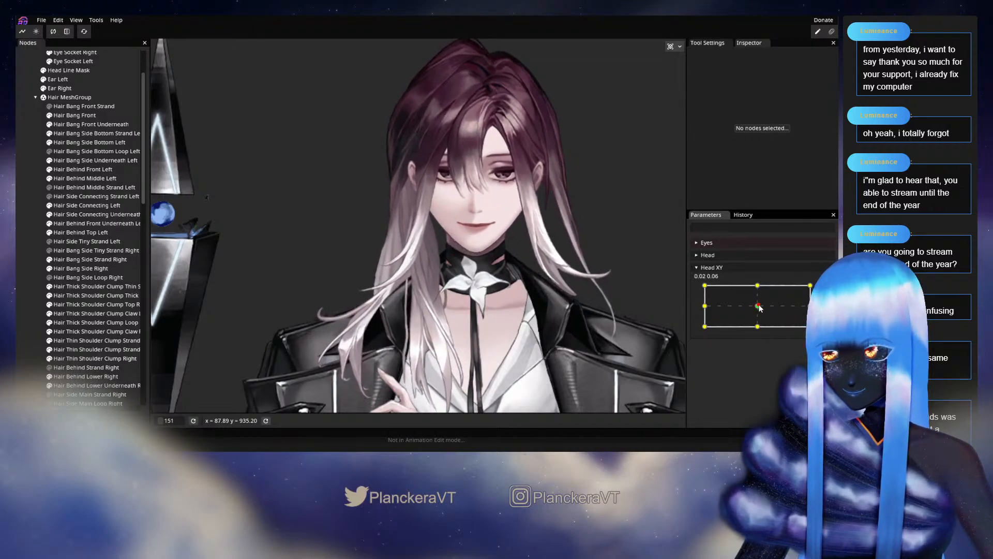
Step: Re-arm Head XY at -1.00, -1.00 and adjust the Hair Bang Side Right mesh near where the lower strands split
left_click(825, 290)
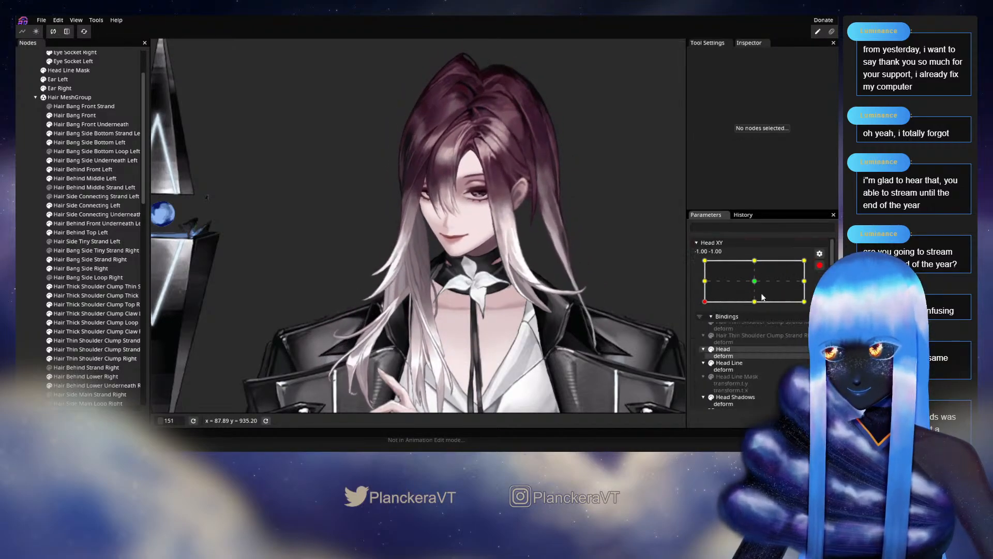
scroll(388, 318, "up", 5)
scroll(391, 318, "up", 5)
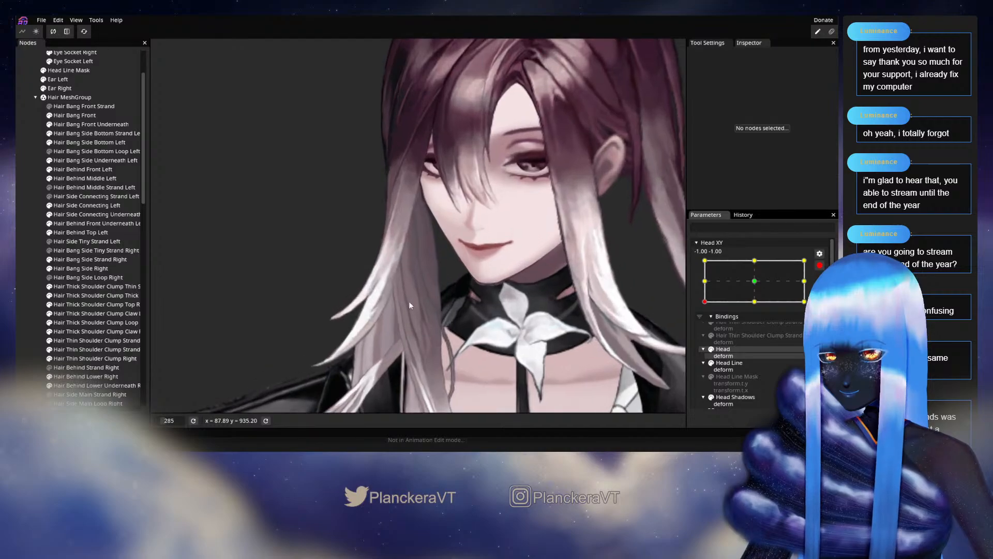
scroll(466, 280, "up", 1)
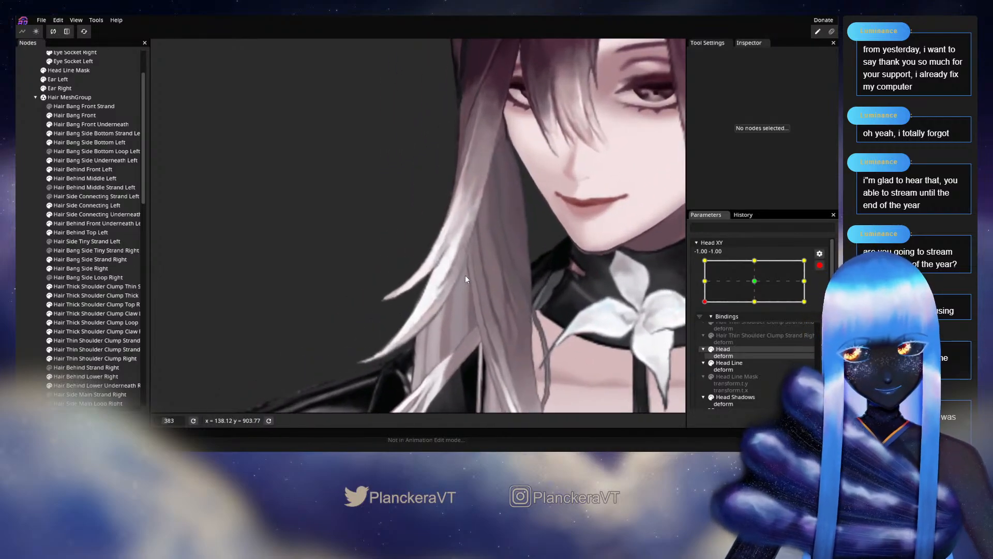
scroll(466, 274, "up", 3)
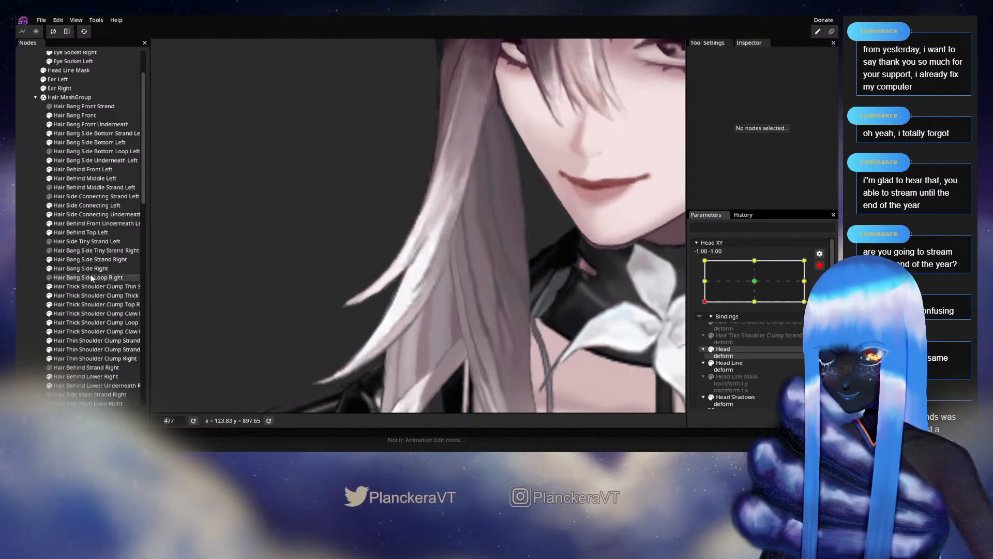
left_click(79, 270)
scroll(441, 286, "up", 3)
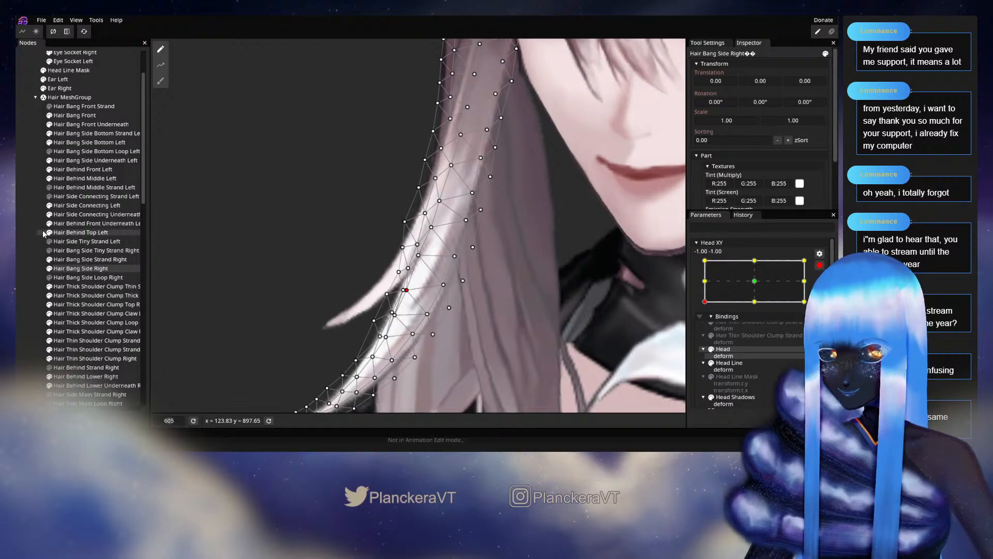
left_click(461, 299)
Step: Disarm Head XY and move the head out of the -1.00, -1.00 corner and back to check the side bang
scroll(505, 313, "down", 5)
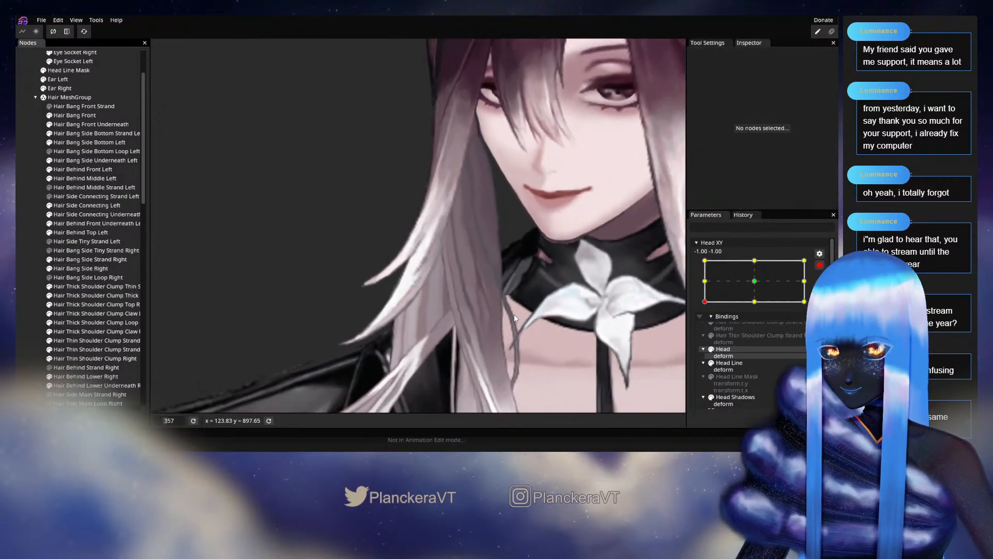
scroll(514, 316, "down", 5)
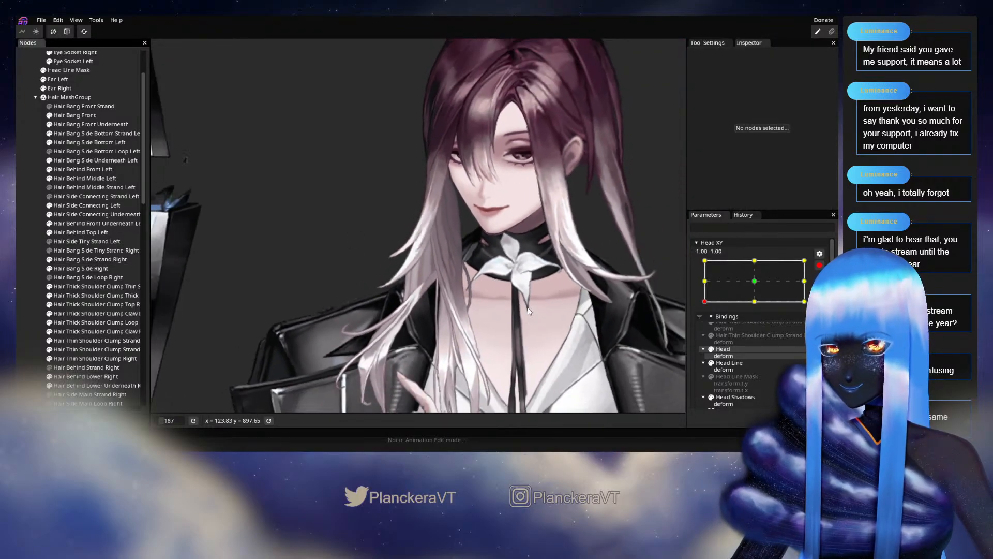
scroll(529, 310, "down", 3)
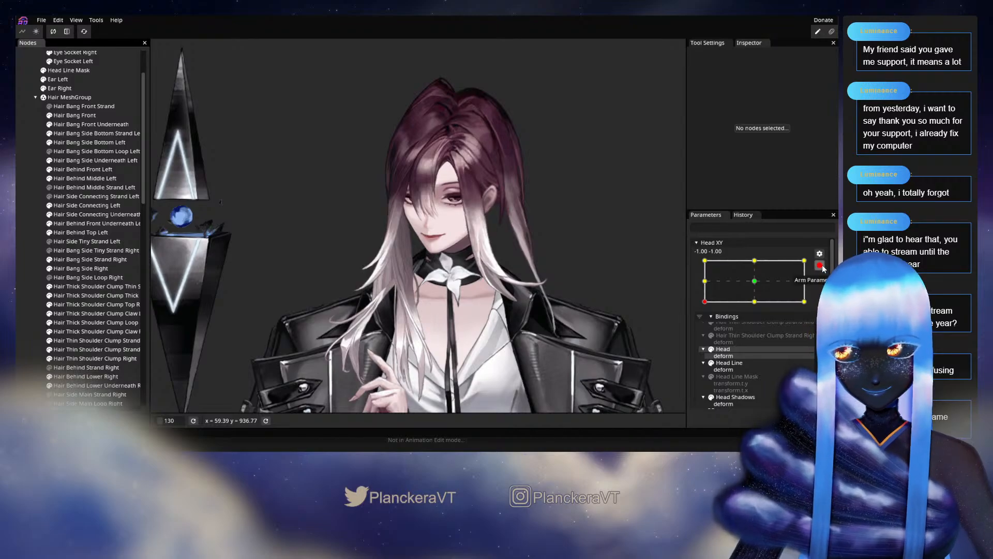
left_click(820, 265)
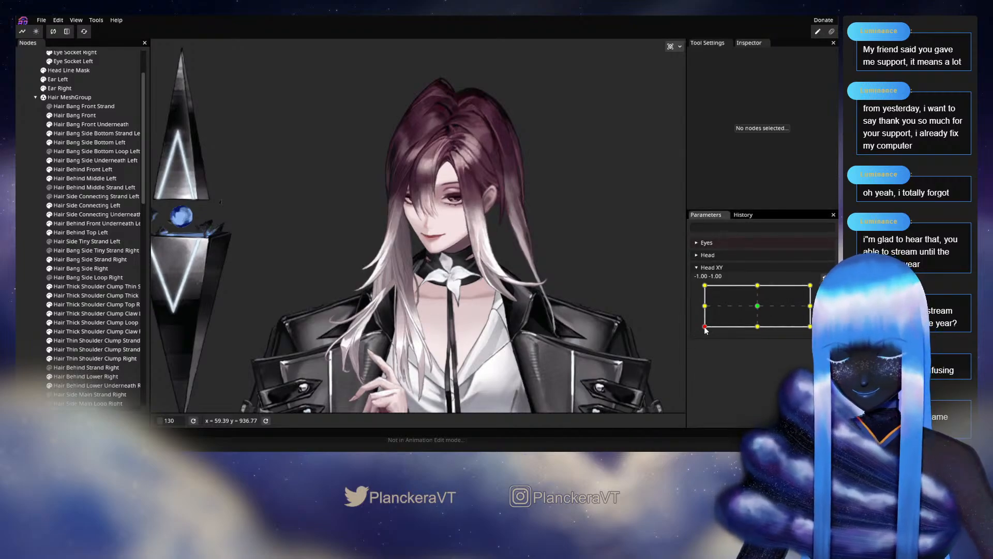
mouse_move(705, 330)
left_mouse_down()
mouse_move(755, 311)
mouse_move(703, 334)
left_mouse_up()
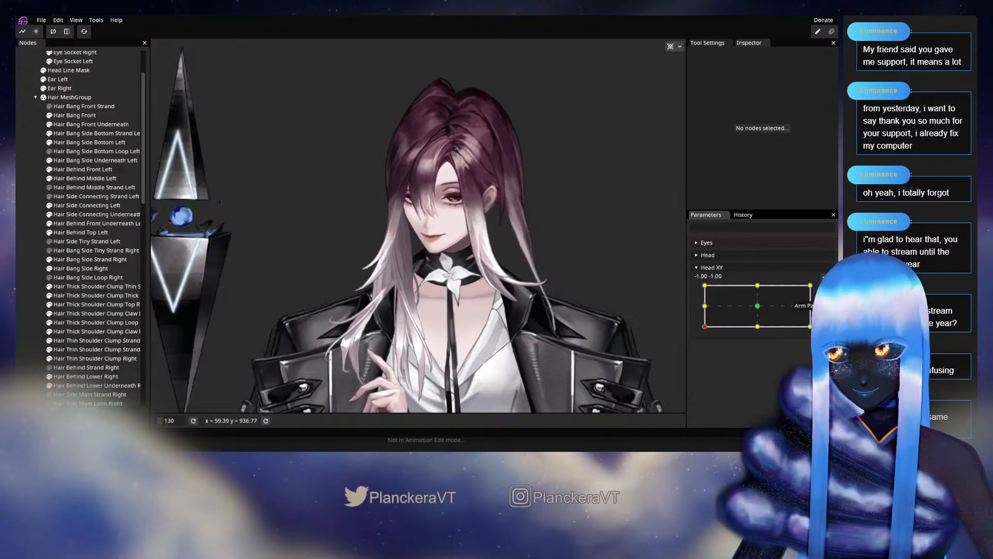
Step: Arm Head XY at -1.00, -1.00 again and nudge the inner vertices of Hair Bang Side Right outward, away from the face
left_click(825, 289)
scroll(338, 320, "up", 5)
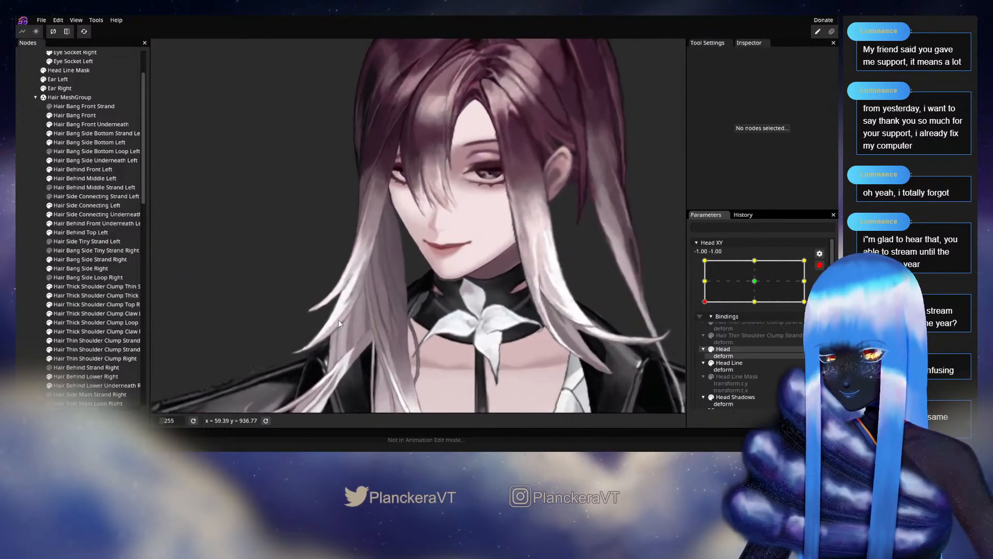
scroll(427, 274, "up", 4)
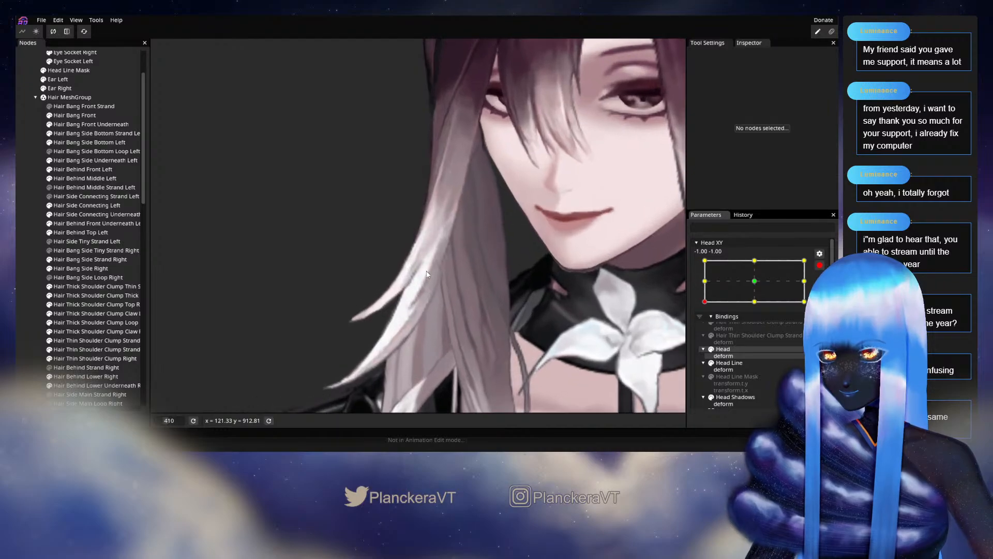
scroll(426, 274, "up", 1)
left_click(89, 268)
scroll(451, 259, "up", 3)
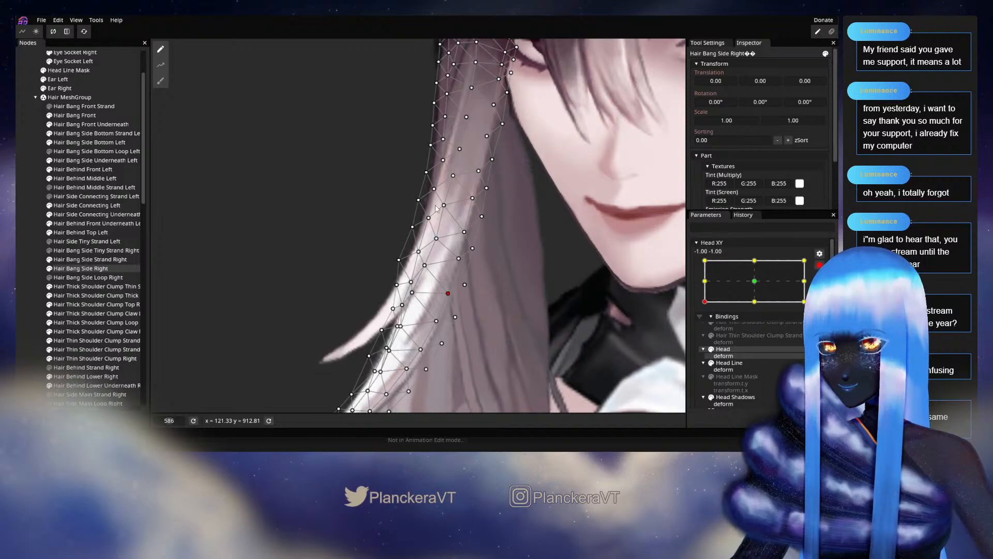
left_click_drag(446, 206, 441, 206)
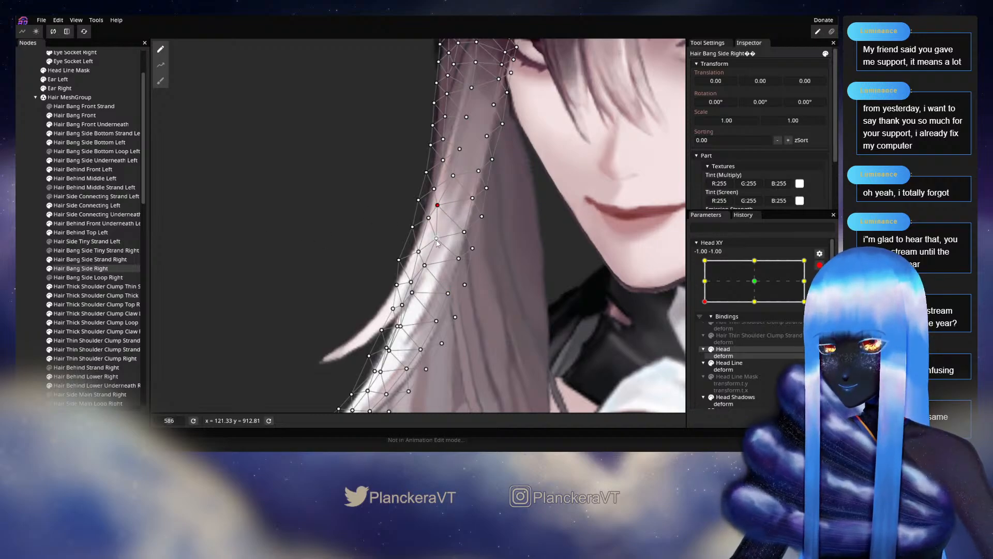
left_click_drag(436, 238, 433, 238)
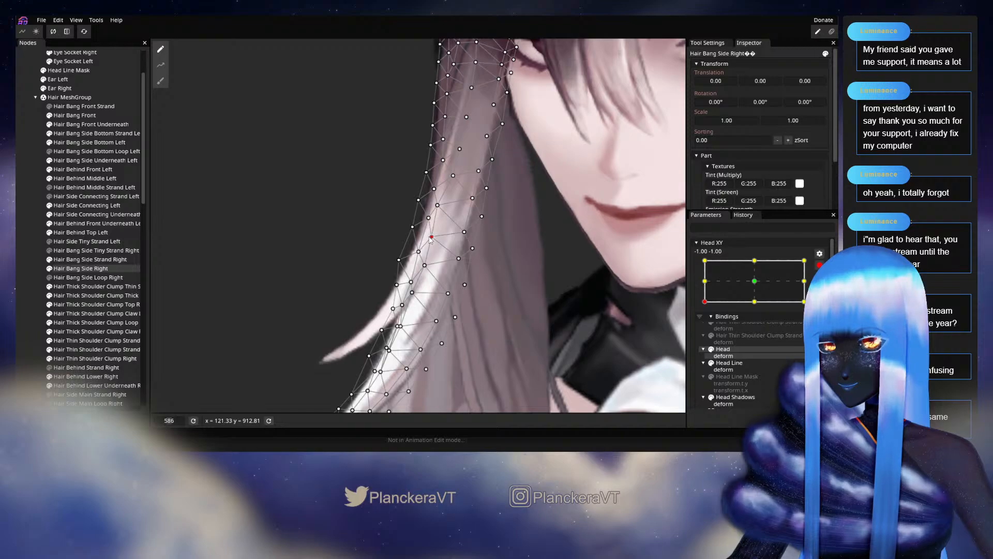
left_click(34, 231)
Step: Disarm Head XY, move it to the -1.00, 0.00 keypoint and arm it there for editing the hair
scroll(514, 302, "down", 6)
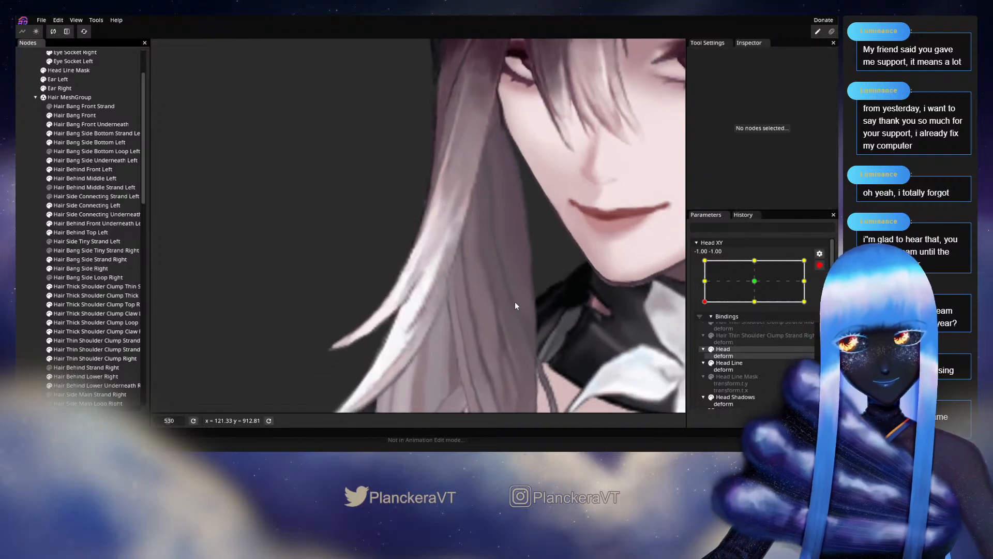
scroll(504, 311, "down", 6)
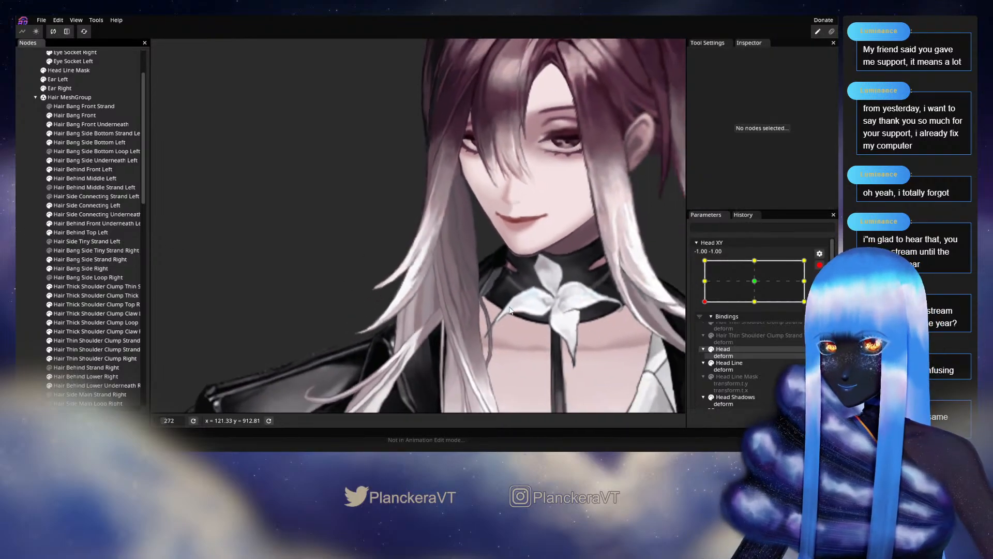
scroll(443, 243, "down", 3)
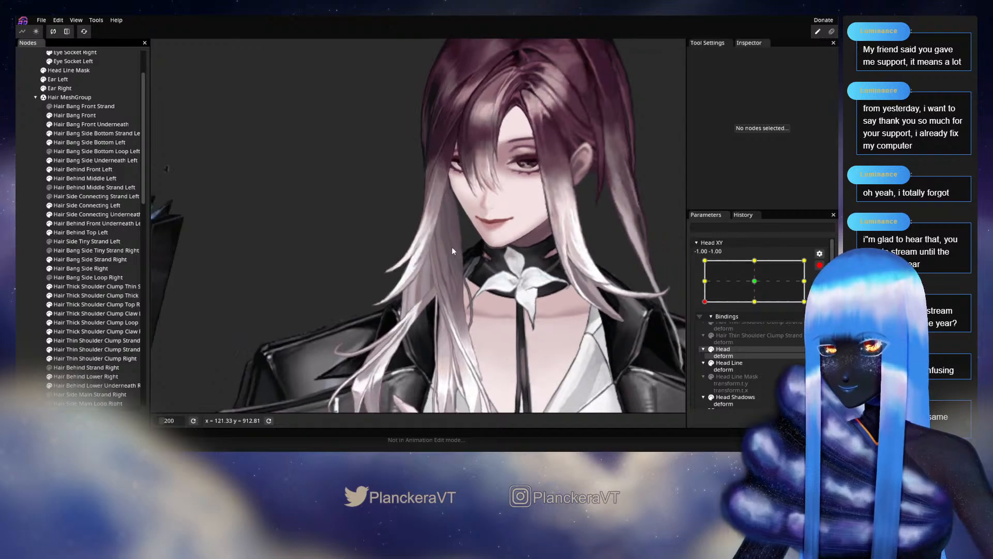
left_click(819, 266)
left_click_drag(712, 330, 702, 305)
left_click(824, 290)
scroll(396, 294, "up", 5)
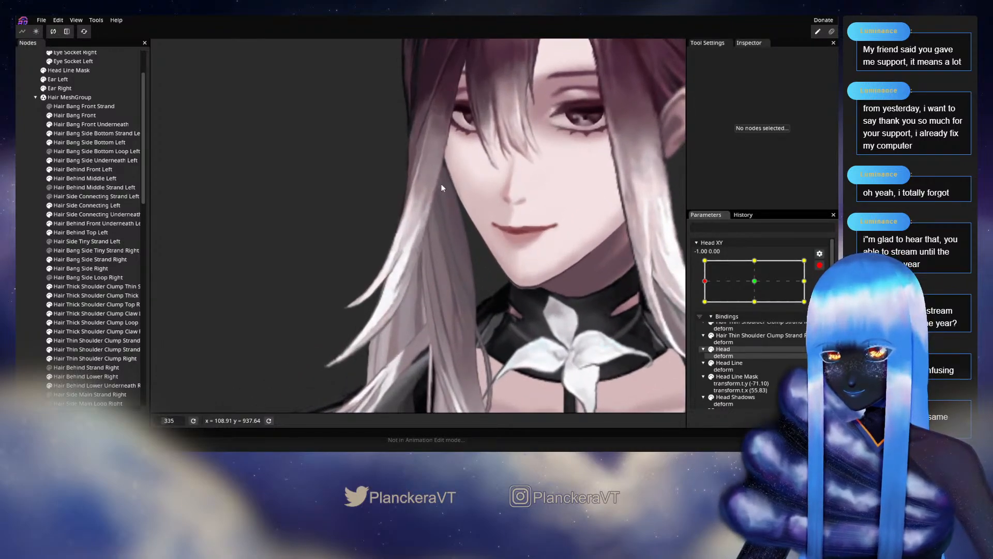
scroll(443, 188, "up", 2)
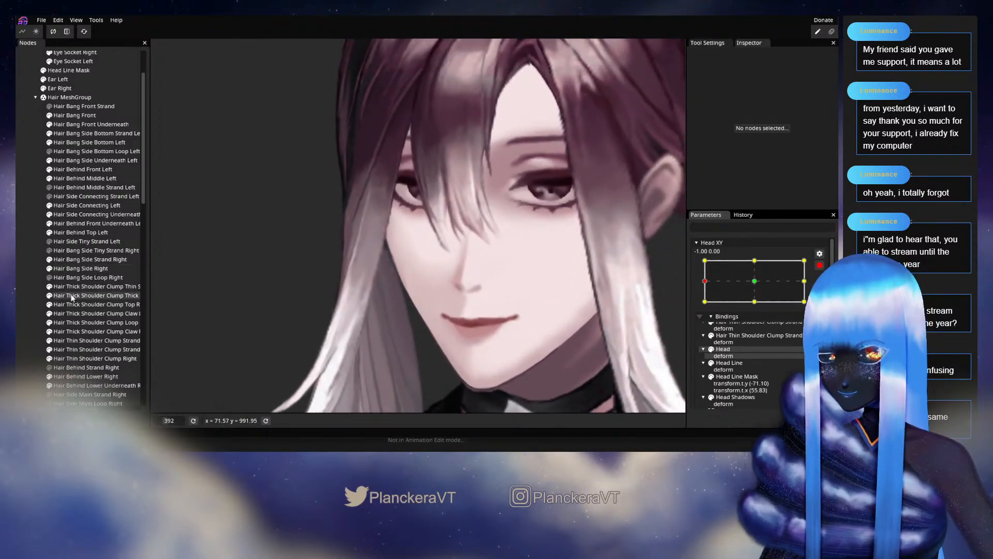
Step: Select Hair Thick Shoulder Clump Top Right and reposition the vertices at its upper tip and along the edge facing the cheek
left_click(81, 304)
scroll(267, 279, "up", 2)
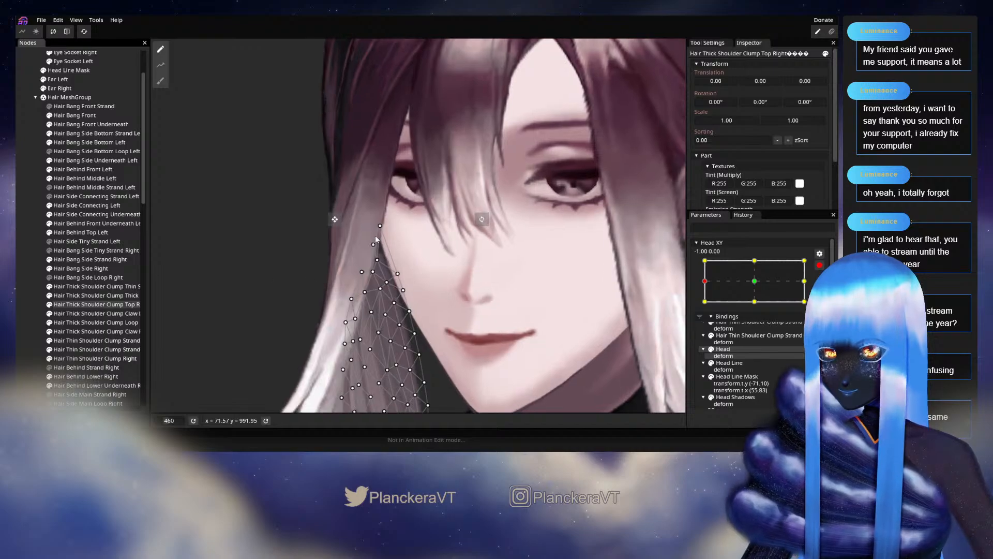
mouse_move(384, 225)
left_mouse_down()
mouse_move(370, 245)
mouse_move(385, 221)
left_mouse_up()
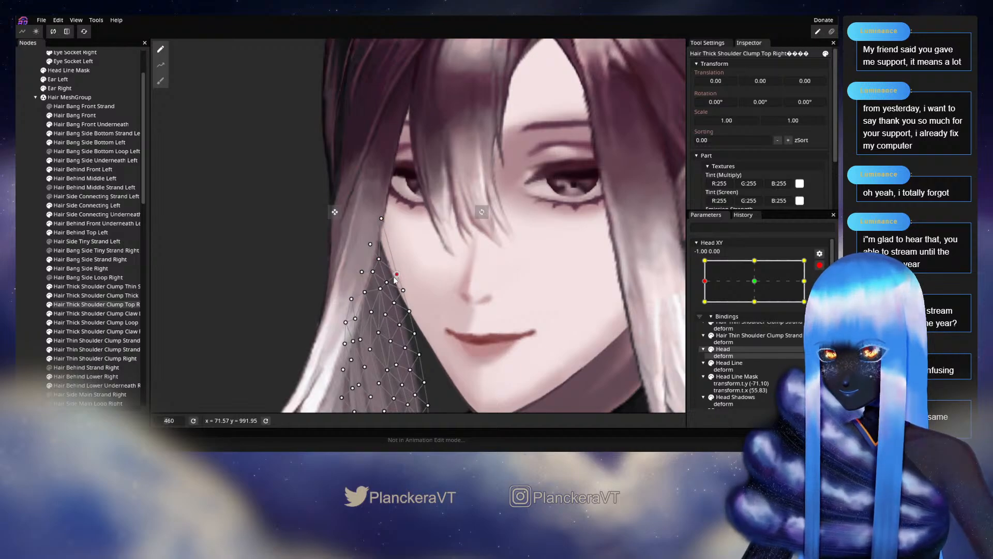
left_click_drag(394, 276, 408, 245)
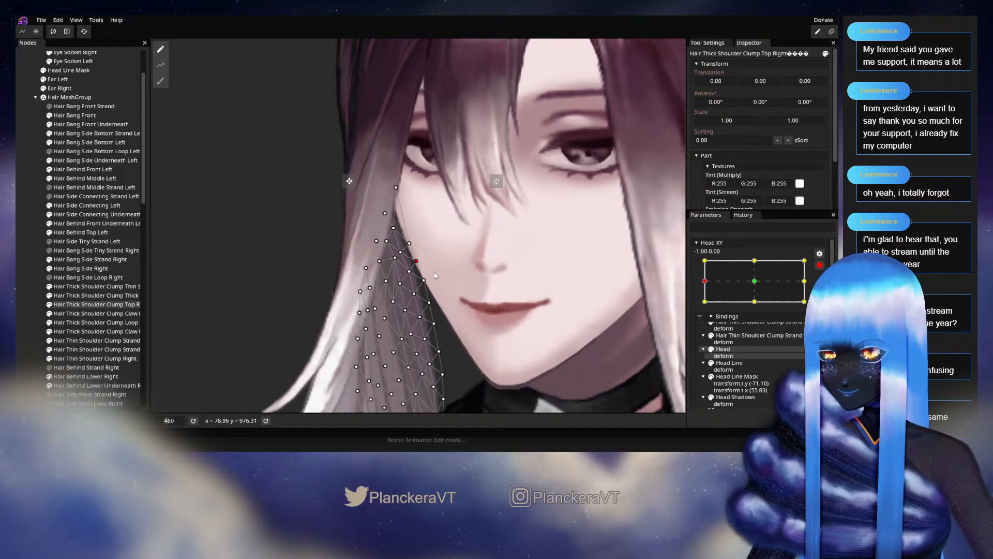
left_click_drag(435, 293, 445, 231)
scroll(396, 259, "up", 3)
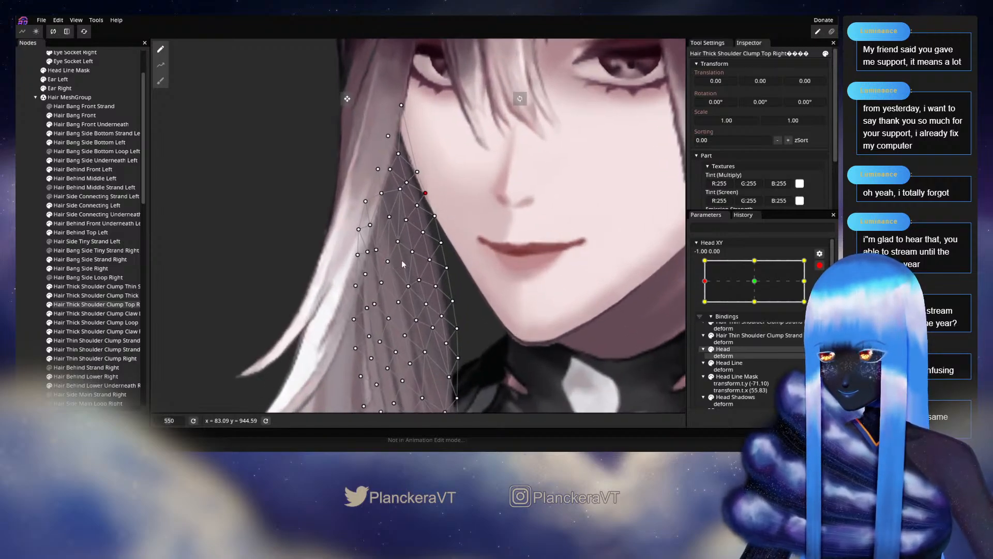
Step: Nudge the interior vertices in the upper half of Hair Thick Shoulder Clump Top Right to smooth the strands beside the jaw
scroll(395, 264, "up", 1)
left_click_drag(393, 171, 405, 237)
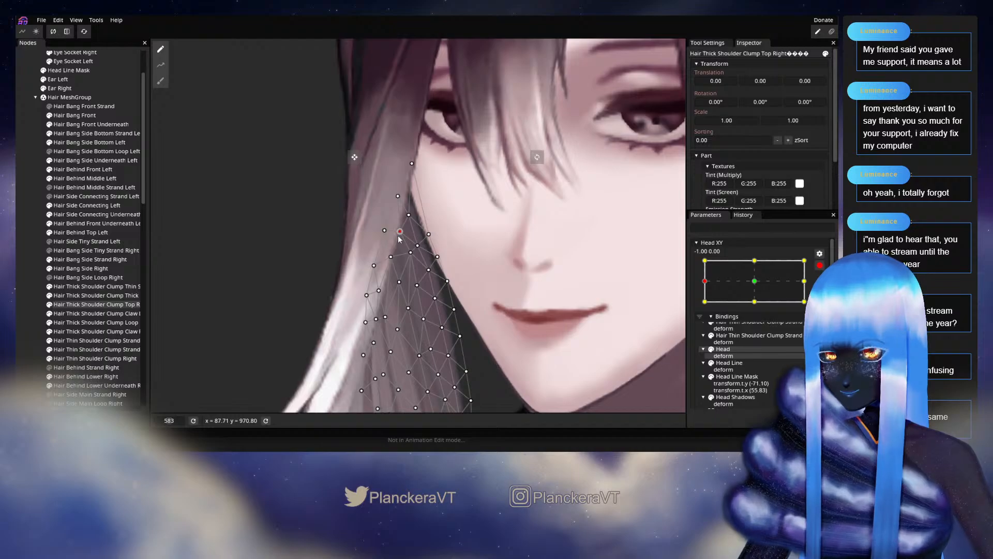
left_click_drag(412, 253, 442, 217)
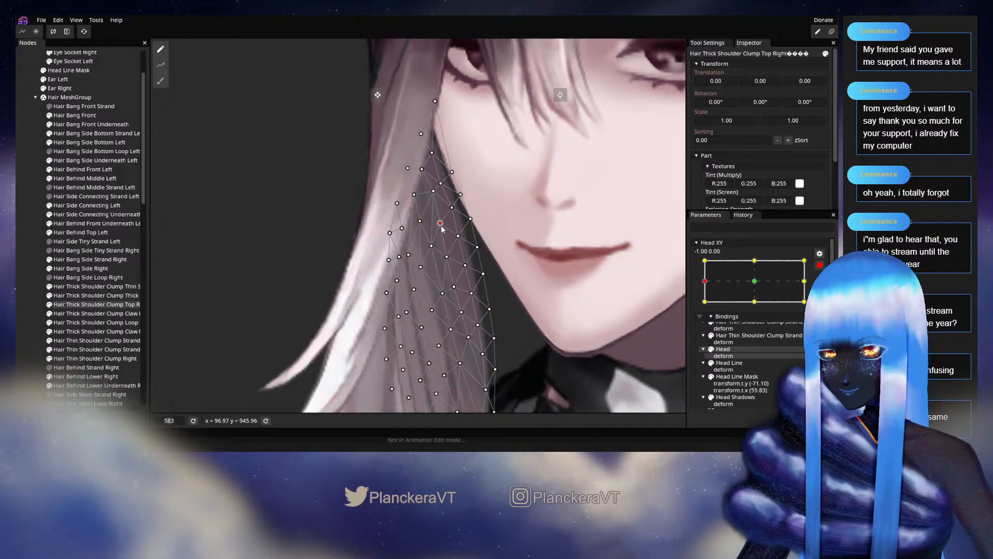
left_click_drag(447, 228, 453, 197)
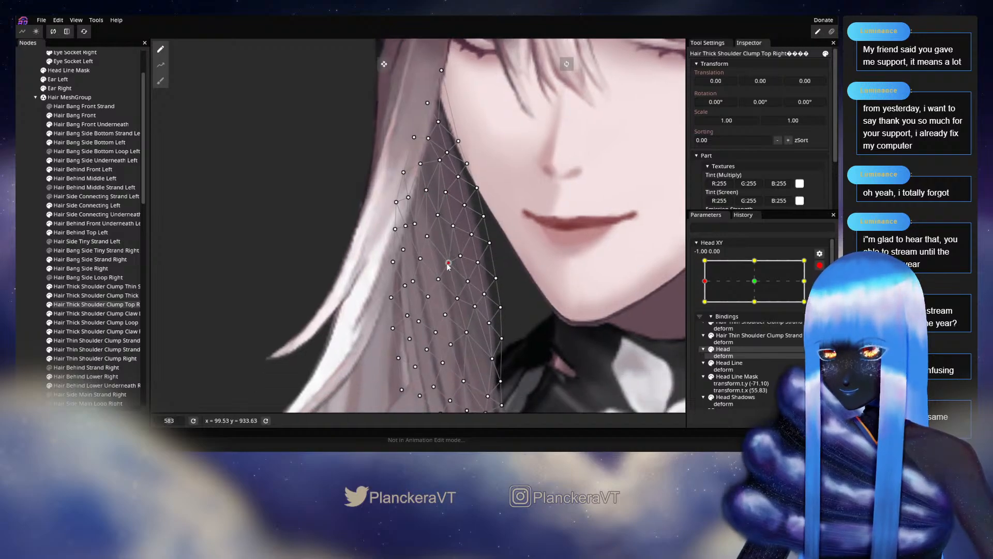
scroll(448, 265, "down", 5)
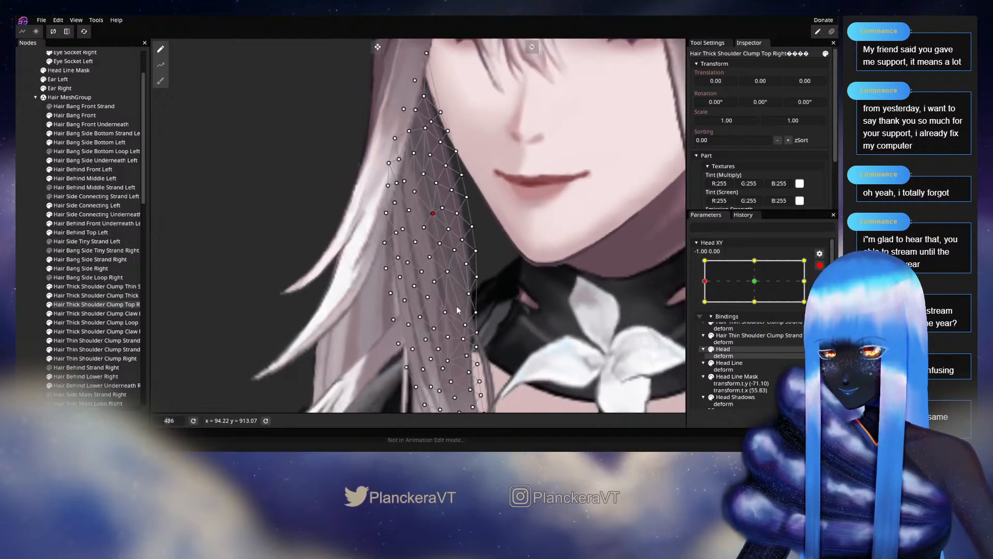
scroll(461, 299, "down", 2)
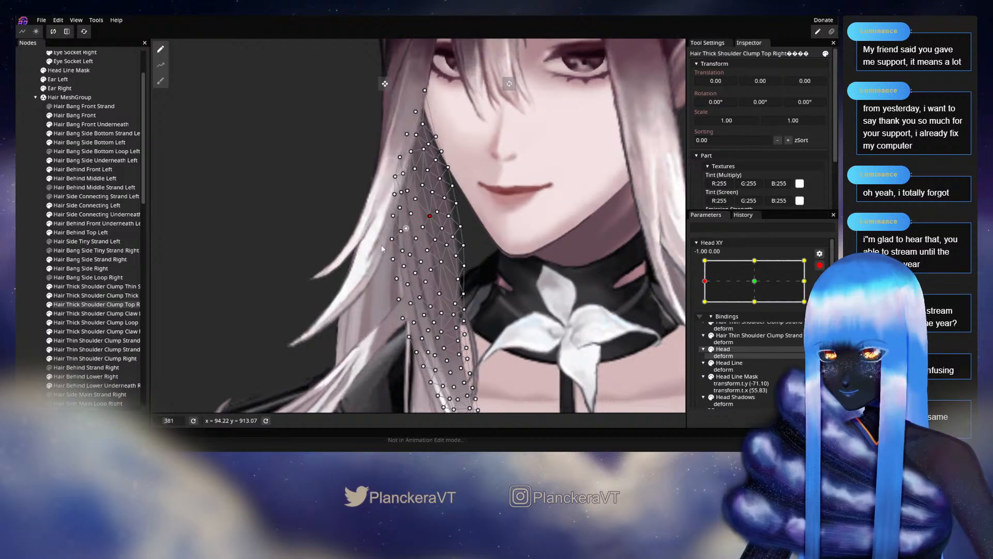
Step: Deselect the clump, disarm Head XY to test small head movements around -1.00, 0.00, and arm that keypoint again
left_click(33, 270)
scroll(435, 284, "down", 3)
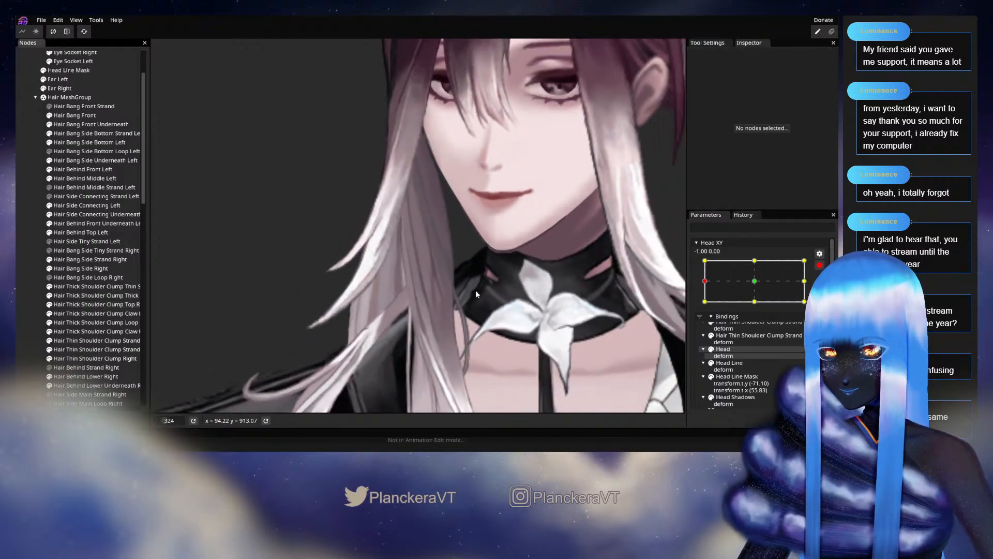
scroll(475, 291, "down", 3)
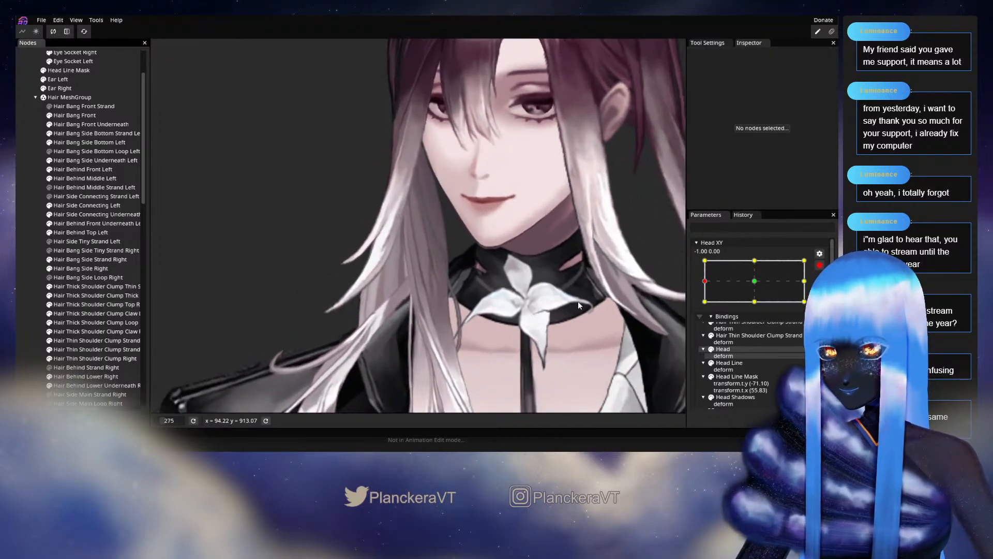
scroll(551, 309, "down", 3)
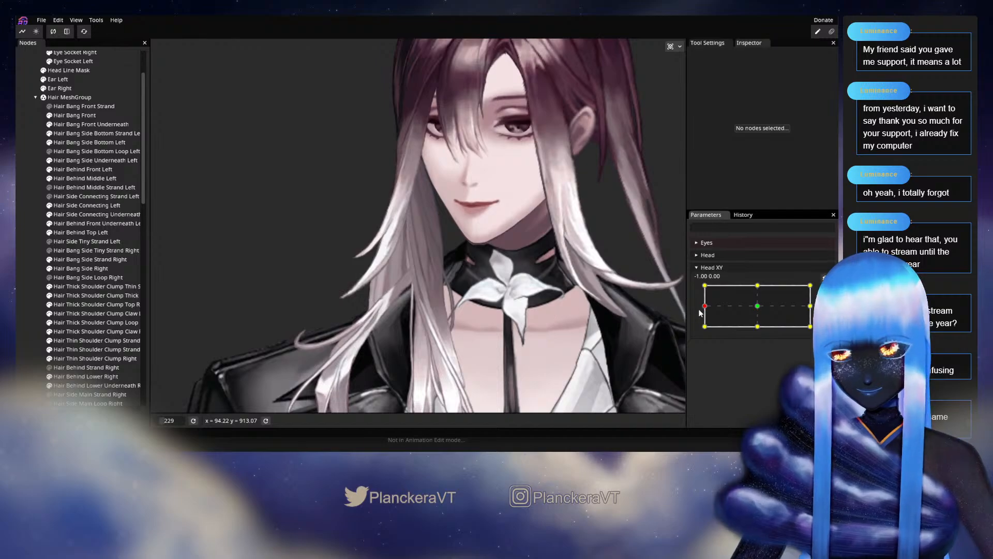
mouse_move(701, 309)
left_mouse_down()
mouse_move(760, 309)
mouse_move(704, 307)
left_mouse_up()
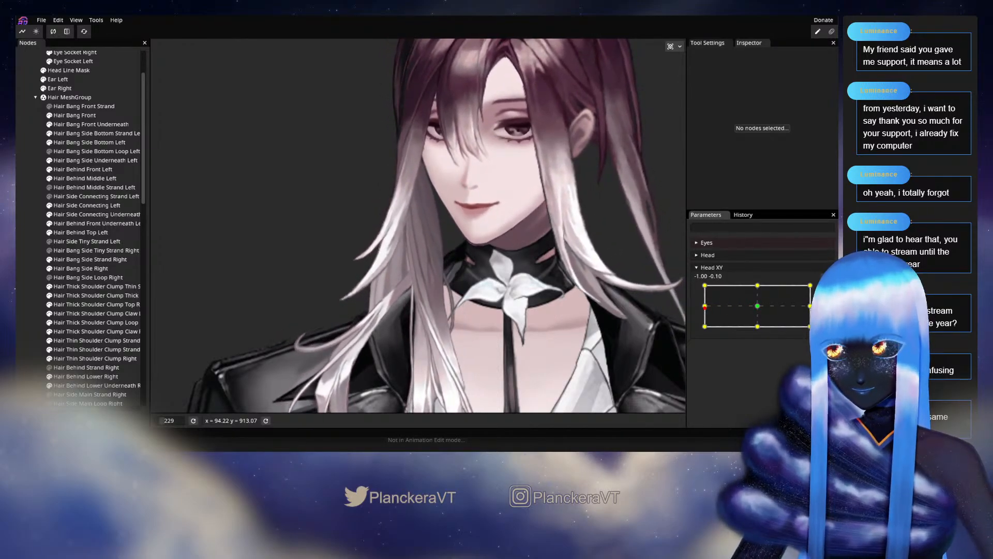
scroll(421, 271, "up", 8)
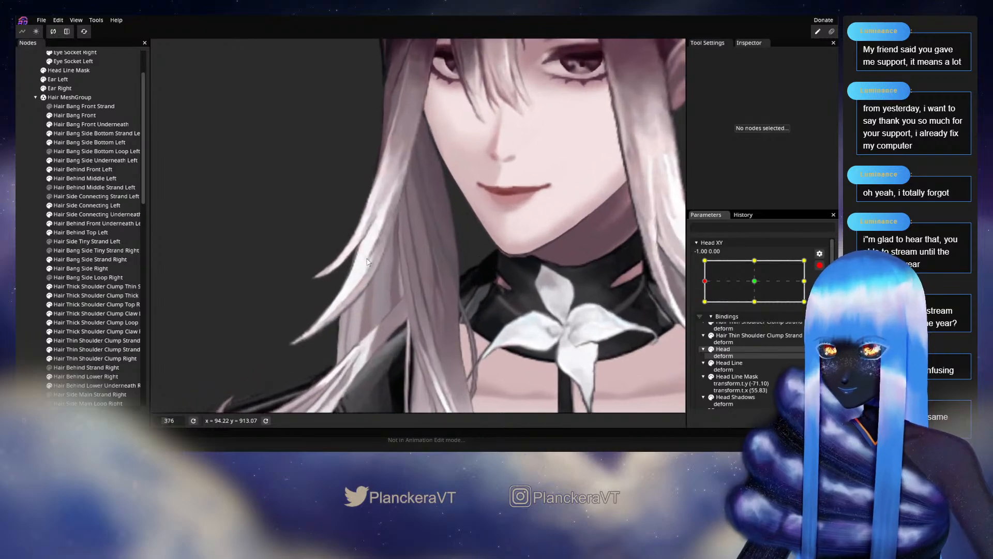
scroll(368, 262, "up", 5)
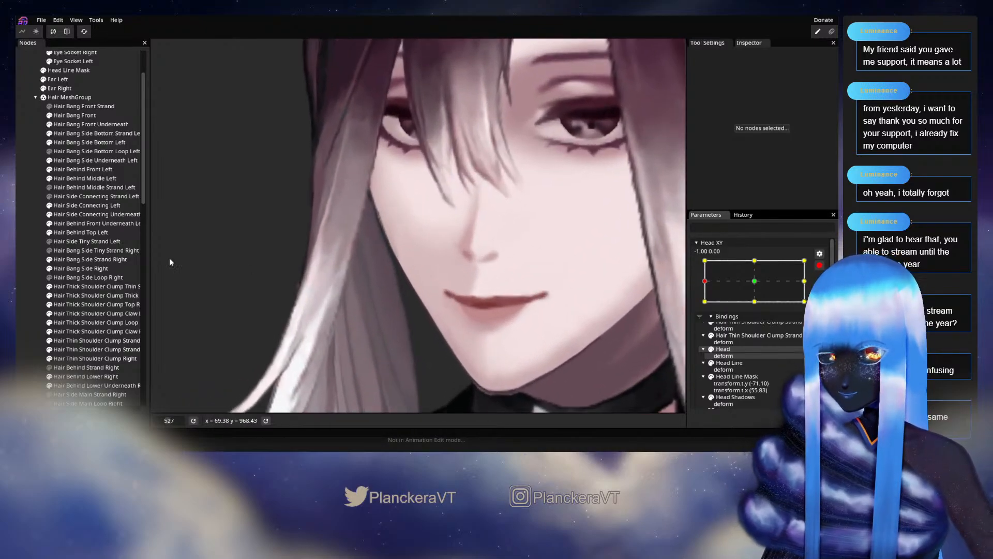
Step: Reselect Hair Thick Shoulder Clump Top Right, reshape its face-side edge along the jawline, and deselect it
left_click(83, 305)
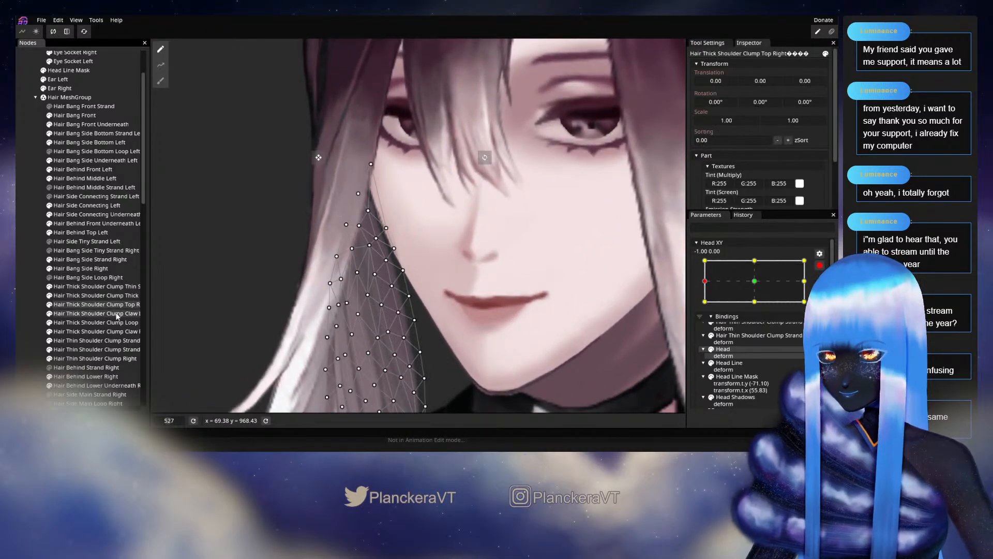
scroll(394, 258, "up", 3)
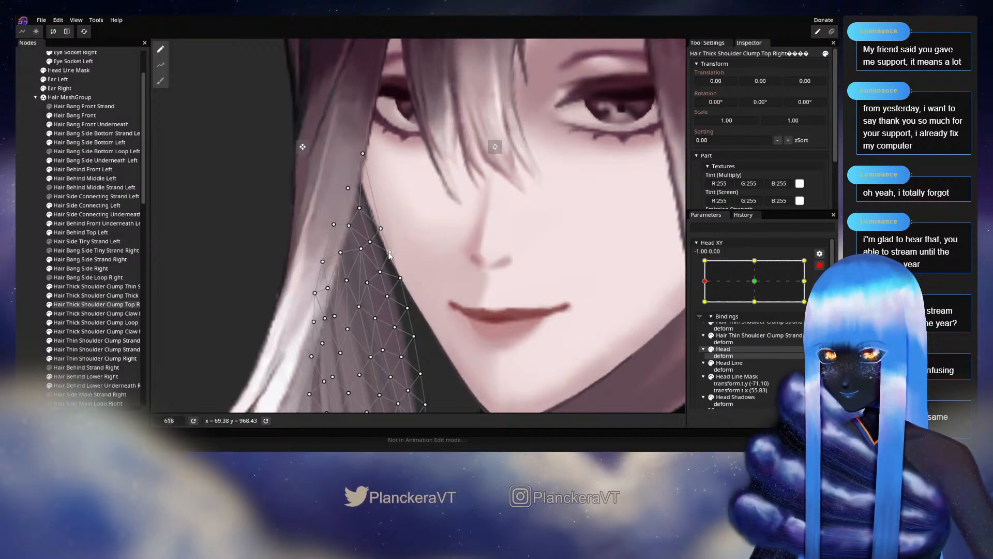
left_click_drag(402, 246, 397, 218)
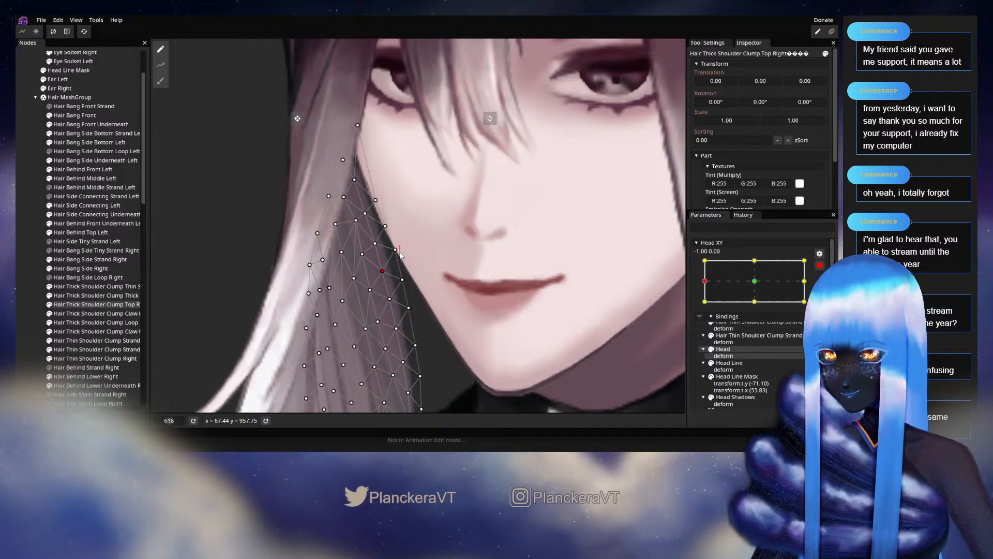
left_click_drag(396, 250, 422, 216)
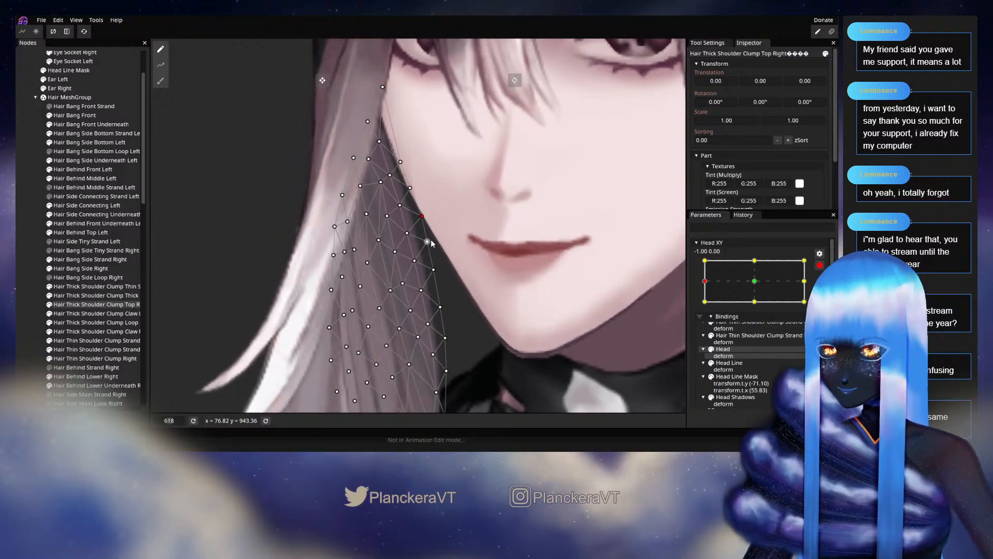
left_click(417, 266)
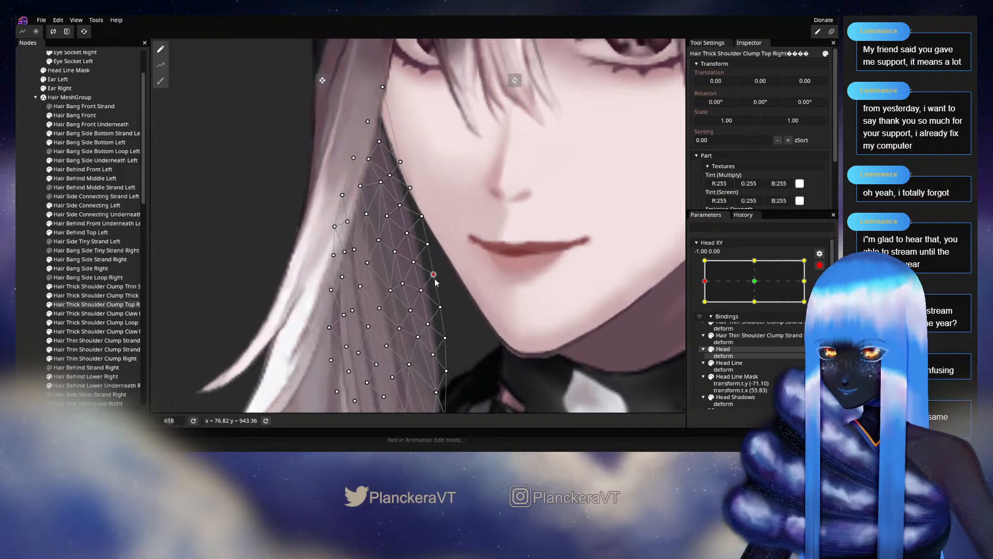
left_click_drag(435, 280, 449, 235)
left_click(31, 227)
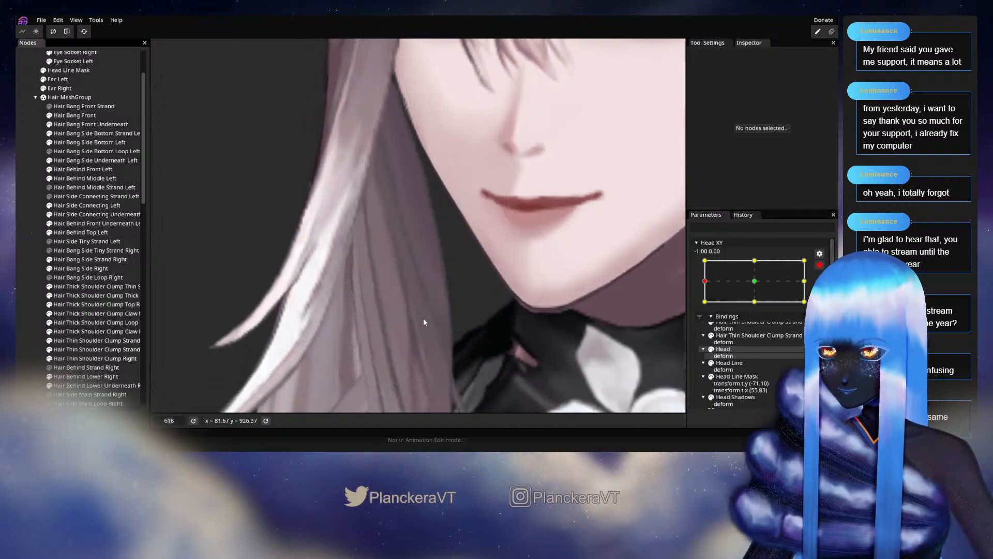
Step: Check the hair from a distance, then adjust the outer-edge vertices of Hair Thick Shoulder Clump Top Right behind the side bang
scroll(453, 313, "down", 3)
scroll(455, 313, "down", 10)
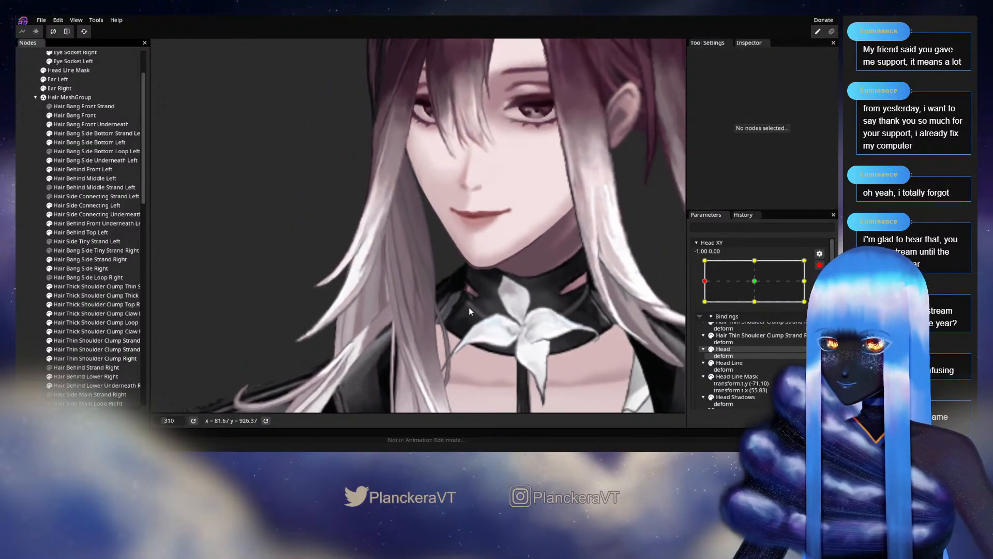
scroll(477, 310, "down", 5)
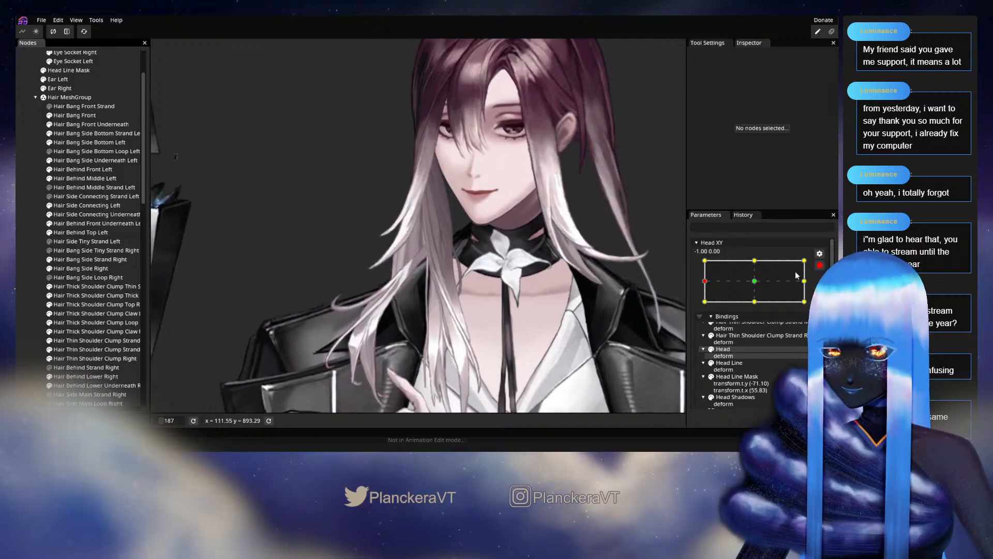
scroll(443, 249, "up", 6)
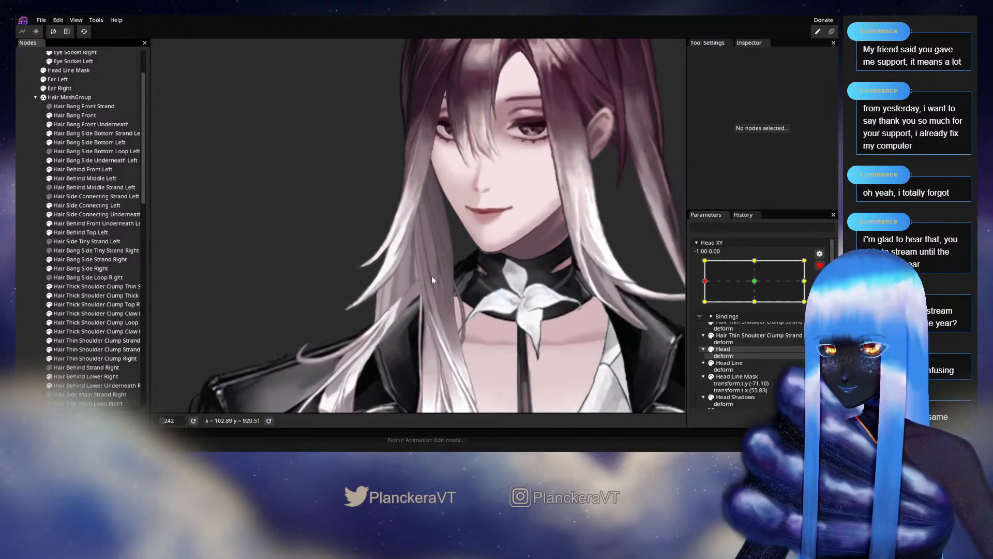
scroll(432, 278, "up", 8)
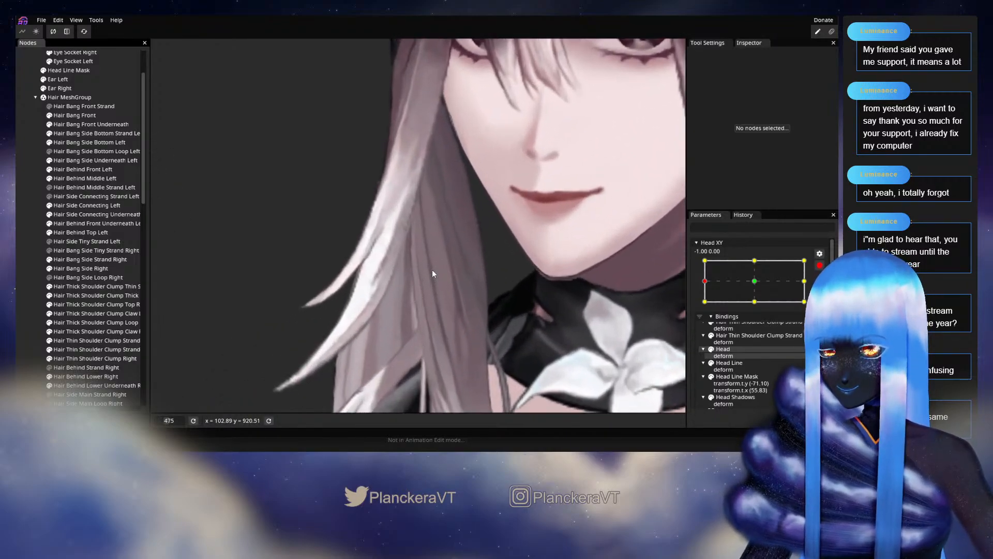
scroll(425, 282, "up", 1)
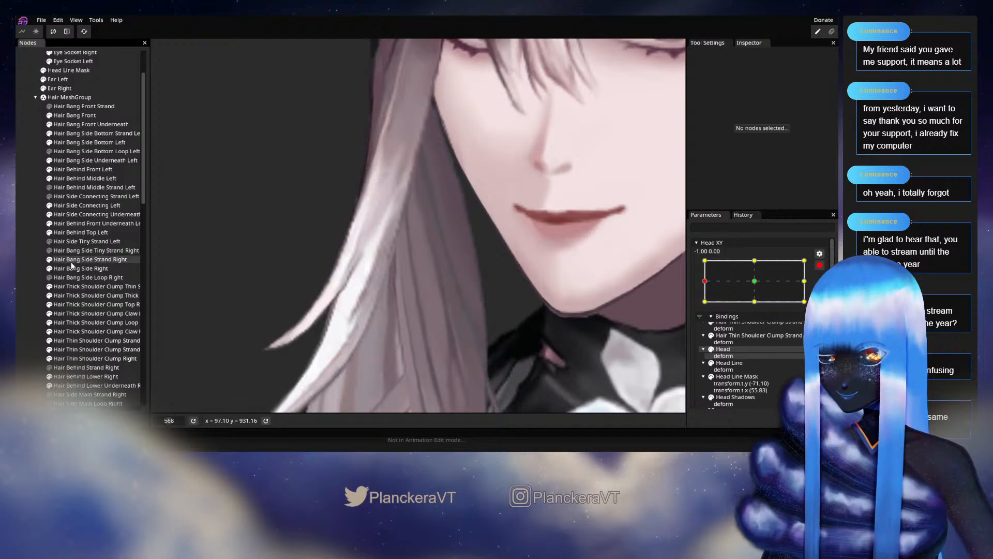
left_click(76, 304)
scroll(445, 233, "up", 3)
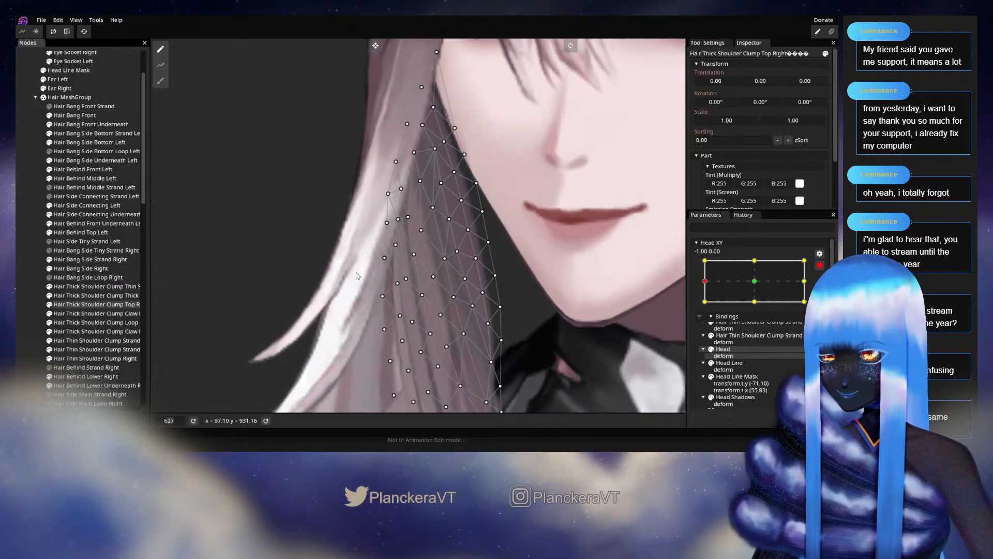
left_click(376, 264)
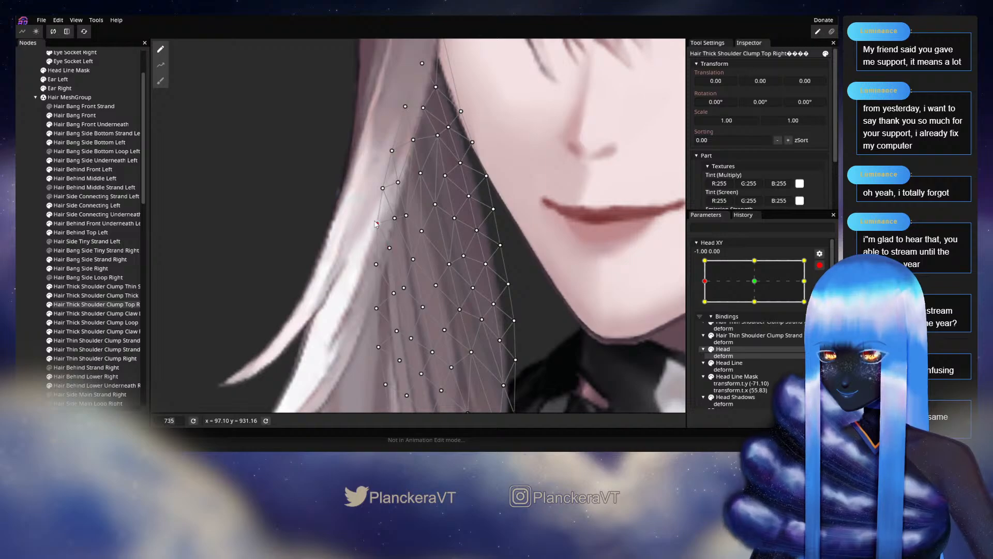
left_click(393, 293)
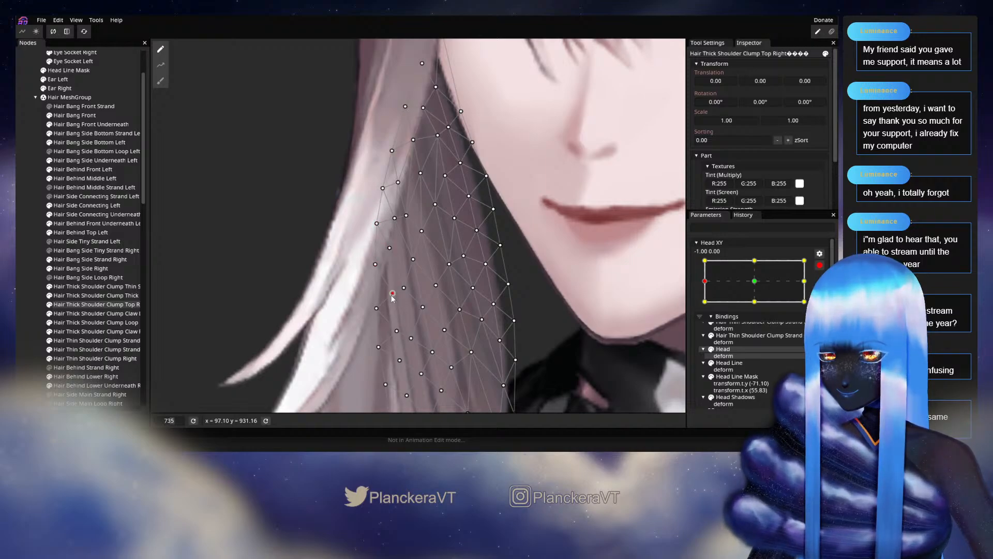
left_click(21, 260)
Step: Disarm Head XY and move the head around the -1.00, 0.00 keypoint to check the shoulder clump's deformation
scroll(448, 299, "down", 6)
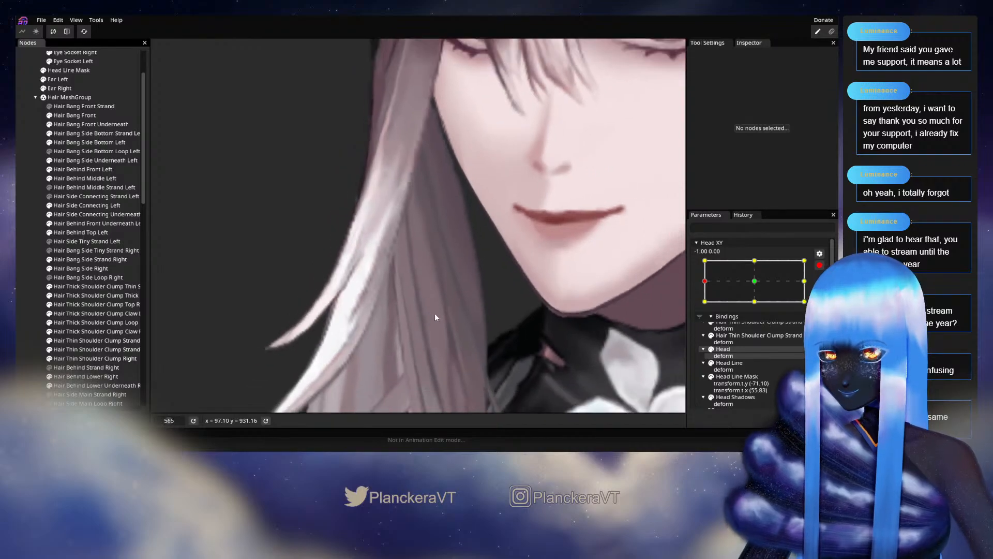
scroll(448, 307, "down", 5)
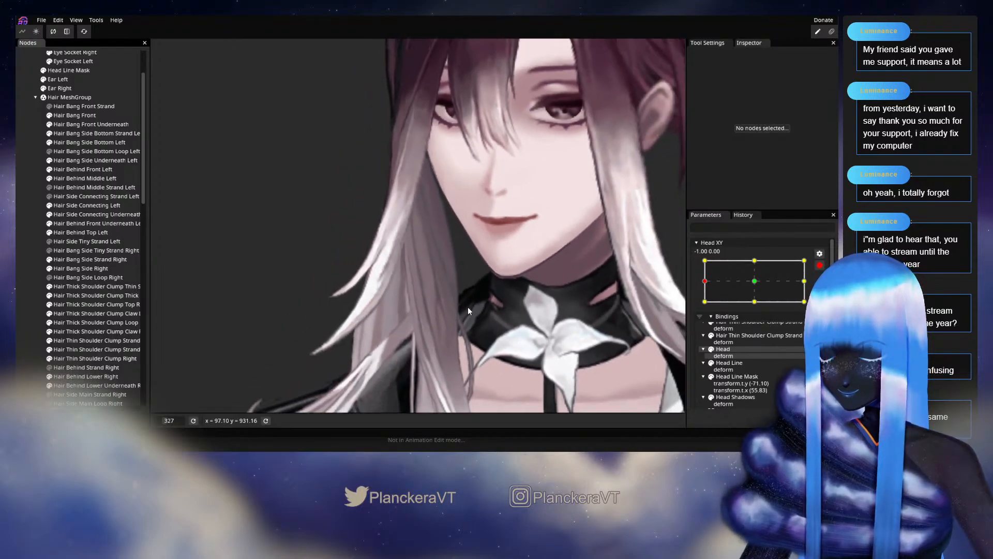
scroll(492, 317, "down", 4)
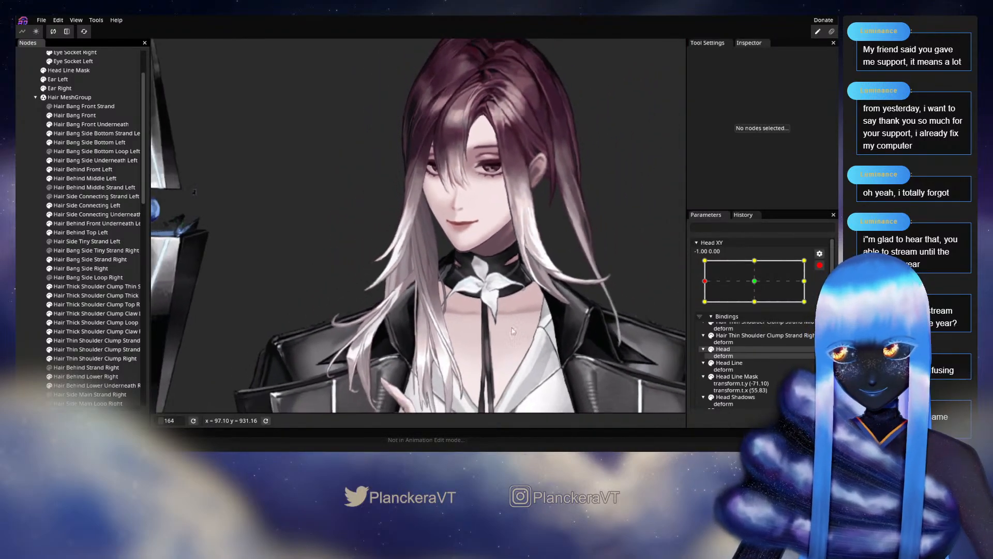
scroll(497, 325, "down", 1)
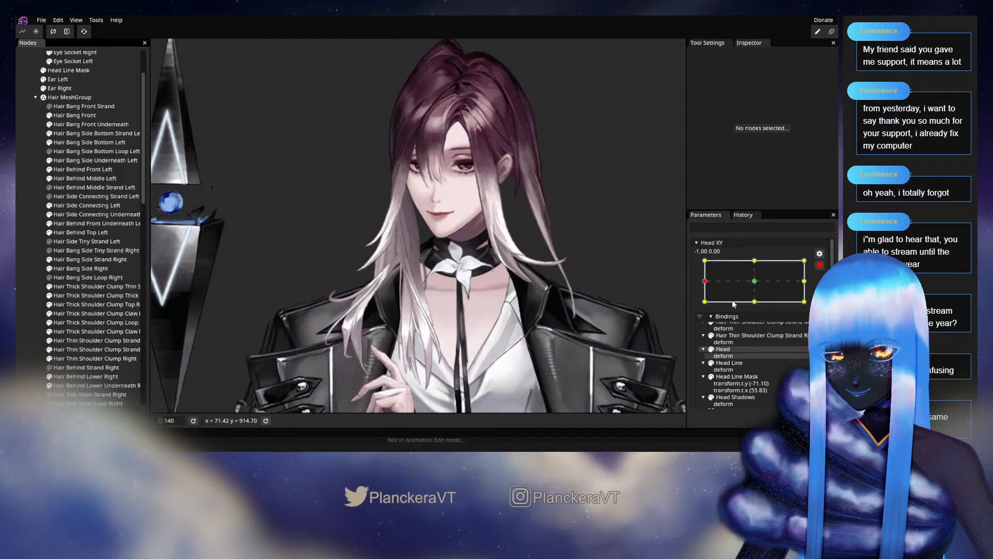
left_click(820, 265)
mouse_move(705, 305)
left_mouse_down()
mouse_move(759, 309)
mouse_move(721, 310)
mouse_move(707, 336)
mouse_move(694, 331)
mouse_move(693, 304)
left_mouse_up()
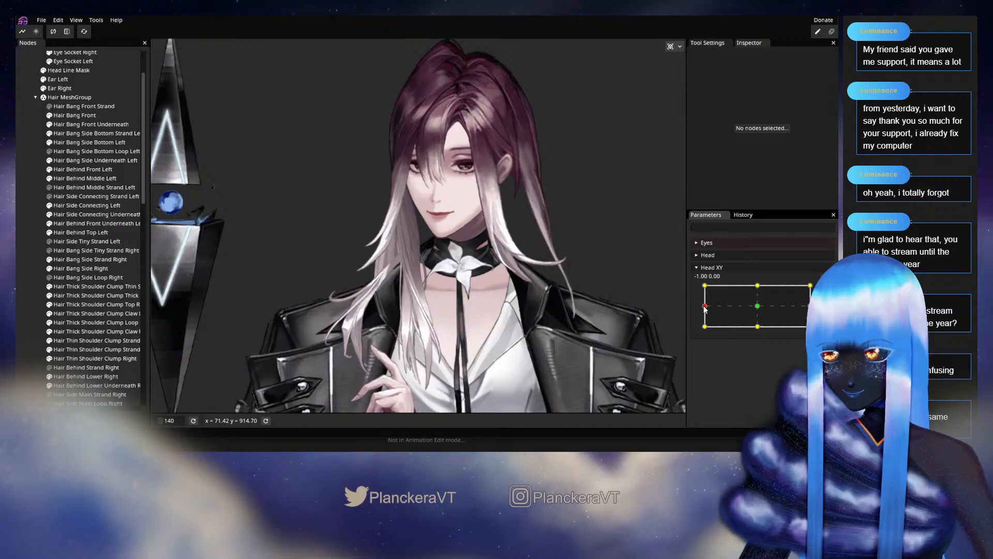
left_click_drag(702, 309, 704, 327)
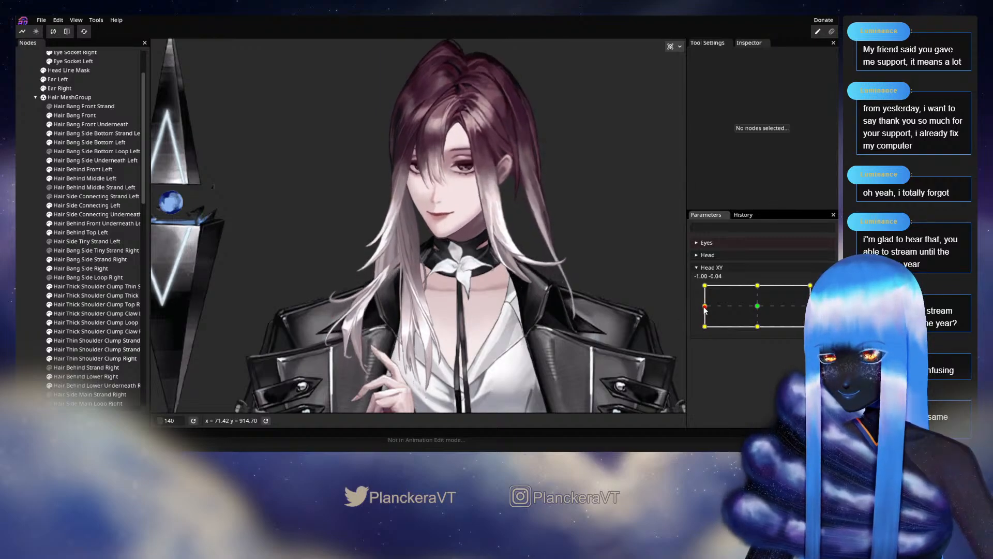
Step: Test the head movement near -1.00, 0.00, then arm the Head XY keypoint at -1.00, -1.00
left_click_drag(706, 330, 709, 331)
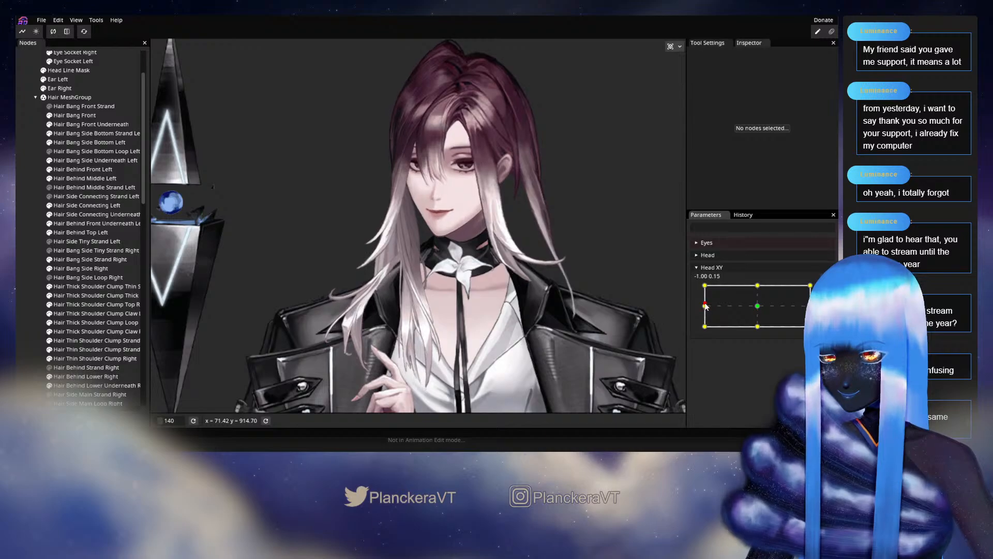
scroll(415, 305, "up", 5)
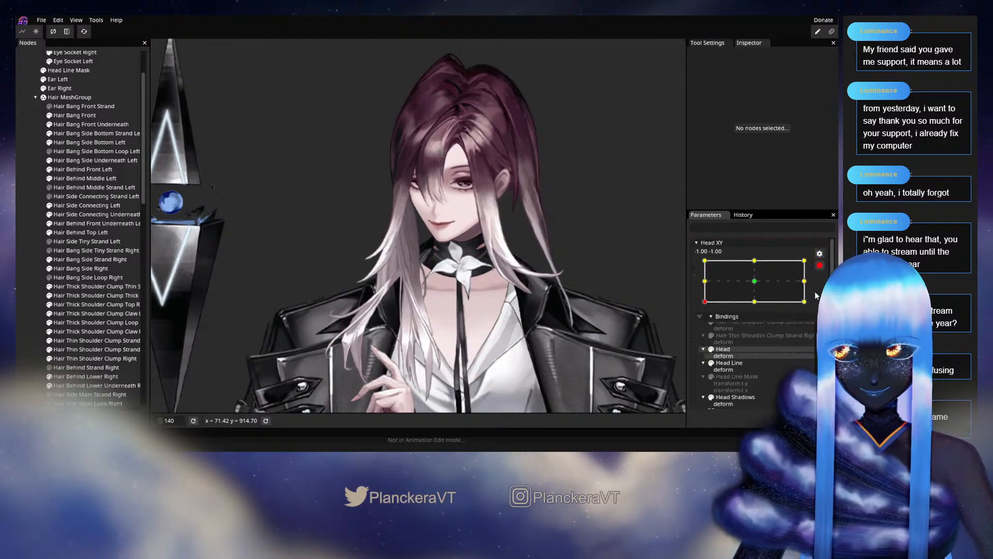
scroll(414, 307, "up", 5)
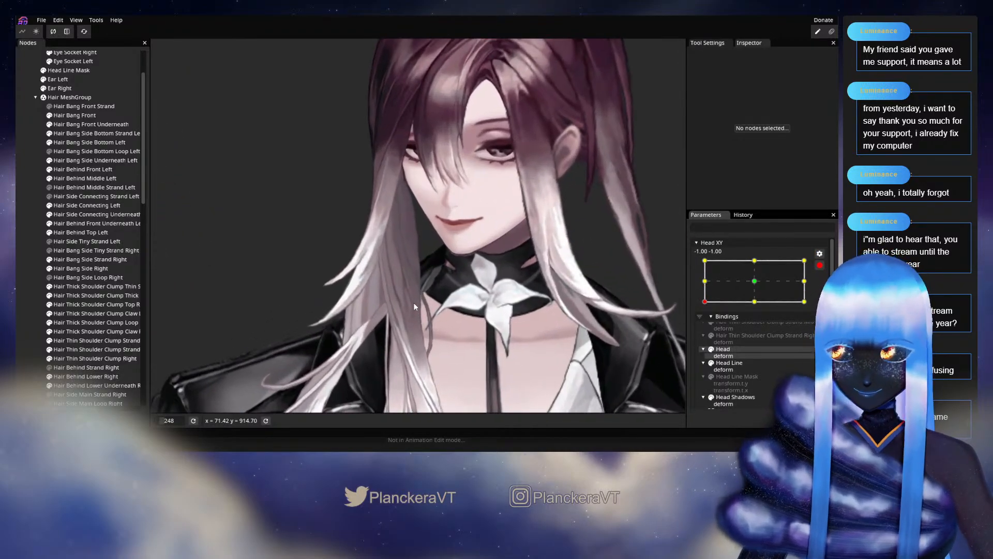
scroll(414, 305, "up", 4)
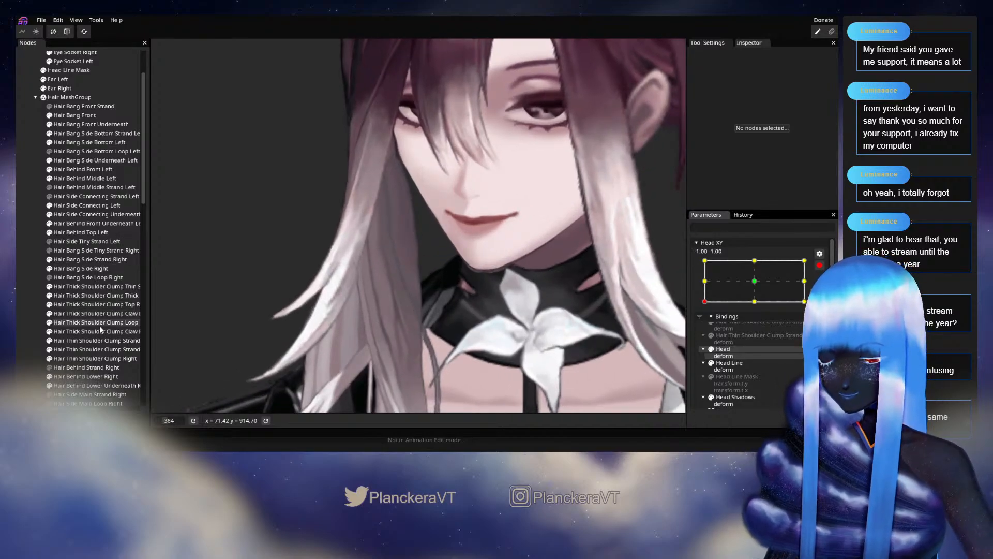
Step: Select Hair Thick Shoulder Clump Top Right, adjust its upper vertices beside the cheek to follow the face, and deselect it
left_click(101, 303)
scroll(361, 248, "up", 3)
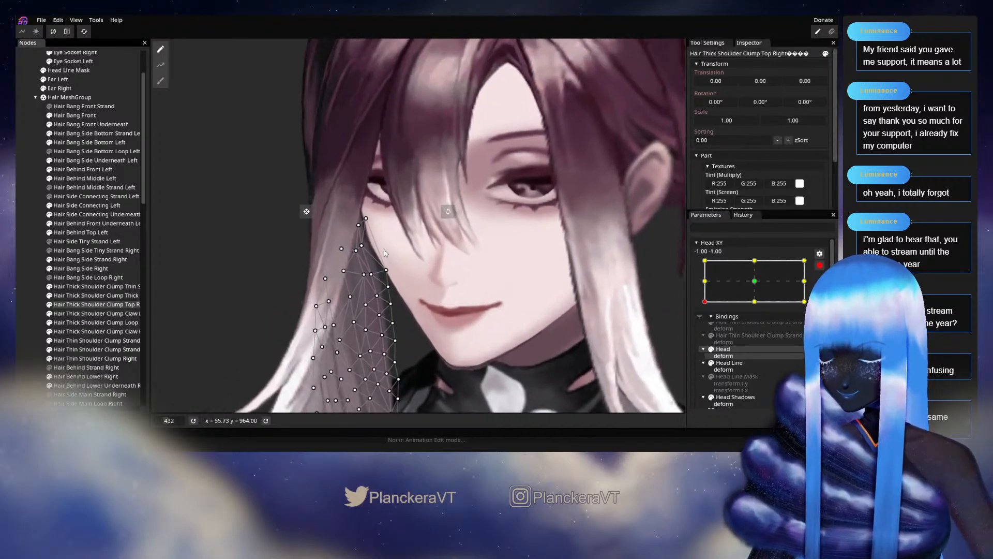
left_click_drag(361, 248, 401, 259)
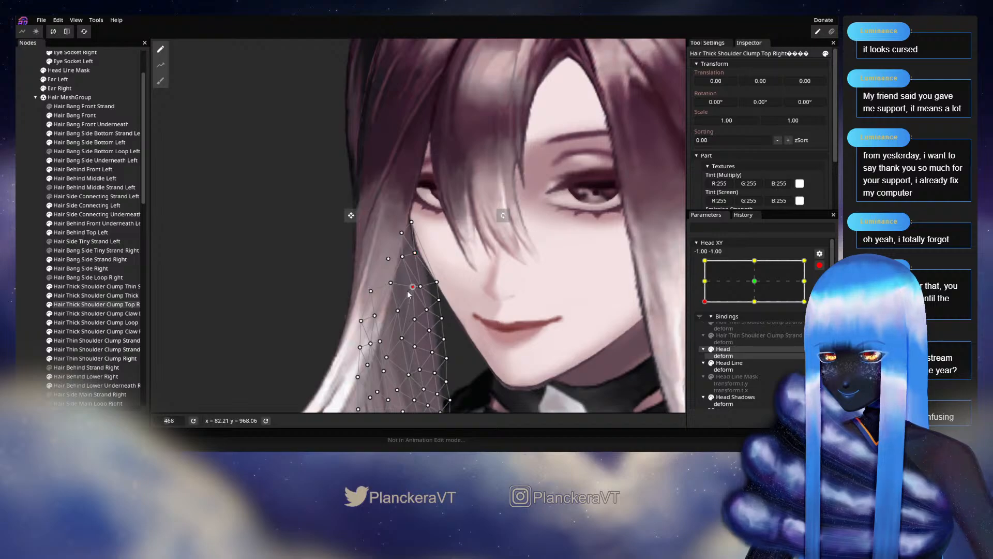
left_click_drag(412, 287, 409, 287)
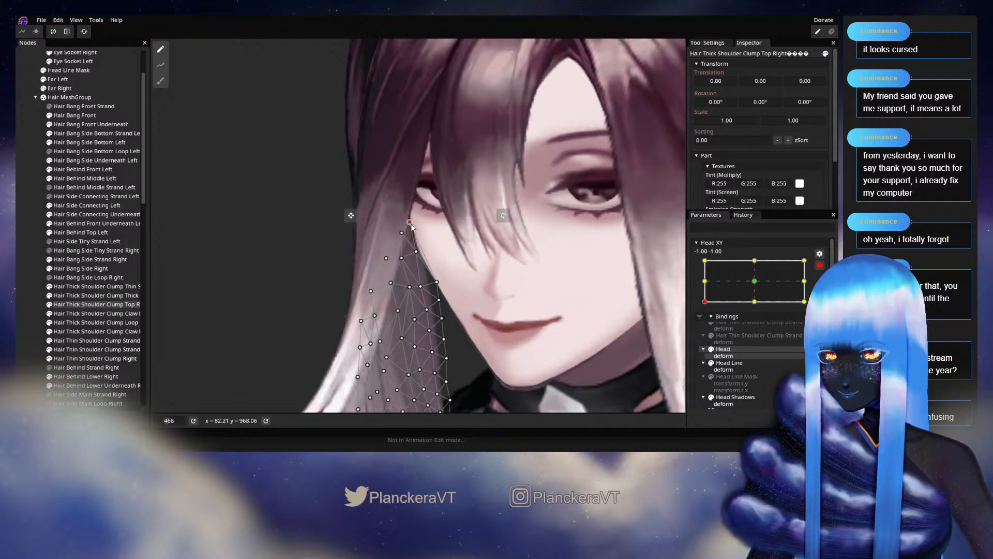
left_click_drag(444, 259, 455, 152)
left_click_drag(420, 181, 416, 182)
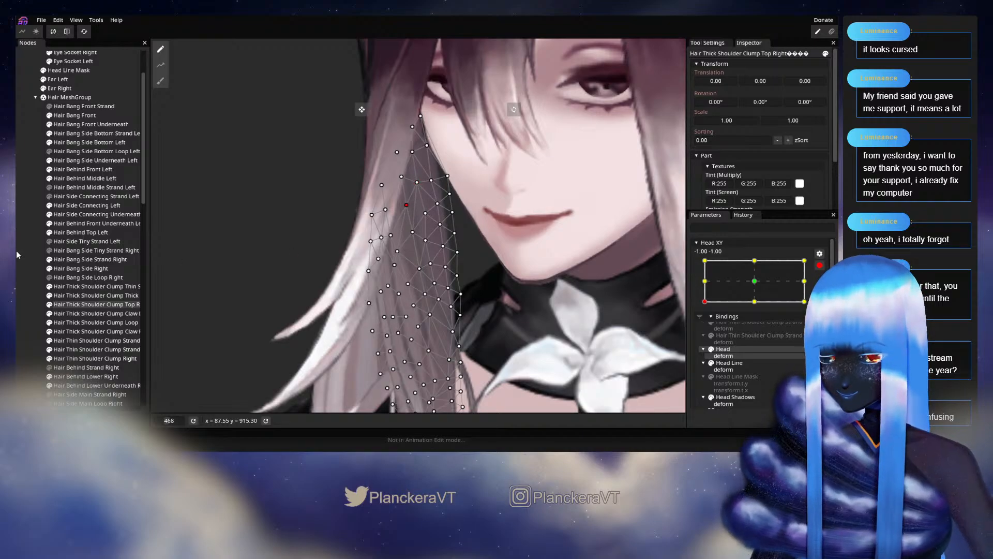
left_click(545, 297)
Step: Disarm Head XY to test the head movement around -1.00, -1.00, and arm that keypoint again
left_click(819, 265)
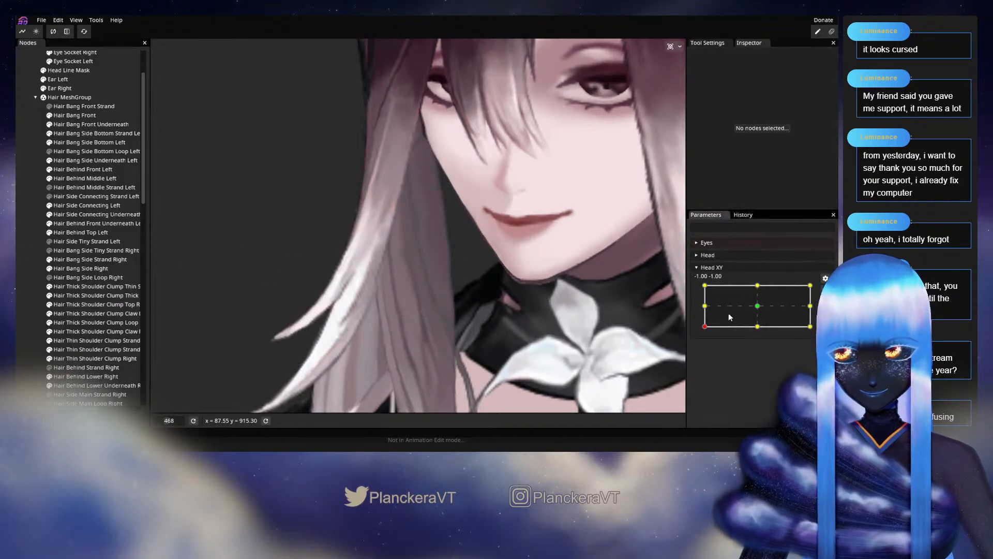
left_click_drag(704, 326, 695, 337)
left_click(824, 289)
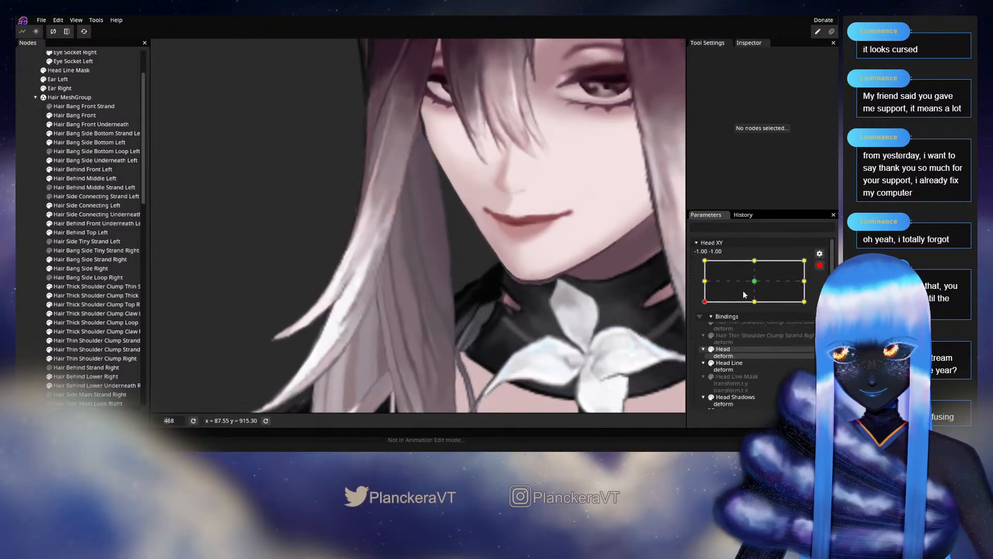
Step: Compare the shoulder clump's shape along the jaw between the Head XY keypoints -1.00, 0.00 and -1.00, -1.00
scroll(427, 269, "up", 3)
left_click_drag(427, 269, 296, 303)
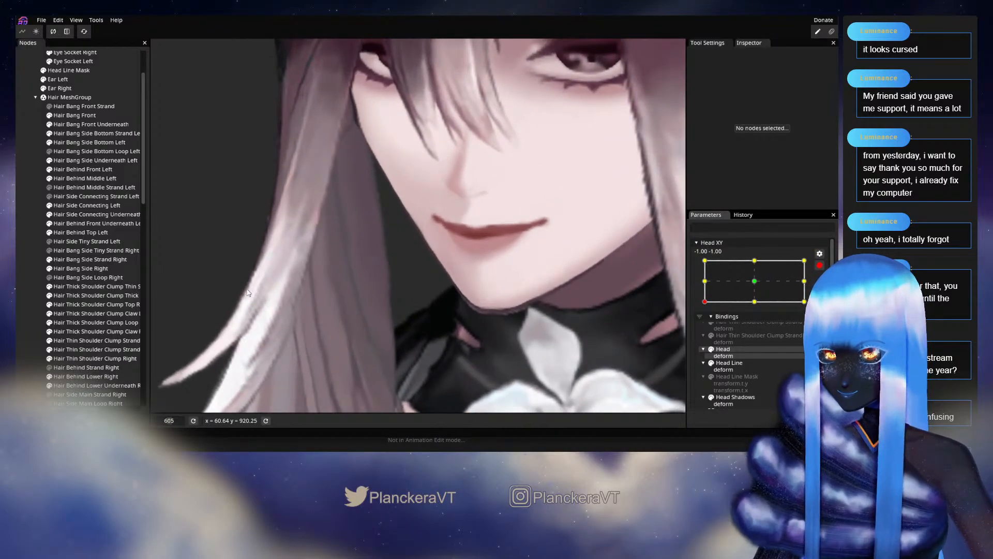
left_click(705, 282)
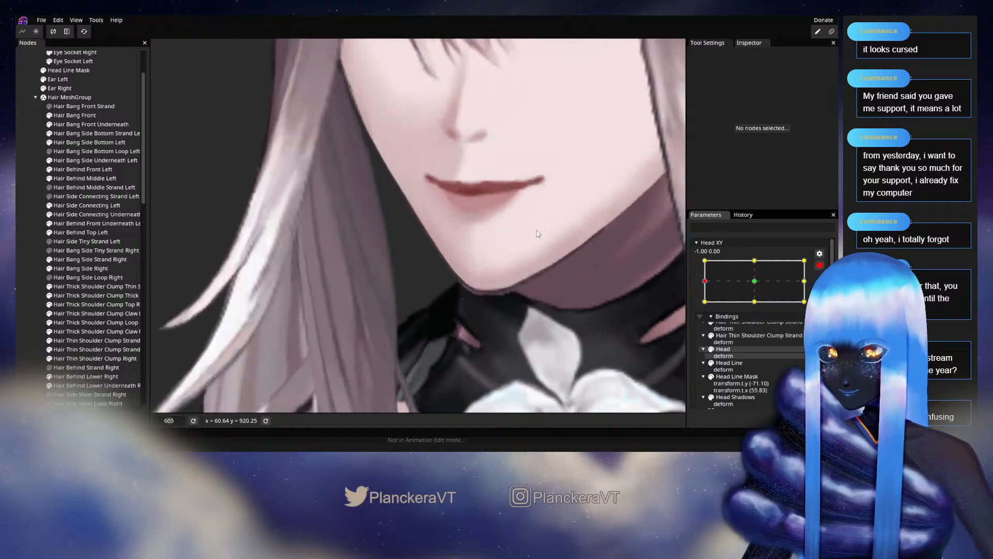
left_click(705, 301)
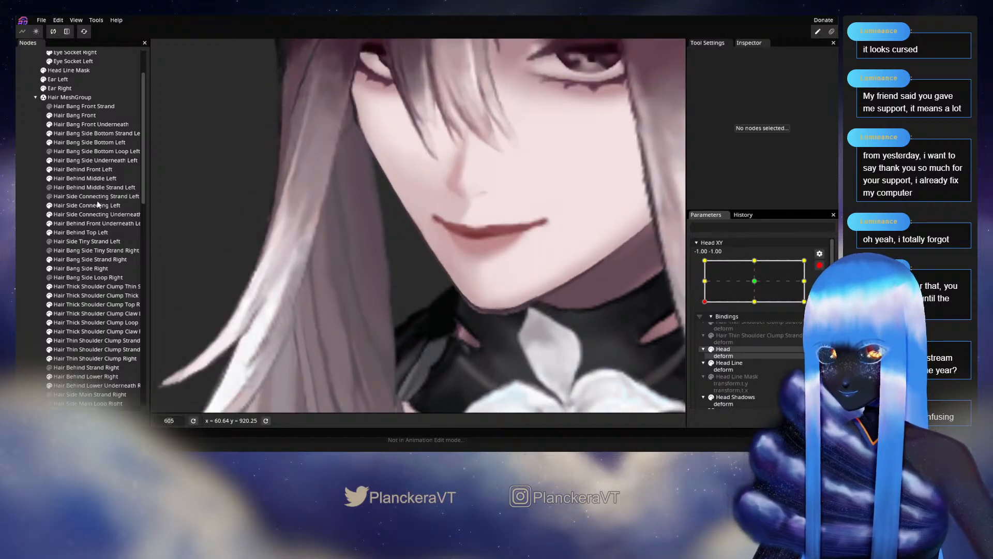
Step: Reselect Hair Thick Shoulder Clump Top Right and reposition its topmost vertices below the eye and along the cheek
left_click(105, 304)
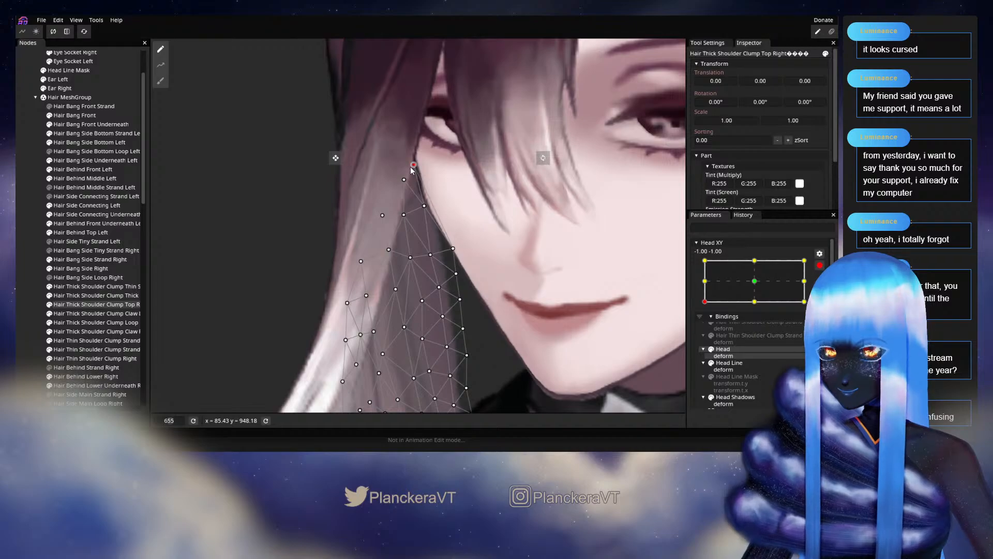
left_click_drag(404, 179, 391, 178)
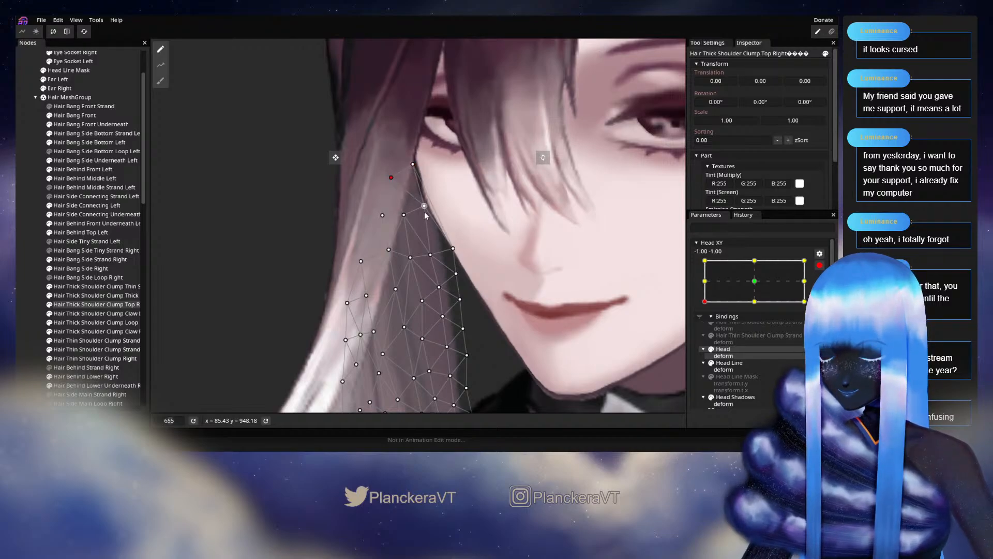
left_click_drag(404, 214, 414, 204)
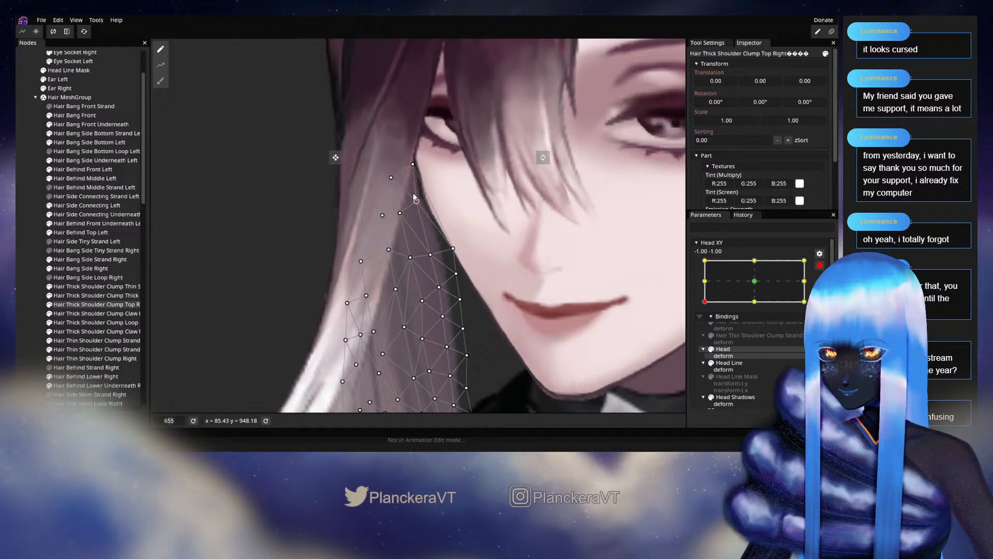
left_click(412, 164)
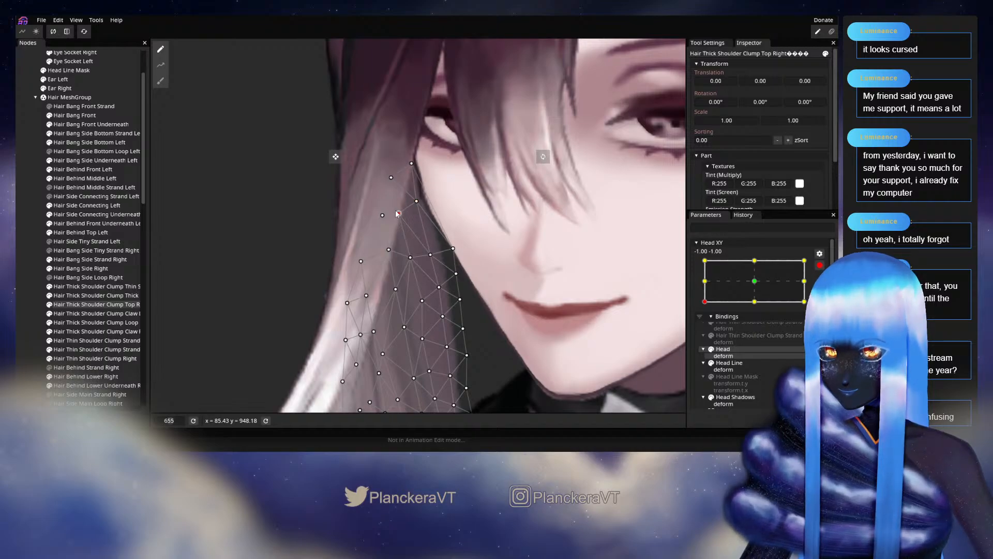
left_click(455, 249)
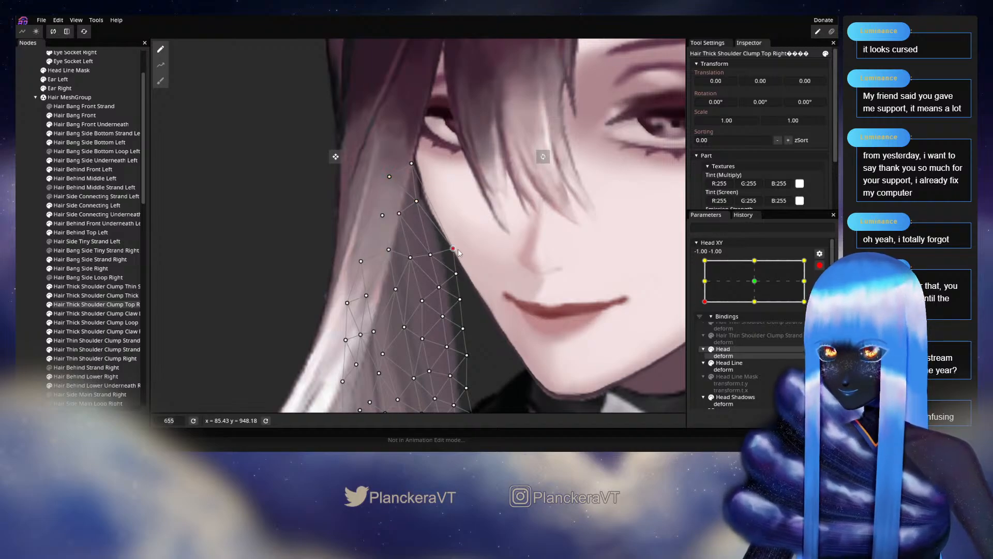
Step: Adjust the clump's interior vertices beside the cheek and jaw to smooth the upper part of the strand
left_click_drag(438, 257, 412, 213)
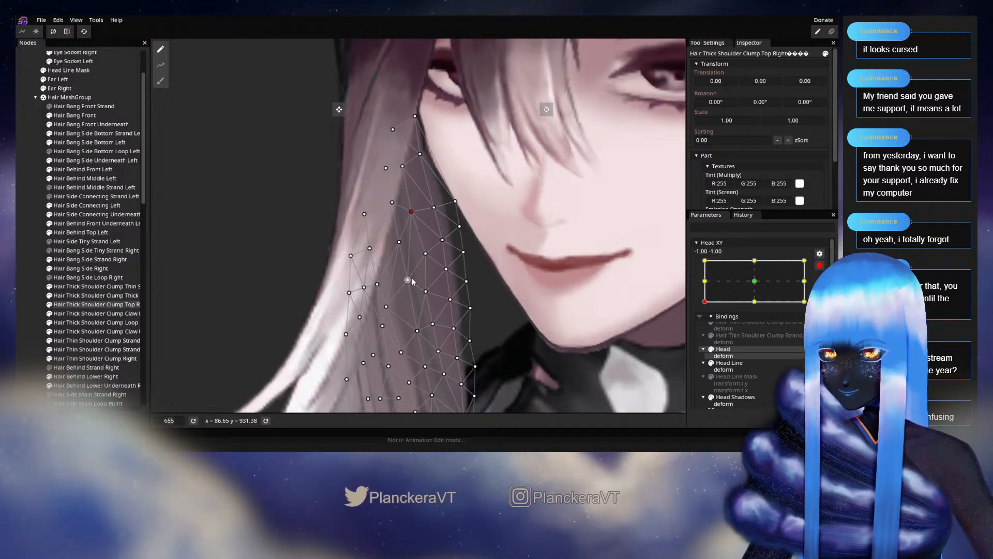
left_click_drag(412, 281, 391, 180)
left_click_drag(394, 218, 398, 216)
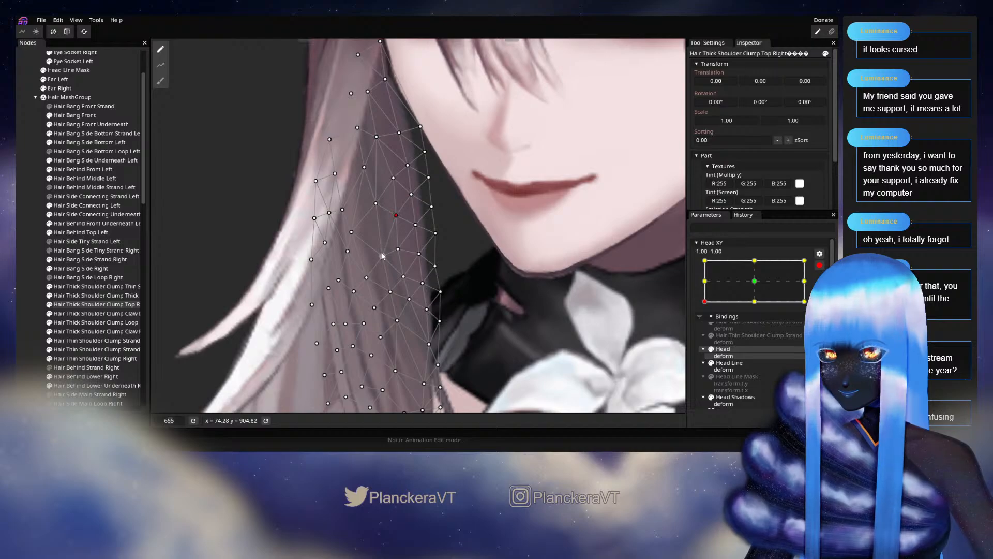
left_click_drag(382, 256, 407, 254)
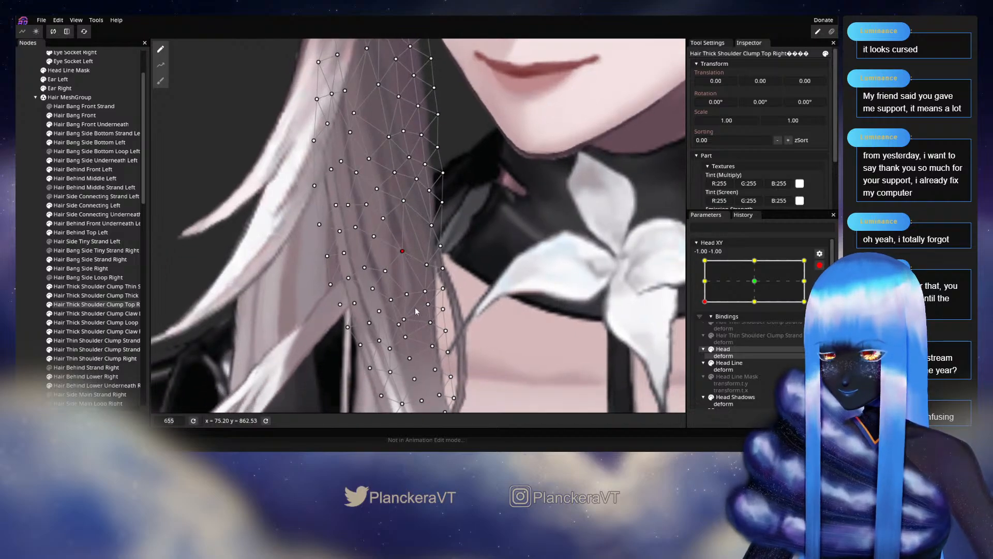
Step: Shift the clump's lower interior vertices from beside the collar down to the white tip over the chest
left_click_drag(422, 298, 409, 273)
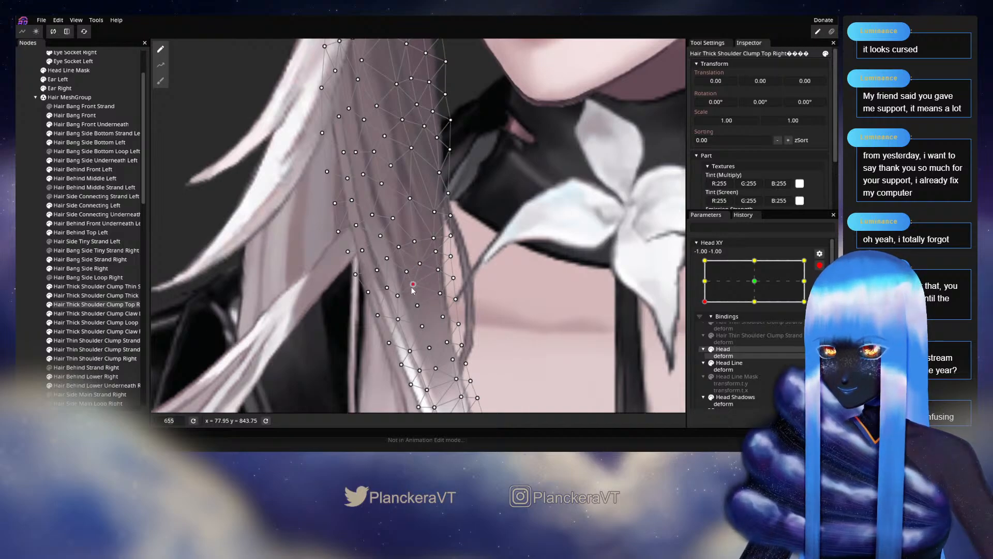
left_click_drag(425, 283, 418, 266)
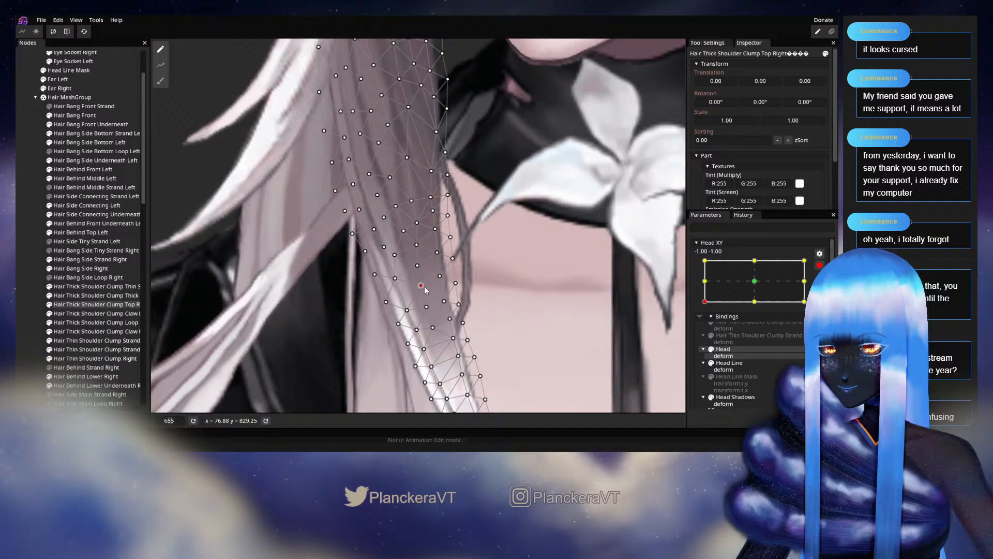
left_click_drag(425, 290, 417, 249)
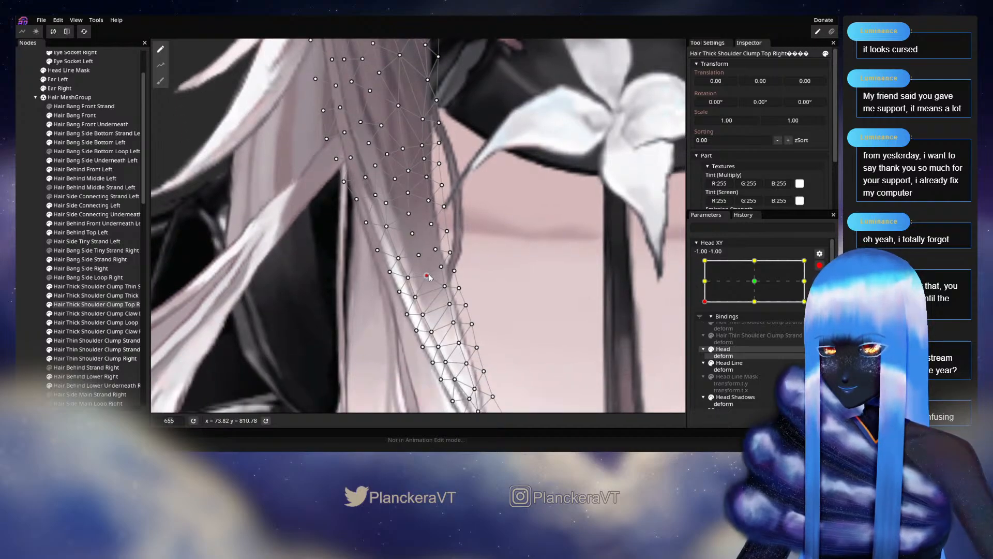
left_click_drag(435, 286, 457, 337)
Step: Refine the clump's middle vertices beside the collar to even out the dark strand lines
left_click_drag(436, 201, 432, 329)
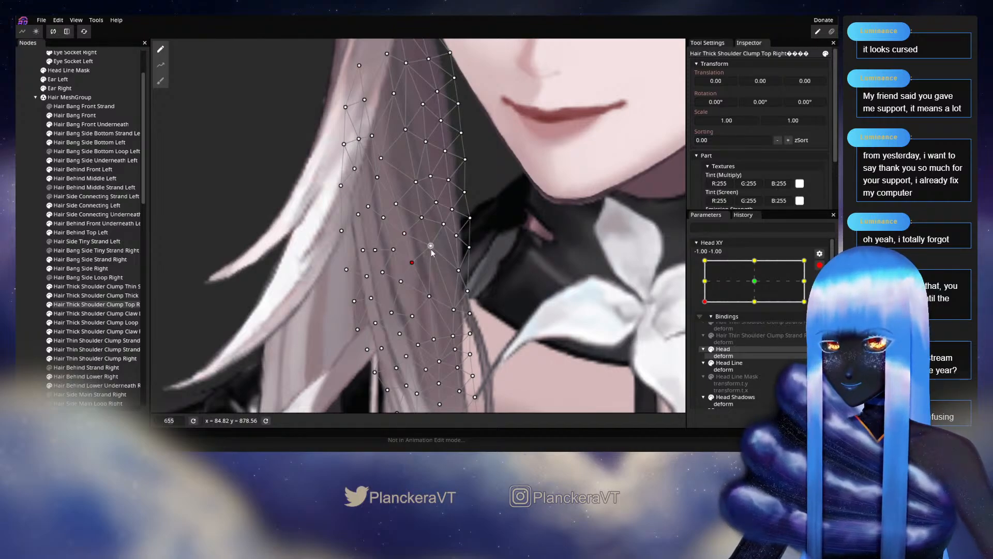
left_click_drag(432, 251, 437, 250)
left_click_drag(435, 300, 430, 269)
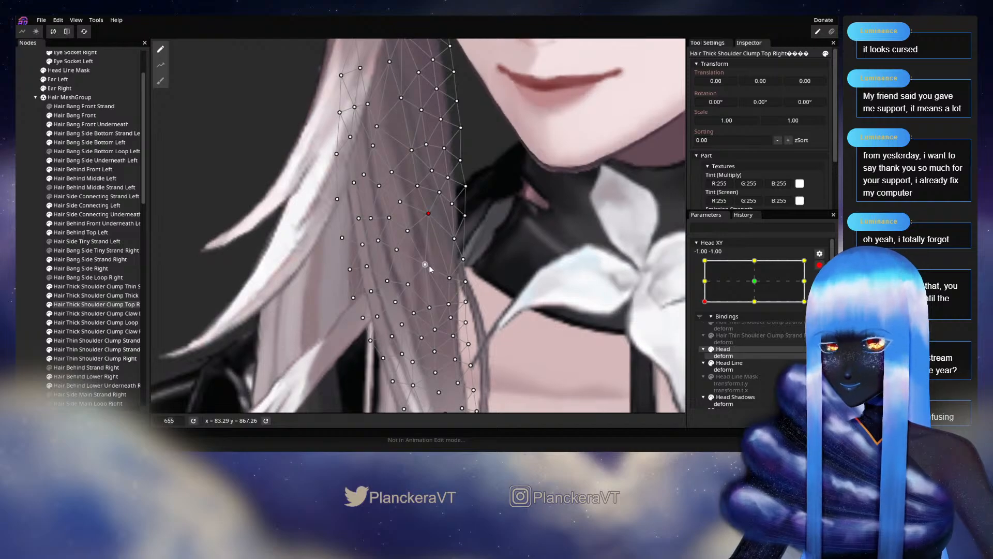
left_click_drag(425, 323, 419, 254)
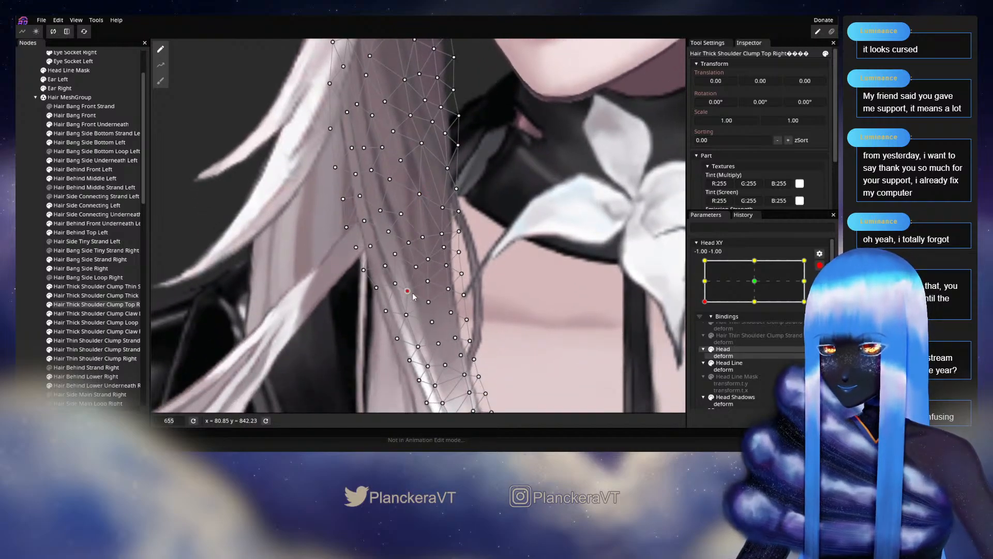
left_click_drag(379, 211, 393, 287)
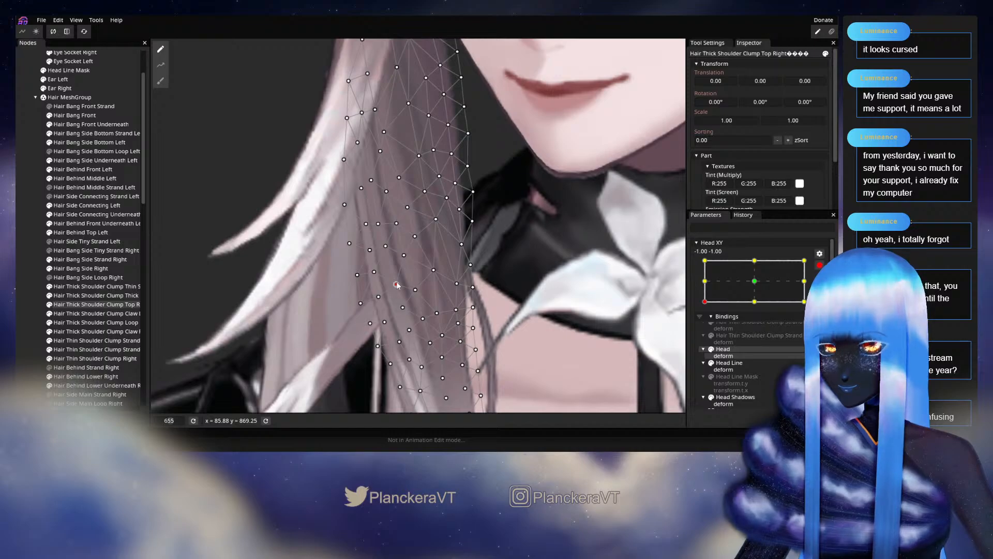
left_click(405, 255)
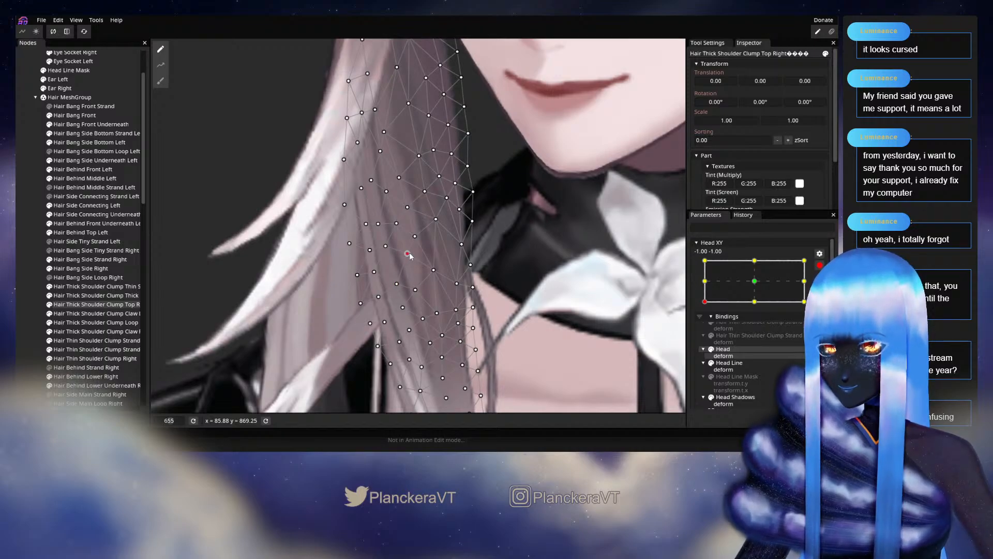
Step: Reposition the clump's vertices beside the cheek and along its outer edge next to the white front strand
left_click_drag(400, 225, 384, 263)
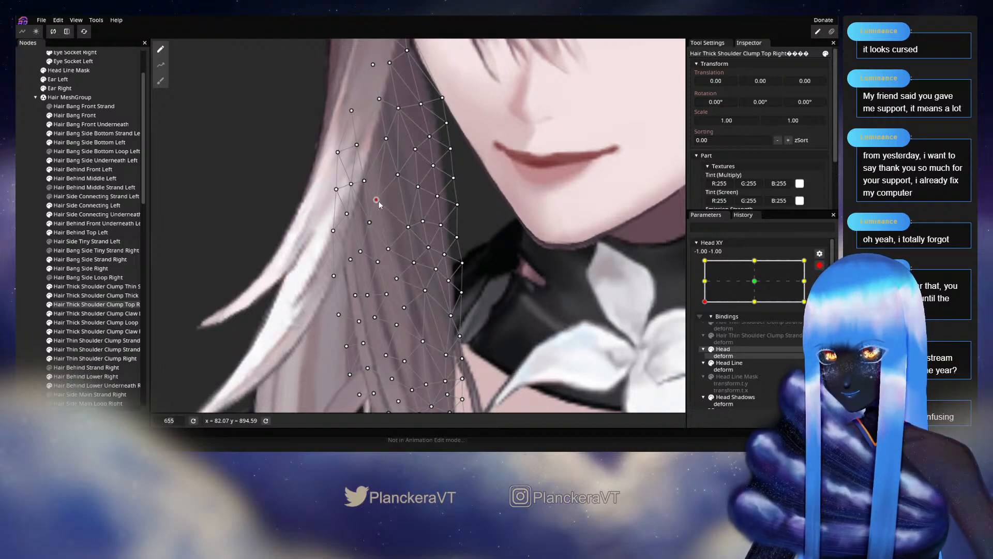
mouse_move(380, 204)
left_mouse_down()
mouse_move(390, 257)
mouse_move(386, 205)
left_mouse_up()
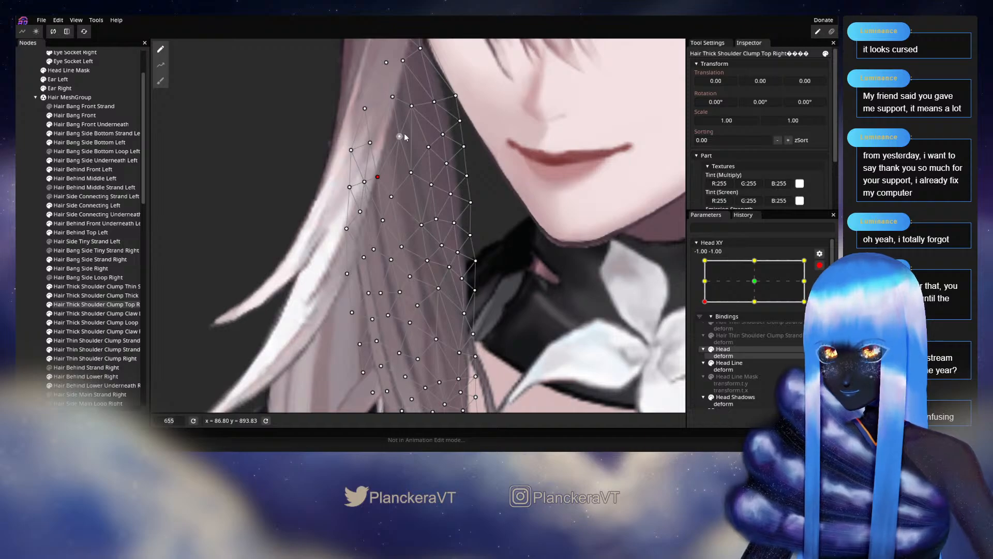
left_click(367, 258)
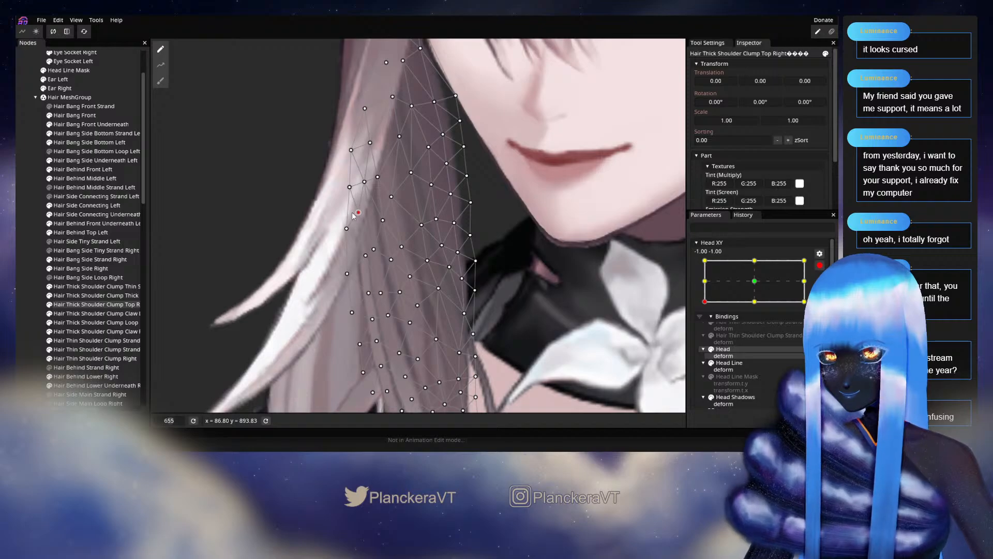
left_click_drag(346, 228, 341, 232)
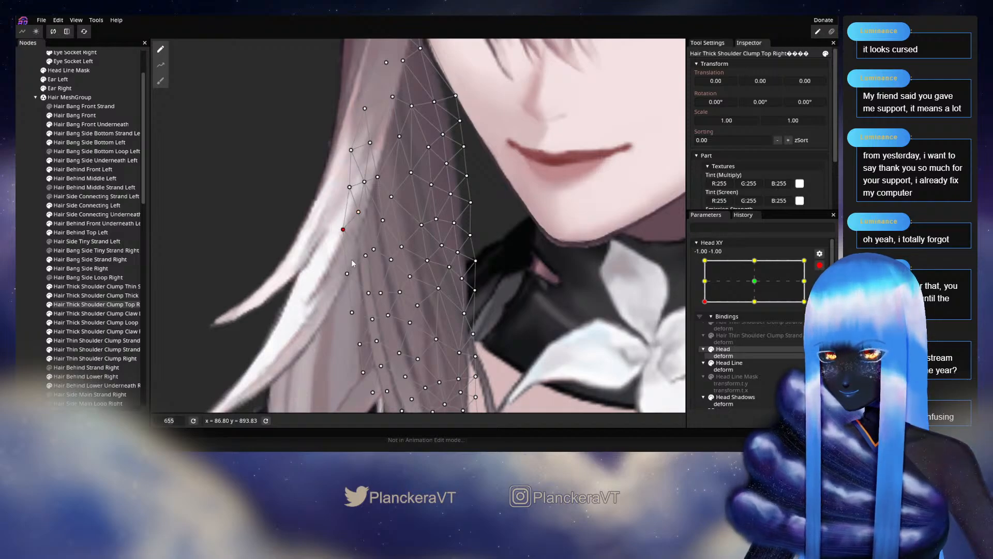
left_click_drag(378, 308, 395, 246)
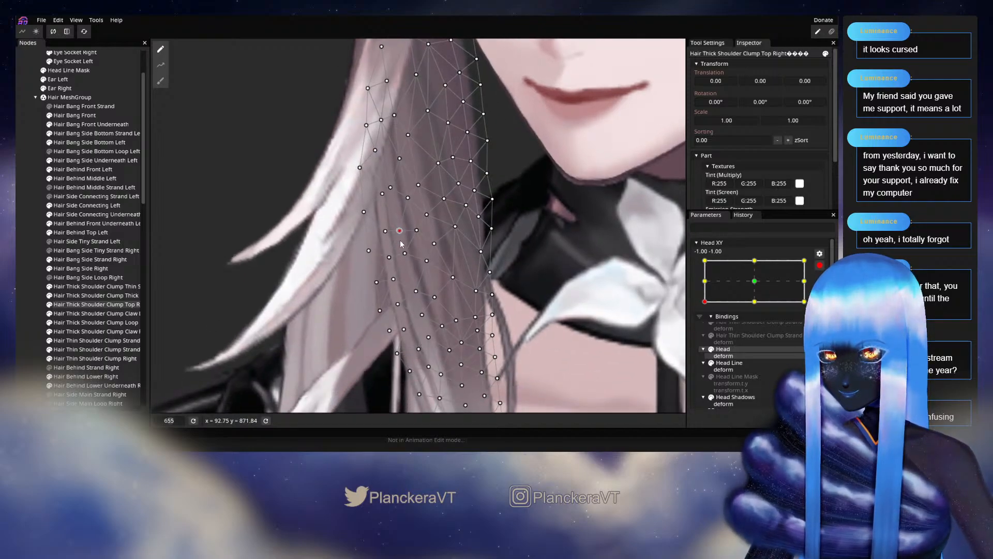
Step: Shift the clump's lower vertices beside the collar and above the shoulder to follow the dark strand lines
left_click_drag(408, 259, 412, 236)
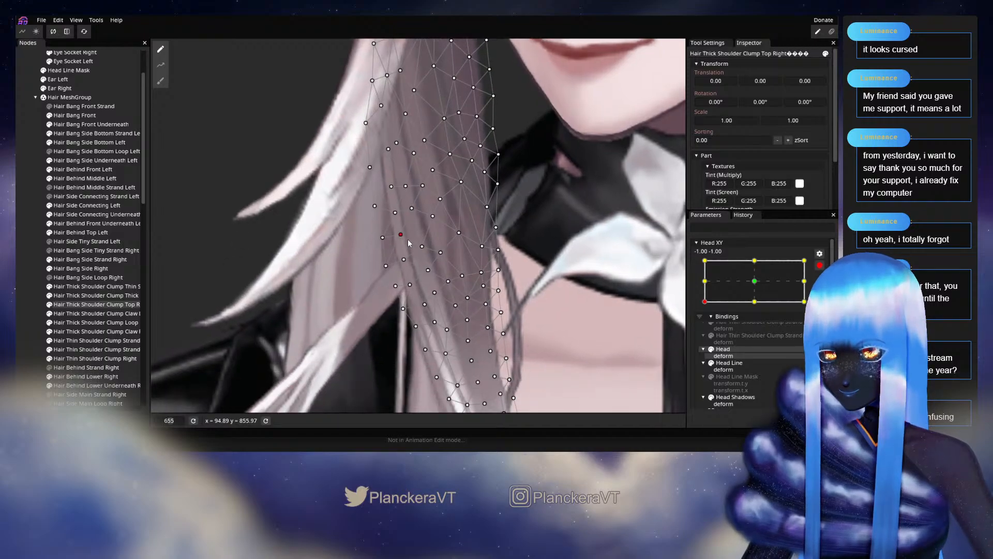
left_click(412, 260)
left_click_drag(415, 284, 399, 279)
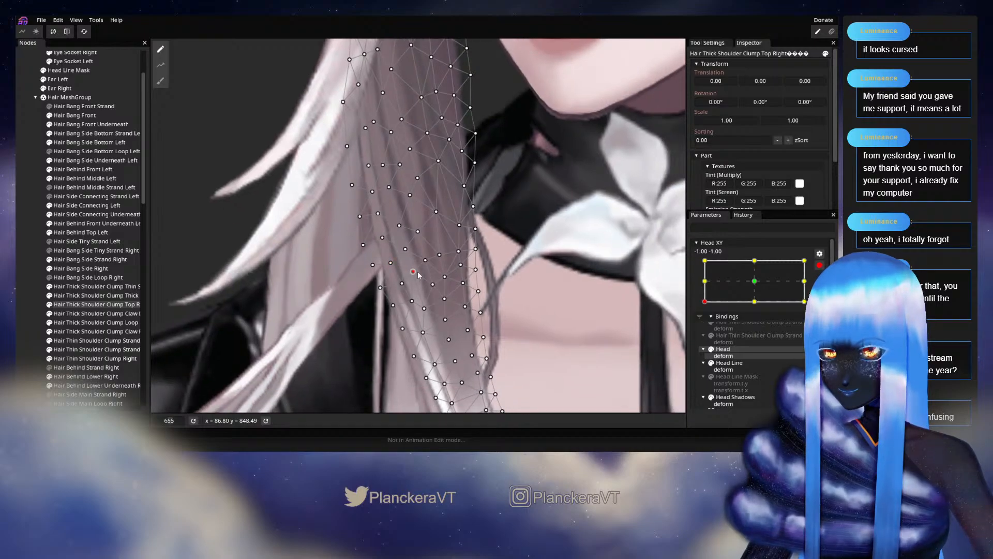
left_click(382, 272)
left_click(382, 273)
Step: Deselect the clump and test the hair motion by disarming Head XY, moving it near -1.00, -1.00, and rearming it
scroll(547, 277, "down", 3)
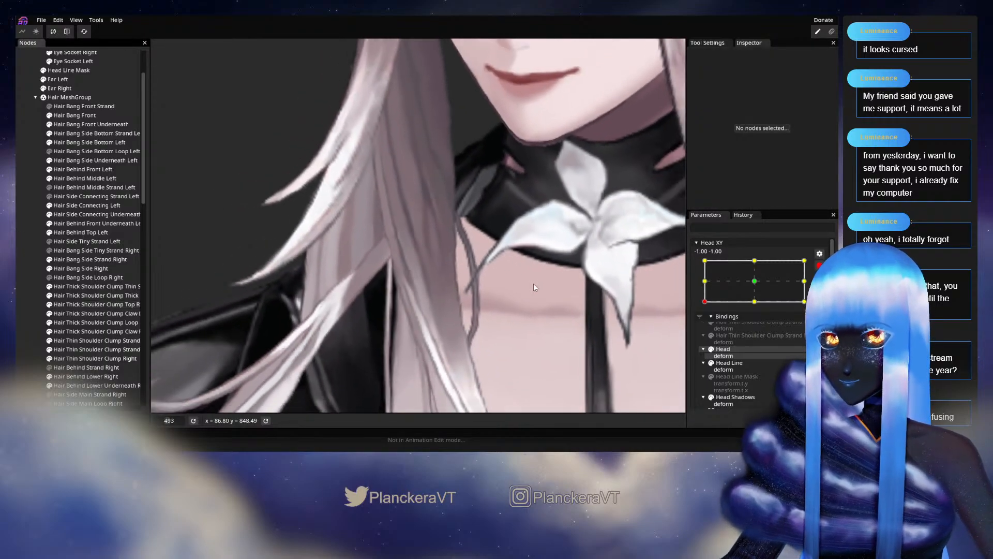
scroll(534, 287, "down", 5)
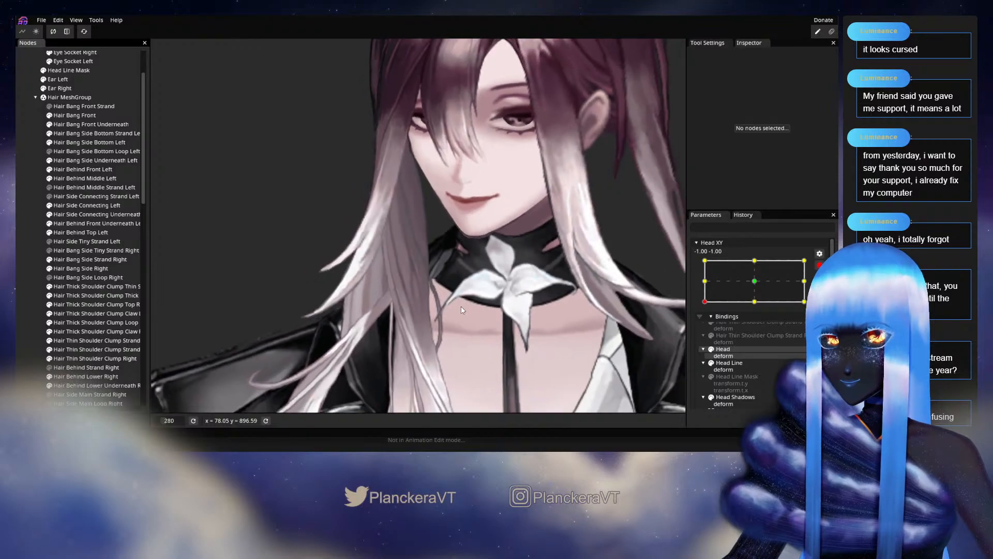
scroll(467, 308, "down", 4)
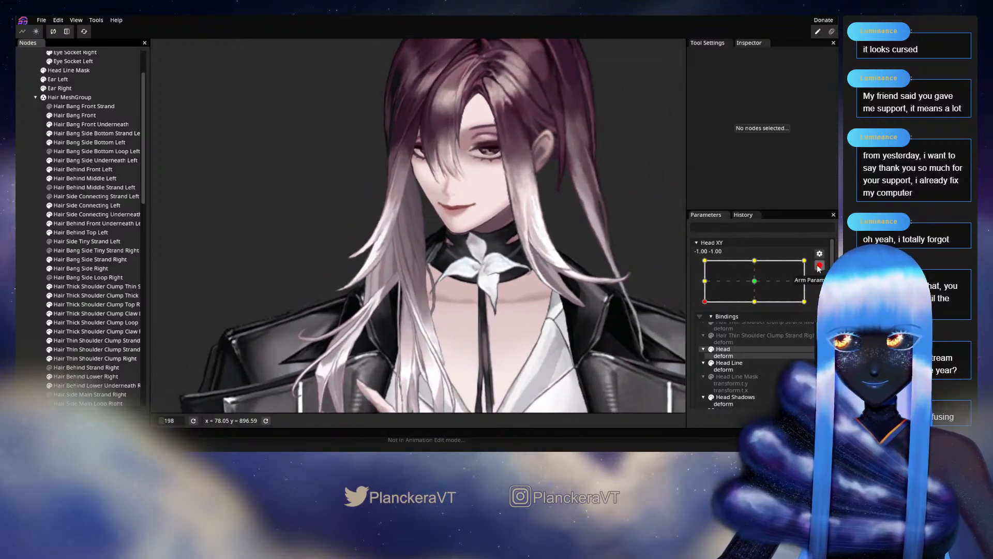
left_click(818, 268)
mouse_move(705, 327)
left_mouse_down()
mouse_move(705, 315)
mouse_move(702, 336)
mouse_move(694, 307)
mouse_move(694, 332)
left_mouse_up()
left_click(825, 290)
Step: Reselect Hair Thick Shoulder Clump Top Right and nudge its middle section toward the face with the size 30 circle brush
scroll(372, 314, "up", 3)
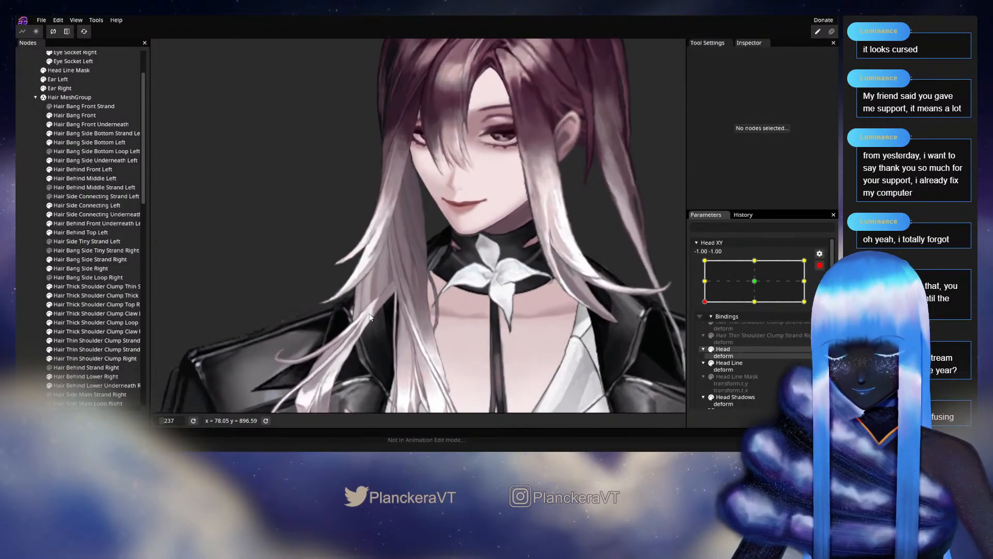
scroll(370, 317, "up", 6)
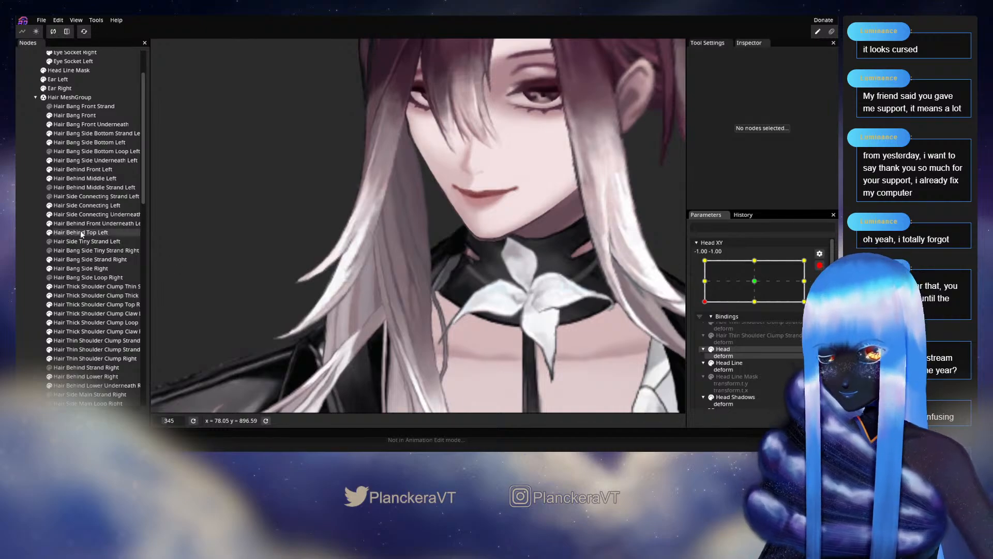
left_click(83, 304)
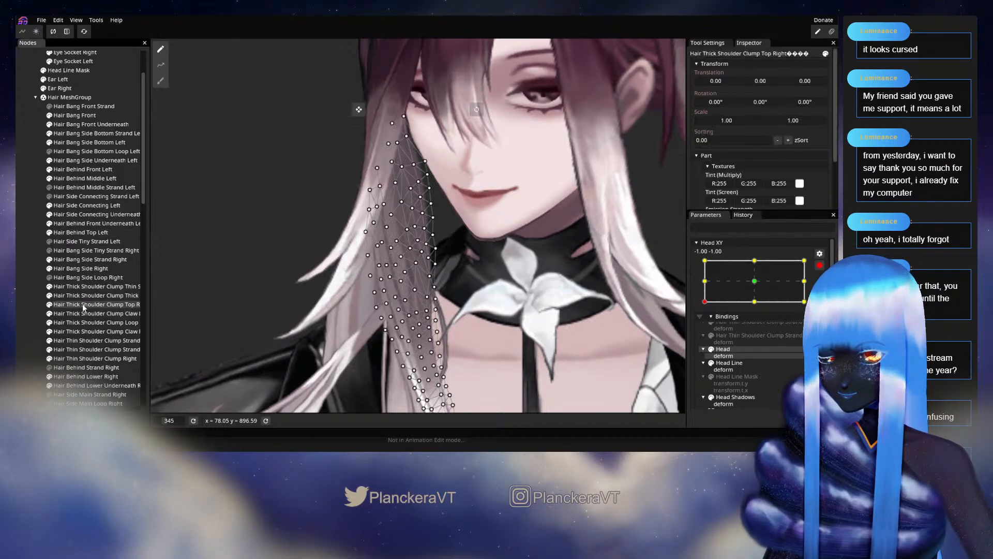
left_click(160, 81)
scroll(248, 194, "up", 4)
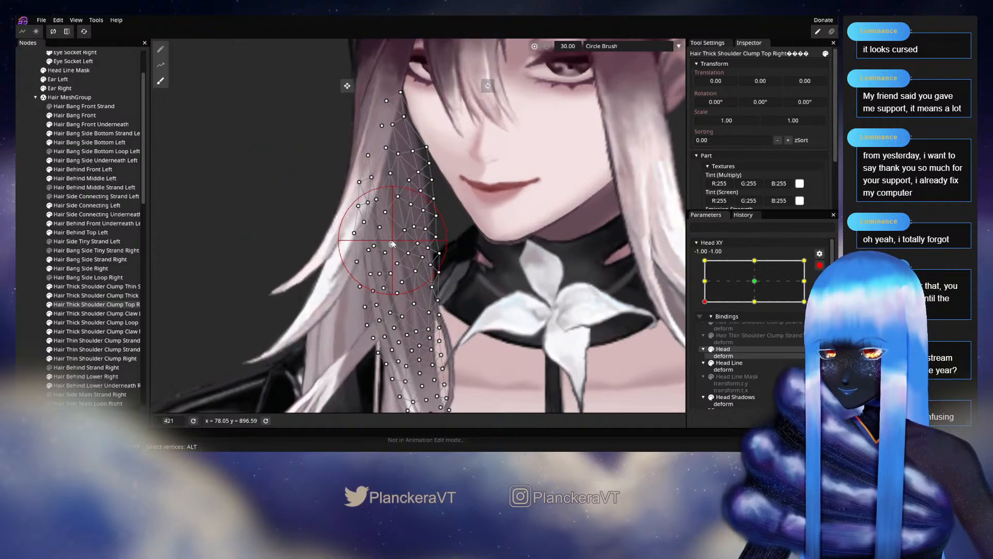
left_click_drag(386, 236, 393, 235)
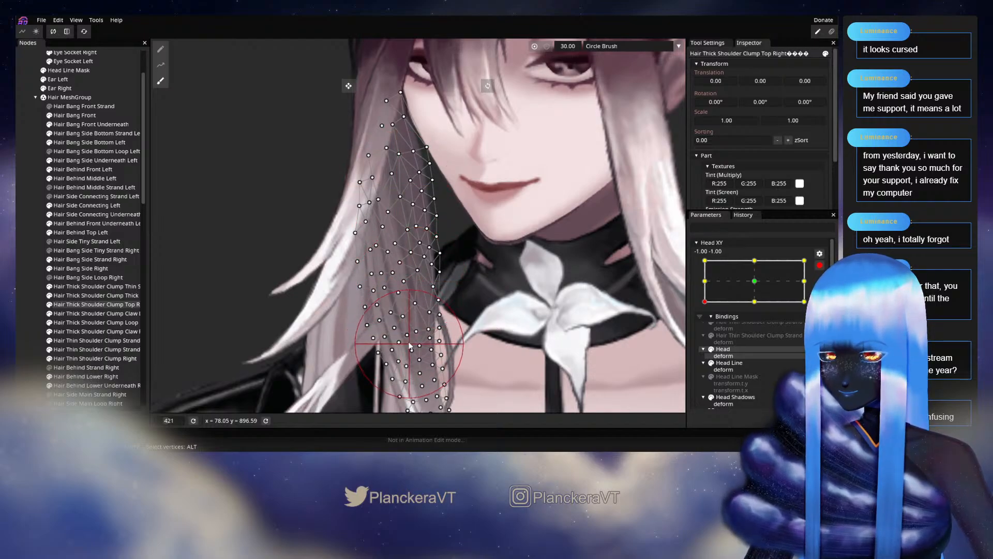
left_click_drag(415, 355, 411, 293)
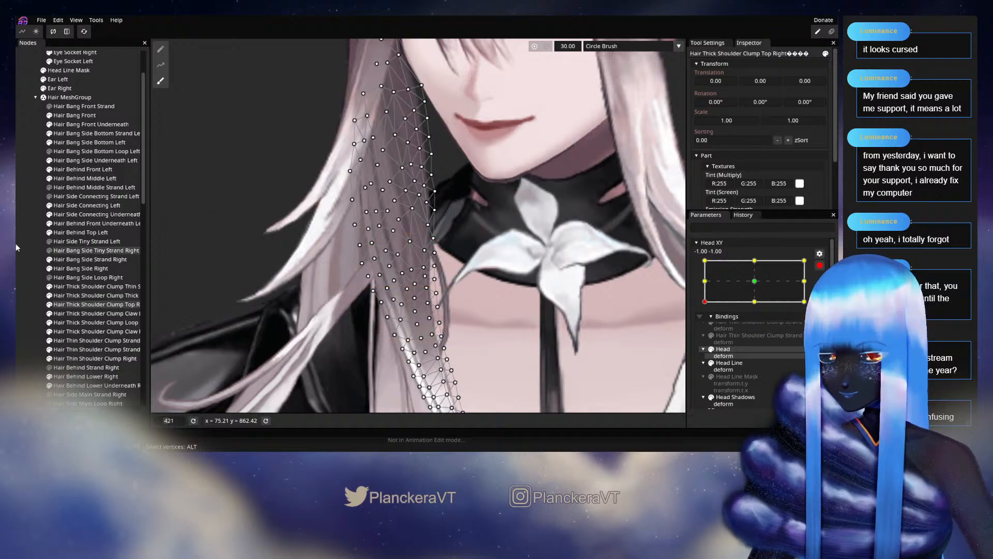
Step: Deselect the clump and recheck the brushed deformation by disarming Head XY, moving it around -1.00, -1.00, and rearming it
left_click(65, 241)
scroll(526, 290, "down", 5)
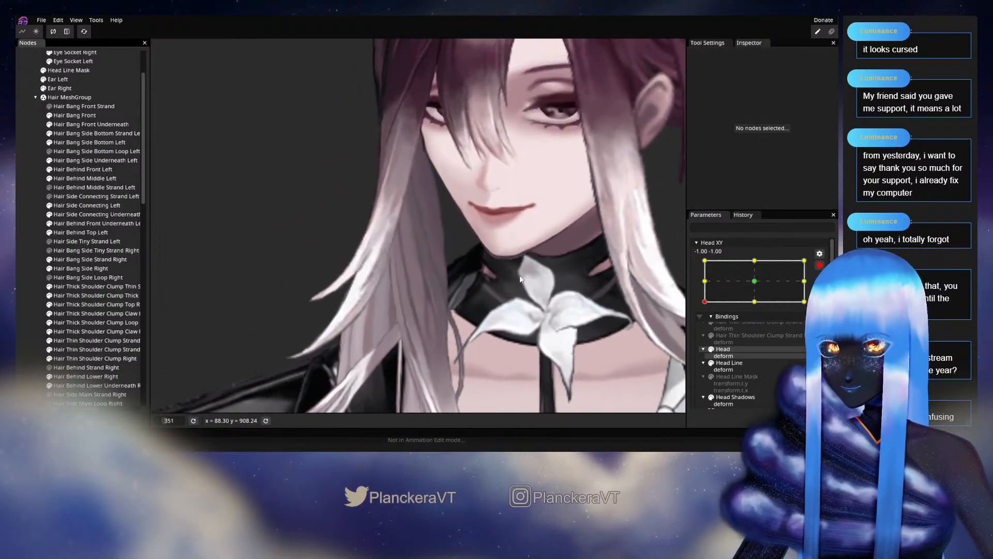
left_click_drag(526, 288, 548, 281)
left_click(820, 265)
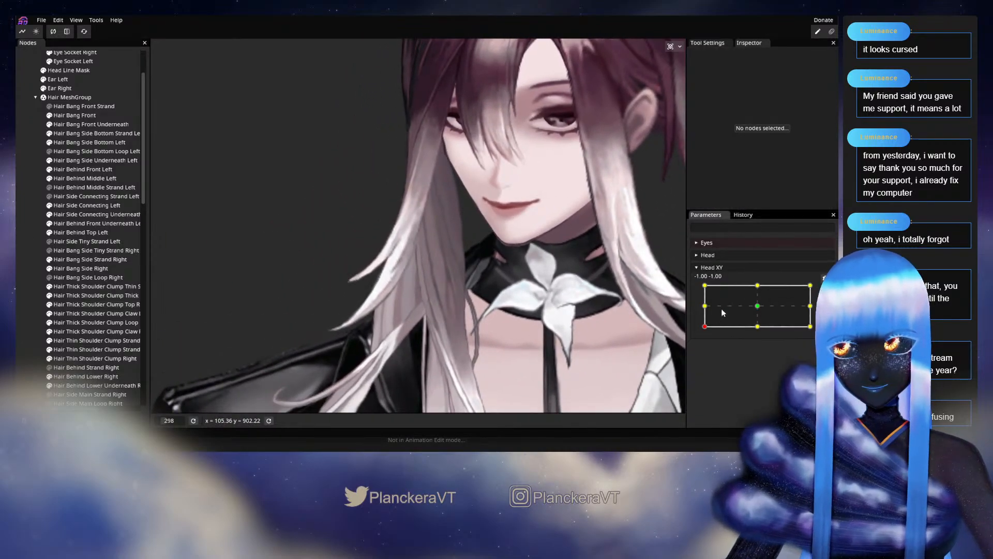
mouse_move(704, 329)
left_mouse_down()
mouse_move(697, 303)
mouse_move(701, 329)
left_mouse_up()
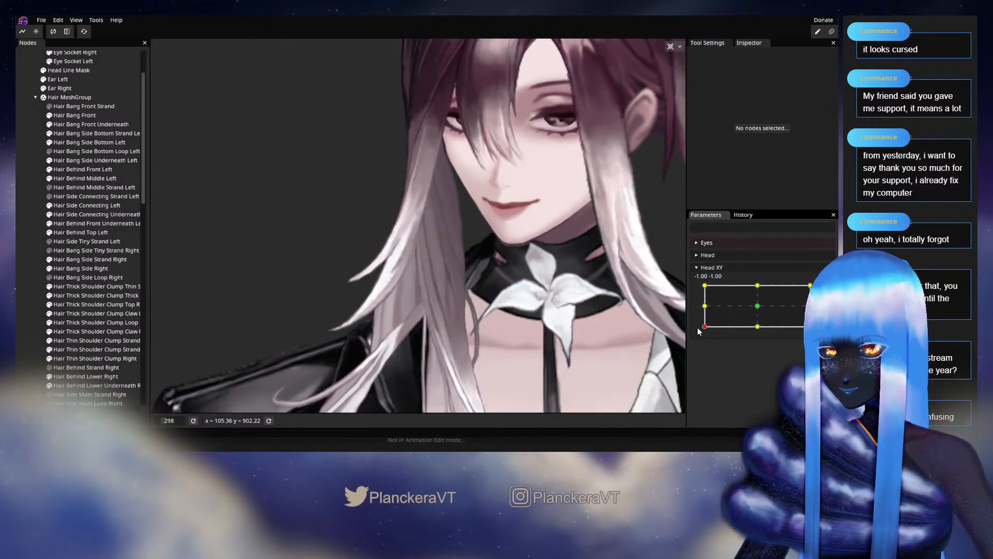
left_click(826, 290)
Step: Reselect Hair Thick Shoulder Clump Top Right, set the circle brush size to 36, and nudge the mesh beside the jaw and collar
scroll(389, 300, "up", 2)
left_click_drag(389, 294, 386, 264)
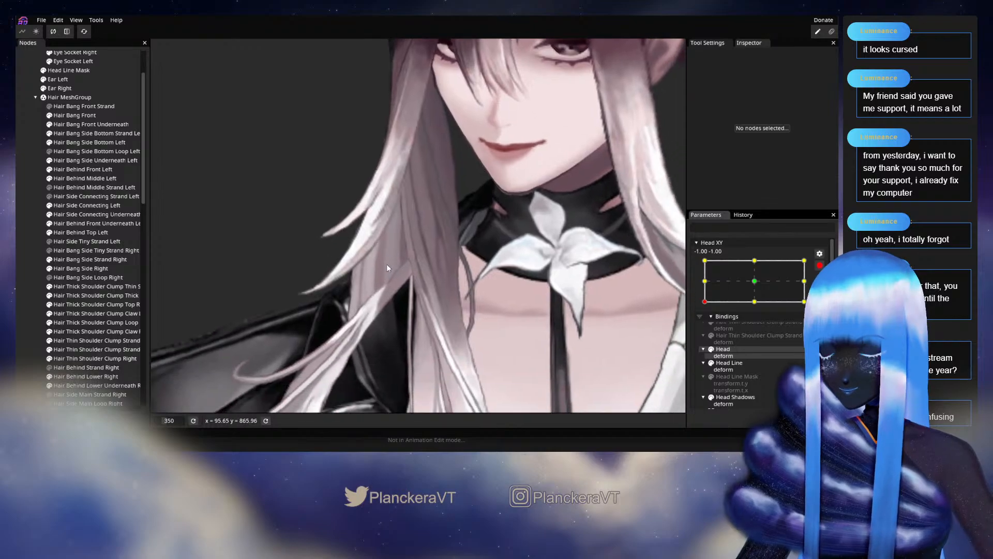
left_click_drag(391, 306, 348, 288)
scroll(377, 272, "up", 1)
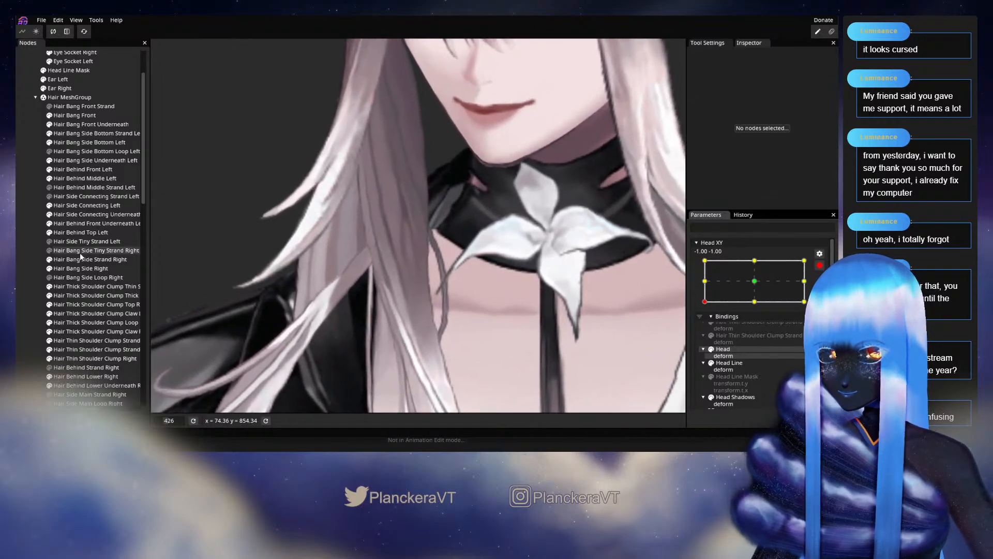
left_click(93, 313)
left_click(93, 304)
scroll(256, 233, "up", 1)
left_click(160, 81)
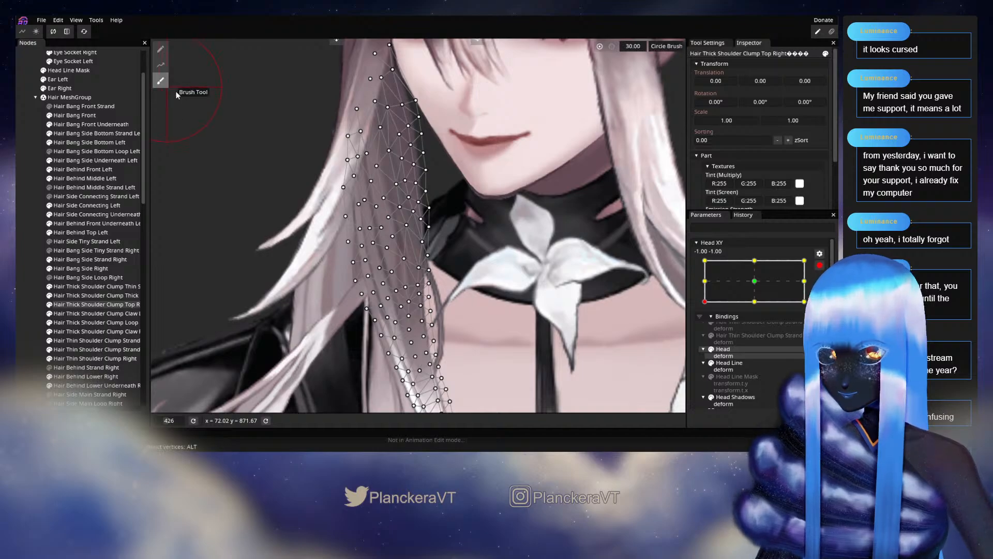
left_click(548, 46)
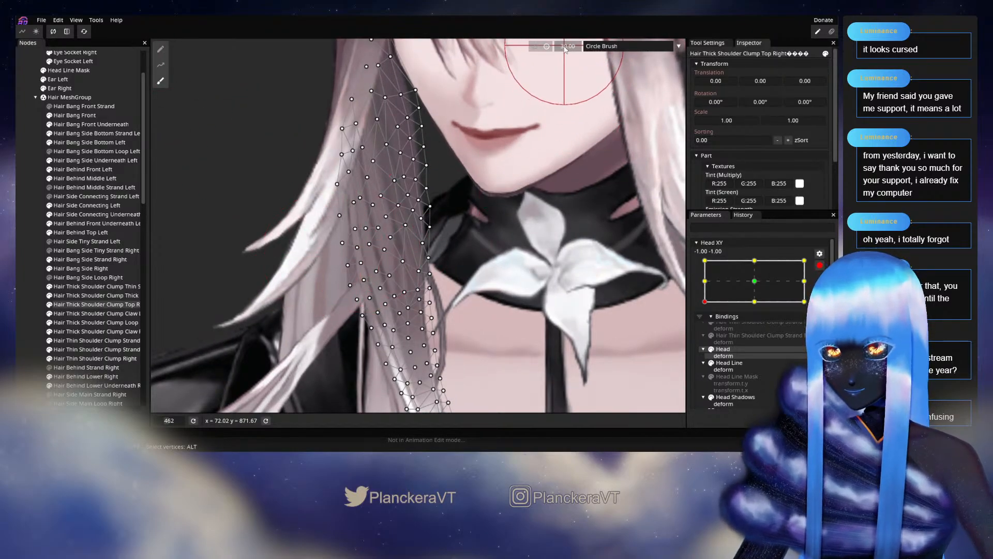
left_click_drag(565, 46, 569, 46)
left_click_drag(385, 253, 388, 251)
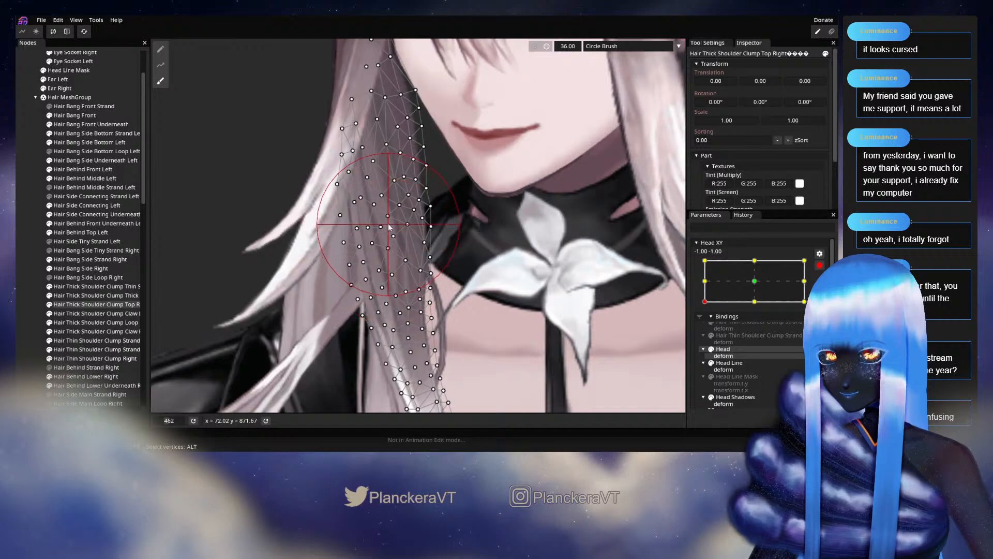
left_click_drag(383, 192, 373, 272)
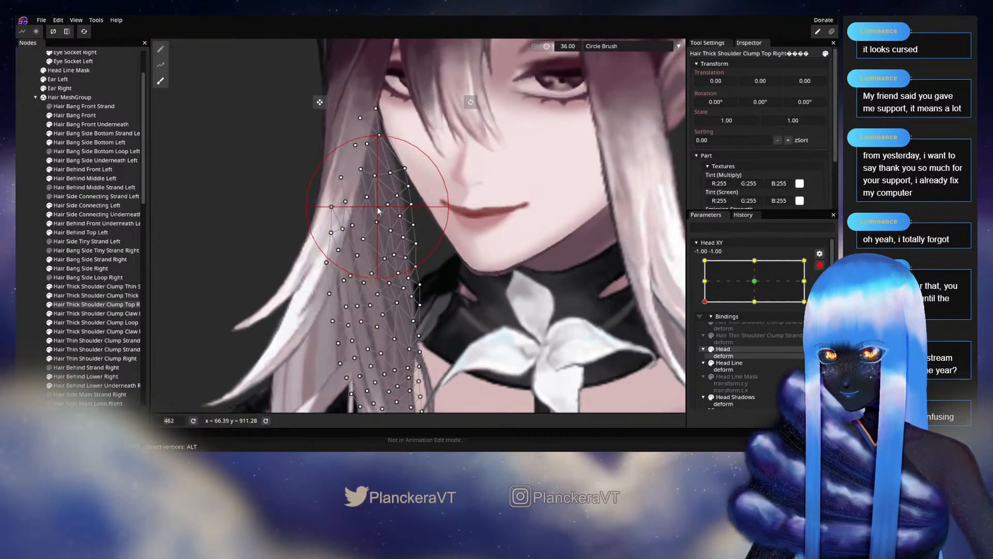
Step: Review the whole hair shape with the clump deselected by testing Head XY unarmed near -1.00, -1.00, and rearming it
left_click(23, 230)
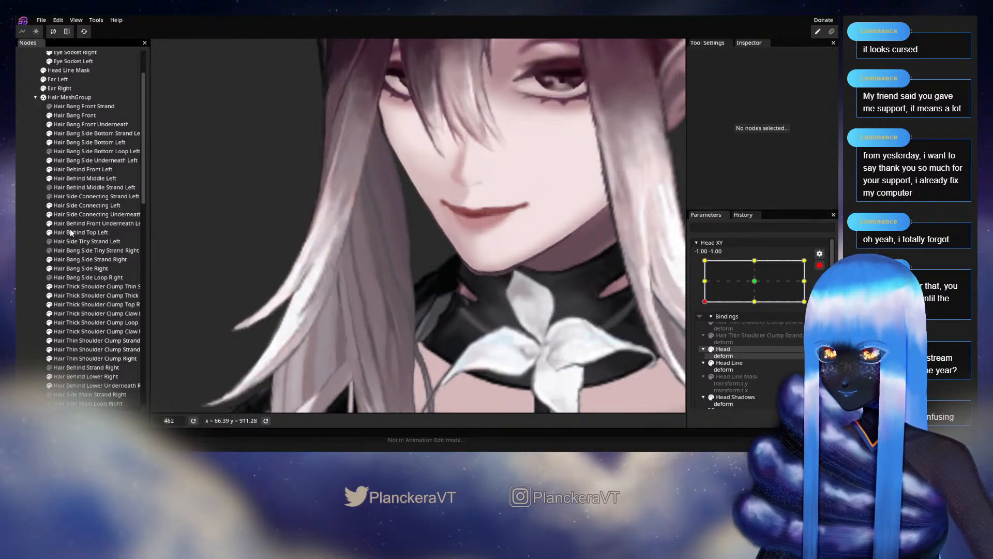
scroll(492, 282, "down", 3)
scroll(454, 283, "down", 3)
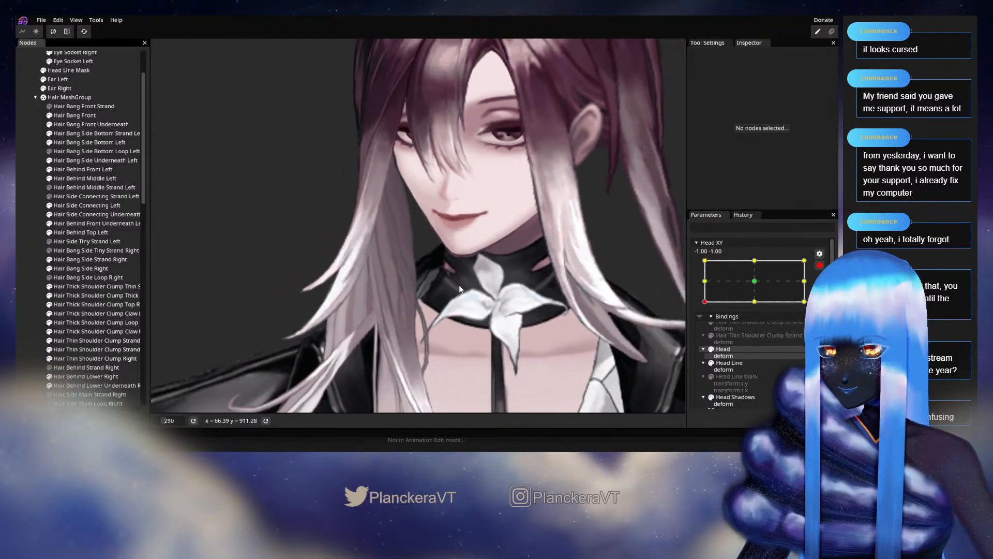
left_click(819, 265)
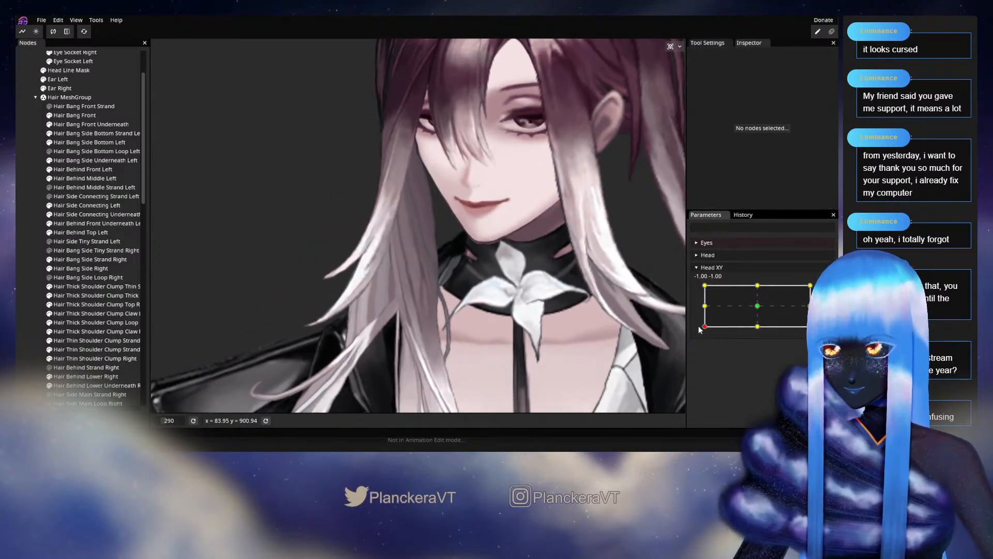
left_click_drag(699, 329, 702, 331)
left_click(819, 290)
Step: Reselect Hair Thick Shoulder Clump Top Right and adjust individual mesh vertices along its inner edge beside the jaw and collar
scroll(446, 316, "up", 10)
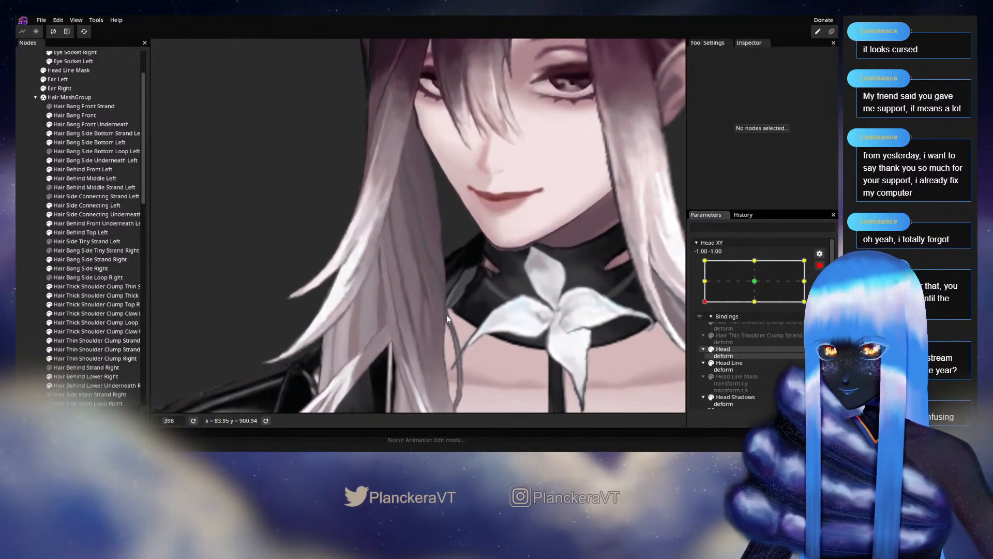
scroll(443, 265, "up", 1)
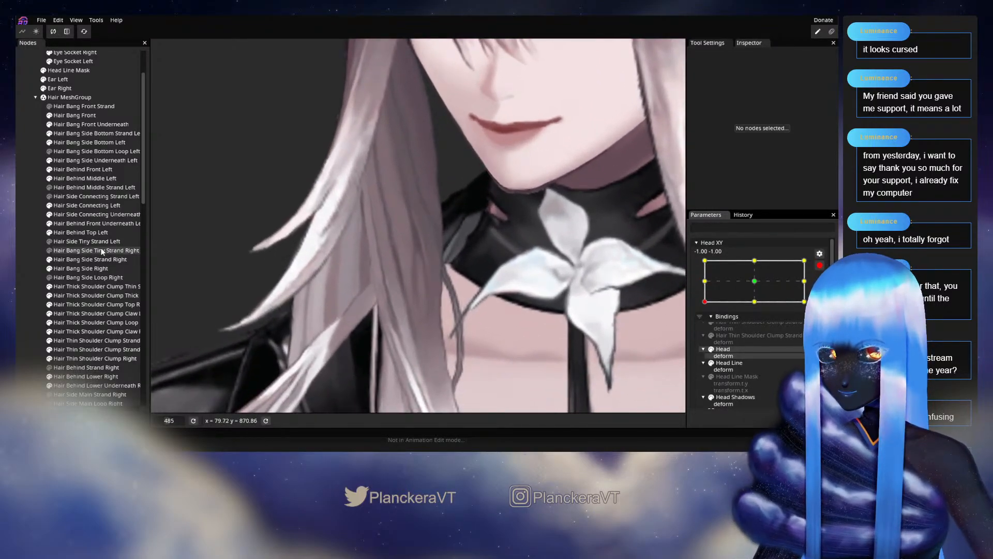
left_click(97, 286)
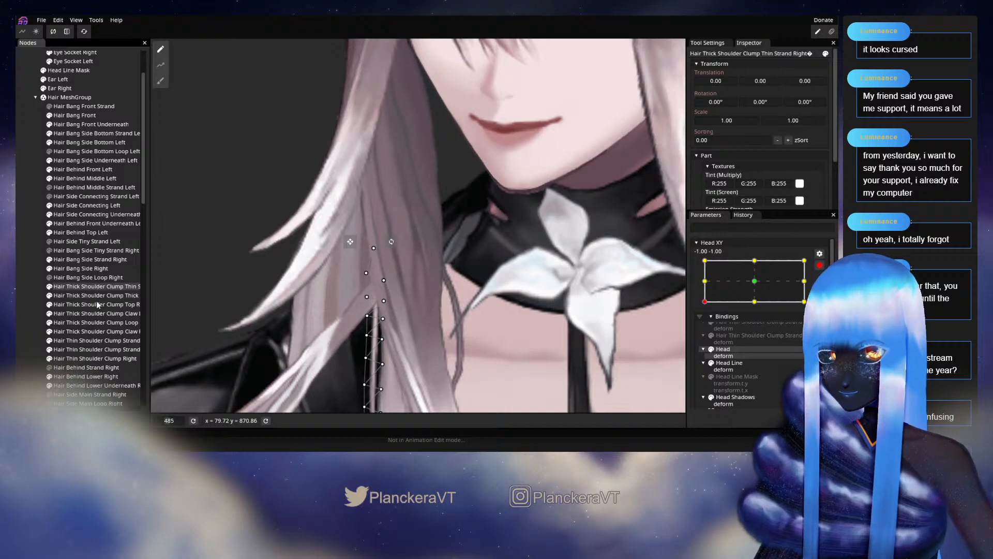
left_click(97, 305)
scroll(401, 246, "up", 4)
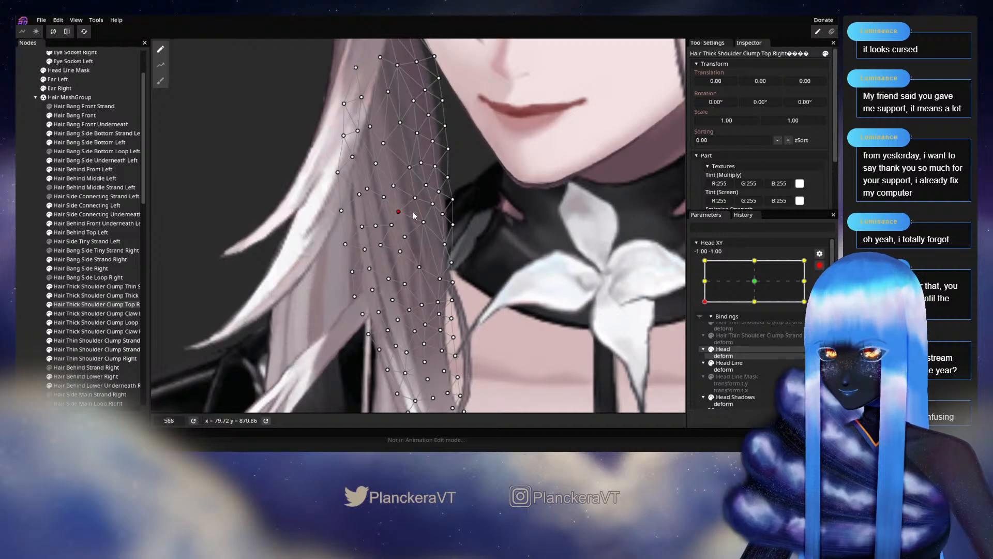
scroll(414, 215, "up", 3)
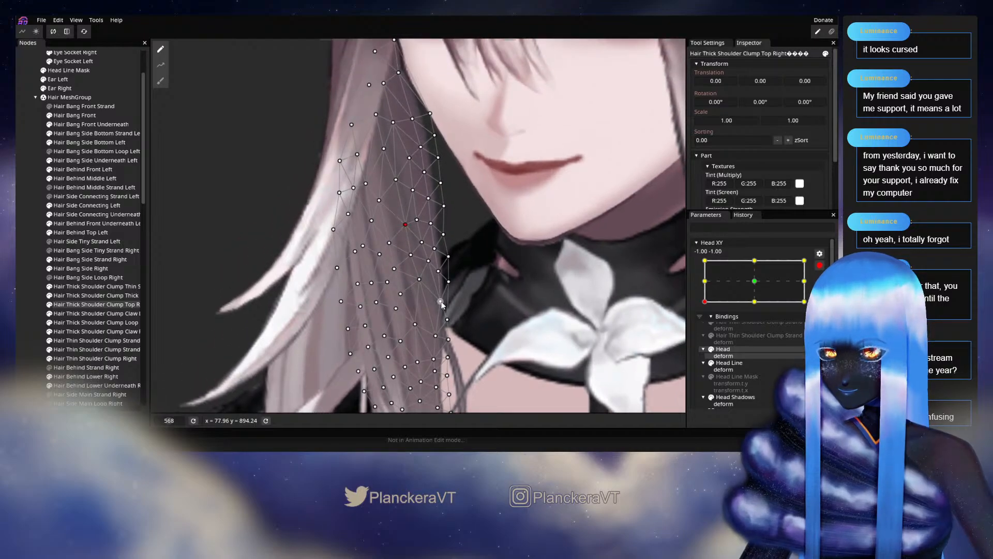
left_click_drag(440, 302, 417, 282)
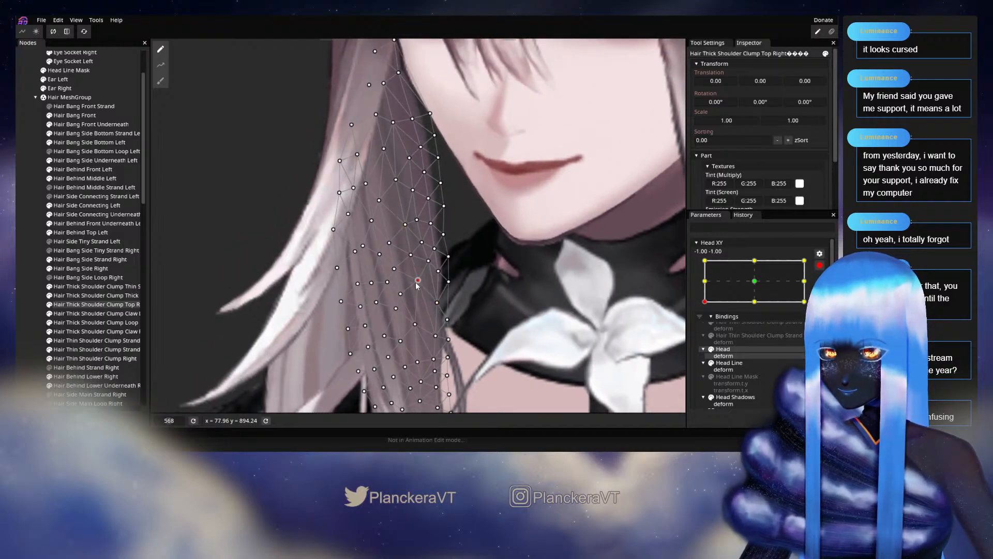
left_click(430, 261)
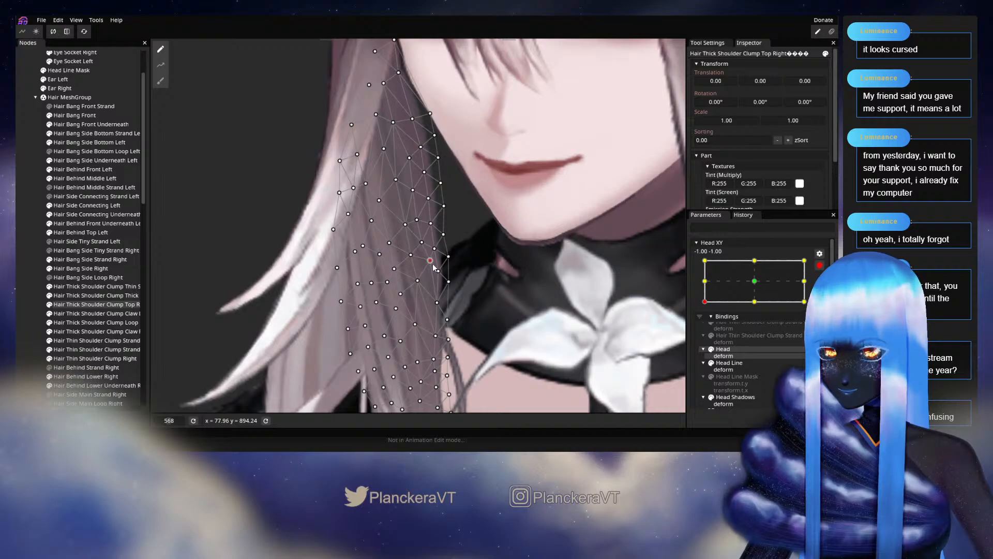
Step: Deselect the clump and check the vertex edits by disarming Head XY, moving it around -1.00, -1.00, and rearming it
left_click(20, 239)
scroll(461, 287, "down", 1)
scroll(466, 282, "down", 5)
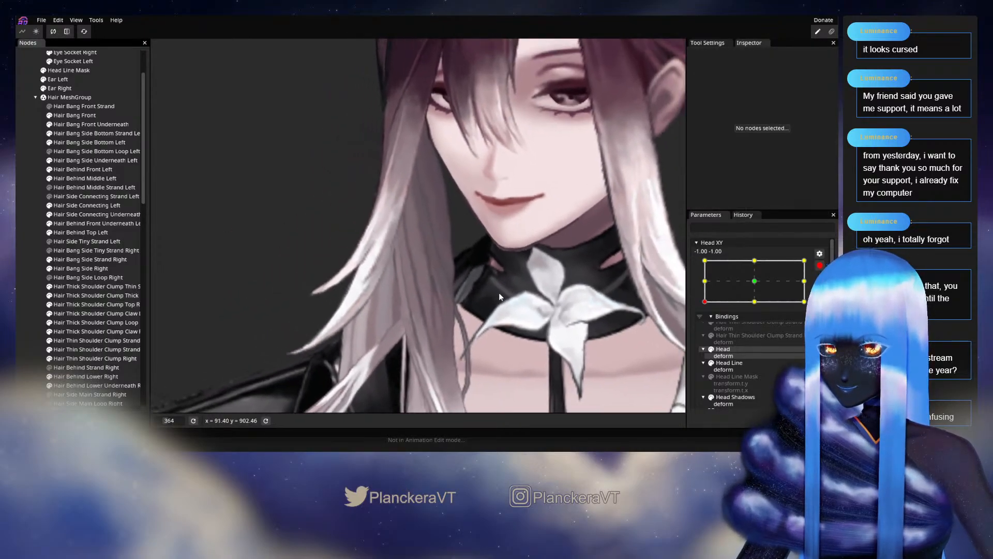
left_click(819, 265)
scroll(537, 322, "down", 1)
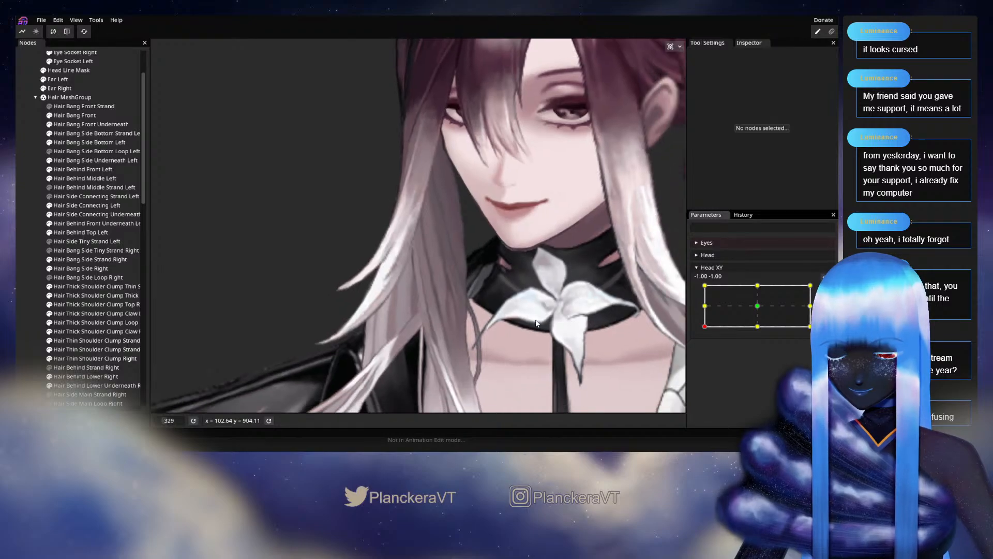
left_click_drag(707, 326, 704, 332)
left_click(825, 289)
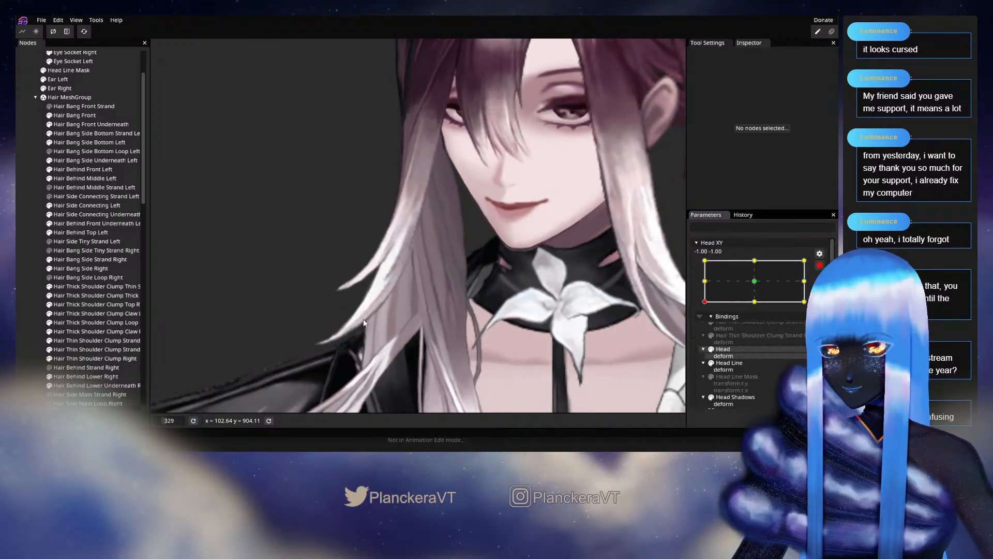
Step: Inspect the shoulder hair up close, then test the whole hair shape with Head XY disarmed around -1.00, -1.00
scroll(377, 314, "up", 2)
scroll(376, 307, "up", 1)
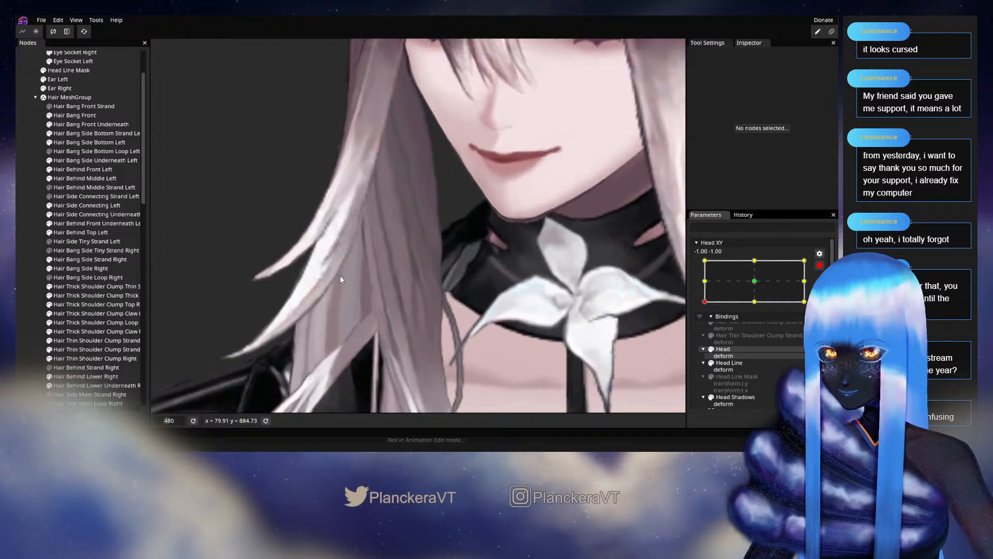
scroll(362, 292, "down", 3)
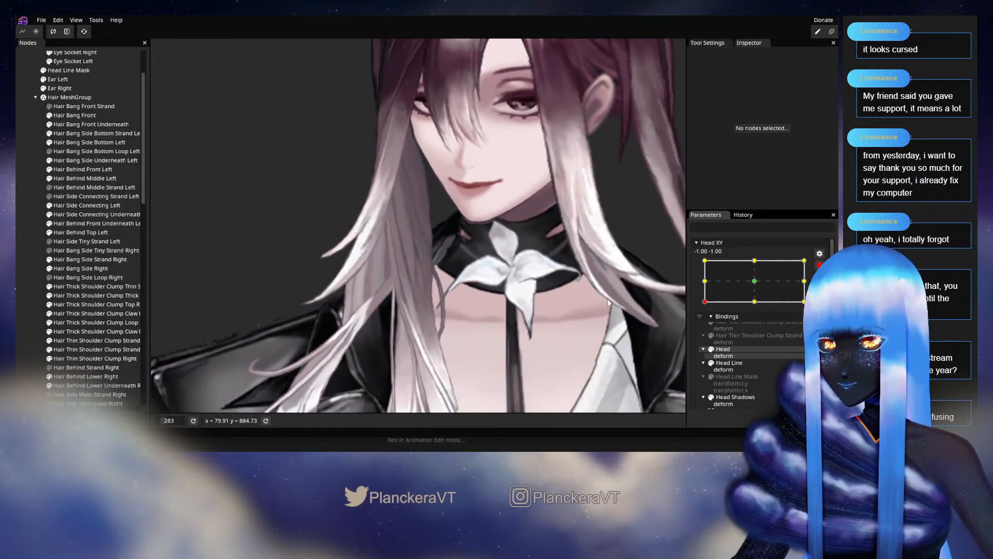
left_click(819, 266)
scroll(503, 345, "down", 2)
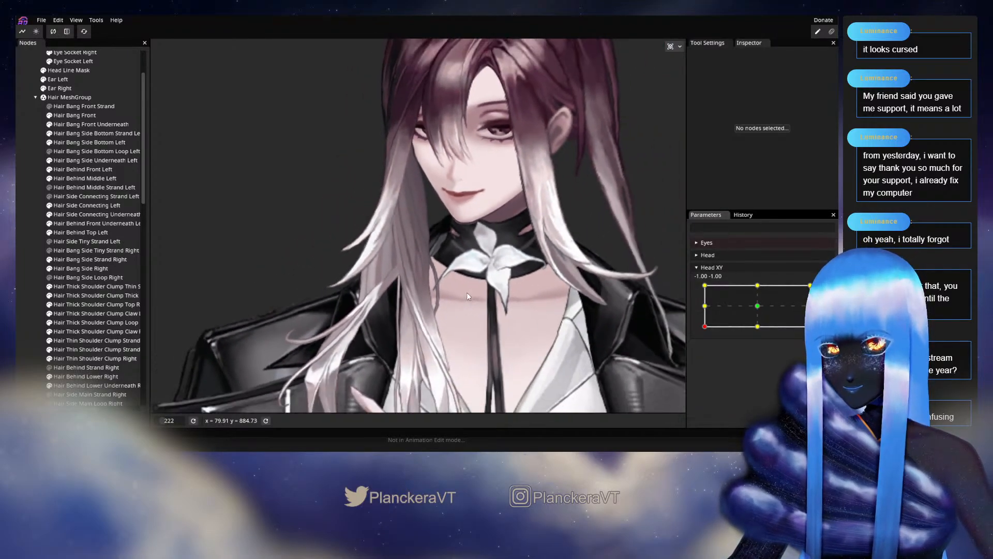
mouse_move(705, 326)
left_mouse_down()
mouse_move(759, 305)
mouse_move(697, 336)
left_mouse_up()
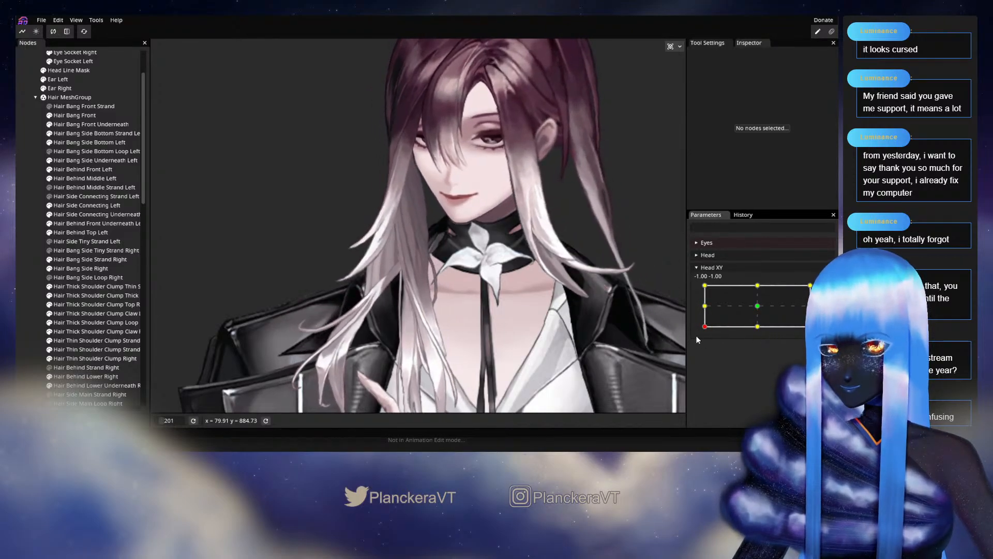
mouse_move(698, 332)
left_mouse_down()
mouse_move(699, 307)
mouse_move(697, 328)
left_mouse_up()
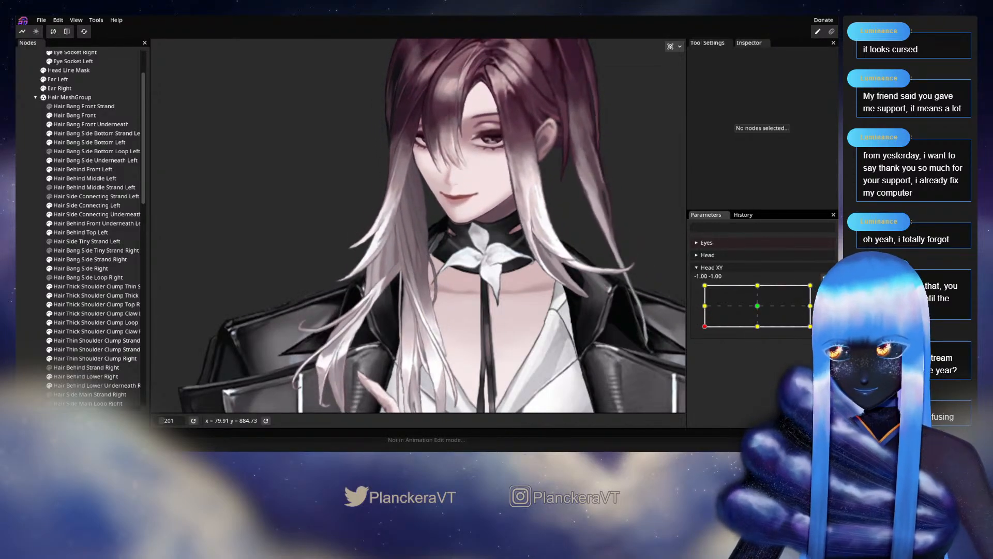
Step: With Head XY armed at -1.00, -1.00, reposition vertices in the upper middle section of Hair Thick Shoulder Clump Top Right
scroll(447, 292, "up", 5)
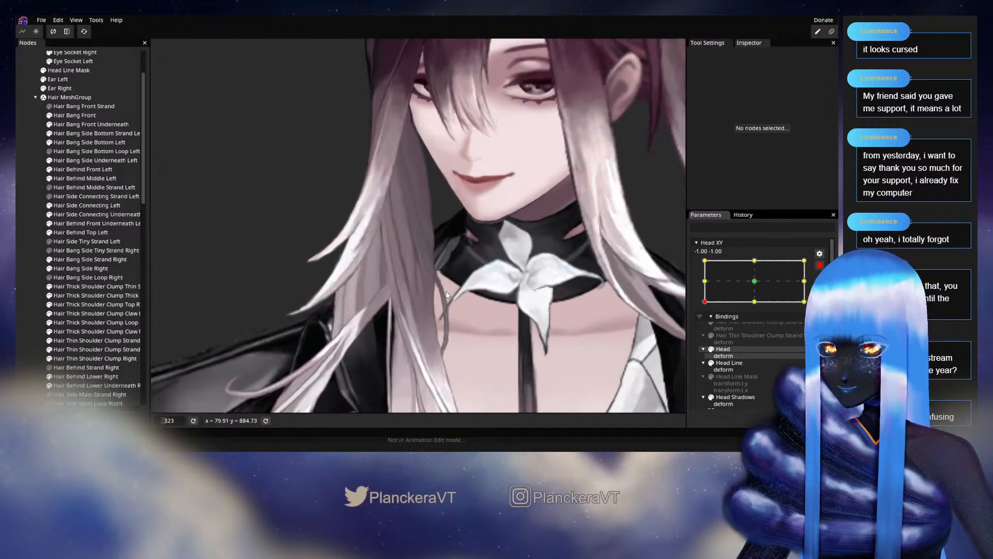
scroll(445, 300, "up", 3)
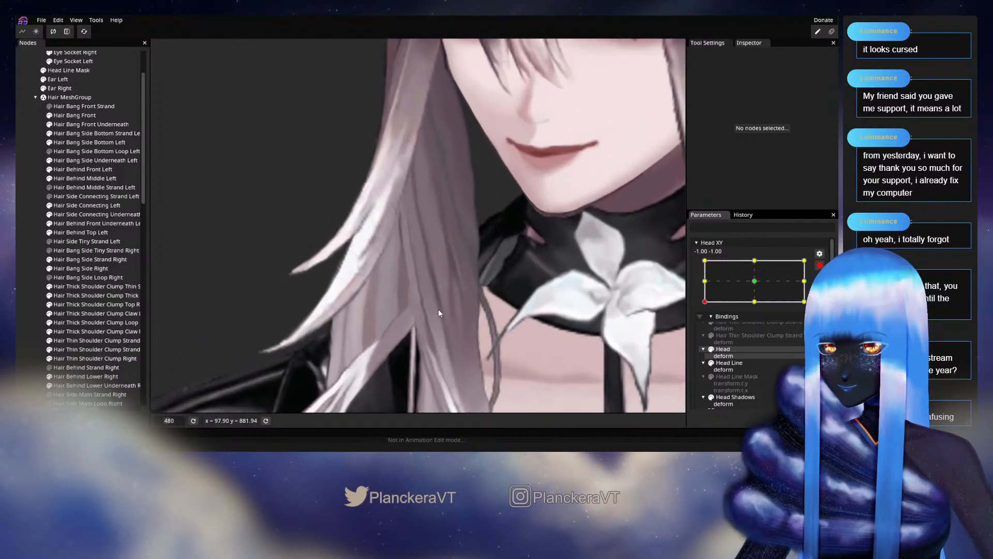
left_click(93, 304)
scroll(417, 247, "up", 3)
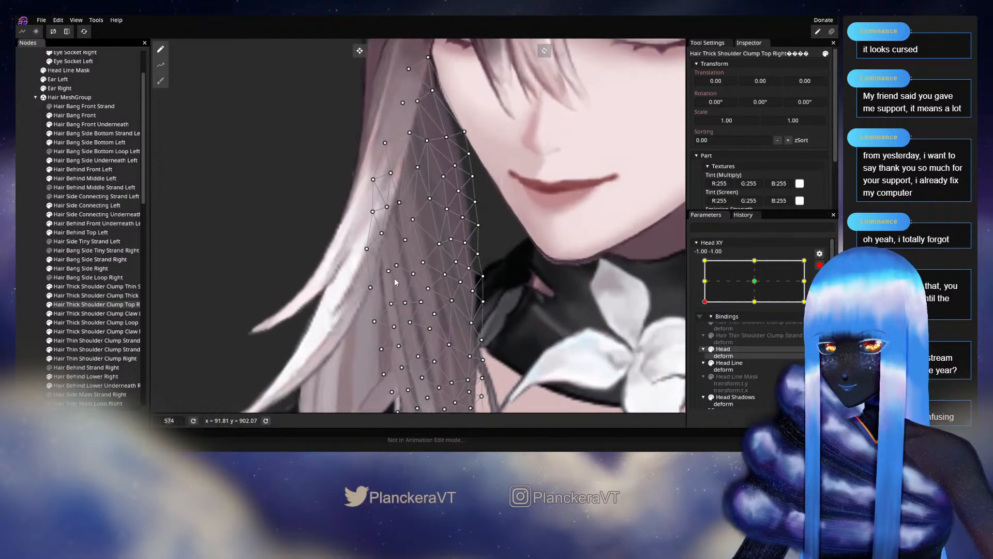
left_click(405, 240)
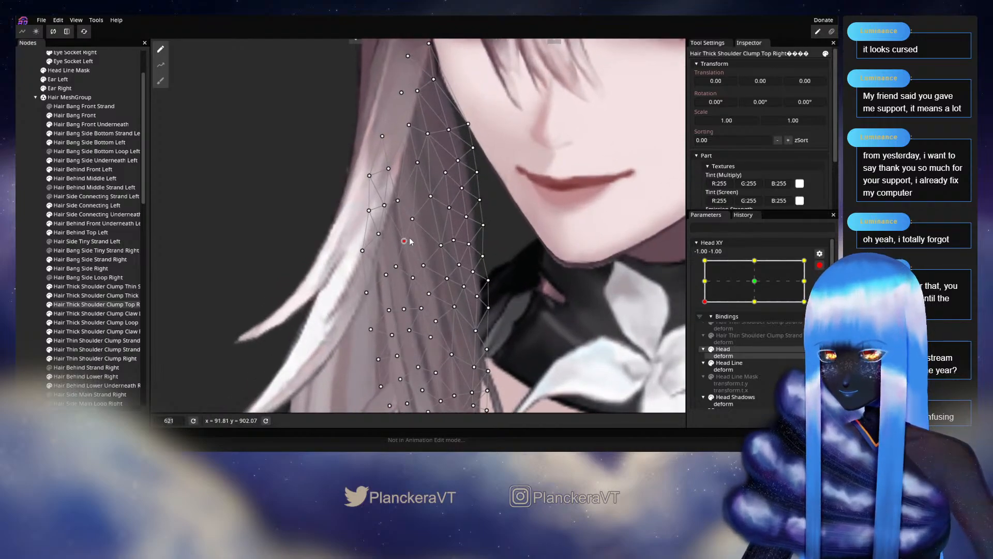
left_click(414, 218)
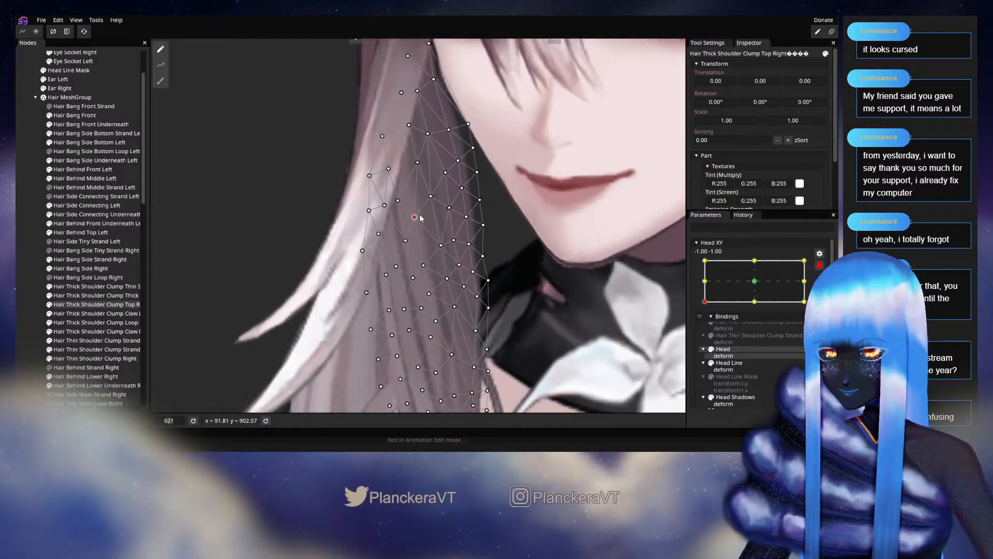
left_click_drag(380, 291, 411, 212)
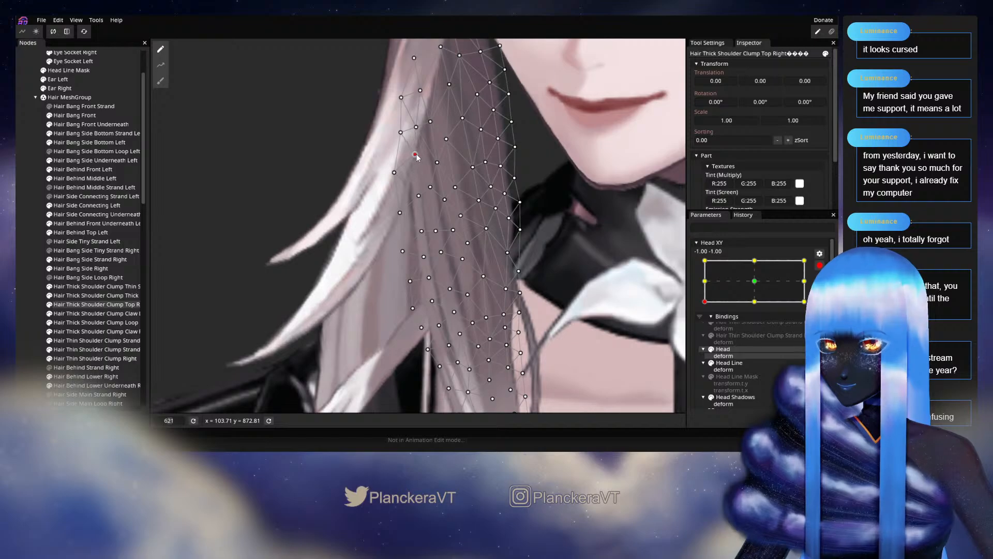
Step: Reposition the clump's interior mesh vertices from collar height down toward the strand split to smooth the hair lines
left_click_drag(431, 319, 408, 237)
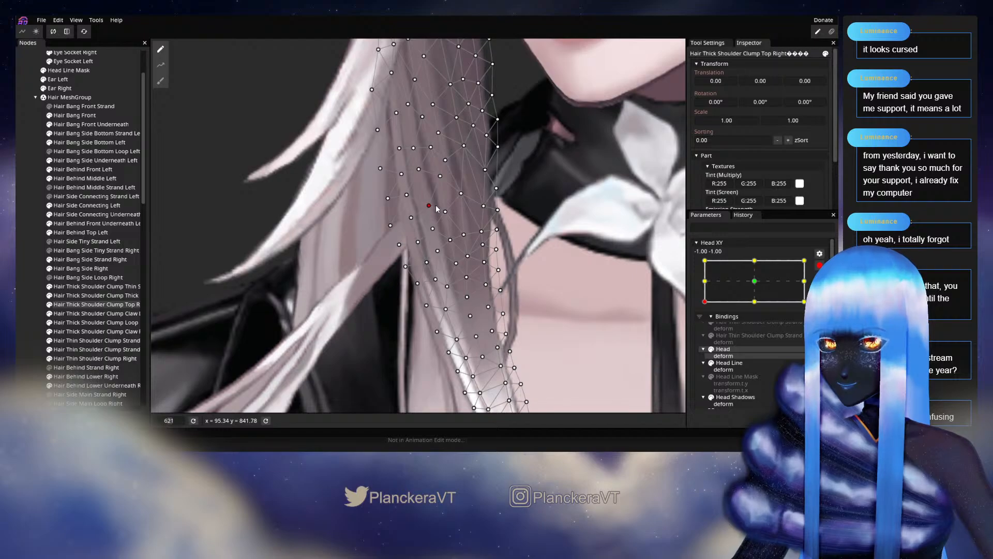
left_click_drag(438, 202, 409, 260)
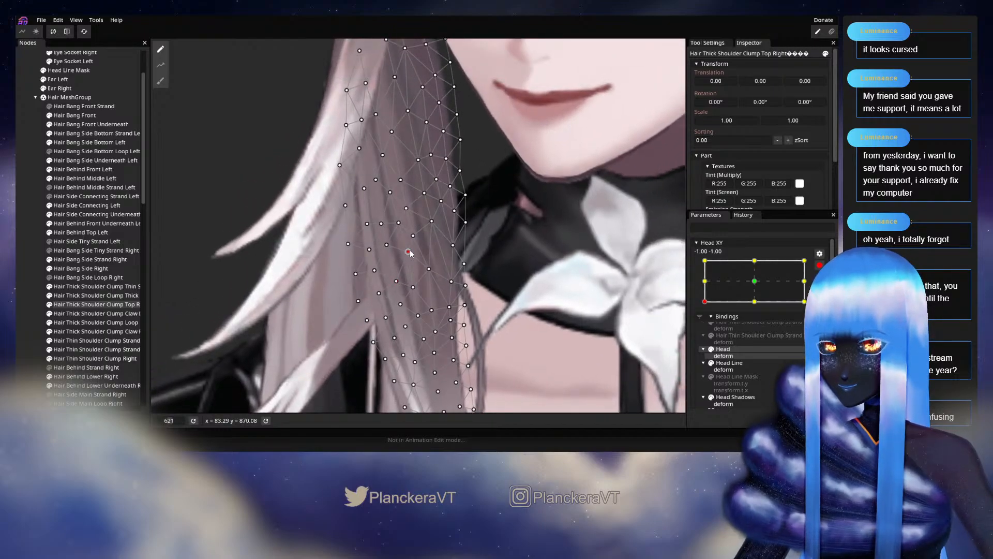
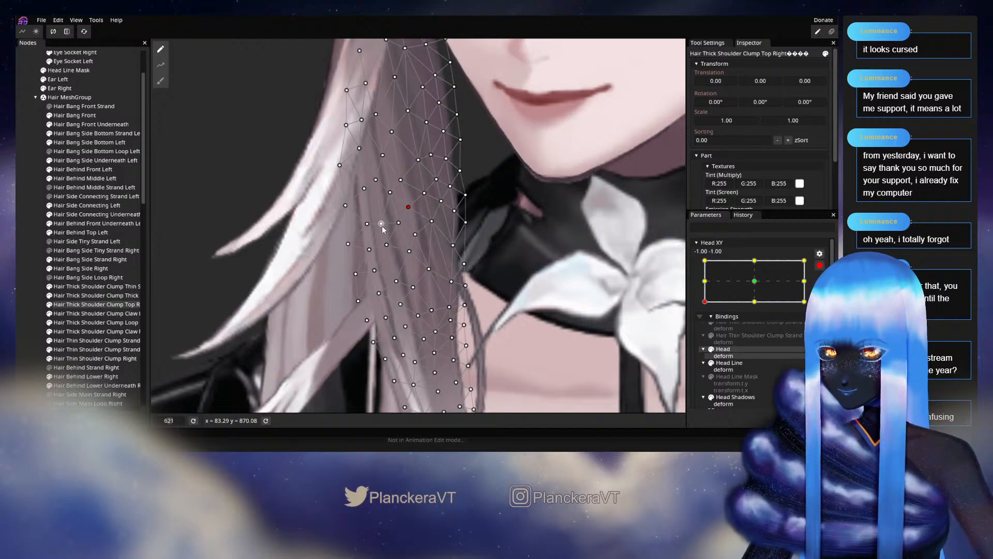
left_click(395, 196)
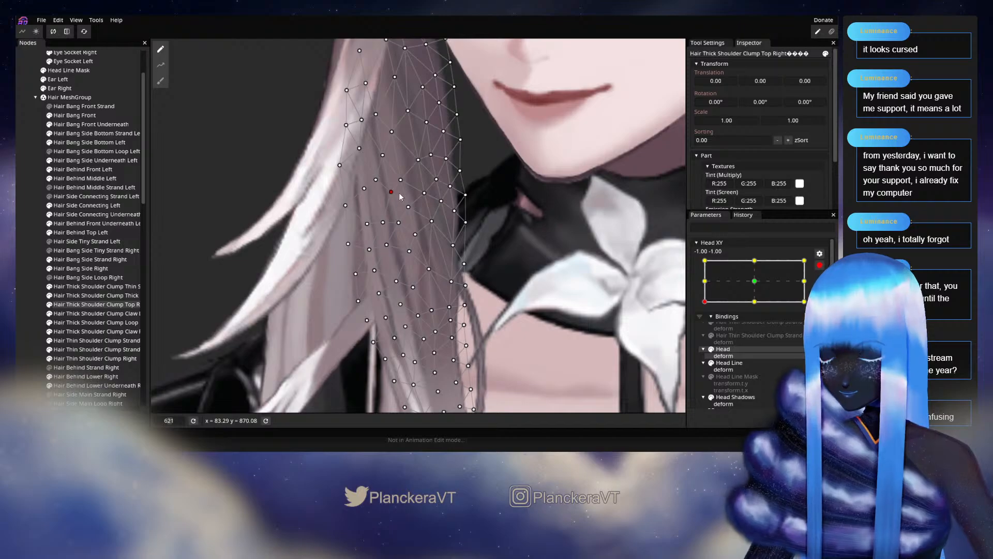
left_click_drag(407, 236, 368, 169)
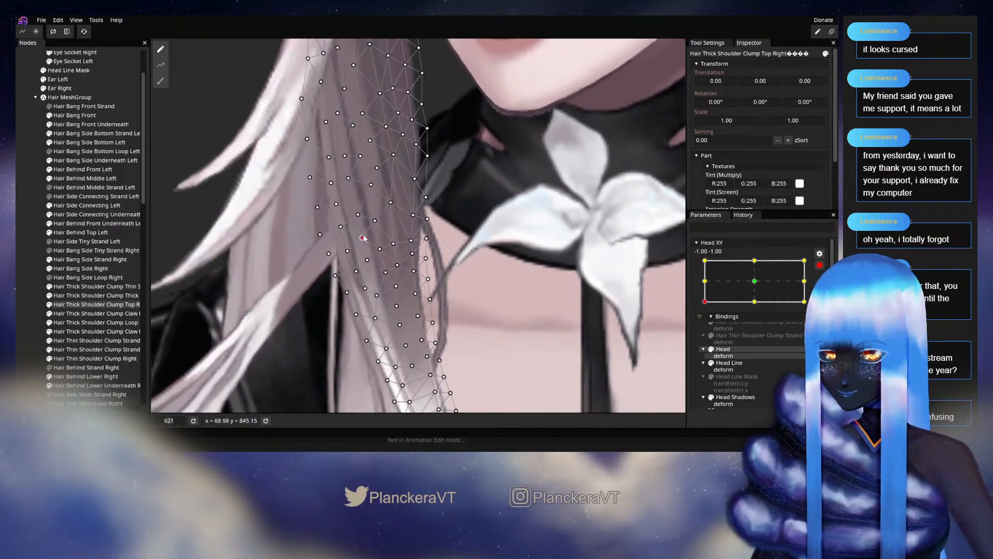
left_click_drag(367, 262, 376, 239)
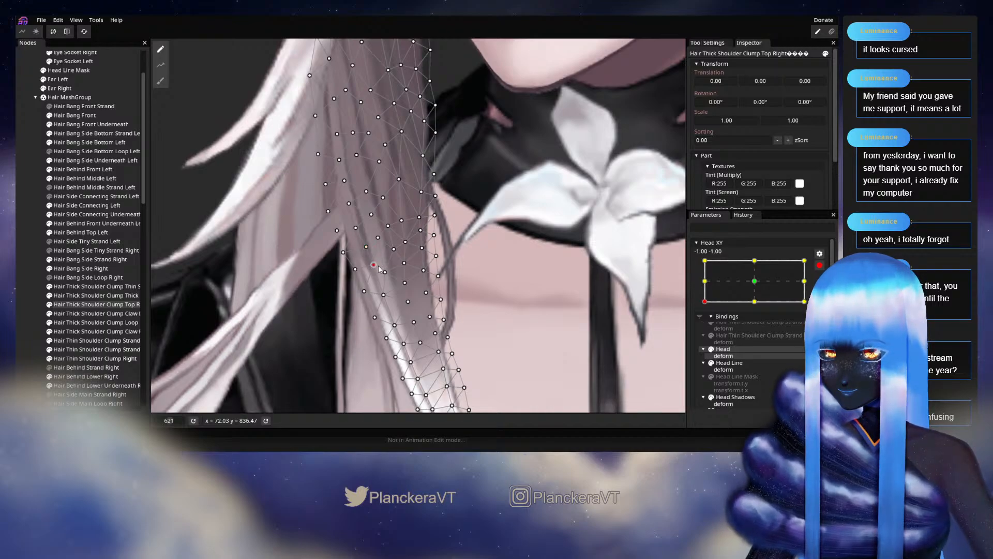
left_click_drag(404, 238, 395, 330)
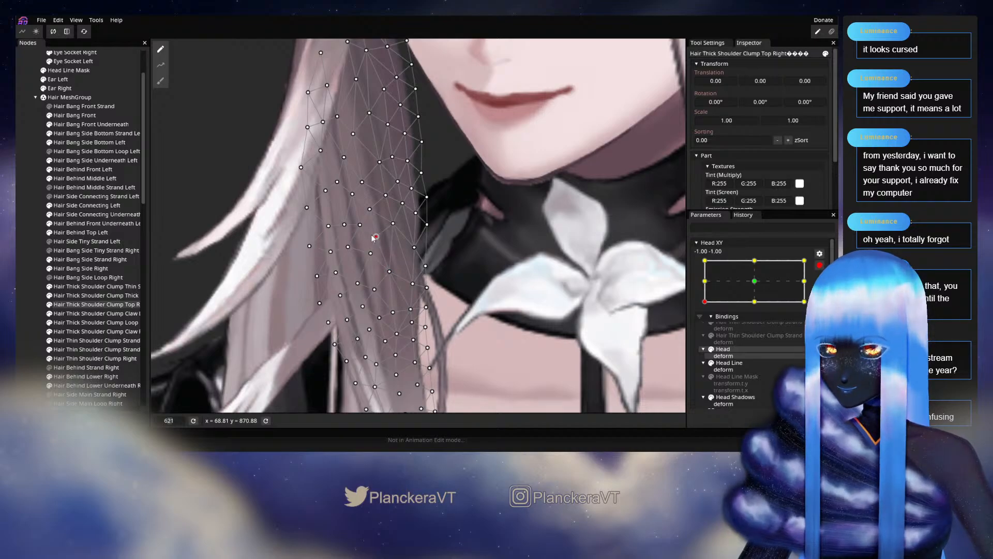
Step: Deselect the clump and test the smoothed hair lines by moving the disarmed Head XY near -1.00, -1.00, and rearm it
left_click(20, 239)
scroll(349, 272, "down", 2)
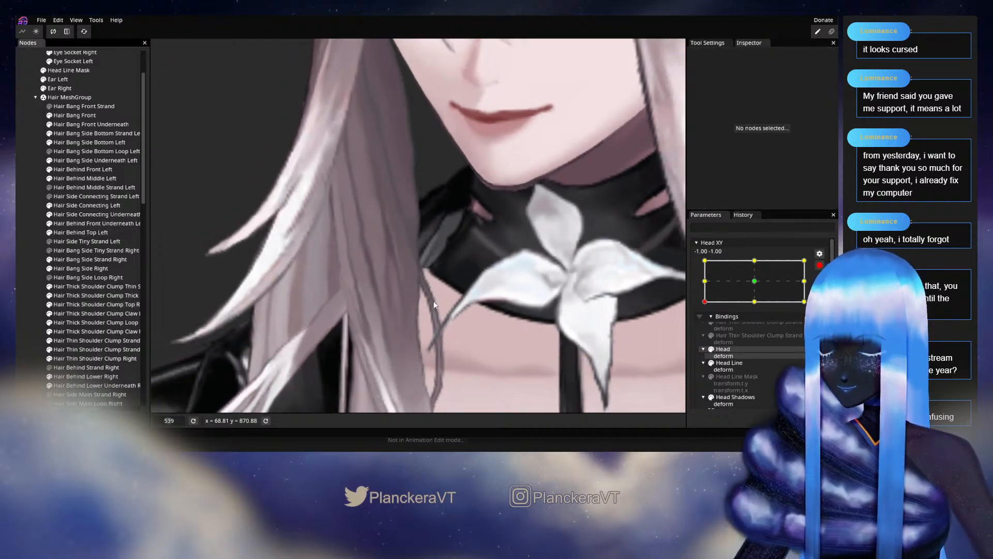
left_click_drag(442, 278, 495, 310)
scroll(496, 309, "down", 1)
left_click(820, 265)
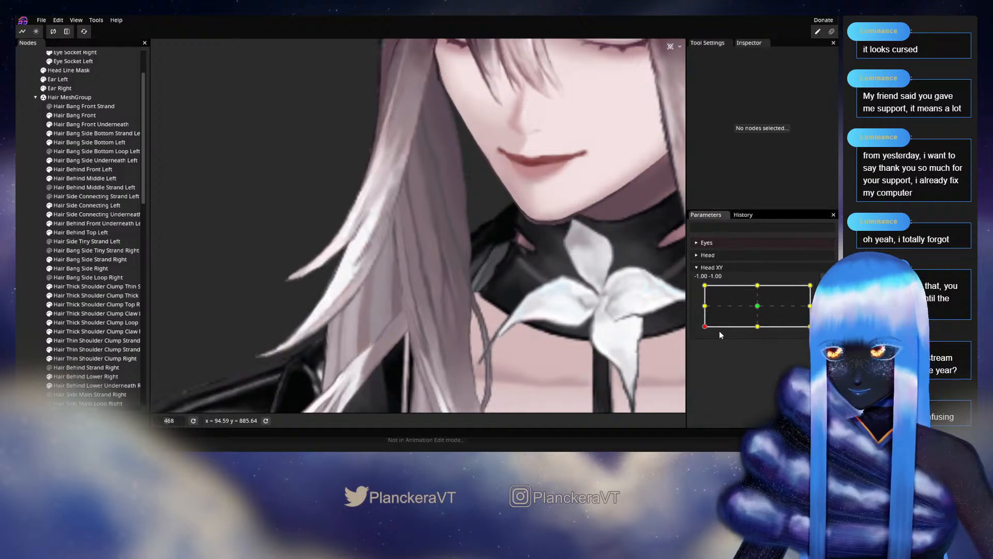
mouse_move(704, 328)
left_mouse_down()
mouse_move(698, 315)
mouse_move(699, 335)
left_mouse_up()
left_click(820, 290)
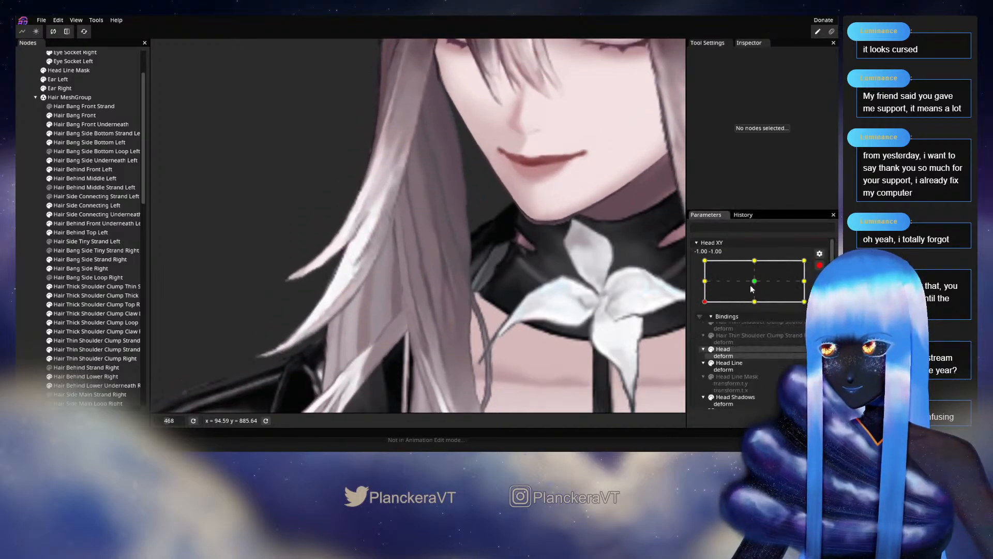
Step: Reposition the outer-edge mesh vertices of Hair Thick Shoulder Clump Top Right from chin height down to the strand split
scroll(288, 298, "up", 3)
left_click(95, 306)
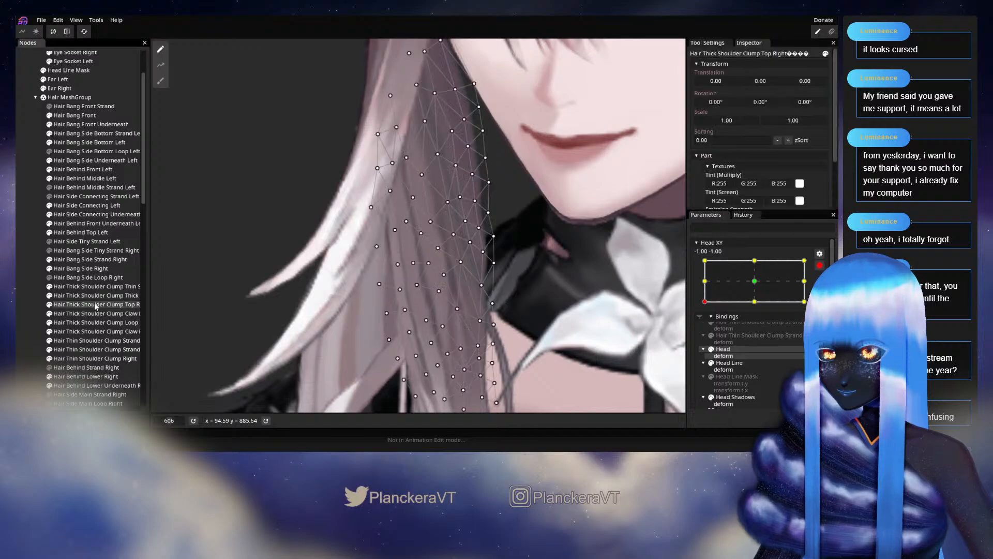
scroll(358, 253, "up", 2)
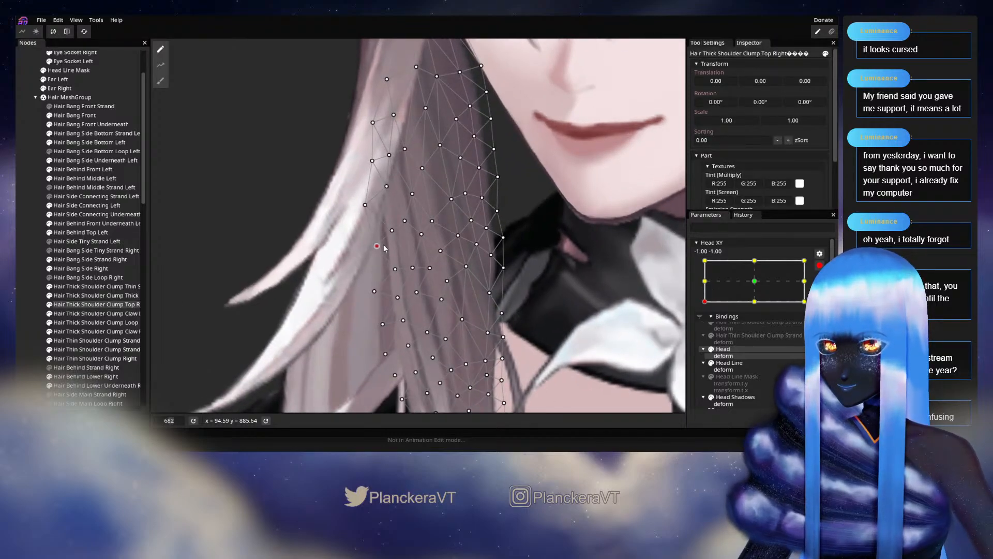
left_click_drag(366, 212, 378, 204)
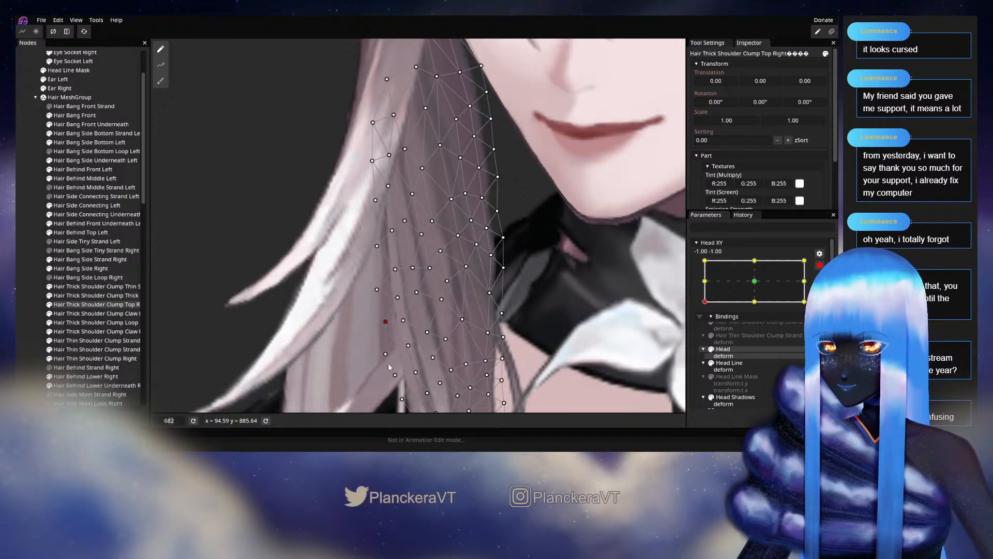
left_click_drag(391, 362, 345, 211)
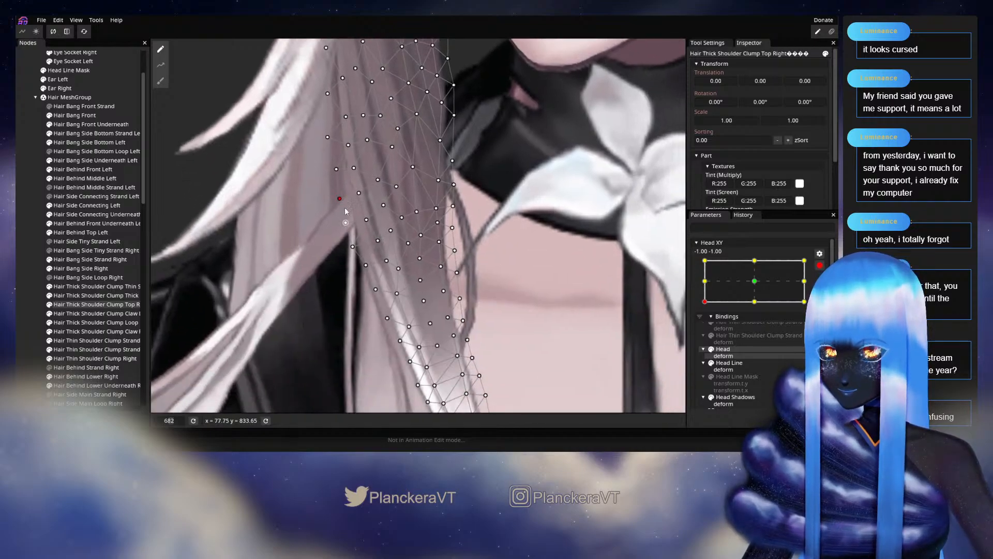
left_click_drag(383, 271, 337, 147)
scroll(448, 362, "down", 3)
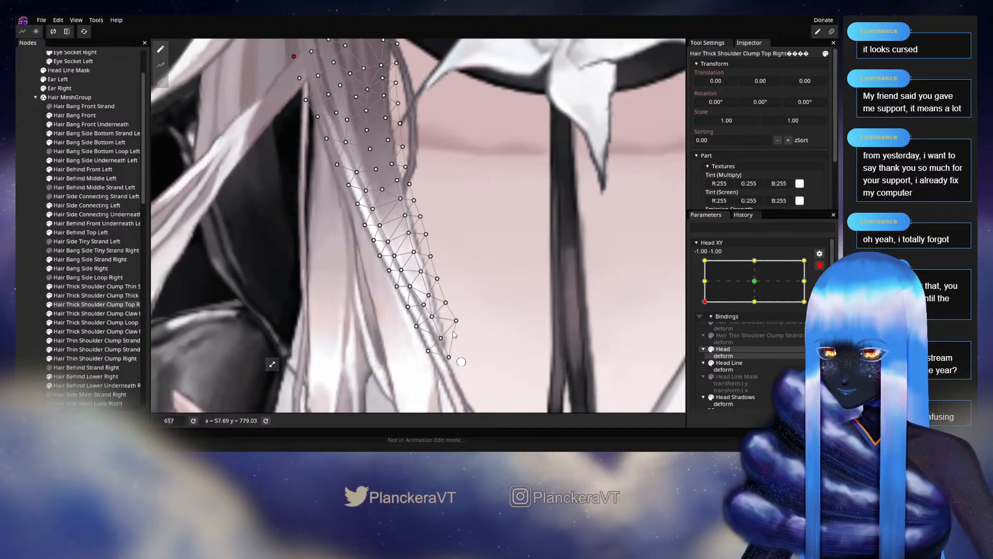
left_click_drag(325, 142, 363, 317)
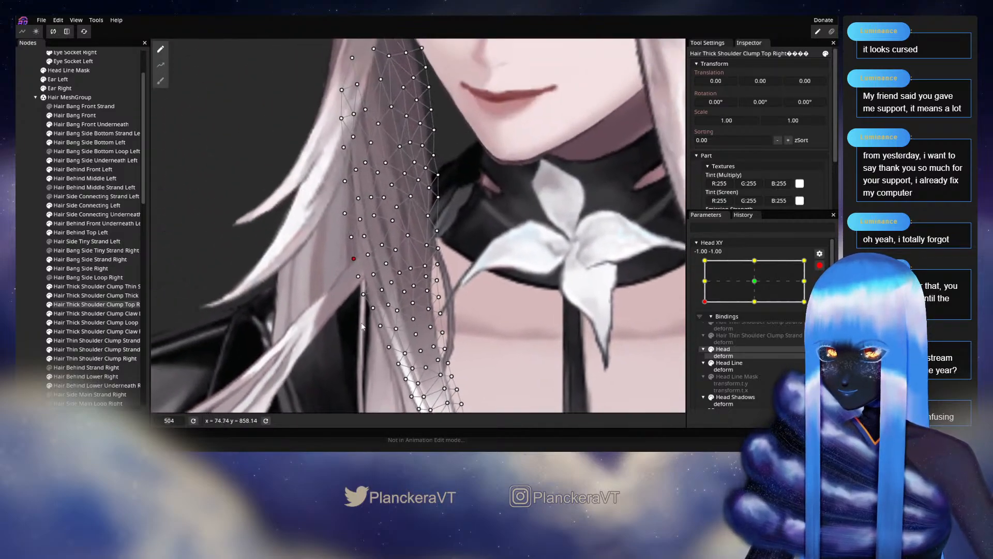
Step: Nudge the upper end of Hair Thick Shoulder Clump Thick Strand Right toward the neck with the 36.00 Circle Brush, and deselect it
scroll(362, 317, "up", 3)
left_click(102, 295)
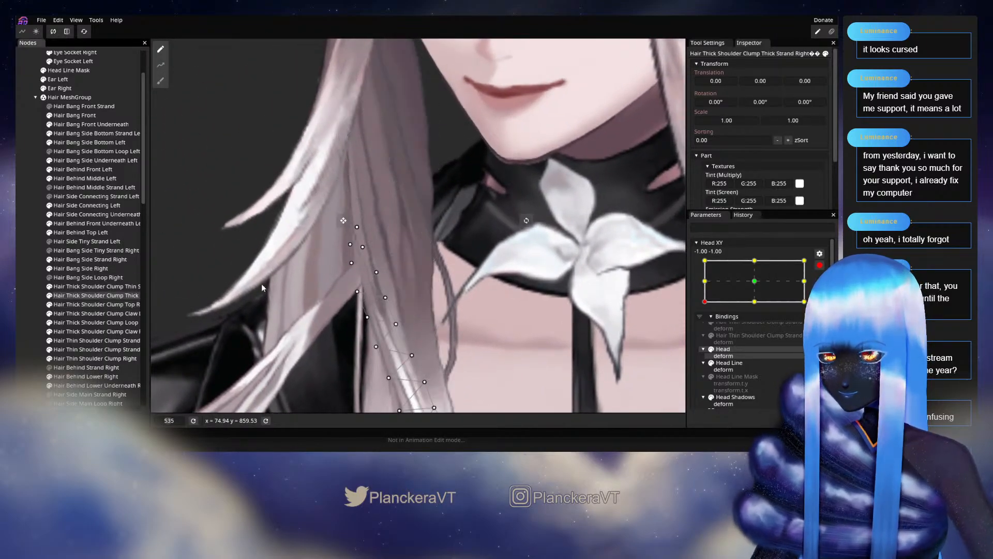
scroll(269, 274, "up", 2)
left_click(161, 81)
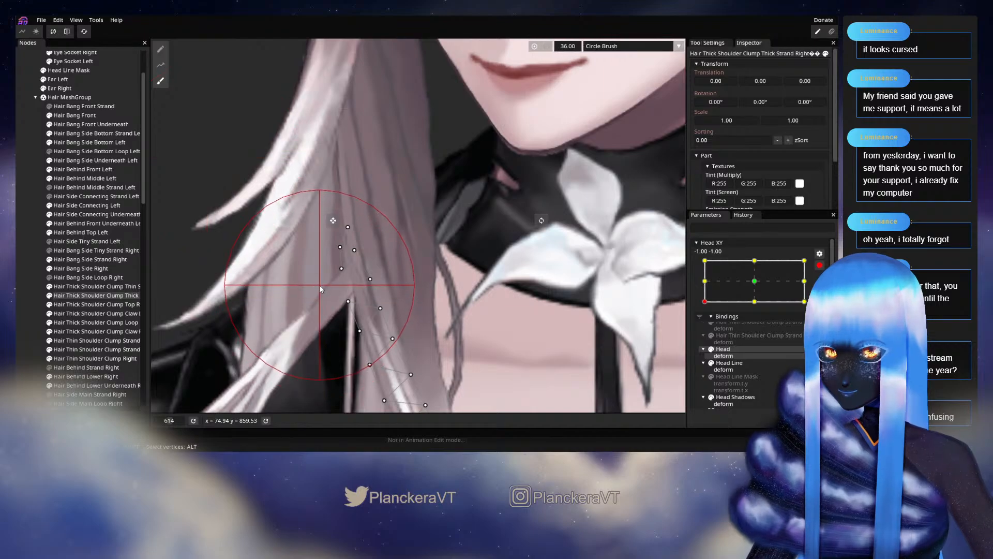
left_click_drag(319, 284, 322, 234)
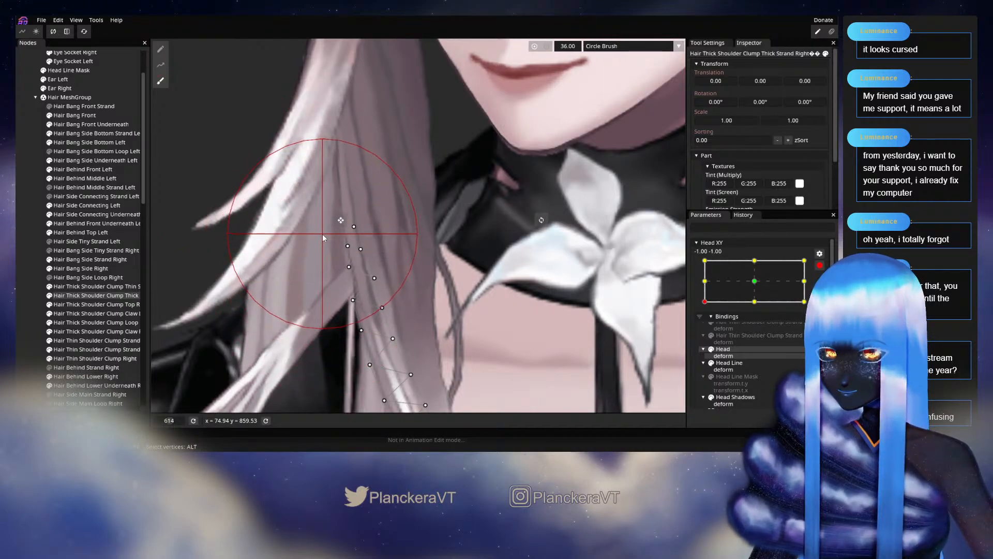
left_click(32, 229)
Step: Check the shoulder hair from farther out by moving the disarmed Head XY around -1.00, -1.00, and rearm it
scroll(439, 294, "down", 17)
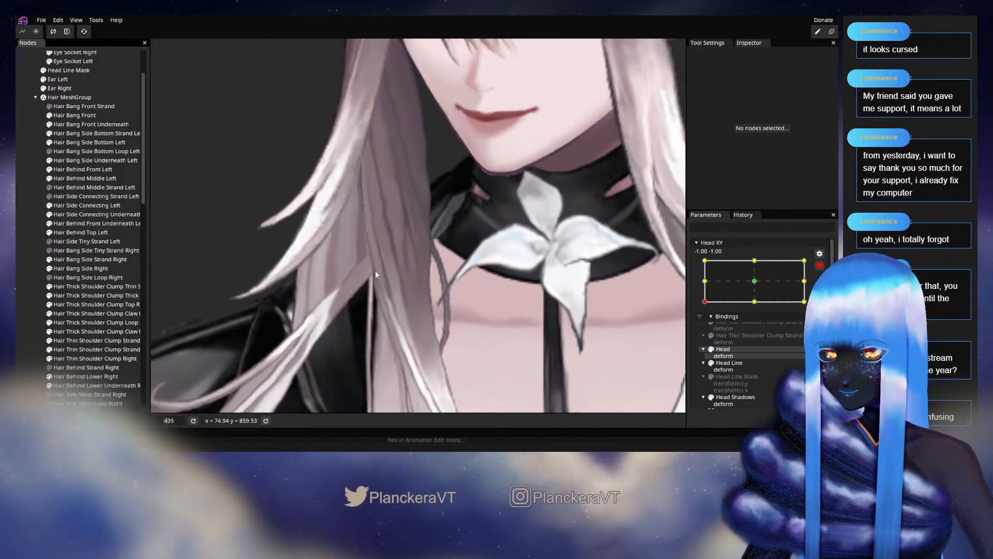
scroll(482, 298, "down", 12)
left_click_drag(533, 293, 552, 337)
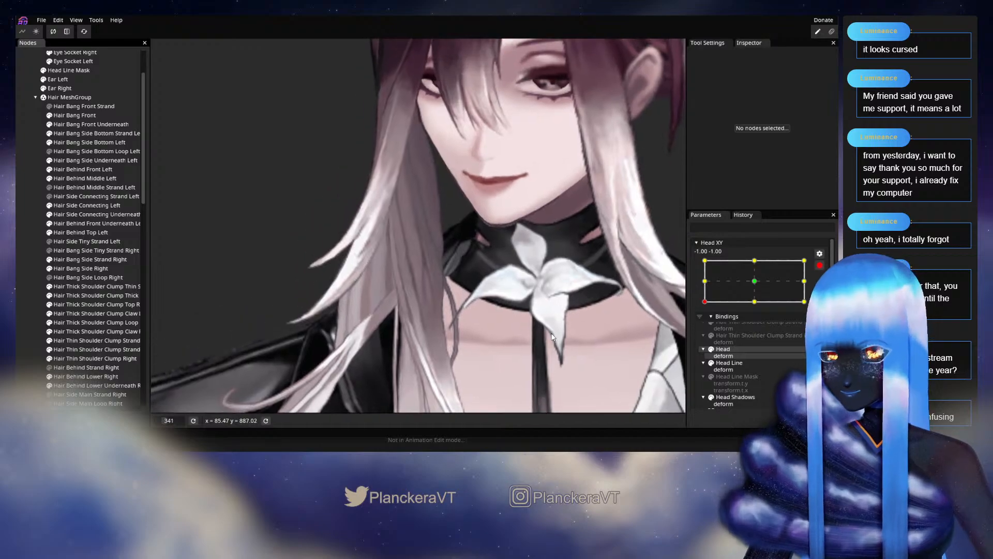
scroll(556, 331, "down", 6)
left_click(819, 265)
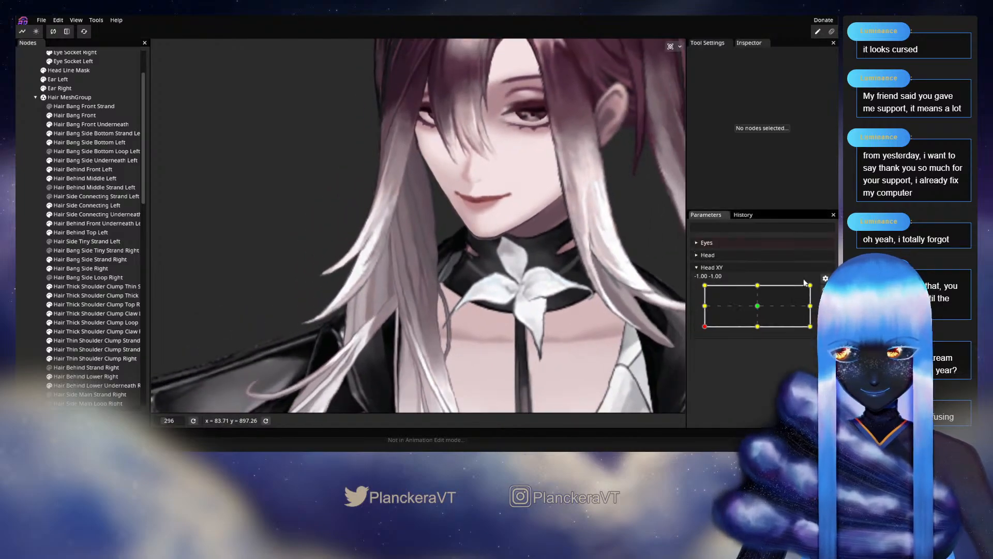
mouse_move(706, 329)
left_mouse_down()
mouse_move(706, 307)
mouse_move(703, 334)
left_mouse_up()
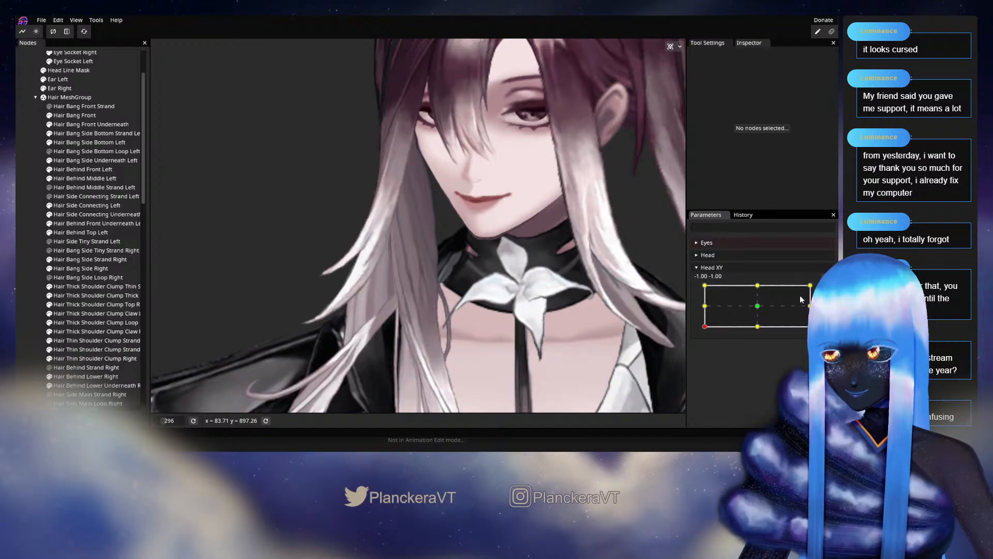
left_click(819, 290)
Step: Reposition the interior vertices of Hair Thick Shoulder Clump Top Right just above the strand split at collar height
scroll(417, 315, "up", 5)
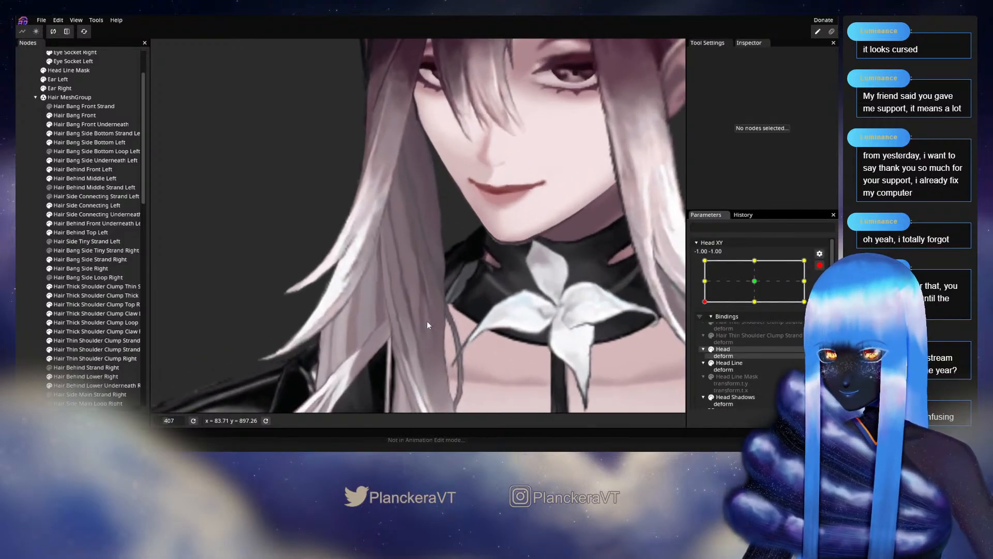
scroll(427, 325, "up", 3)
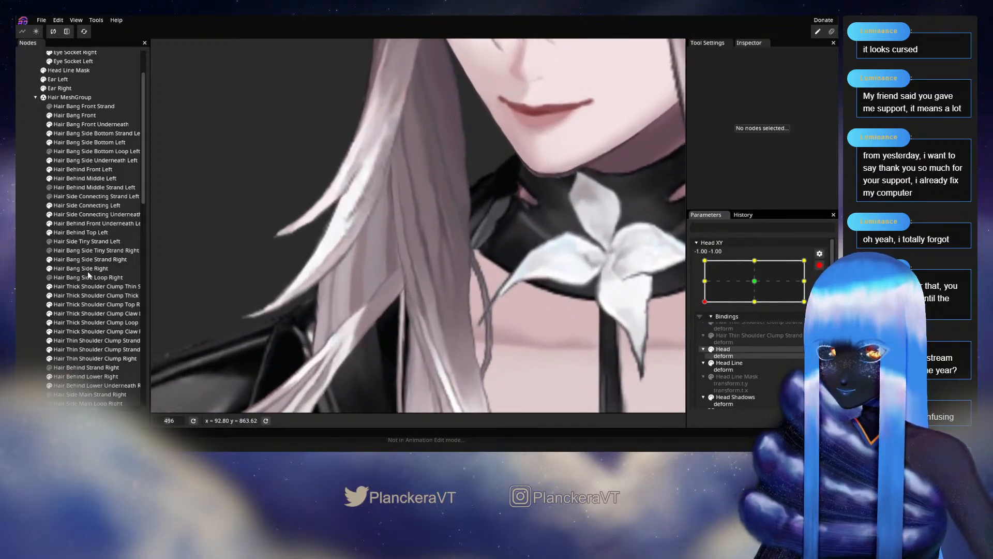
left_click(90, 304)
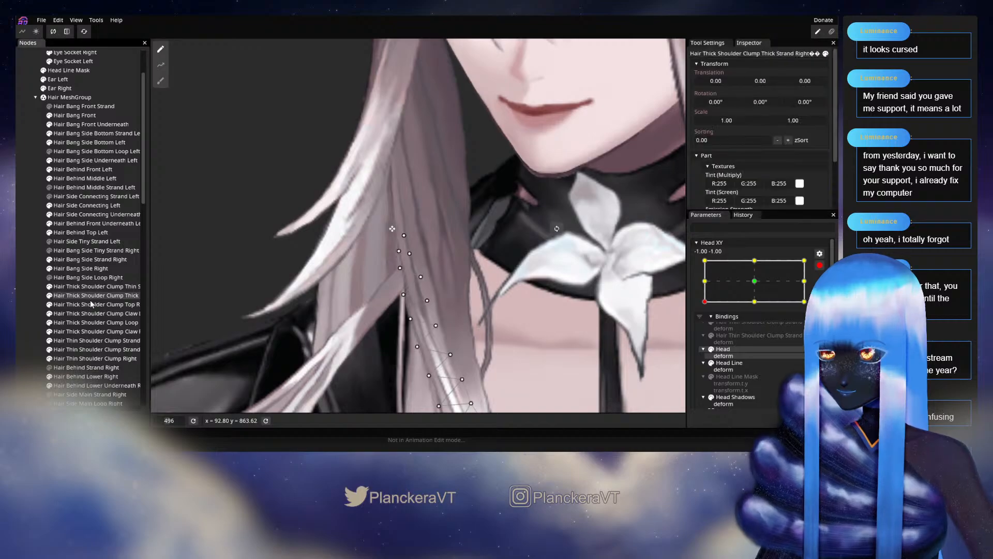
scroll(404, 294, "up", 2)
scroll(411, 291, "up", 2)
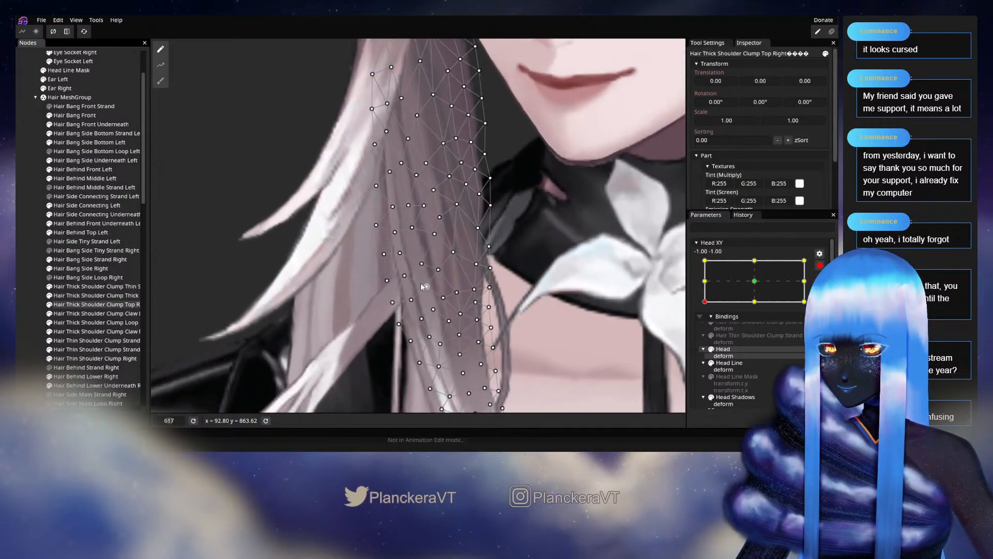
left_click(425, 280)
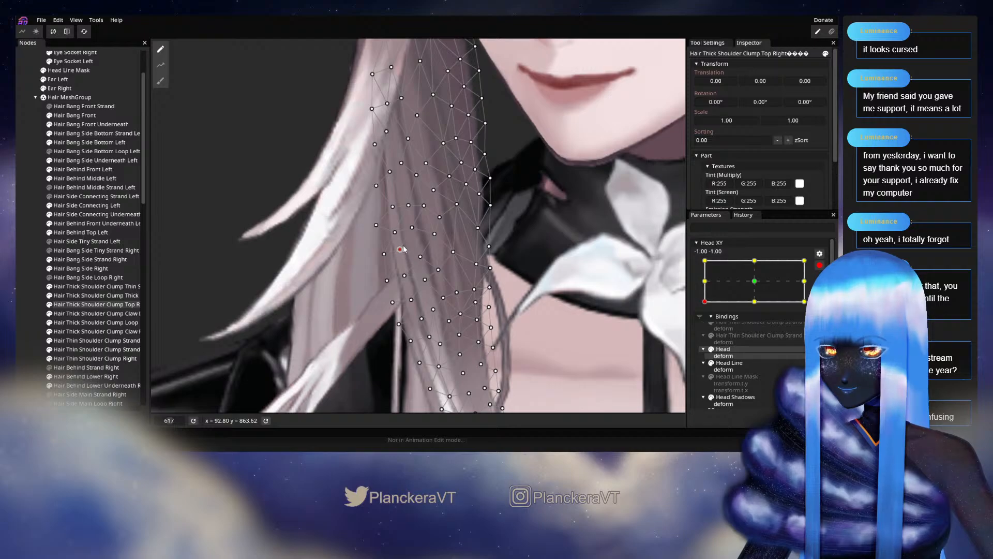
left_click_drag(396, 232, 391, 201)
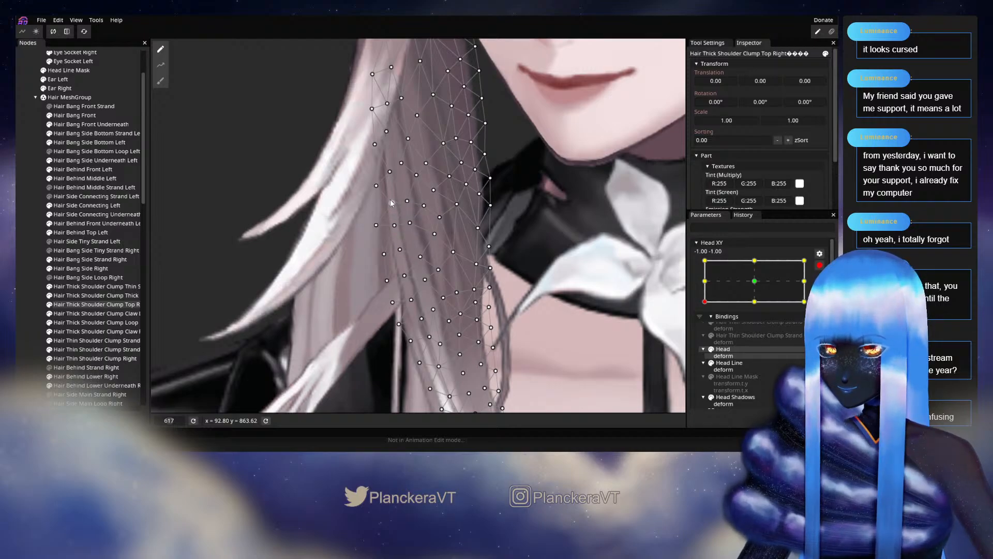
Step: Deselect the clump, test the hair up close with Head XY disarmed near -1.00, -1.00, and rearm the parameter
left_click(25, 247)
scroll(498, 290, "down", 2)
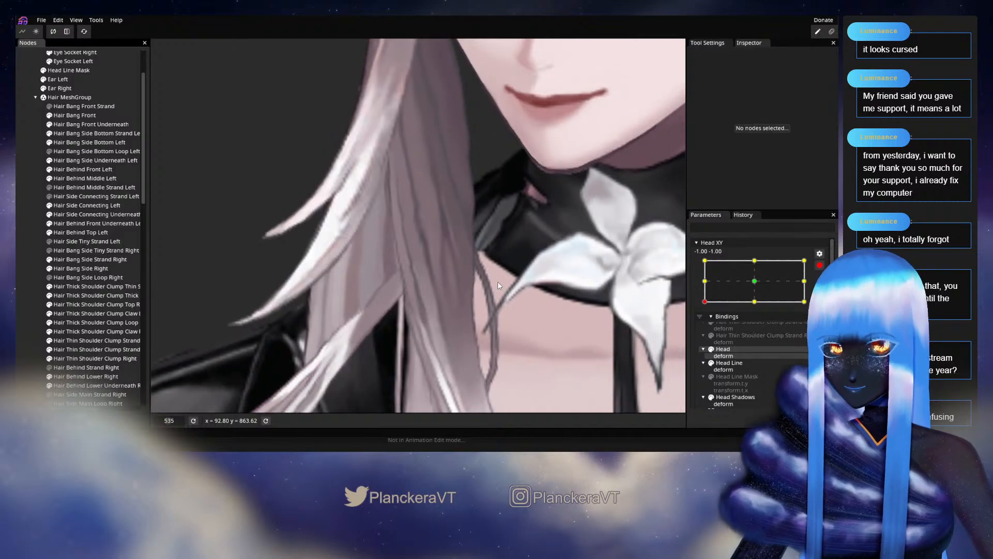
left_click_drag(498, 282, 512, 302)
left_click(819, 265)
mouse_move(704, 326)
left_mouse_down()
mouse_move(700, 310)
mouse_move(700, 331)
left_mouse_up()
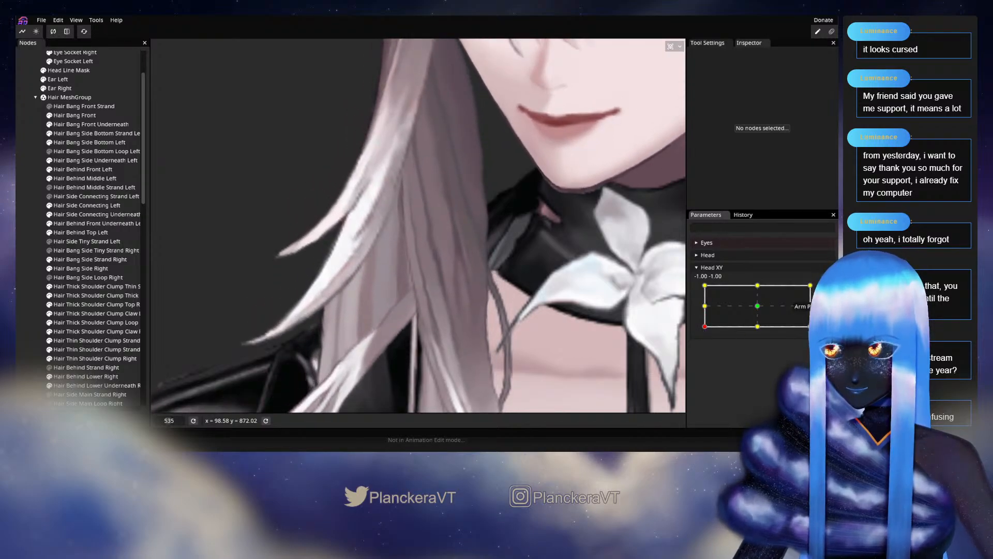
left_click(826, 289)
left_click_drag(516, 316, 503, 272)
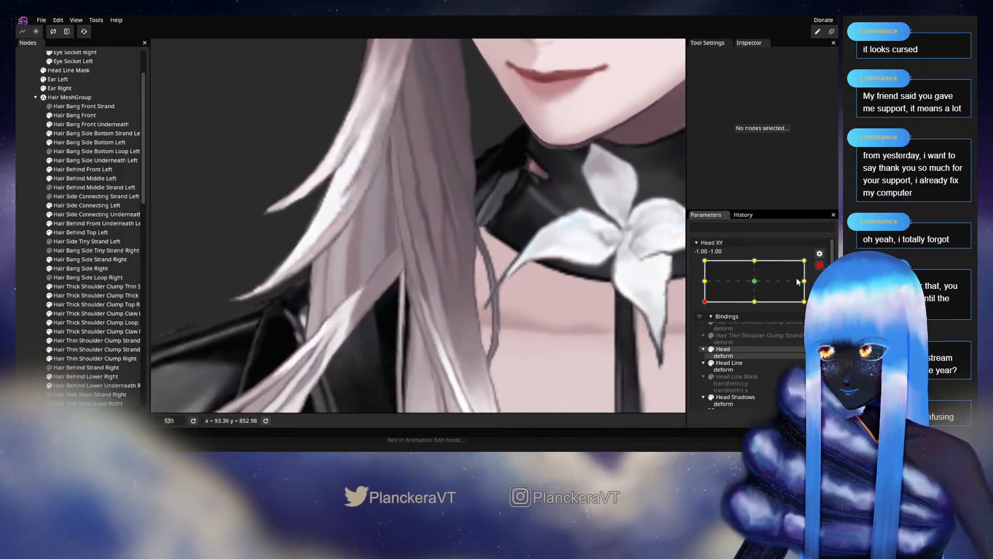
Step: Compare the clump's mesh between Head XY -0.97, -1.00 and -1.00, -1.00 while disarmed, and rearm at -1.00, -1.00
left_click(819, 264)
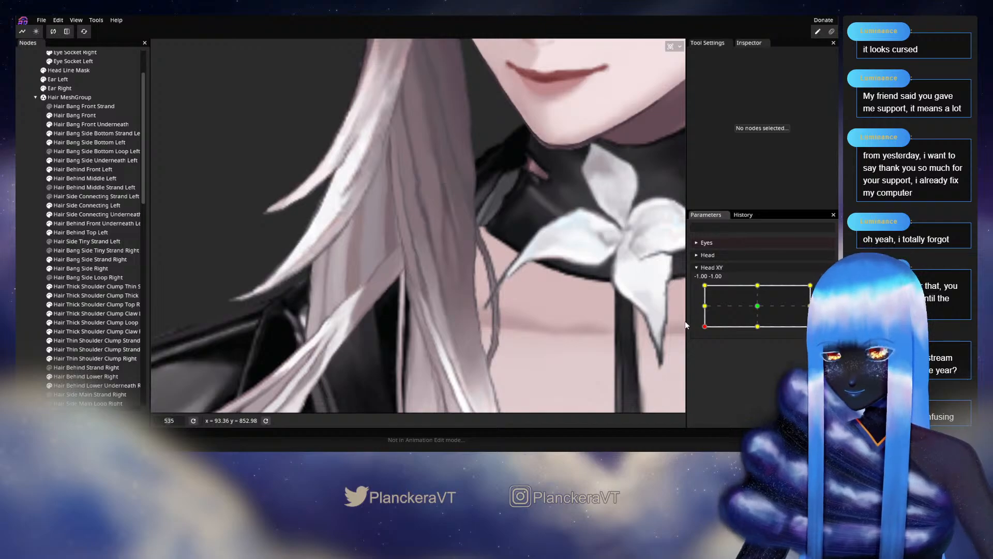
mouse_move(704, 326)
left_mouse_down()
mouse_move(705, 308)
mouse_move(706, 327)
left_mouse_up()
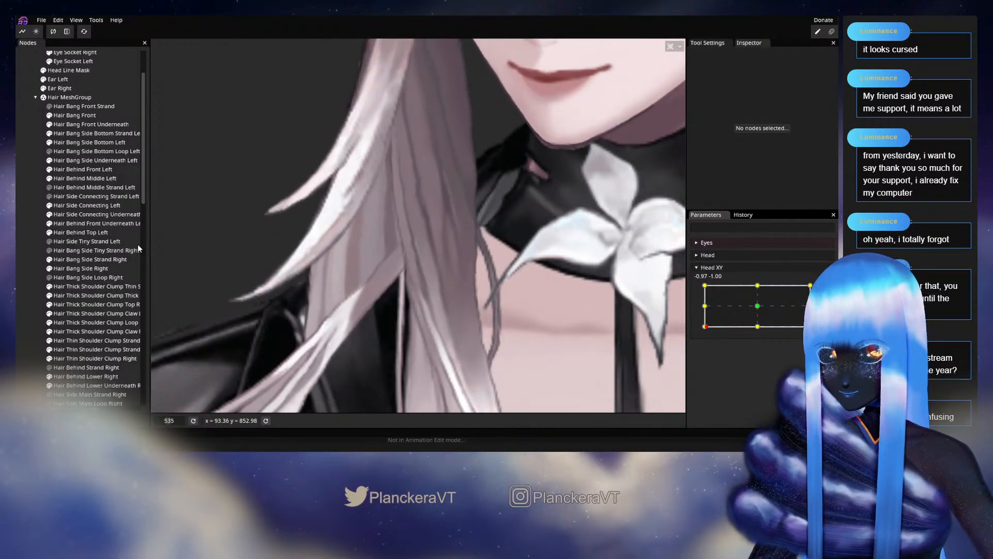
left_click(90, 304)
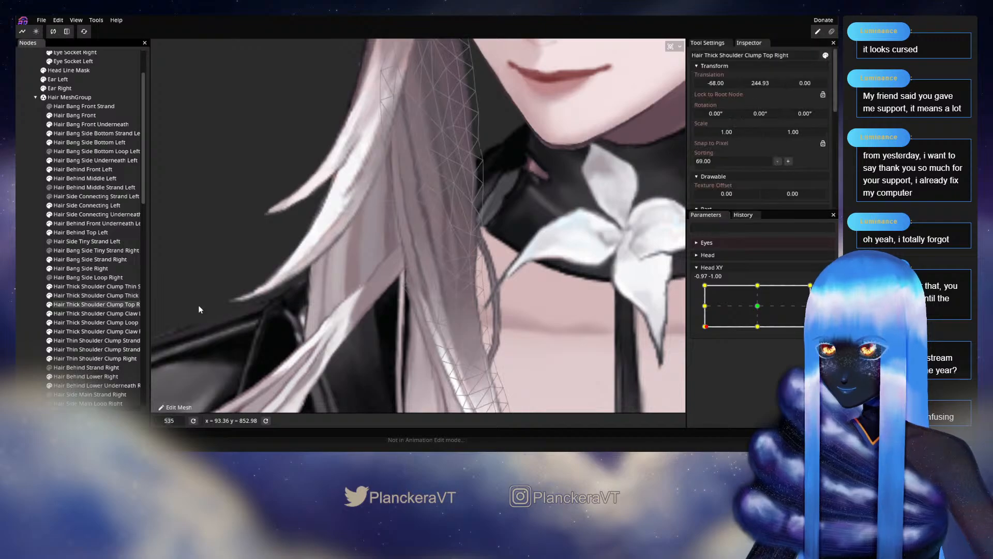
mouse_move(705, 327)
left_mouse_down()
mouse_move(694, 329)
mouse_move(690, 300)
mouse_move(691, 330)
left_mouse_up()
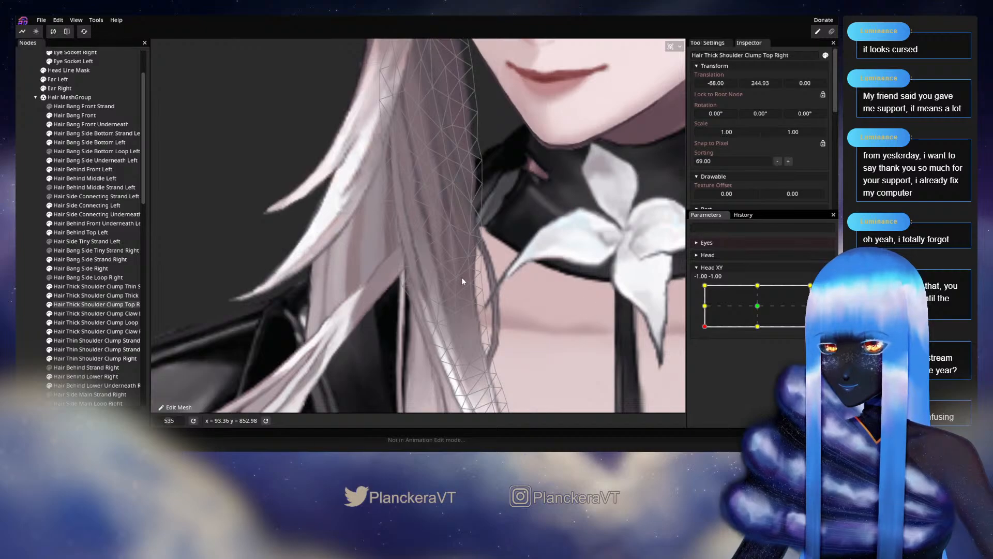
left_click(825, 289)
Step: Reposition the clump's central mesh vertices from beside the strand split up to collar height to straighten the dark hair lines
scroll(422, 288, "up", 2)
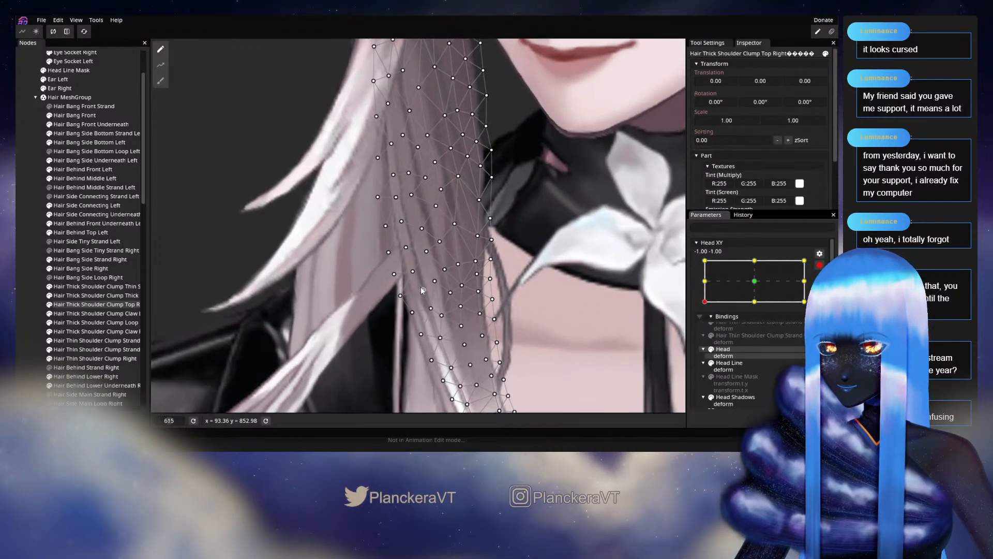
scroll(422, 291, "up", 1)
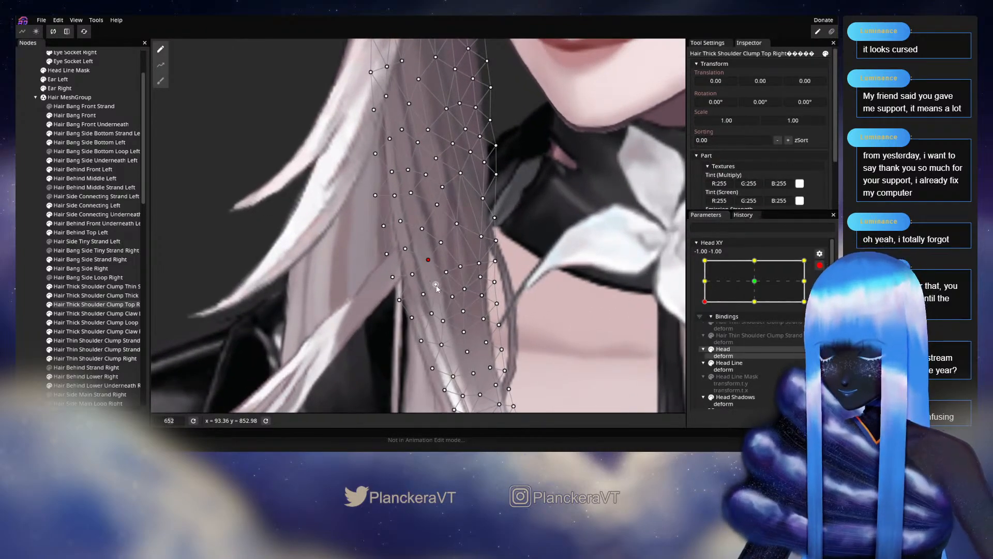
left_click_drag(443, 311, 431, 273)
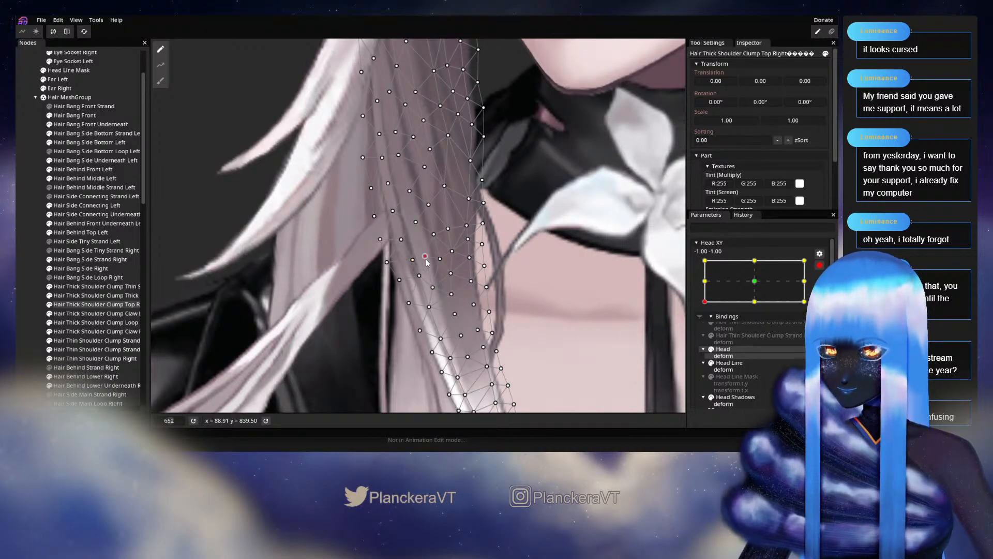
left_click_drag(412, 225, 422, 258)
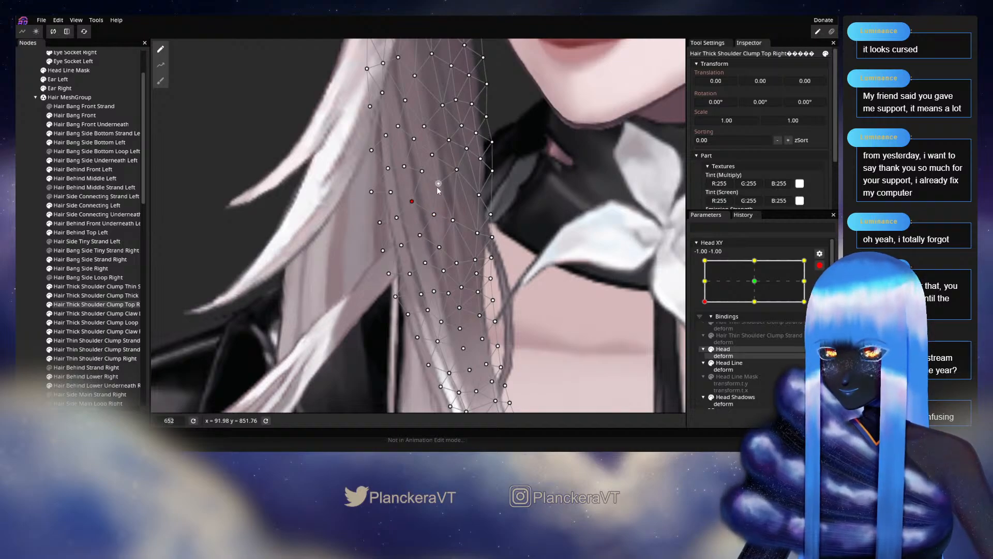
left_click_drag(426, 172, 439, 262)
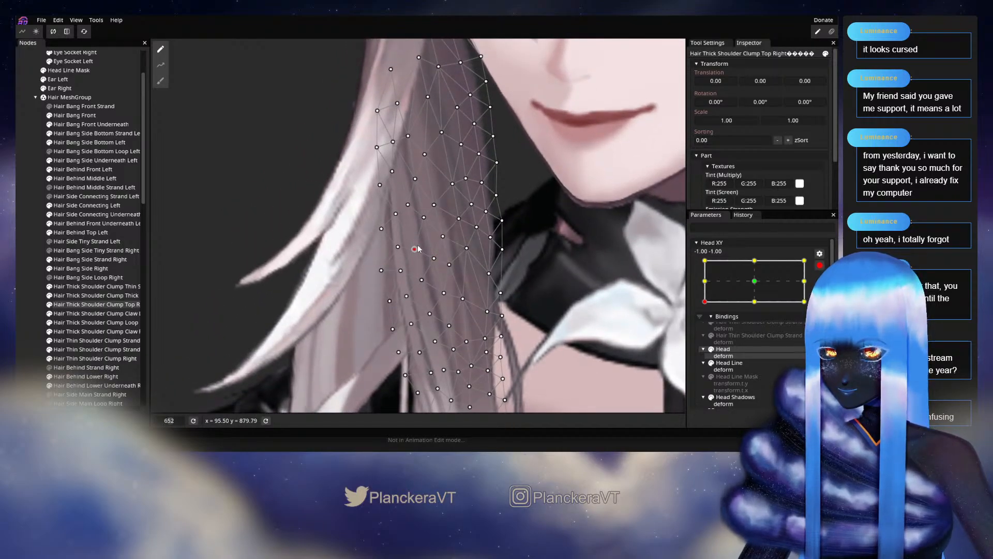
Step: Reposition the clump's outer and central mesh vertices from jaw height down to the strand split to even out the hair lines
left_click_drag(427, 219, 428, 224)
left_click(435, 206)
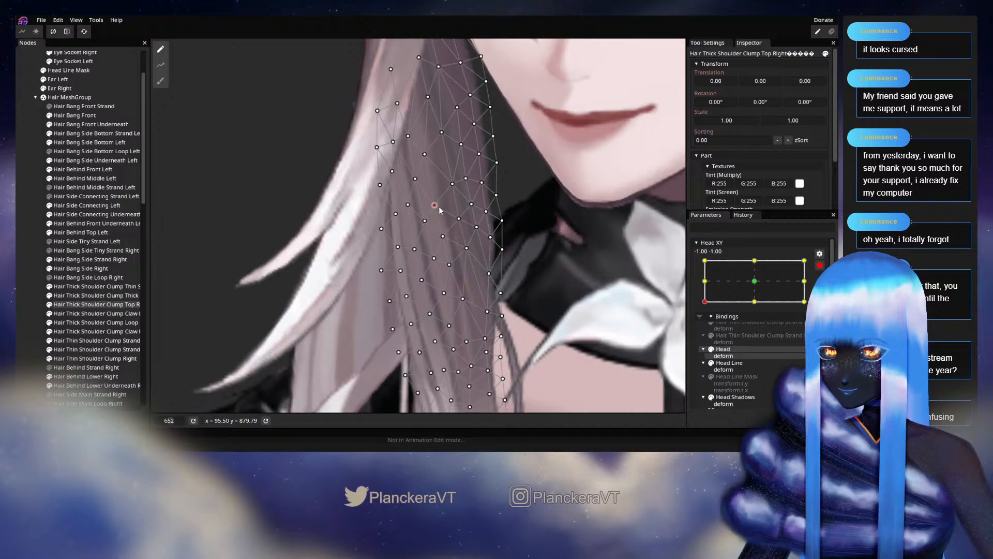
left_click_drag(409, 205, 406, 208)
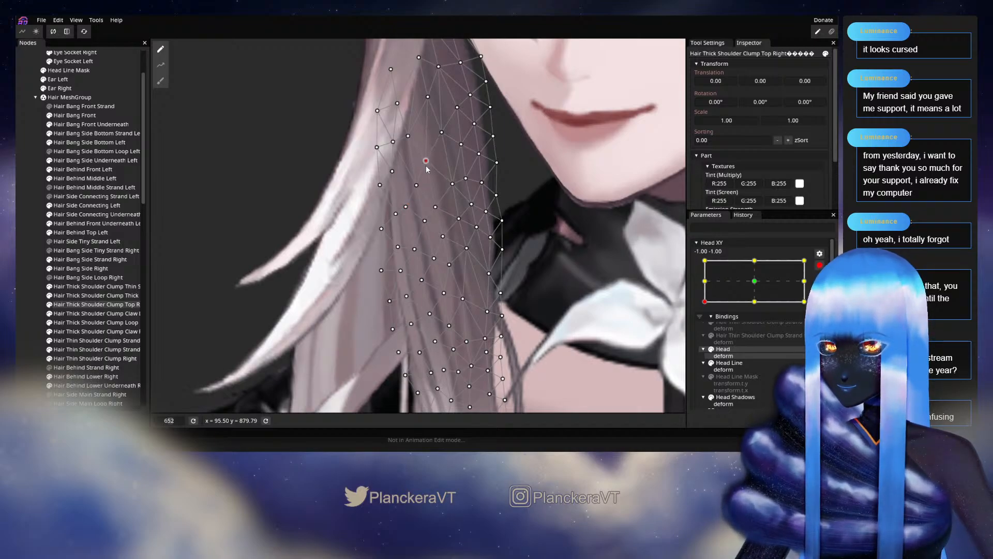
left_click_drag(407, 144, 391, 180)
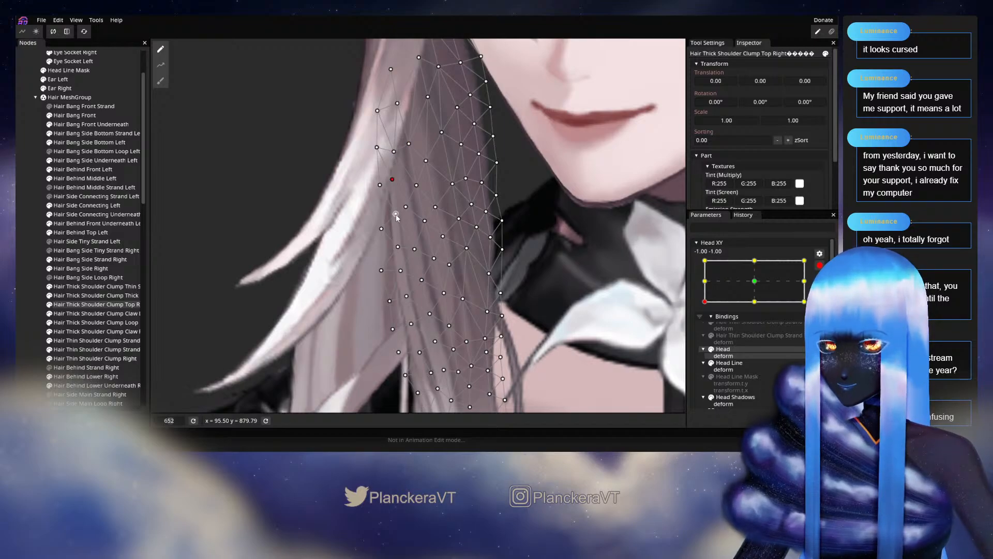
left_click(398, 246)
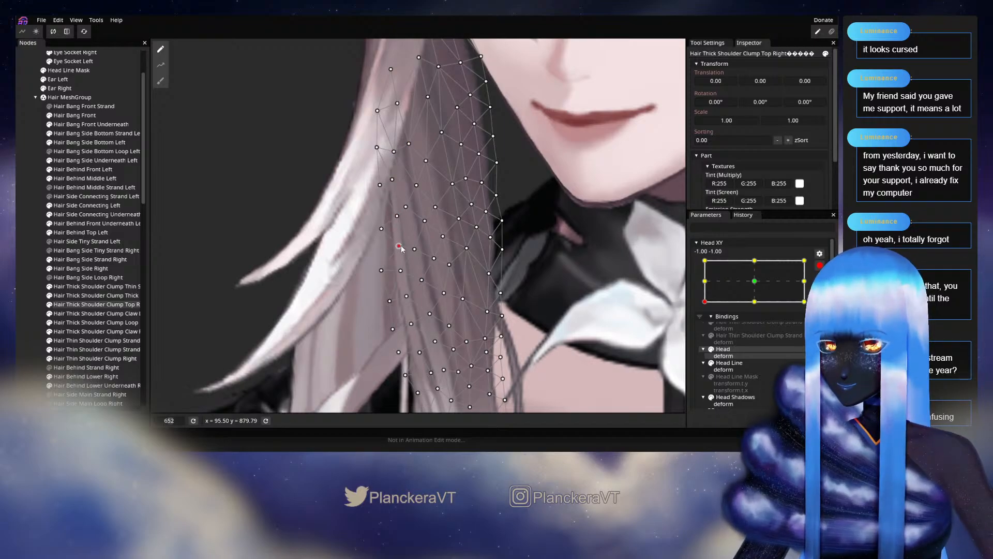
left_click_drag(404, 260, 420, 214)
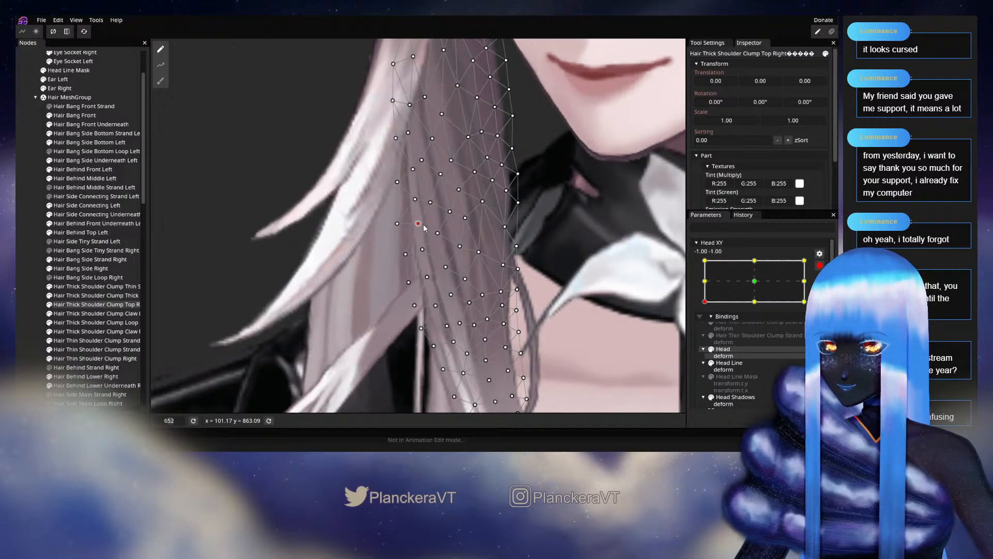
left_click(406, 254)
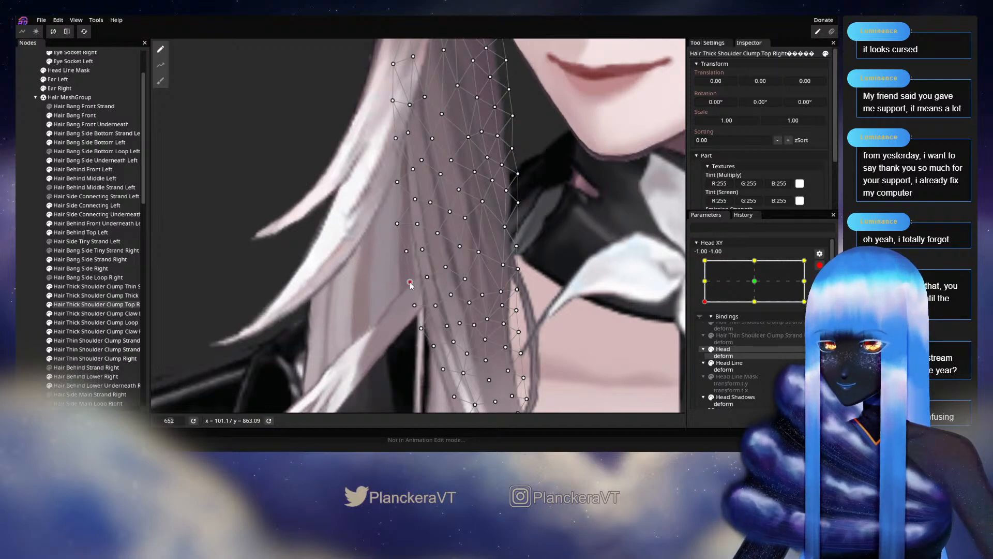
left_click_drag(415, 308, 403, 358)
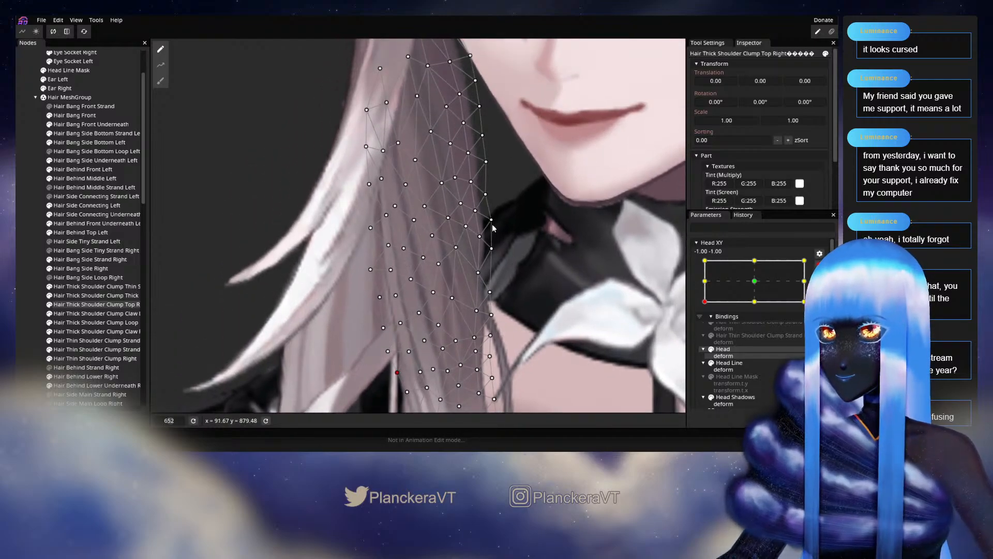
Step: Adjust the clump's face-side edge vertices and the neighbouring interior ones from collar height up along the jaw to the cheek
left_click(485, 195)
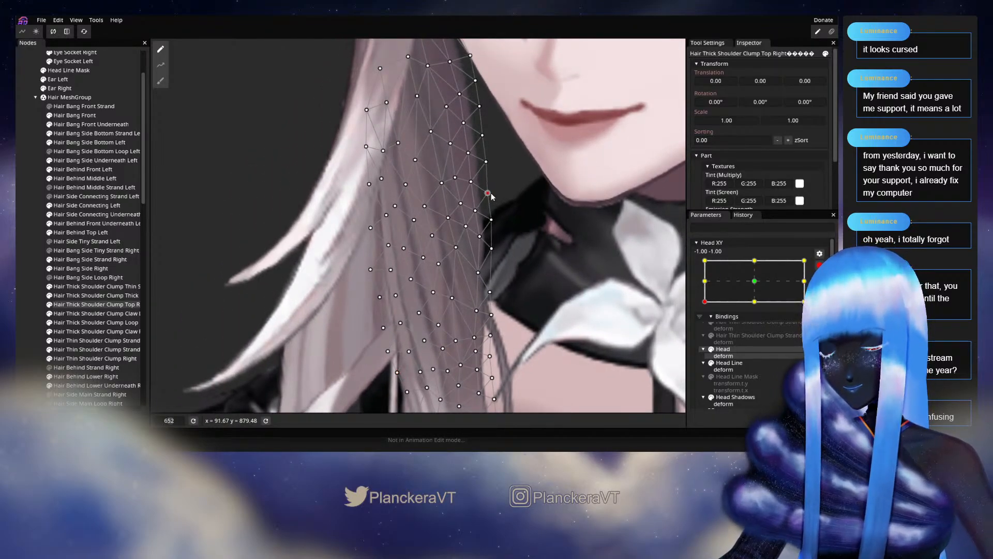
left_click(476, 211)
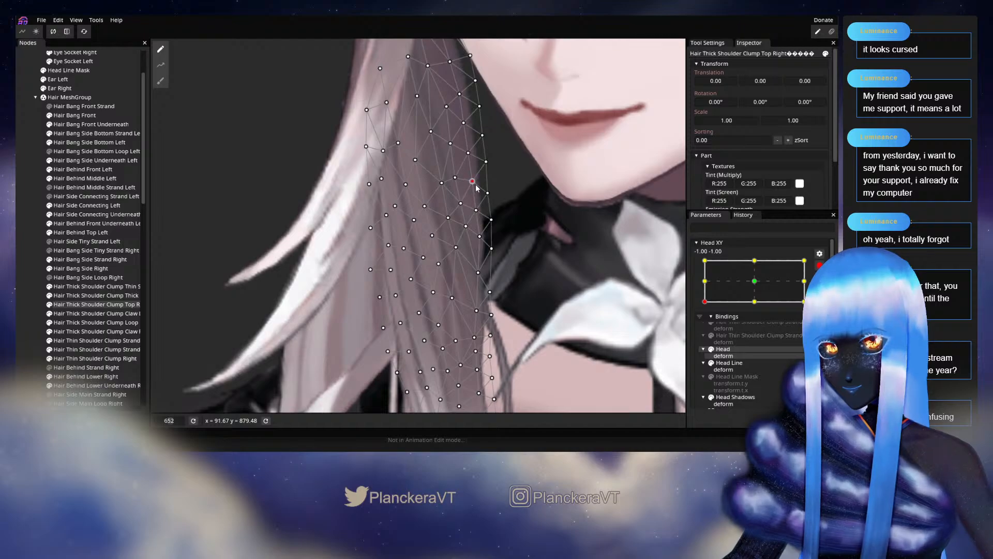
left_click_drag(488, 193, 489, 195)
left_click_drag(481, 160, 460, 242)
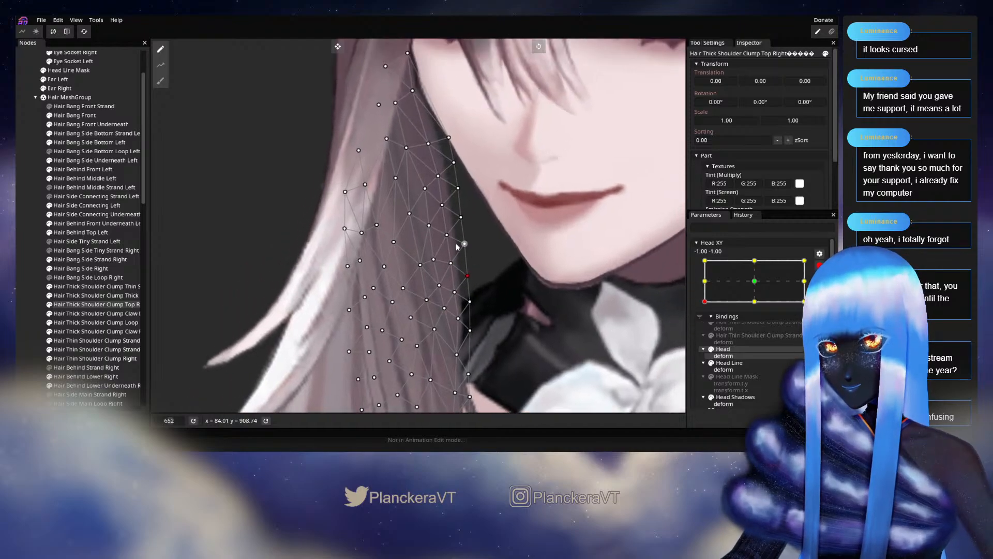
left_click(446, 235)
left_click(443, 205)
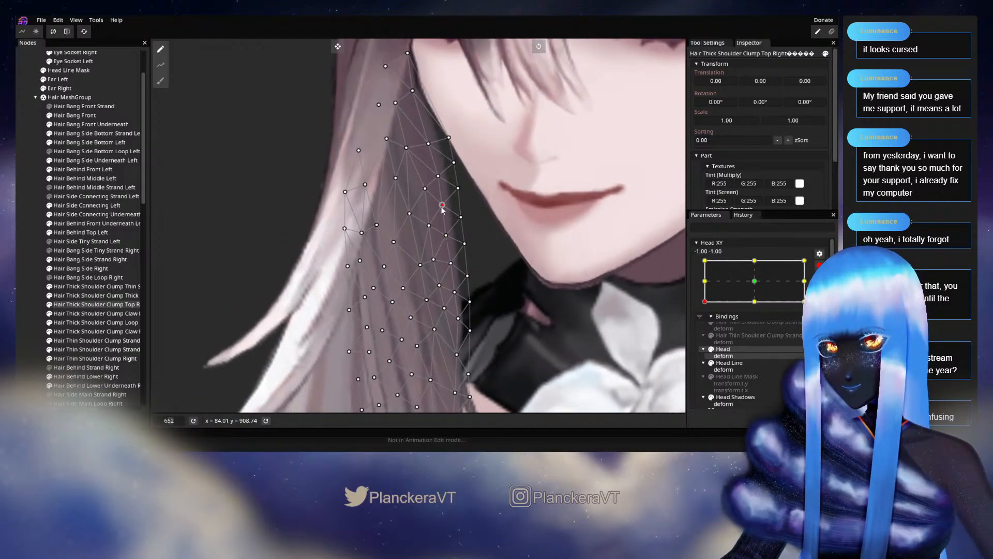
left_click(438, 177)
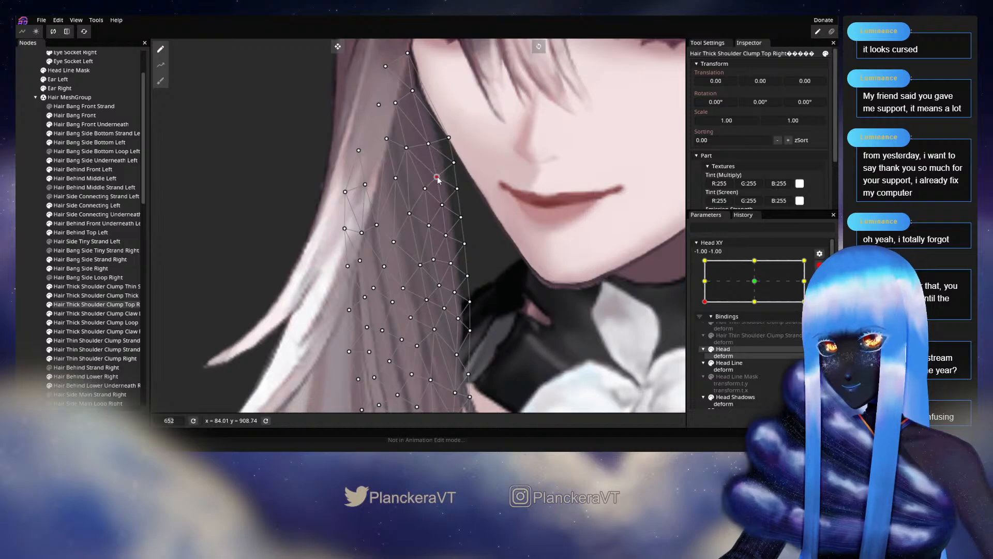
left_click(449, 137)
left_click_drag(449, 136, 454, 251)
left_click(418, 205)
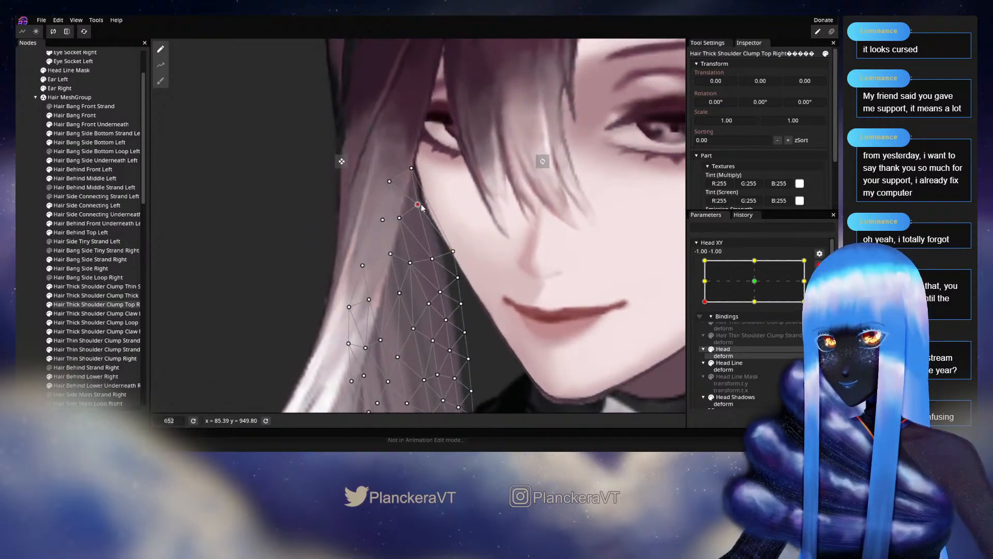
Step: Deselect the clump, disarm Head XY to test the hair around -1.00, -1.00, and rearm the parameter there
left_click_drag(502, 373, 518, 235)
scroll(523, 286, "down", 3)
left_click(16, 263)
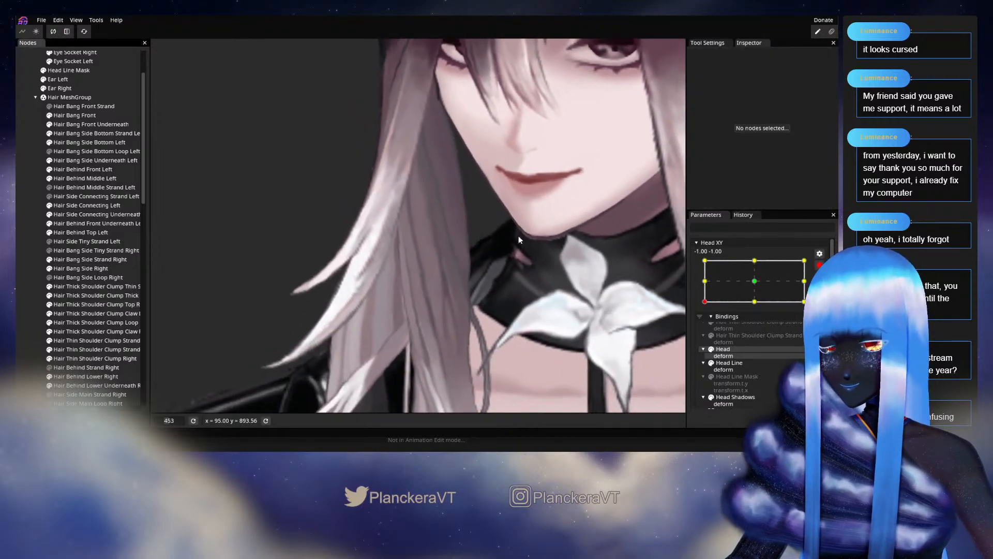
scroll(518, 235, "down", 3)
left_click(820, 266)
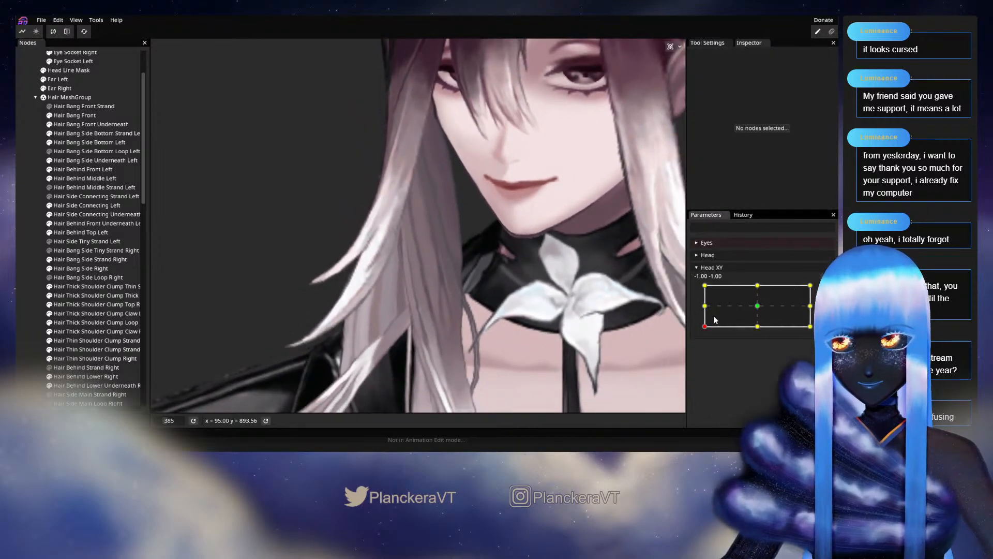
mouse_move(706, 331)
left_mouse_down()
mouse_move(698, 305)
mouse_move(705, 326)
left_mouse_up()
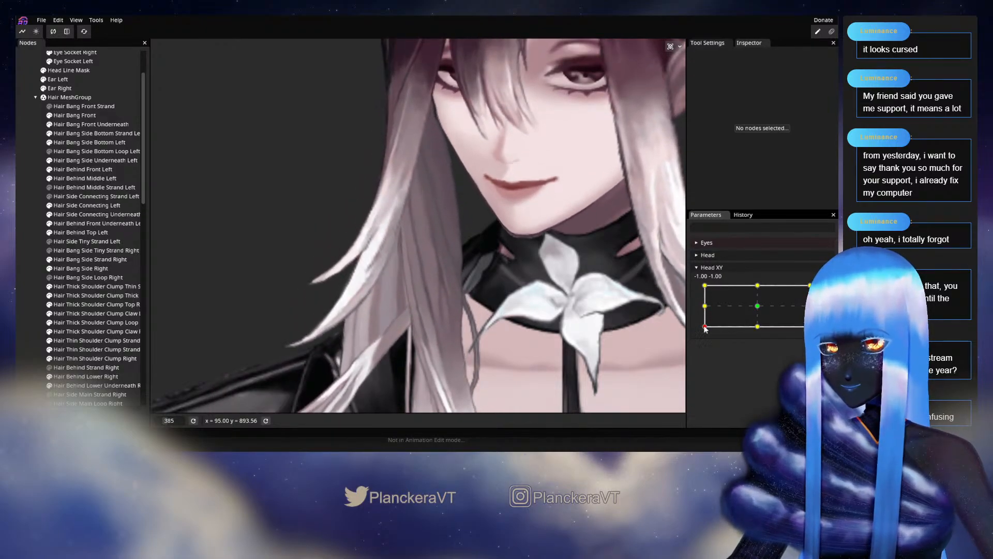
Step: Reselect Hair Thick Shoulder Clump Top Right and realign its mesh vertices from around the strand split up to jaw height
scroll(504, 339, "up", 5)
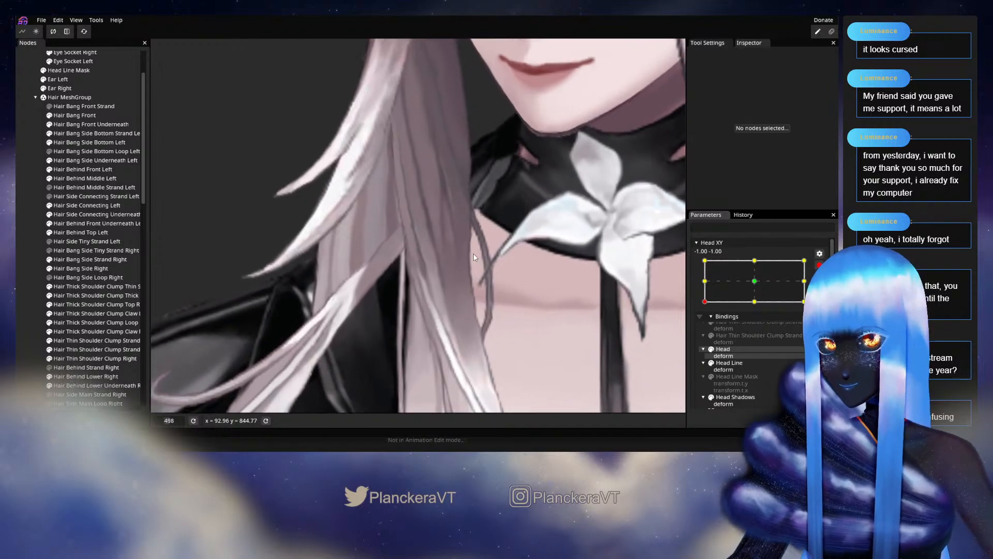
scroll(472, 260, "up", 3)
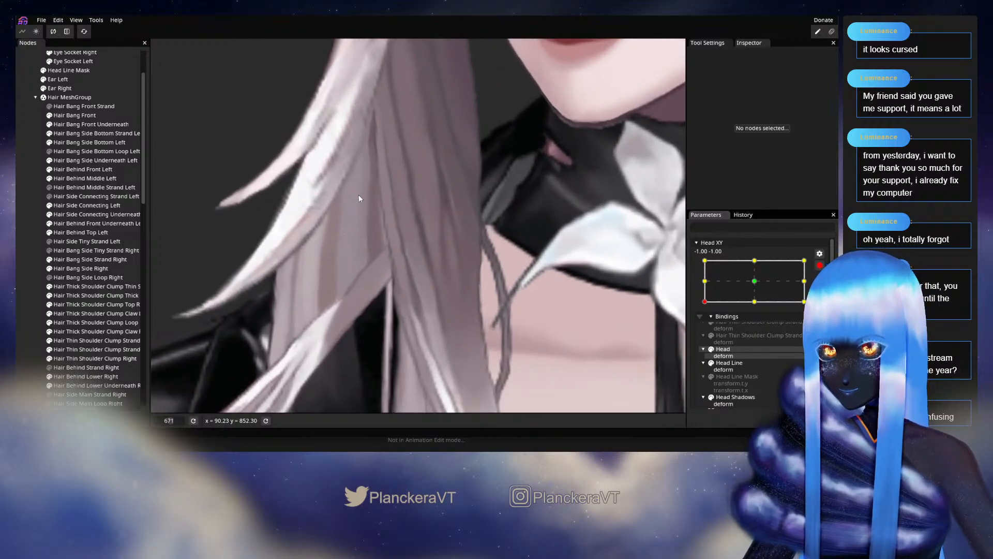
left_click(95, 303)
scroll(368, 305, "up", 2)
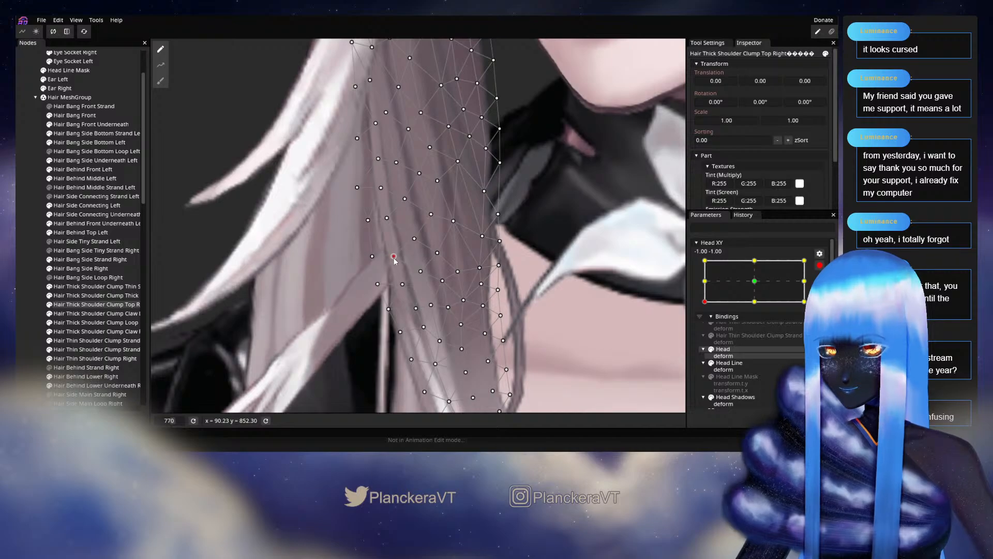
mouse_move(420, 272)
left_mouse_down()
mouse_move(423, 288)
mouse_move(420, 223)
mouse_move(412, 234)
mouse_move(431, 268)
left_mouse_up()
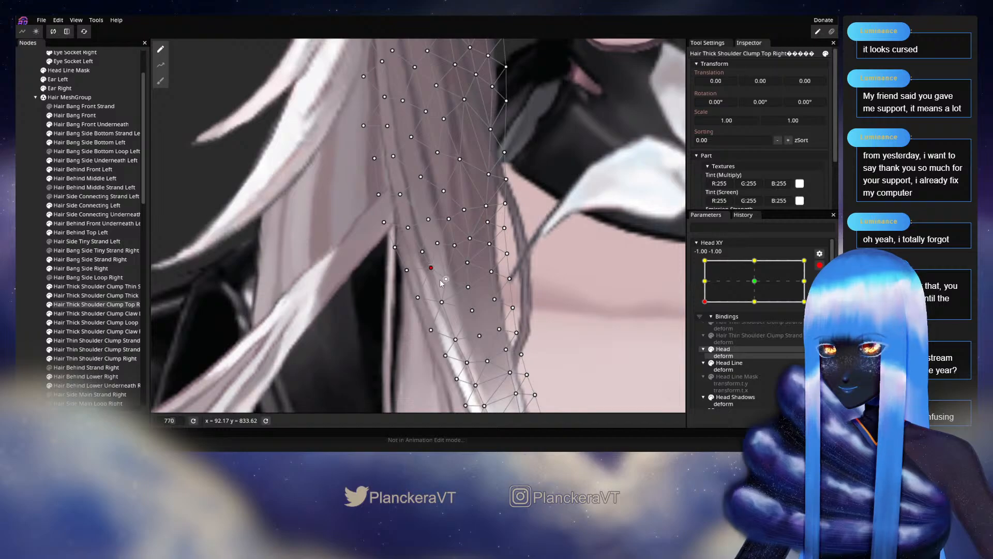
left_click_drag(394, 229, 398, 299)
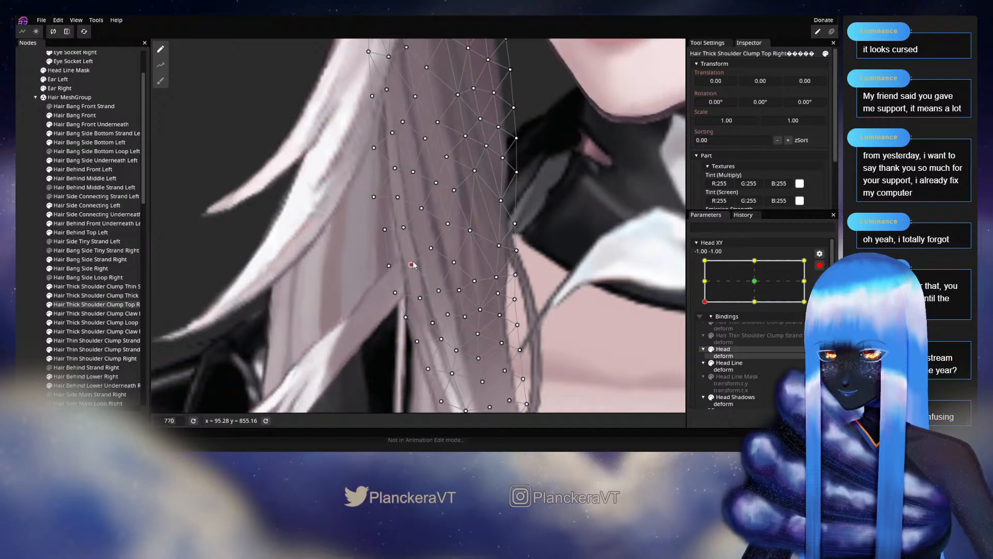
left_click_drag(412, 227, 399, 265)
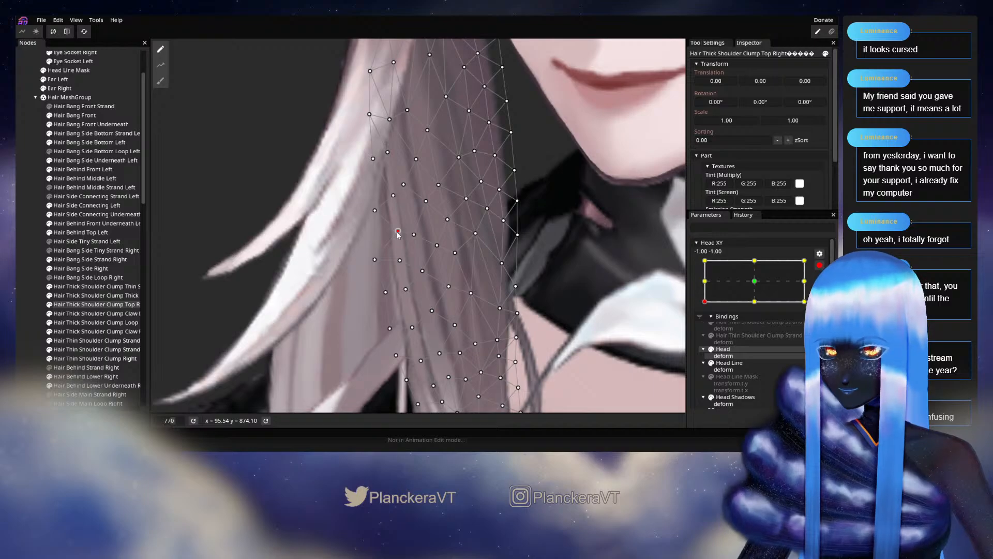
left_click_drag(399, 235, 395, 253)
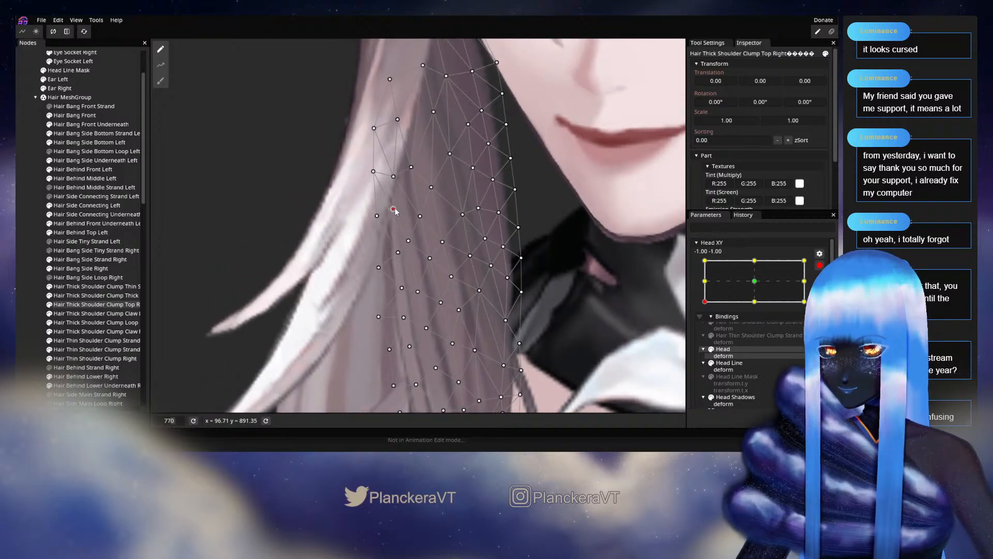
Step: Fine-tune the clump's interior vertices below the strand split toward the white tip, and the central ones back up at collar height
left_click_drag(421, 385, 376, 298)
left_click_drag(435, 343, 384, 242)
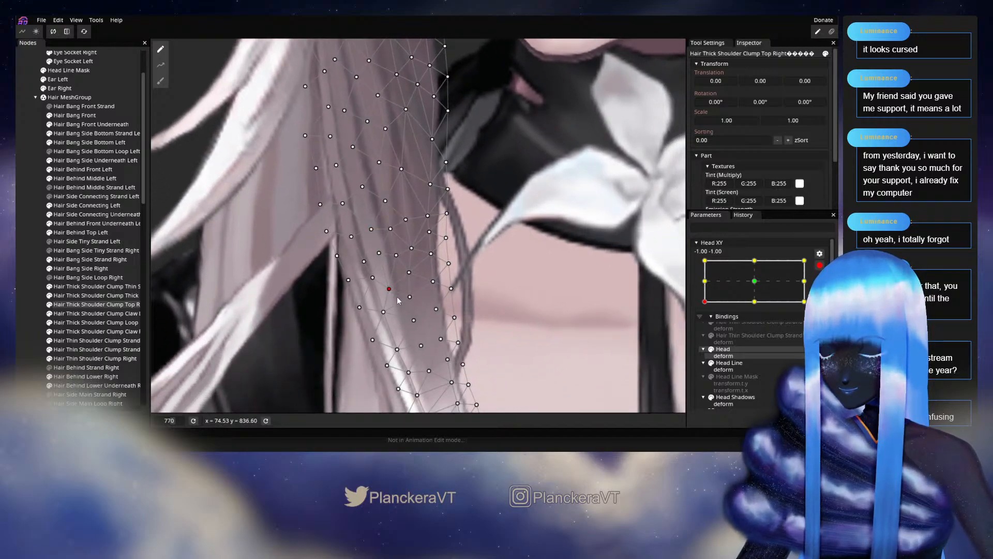
left_click_drag(399, 300, 377, 259)
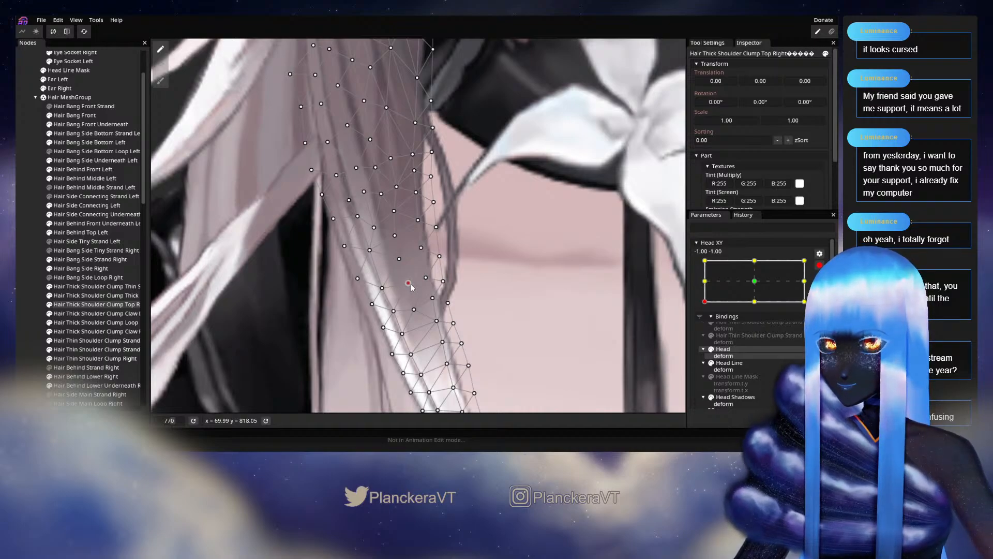
mouse_move(414, 328)
left_mouse_down()
mouse_move(394, 272)
mouse_move(401, 341)
left_mouse_up()
left_click_drag(406, 223, 413, 297)
left_click_drag(369, 220, 383, 287)
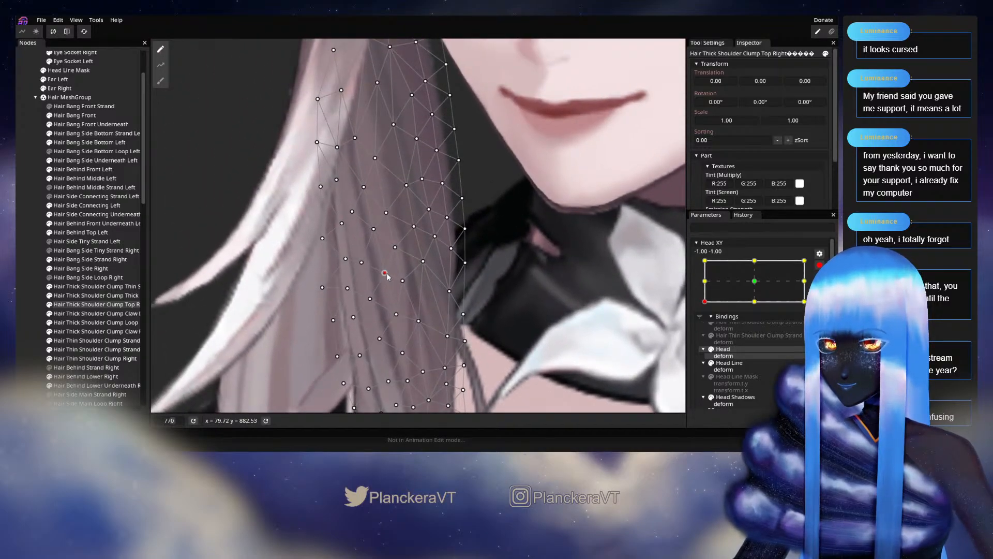
Step: Deselect the clump, check the whole head with Head XY disarmed near -1.00, -1.00, and rearm the parameter
left_click(21, 227)
scroll(514, 290, "down", 5)
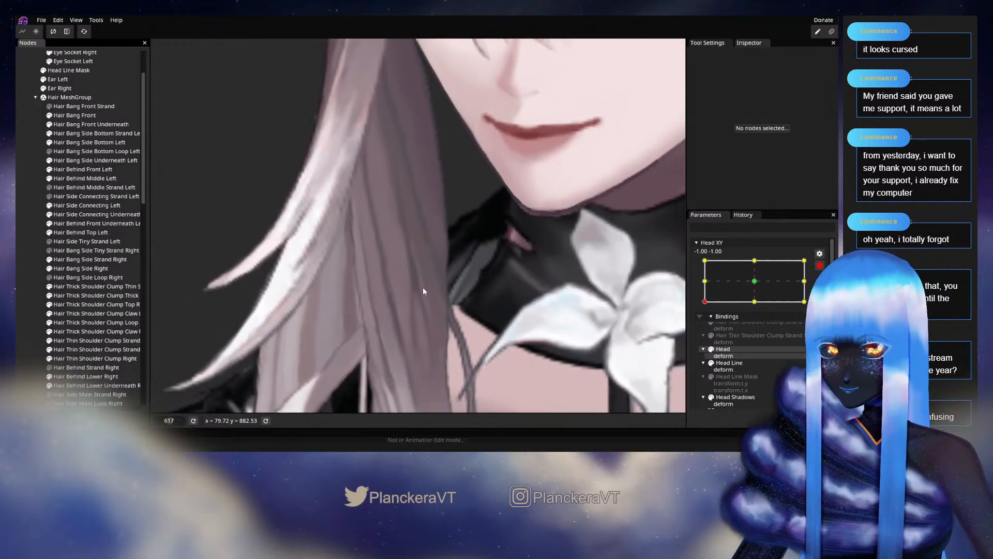
scroll(436, 287, "down", 5)
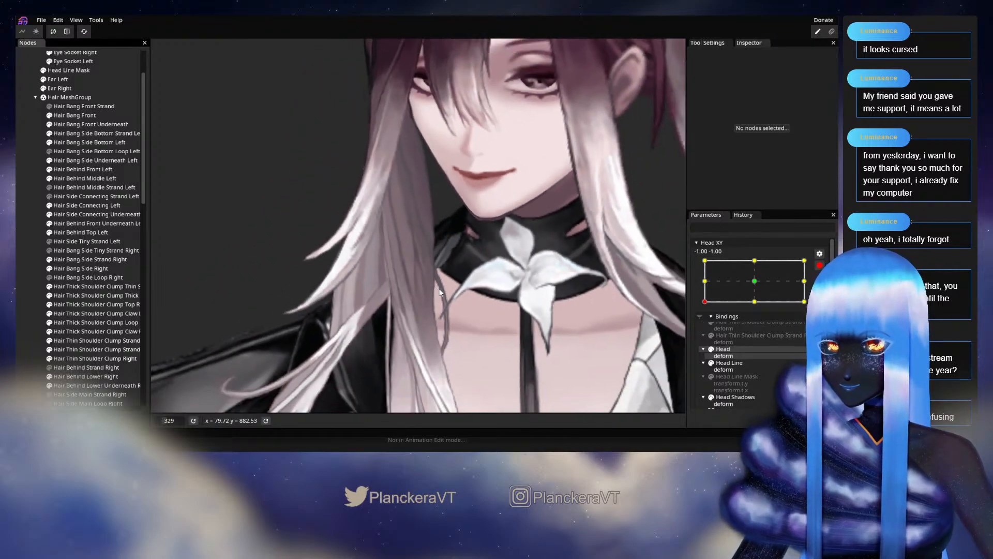
scroll(476, 277, "down", 2)
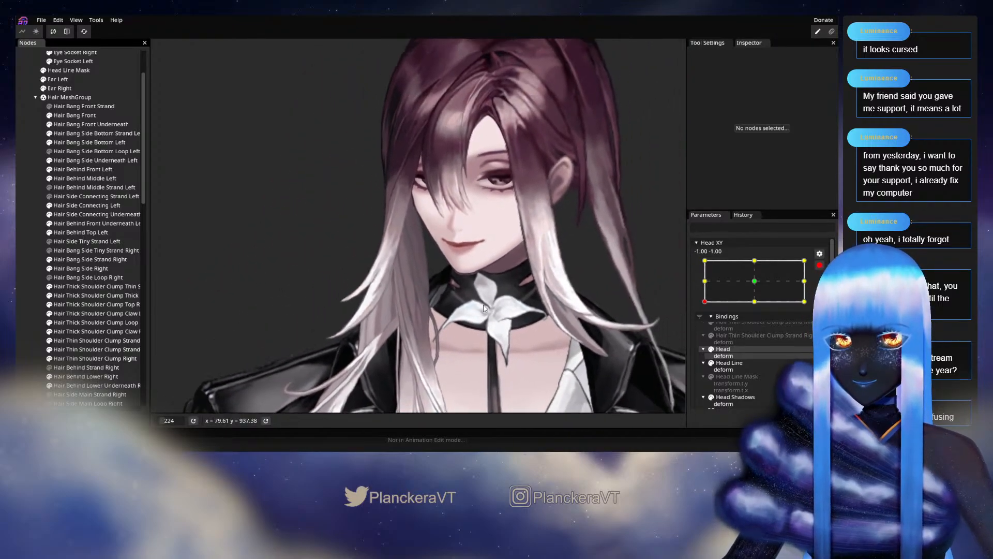
left_click(819, 265)
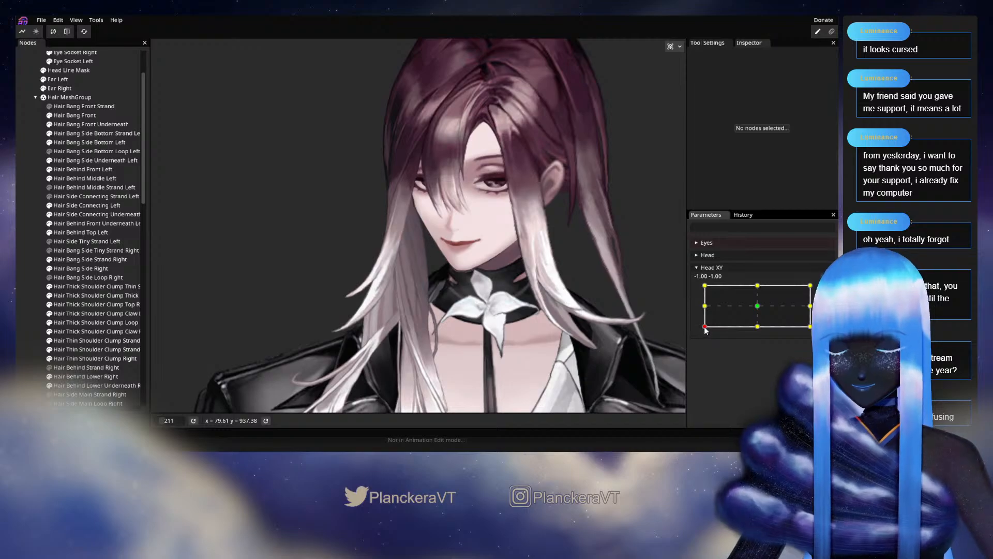
mouse_move(705, 327)
left_mouse_down()
mouse_move(706, 306)
mouse_move(703, 329)
mouse_move(759, 330)
mouse_move(694, 309)
mouse_move(698, 334)
left_mouse_up()
left_click(824, 289)
Step: Reselect Hair Thick Shoulder Clump Top Right, nudge its interior mesh vertices beside the collar, and save the model
scroll(425, 318, "up", 3)
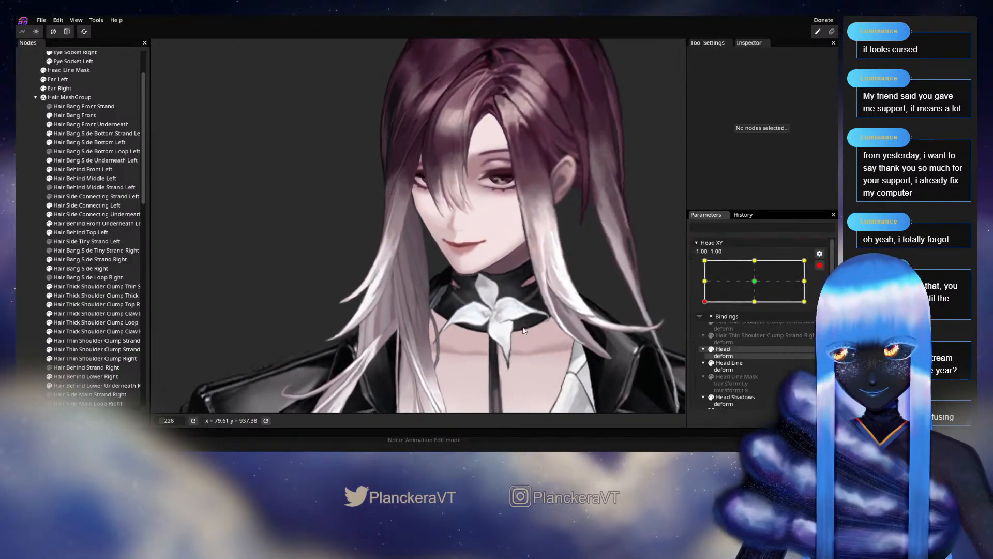
scroll(425, 319, "up", 5)
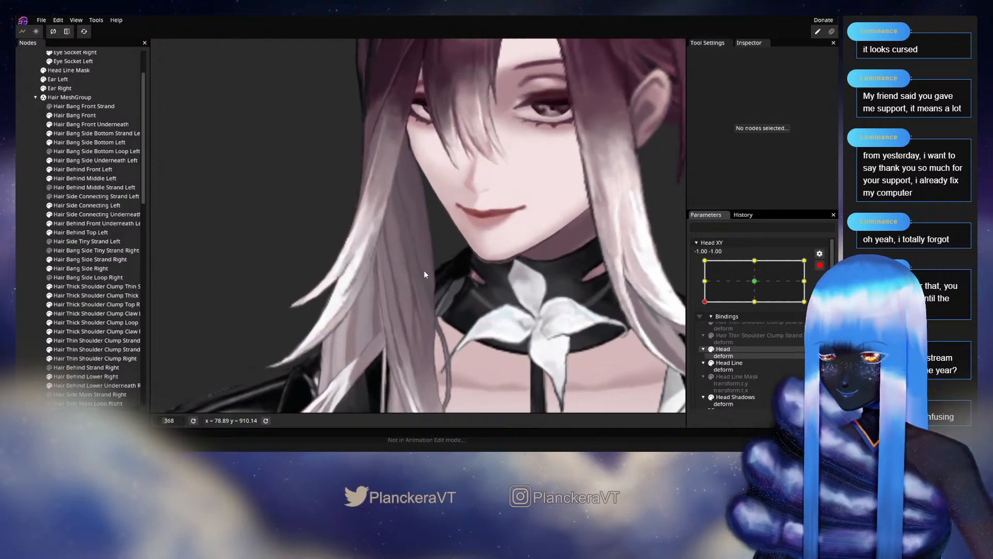
scroll(439, 280, "up", 2)
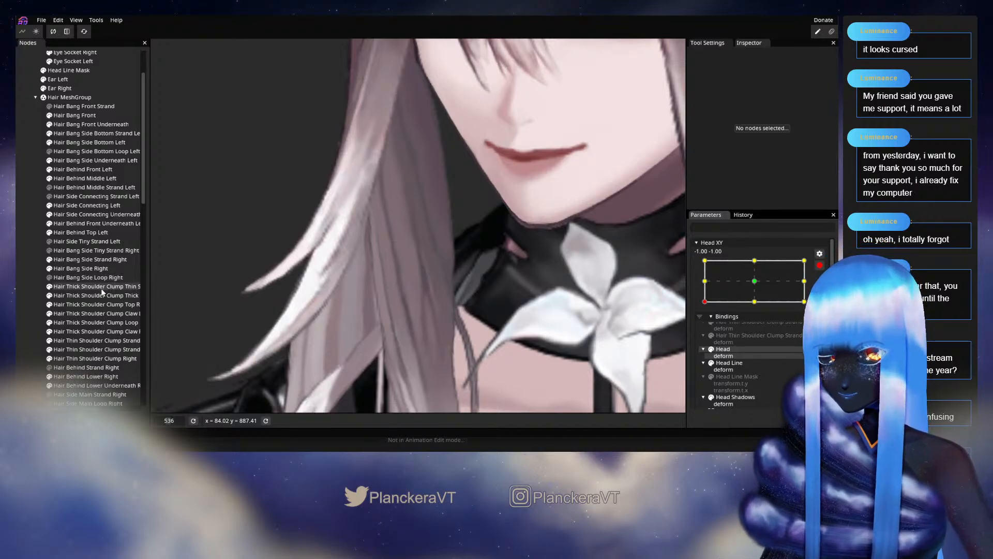
left_click(95, 304)
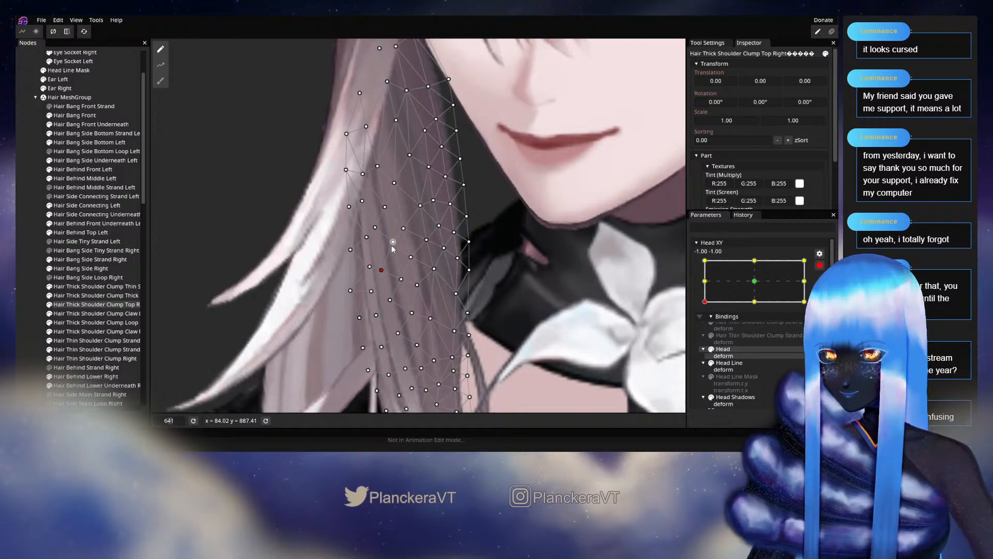
left_click(385, 208)
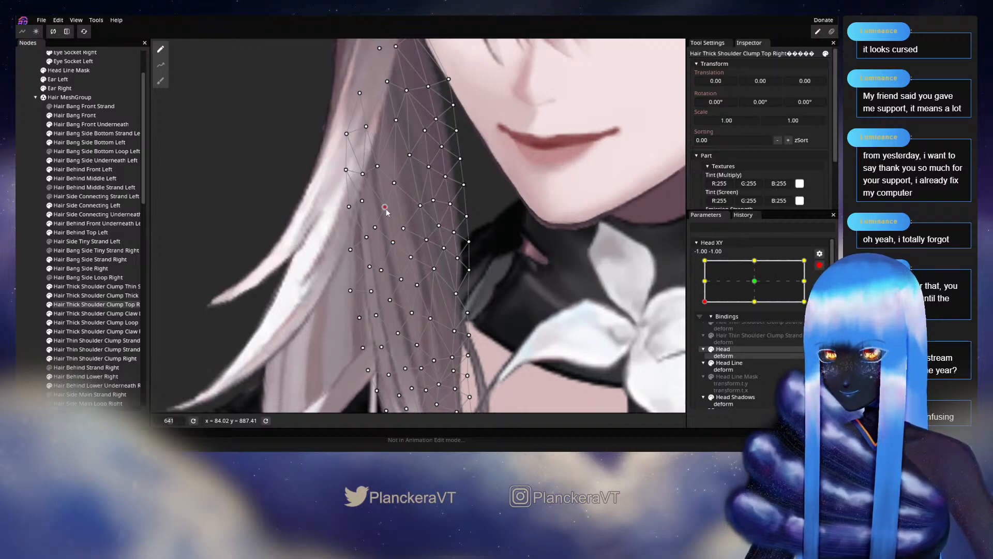
left_click_drag(414, 248, 405, 202)
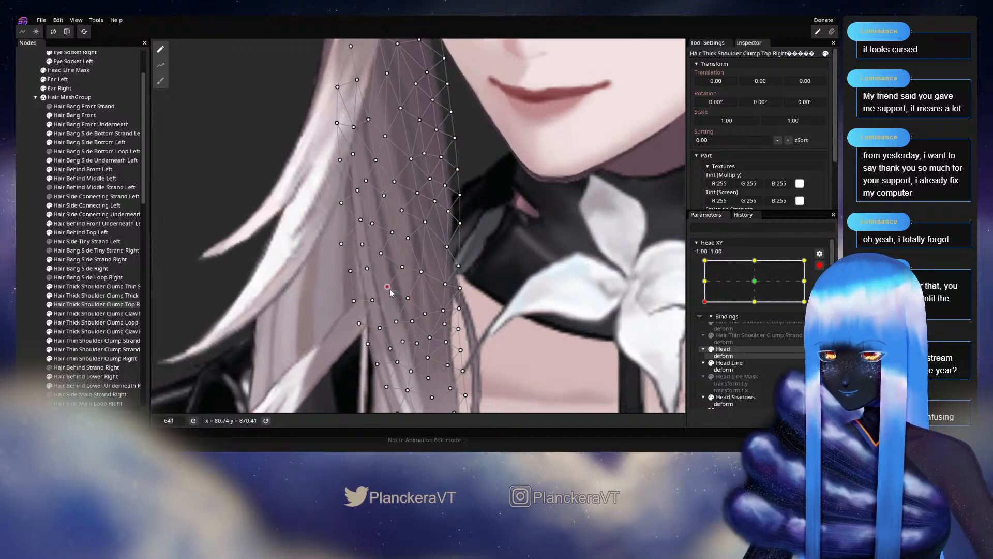
key("ctrl+s")
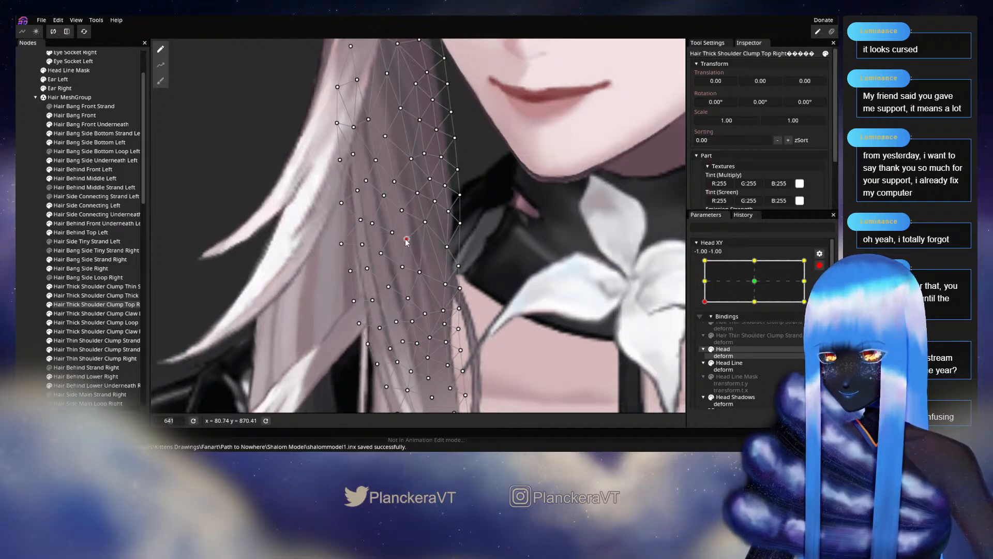
Step: Realign the clump's interior vertices from collar height up to nose level, and those back down beside the jaw and collar
left_click_drag(424, 231, 429, 275)
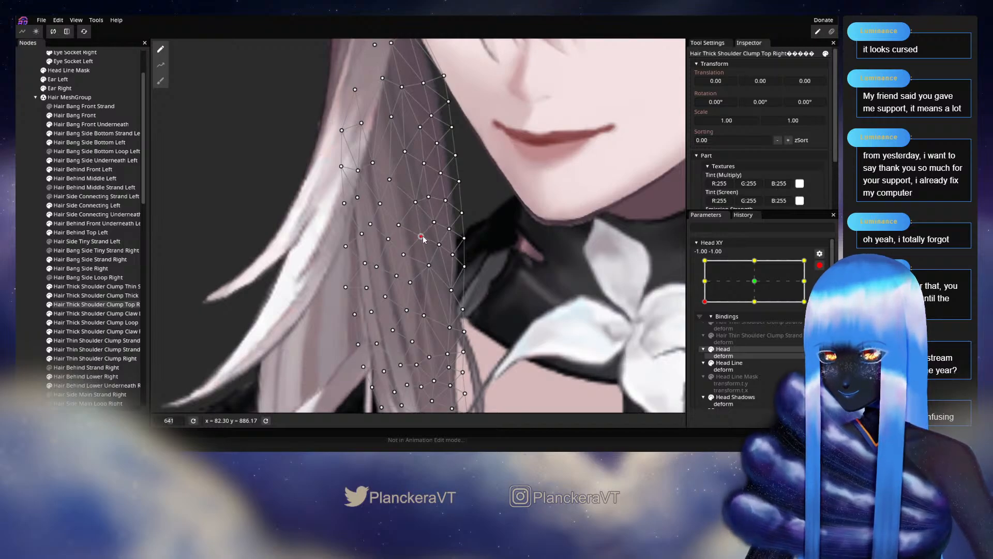
left_click_drag(406, 225, 403, 290)
left_click(387, 245)
left_click_drag(391, 245, 390, 245)
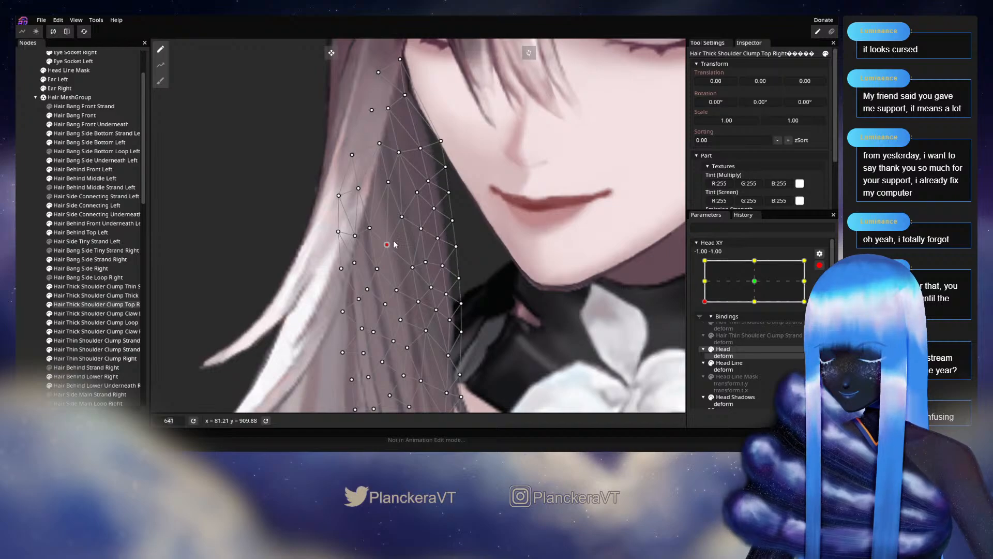
left_click(388, 182)
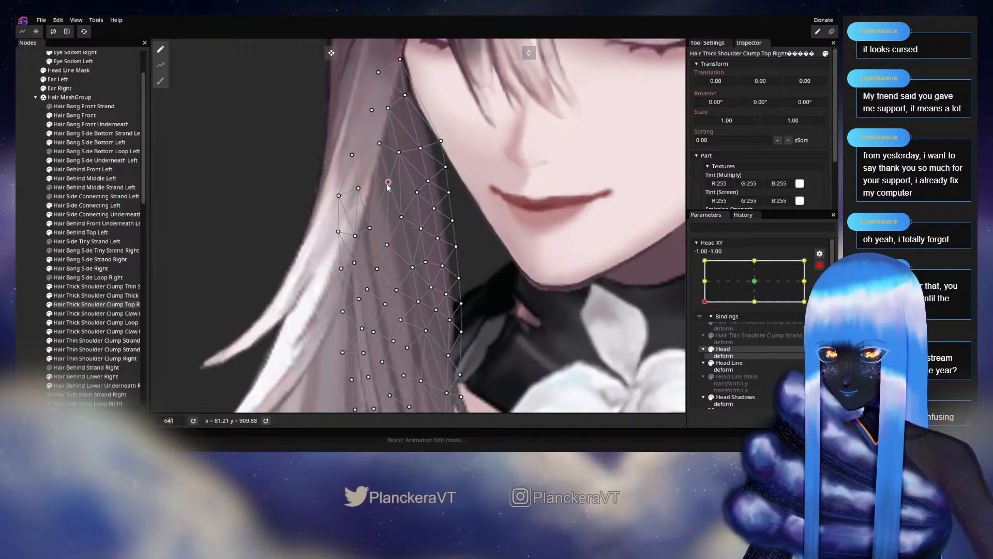
left_click_drag(387, 184, 360, 271)
left_click_drag(350, 227, 361, 235)
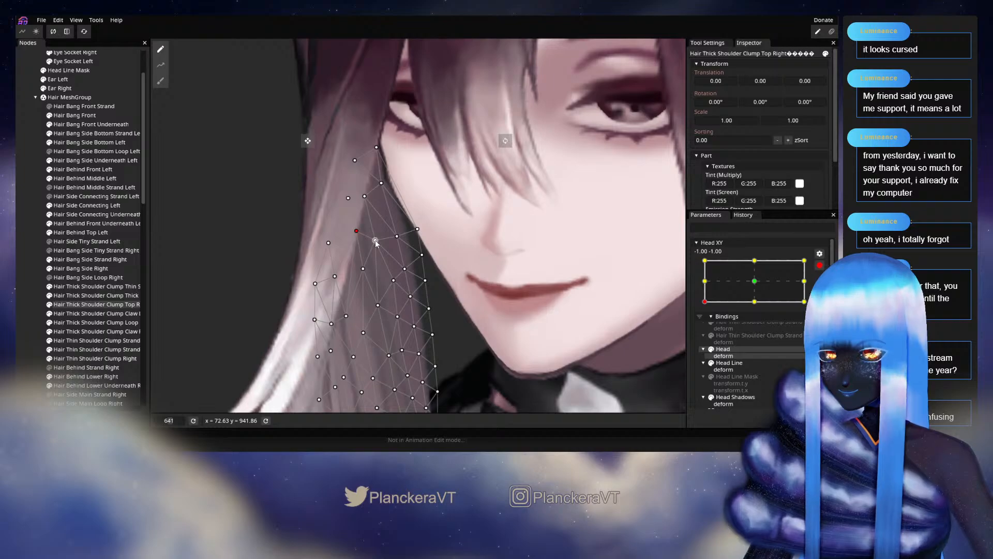
left_click(376, 239)
left_click_drag(411, 301, 393, 185)
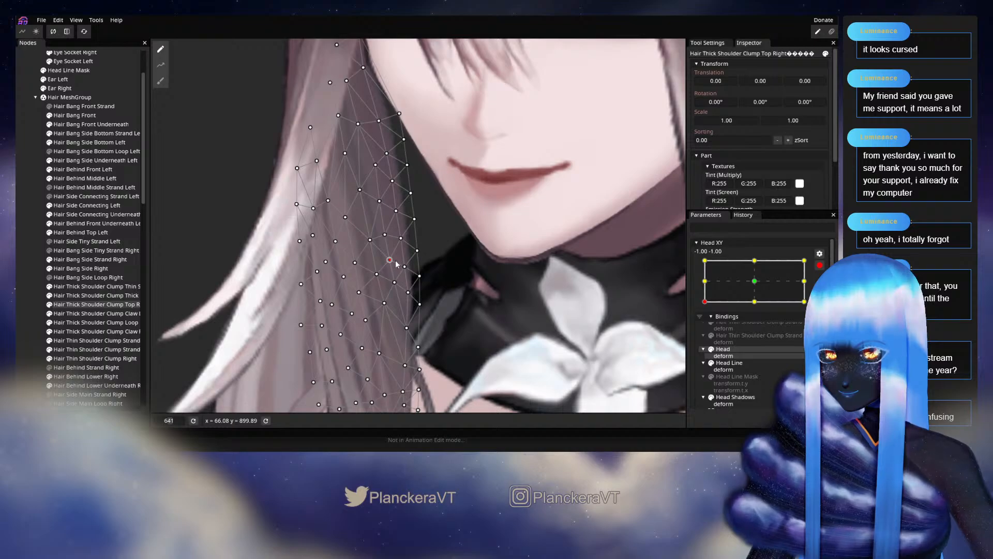
left_click_drag(404, 307, 431, 251)
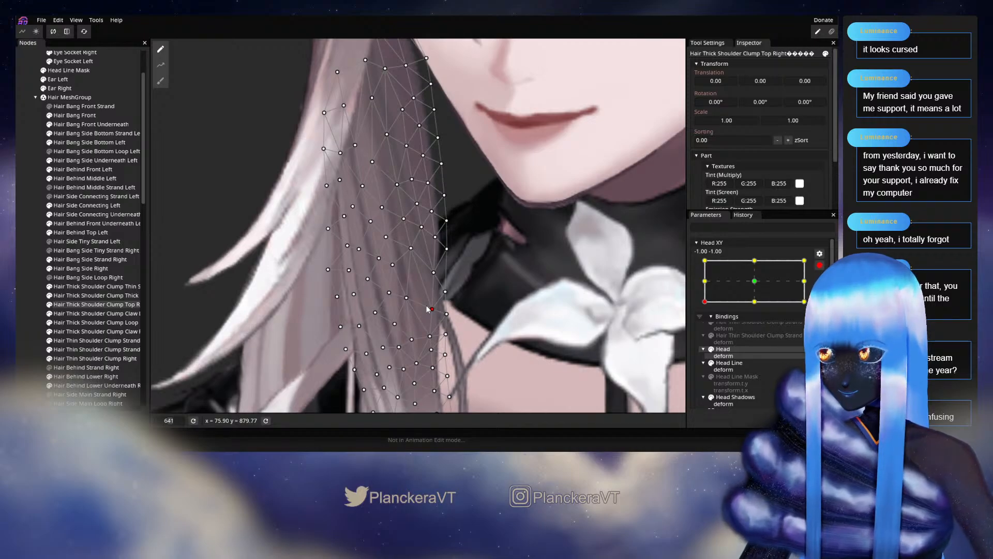
Step: Deselect the clump, disarm Head XY to preview the whole head near -1.00, -1.00, and rearm the parameter there
left_click(34, 243)
scroll(440, 307, "down", 1)
scroll(440, 304, "down", 8)
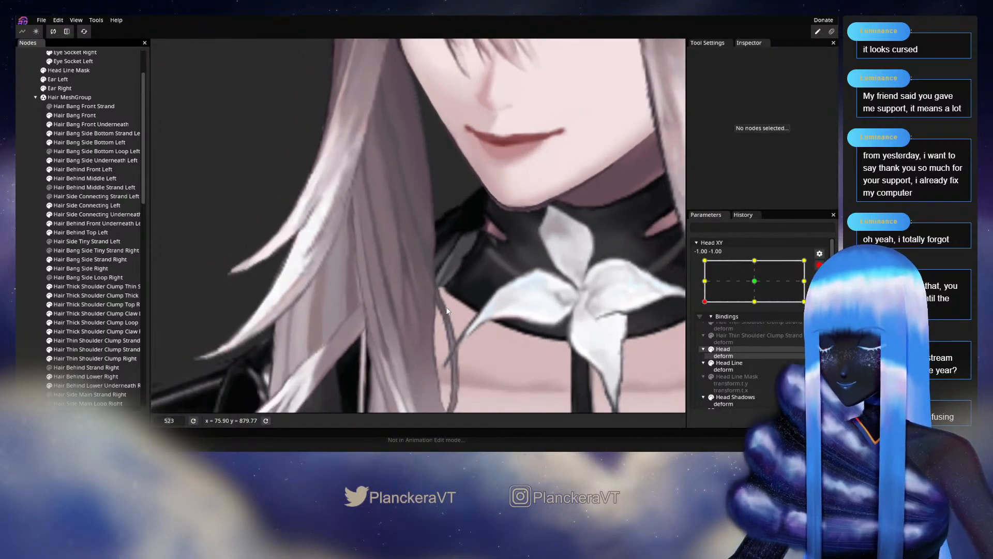
scroll(453, 301, "down", 5)
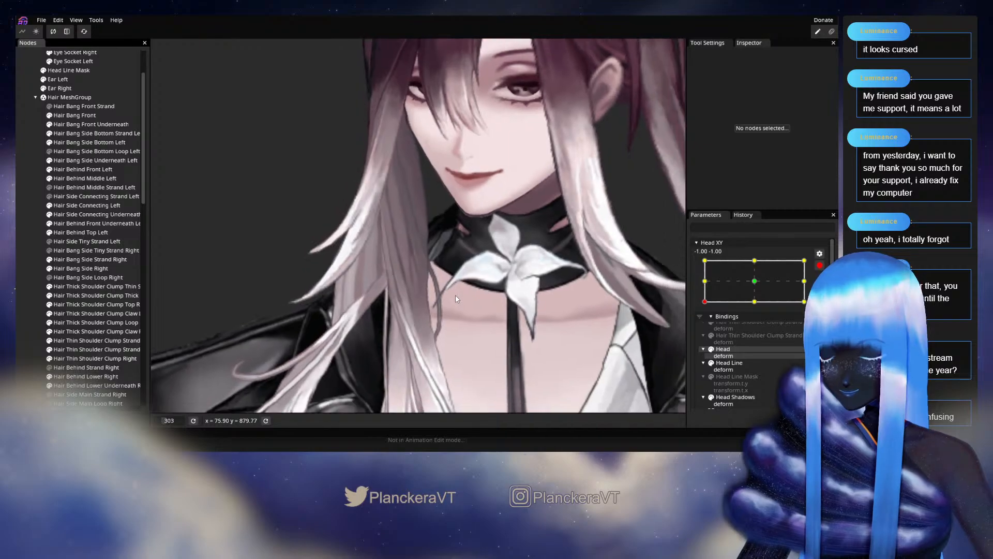
scroll(499, 297, "down", 1)
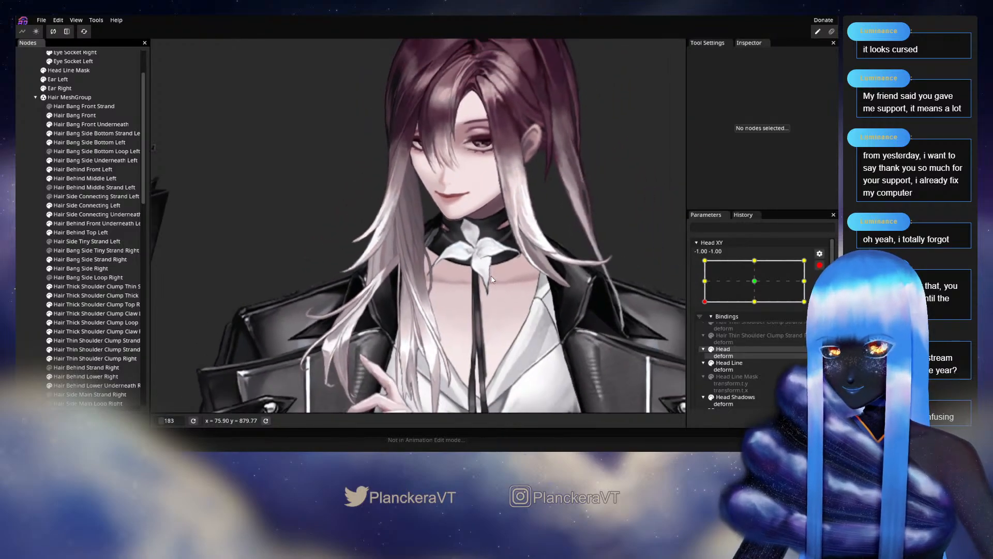
left_click_drag(490, 273, 507, 325)
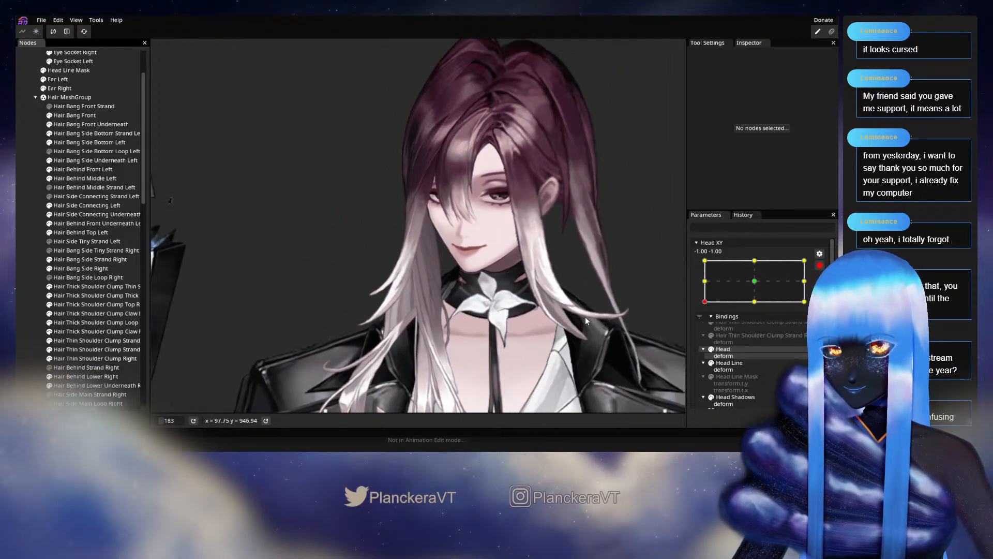
left_click(819, 266)
mouse_move(705, 326)
left_mouse_down()
mouse_move(697, 334)
mouse_move(697, 309)
mouse_move(697, 329)
left_mouse_up()
left_click(825, 290)
Step: Reselect Hair Thick Shoulder Clump Top Right and fine-tune its interior vertices around the strand split just below the collar
scroll(476, 352, "up", 1)
scroll(470, 326, "up", 5)
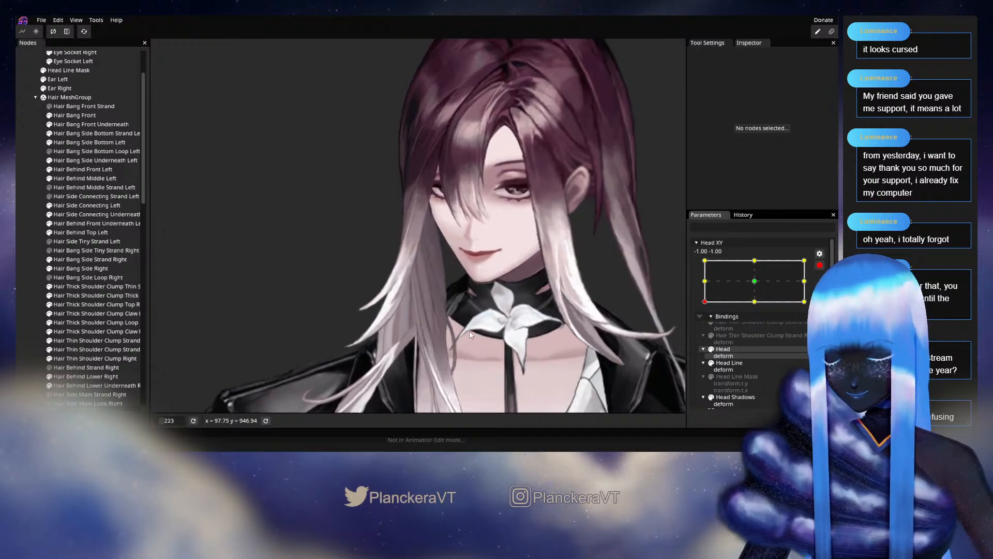
scroll(470, 275, "up", 4)
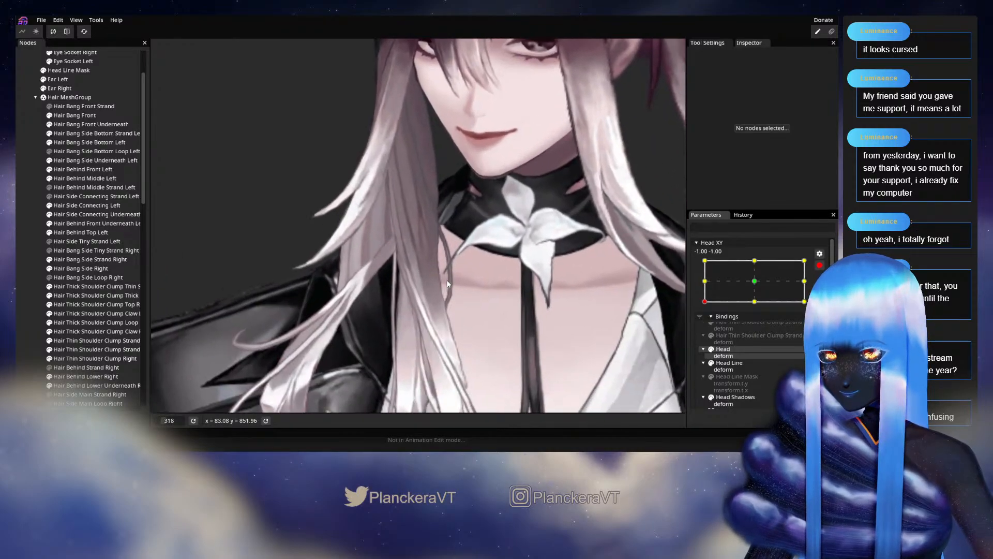
left_click(124, 304)
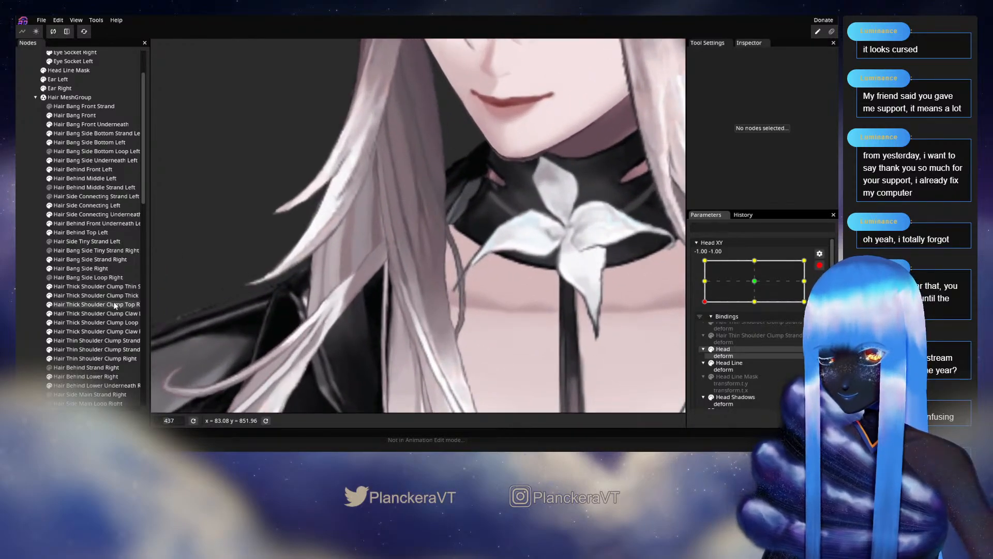
scroll(424, 276, "up", 3)
scroll(424, 277, "up", 3)
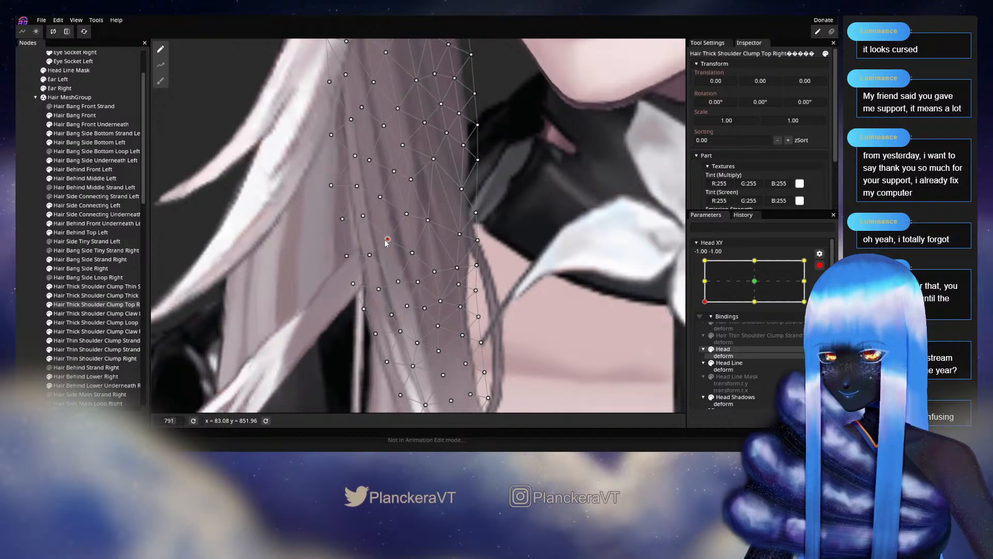
left_click_drag(409, 259, 412, 222)
left_click(411, 268)
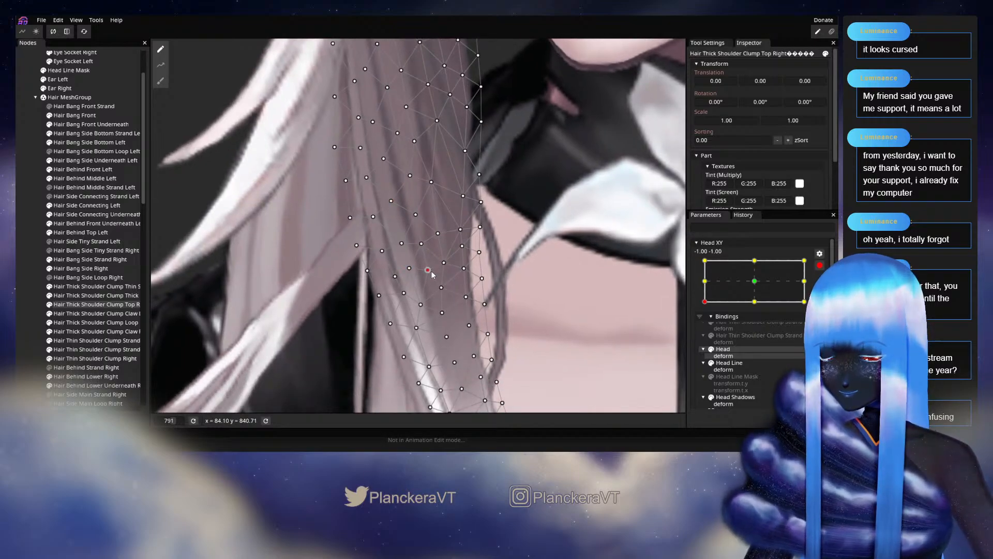
left_click(419, 305)
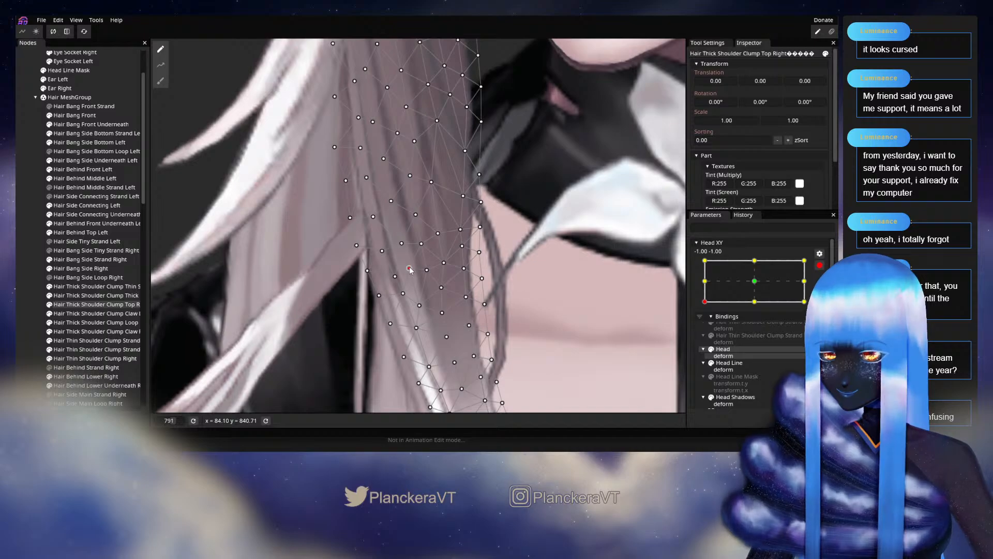
left_click_drag(423, 259, 429, 299)
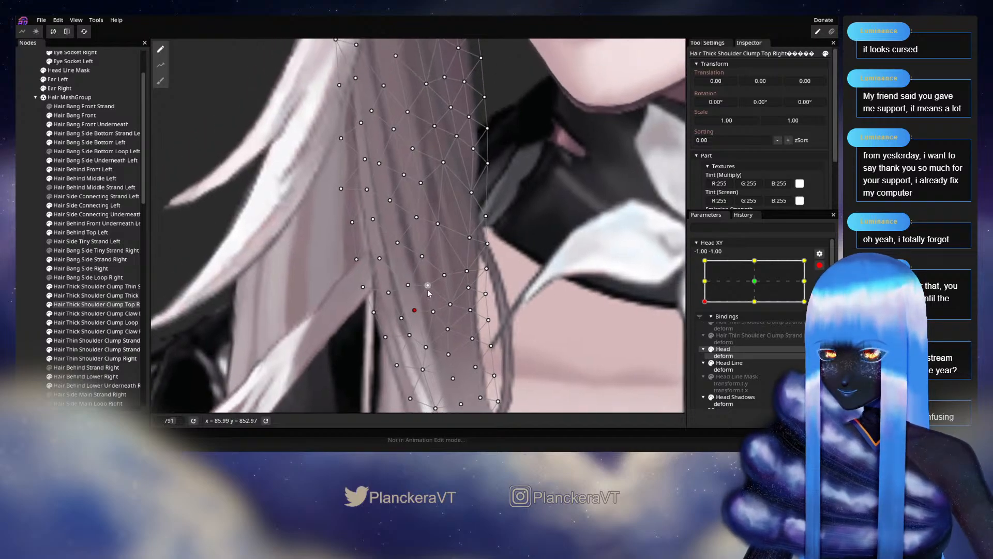
left_click(427, 286)
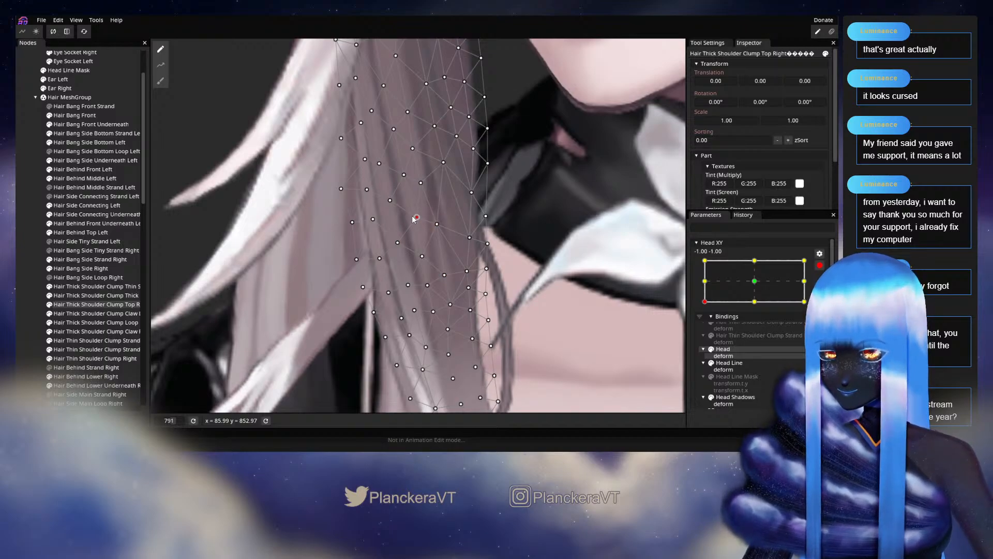
Step: Deselect the clump, test the reshaped hair with Head XY disarmed around -1.00, -1.00, and arm the parameter again
left_click(29, 250)
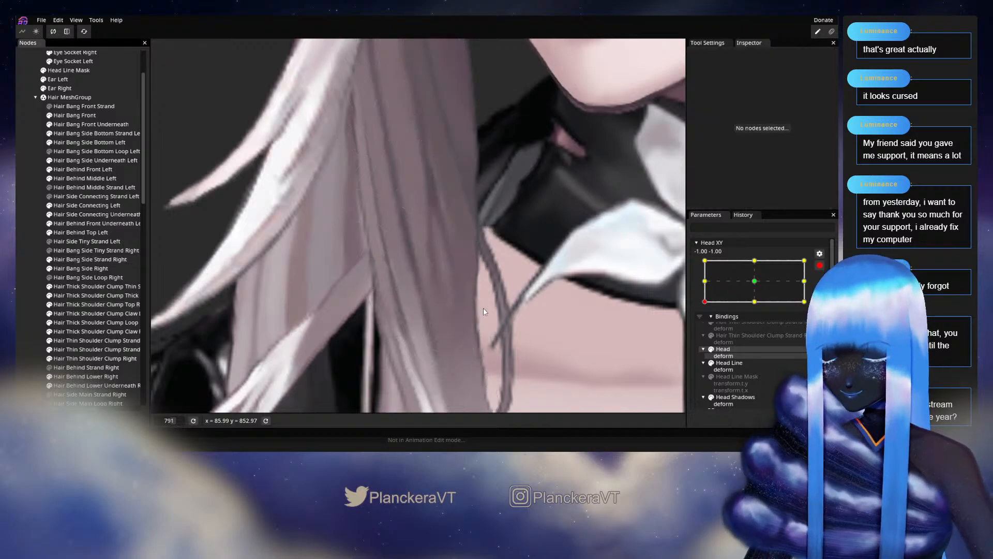
scroll(483, 300, "down", 4)
scroll(492, 295, "down", 6)
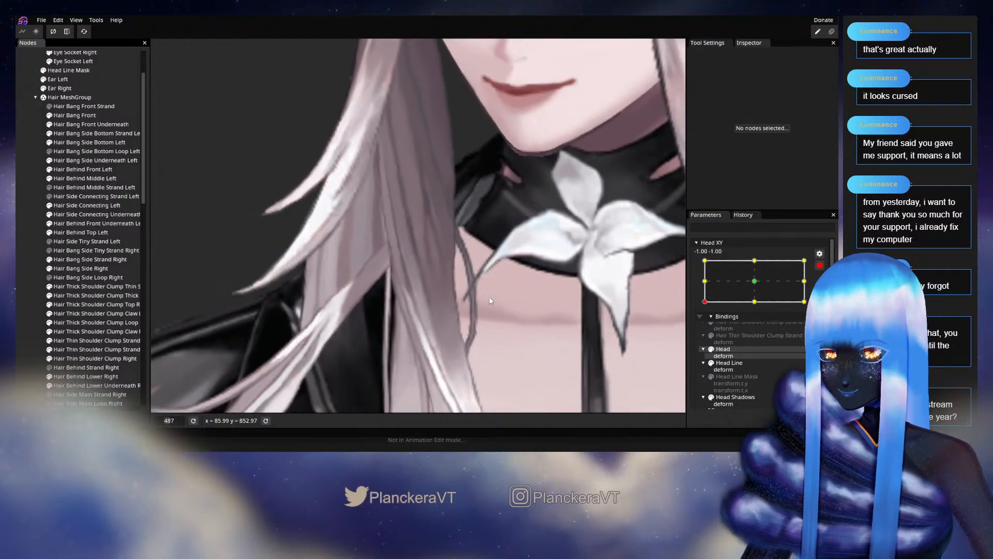
scroll(511, 295, "down", 4)
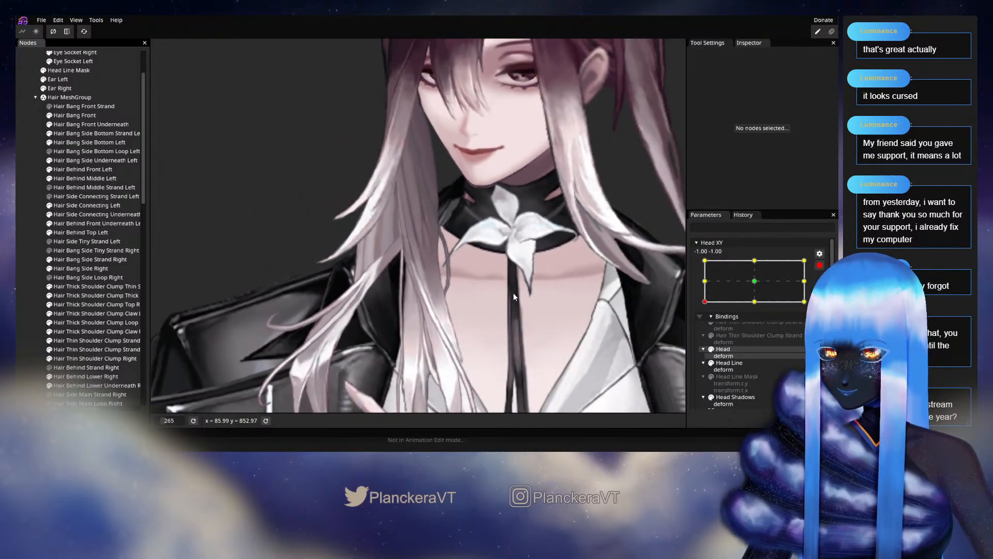
scroll(518, 300, "down", 1)
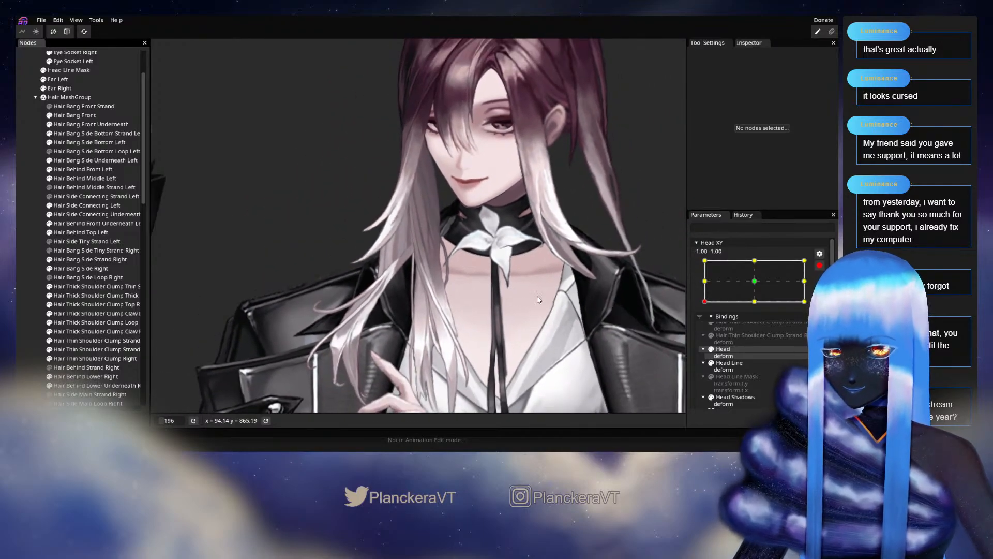
left_click(820, 265)
mouse_move(704, 328)
left_mouse_down()
mouse_move(760, 333)
mouse_move(699, 311)
mouse_move(698, 333)
left_mouse_up()
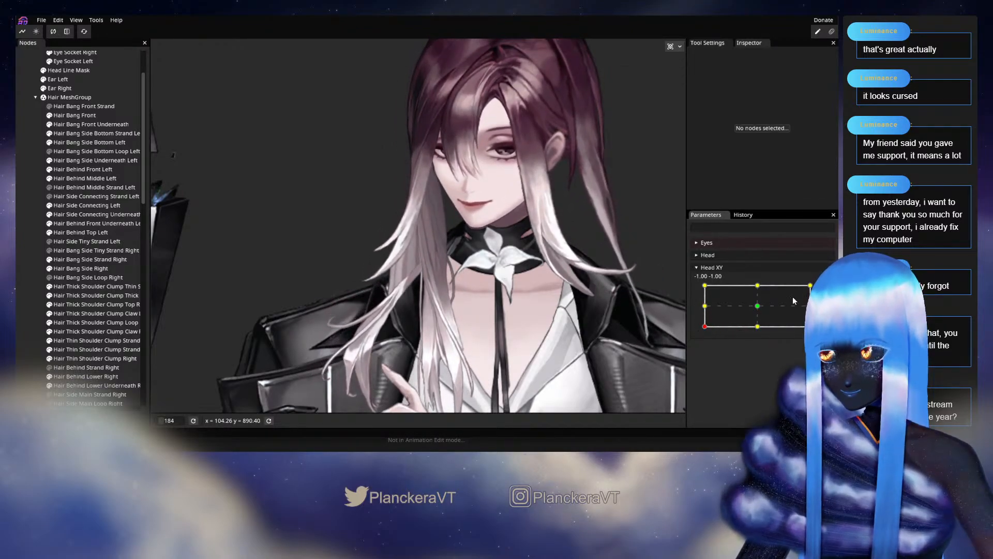
left_click(826, 290)
Step: Reselect Hair Thick Shoulder Clump Top Right and adjust its interior vertices beside the collar at Head XY -1.00, -1.00
scroll(397, 279, "up", 3)
scroll(397, 281, "up", 5)
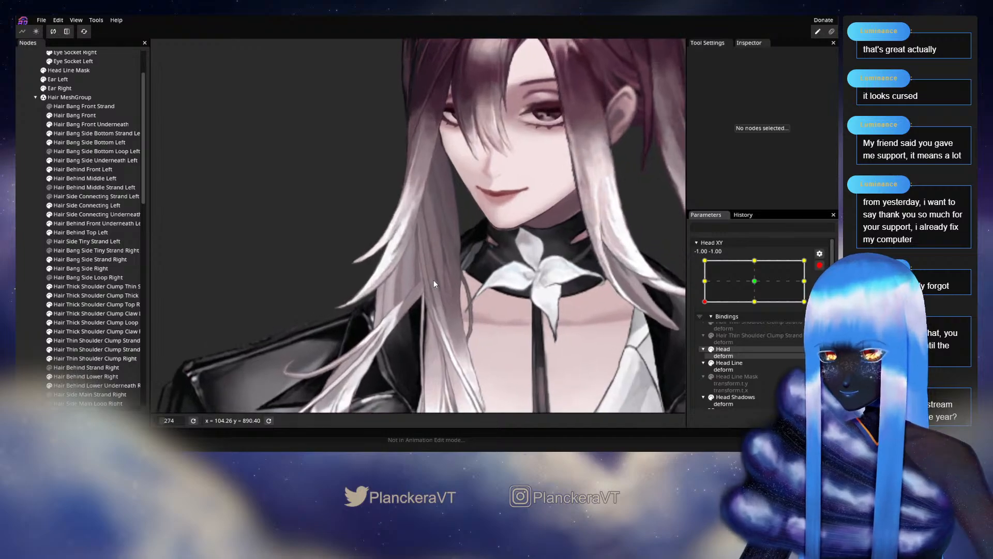
scroll(390, 275, "up", 1)
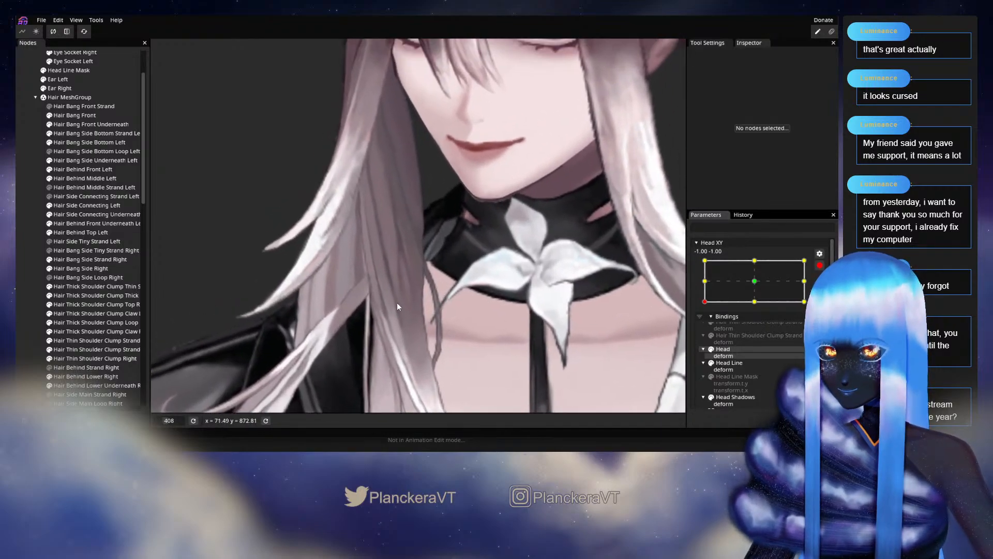
left_click(78, 304)
scroll(409, 291, "up", 3)
scroll(409, 291, "up", 3)
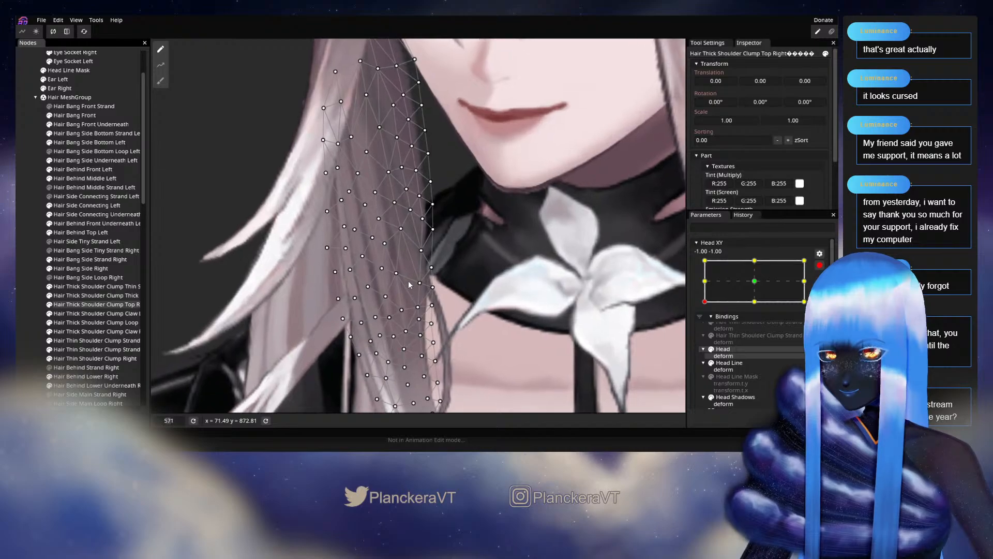
left_click_drag(397, 289, 414, 260)
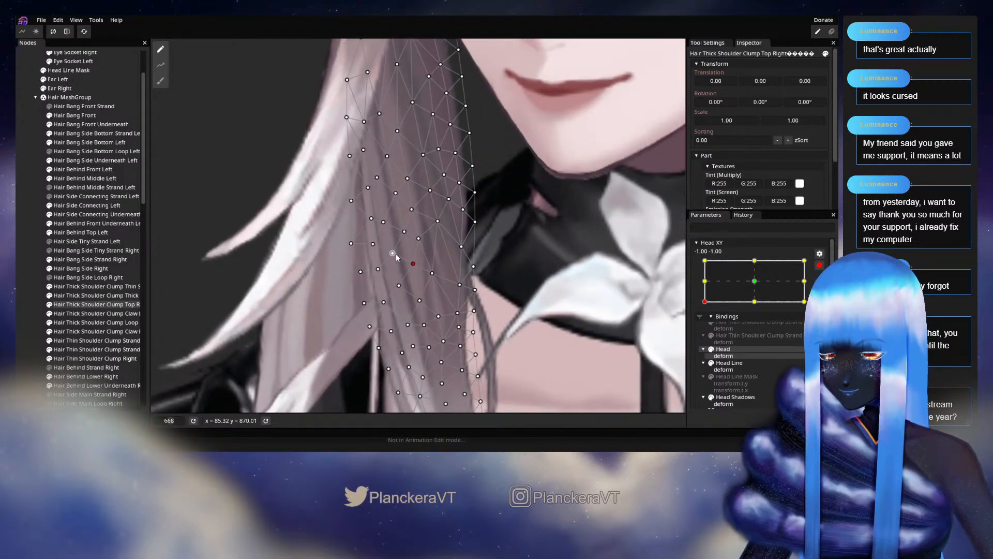
left_click(392, 252)
left_click(404, 232)
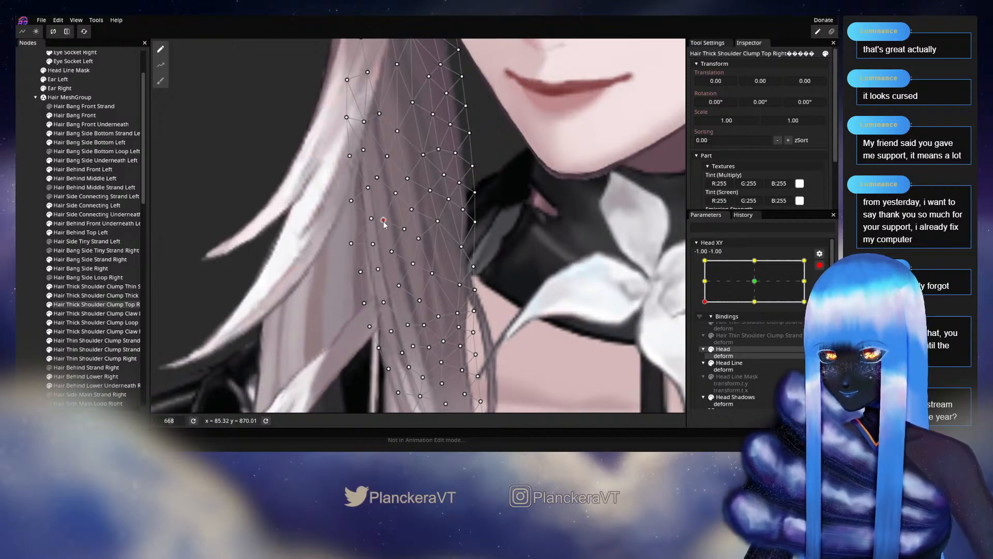
Step: Nudge the clump's interior vertices level with the collar's lower edge to smooth the strand lines
left_click_drag(415, 253, 399, 221)
left_click_drag(439, 281, 440, 274)
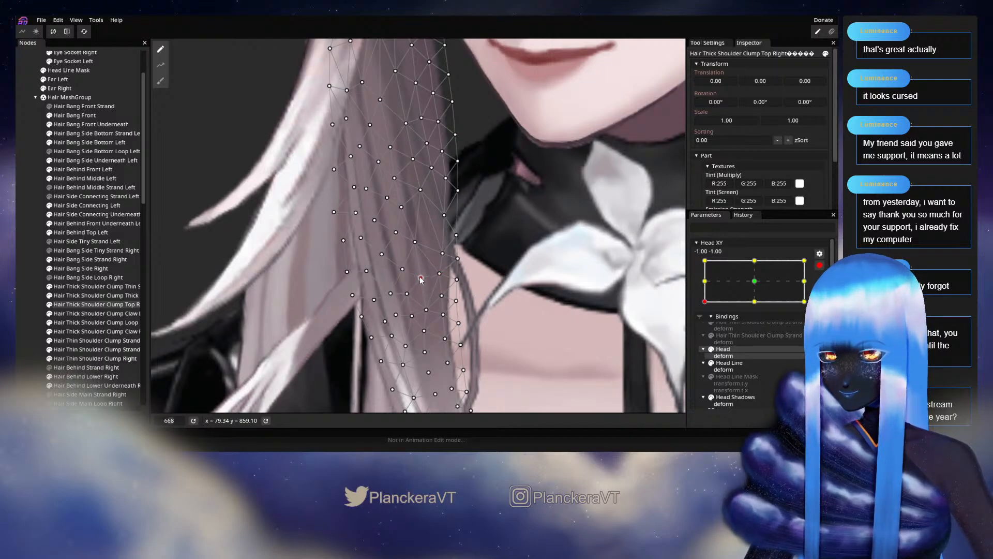
left_click(420, 279)
left_click(441, 295)
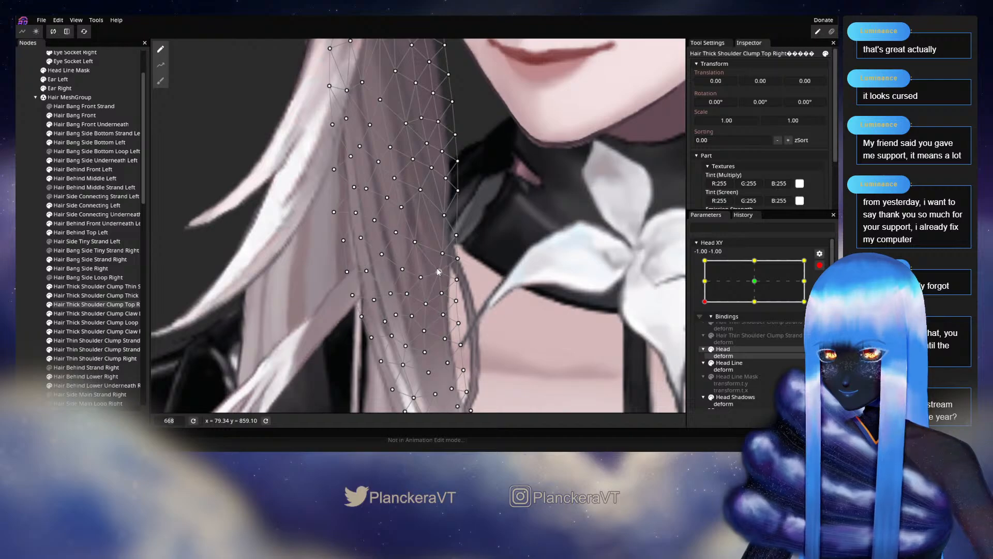
left_click(408, 293)
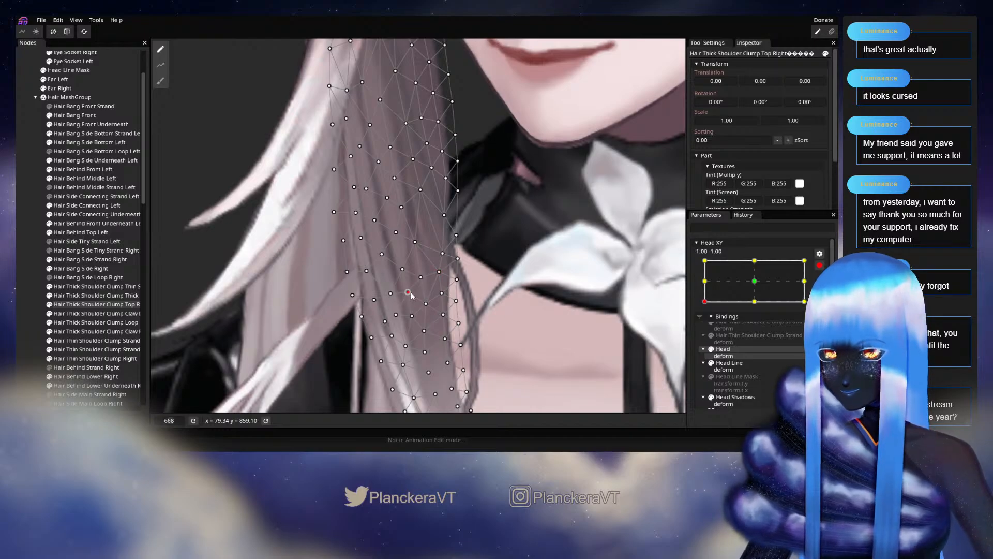
Step: Deselect the clump, disarm Head XY, and preview the whole head between -1.00, -1.00 and the keypoint above it
left_click(30, 223)
scroll(486, 307, "down", 3)
scroll(495, 300, "down", 5)
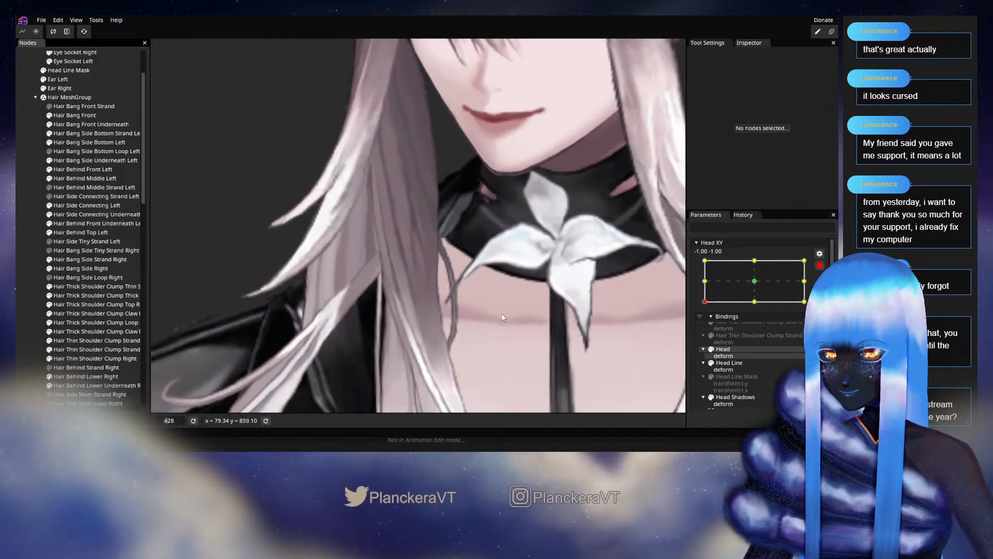
scroll(519, 308, "down", 4)
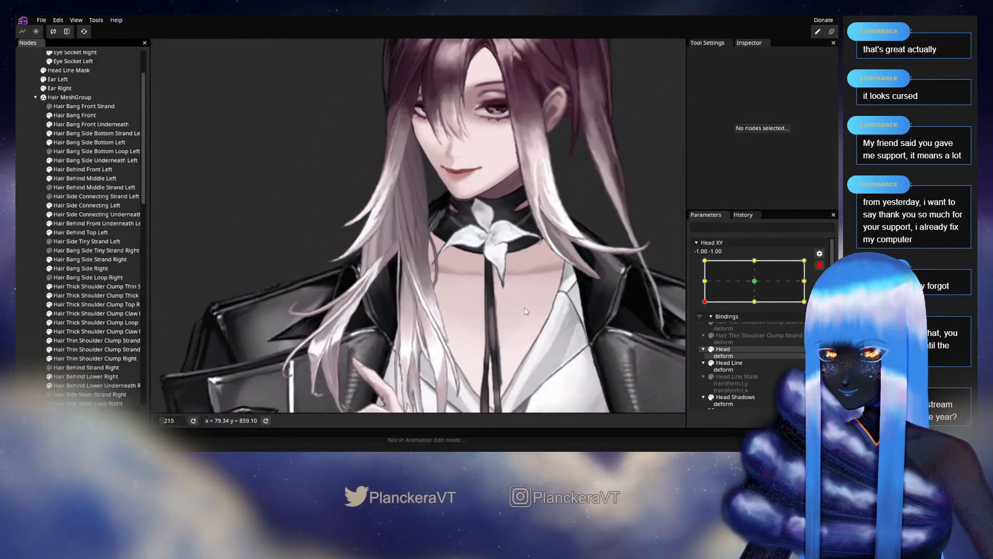
left_click_drag(518, 305, 522, 308)
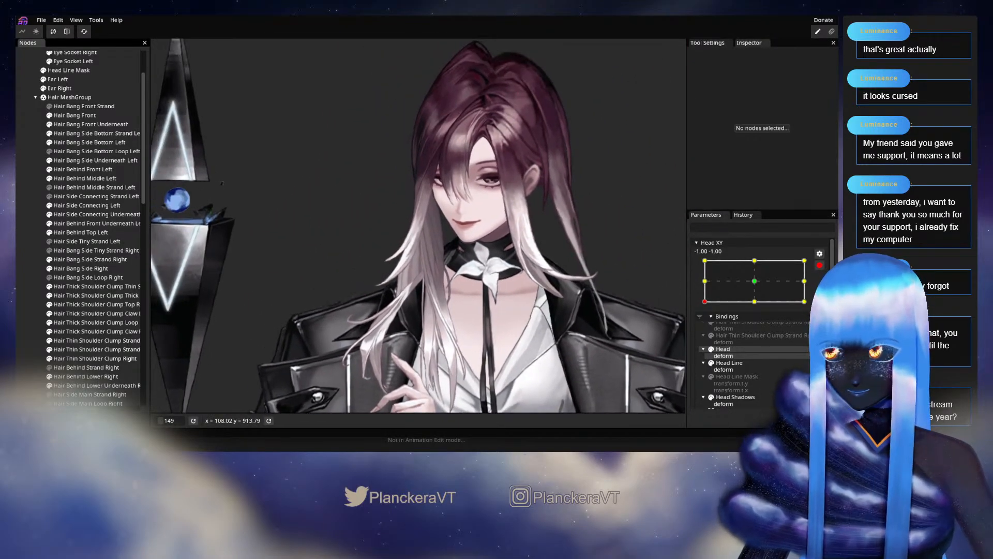
left_click(819, 265)
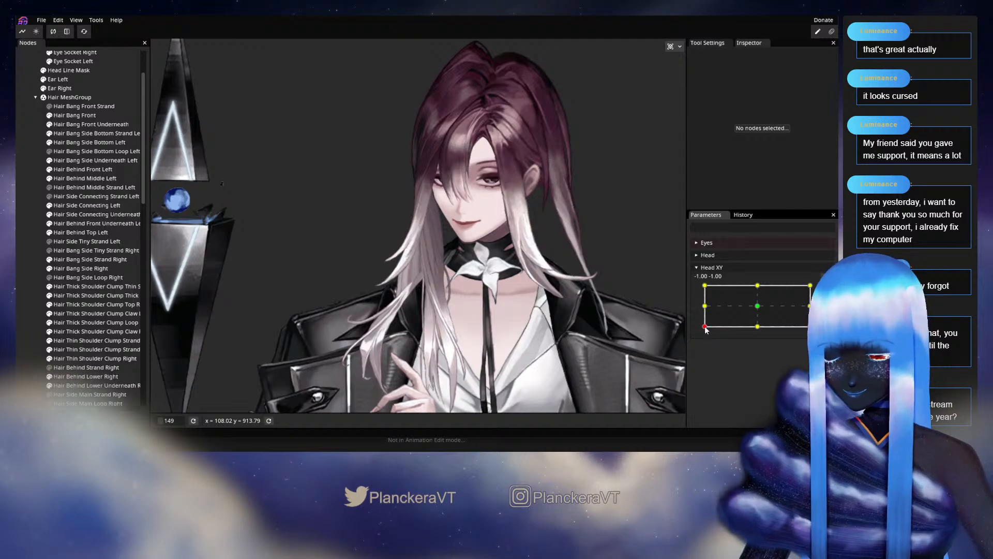
mouse_move(705, 327)
left_mouse_down()
mouse_move(705, 309)
mouse_move(705, 327)
left_mouse_up()
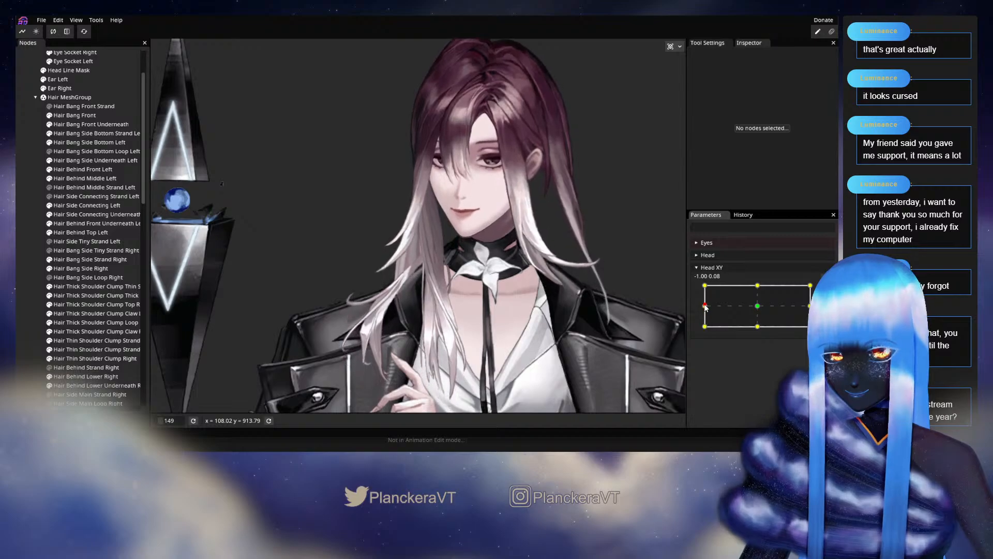
Step: Rearm Head XY at -1.00, -1.00 and reshape the shoulder clump's lower section over the chest with the Circle Brush
scroll(571, 275, "up", 4)
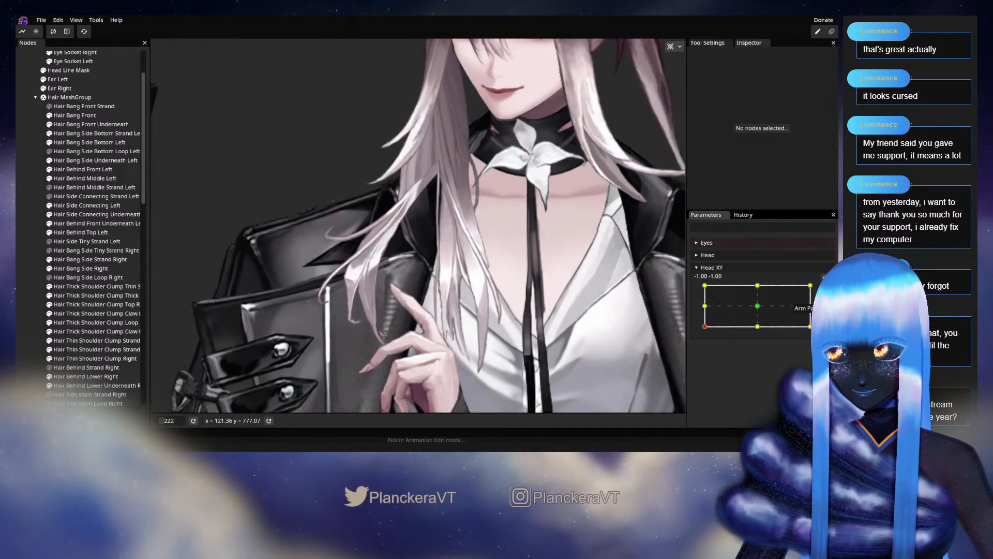
scroll(463, 288, "up", 3)
scroll(463, 288, "up", 3)
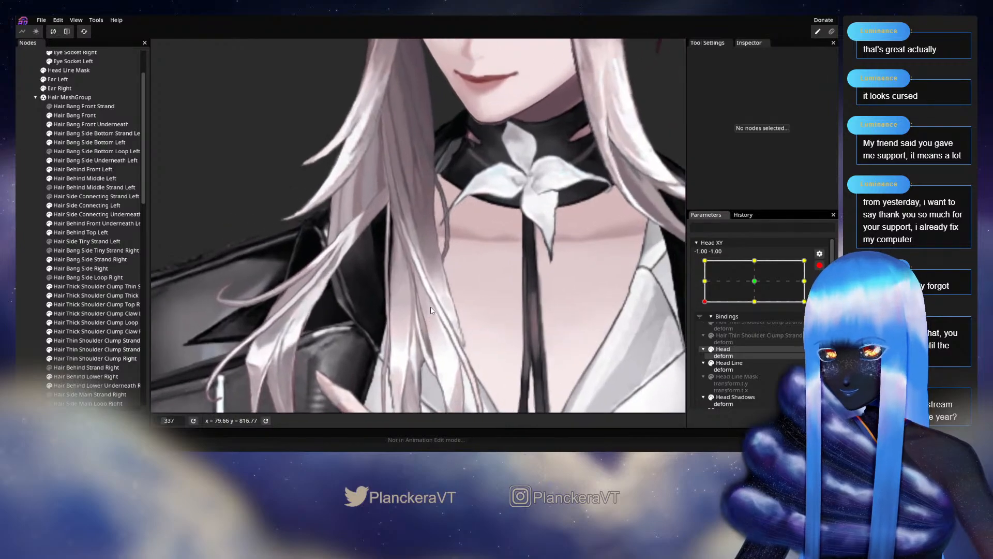
left_click_drag(328, 298, 265, 298)
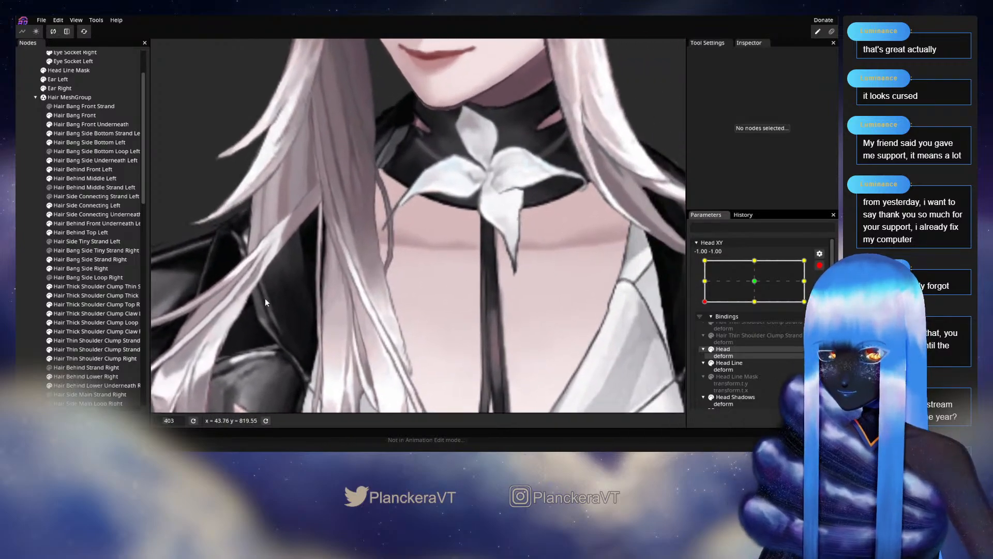
left_click(97, 305)
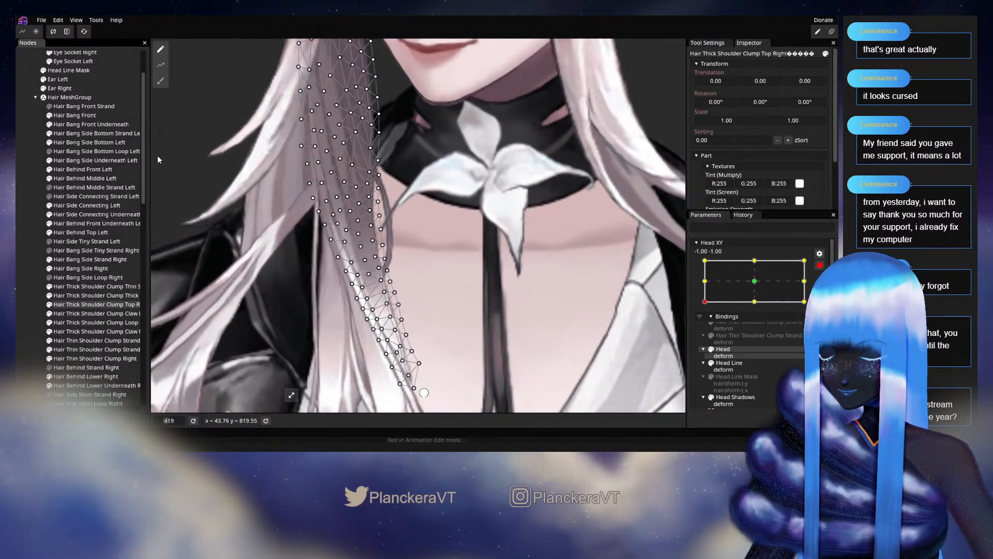
left_click(160, 81)
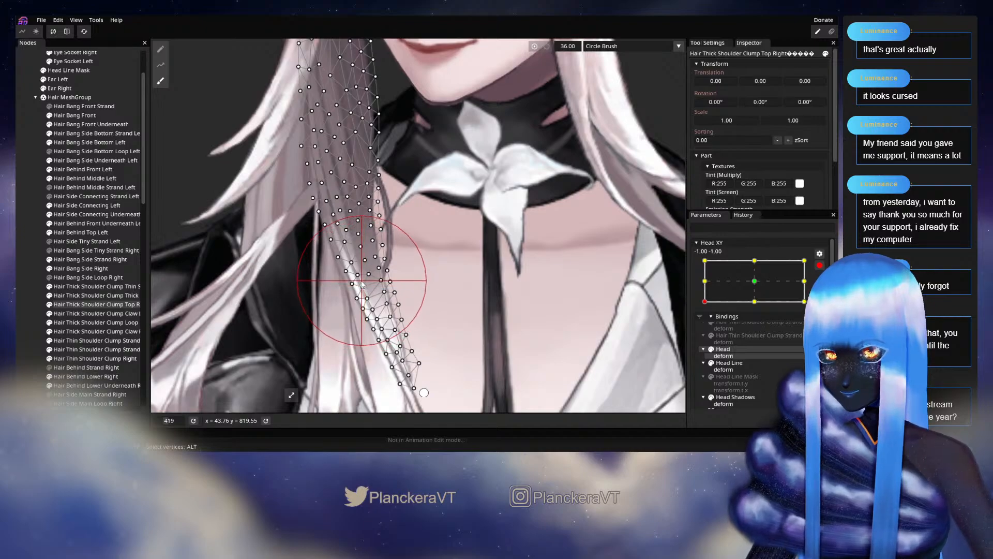
left_click_drag(366, 293, 374, 318)
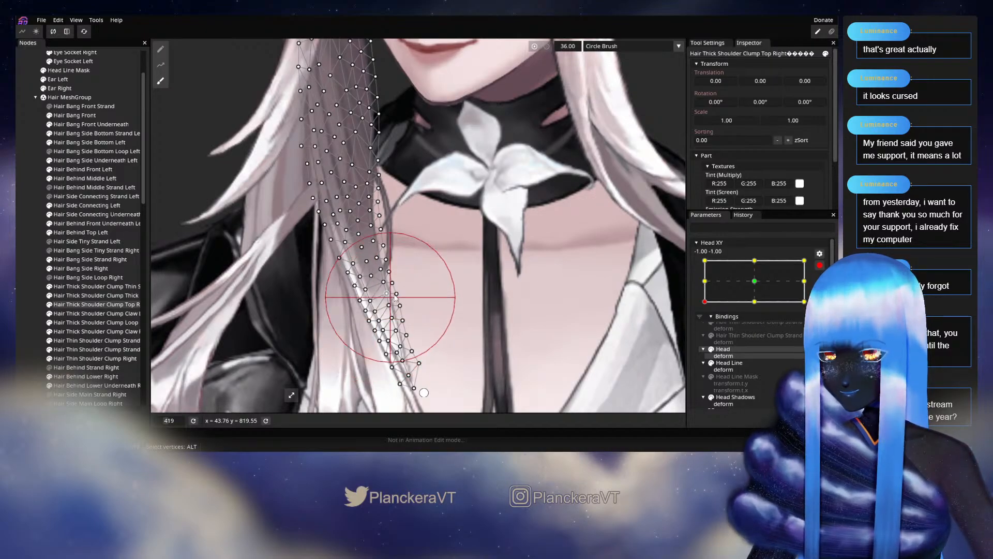
left_click_drag(407, 278, 406, 280)
Step: Deselect the clump, check the brushed hair with Head XY disarmed around -1.00, -1.00, and rearm the parameter there
left_click(33, 243)
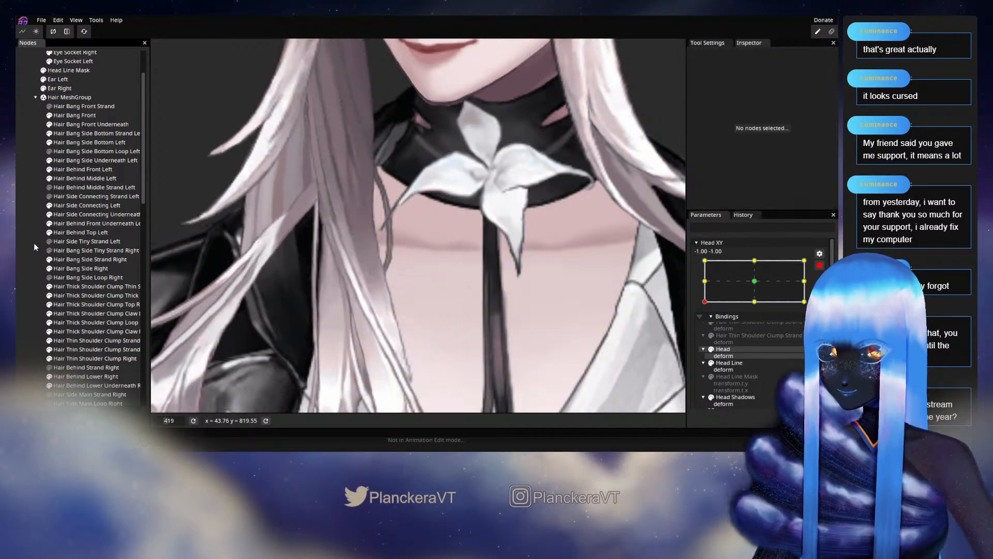
scroll(497, 303, "down", 5)
scroll(504, 309, "down", 6)
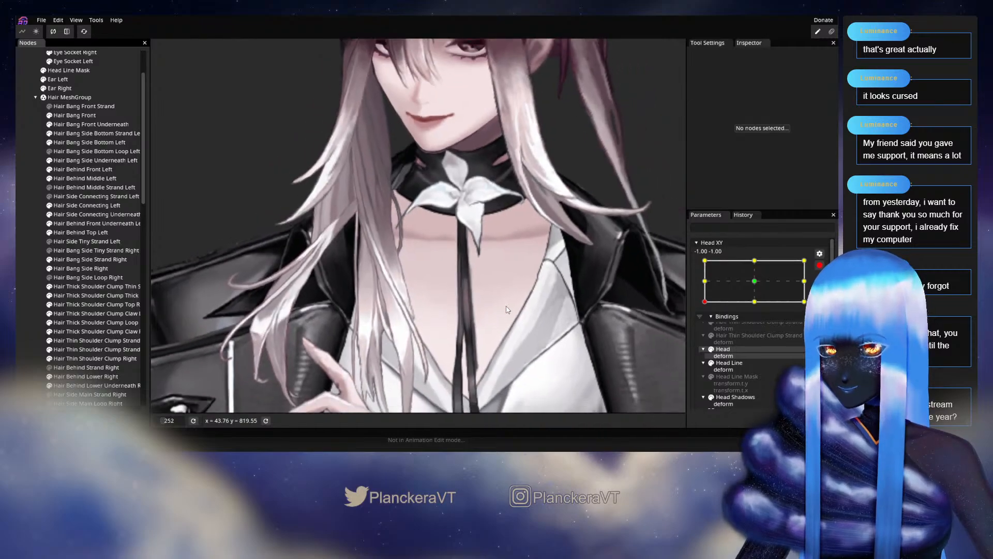
scroll(516, 306, "down", 2)
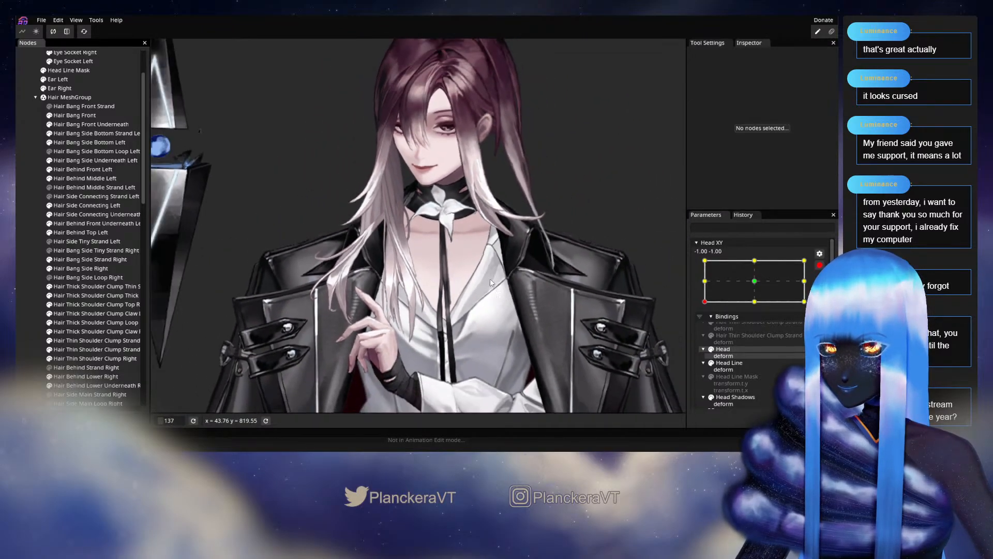
left_click(823, 266)
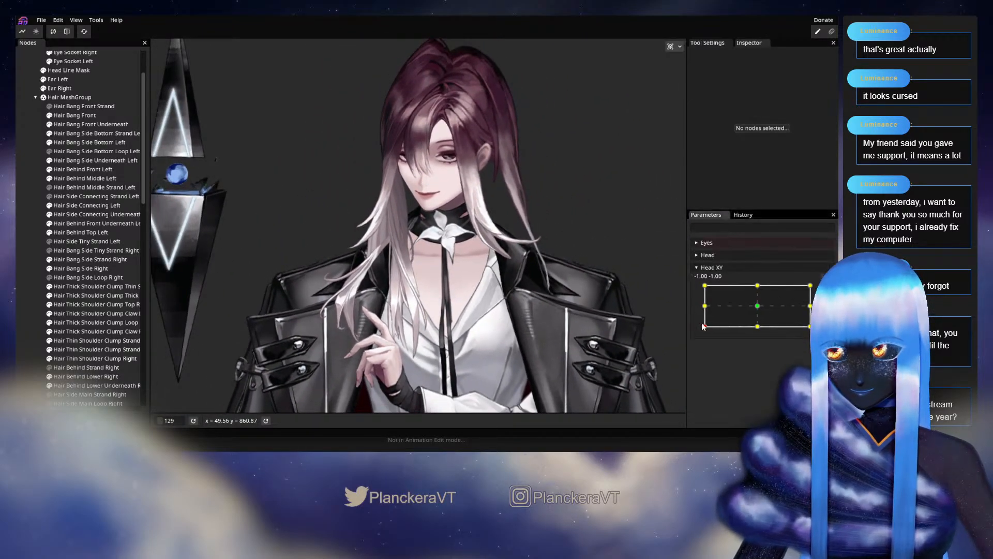
mouse_move(705, 326)
left_mouse_down()
mouse_move(705, 304)
mouse_move(699, 335)
left_mouse_up()
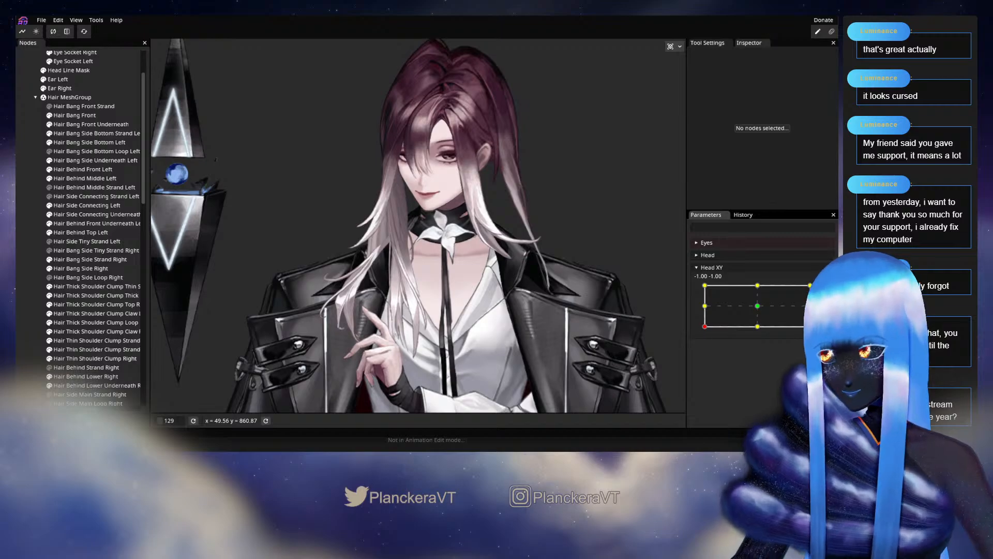
left_click(820, 290)
Step: Select Hair Thick Shoulder Clump Top Right again and realign its interior vertices near the strand split below the collar
scroll(487, 269, "up", 2)
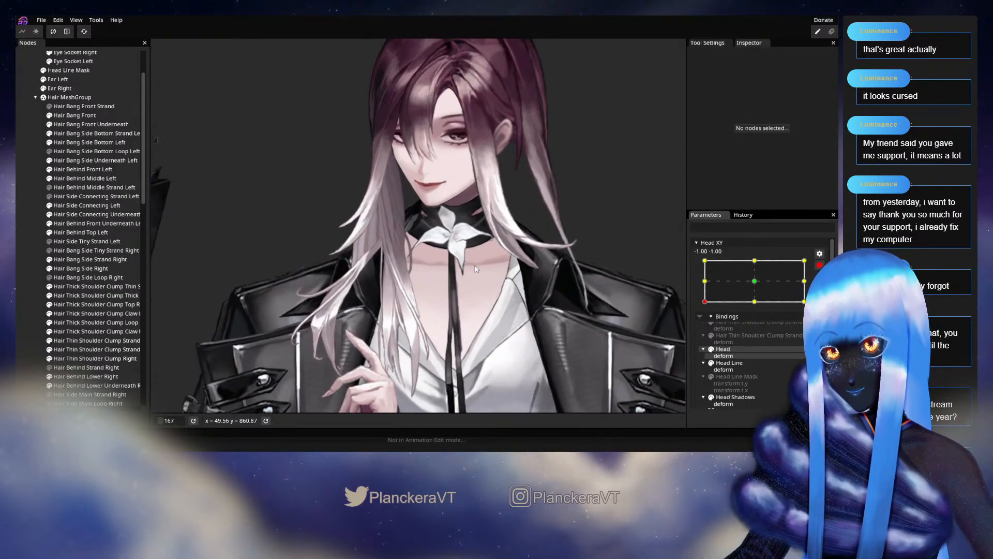
scroll(487, 269, "up", 3)
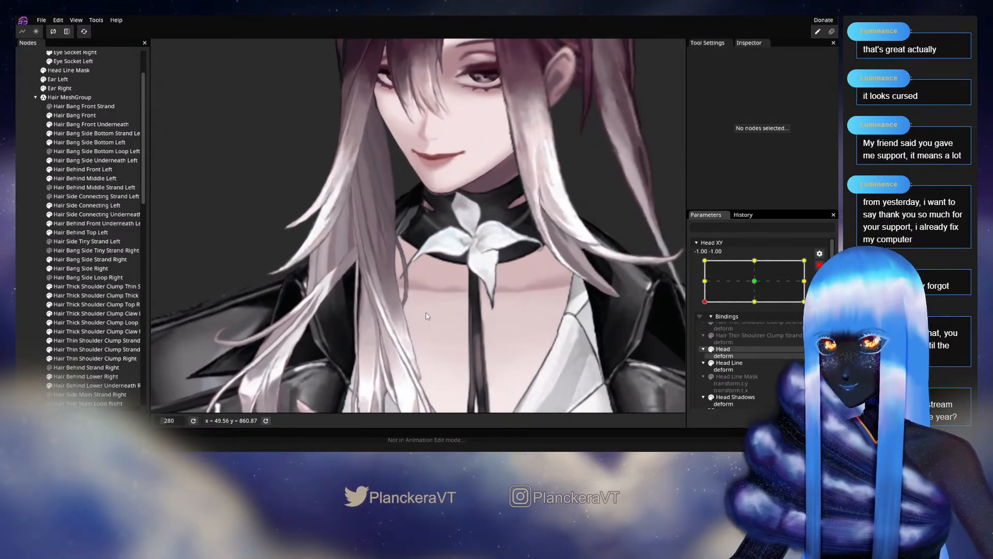
scroll(488, 305, "up", 2)
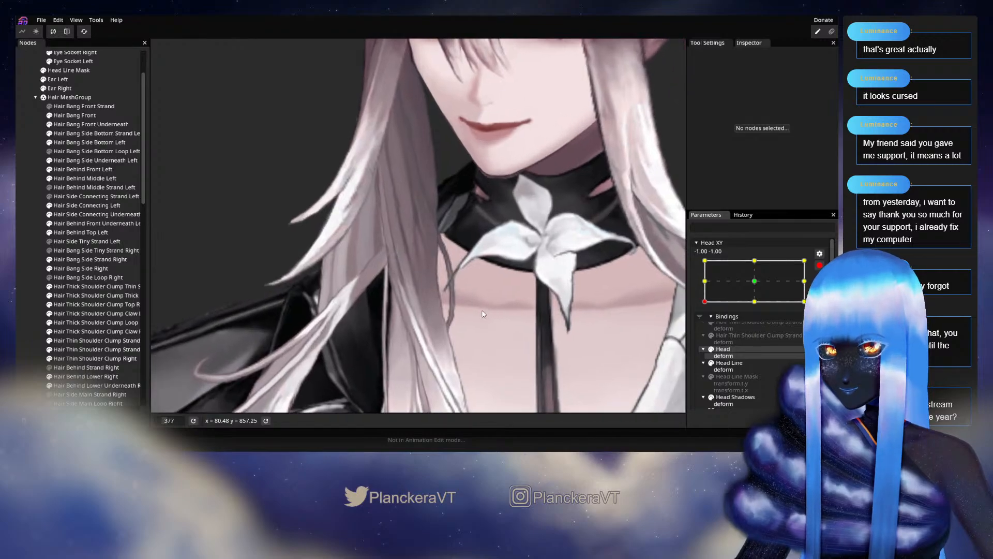
scroll(489, 280, "up", 3)
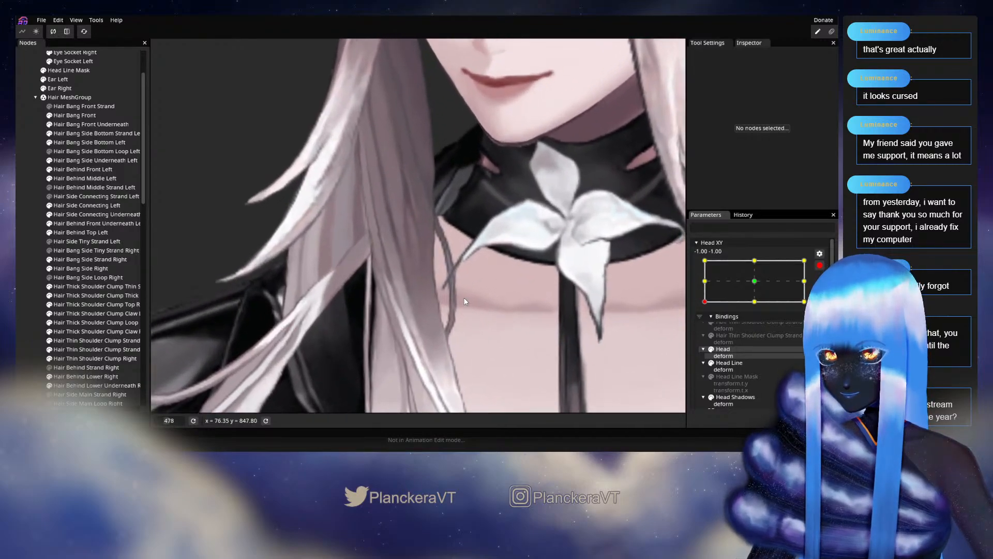
left_click(81, 263)
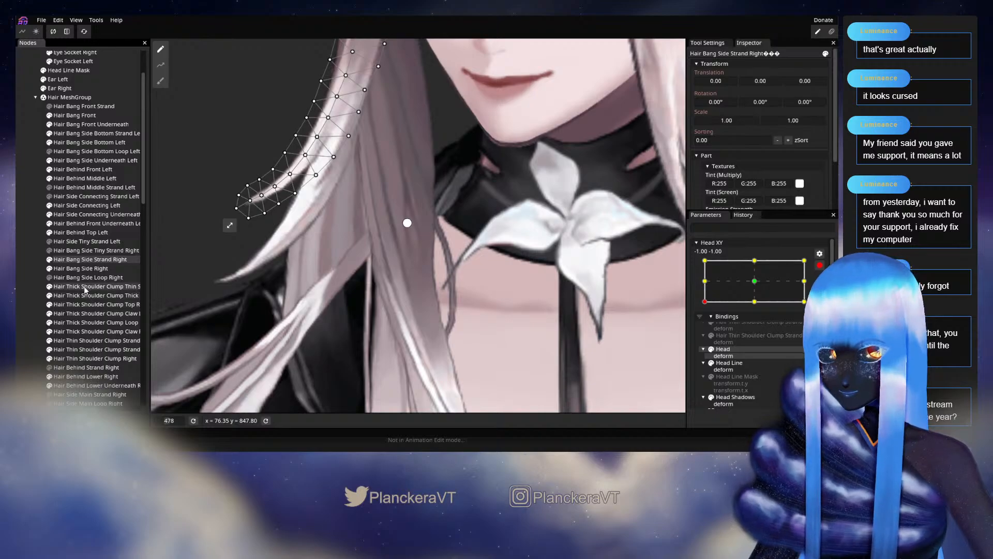
left_click(86, 305)
scroll(416, 259, "up", 5)
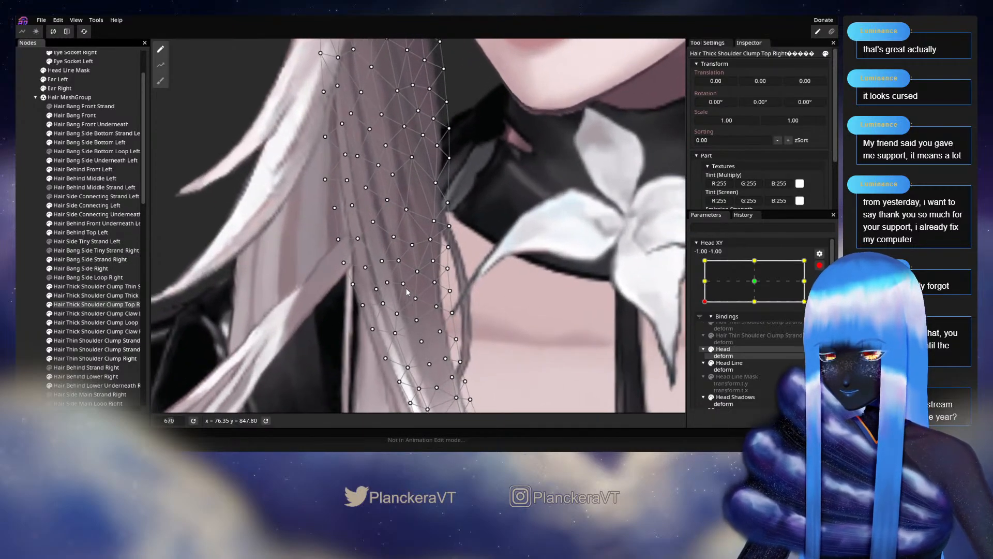
scroll(417, 259, "up", 1)
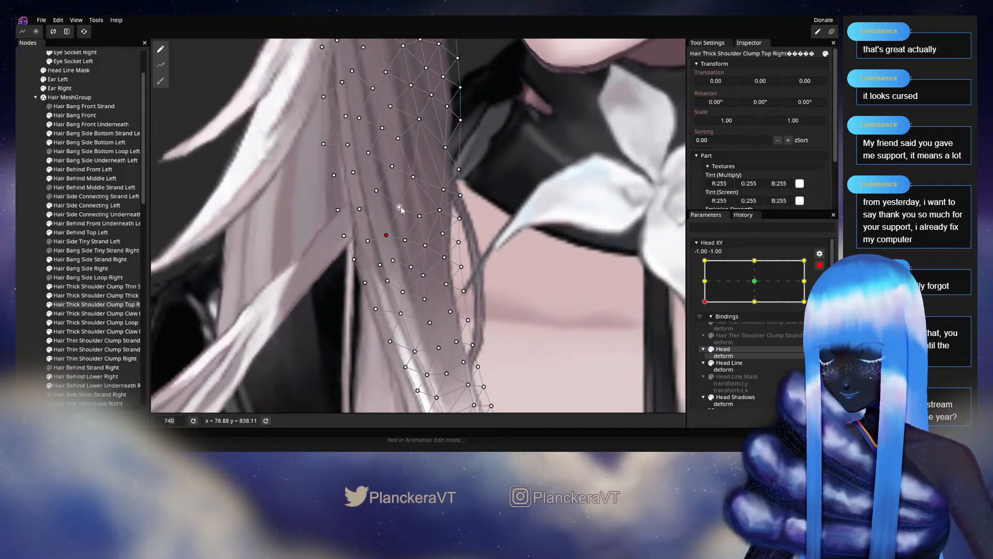
left_click_drag(403, 212, 404, 215)
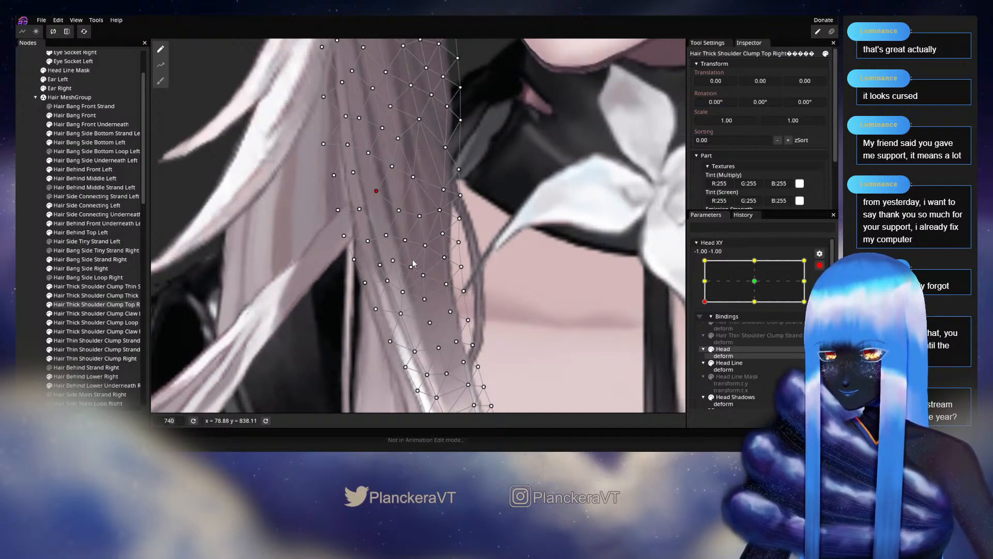
Step: Realign the shoulder clump's interior vertices around the strand split, just above the white highlight over the chest
left_click_drag(416, 268, 434, 239)
left_click(433, 268)
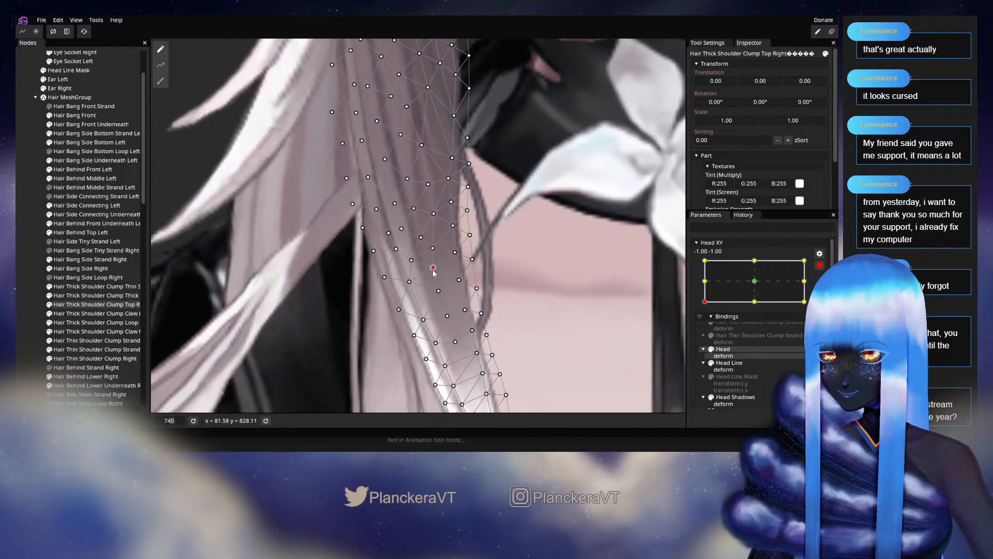
left_click(459, 279)
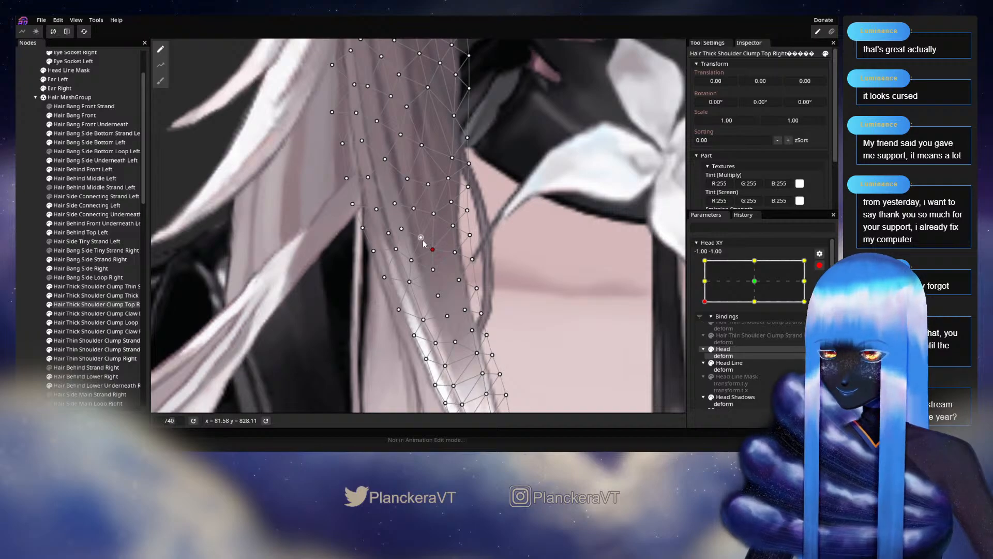
left_click(411, 259)
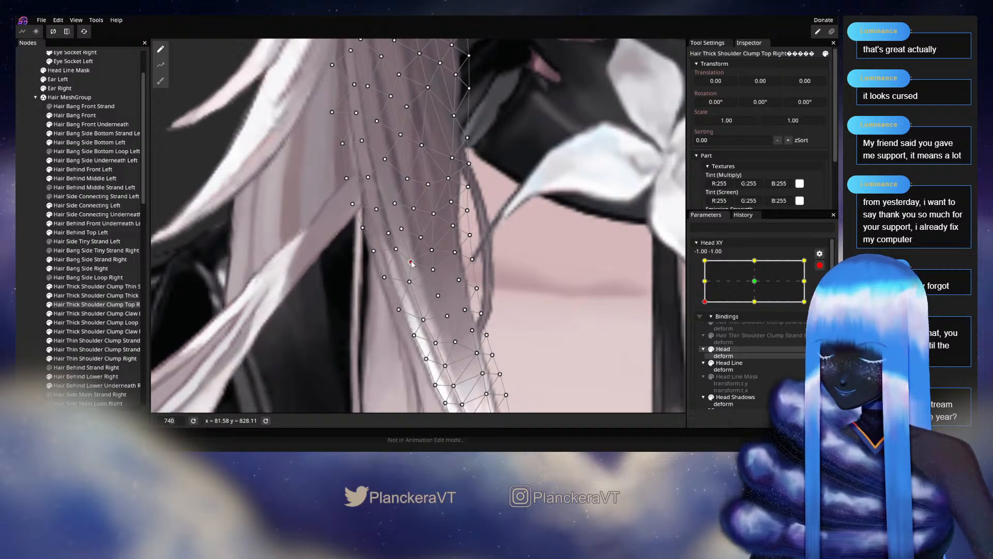
scroll(417, 267, "up", 3)
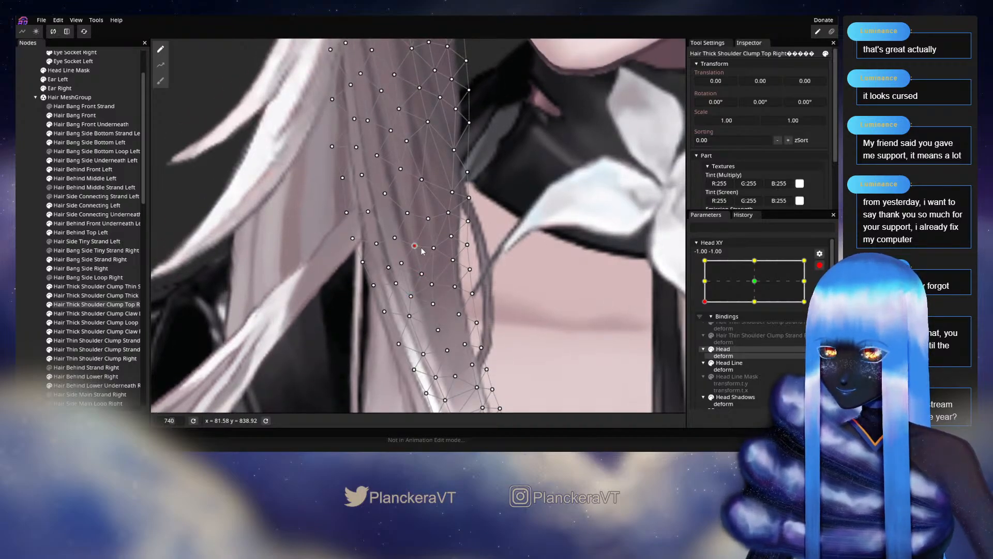
Step: Nudge the clump's vertices along its inner edge beside the collar and in the adjoining interior, and deselect the clump
scroll(423, 252, "up", 1)
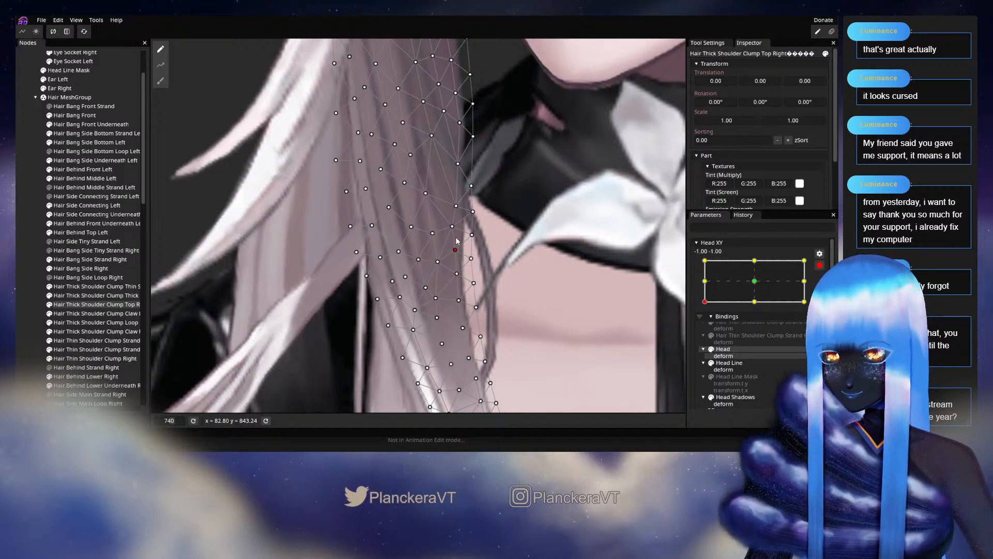
left_click_drag(453, 229, 452, 226)
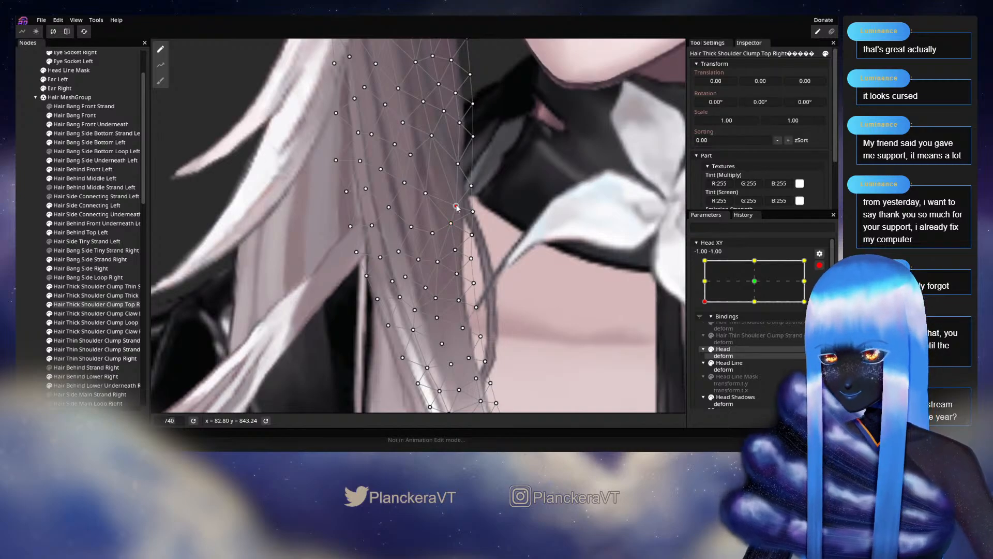
left_click_drag(455, 204, 455, 203)
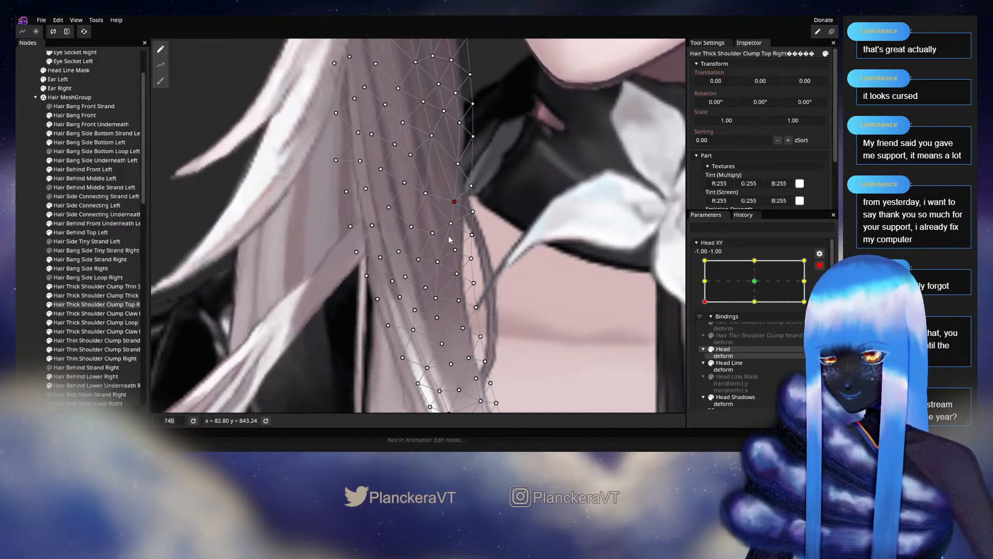
left_click_drag(438, 262, 439, 257)
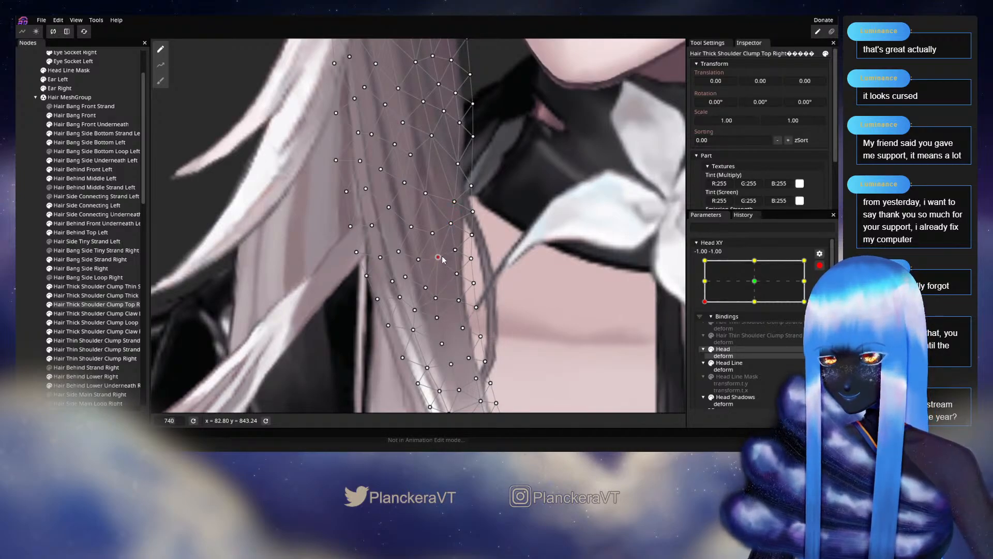
left_click(425, 287)
key("Escape")
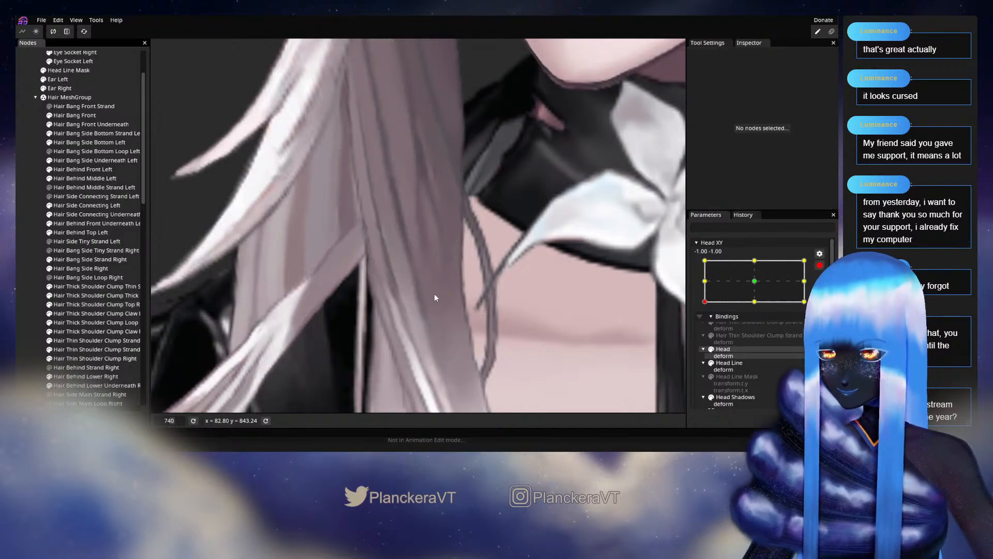
Step: Disarm Head XY, preview the whole head between -1.00, -1.00 and the keypoint above it, and rearm the parameter at -1.00, -1.00
scroll(496, 286, "down", 3)
scroll(506, 284, "down", 5)
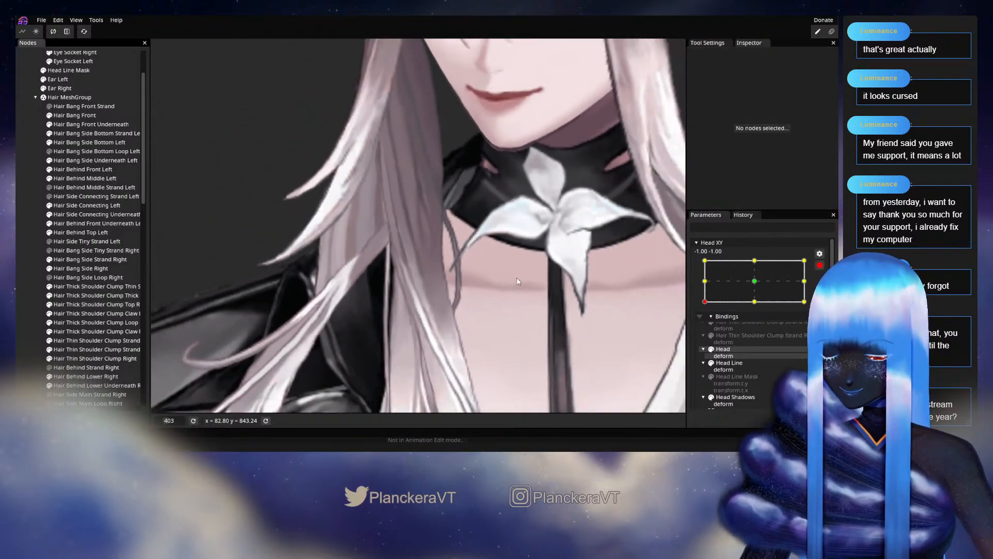
scroll(524, 288, "down", 5)
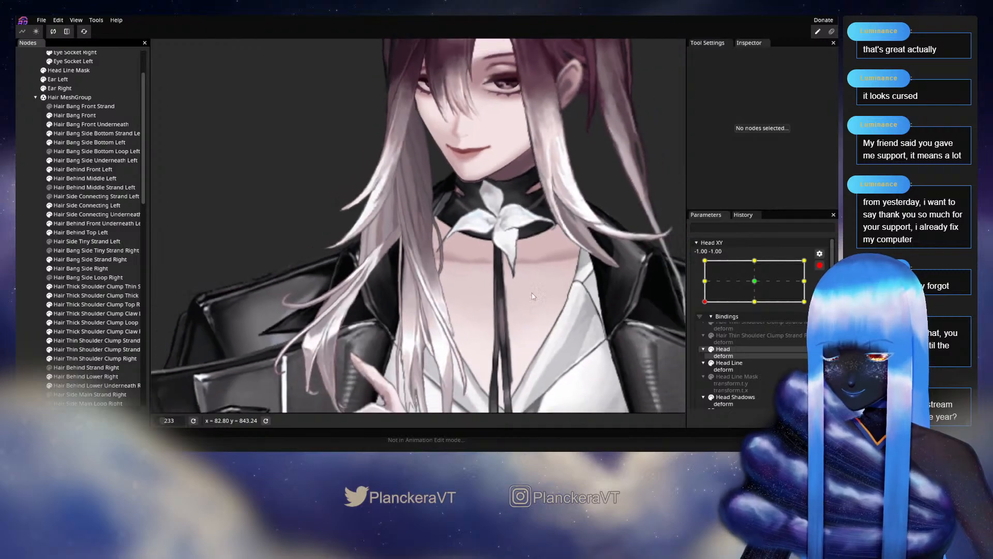
scroll(555, 300, "down", 3)
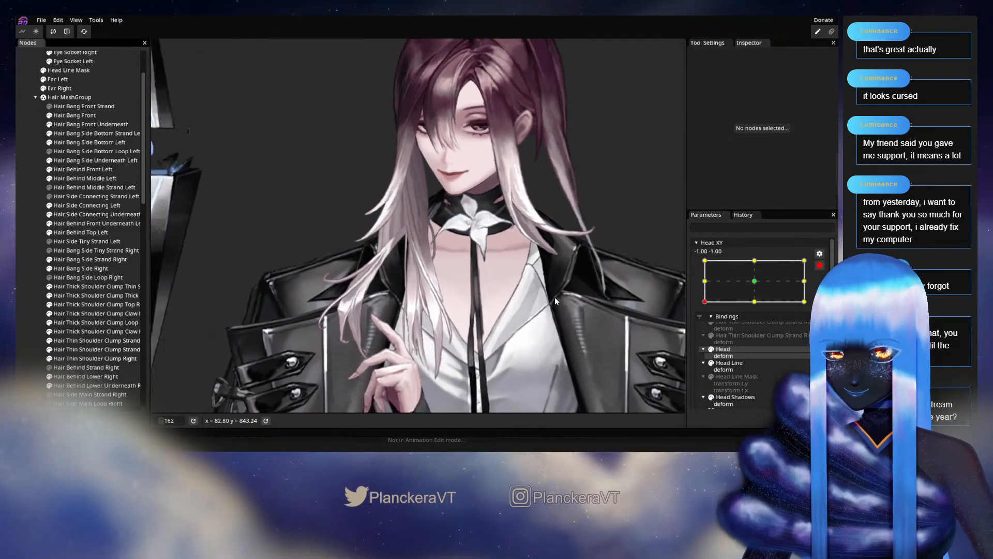
left_click(820, 265)
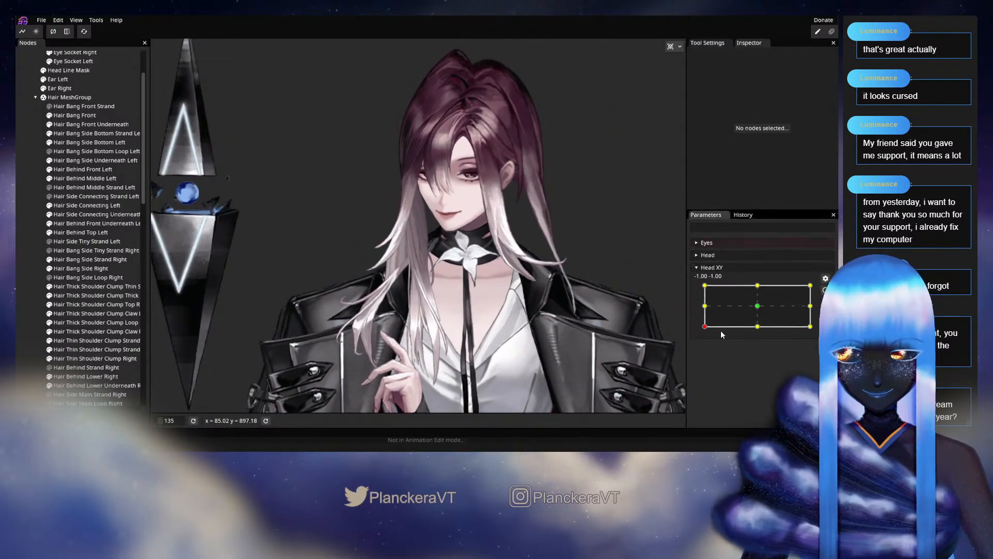
mouse_move(704, 324)
left_mouse_down()
mouse_move(699, 306)
mouse_move(698, 332)
left_mouse_up()
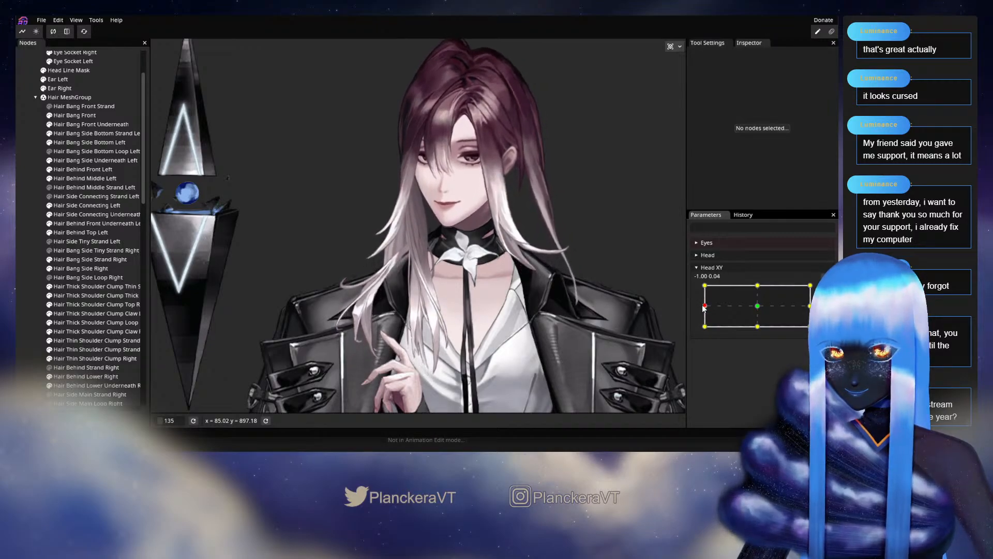
mouse_move(700, 328)
left_mouse_down()
mouse_move(699, 310)
mouse_move(697, 330)
left_mouse_up()
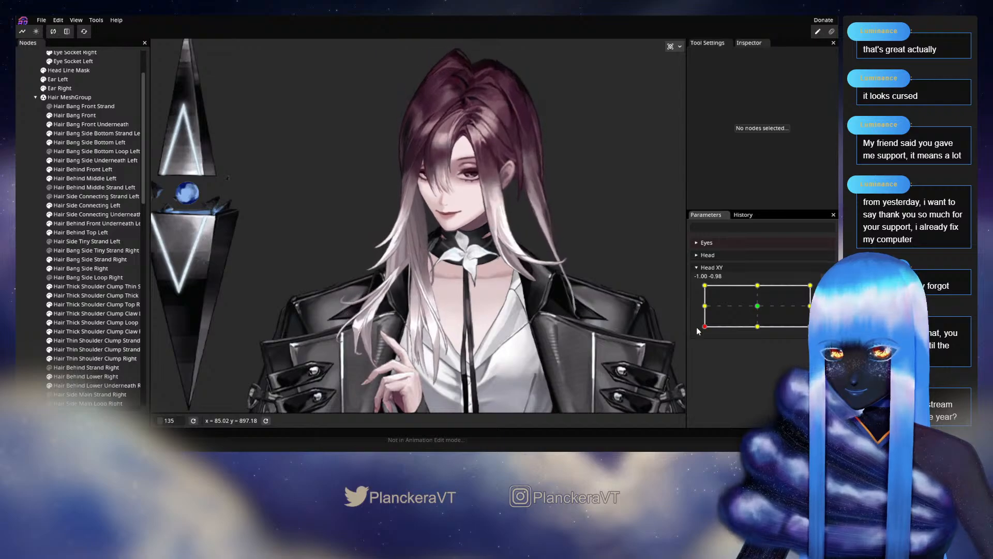
left_click(822, 290)
Step: Select Hair Thick Shoulder Clump Top Right, examine its mesh beside the collar, and clear the selection
scroll(408, 297, "up", 5)
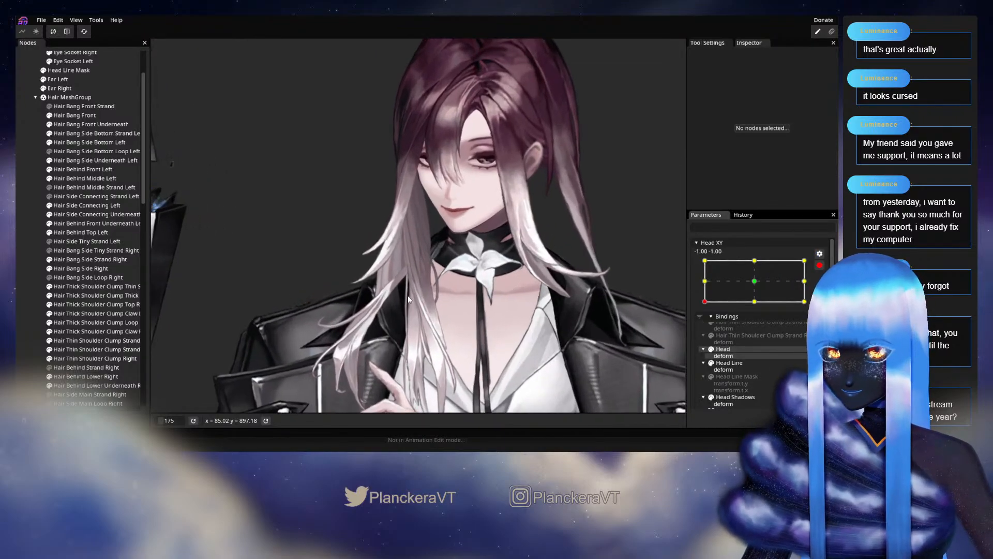
scroll(423, 293, "up", 4)
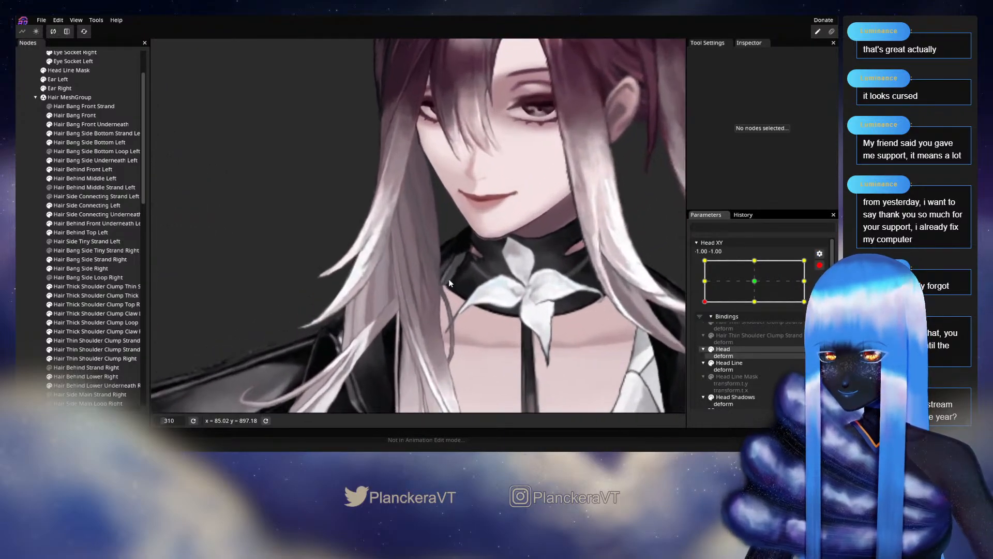
scroll(417, 258, "up", 2)
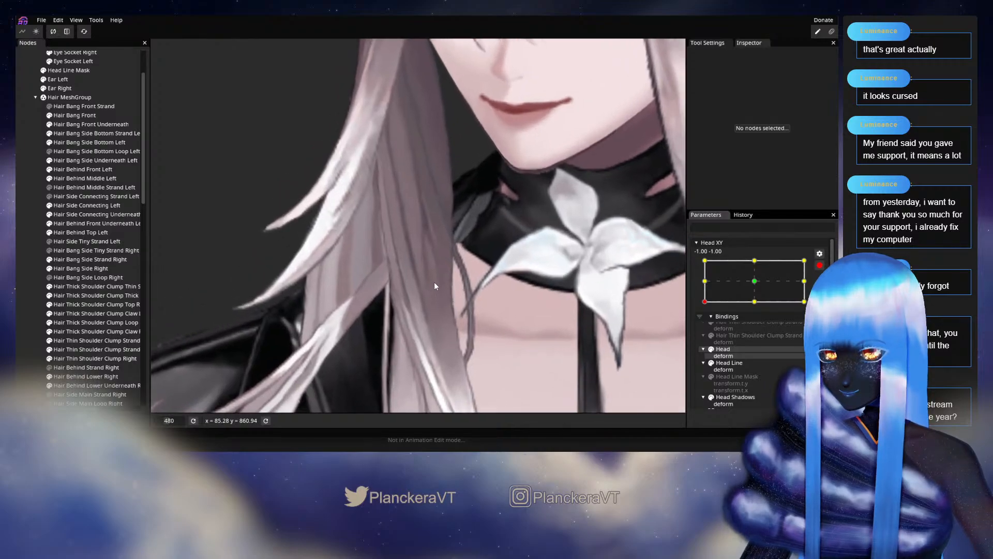
left_click(90, 232)
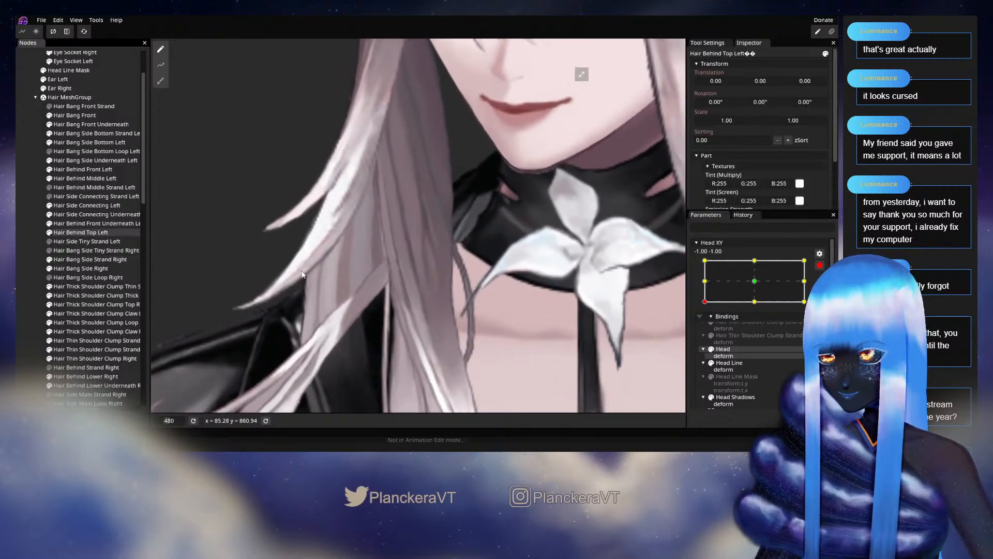
left_click(88, 304)
scroll(374, 303, "up", 2)
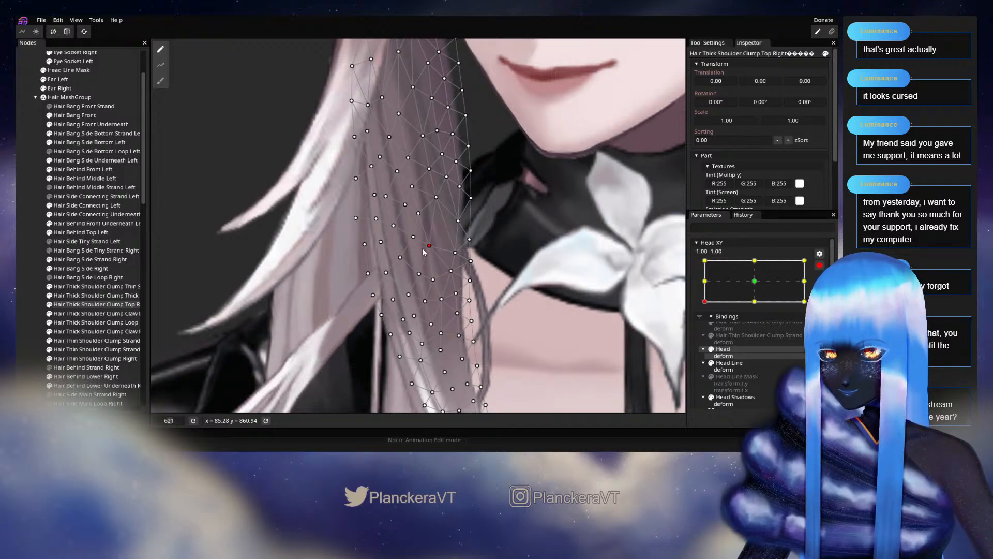
left_click(75, 241)
scroll(505, 296, "down", 1)
Step: Check the whole hair silhouette with Head XY disarmed around -1.00, -1.00, and rearm the parameter there
scroll(512, 298, "down", 15)
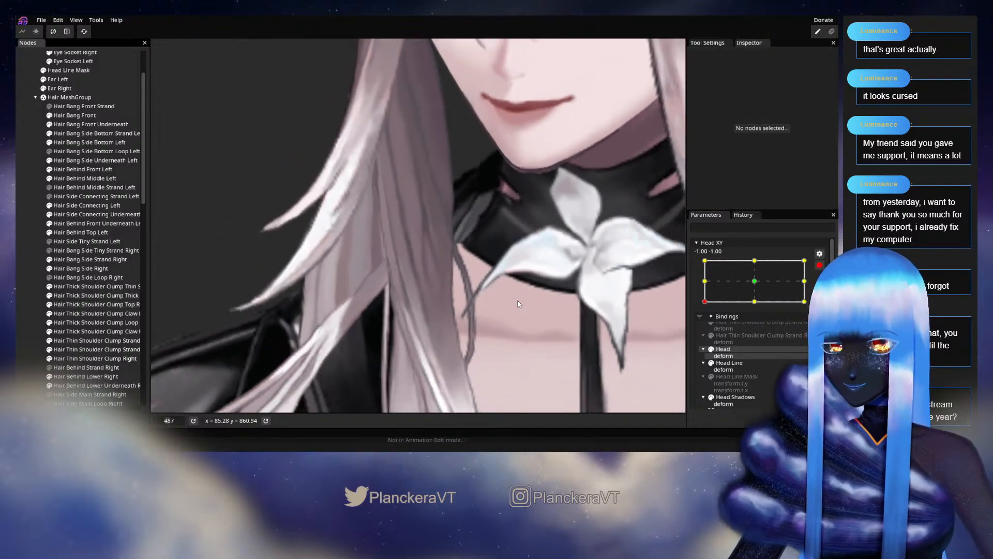
scroll(531, 299, "down", 8)
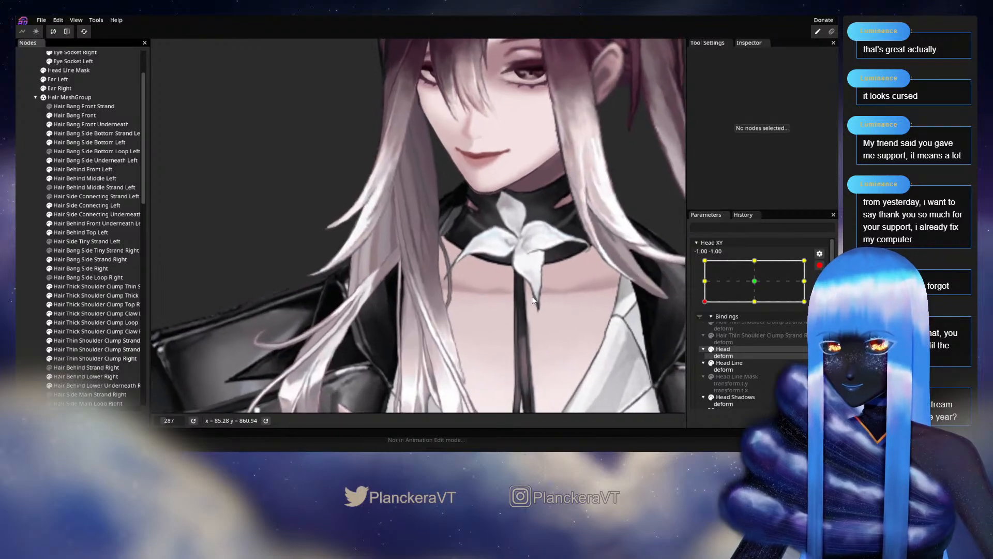
scroll(538, 299, "down", 7)
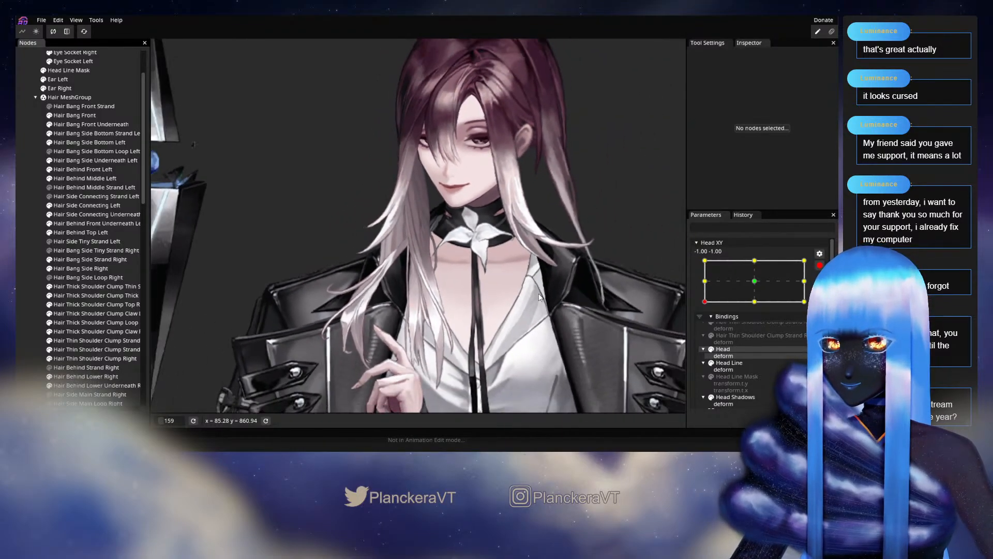
left_click_drag(536, 304, 538, 317)
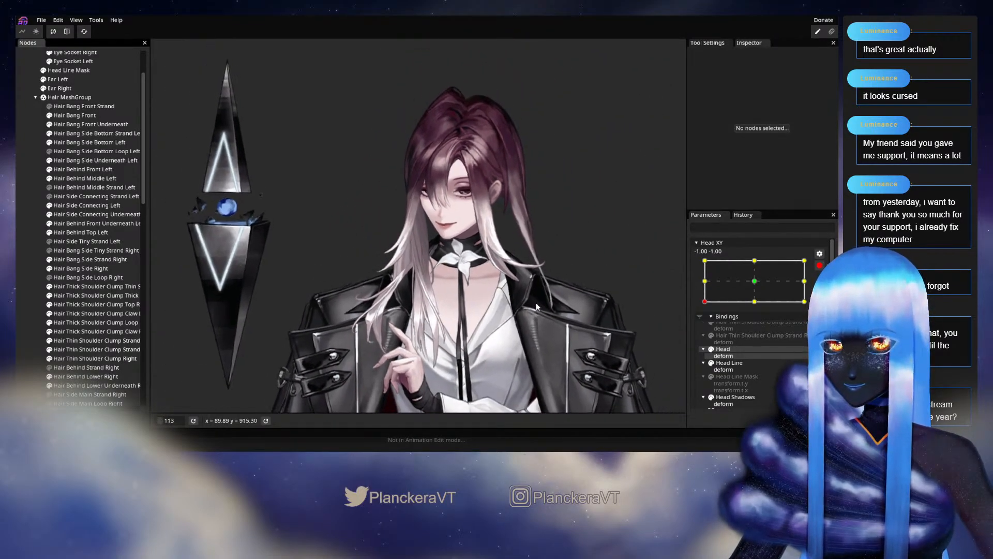
scroll(538, 318, "up", 1)
left_click(819, 266)
mouse_move(705, 326)
left_mouse_down()
mouse_move(700, 307)
mouse_move(697, 333)
left_mouse_up()
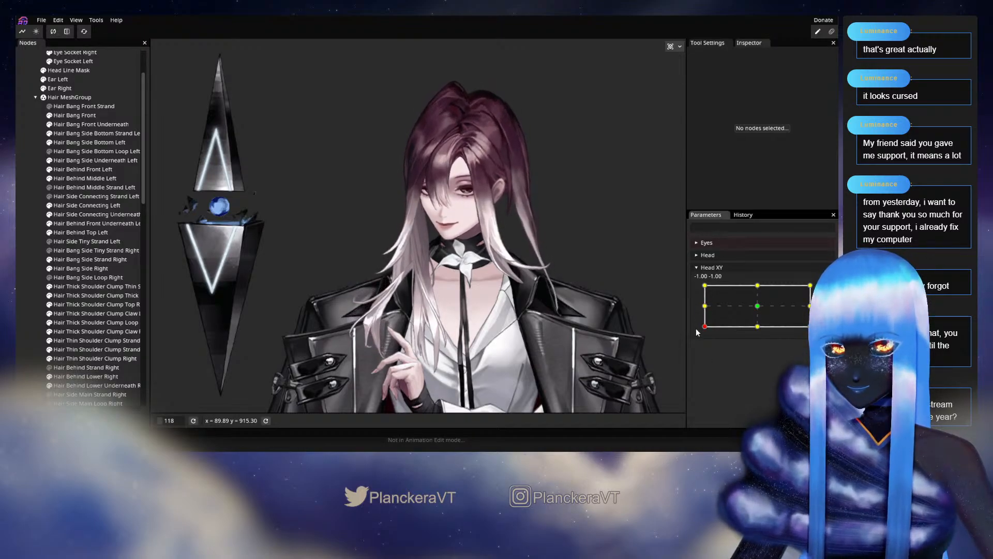
left_click(825, 289)
scroll(474, 267, "up", 4)
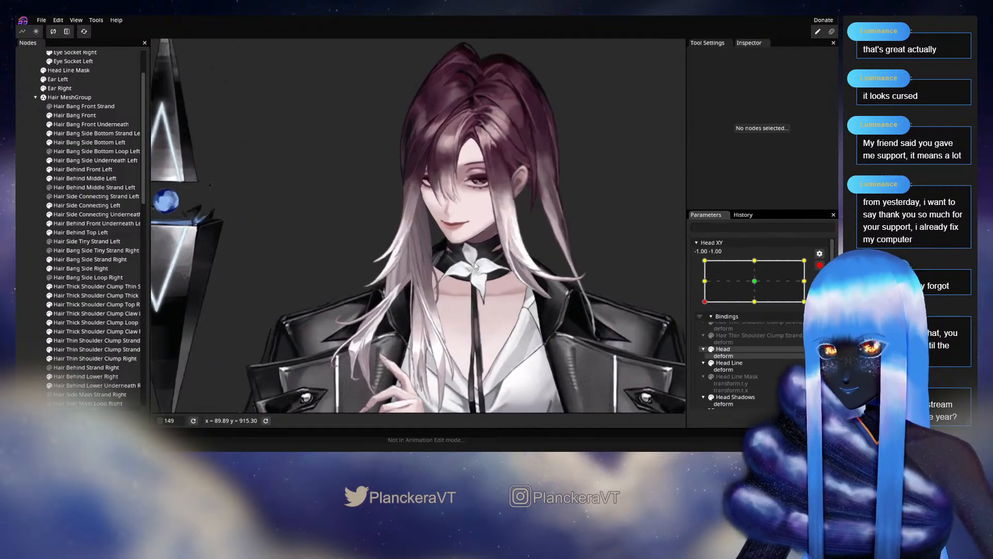
Step: Nudge the upper inner edge of the Hair Thick Shoulder Clump Top Right mesh slightly away from the cheek with the Circle Brush
scroll(476, 266, "up", 6)
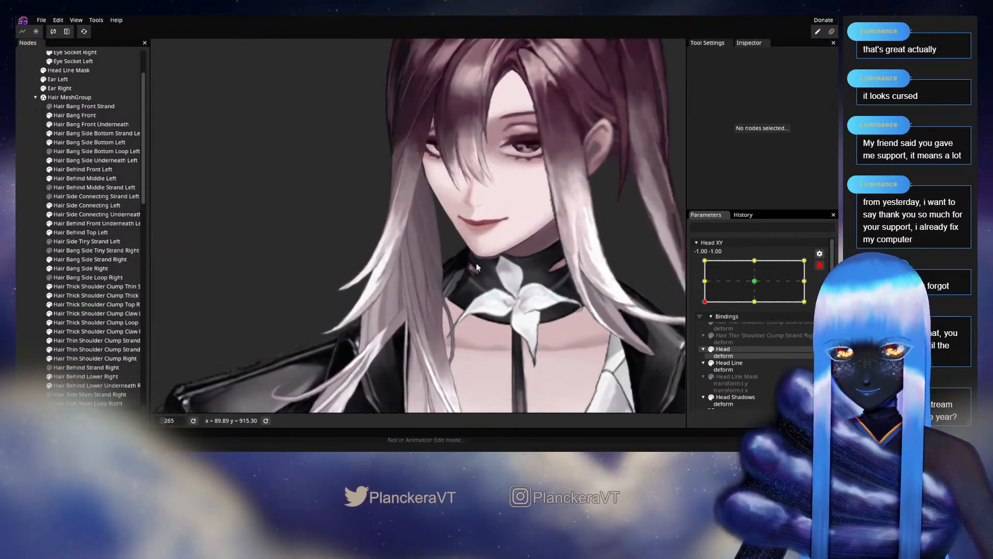
scroll(477, 262, "up", 1)
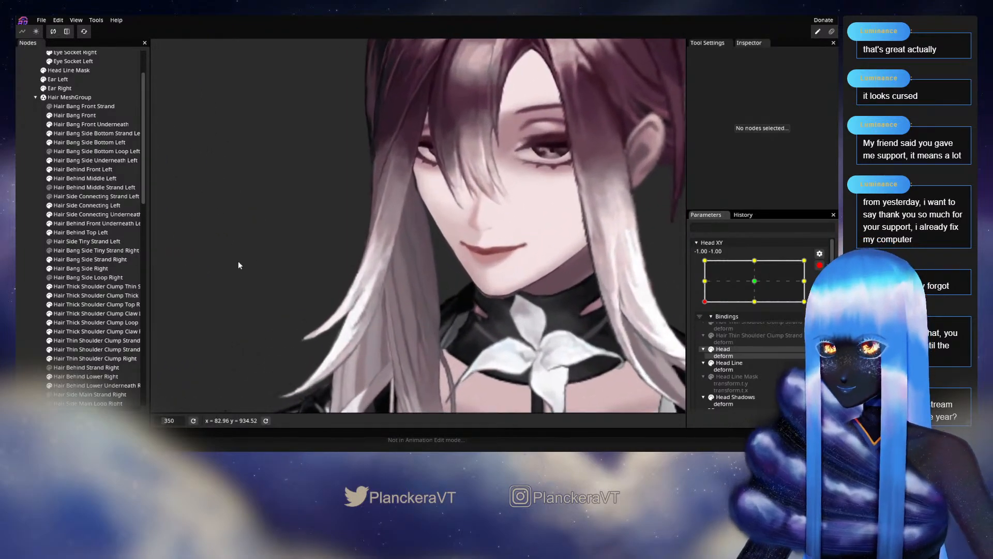
left_click(93, 304)
scroll(188, 144, "up", 1)
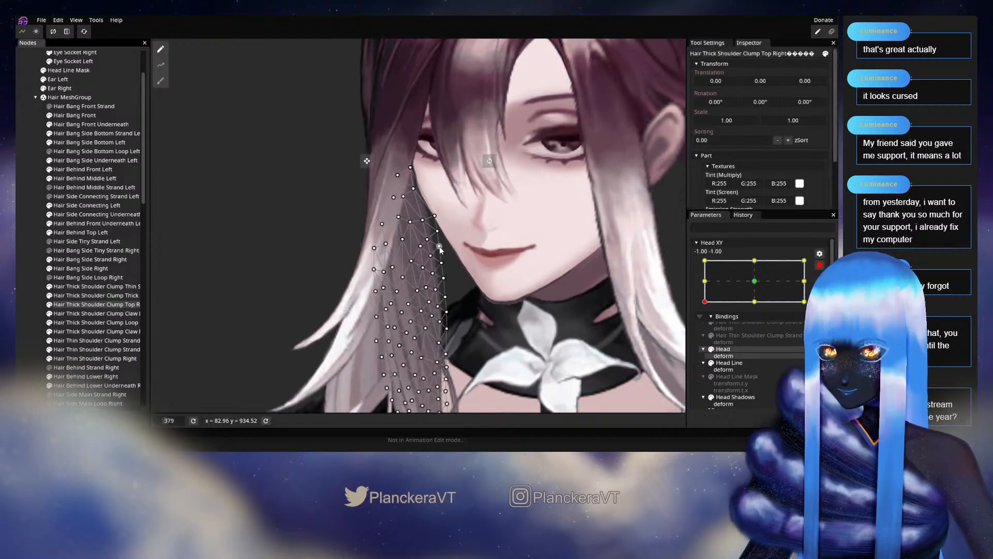
left_click(160, 80)
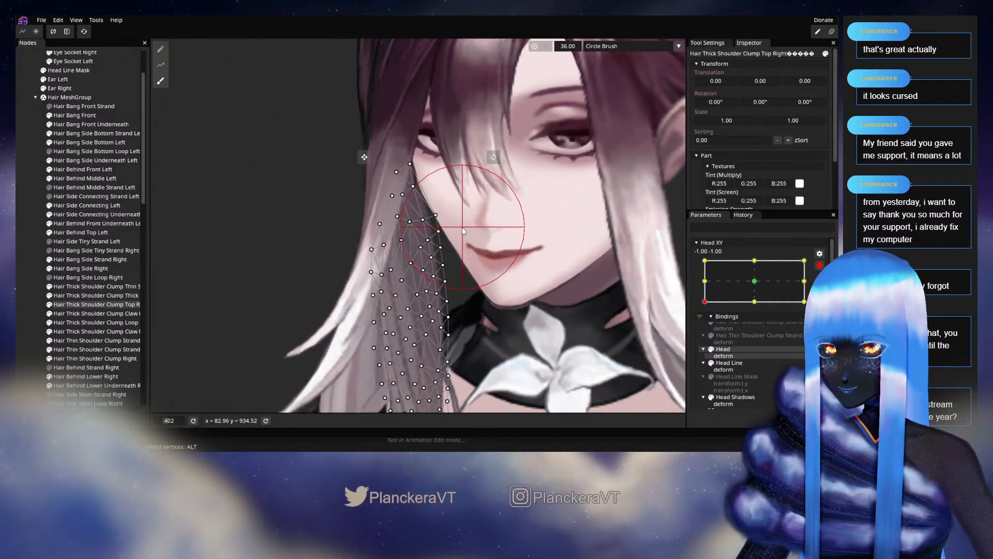
left_click_drag(454, 233, 448, 234)
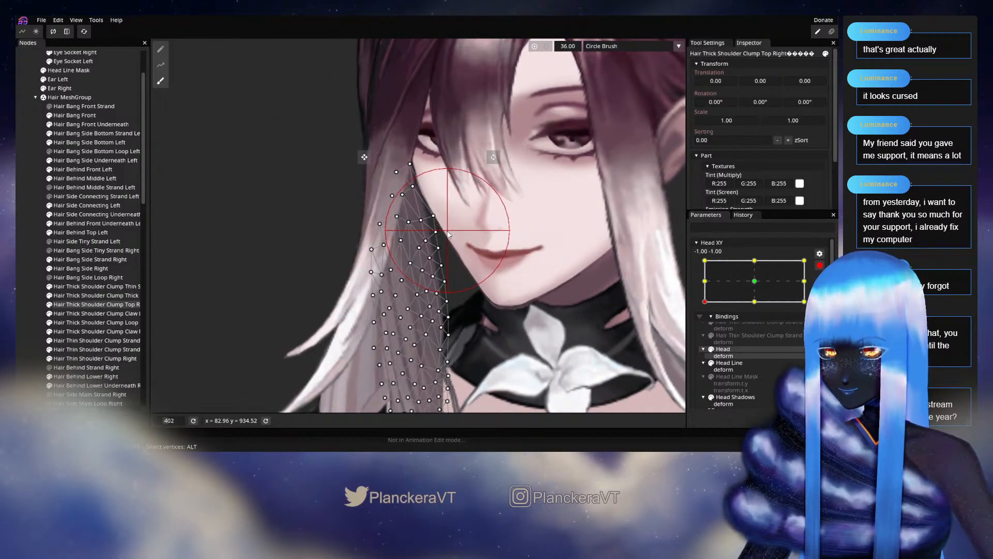
scroll(293, 212, "up", 1)
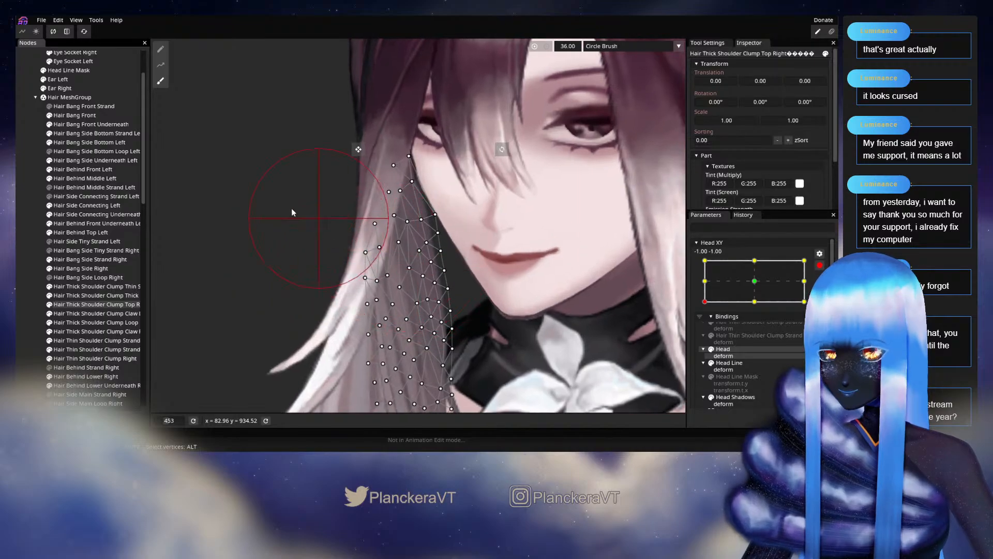
left_click(160, 49)
scroll(414, 217, "up", 2)
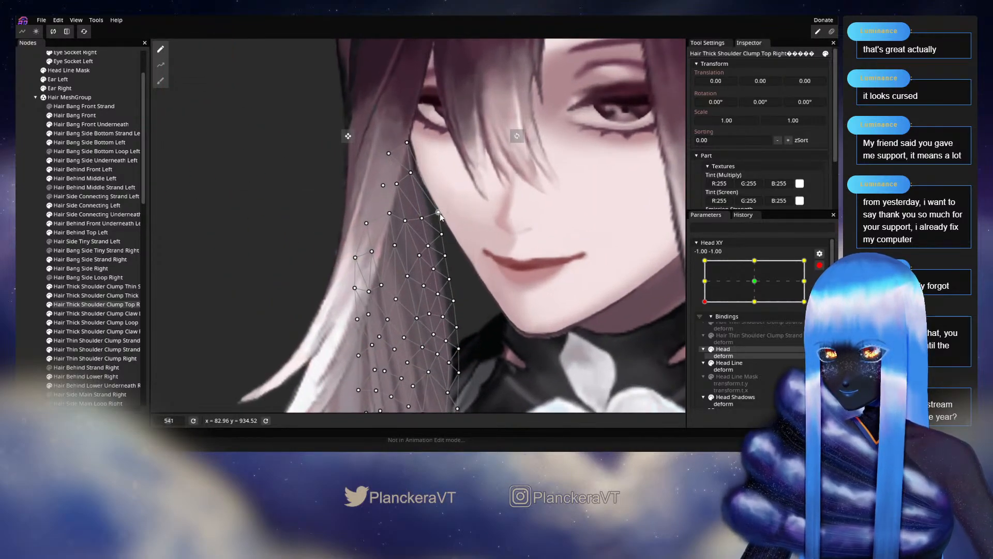
scroll(436, 207, "up", 1)
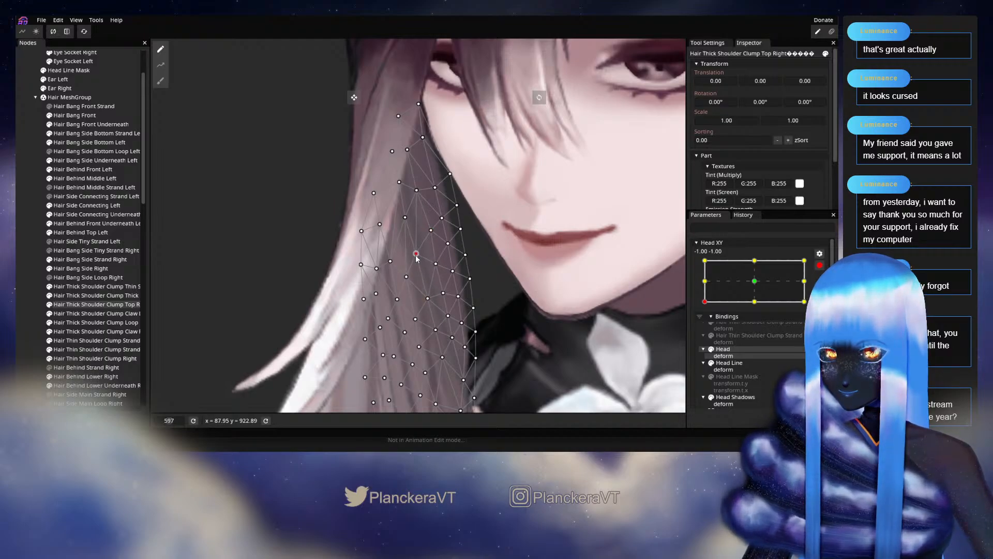
Step: Deselect the hair clump, preview the head turn around Head XY -1.00 -1.00, and rearm the parameter for editing
left_click(33, 238)
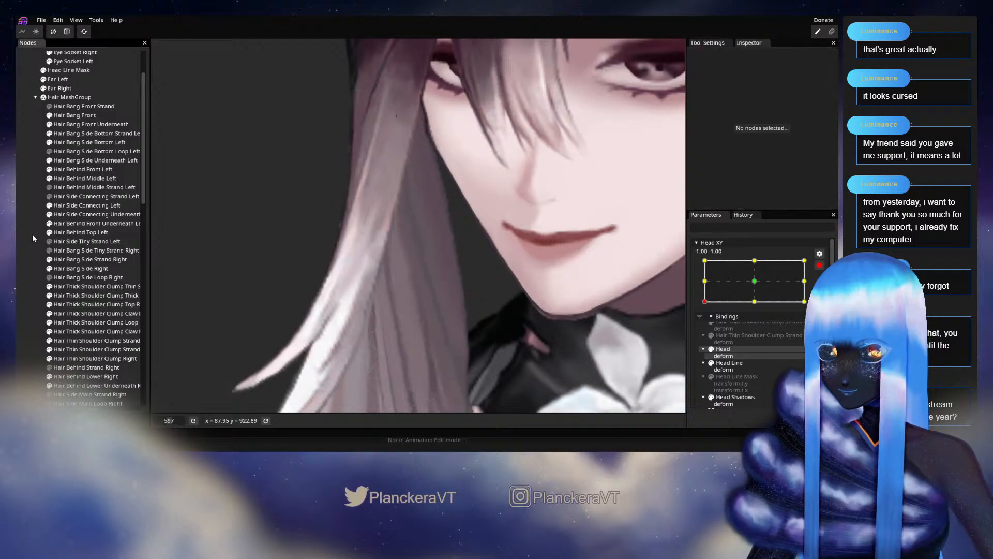
scroll(483, 238, "down", 5)
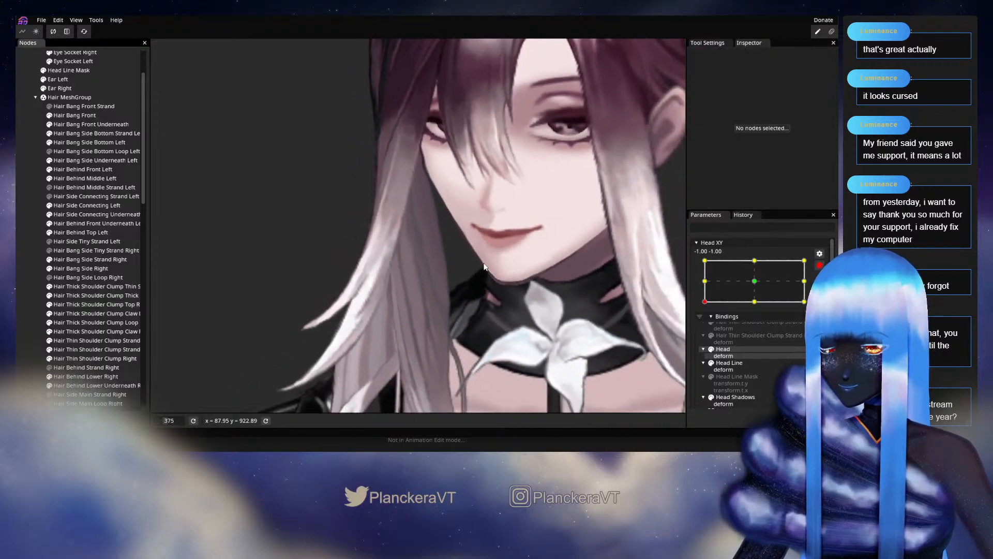
scroll(493, 254, "down", 6)
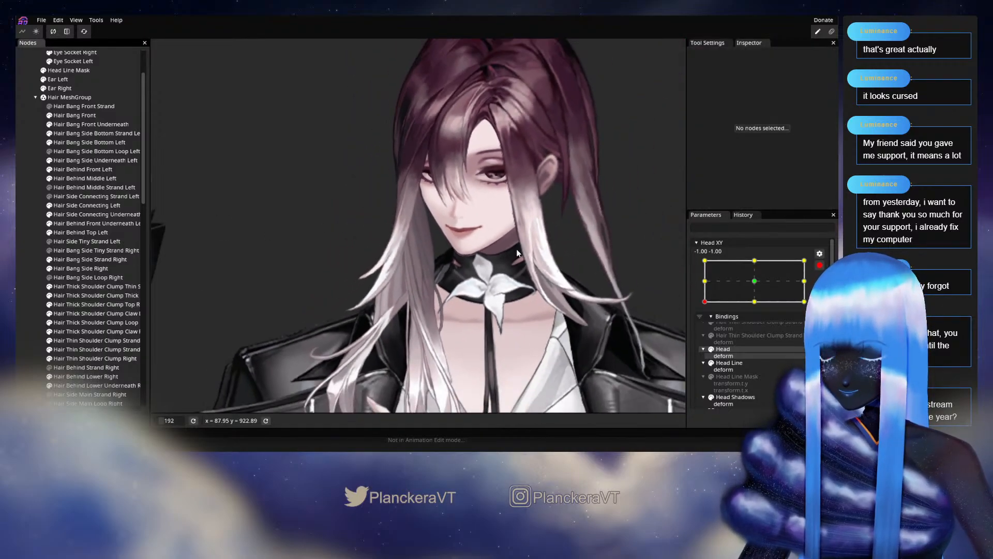
scroll(521, 258, "down", 1)
left_click_drag(522, 275, 532, 250)
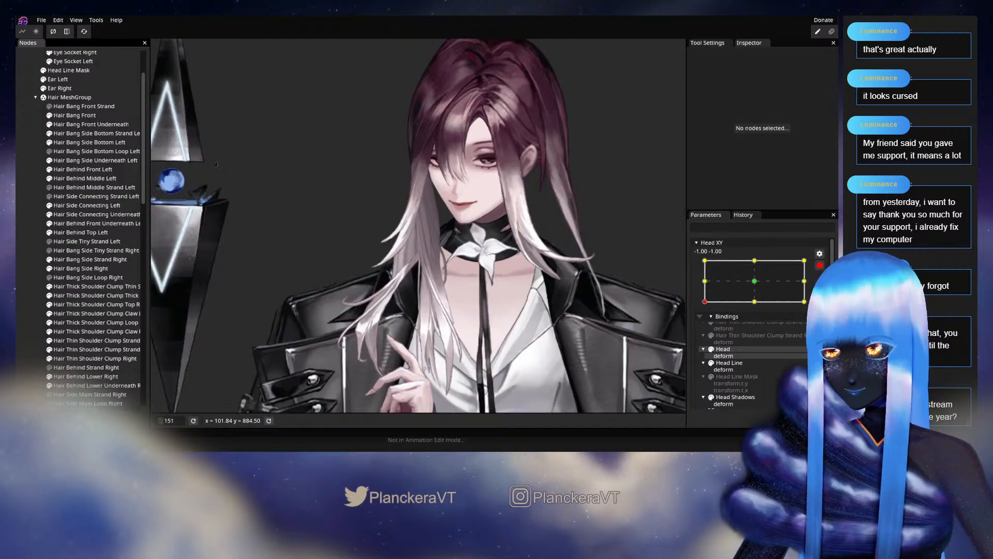
left_click(820, 265)
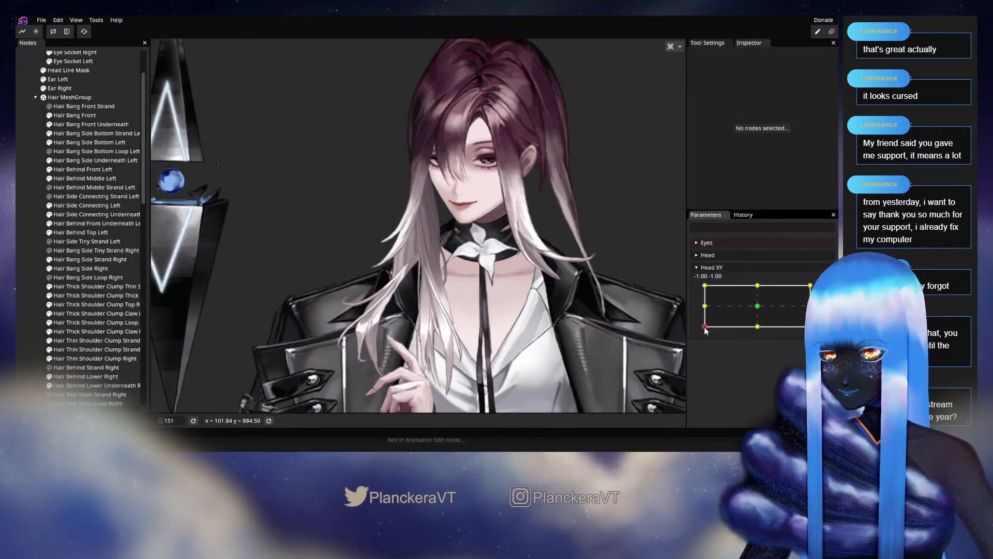
mouse_move(706, 328)
left_mouse_down()
mouse_move(705, 308)
mouse_move(709, 331)
left_mouse_up()
left_click(825, 291)
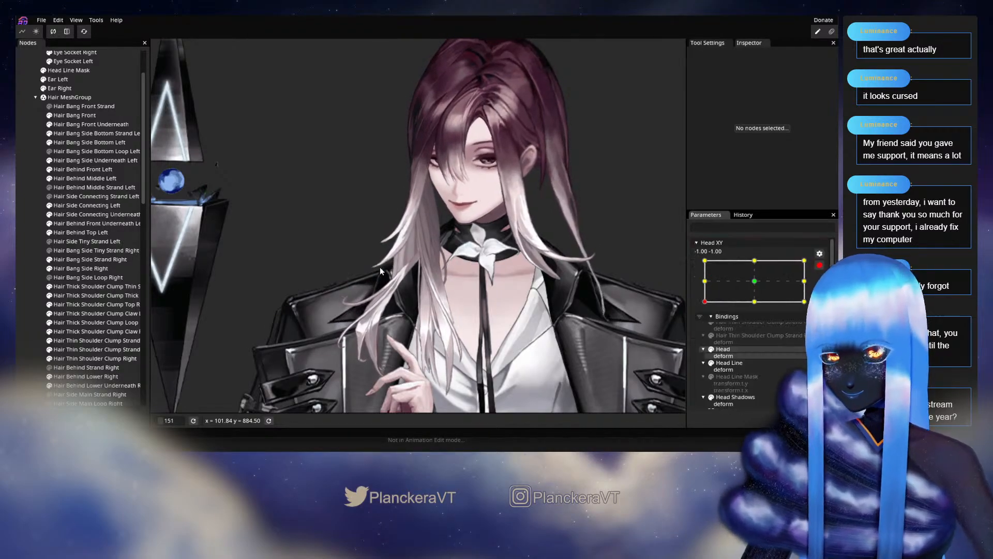
Step: Shift individual vertices near the top of the Hair Thick Shoulder Clump Top Right mesh slightly toward the face
scroll(380, 267, "up", 5)
scroll(423, 236, "up", 5)
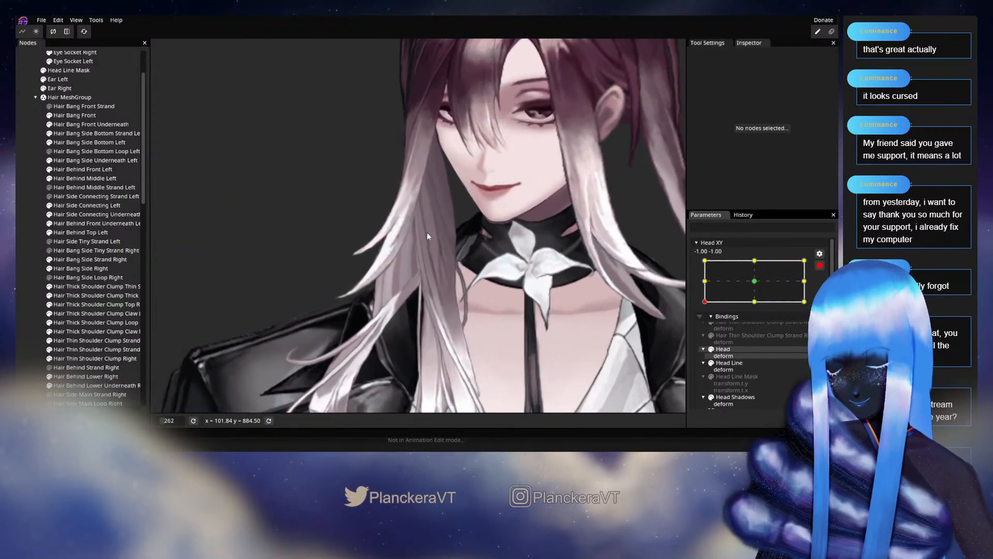
scroll(408, 288, "up", 5)
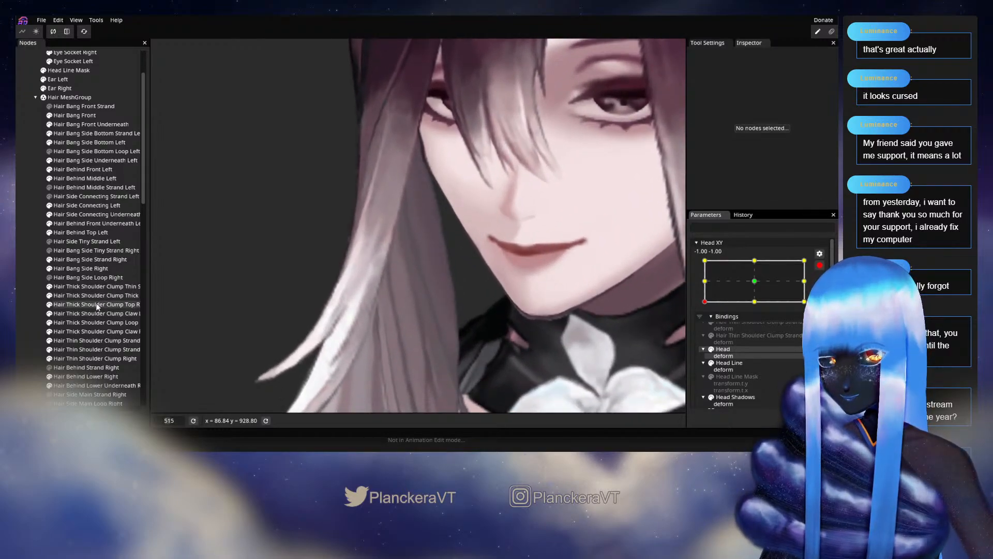
left_click(97, 305)
left_click_drag(545, 225, 244, 294)
left_click_drag(543, 264, 457, 154)
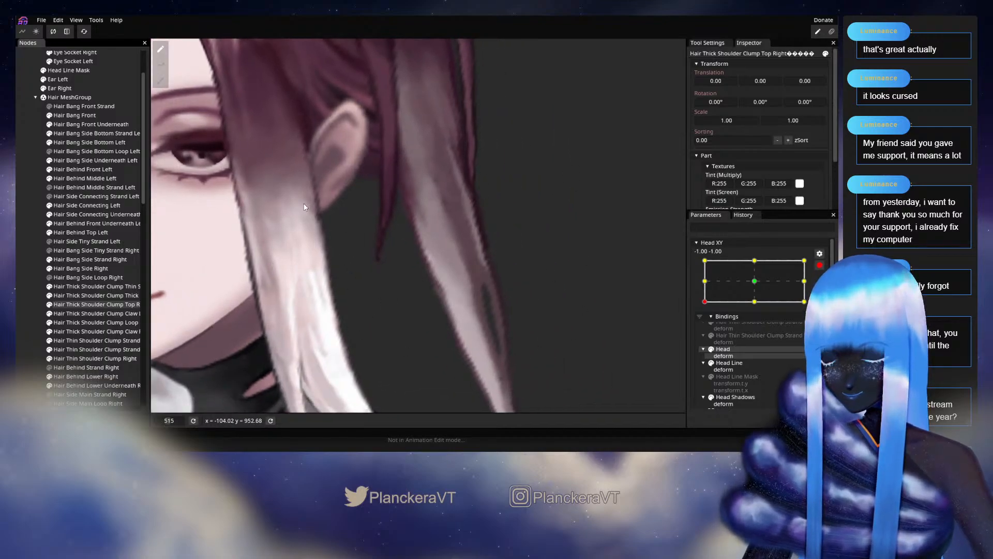
left_click_drag(304, 207, 412, 289)
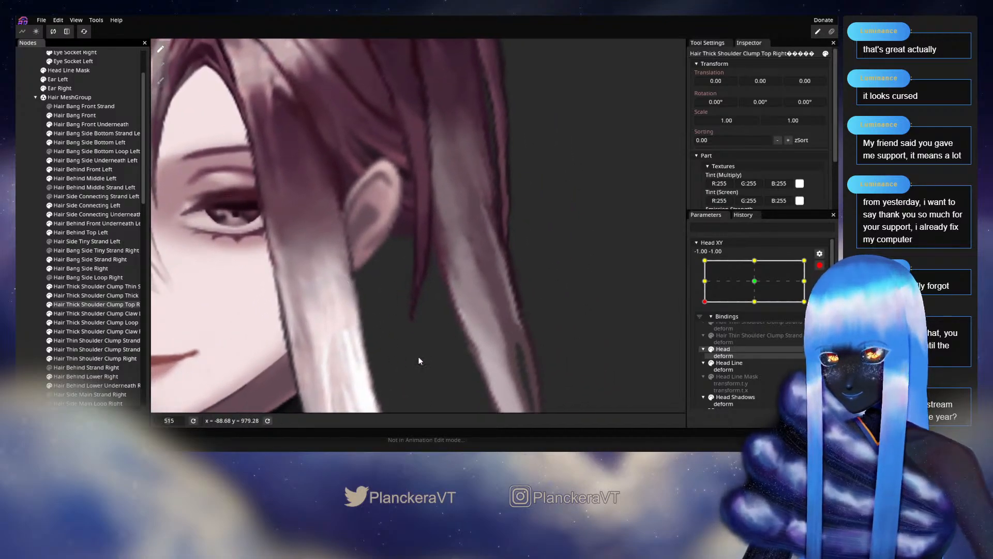
scroll(420, 361, "up", 5)
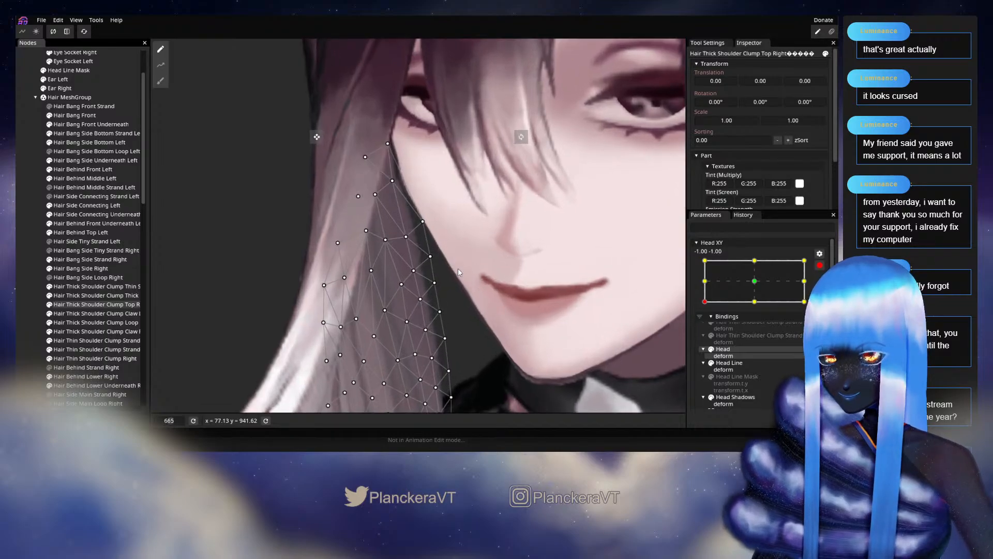
scroll(458, 268, "up", 4)
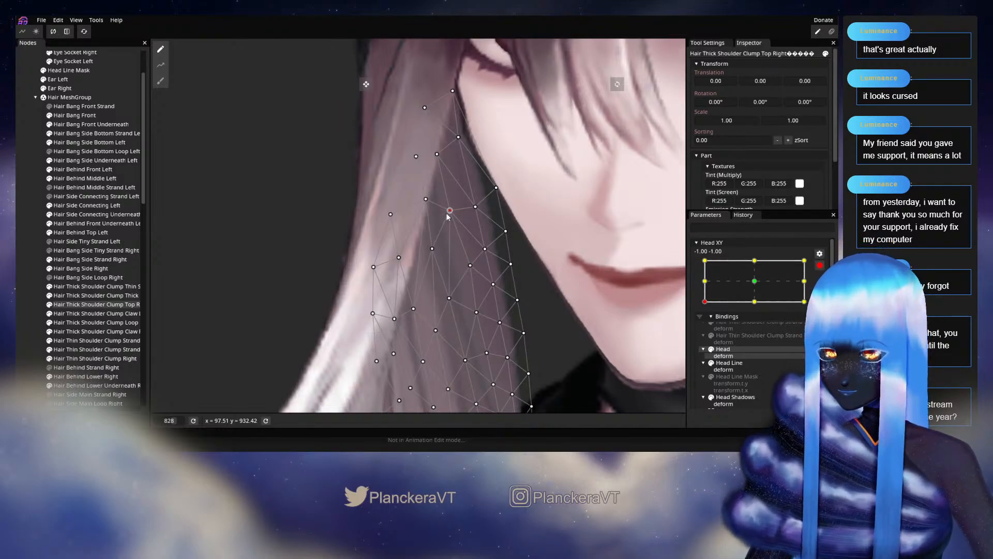
left_click_drag(448, 216, 454, 215)
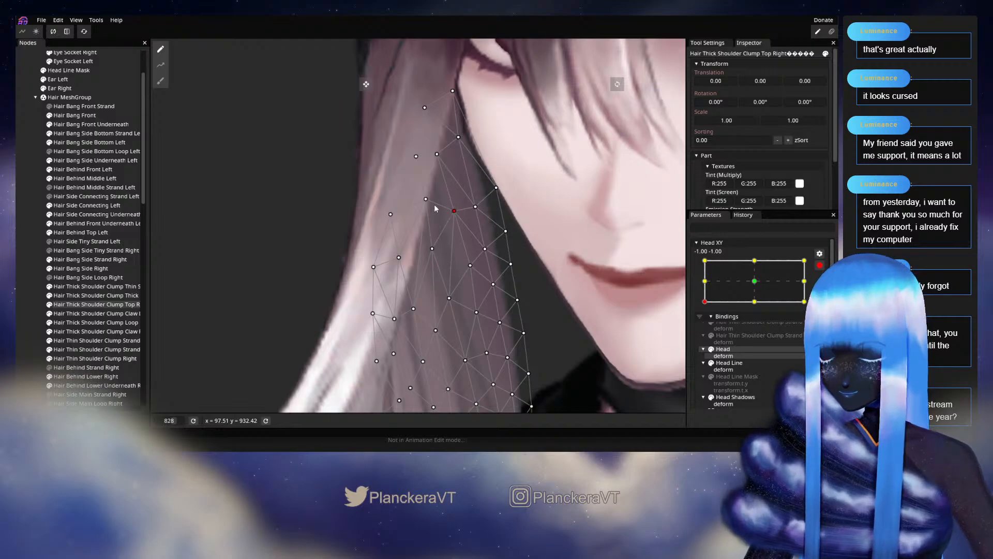
left_click_drag(435, 155, 444, 154)
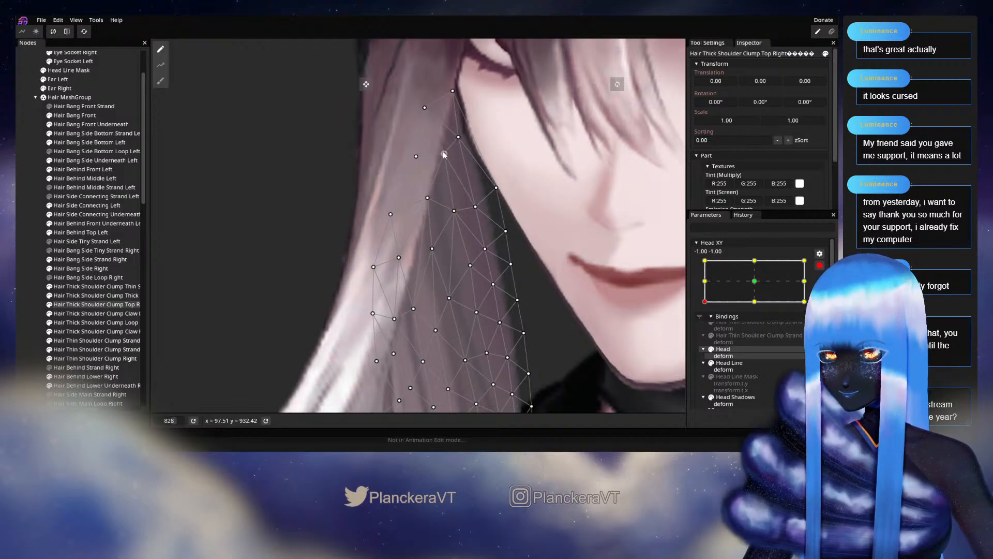
Step: Move interior vertices farther down the same shoulder clump, beside the mouth, slightly toward the face to smooth its shape
left_click_drag(456, 205, 440, 187)
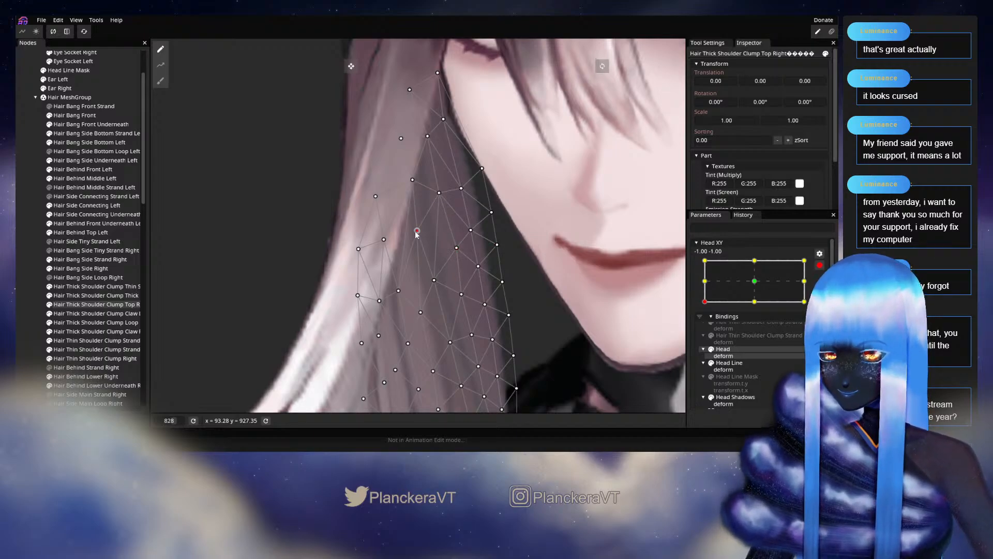
left_click_drag(416, 231, 434, 244)
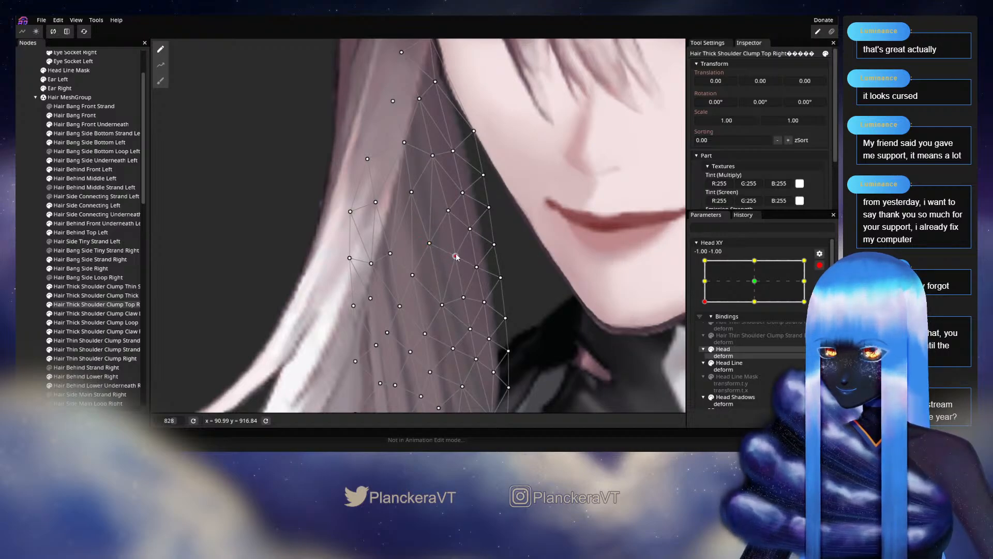
left_click(429, 242)
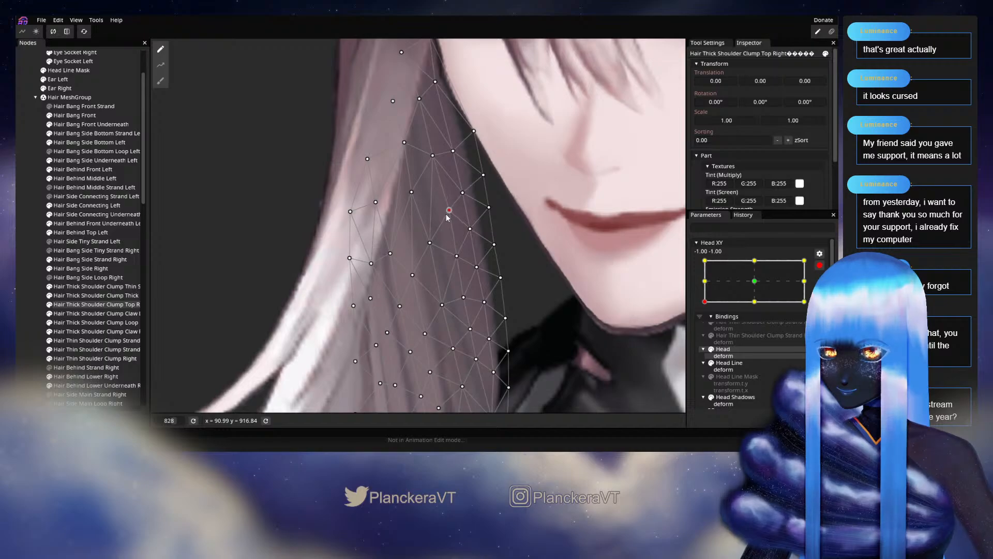
Step: Deselect the reshaped clump, examine the whole head's hair while testing Head XY near -1.00 -1.00, and rearm the parameter
left_click(34, 226)
scroll(517, 292, "down", 2)
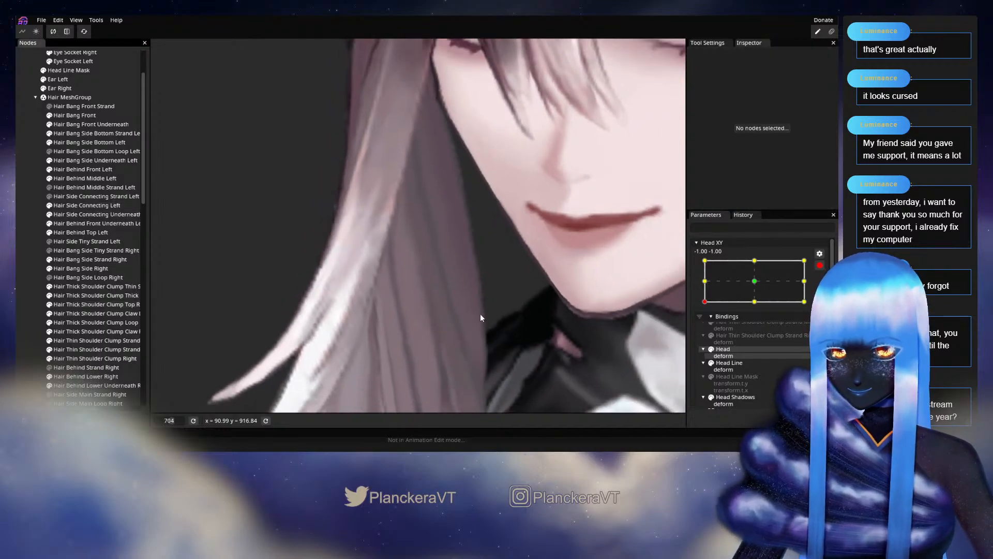
scroll(480, 314, "down", 8)
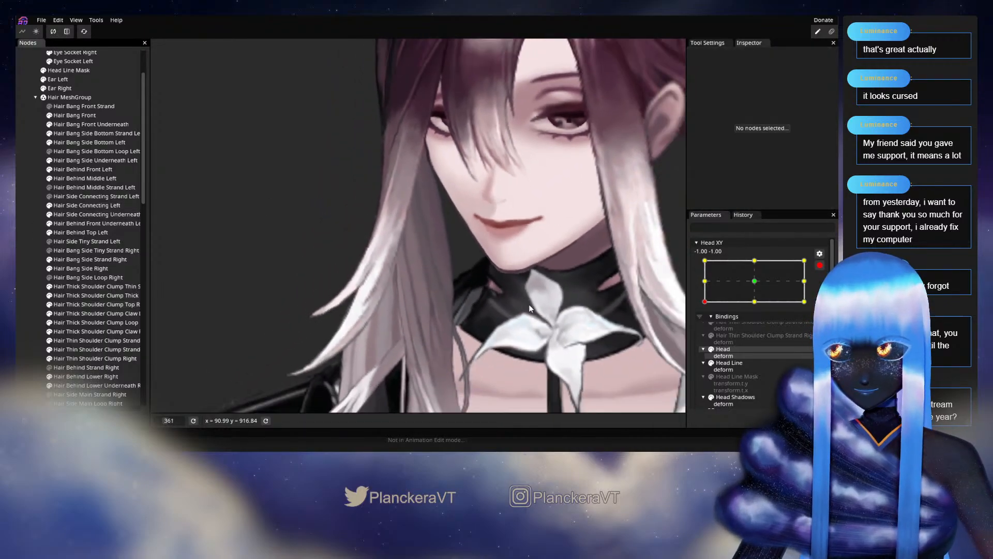
scroll(529, 306, "down", 6)
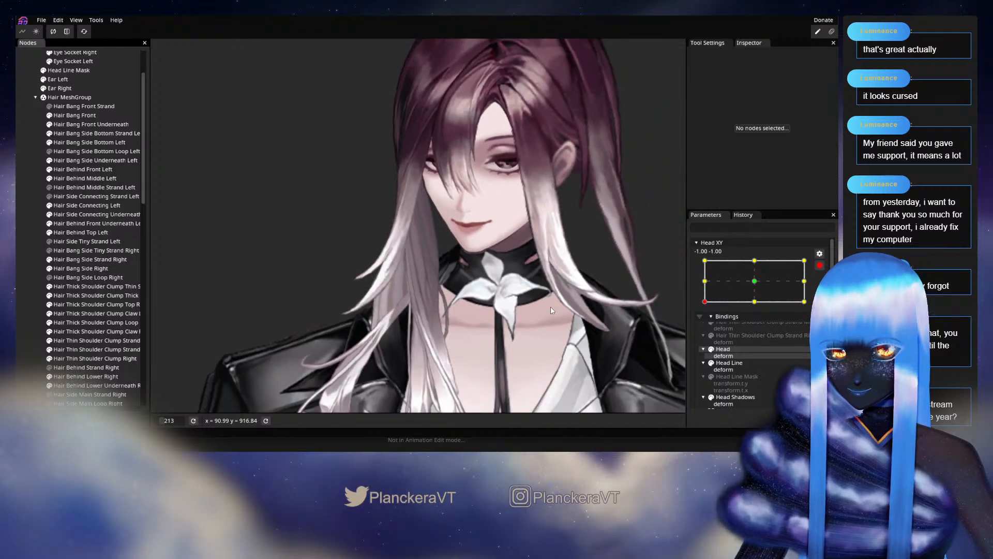
scroll(550, 305, "down", 3)
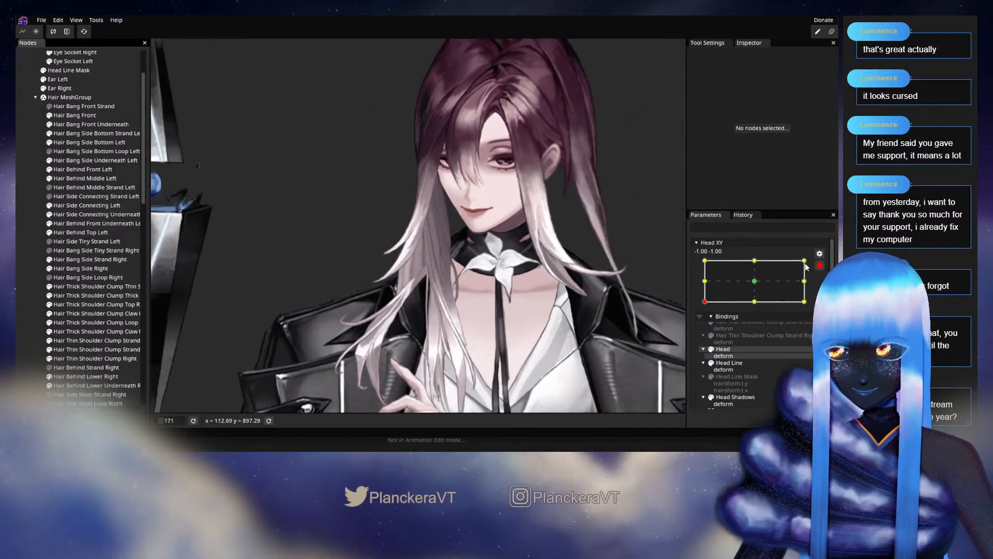
left_click(819, 265)
left_click_drag(705, 326, 691, 327)
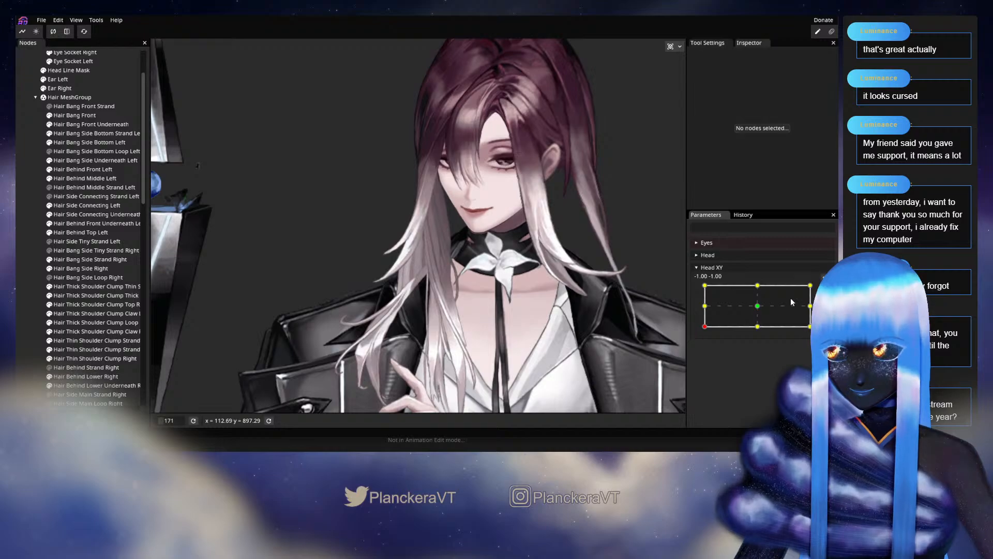
left_click(826, 290)
Step: Select the Hair Side Main Right mesh and shift its inner vertex beside the cheek slightly toward the face
scroll(454, 231, "up", 6)
left_click_drag(453, 232, 414, 278)
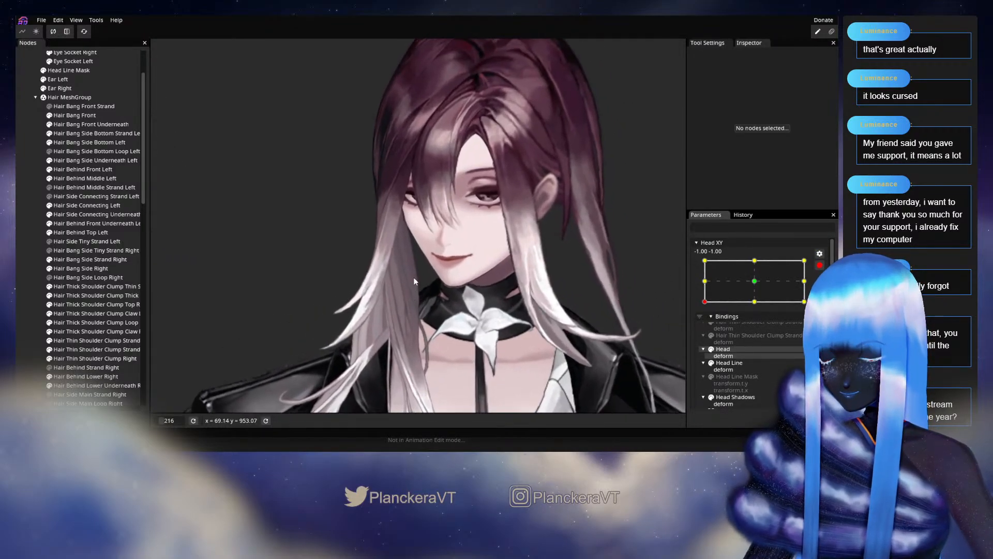
scroll(413, 281, "up", 2)
scroll(85, 384, "down", 1)
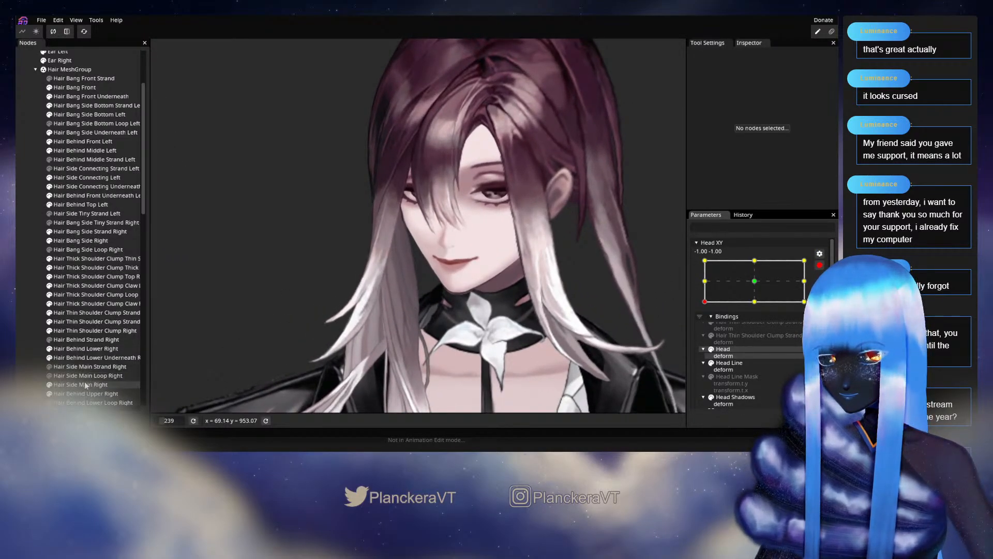
left_click(84, 384)
scroll(412, 266, "up", 2)
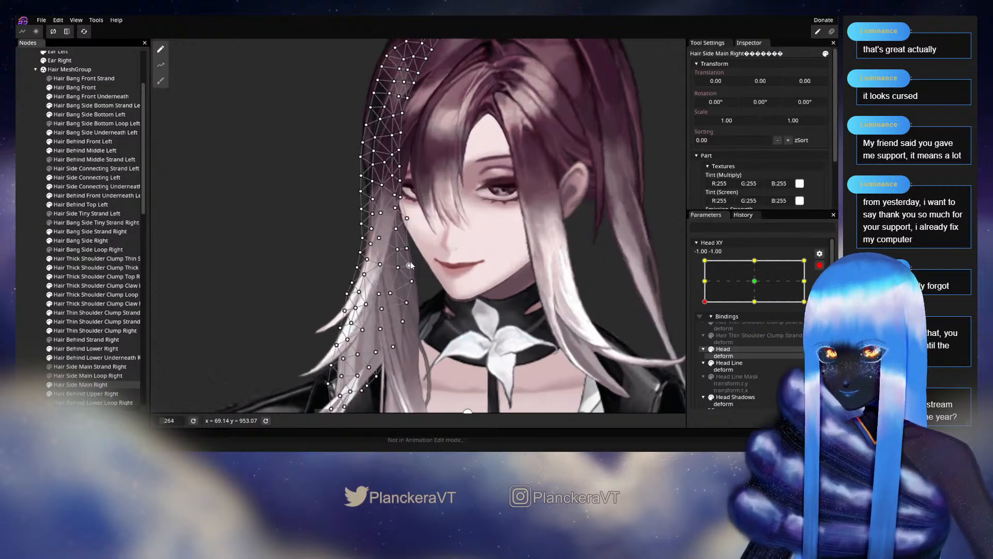
scroll(411, 265, "up", 9)
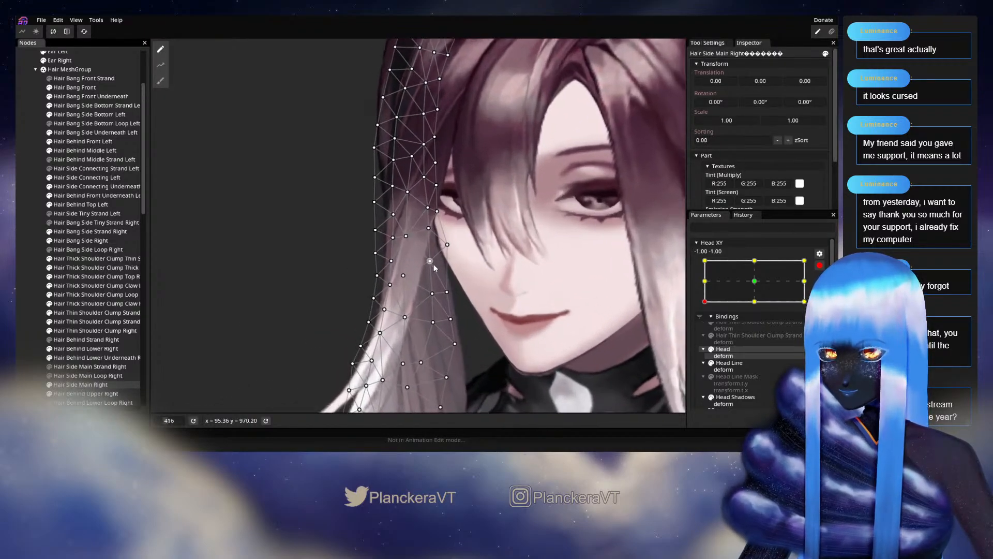
left_click(434, 263)
left_click_drag(444, 265, 451, 247)
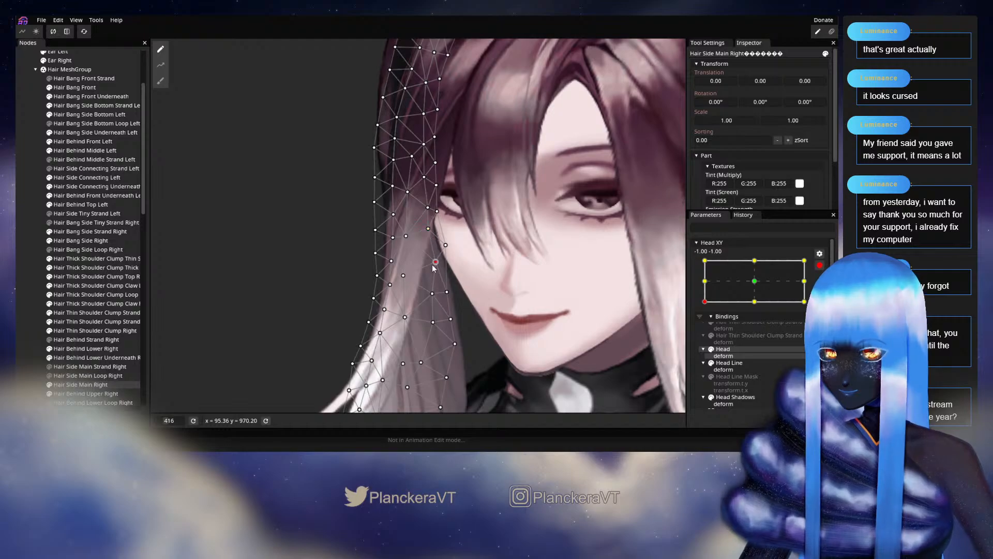
Step: Nudge the cheek-side edge vertices of the Hair Side Main Right and Hair Thick Shoulder Clump Top Right meshes to follow the face contour
left_click_drag(451, 254, 451, 255)
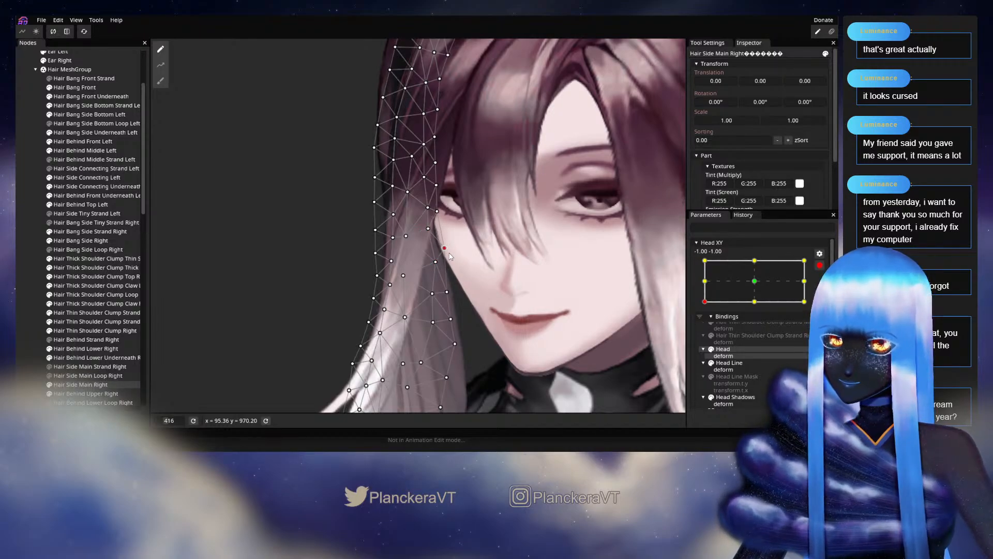
scroll(458, 291, "up", 2)
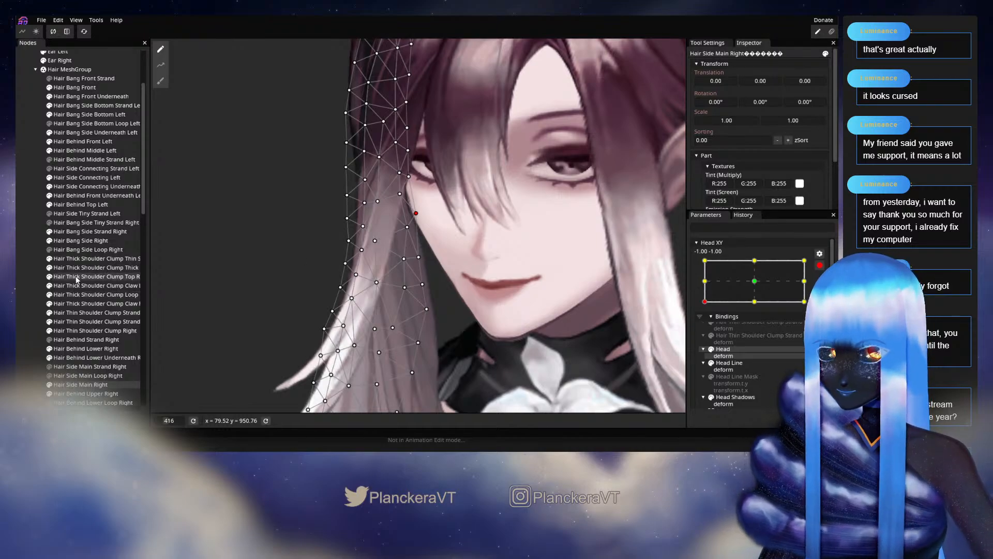
left_click(79, 278)
scroll(408, 219, "up", 4)
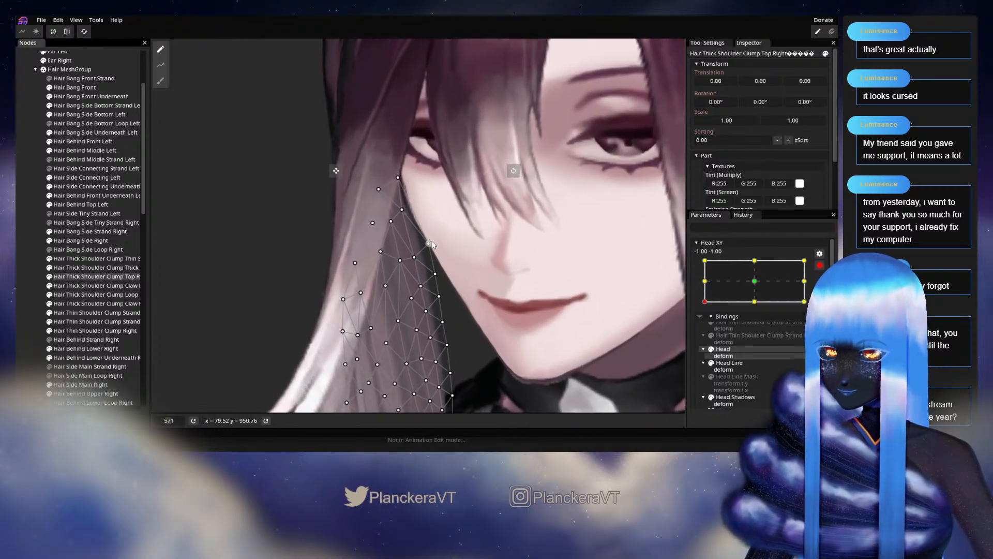
left_click_drag(398, 217, 396, 219)
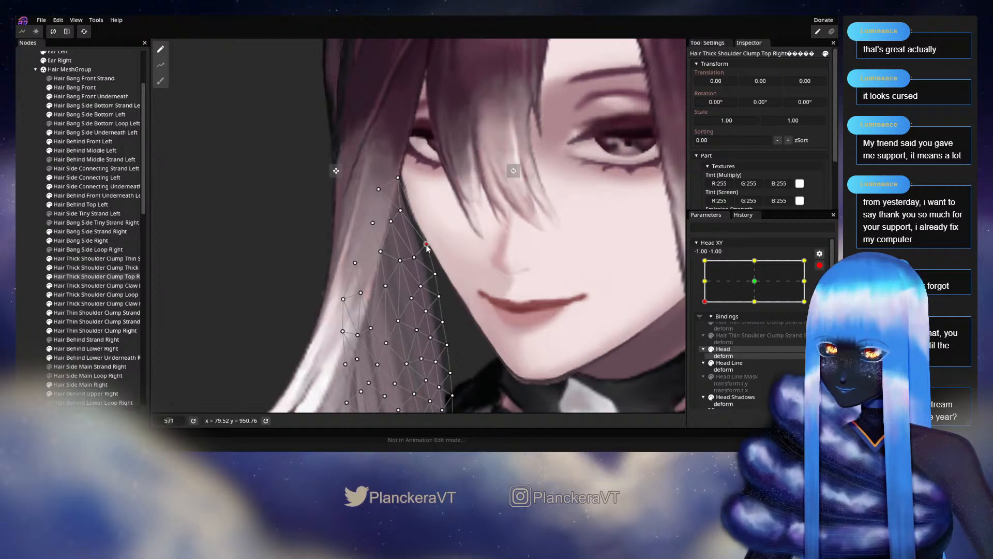
left_click(19, 250)
Step: Examine the hair silhouette around the whole head and the meeting line between the side hair and the cheek
scroll(461, 307, "down", 8)
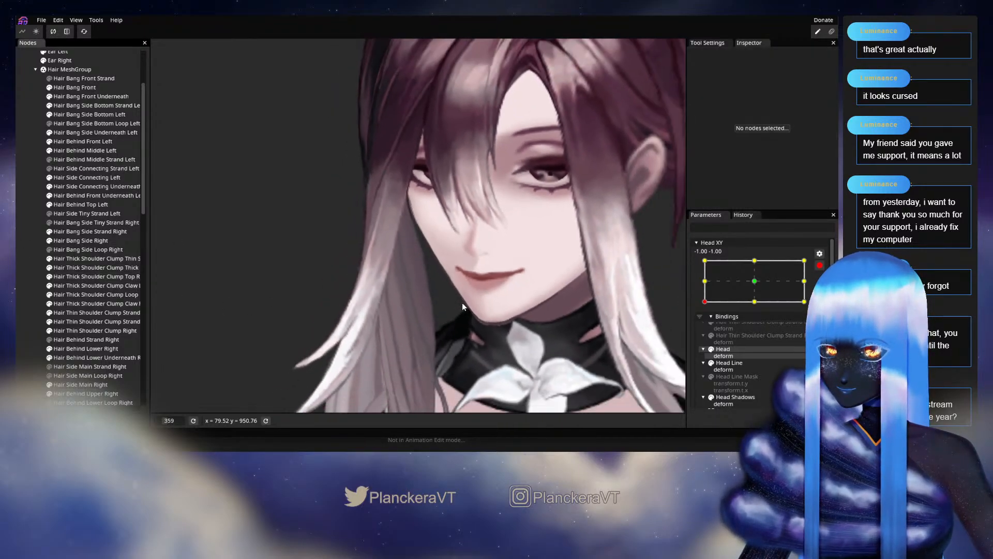
scroll(462, 307, "down", 6)
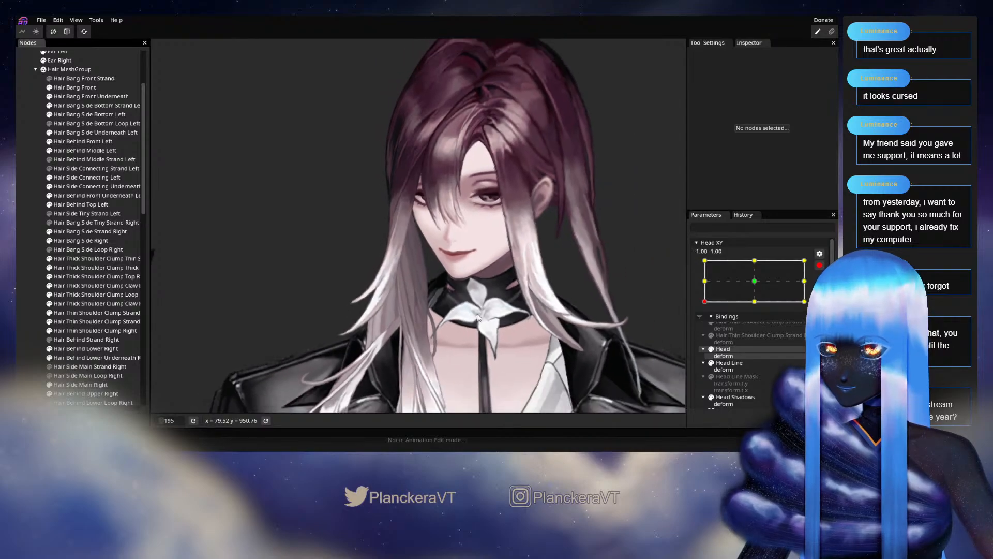
scroll(478, 317, "down", 3)
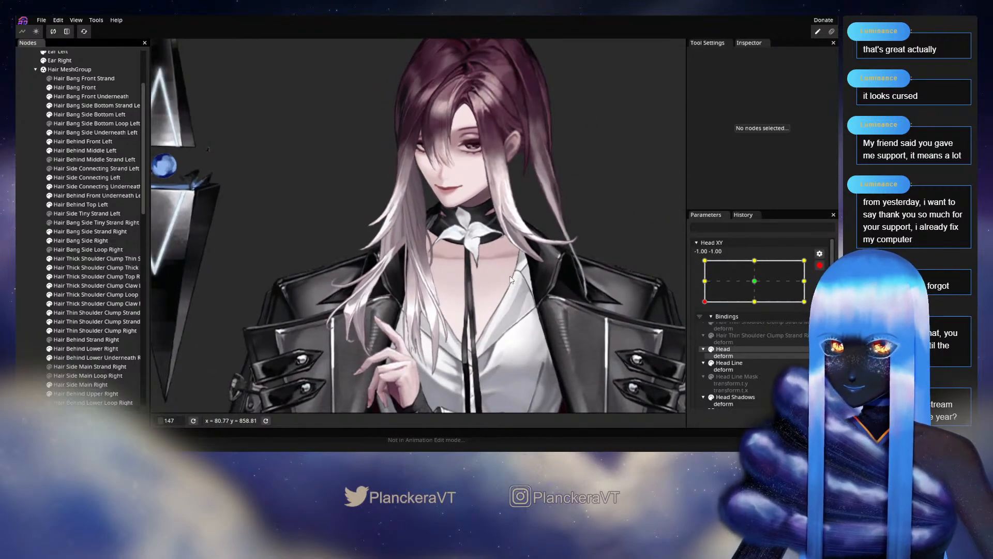
left_click_drag(510, 276, 524, 309)
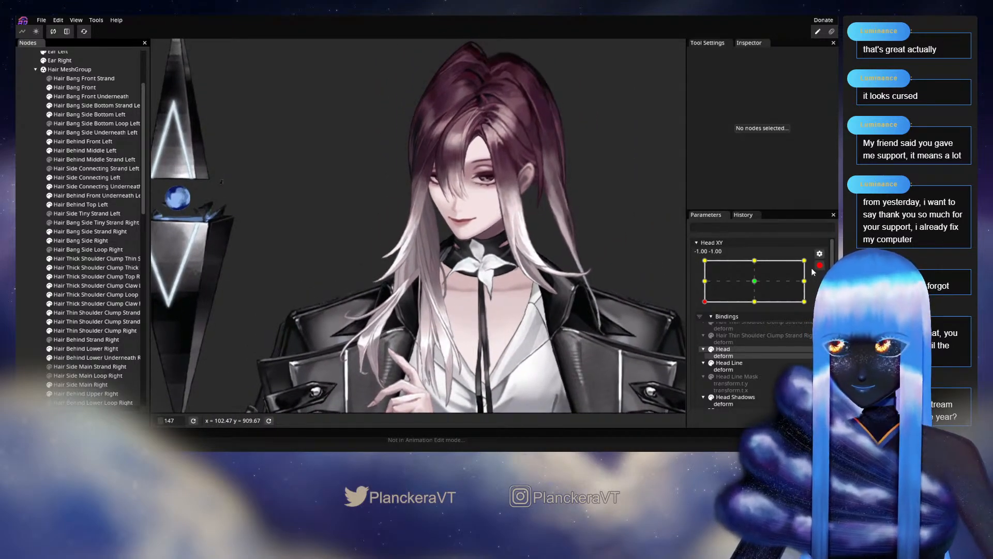
scroll(443, 220, "up", 3)
left_click_drag(442, 215, 424, 298)
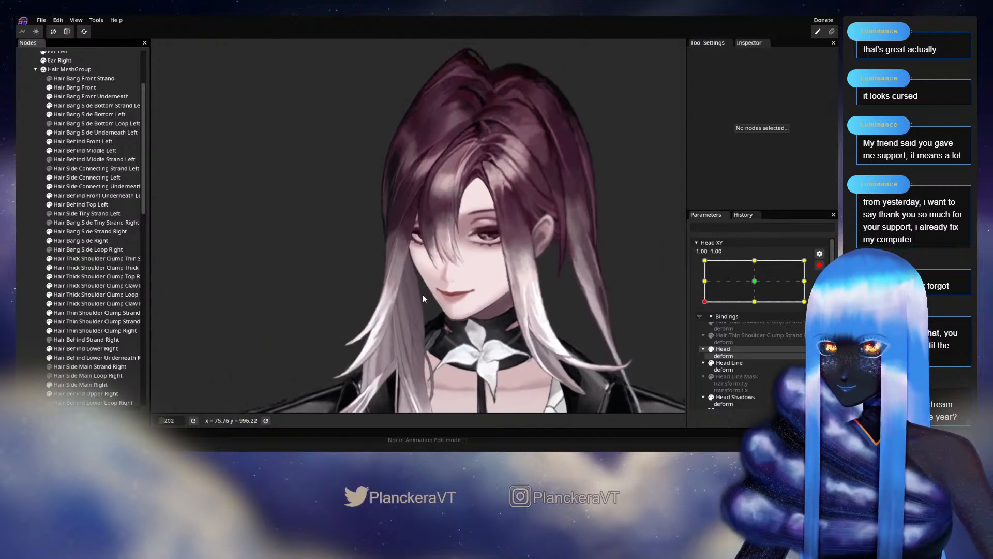
scroll(425, 294, "up", 2)
scroll(428, 289, "up", 5)
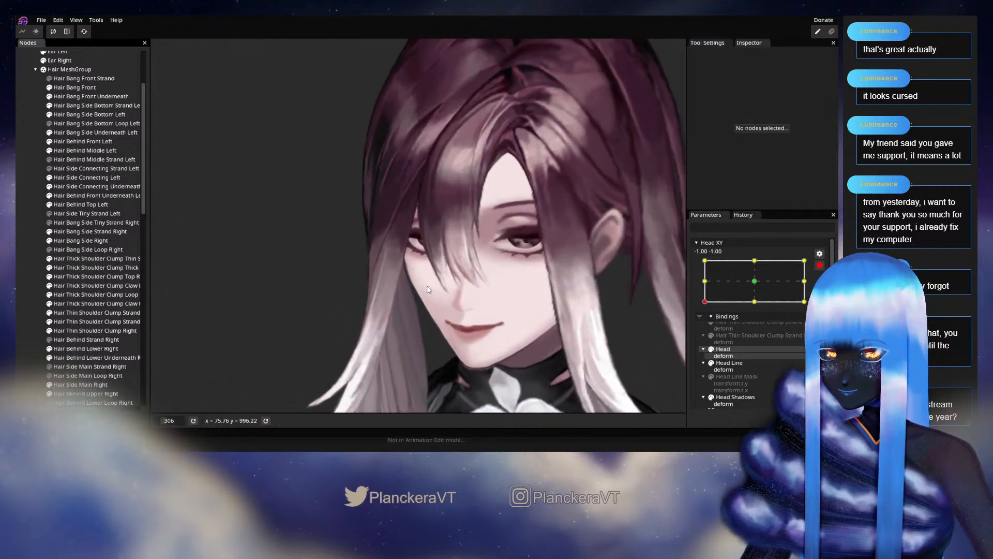
scroll(468, 243, "up", 5)
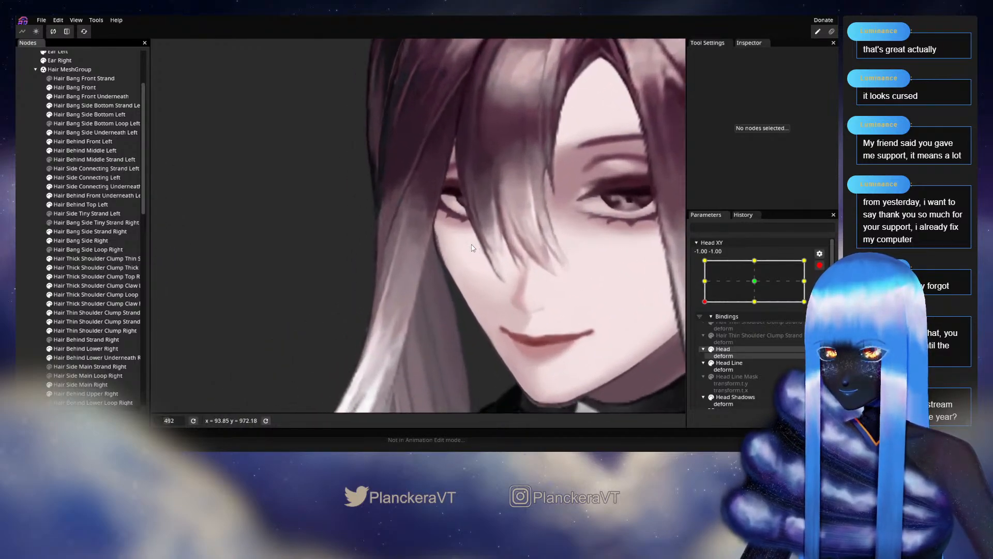
Step: Select the Head mesh and nudge the vertices along the cheek edge beside the side hair to smooth the face contour
scroll(469, 260, "up", 2)
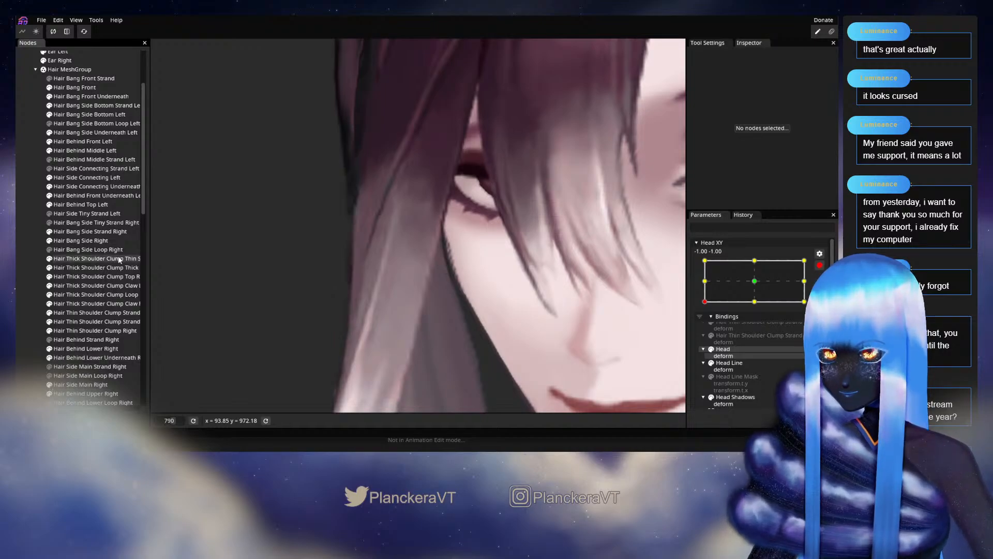
scroll(96, 239, "up", 3)
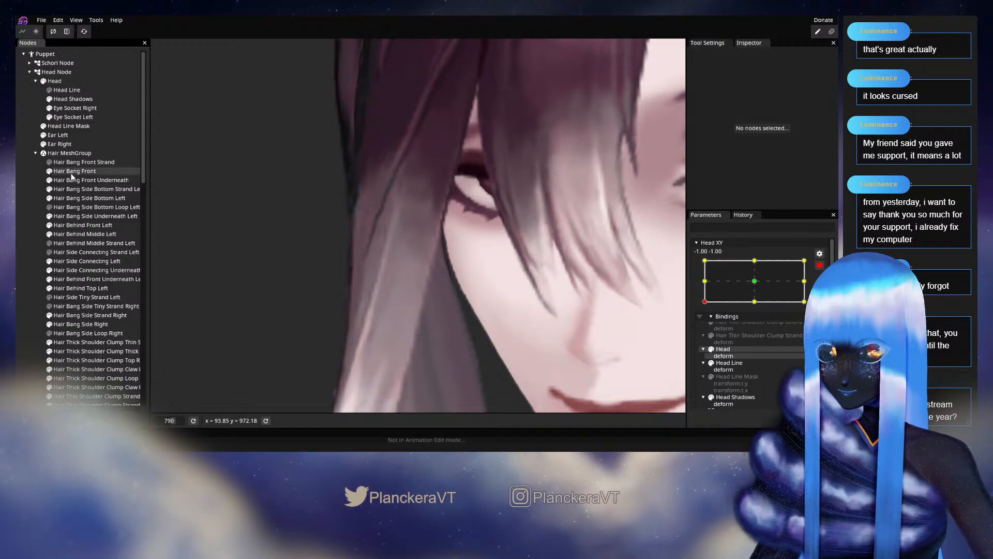
left_click(54, 81)
scroll(434, 296, "up", 5)
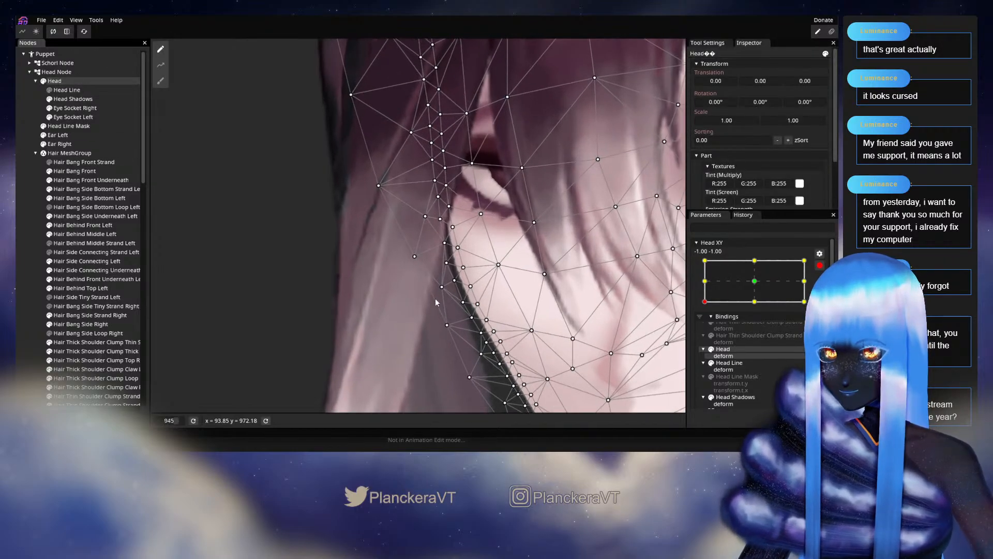
scroll(431, 279, "up", 1)
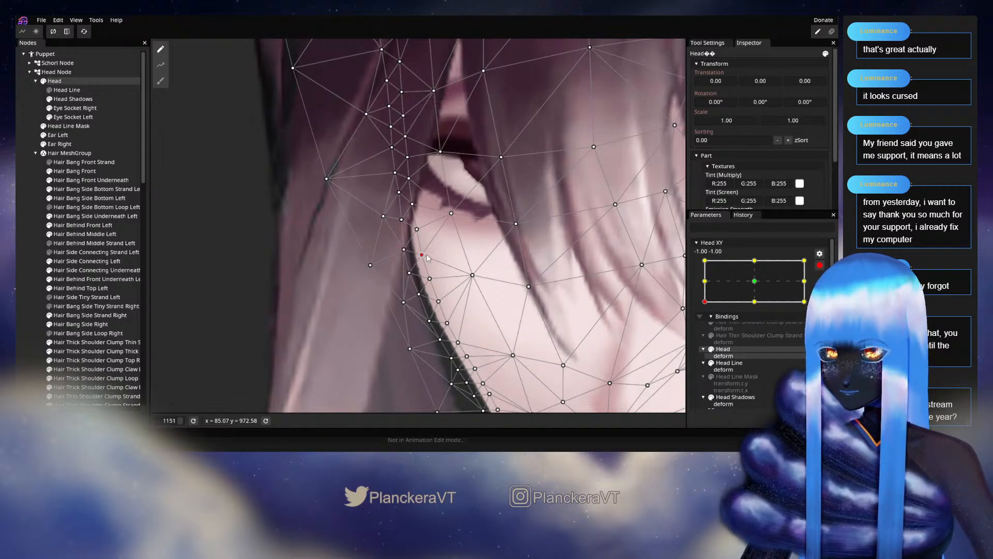
left_click_drag(426, 255, 426, 256)
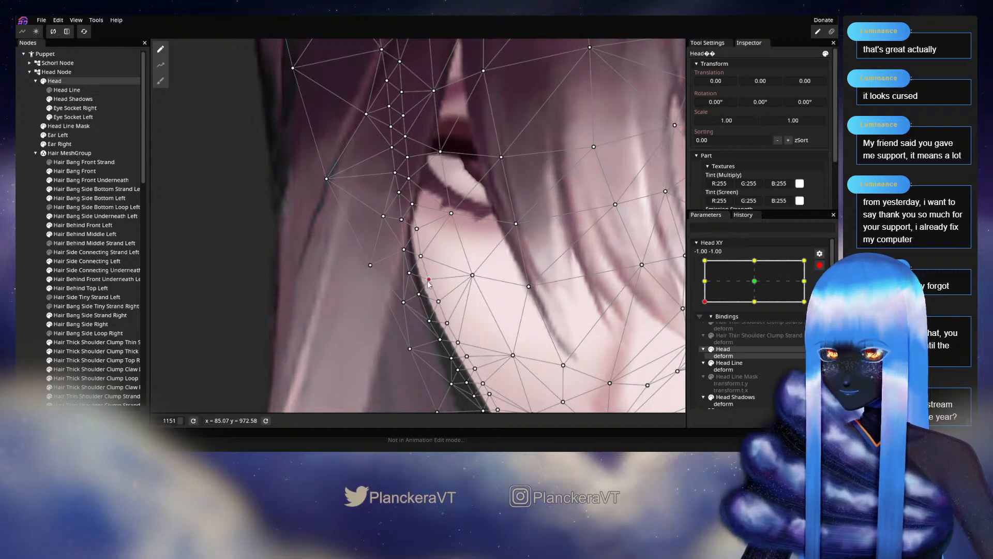
left_click_drag(443, 308, 415, 245)
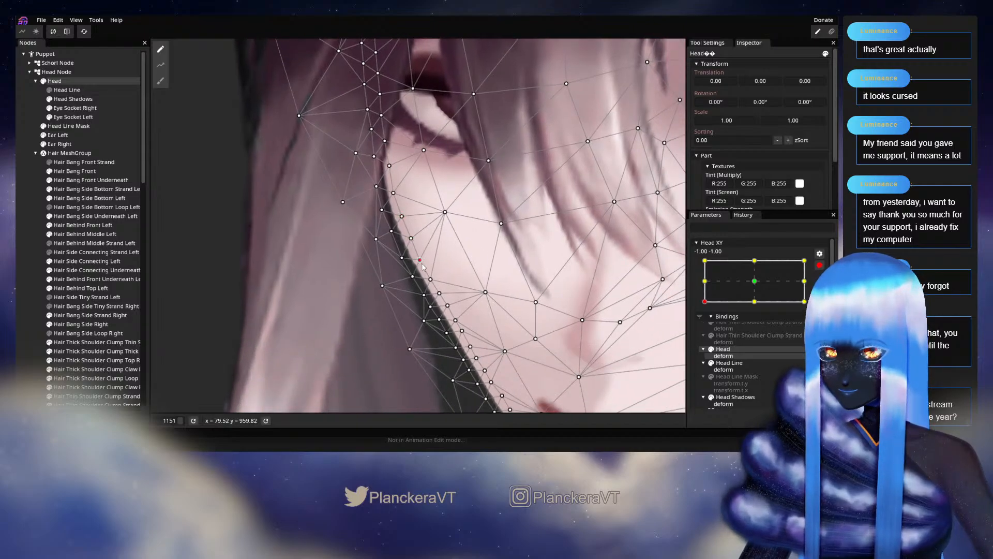
left_click_drag(435, 275, 443, 248)
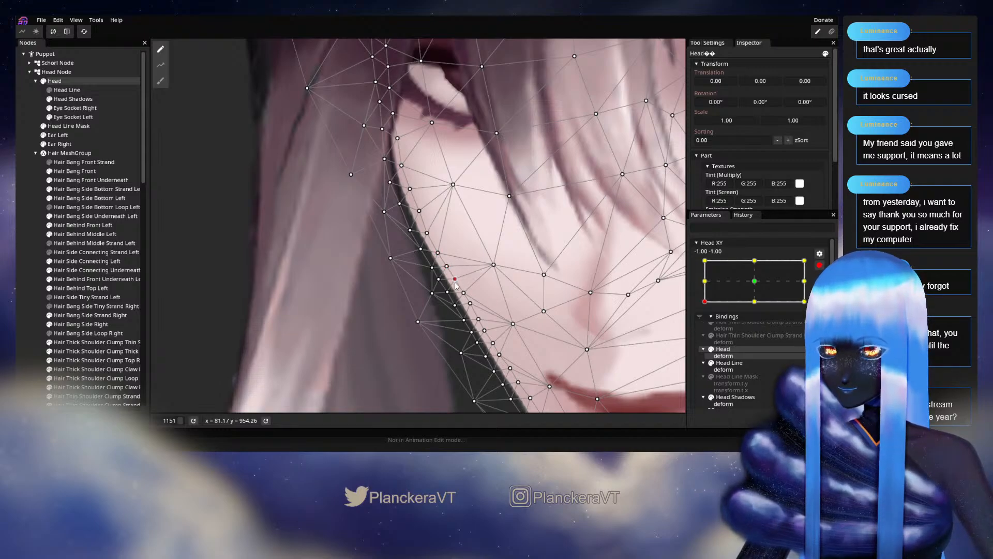
left_click(25, 231)
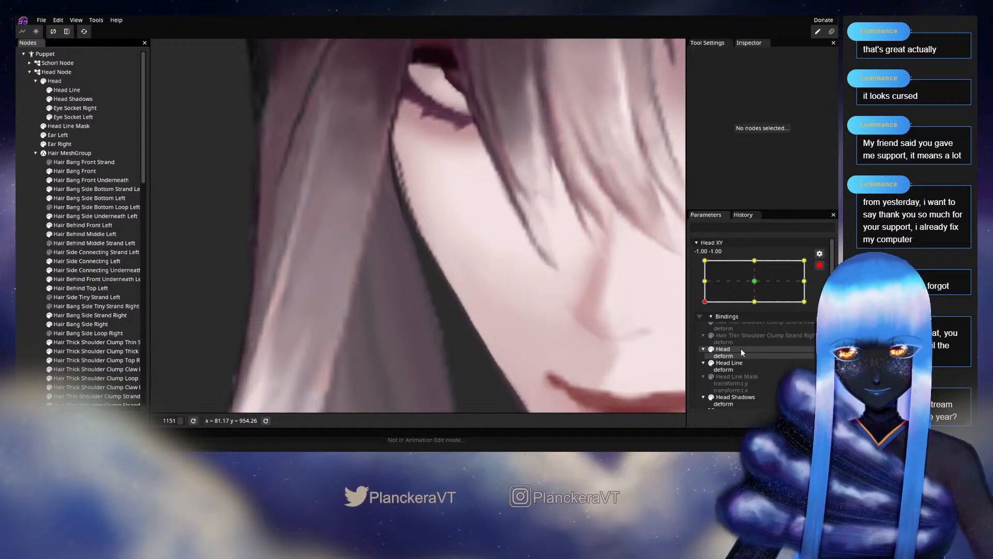
Step: Inspect the cheek and the hair over the shoulder, disarming Head XY to test the turn near -1.00 -1.00
right_click(730, 352)
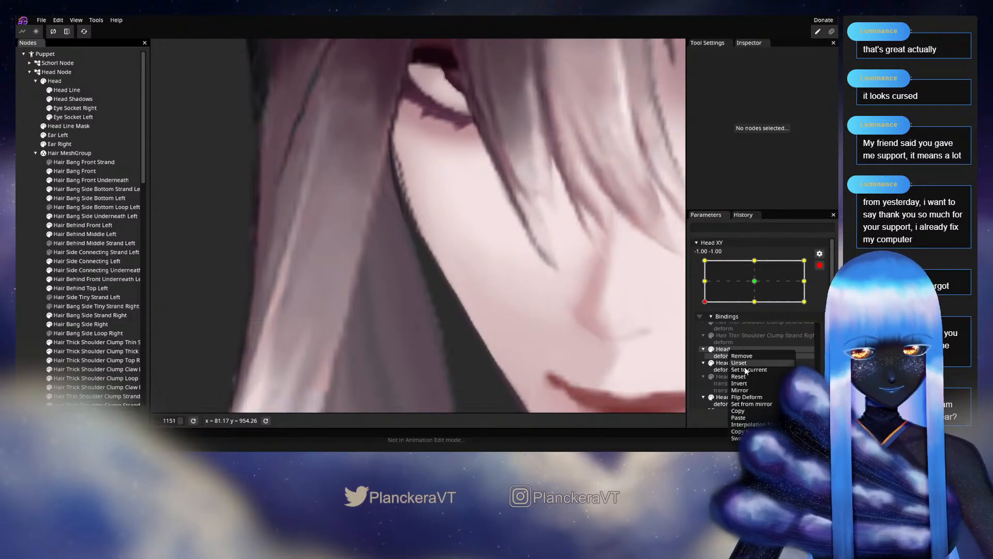
left_click(714, 433)
scroll(398, 329, "down", 2)
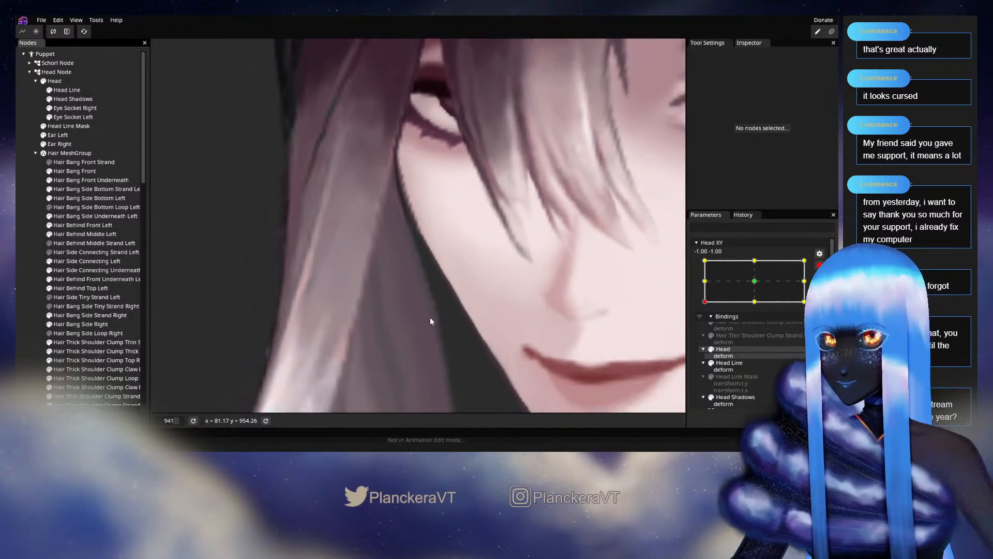
scroll(430, 322, "down", 5)
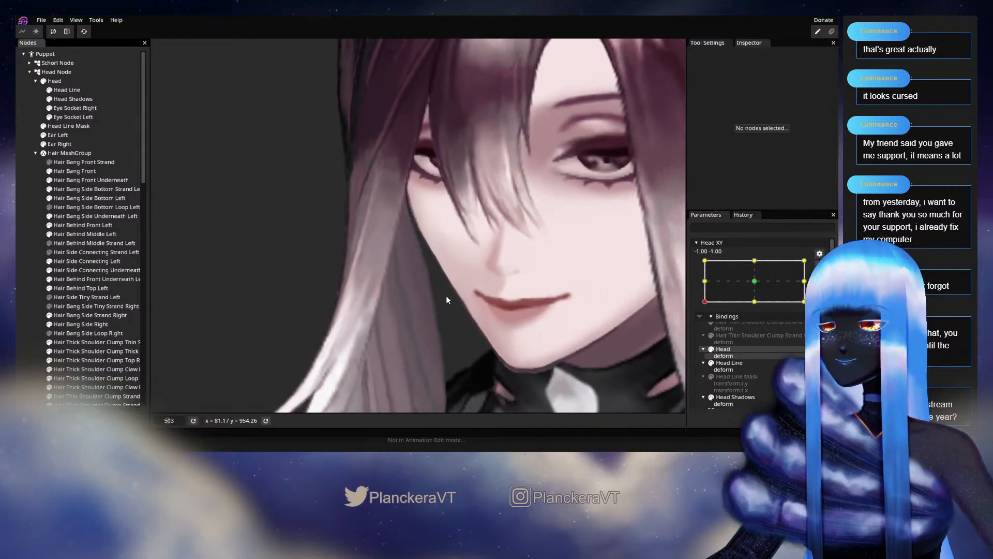
scroll(448, 299, "down", 4)
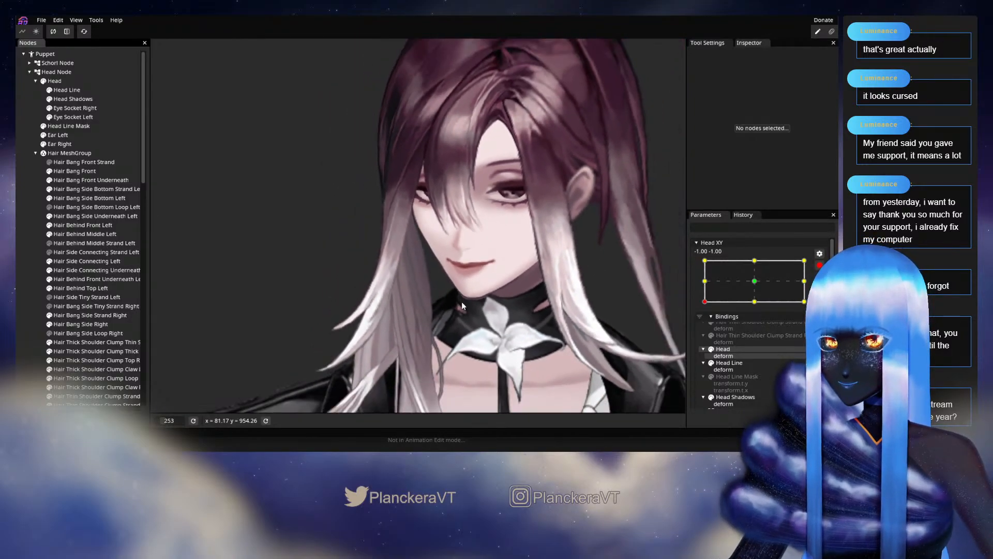
scroll(461, 302, "down", 4)
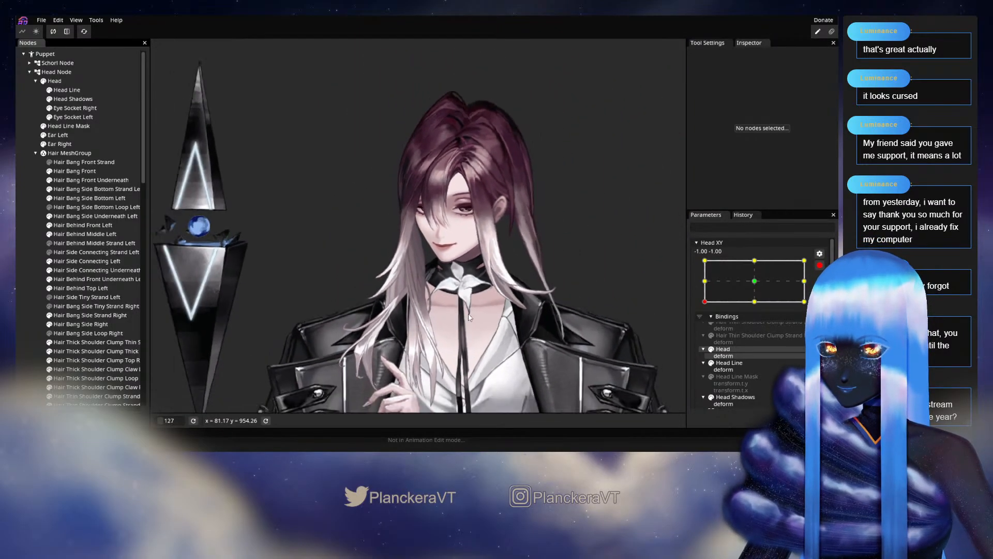
left_click_drag(469, 315, 519, 308)
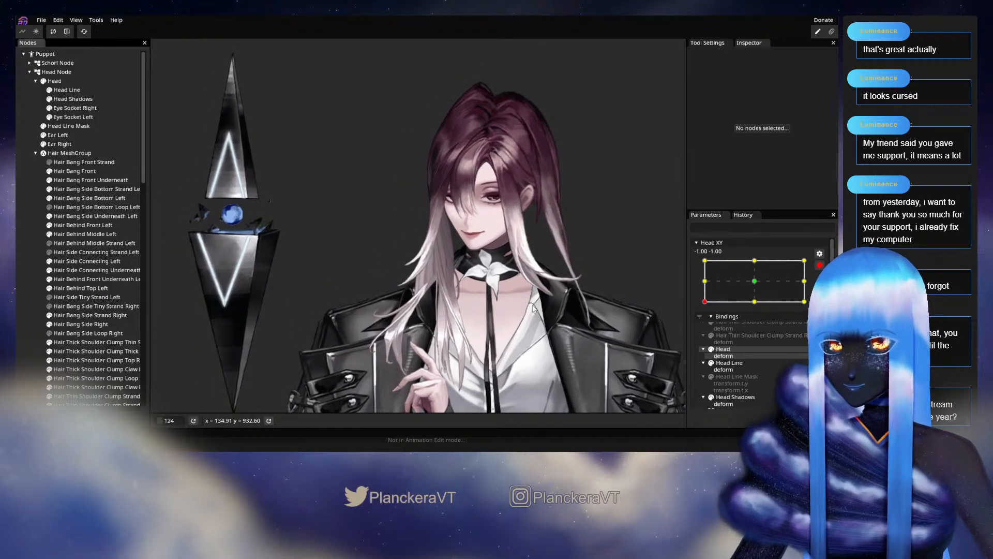
left_click(820, 266)
mouse_move(704, 328)
left_mouse_down()
mouse_move(702, 316)
mouse_move(696, 336)
mouse_move(693, 304)
mouse_move(694, 331)
mouse_move(749, 336)
mouse_move(725, 326)
mouse_move(758, 308)
mouse_move(699, 330)
left_mouse_up()
scroll(472, 356, "up", 2)
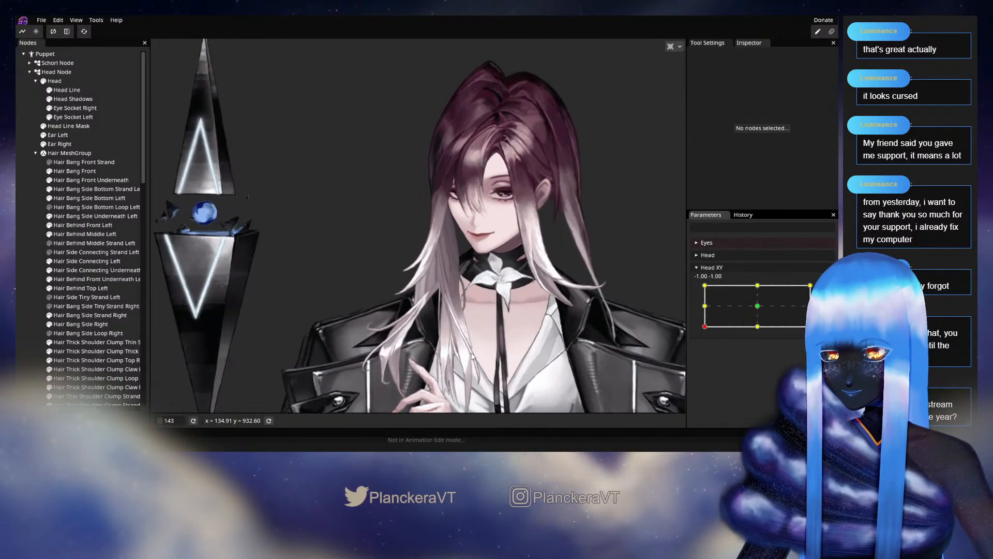
scroll(472, 356, "up", 5)
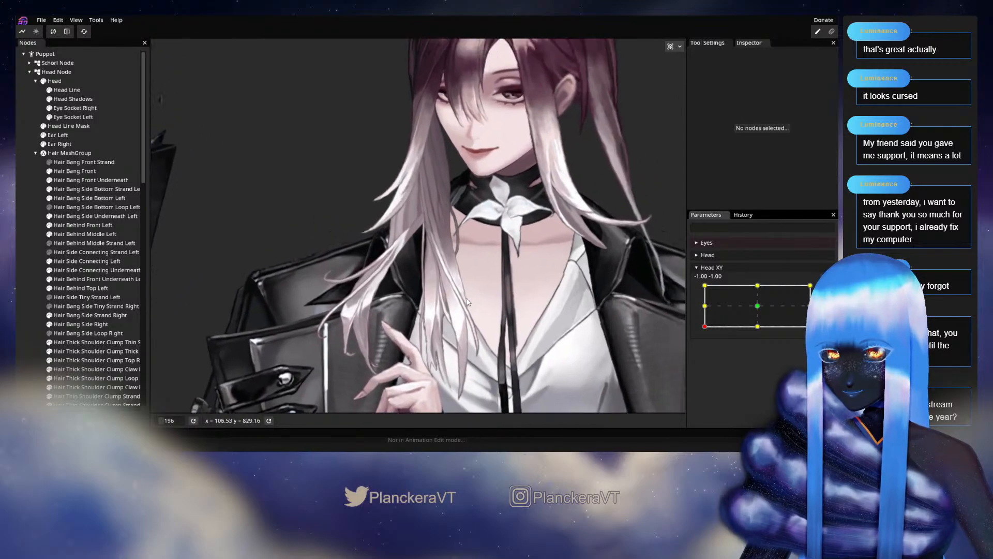
scroll(468, 303, "up", 5)
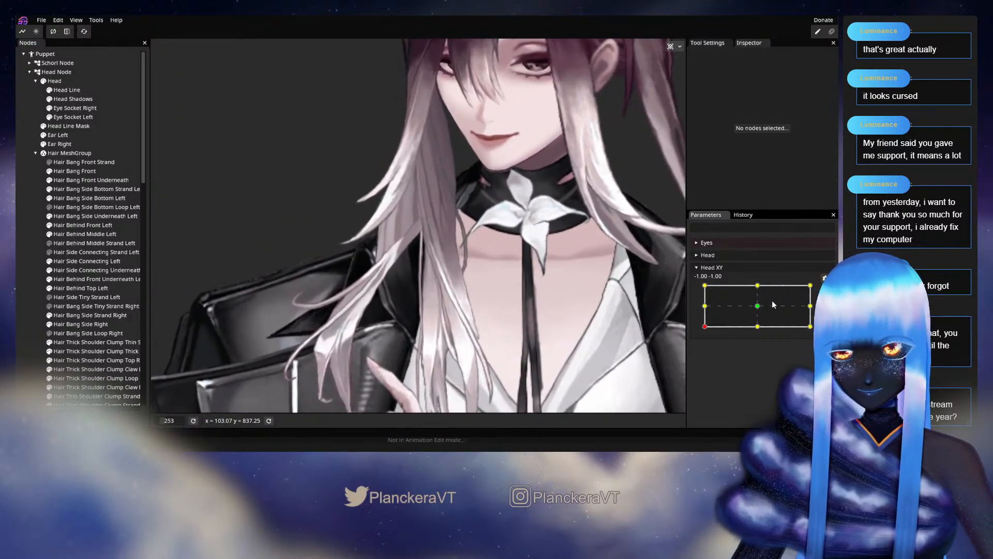
Step: Rearm Head XY at -1.00 -1.00 and brush the upper part of the Hair Thick Shoulder Clump Thick Strand Right mesh slightly downward with the Circle Brush
left_click(825, 290)
scroll(458, 322, "up", 5)
left_click_drag(458, 326, 385, 288)
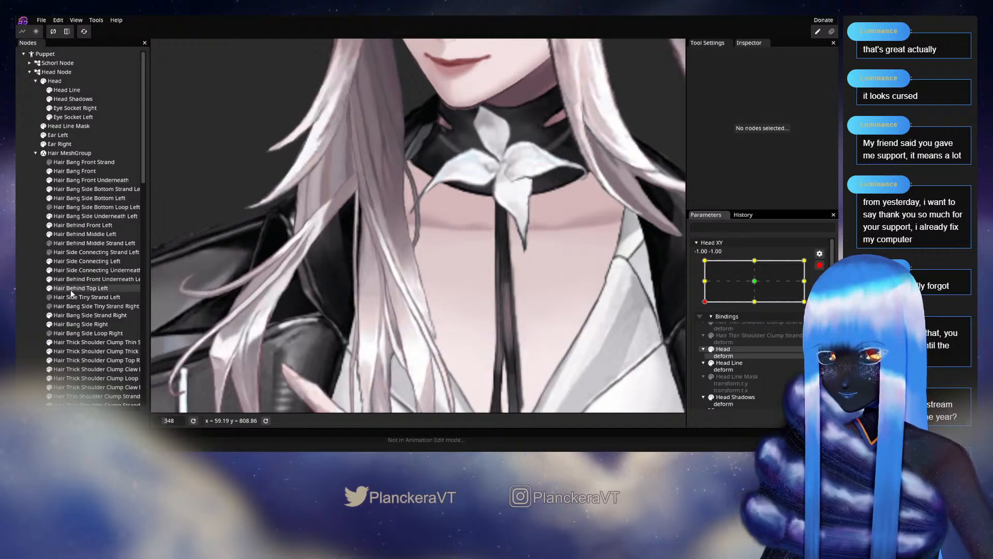
scroll(78, 292, "down", 3)
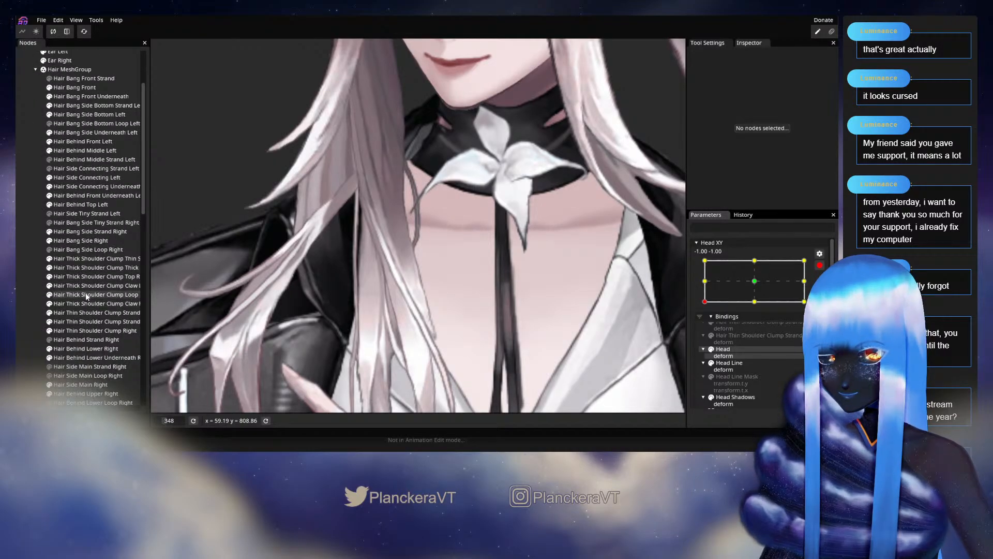
left_click(89, 267)
scroll(321, 282, "up", 2)
left_click(161, 80)
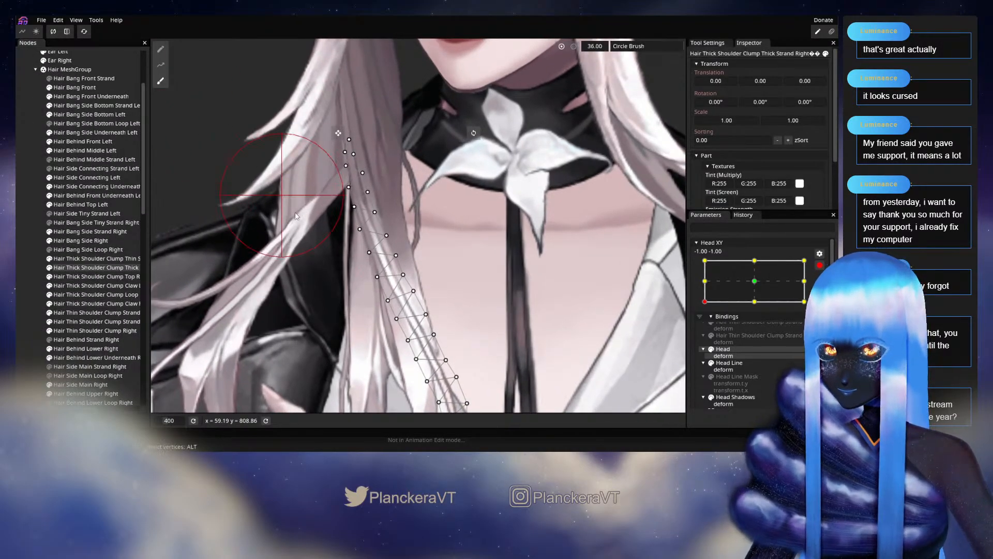
mouse_move(345, 194)
left_mouse_down()
mouse_move(343, 181)
mouse_move(363, 238)
left_mouse_up()
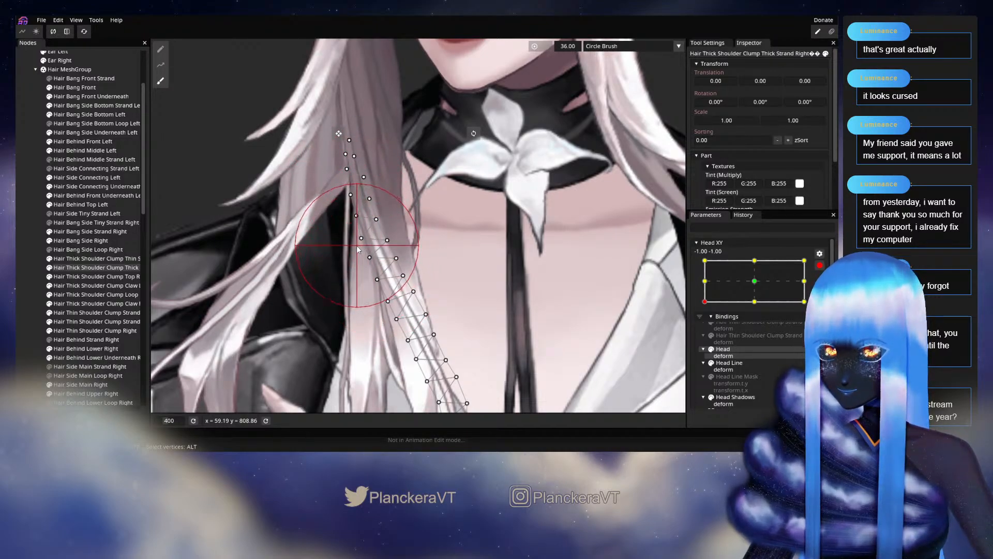
mouse_move(330, 239)
left_mouse_down()
mouse_move(311, 184)
mouse_move(359, 272)
left_mouse_up()
left_click(38, 233)
Step: Select the Hair Thick Shoulder Clump Thick Strand Right mesh and nudge its uppermost vertices to even out the start of the strand
scroll(302, 244, "up", 5)
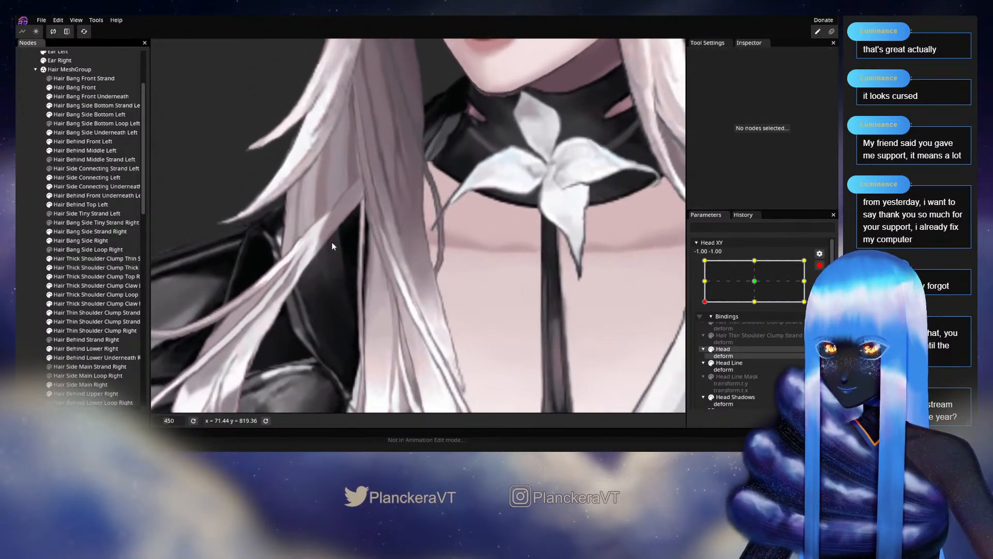
scroll(368, 268, "up", 1)
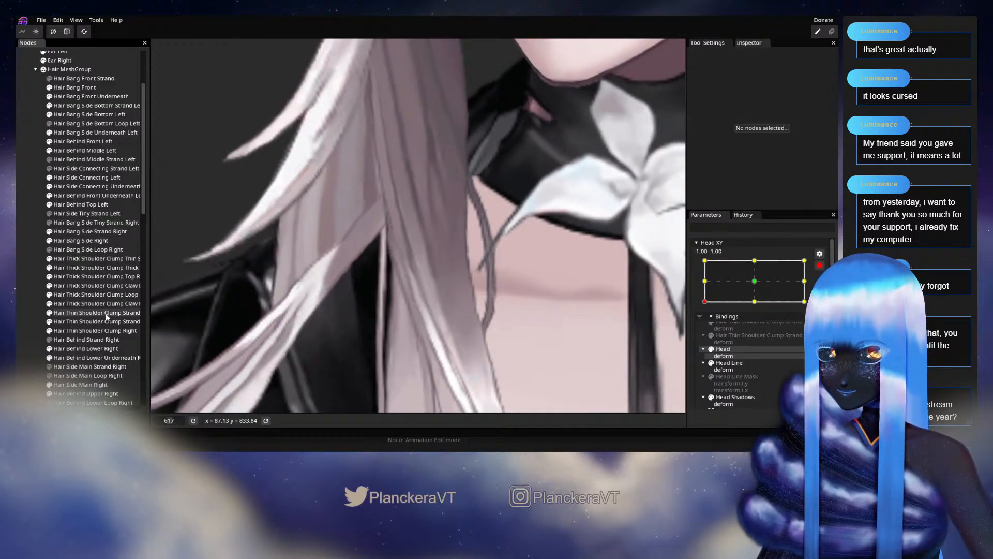
left_click(105, 277)
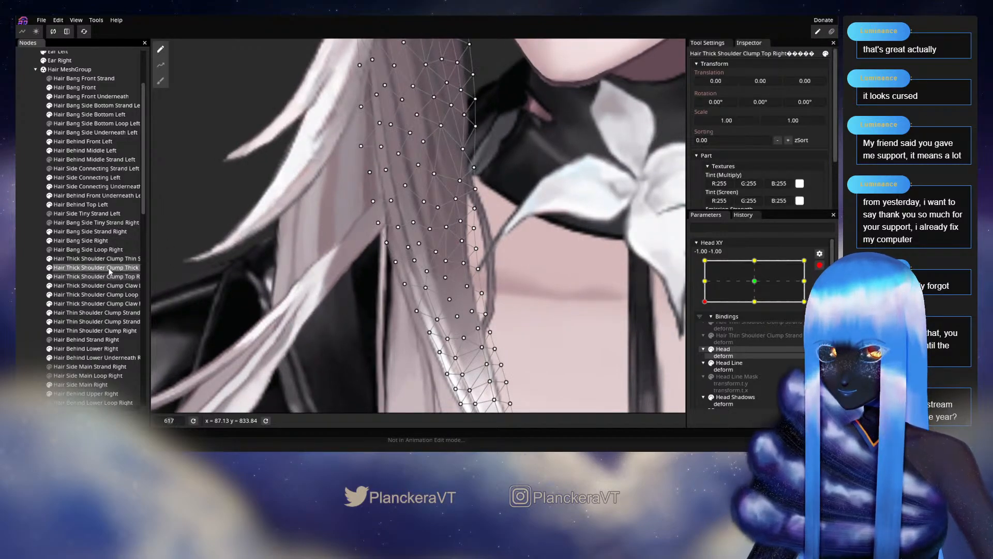
left_click(109, 268)
scroll(414, 243, "up", 2)
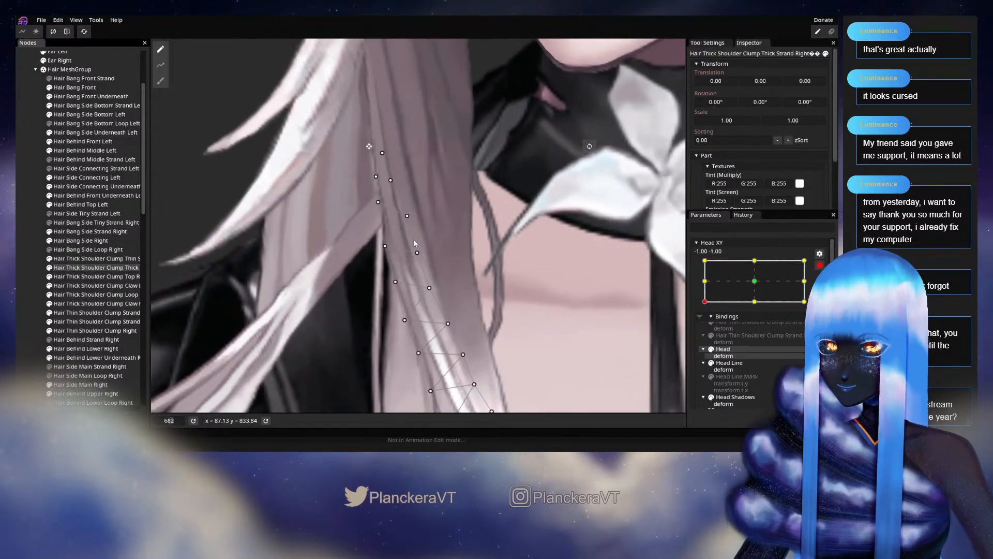
left_click(380, 203)
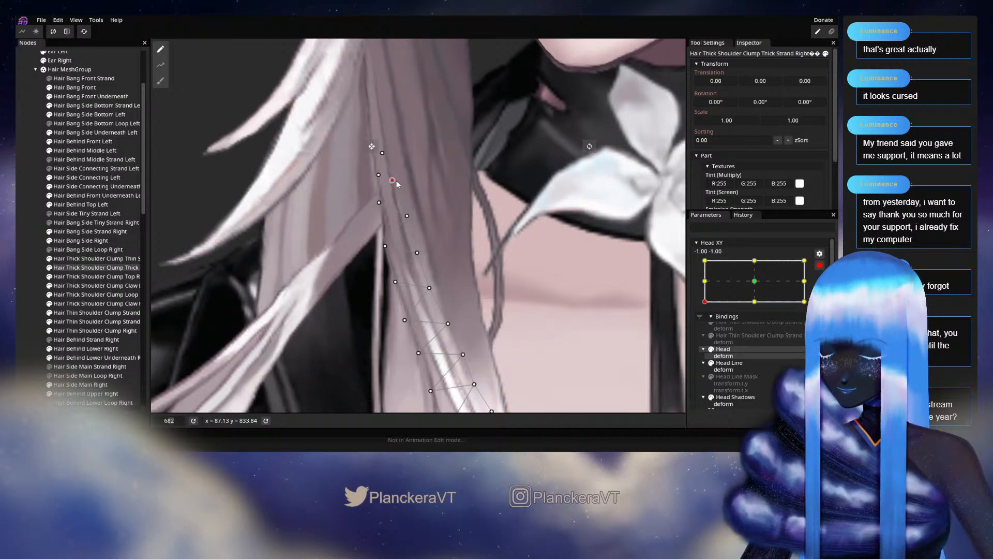
left_click(384, 153)
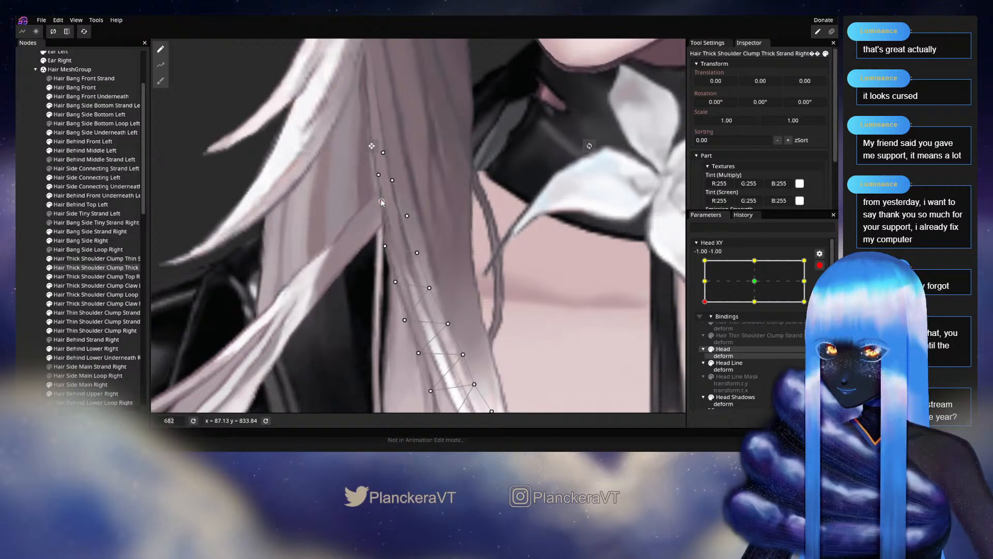
left_click(406, 216)
left_click_drag(419, 224, 403, 184)
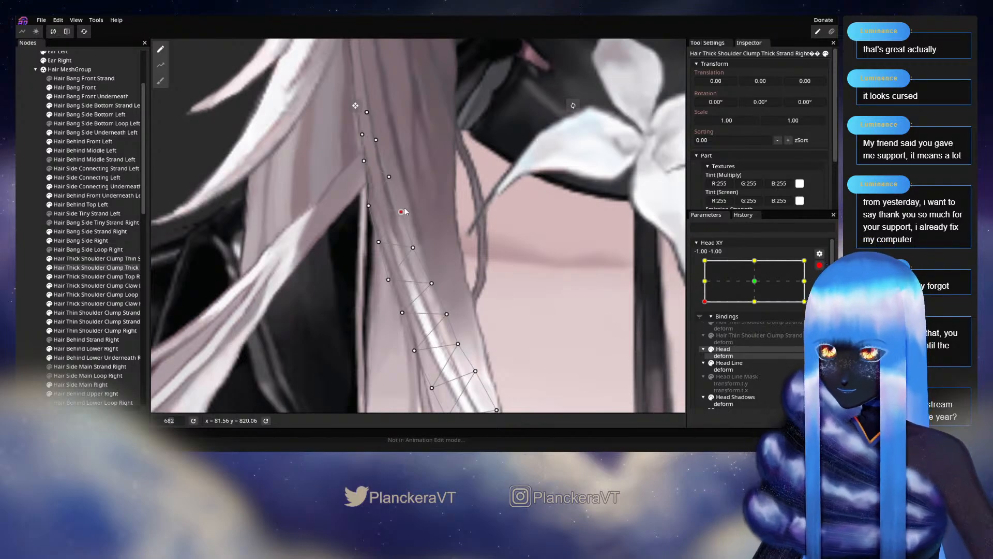
Step: Nudge the vertices along both edges of the strand's middle section, where its white highlight begins, to smooth the curve
left_click(430, 283)
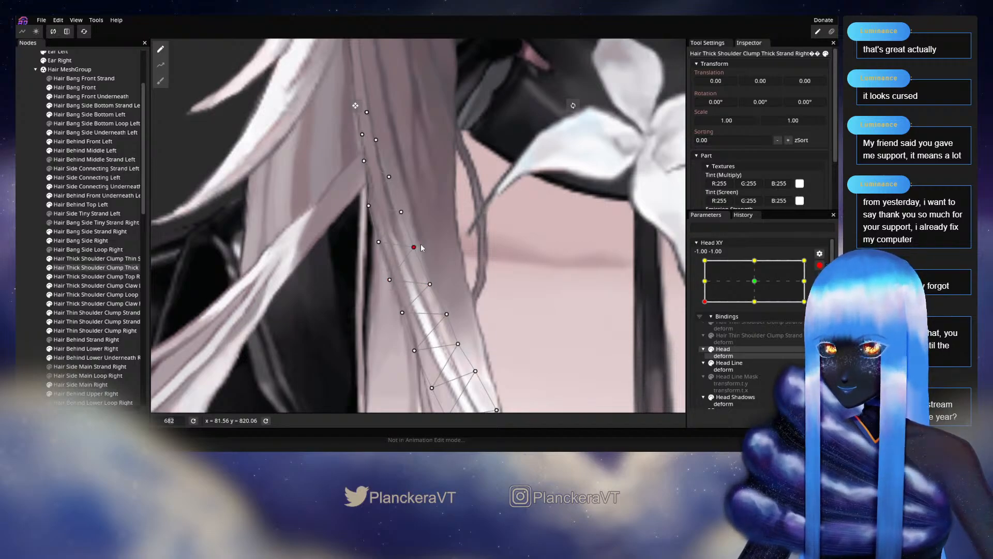
left_click_drag(420, 246, 419, 247)
left_click_drag(411, 315, 371, 267)
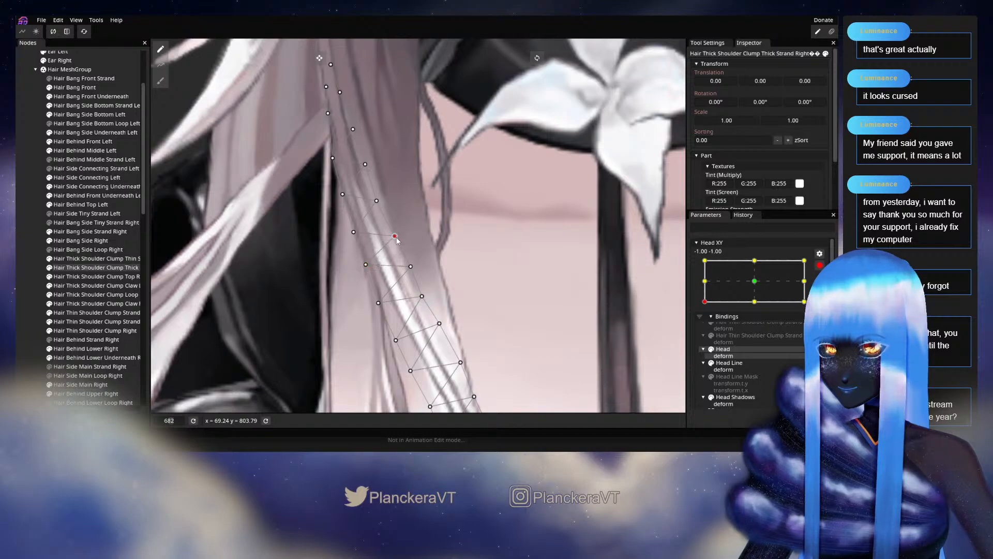
left_click(396, 239)
left_click_drag(428, 255, 390, 243)
left_click(364, 276)
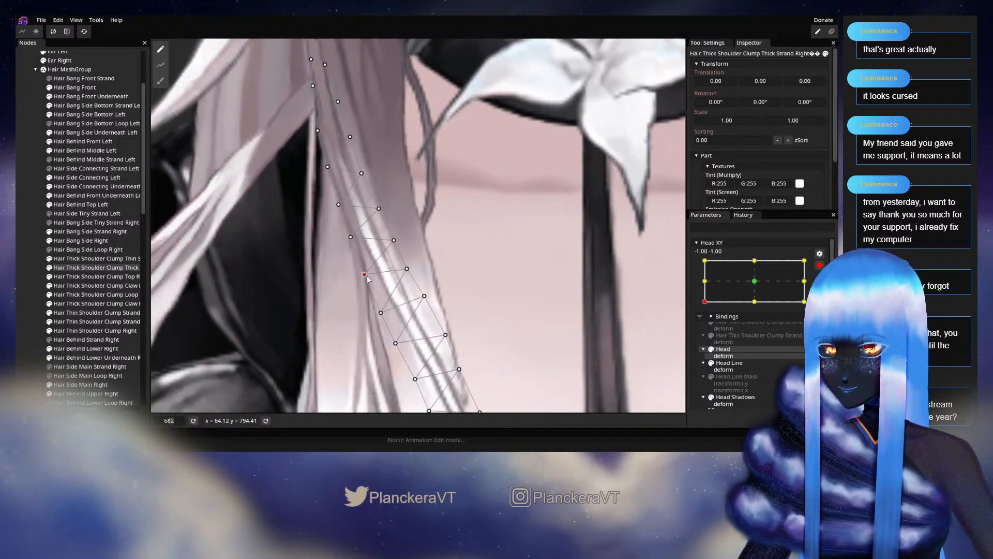
Step: Nudge the edge vertices along the lower half of the thick strand over the chest, then deselect the mesh
left_click_drag(410, 273, 407, 236)
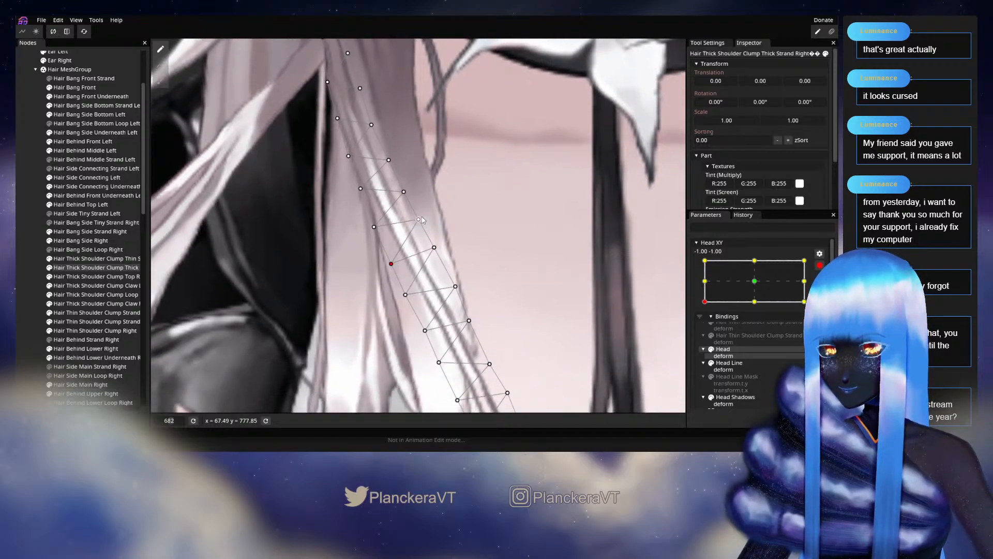
left_click_drag(440, 237, 429, 222)
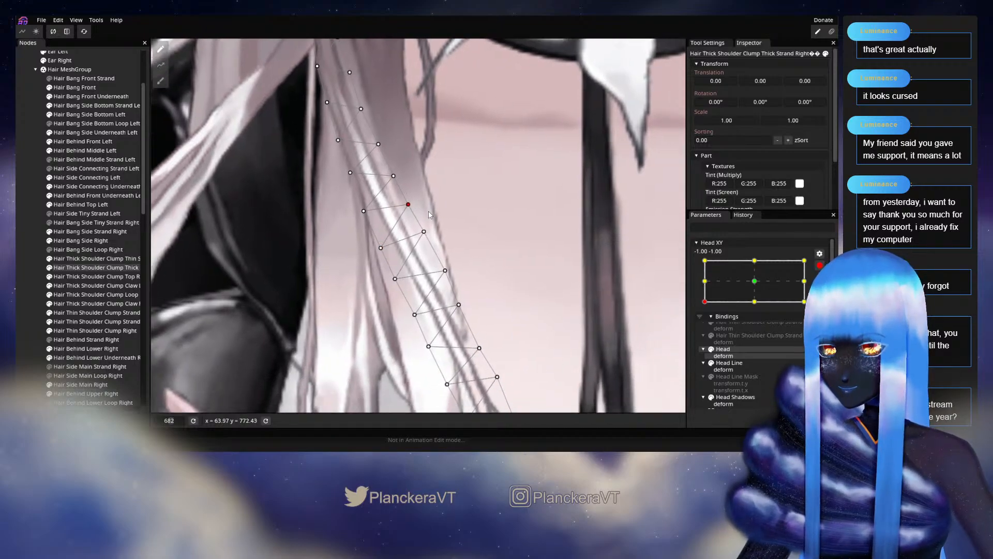
left_click(424, 233)
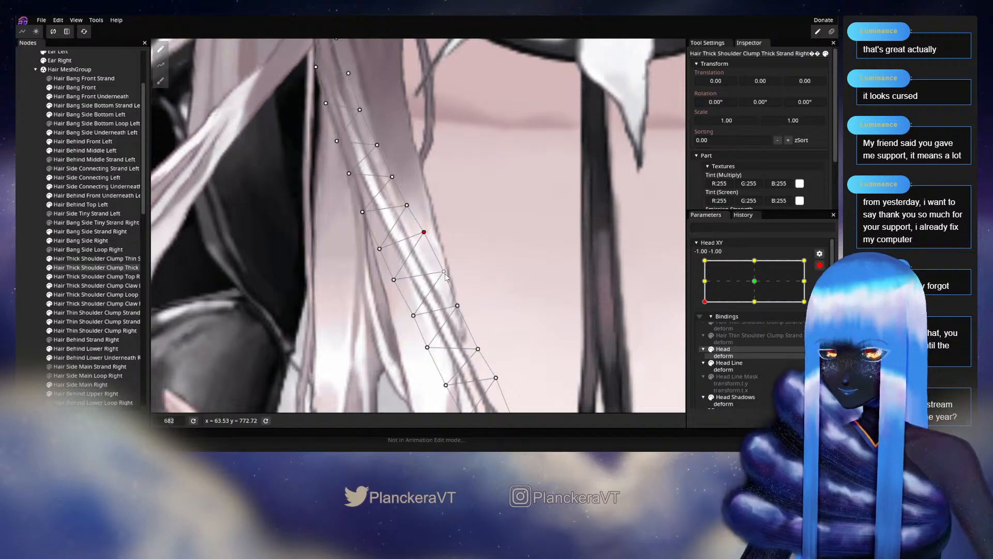
left_click_drag(448, 275, 428, 212)
left_click(394, 262)
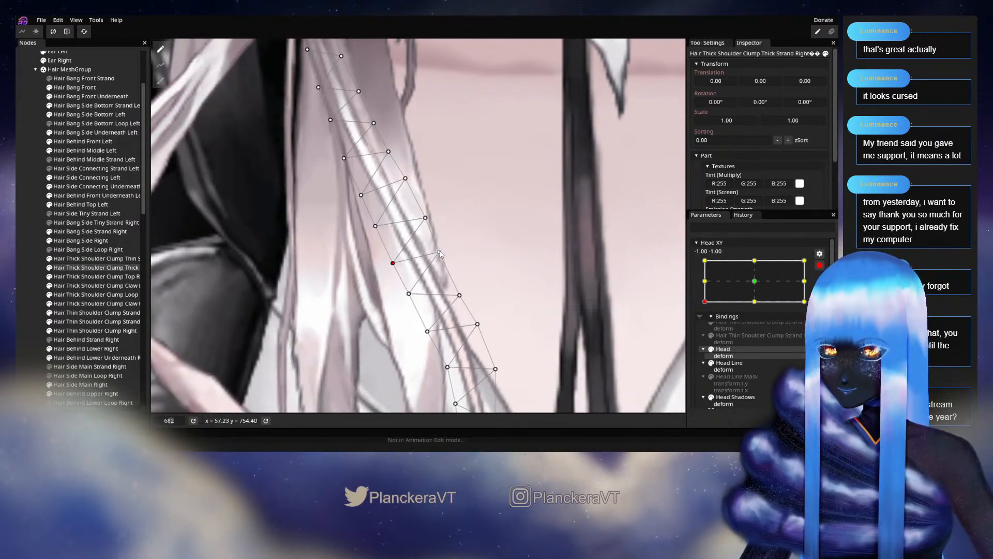
left_click_drag(470, 263, 442, 218)
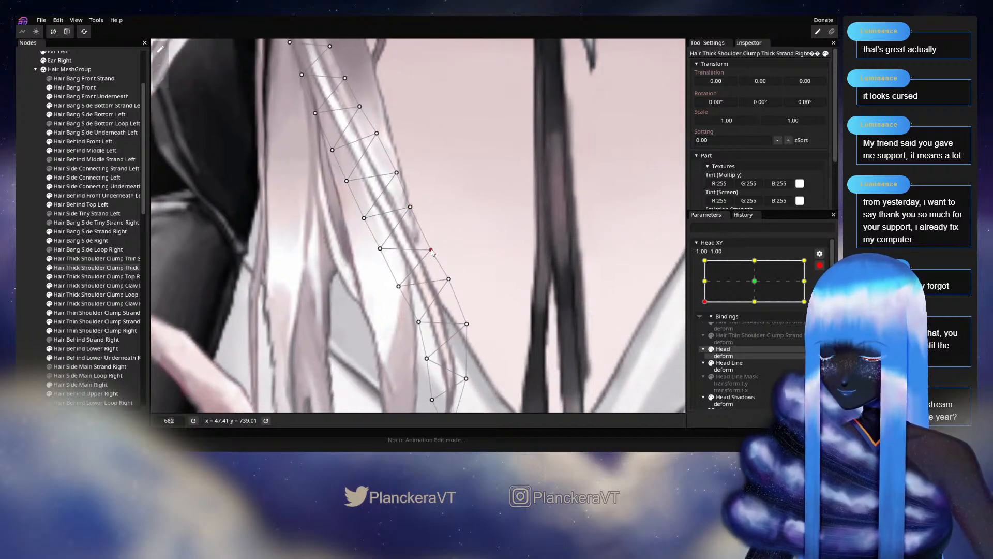
left_click(18, 226)
Step: Examine the shoulder hair from the whole figure to close up, disarming Head XY to test the turn near -1.00 -1.00
scroll(340, 274, "down", 3)
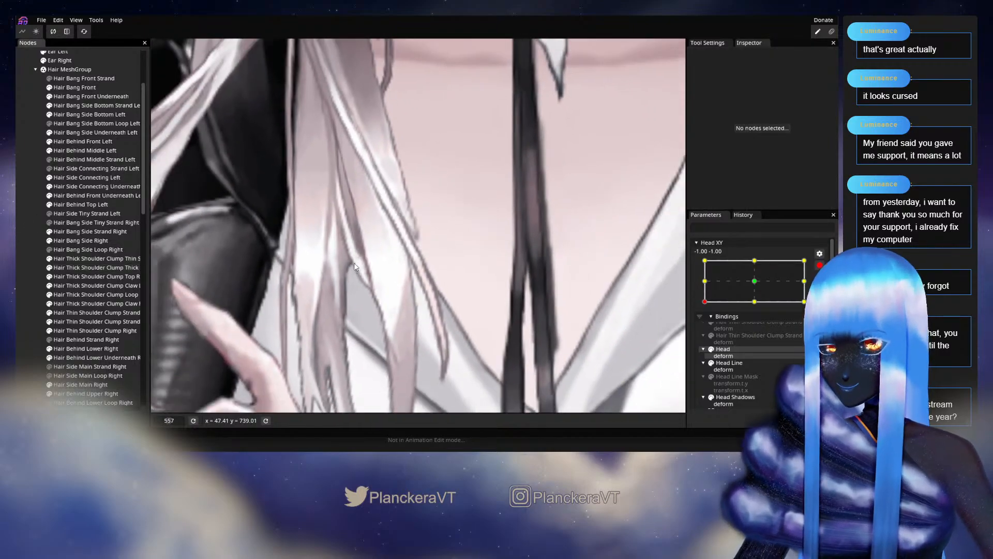
scroll(357, 265, "down", 5)
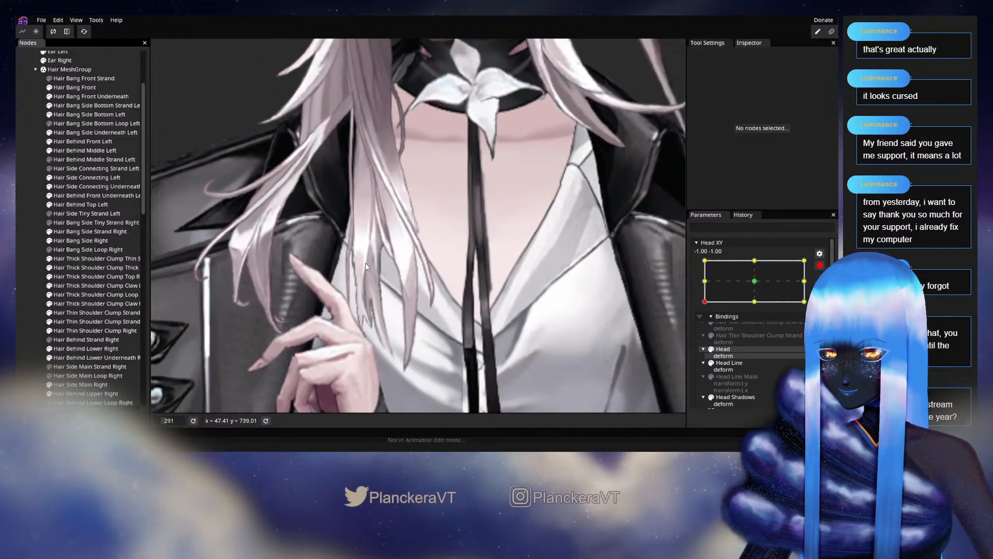
scroll(365, 262, "down", 5)
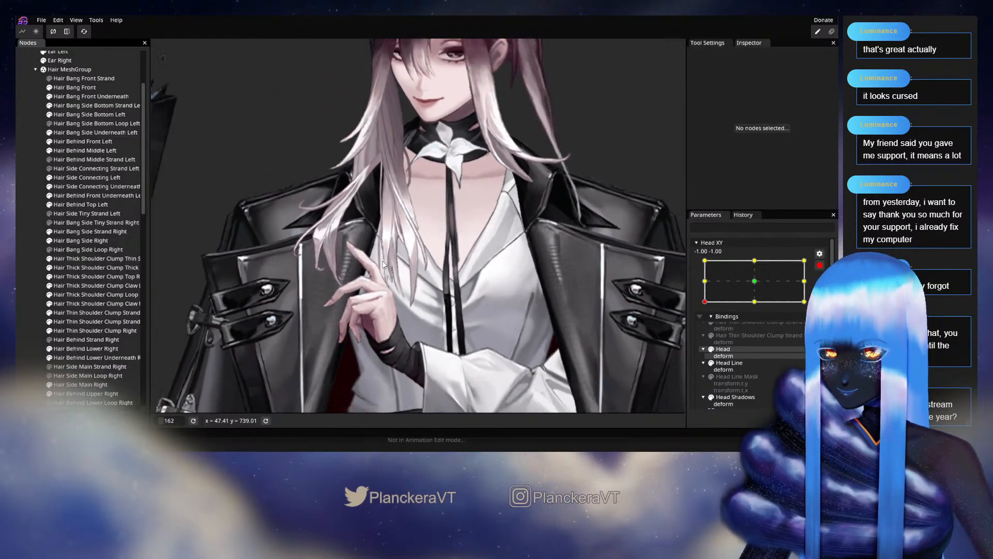
scroll(384, 265, "down", 3)
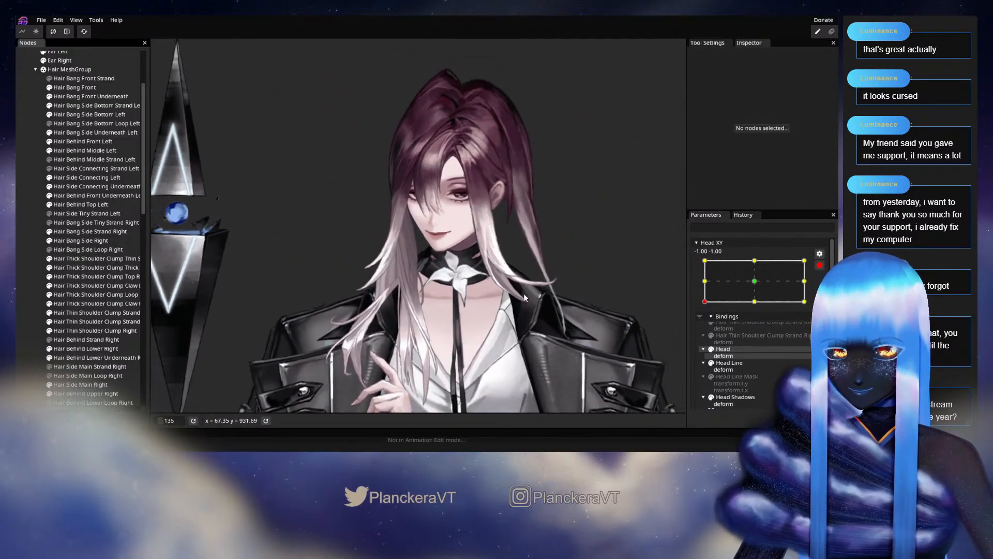
scroll(660, 298, "down", 1)
left_click(821, 265)
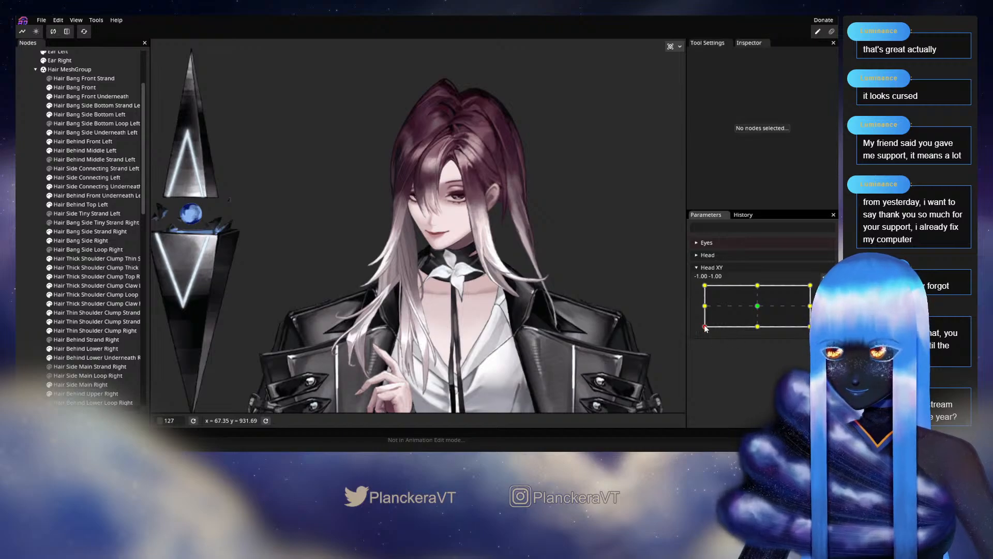
mouse_move(707, 327)
left_mouse_down()
mouse_move(705, 309)
mouse_move(703, 334)
left_mouse_up()
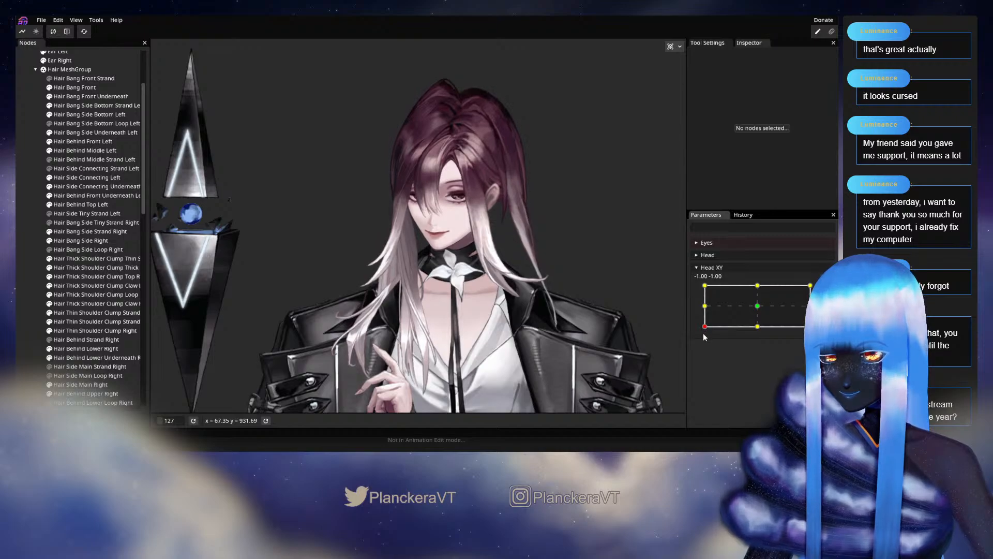
scroll(538, 300, "up", 5)
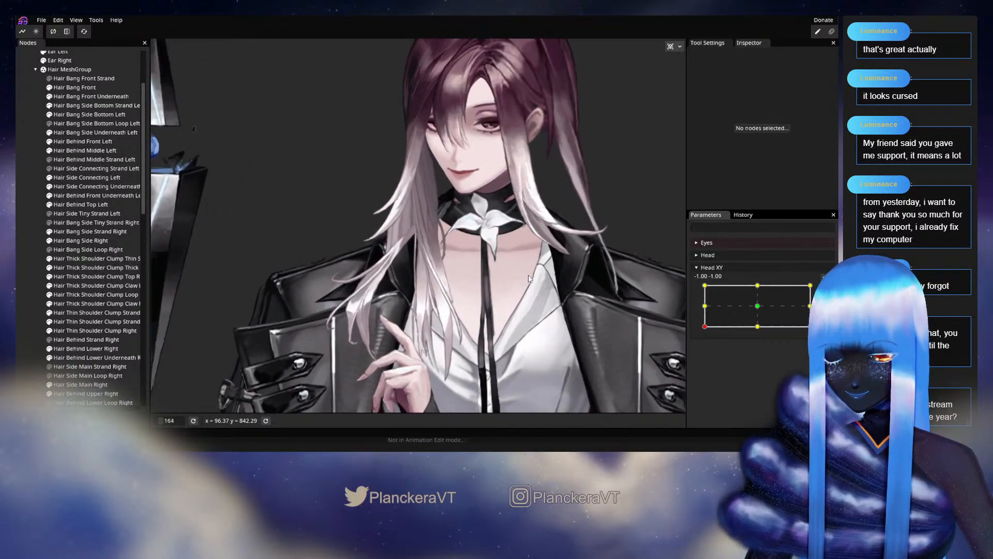
scroll(527, 282, "up", 6)
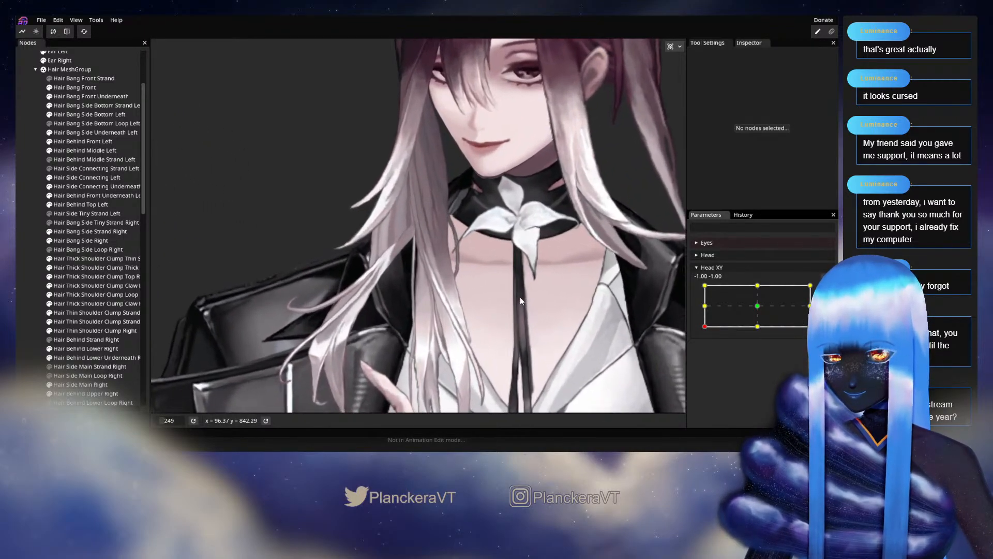
scroll(520, 299, "up", 6)
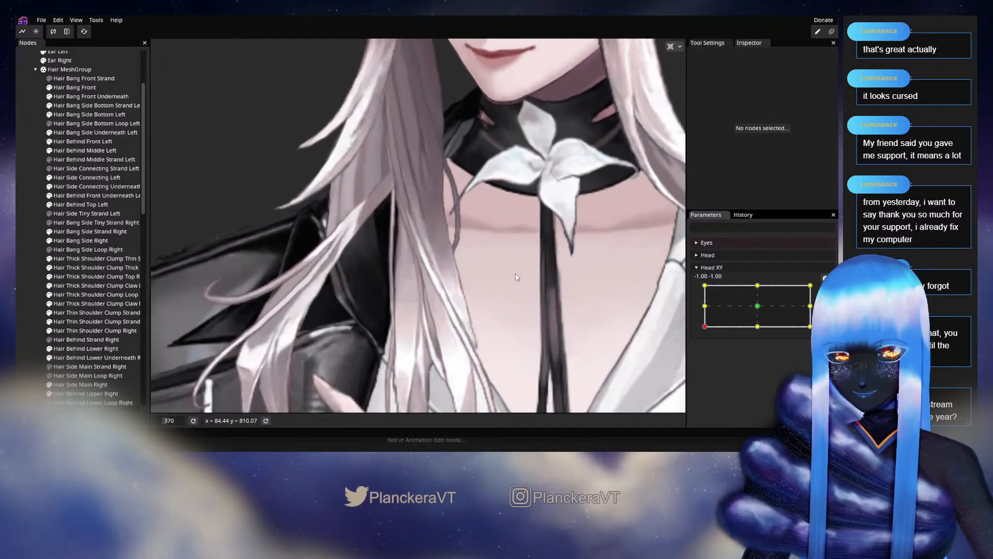
scroll(323, 315, "up", 3)
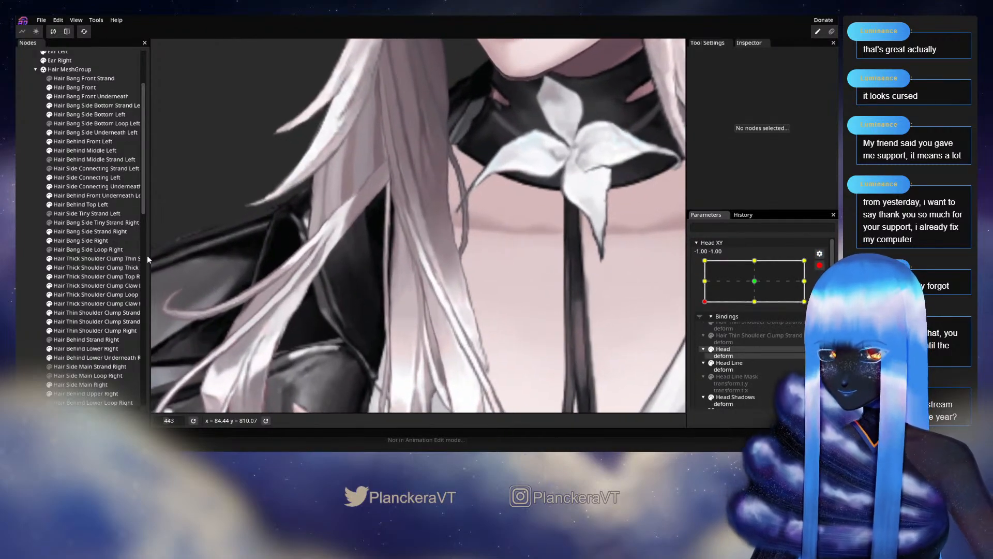
Step: Rearm Head XY at -1.00 -1.00 and fine-tune the middle vertices of the Hair Thick Shoulder Clump Thick Strand Right mesh
left_click(109, 268)
scroll(397, 287, "up", 1)
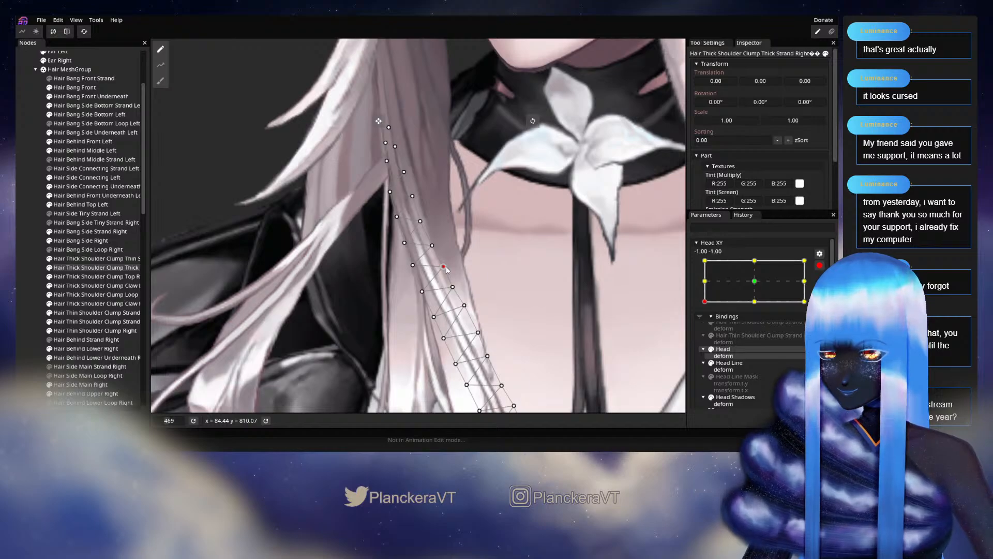
left_click(422, 293)
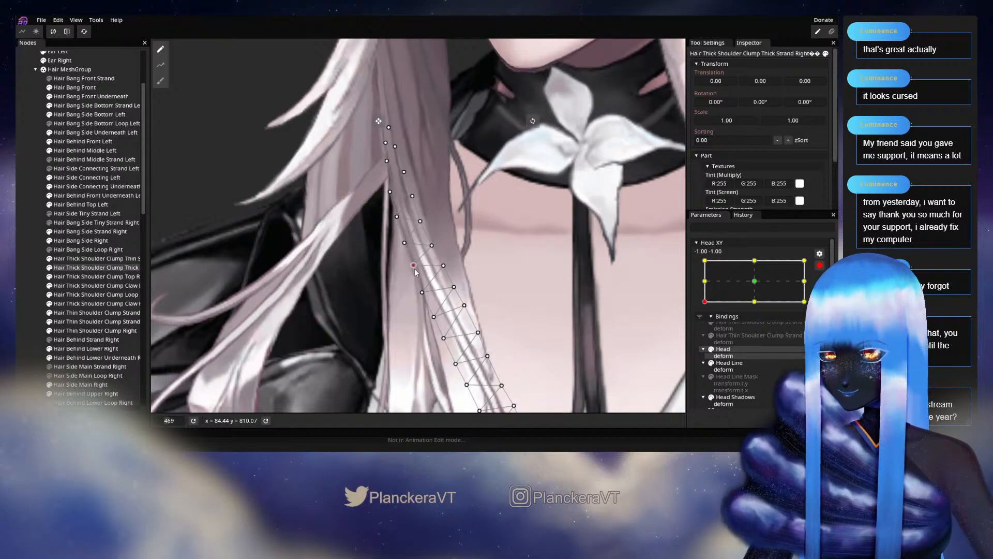
left_click(551, 305)
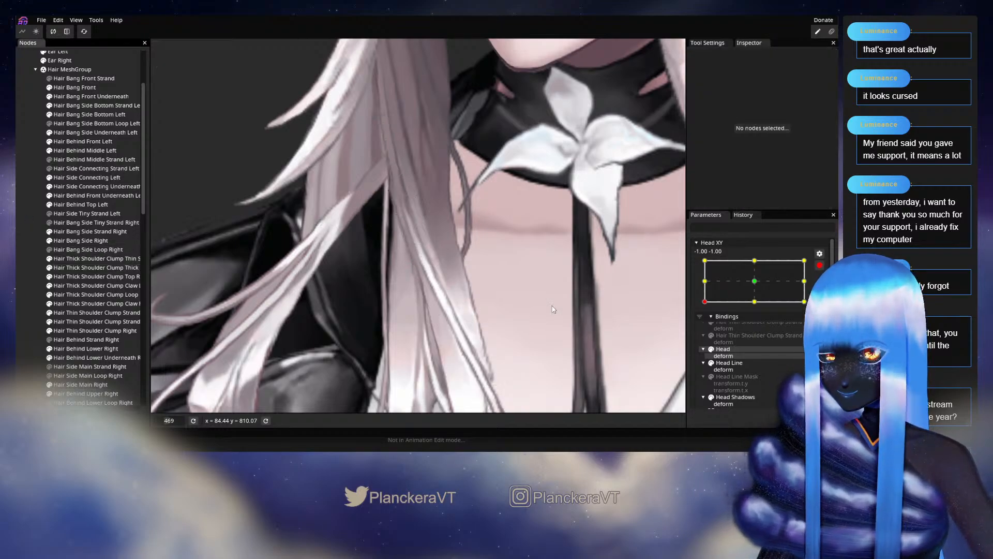
Step: Disarm Head XY to test the turn around -1.00 -1.00 again and examine the hair tips over the chest and raised hand
scroll(531, 313, "down", 2)
scroll(532, 313, "down", 5)
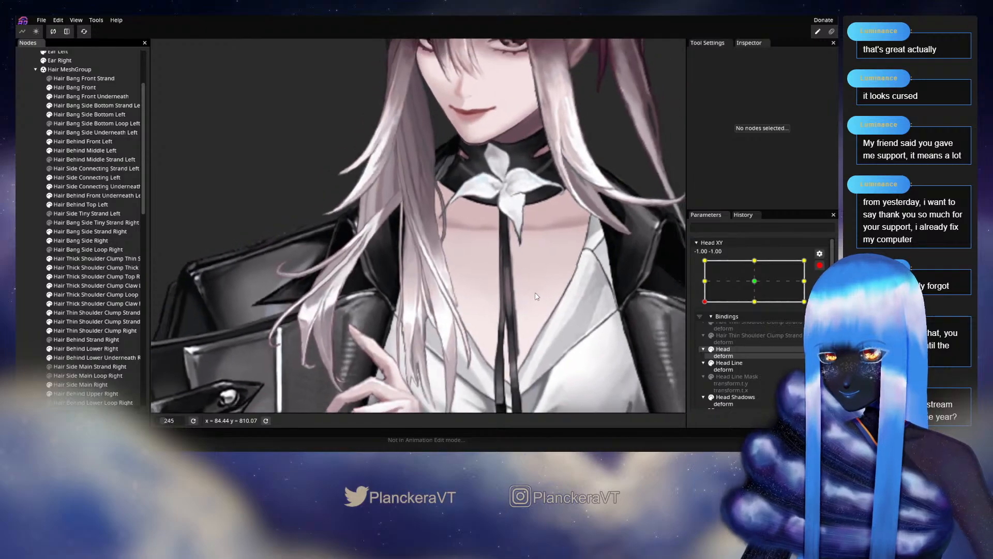
scroll(539, 295, "down", 3)
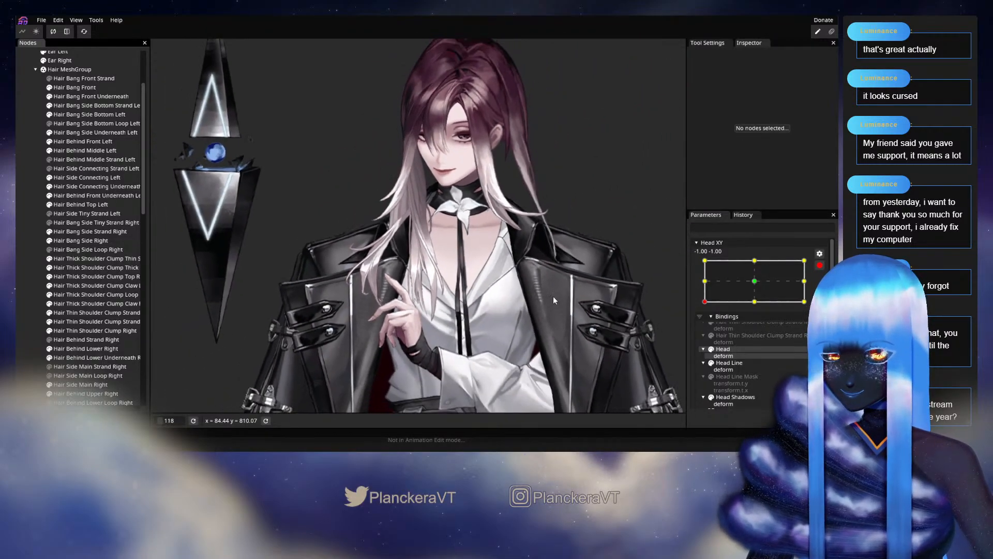
left_click(820, 265)
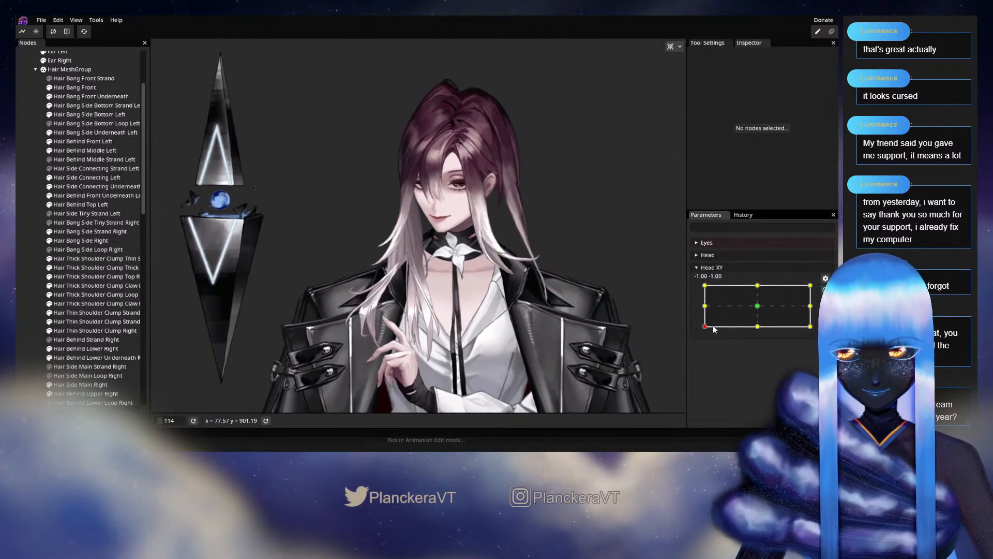
mouse_move(704, 333)
left_mouse_down()
mouse_move(704, 309)
mouse_move(702, 327)
left_mouse_up()
scroll(521, 259, "up", 5)
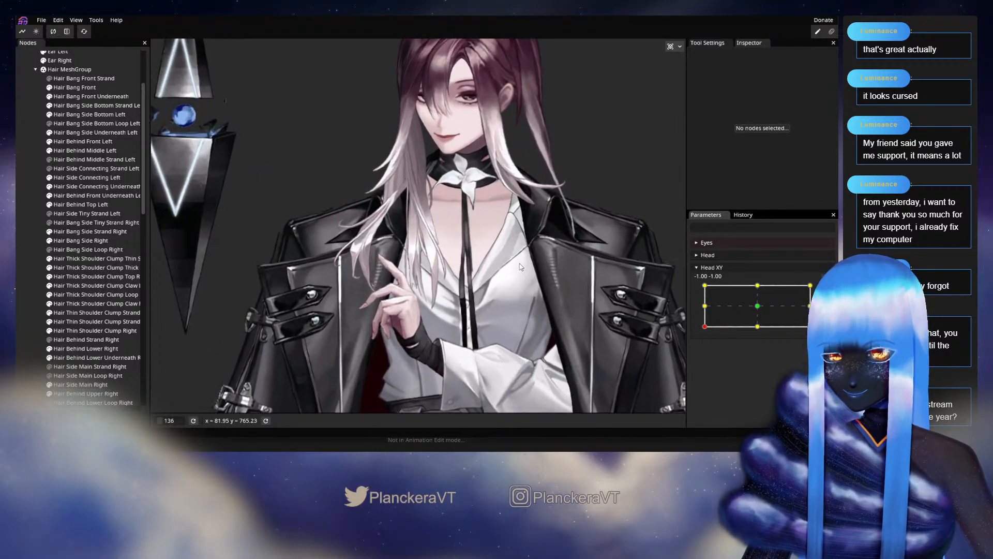
scroll(521, 258, "up", 7)
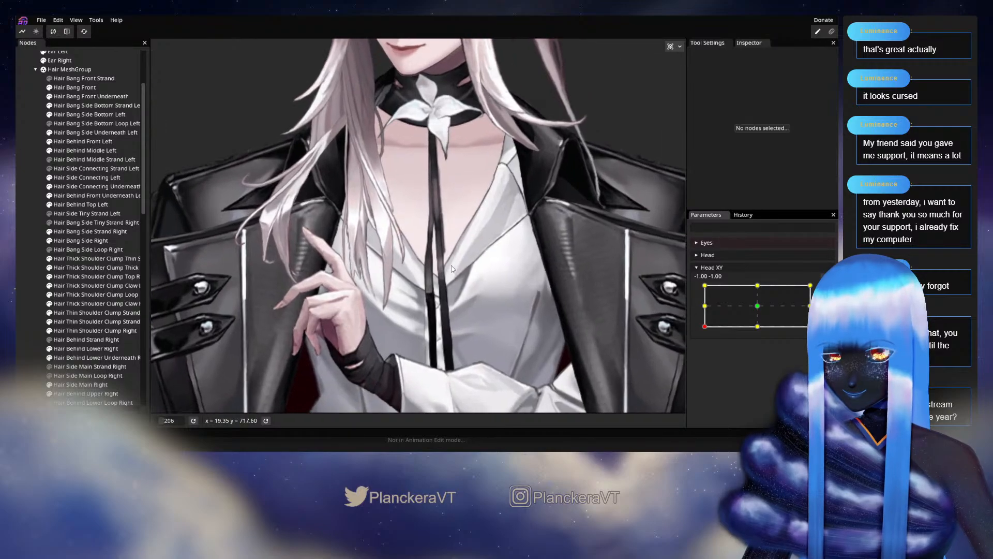
scroll(463, 270, "up", 4)
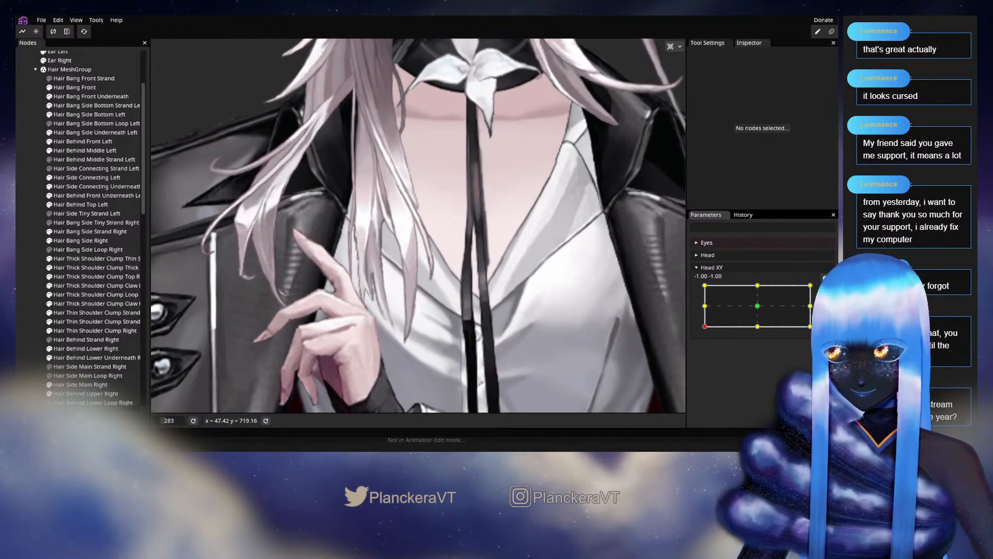
scroll(410, 317, "up", 2)
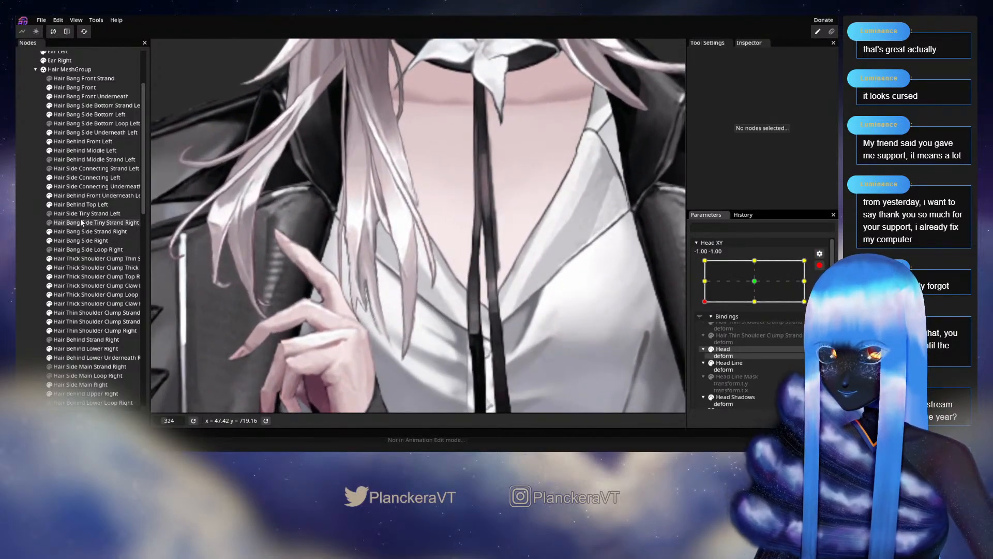
Step: Adjust the tip of the Hair Thick Shoulder Clump Thick Strand Right mesh over the chest, then deselect it
left_click(77, 269)
scroll(176, 176, "up", 1)
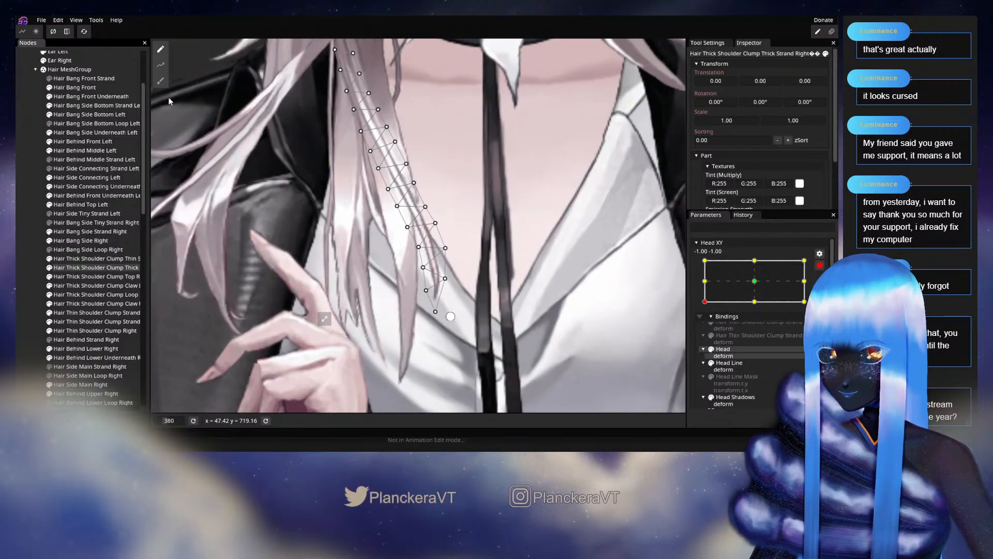
left_click(161, 82)
left_click_drag(433, 283, 436, 314)
left_click(27, 234)
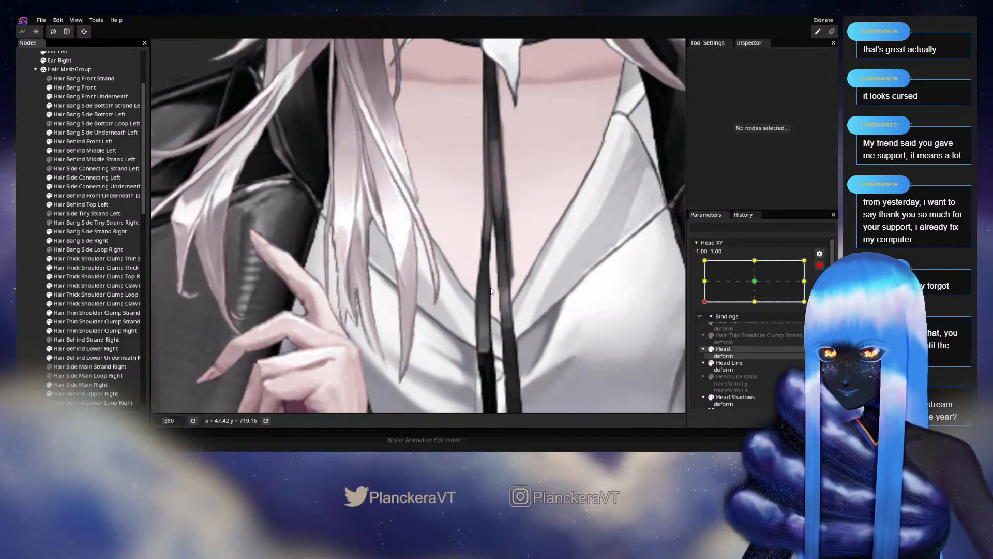
Step: Disarm Head XY to test the turn around -1.00 -1.00 and examine the hair beside the face and collar
scroll(447, 269, "down", 3)
scroll(449, 269, "down", 4)
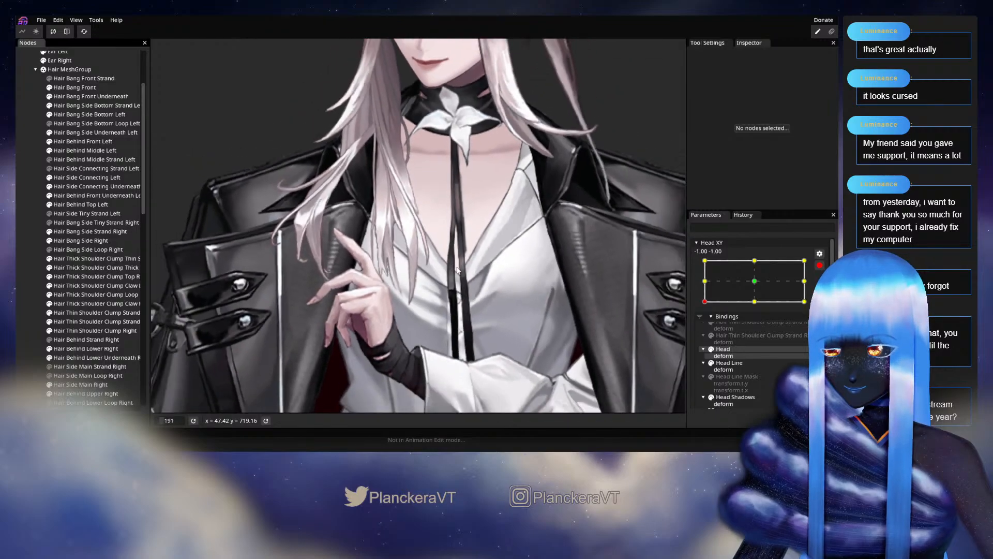
left_click_drag(475, 250, 510, 317)
left_click(819, 265)
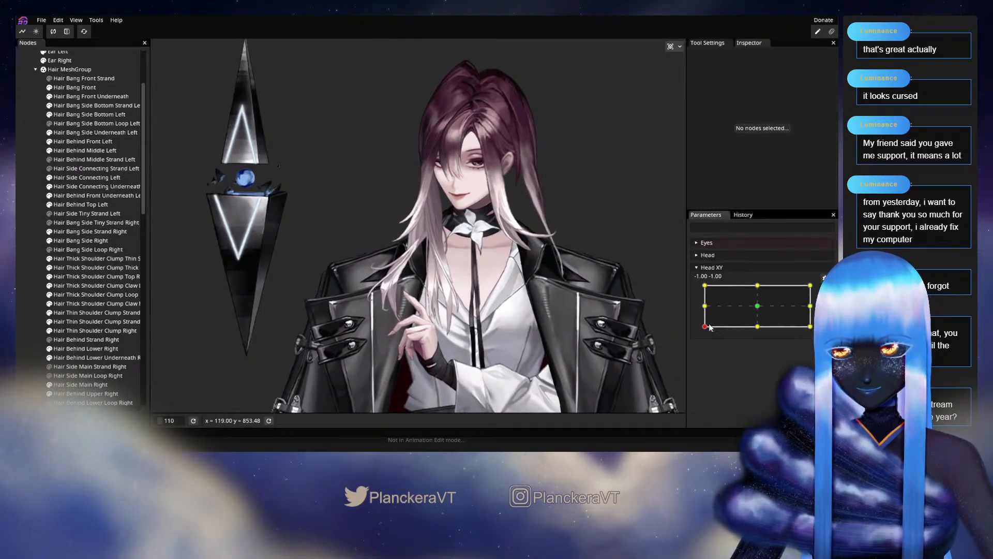
mouse_move(709, 327)
left_mouse_down()
mouse_move(705, 308)
mouse_move(698, 330)
mouse_move(741, 333)
mouse_move(709, 326)
mouse_move(708, 306)
mouse_move(707, 334)
mouse_move(733, 318)
mouse_move(697, 321)
mouse_move(698, 331)
left_mouse_up()
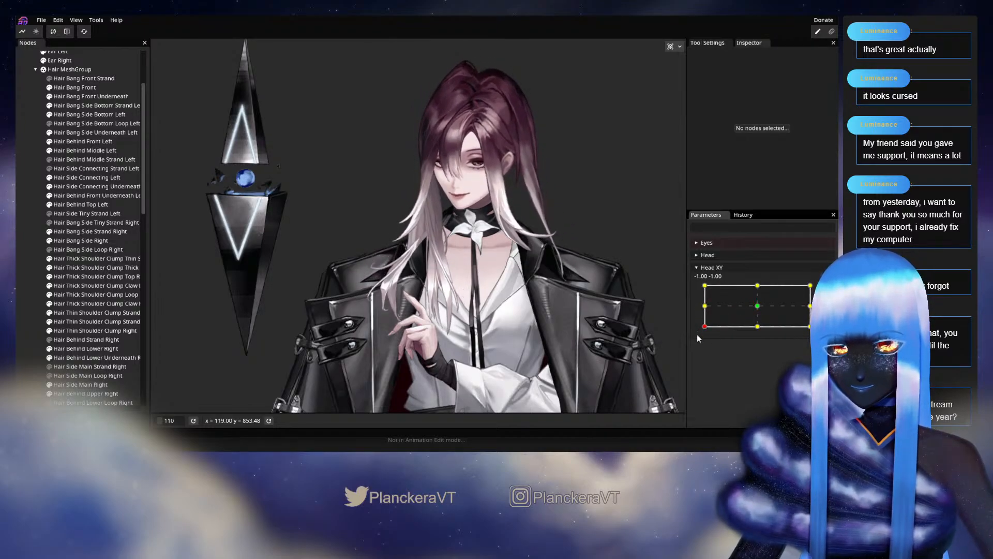
scroll(429, 254, "up", 2)
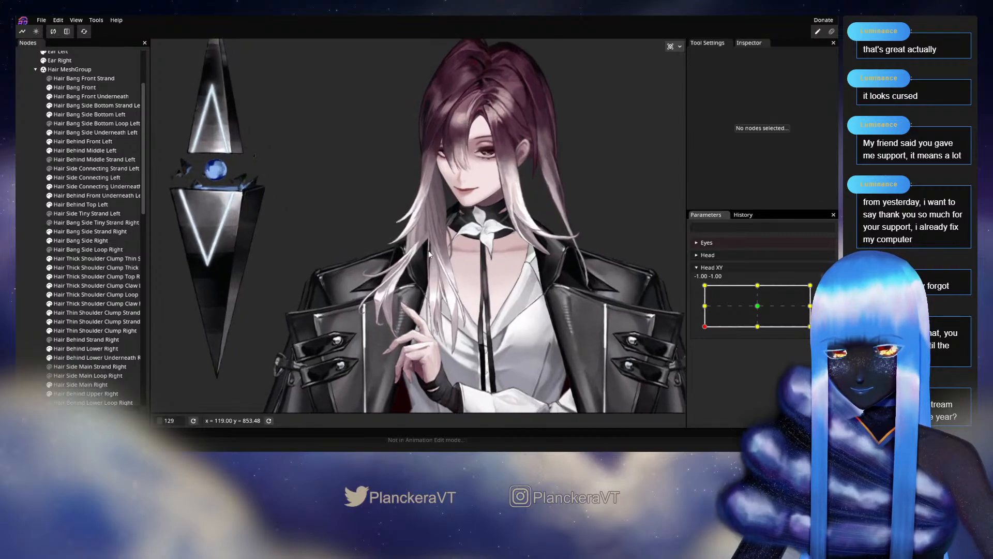
scroll(435, 249, "up", 4)
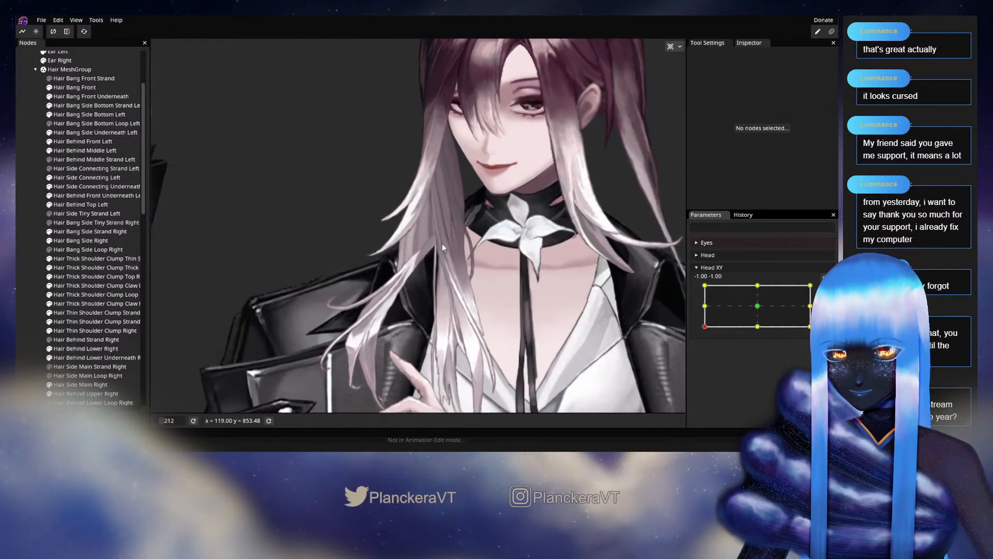
scroll(442, 248, "up", 4)
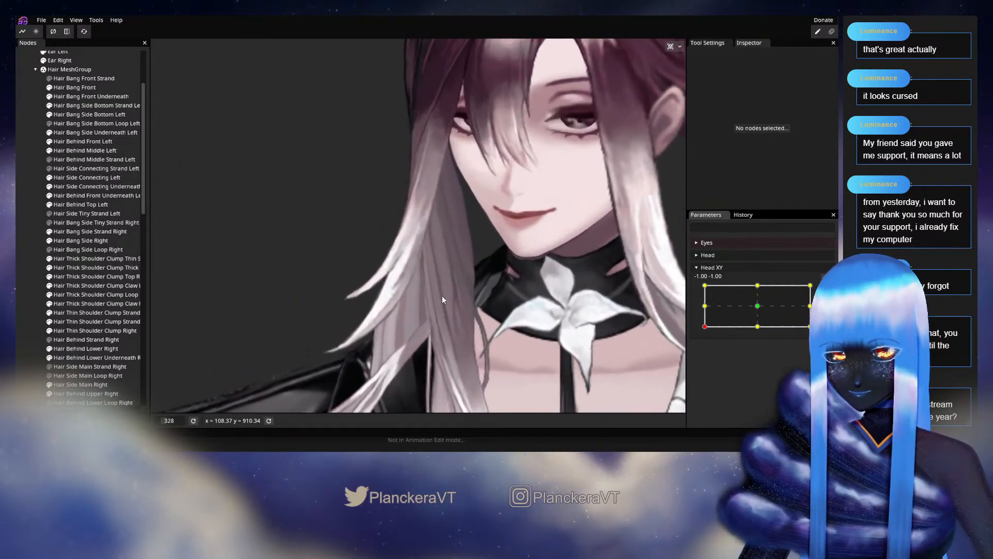
scroll(442, 299, "up", 2)
Step: Rearm Head XY at -1.00 -1.00 and nudge the inner lower vertices of the Hair Side Main Right mesh above the shoulder
left_click(825, 290)
scroll(461, 338, "up", 2)
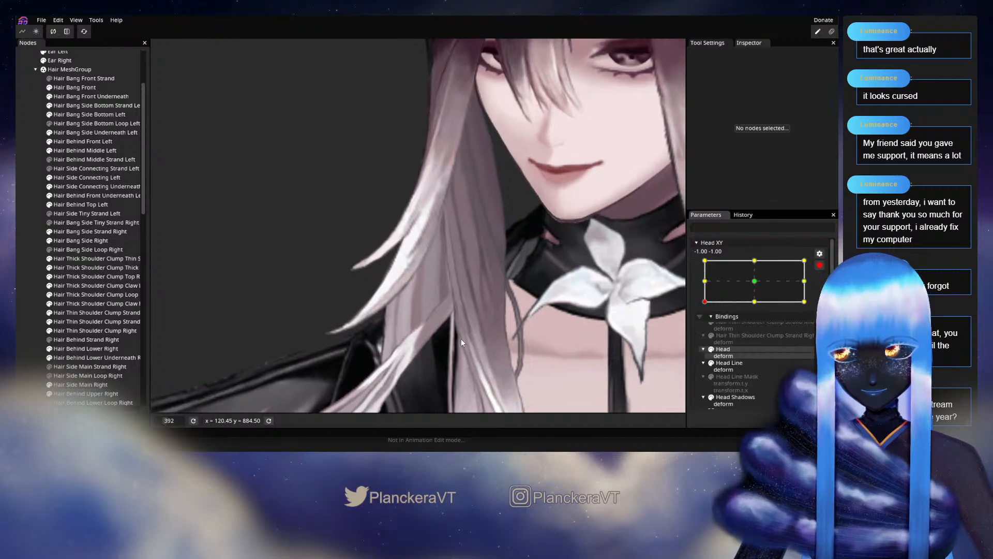
left_click_drag(455, 311, 436, 283)
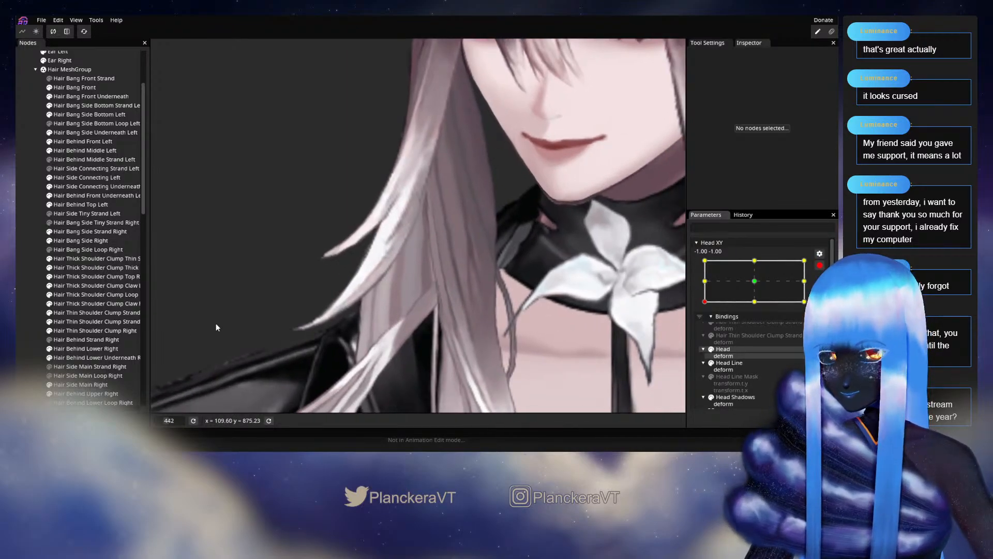
left_click(85, 384)
scroll(437, 300, "up", 2)
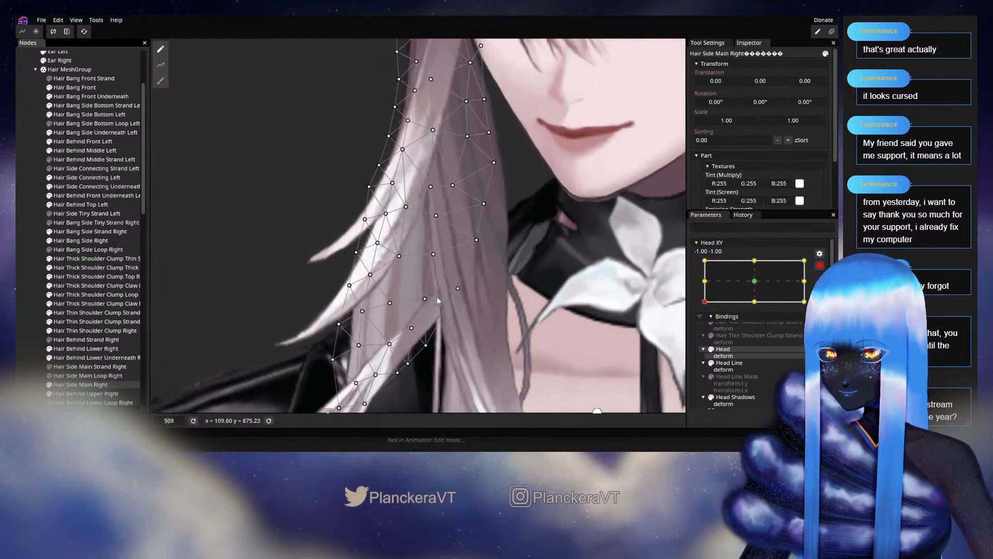
left_click(434, 254)
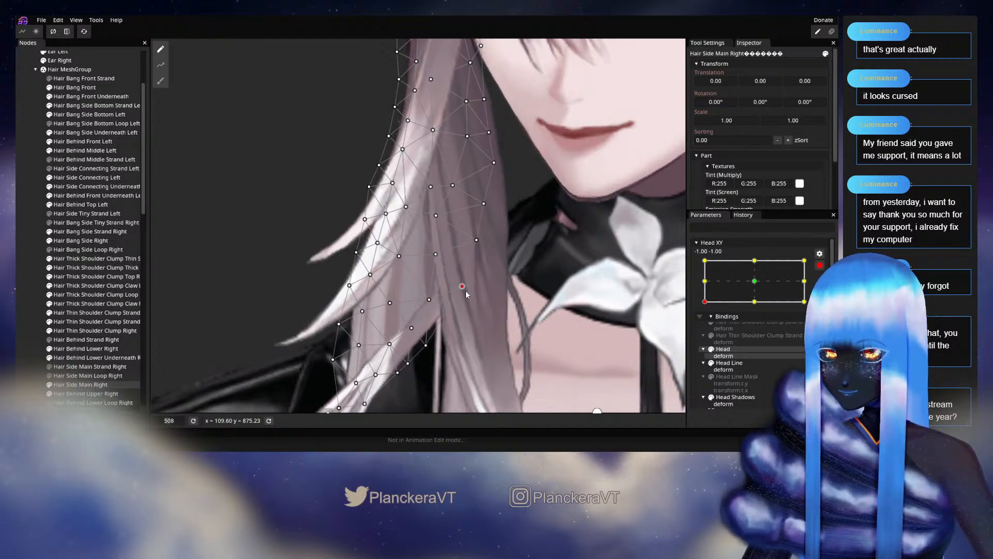
left_click(432, 300)
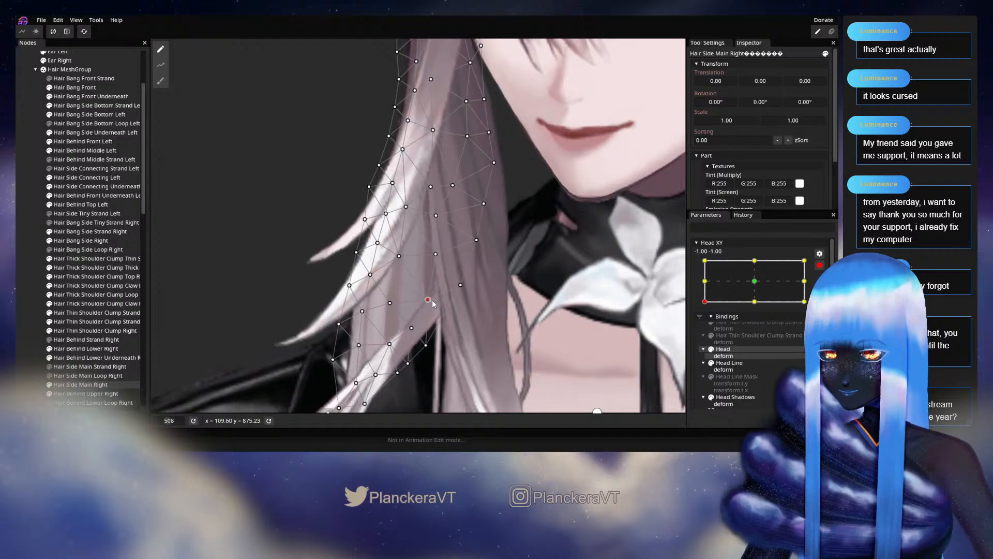
left_click_drag(432, 300, 391, 272)
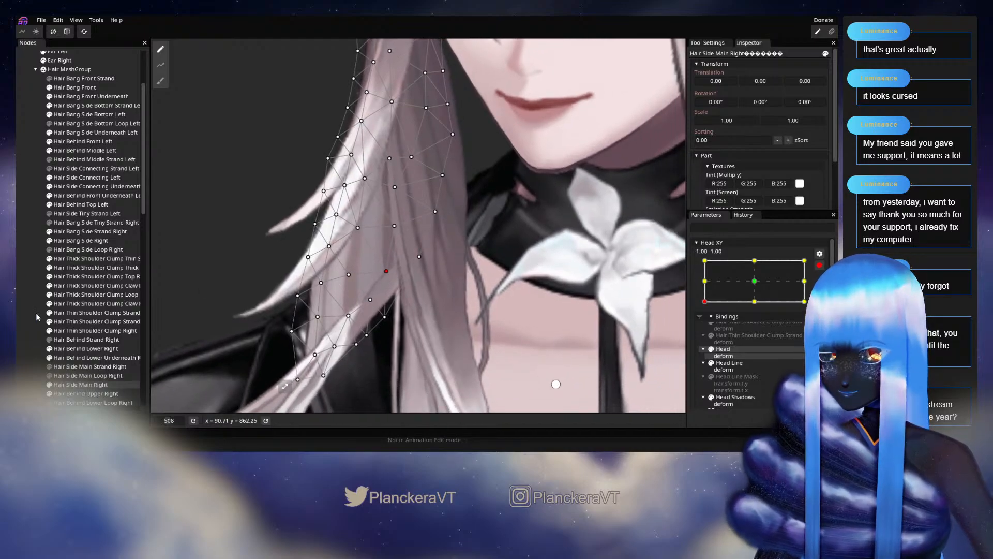
left_click(88, 277)
scroll(386, 294, "up", 3)
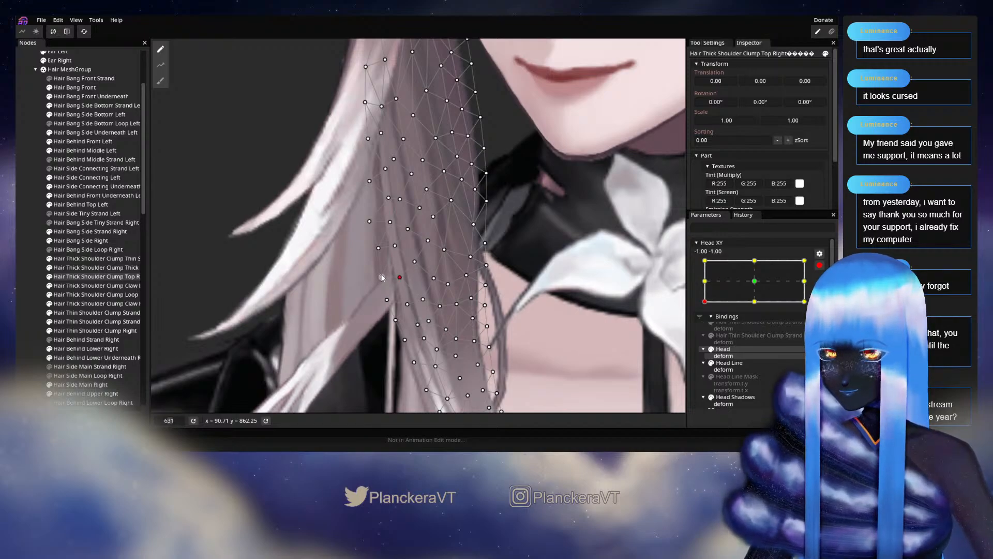
left_click(29, 269)
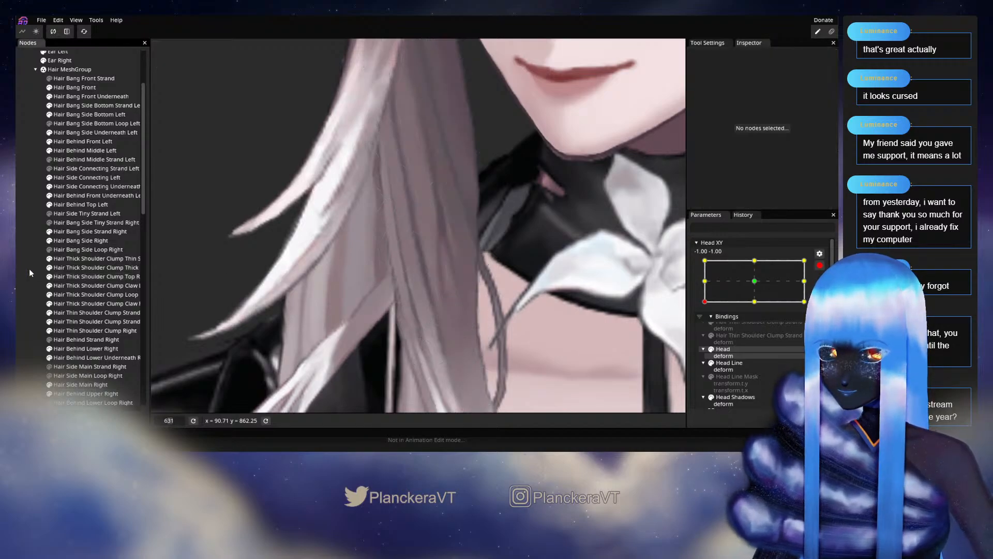
Step: Reshape the upper end of the Hair Thin Shoulder Clump Right mesh by moving its vertices, then deselect it
left_click(50, 332)
scroll(399, 290, "up", 3)
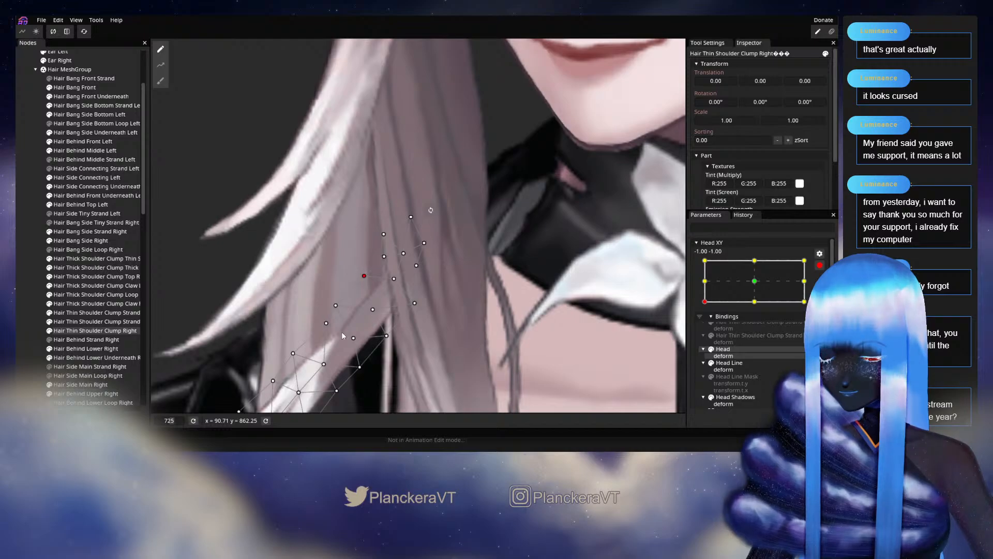
left_click_drag(335, 310, 351, 277)
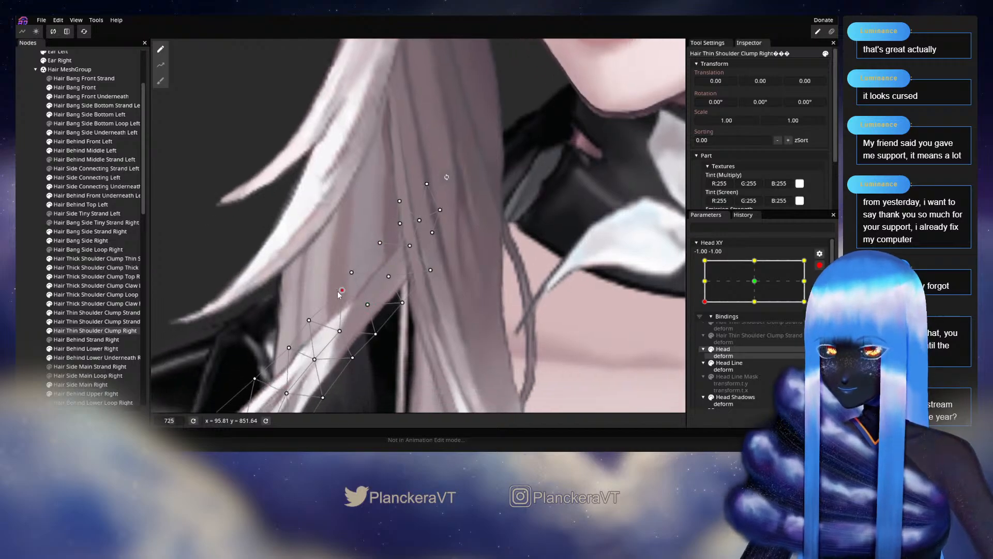
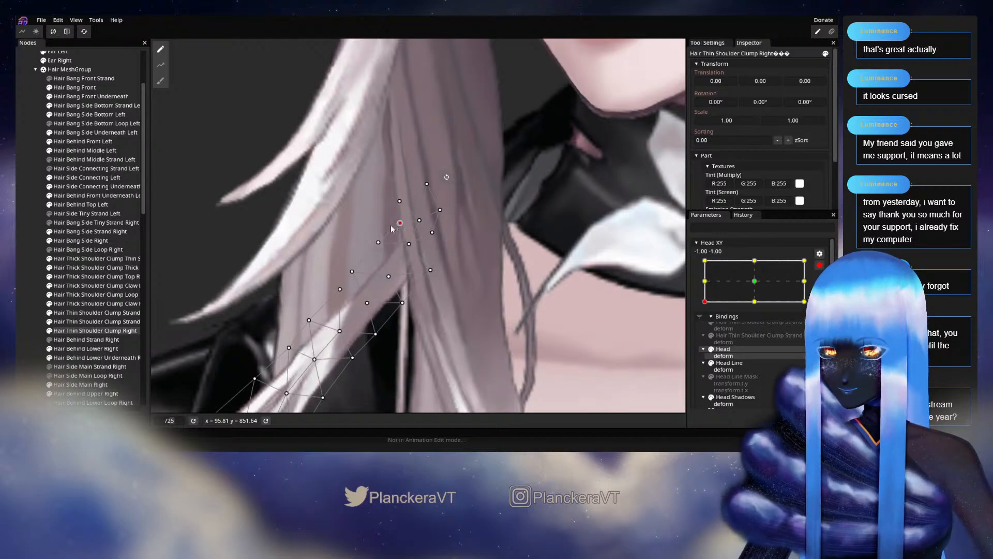
scroll(168, 297, "down", 2)
left_click(20, 276)
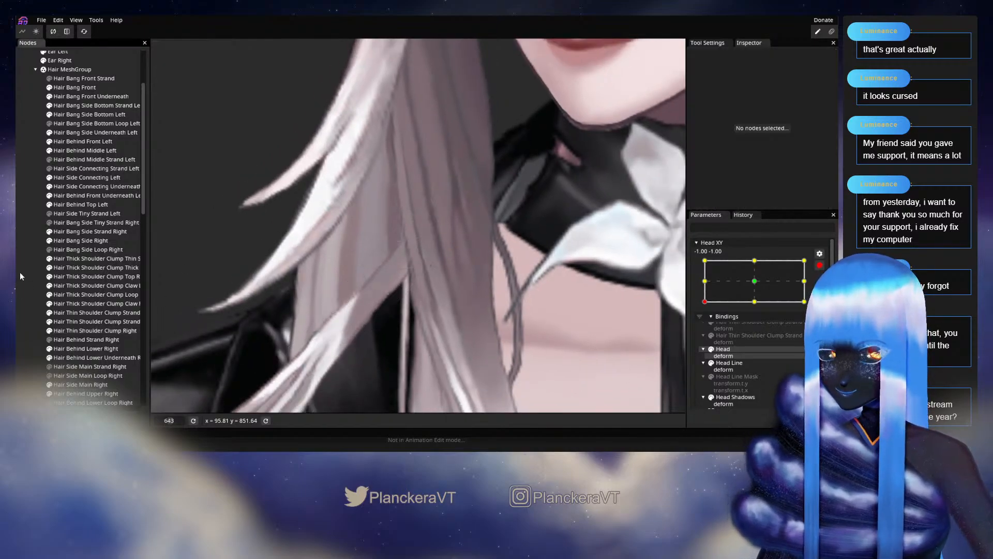
Step: Disarm Head XY and sweep it up and down from -1.00 -1.00 to examine how the shoulder hair follows the turn
scroll(396, 262, "down", 5)
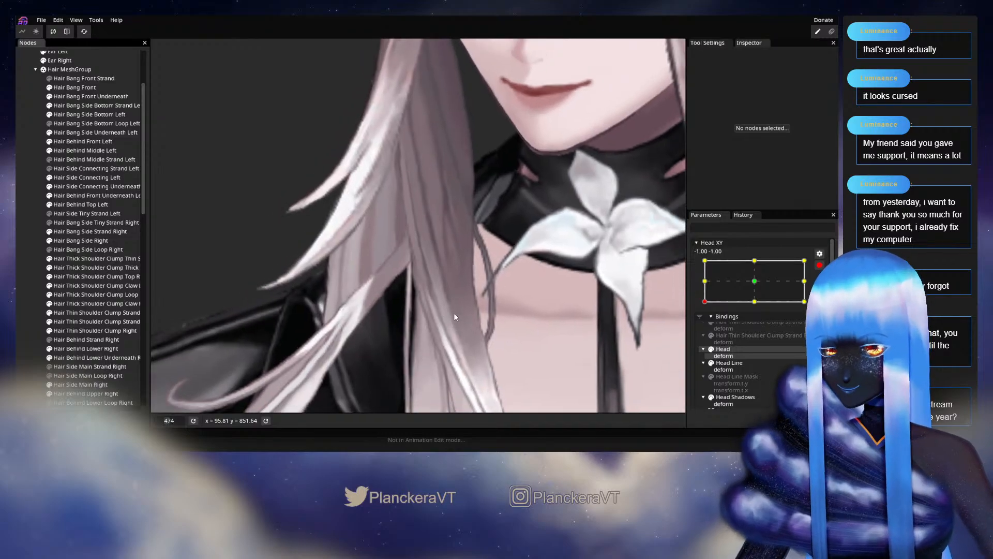
scroll(455, 317, "down", 5)
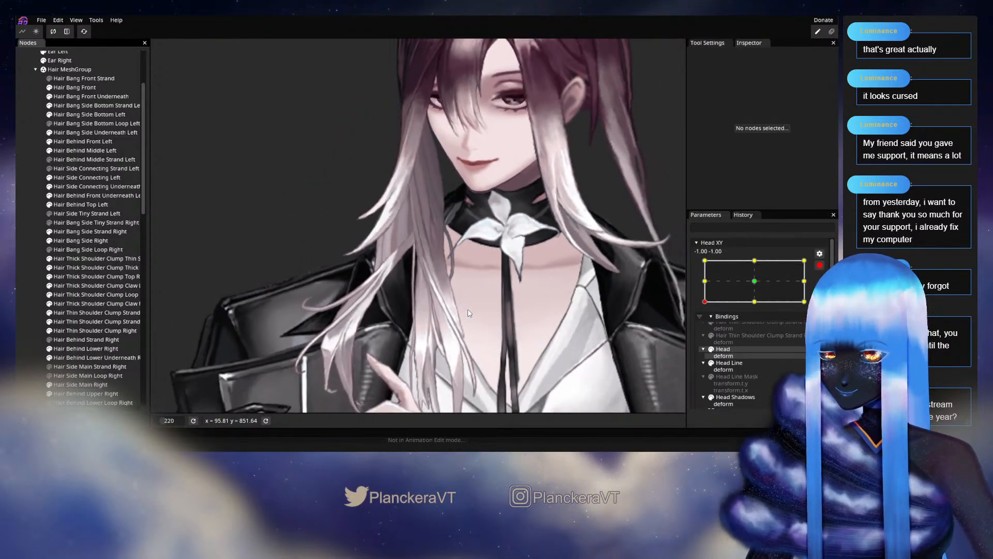
scroll(466, 313, "down", 3)
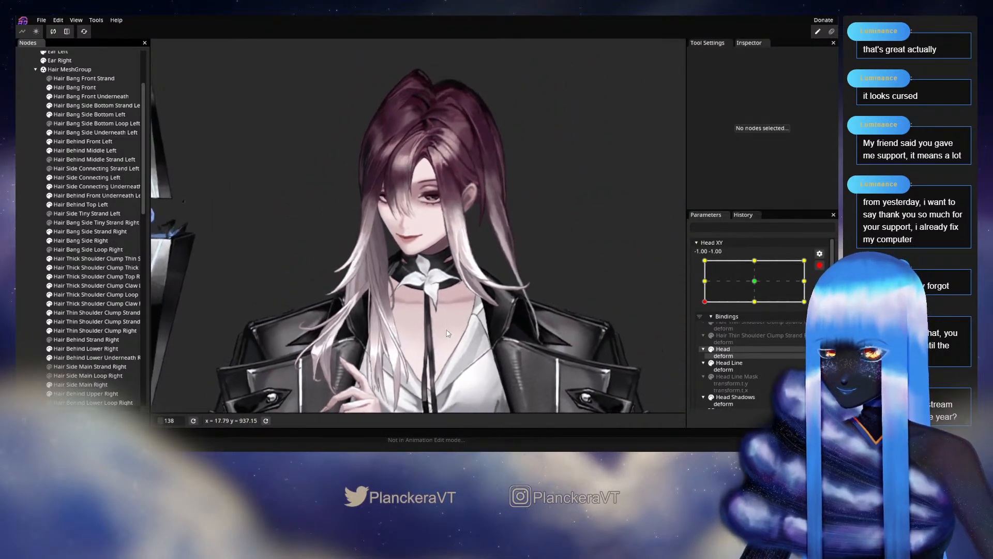
scroll(470, 295, "down", 1)
scroll(431, 276, "down", 1)
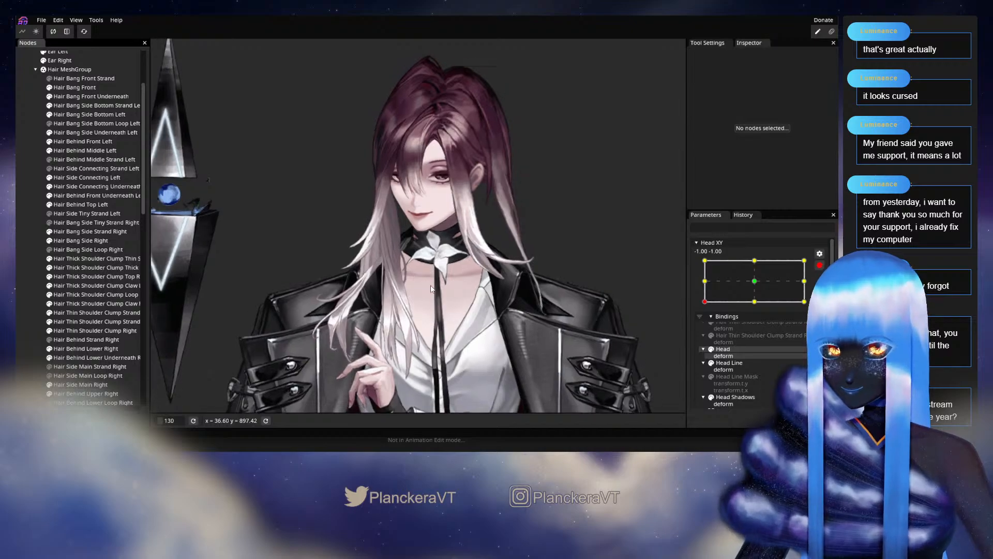
scroll(757, 305, "up", 1)
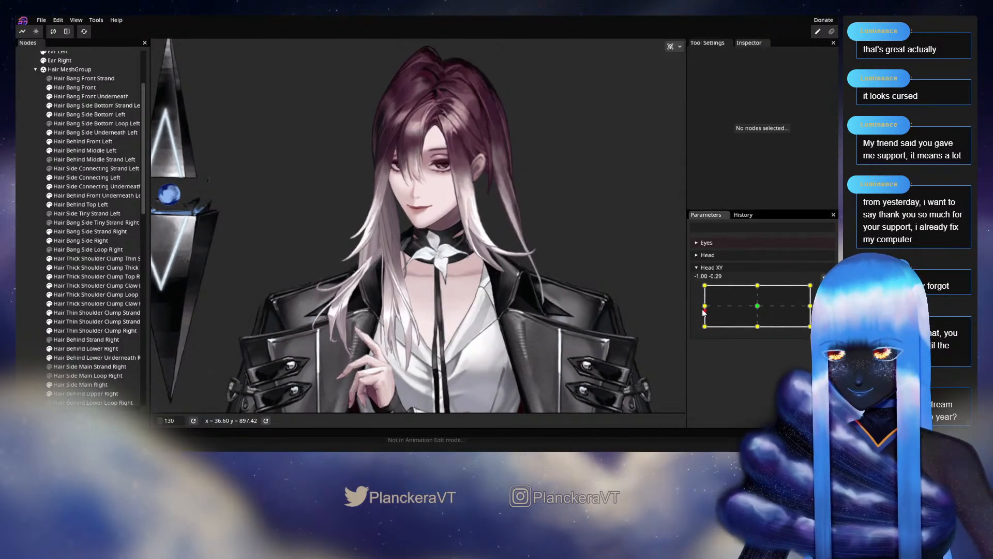
left_click_drag(702, 332, 751, 310)
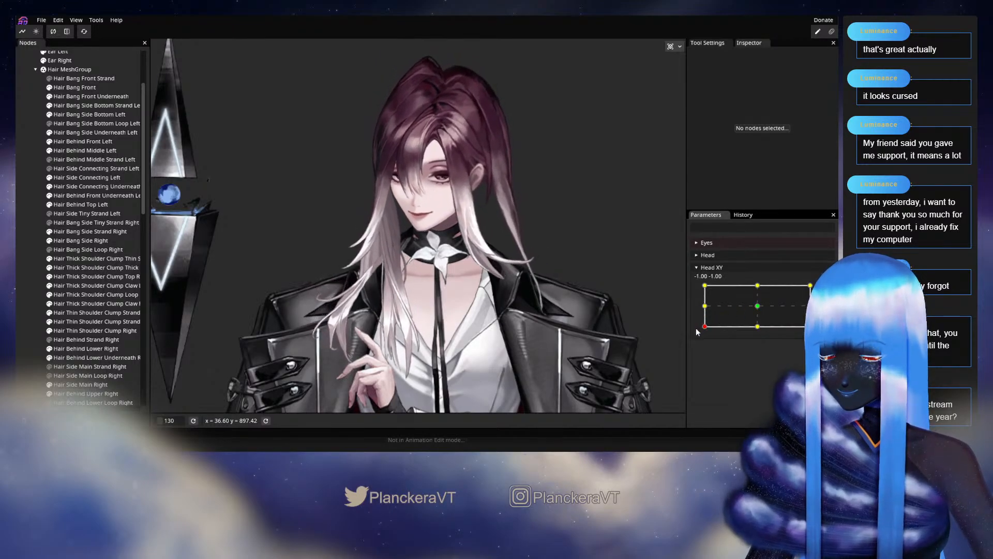
mouse_move(697, 332)
left_mouse_down()
mouse_move(712, 328)
mouse_move(698, 330)
left_mouse_up()
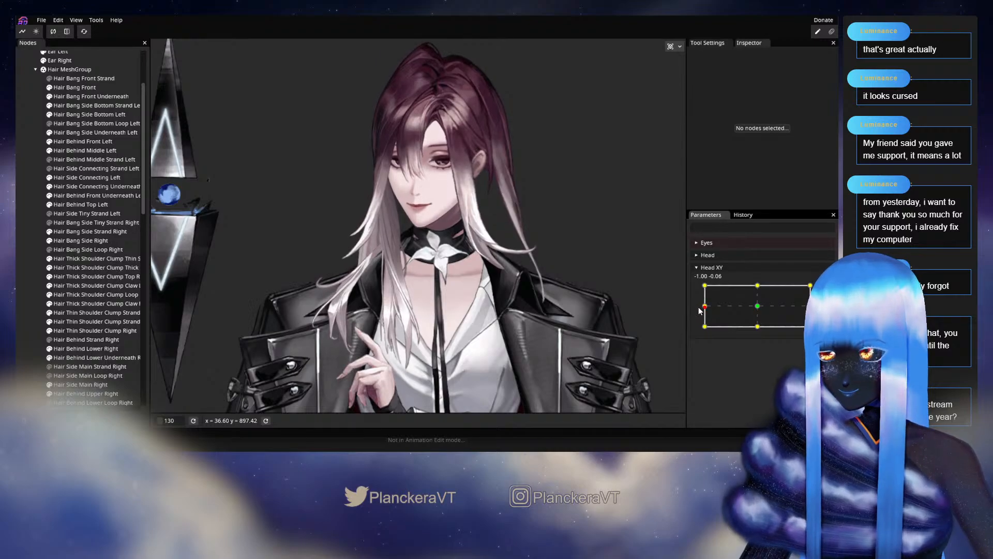
mouse_move(707, 333)
left_mouse_down()
mouse_move(766, 329)
mouse_move(700, 331)
mouse_move(749, 336)
mouse_move(727, 340)
mouse_move(706, 328)
mouse_move(762, 335)
mouse_move(695, 335)
left_mouse_up()
scroll(393, 300, "up", 1)
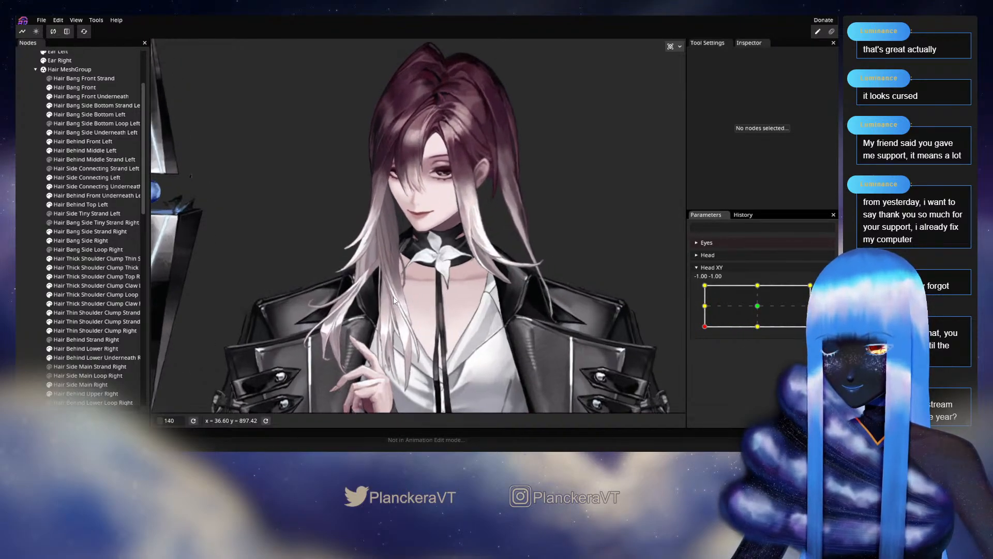
scroll(398, 297, "up", 5)
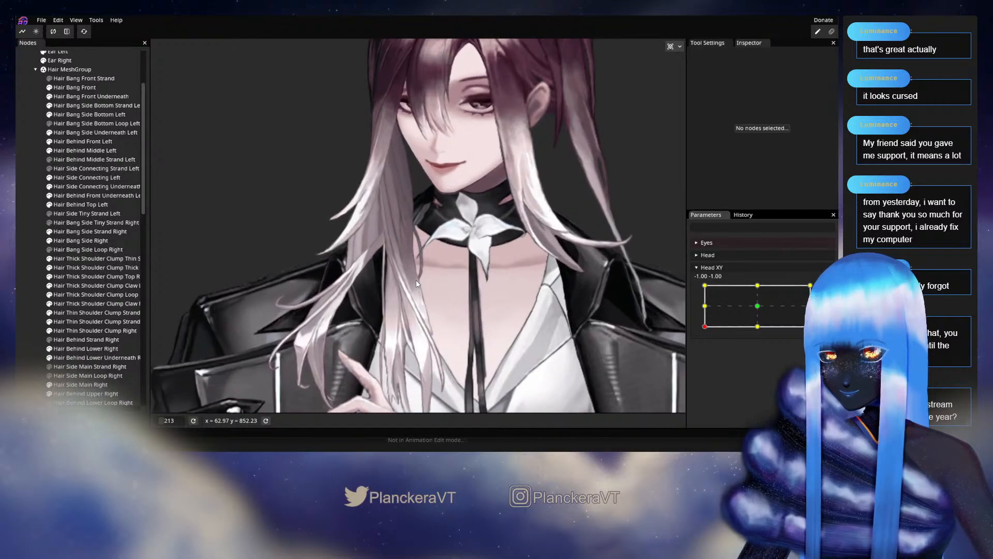
scroll(418, 268, "up", 2)
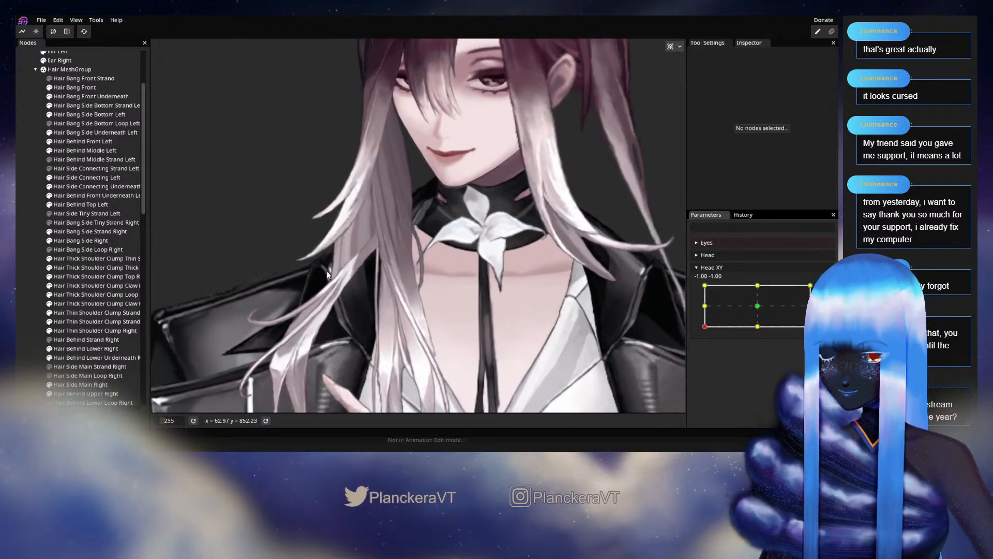
Step: Arm Head XY at -1.00 -1.00 and adjust the Hair Thick Shoulder Clump Loop Right mesh beside the collar with the circle brush, then deselect it
left_click(77, 278)
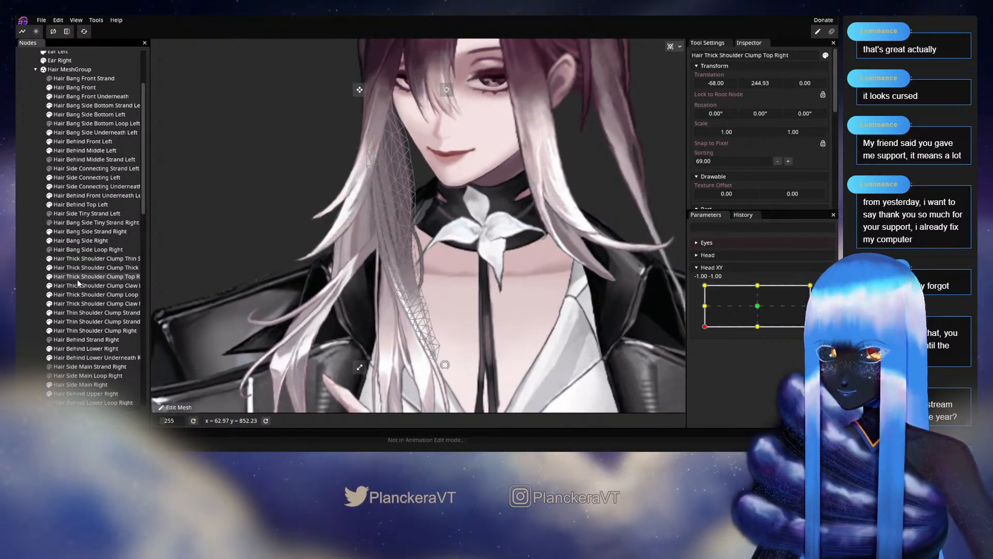
left_click(77, 281)
left_click(84, 260)
left_click(85, 268)
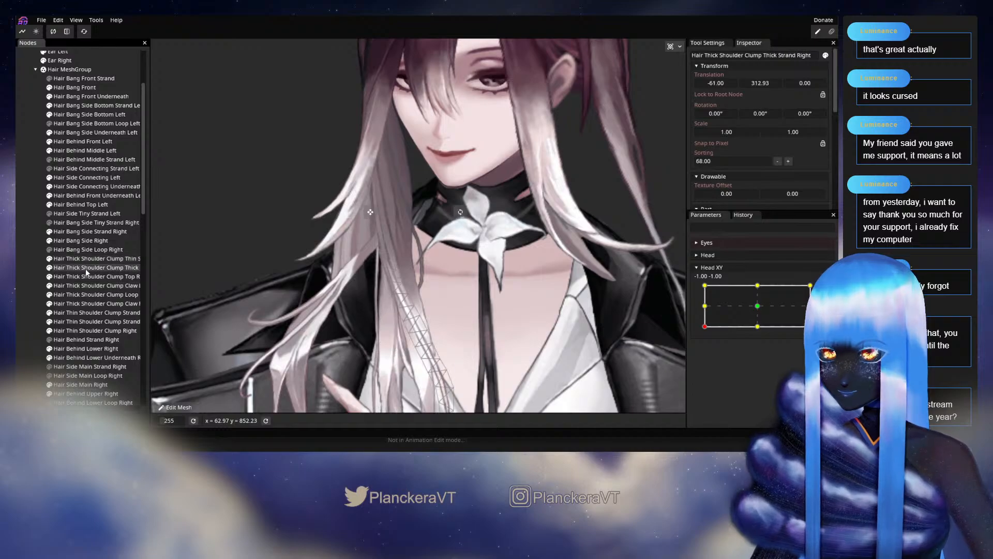
left_click(86, 295)
scroll(660, 306, "up", 2)
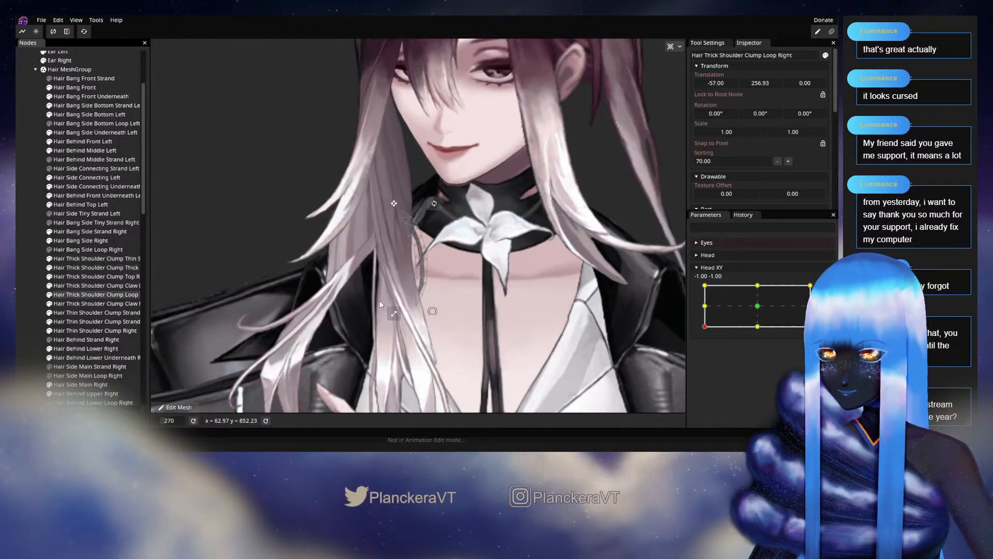
mouse_move(707, 327)
left_mouse_down()
mouse_move(704, 316)
mouse_move(703, 327)
left_mouse_up()
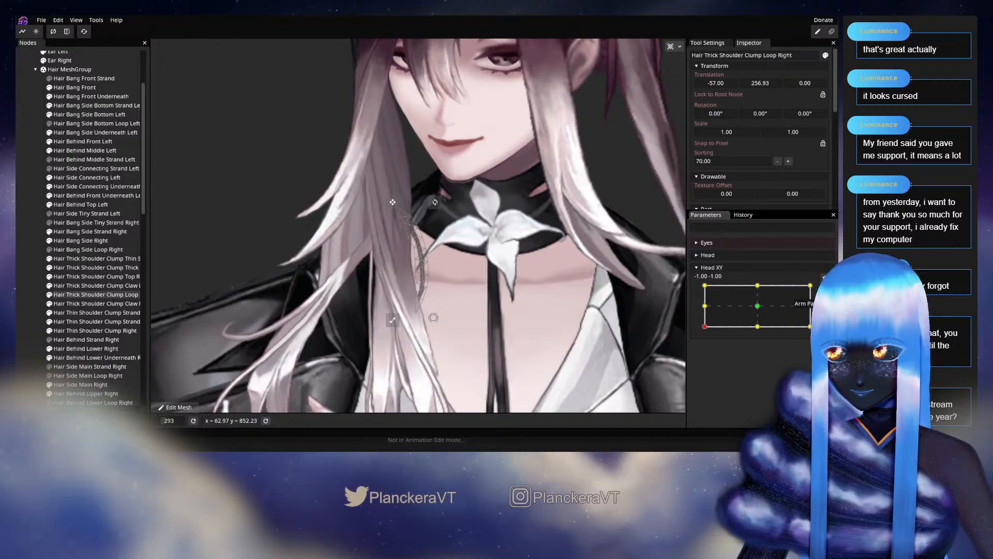
left_click(825, 290)
scroll(456, 330, "up", 2)
left_click_drag(455, 331, 461, 300)
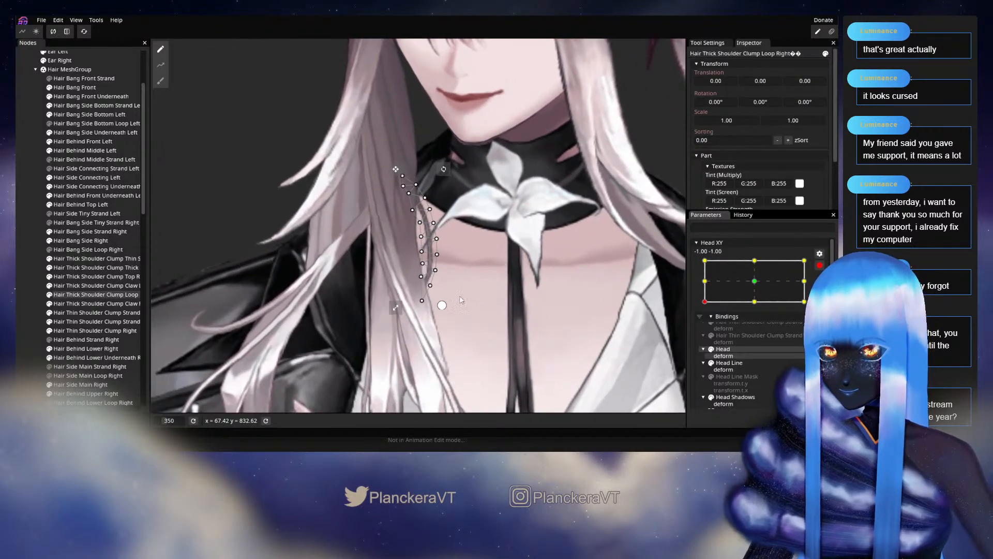
left_click(160, 81)
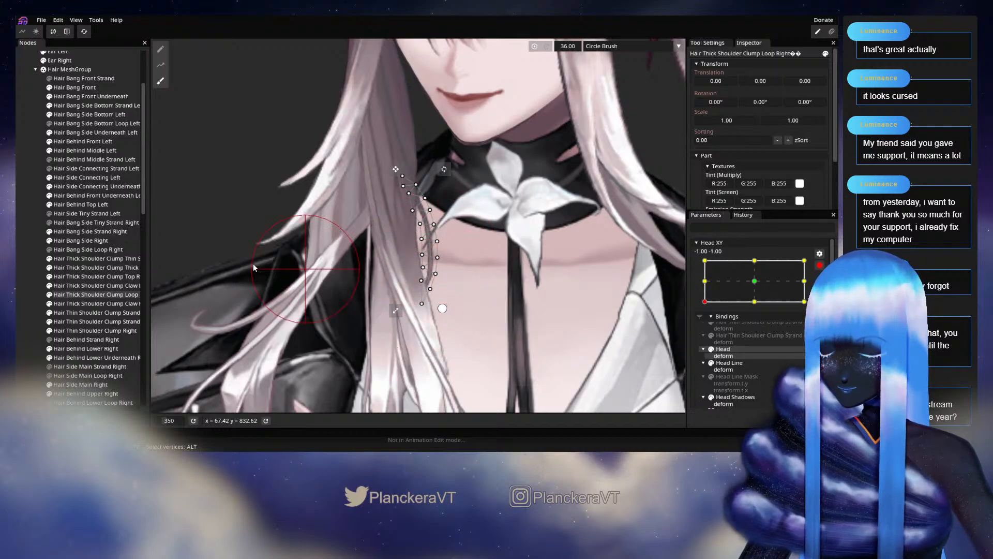
left_click(32, 243)
Step: Disarm Head XY and test the turn around -1.00 -1.00 to examine the loop strand beside the collar
scroll(462, 305, "down", 7)
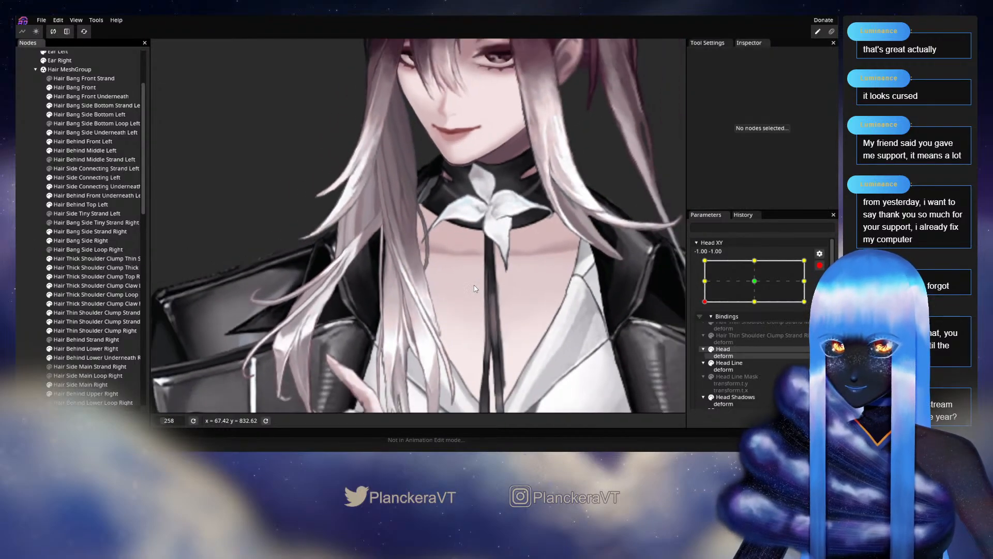
scroll(479, 284, "down", 6)
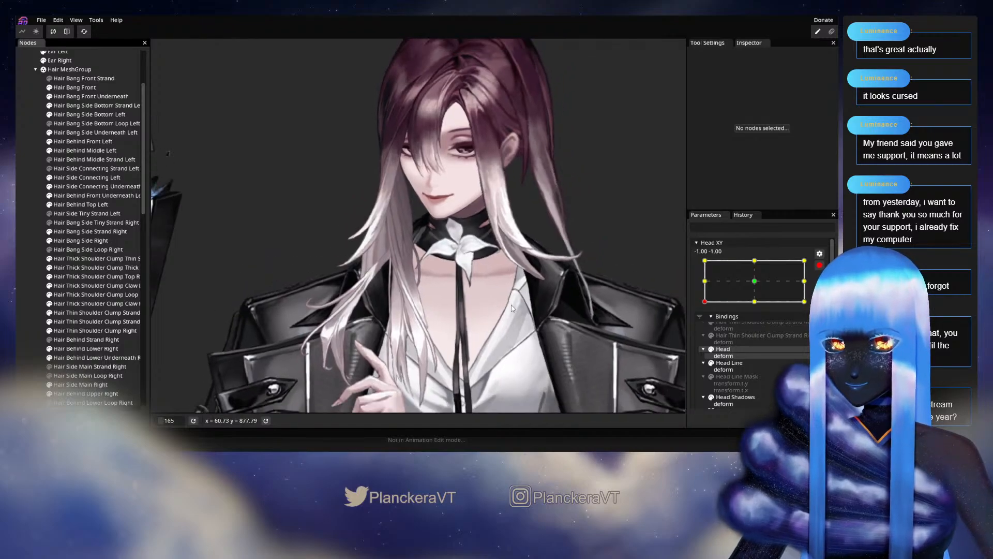
left_click(819, 265)
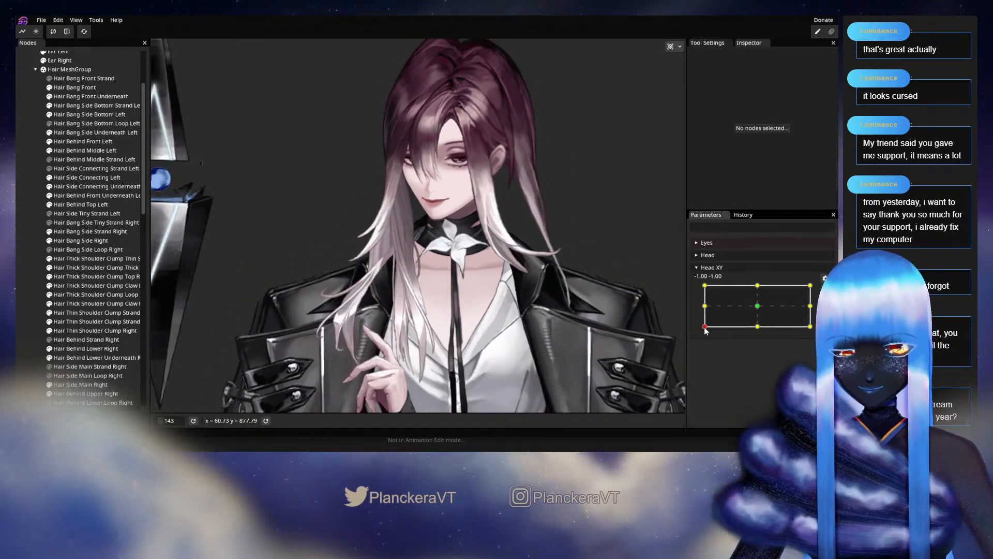
mouse_move(705, 326)
left_mouse_down()
mouse_move(703, 317)
mouse_move(698, 336)
mouse_move(761, 330)
mouse_move(700, 331)
left_mouse_up()
scroll(552, 309, "up", 5)
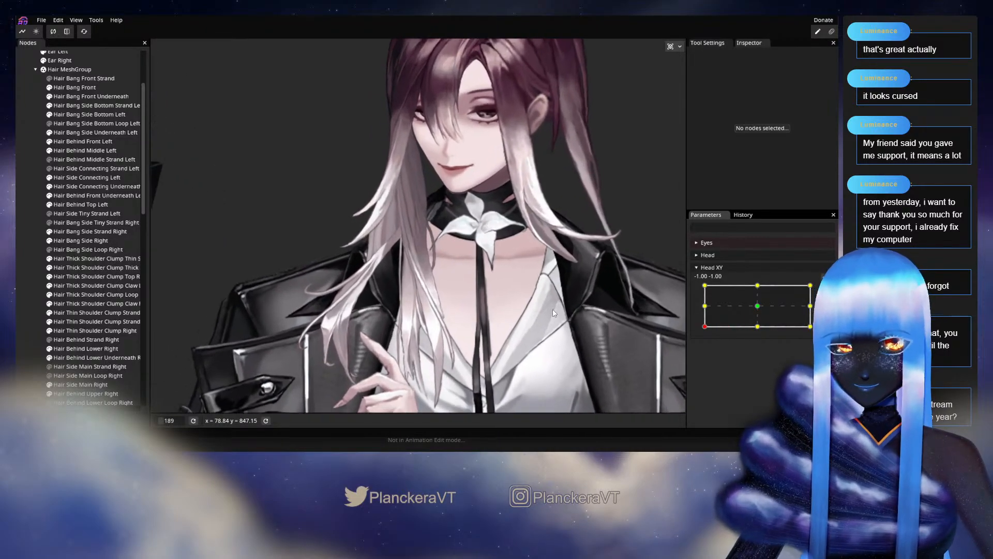
Step: Rearm Head XY at -1.00 -1.00 and refine the Hair Thick Shoulder Clump Loop Right mesh again with the circle brush, then deselect it
left_click(825, 289)
scroll(518, 300, "up", 2)
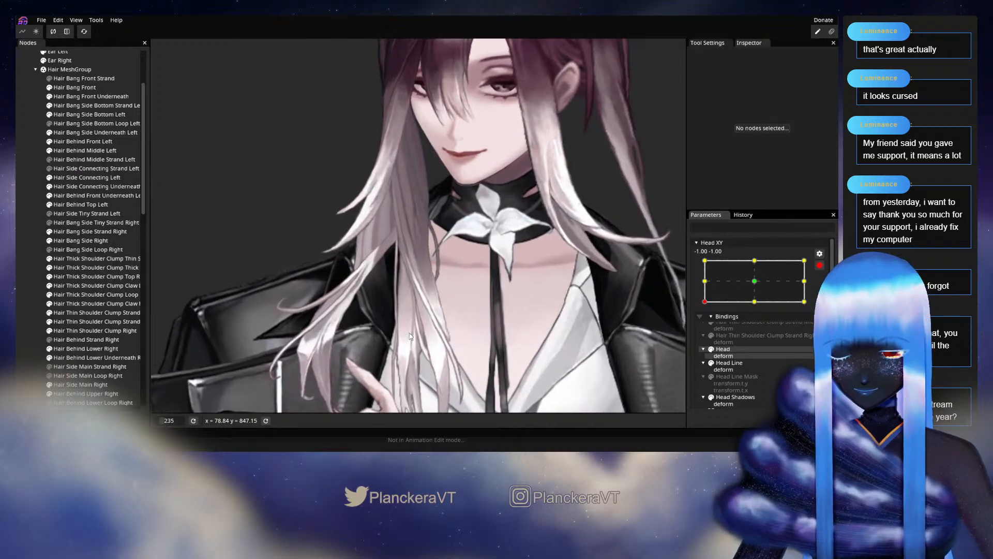
left_click(115, 296)
scroll(296, 306, "up", 1)
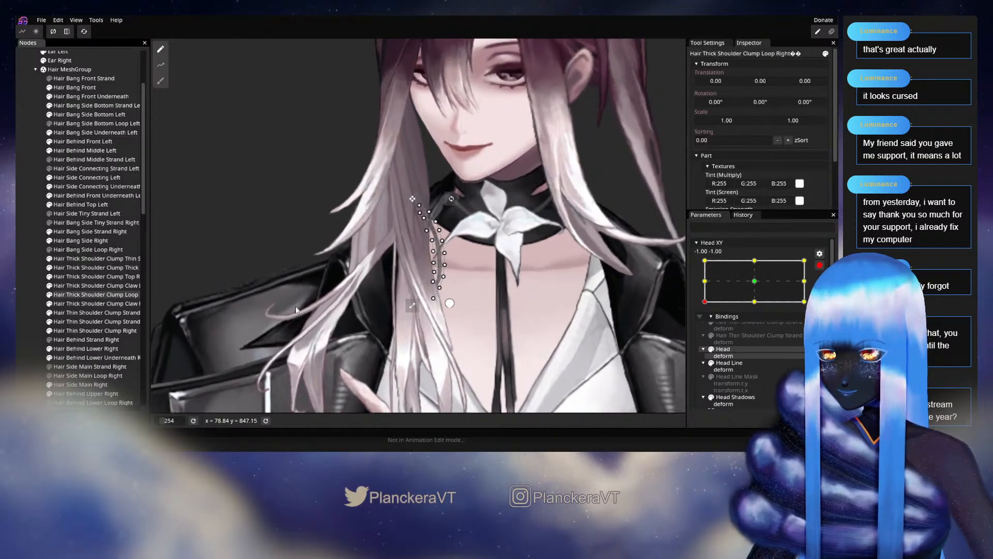
left_click(162, 84)
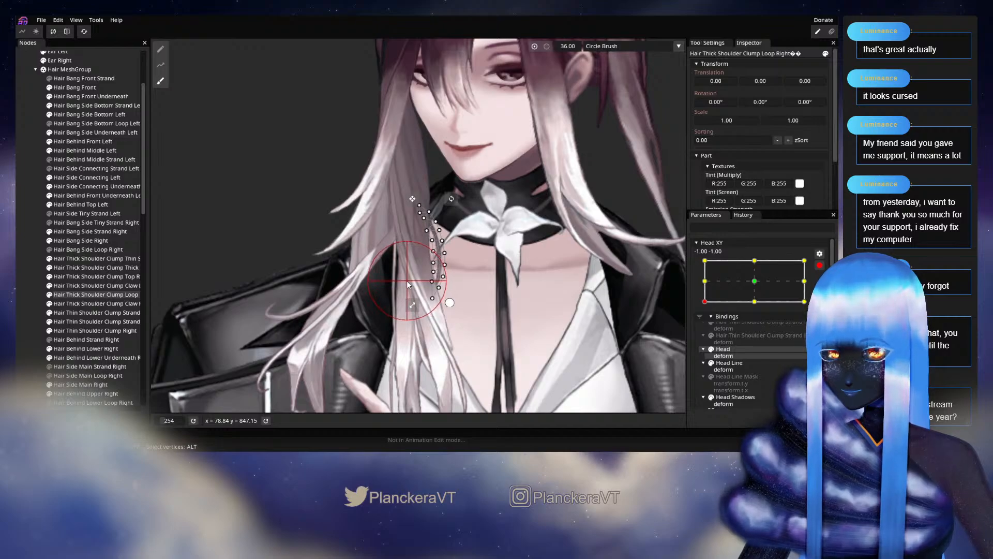
left_click(33, 265)
Step: Disarm Head XY and sweep the lowered head between the corner at -1.00 -1.00 and the centre to examine how the hair follows
scroll(501, 301, "down", 5)
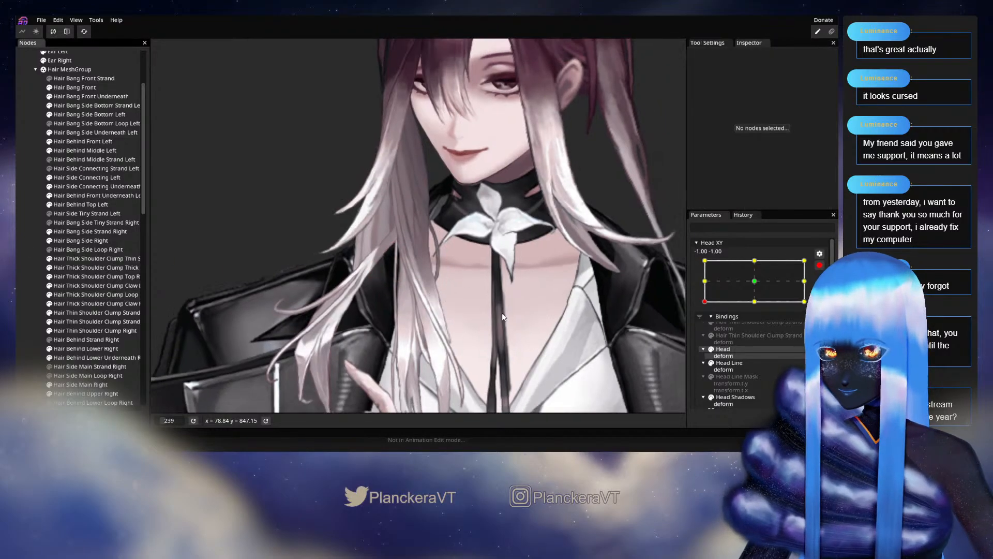
scroll(501, 302, "down", 4)
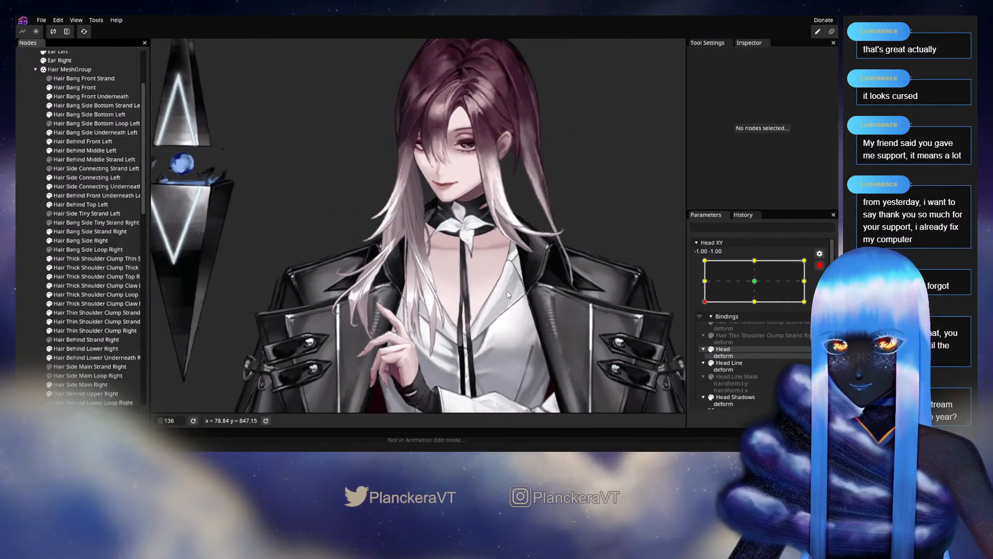
left_click(819, 265)
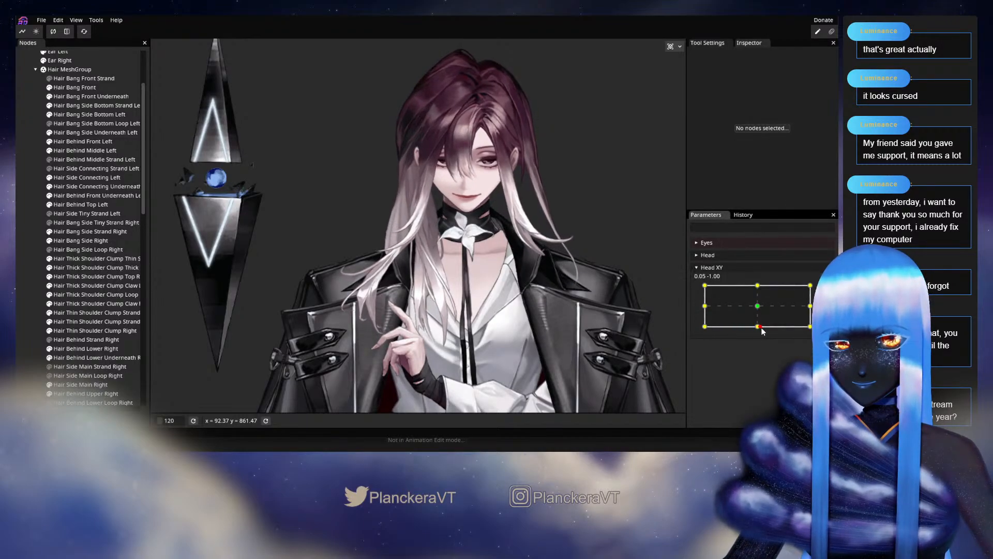
left_click_drag(699, 330, 737, 330)
left_click_drag(763, 327, 705, 328)
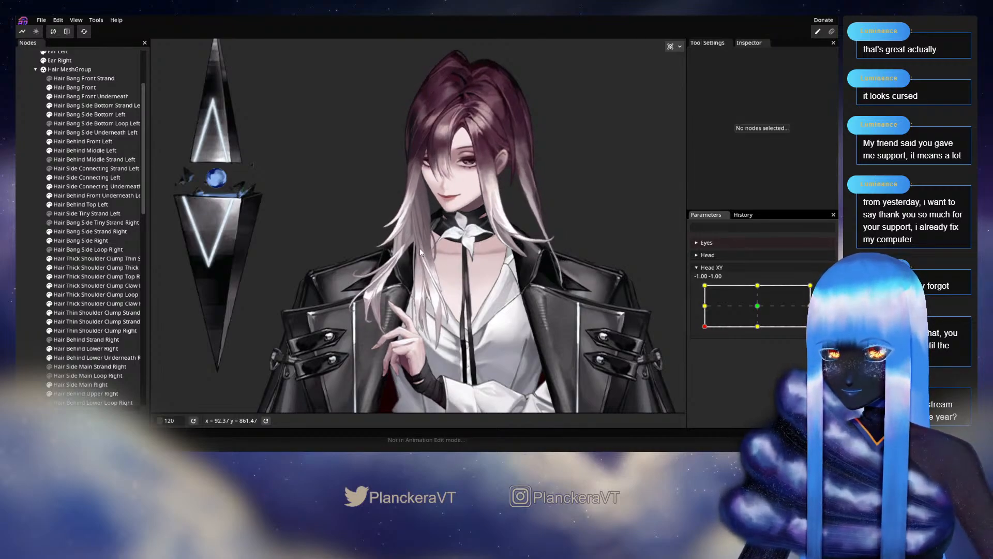
mouse_move(705, 328)
left_mouse_down()
mouse_move(752, 334)
mouse_move(702, 334)
left_mouse_up()
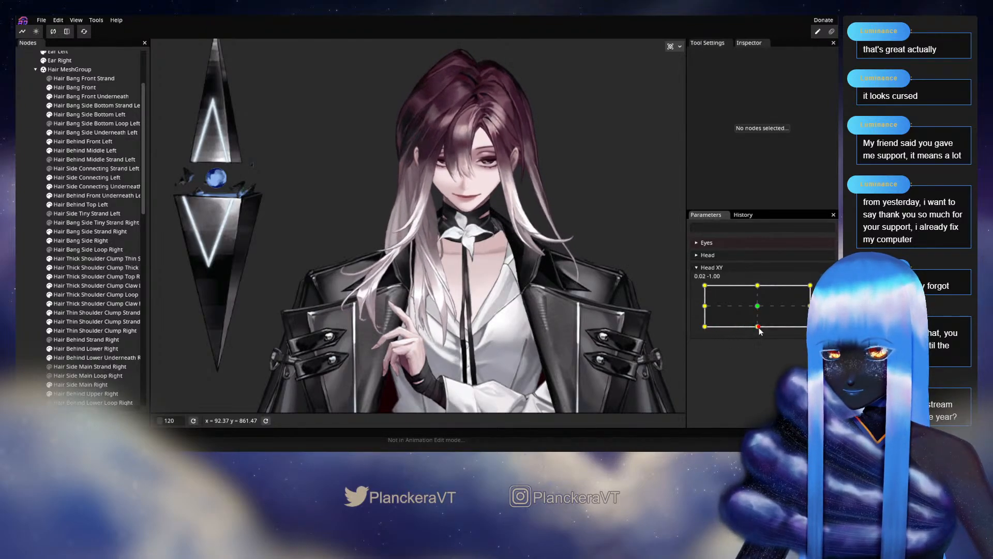
mouse_move(705, 327)
left_mouse_down()
mouse_move(764, 329)
mouse_move(704, 327)
mouse_move(718, 327)
left_mouse_up()
Step: Save the model and hide the Hair Bang Side Bottom Left hair to expose the strands behind it
scroll(604, 312, "up", 2)
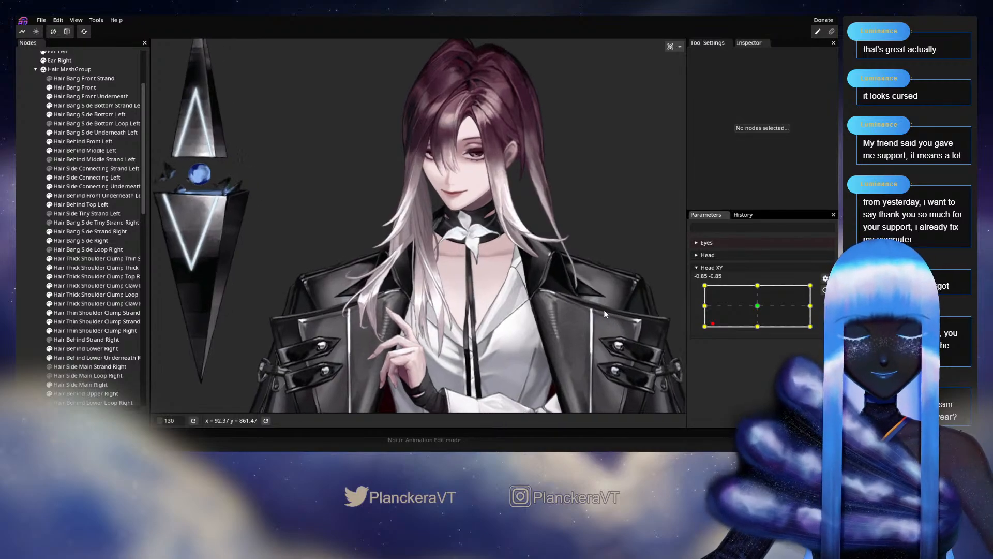
left_click_drag(538, 297, 529, 327)
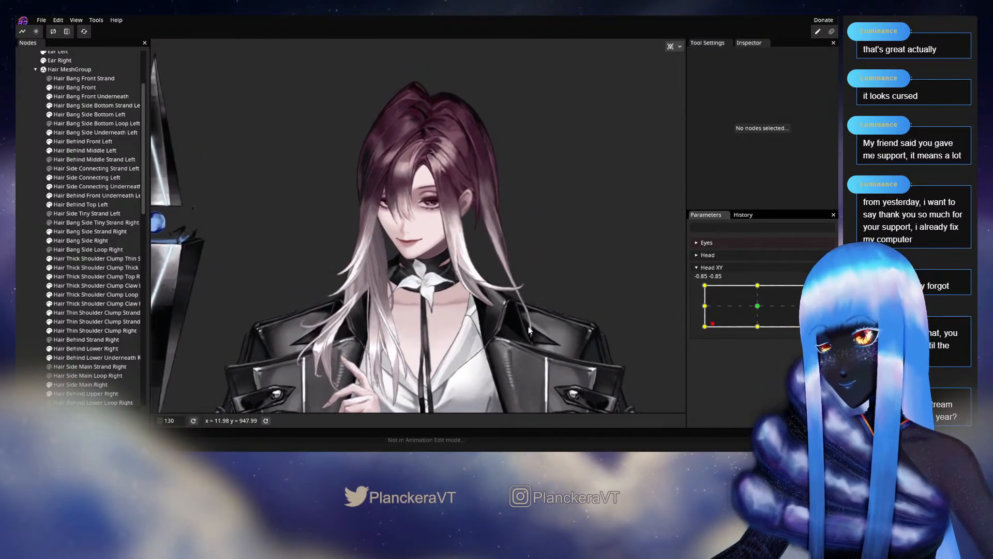
scroll(536, 313, "up", 1)
scroll(537, 317, "up", 2)
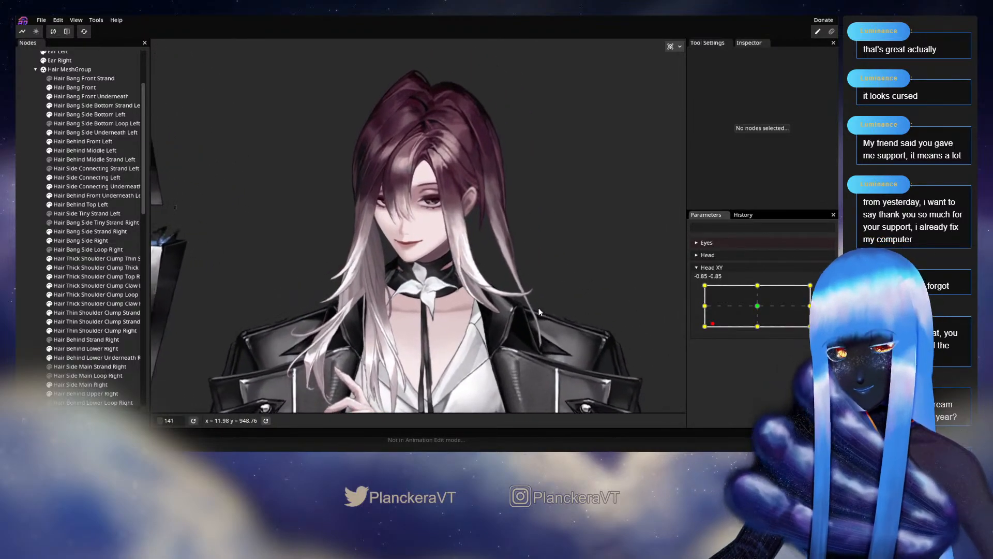
scroll(539, 307, "up", 5)
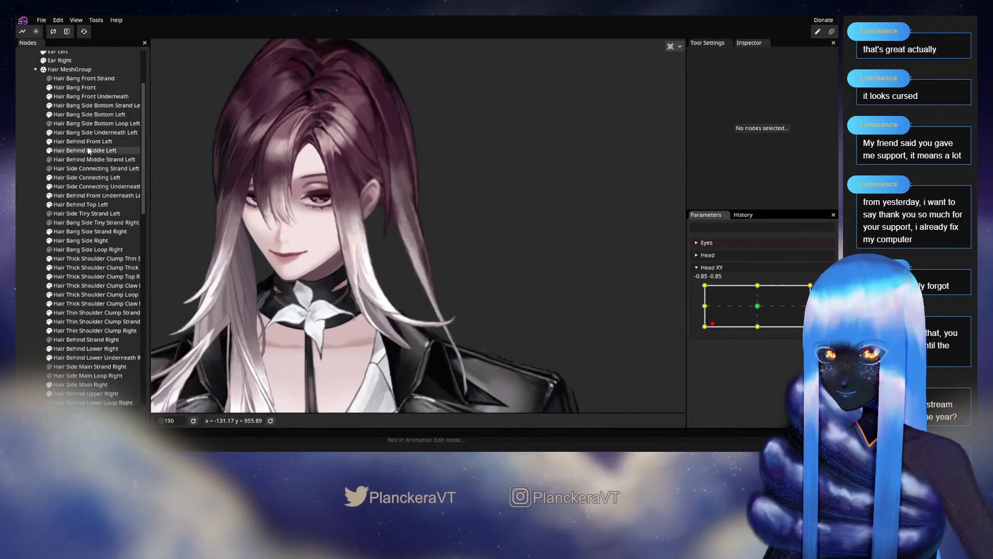
key("ctrl+s")
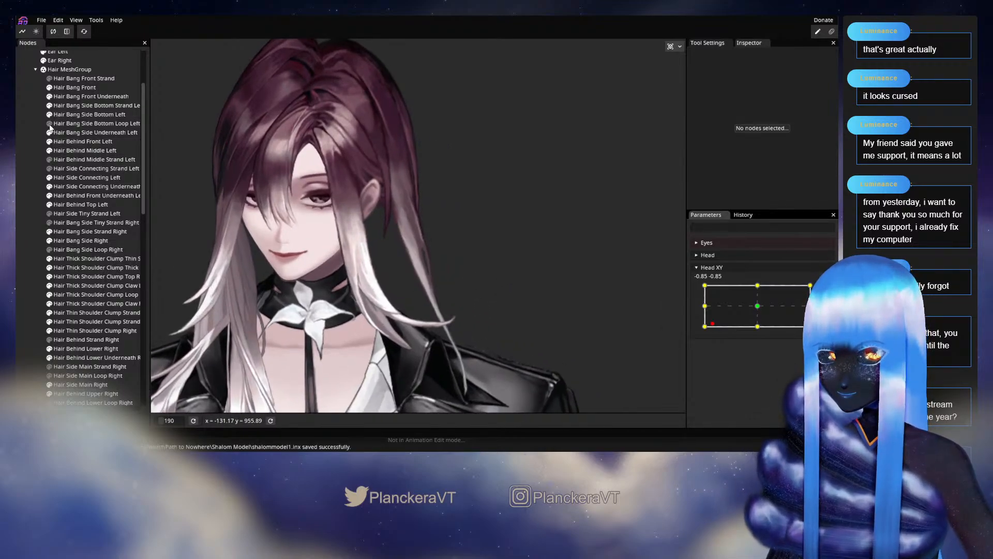
scroll(403, 243, "up", 5)
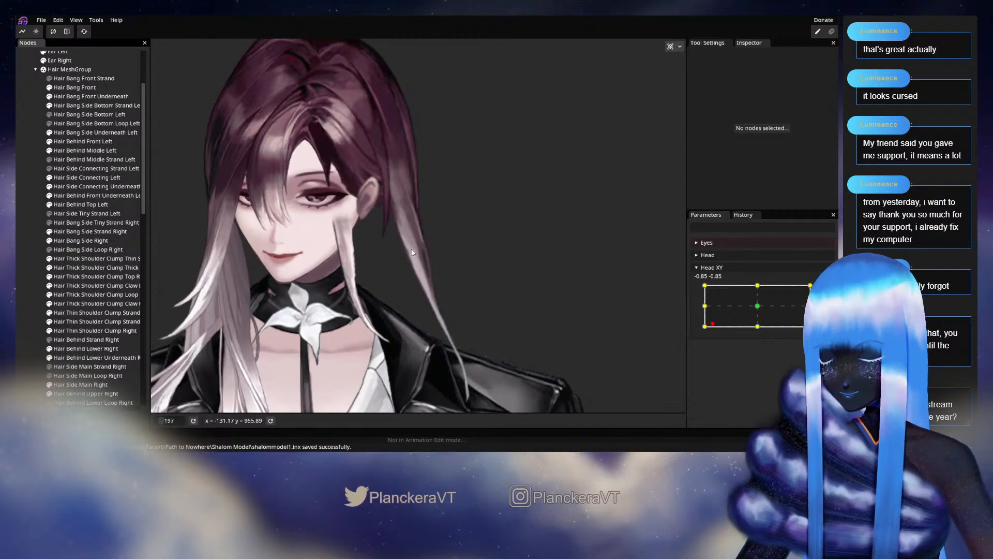
scroll(427, 344, "down", 3)
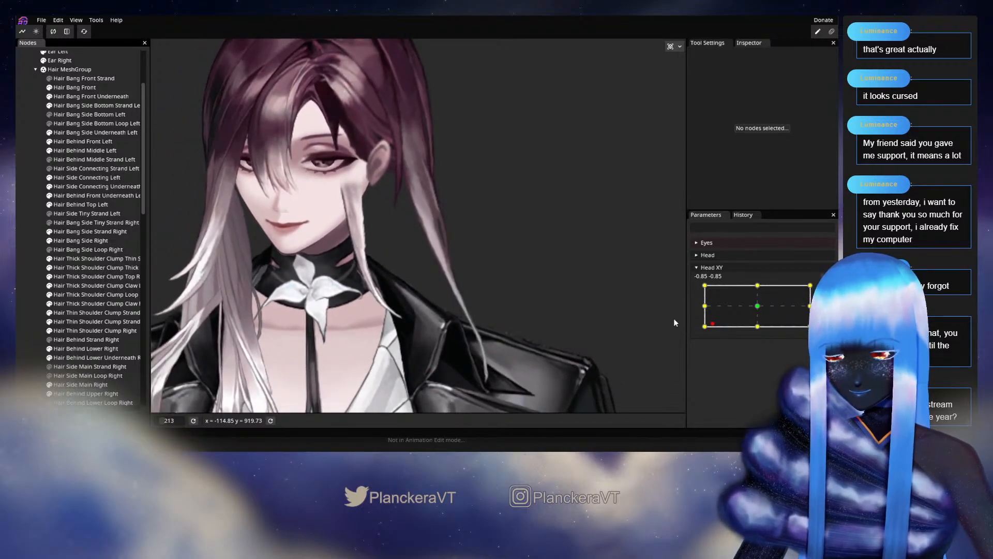
Step: Arm Head XY at -1.00 -1.00 and smooth the lower length of the Hair Behind Middle Left mesh over the shoulder with the circle brush
mouse_move(712, 324)
left_mouse_down()
mouse_move(704, 327)
mouse_move(700, 310)
mouse_move(700, 329)
mouse_move(701, 319)
mouse_move(757, 336)
mouse_move(699, 333)
mouse_move(701, 305)
mouse_move(704, 330)
left_mouse_up()
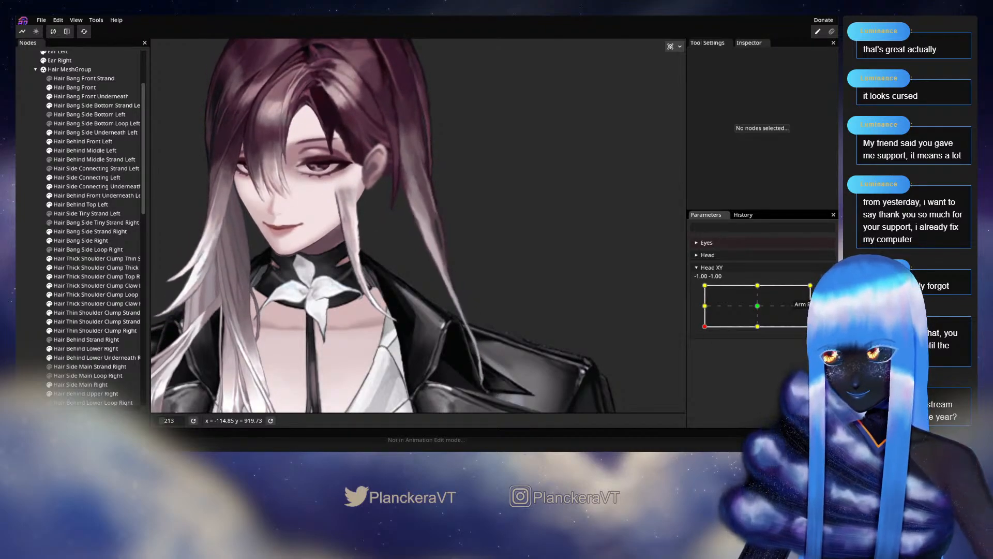
left_click(825, 291)
scroll(420, 370, "up", 5)
left_click_drag(420, 368, 355, 313)
scroll(392, 309, "up", 2)
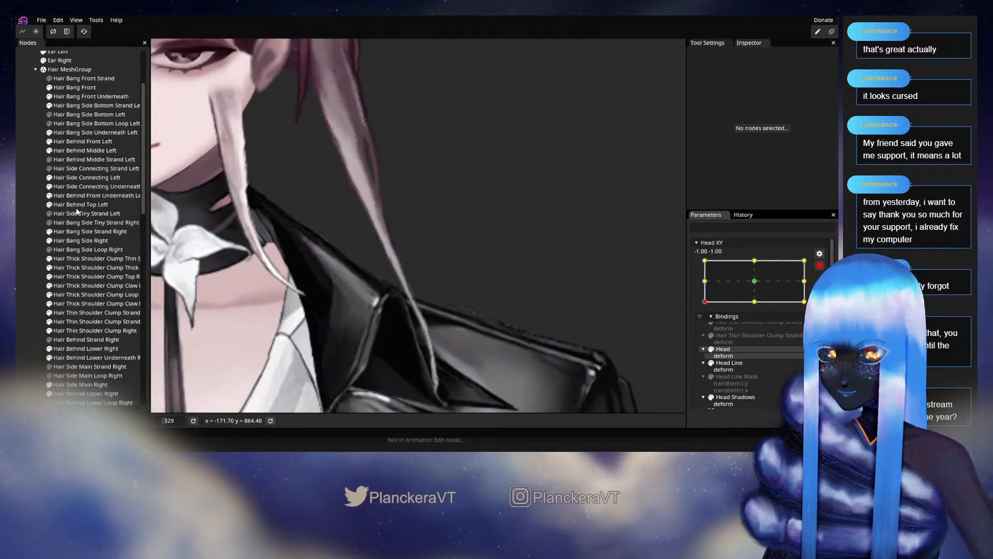
left_click(85, 150)
scroll(414, 310, "up", 1)
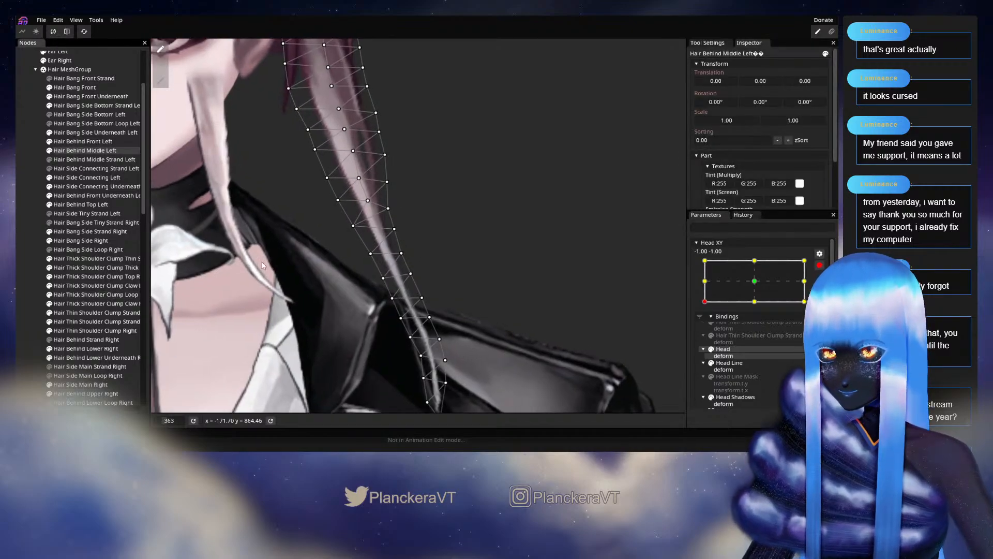
left_click(164, 81)
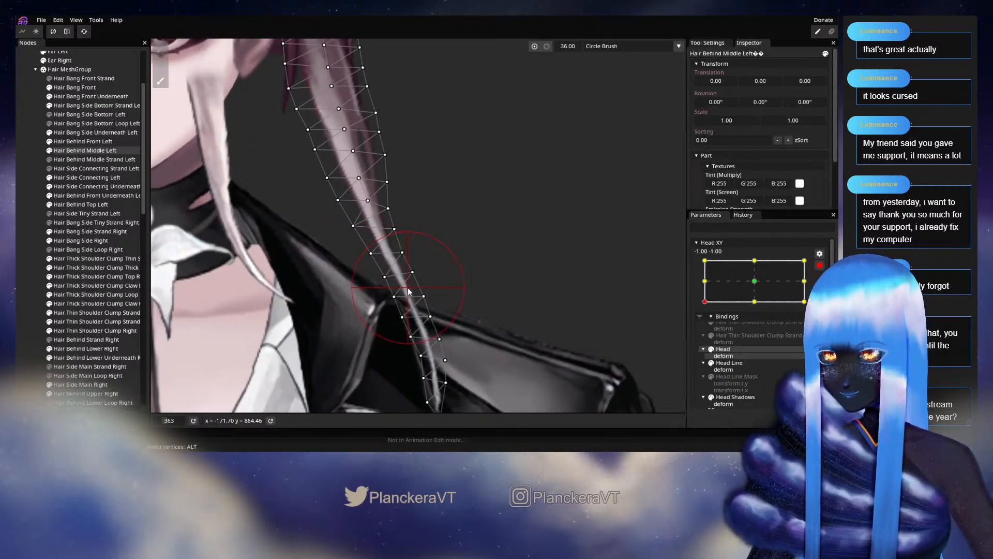
left_click_drag(421, 282, 423, 281)
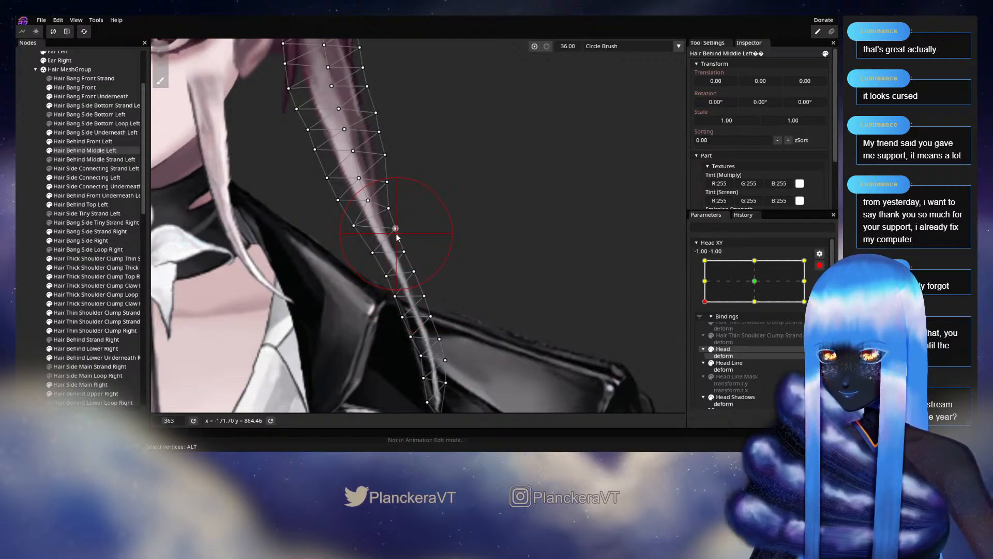
left_click_drag(404, 248, 385, 206)
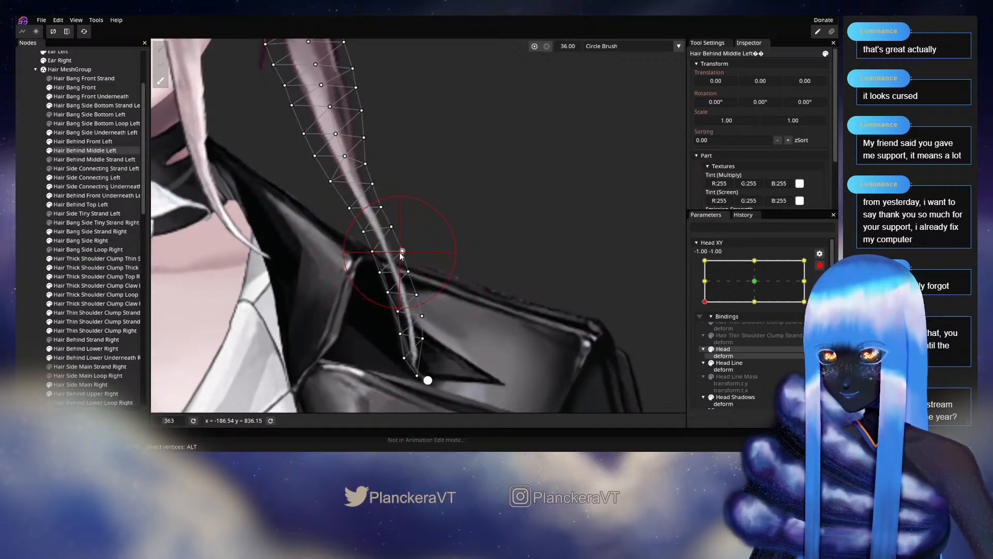
left_click(46, 242)
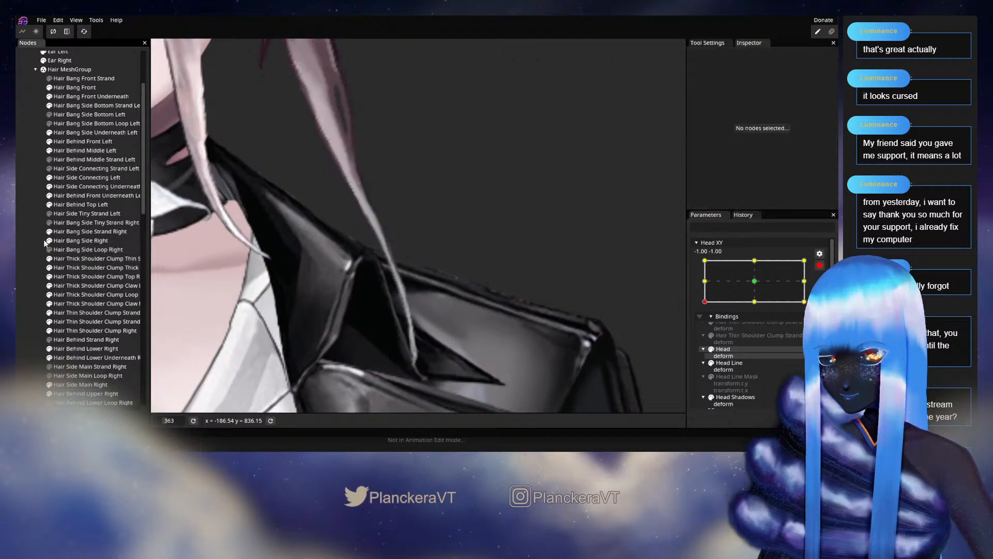
Step: Disarm Head XY and test the turn around -1.00 -1.00 to examine the hair behind the ear and over the shoulder
scroll(408, 289, "down", 1)
scroll(408, 288, "down", 4)
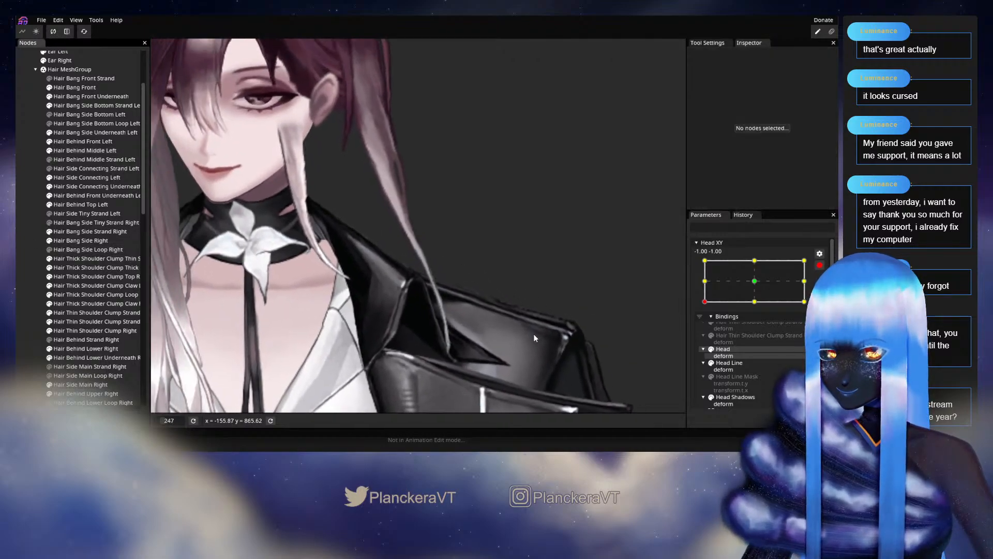
left_click(820, 265)
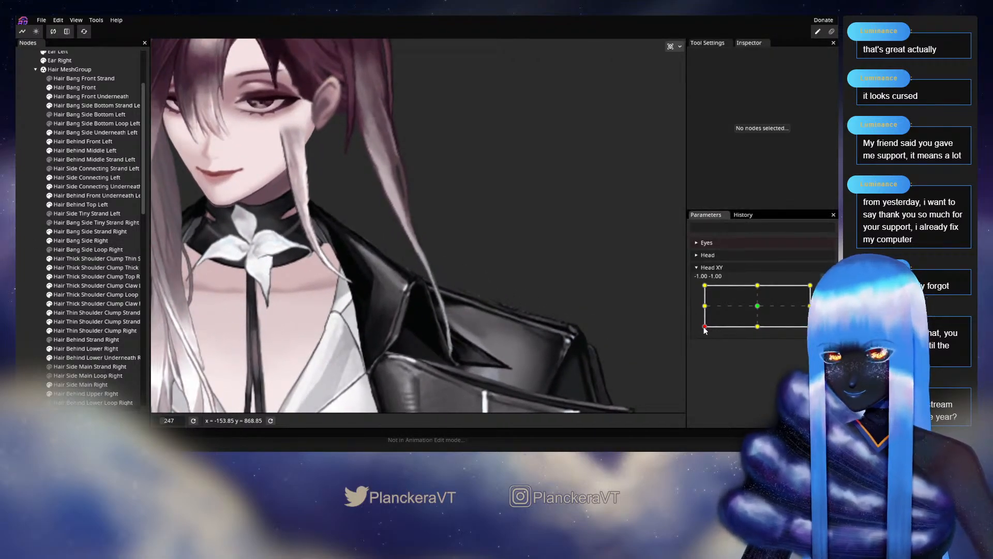
mouse_move(705, 327)
left_mouse_down()
mouse_move(704, 318)
mouse_move(756, 334)
mouse_move(701, 328)
left_mouse_up()
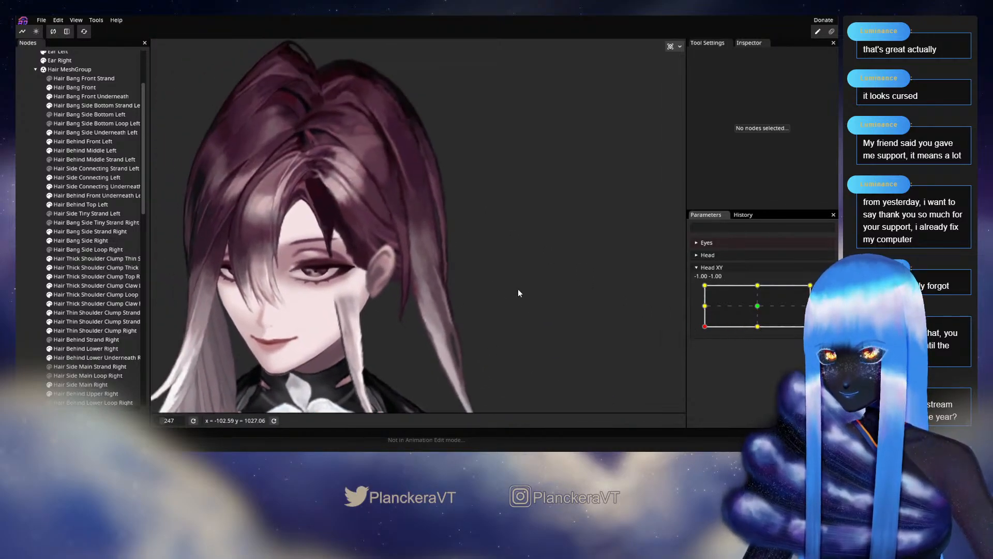
Step: Test the head turn near the -1.00 -1.00 corner again to examine the long strand behind the ear
scroll(552, 288, "up", 1)
left_click_drag(552, 287, 585, 268)
mouse_move(706, 327)
left_mouse_down()
mouse_move(757, 309)
mouse_move(703, 330)
left_mouse_up()
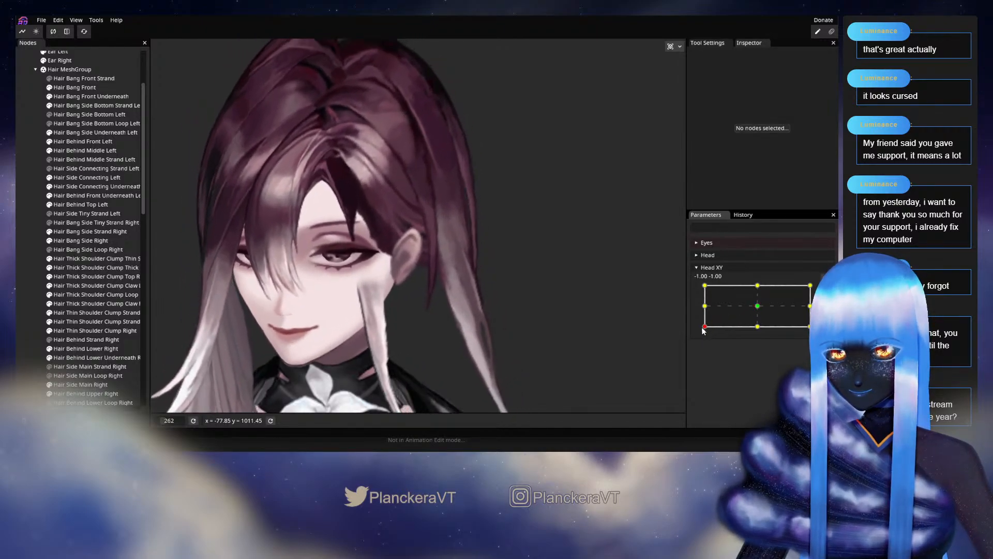
Step: Arm Head XY at -1.00 -1.00 and adjust the outer-edge vertices of the Hair Behind Middle Left mesh at ear height
left_click(826, 290)
scroll(511, 248, "up", 4)
left_click_drag(511, 247, 473, 272)
left_click_drag(449, 237, 424, 201)
scroll(426, 207, "up", 3)
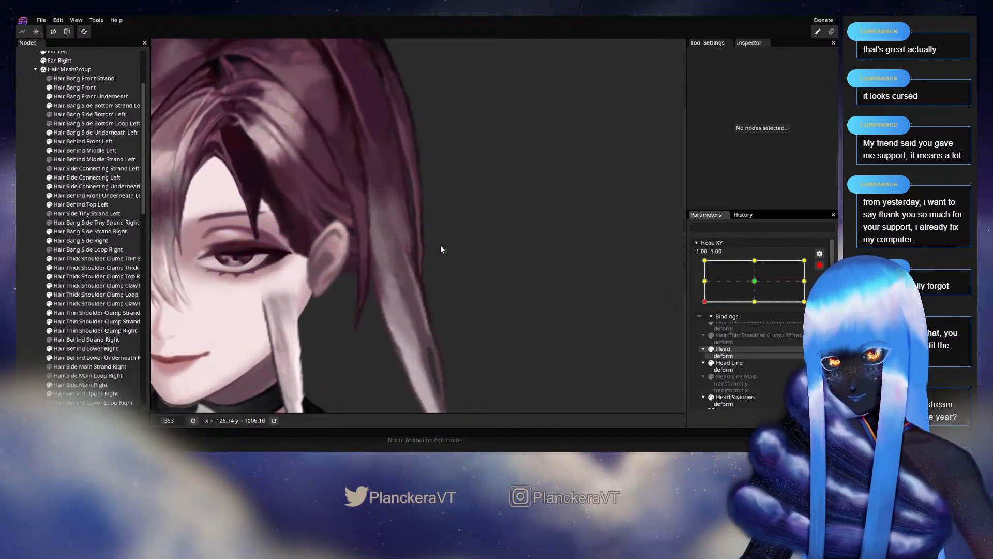
left_click_drag(439, 274, 433, 266)
scroll(433, 271, "up", 1)
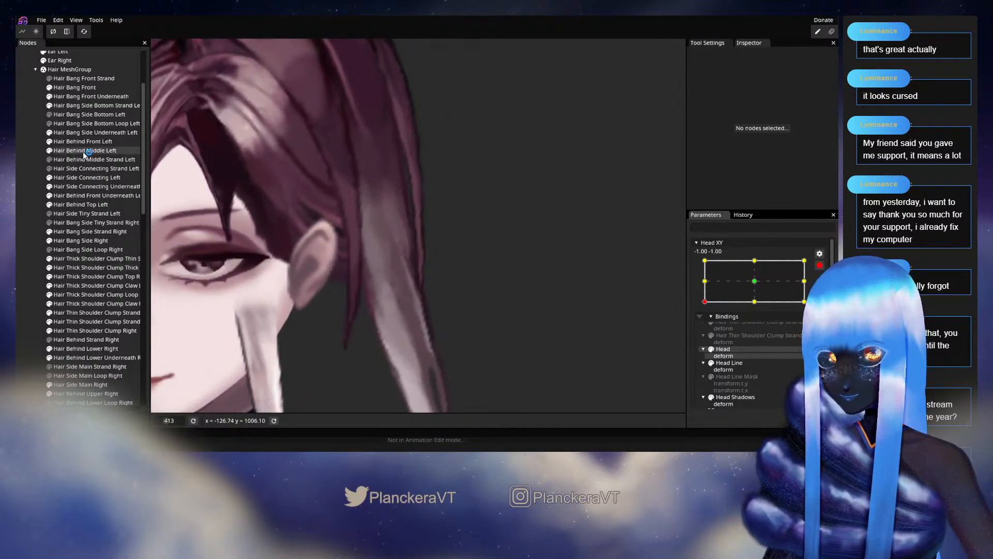
left_click(412, 262)
scroll(422, 256, "up", 2)
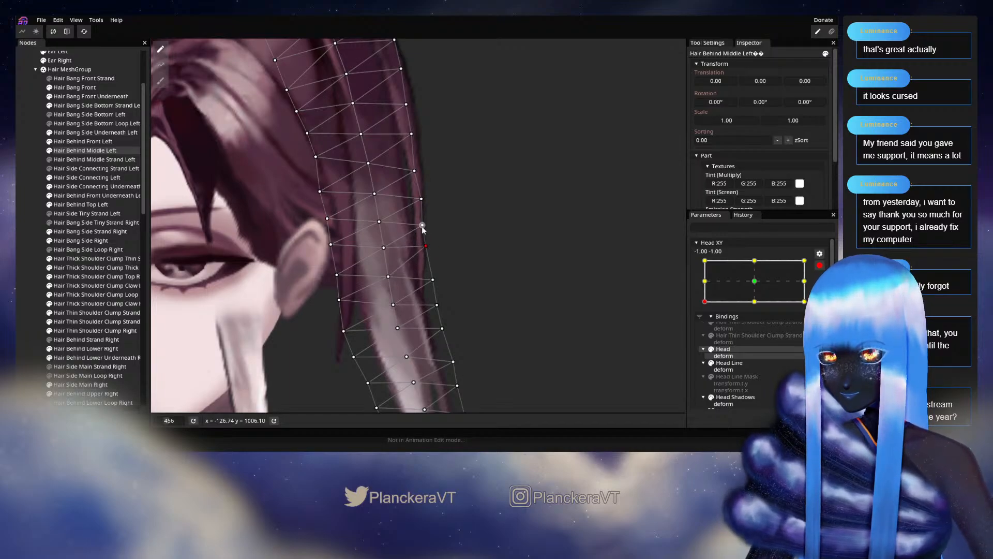
left_click(419, 195)
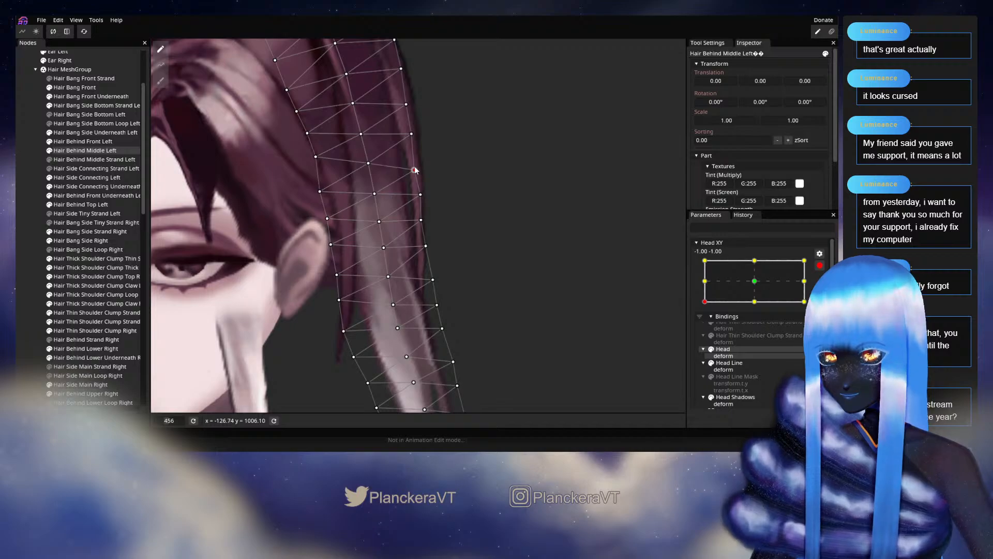
left_click(17, 260)
Step: Disarm Head XY and move the head around -1.00 -1.00 to check the outer contour of the back hair
scroll(440, 294, "down", 5)
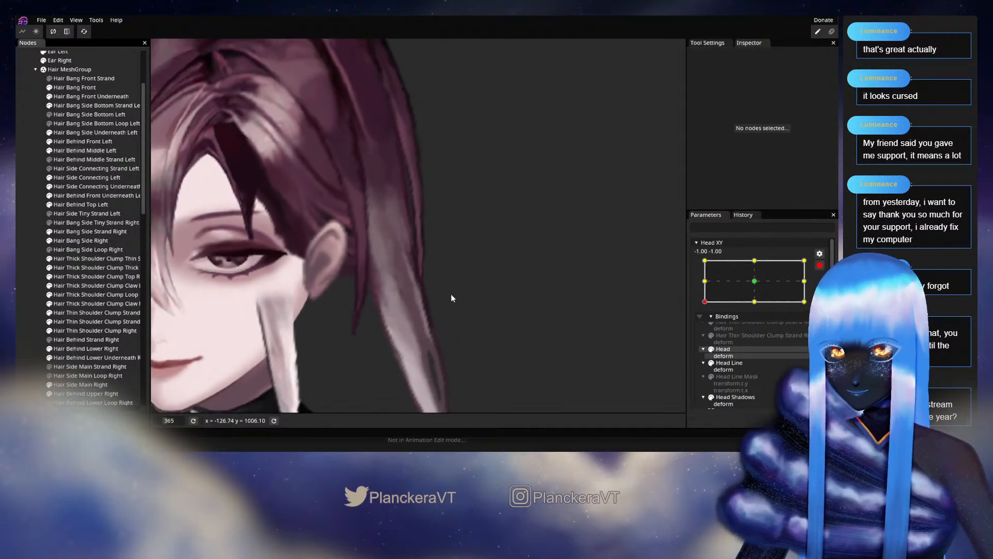
scroll(455, 295, "down", 3)
left_click_drag(467, 294, 496, 275)
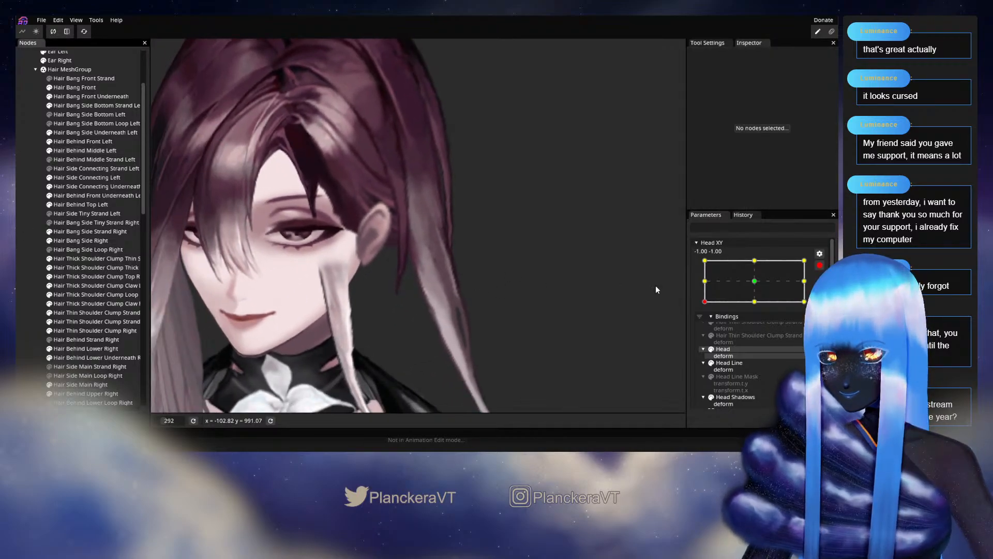
left_click(820, 265)
mouse_move(704, 327)
left_mouse_down()
mouse_move(705, 316)
mouse_move(705, 336)
left_mouse_up()
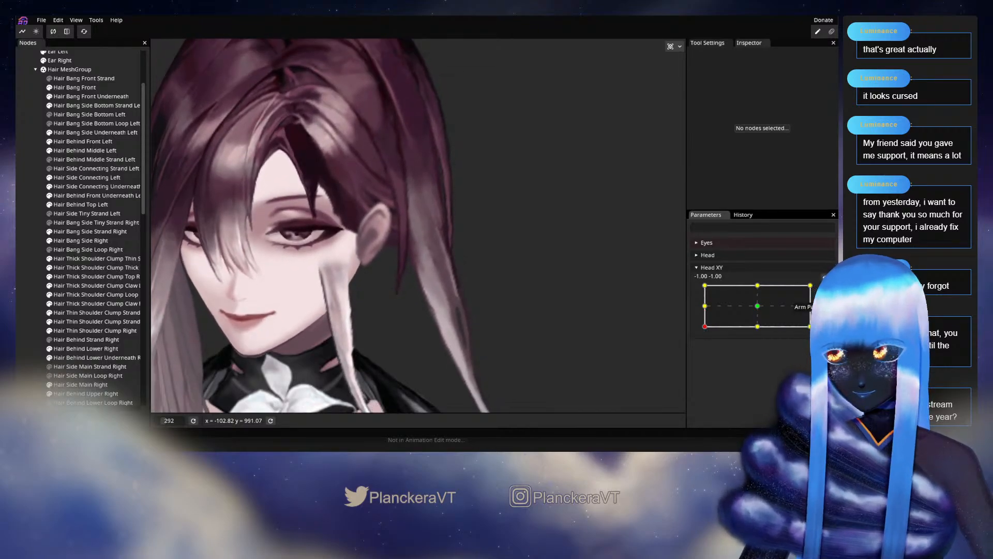
Step: Arm Head XY at -1.00 -1.00 and nudge the centre-line and outer-edge vertices of the Hair Behind Middle Left mesh beside the ear
left_click(825, 290)
scroll(439, 272, "up", 2)
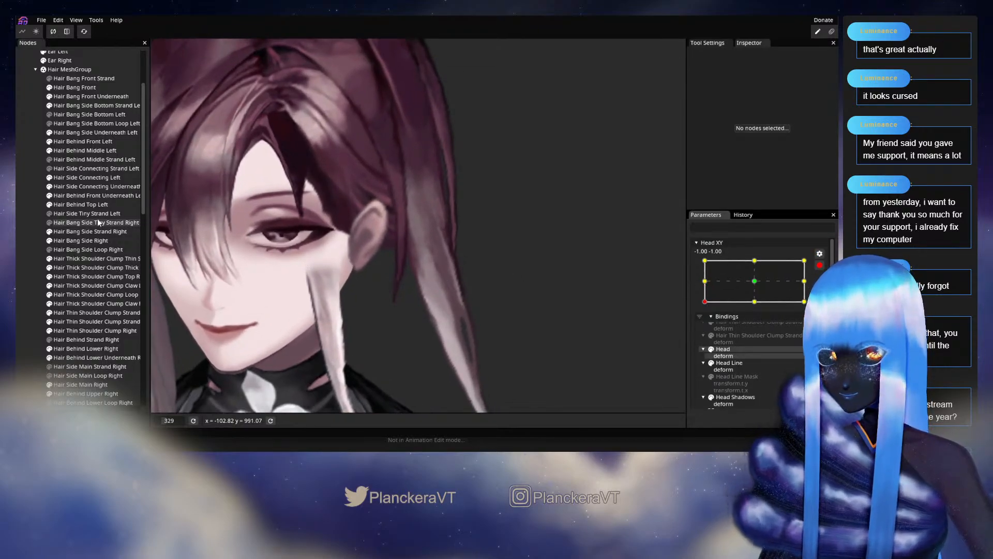
left_click(85, 150)
scroll(433, 247, "up", 4)
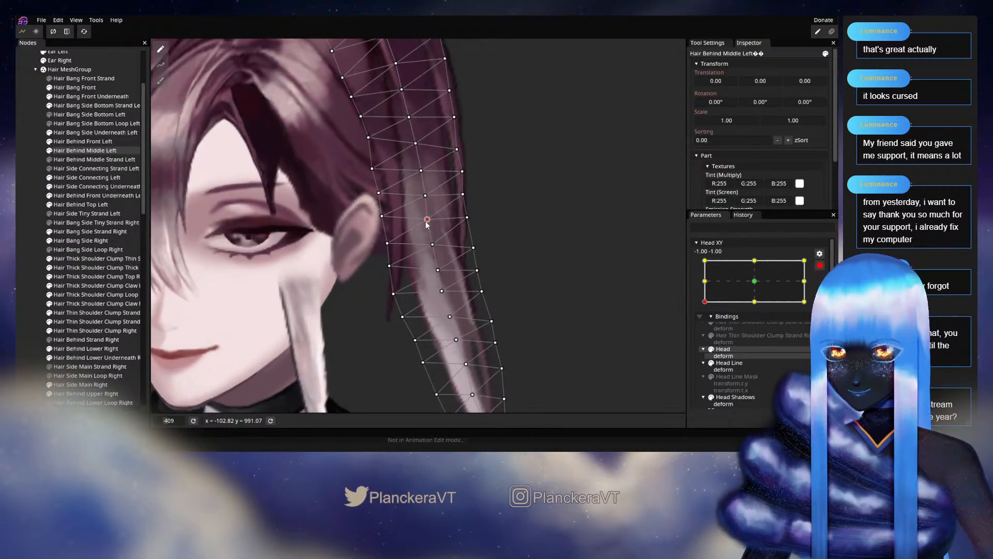
left_click(427, 222)
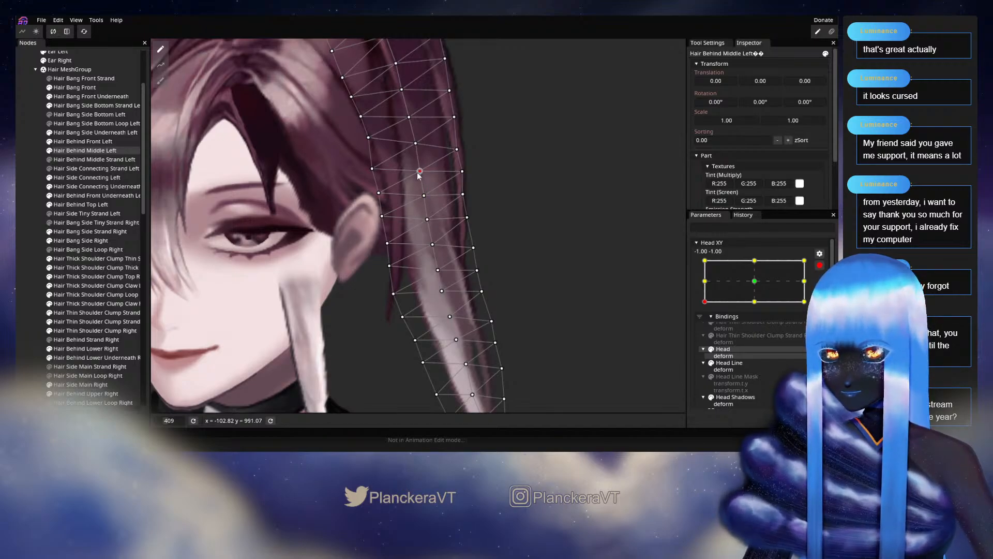
left_click_drag(419, 176, 454, 151)
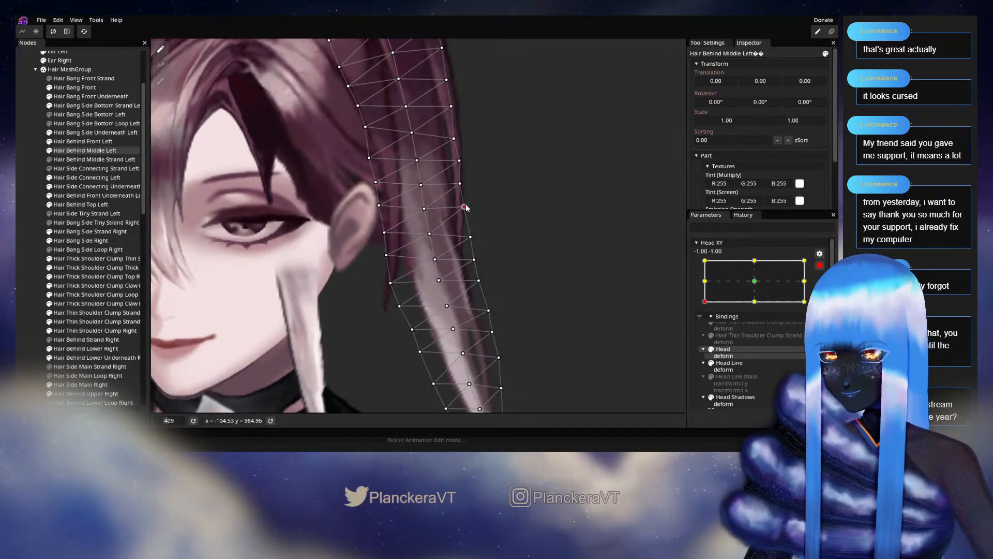
left_click_drag(488, 263, 474, 231)
left_click(502, 307)
Step: Disarm Head XY and test the turn out of the -1.00 -1.00 corner to examine the reshaped strand
scroll(500, 306, "down", 3)
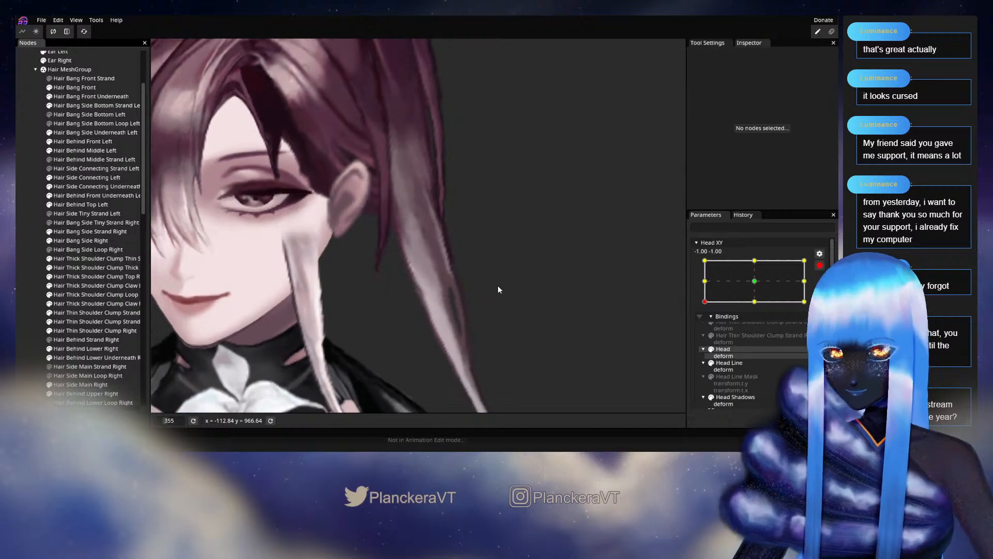
left_click(819, 265)
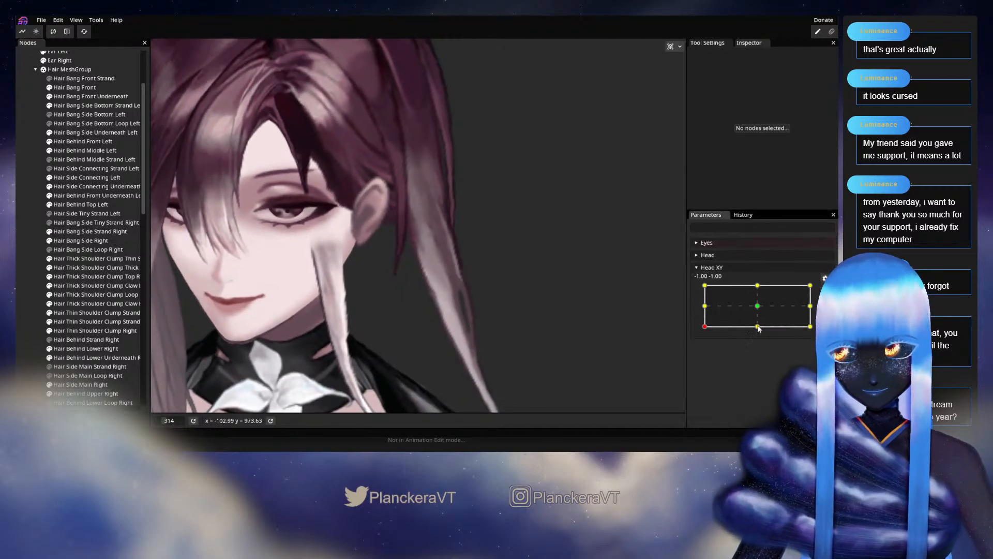
mouse_move(705, 329)
left_mouse_down()
mouse_move(736, 306)
mouse_move(758, 307)
mouse_move(703, 331)
left_mouse_up()
Step: Arm Head XY at -1.00 -1.00 and reposition the centre and inner-edge vertices of the Hair Behind Middle Left mesh below ear level
left_click(819, 289)
scroll(421, 280, "up", 3)
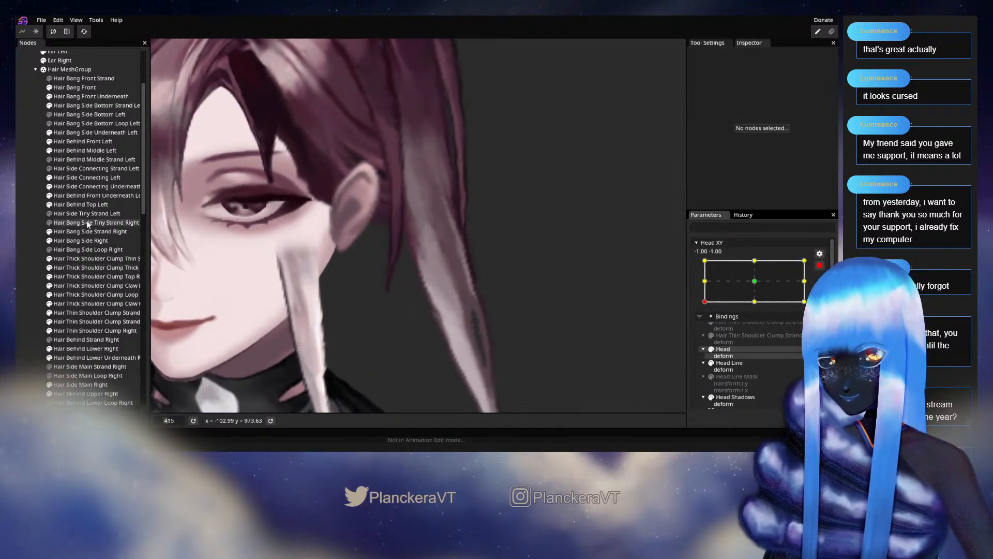
left_click(84, 150)
scroll(440, 242, "up", 1)
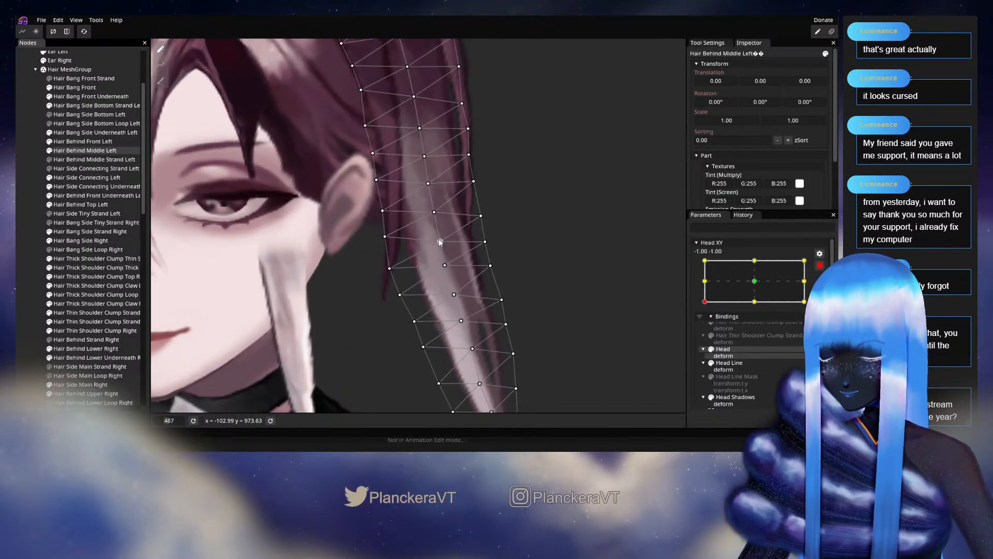
left_click_drag(437, 213, 436, 209)
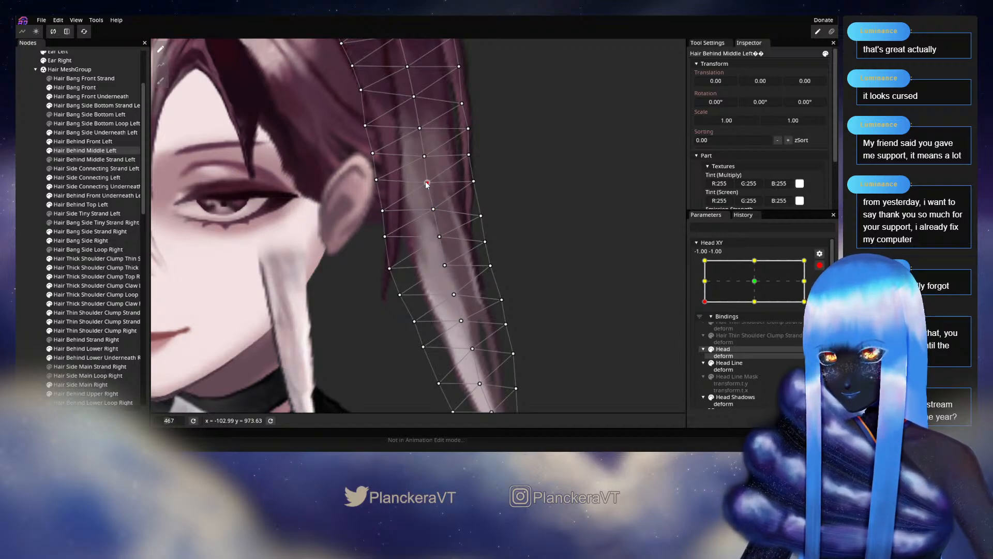
mouse_move(415, 212)
left_mouse_down()
mouse_move(435, 251)
mouse_move(402, 270)
mouse_move(404, 227)
left_mouse_up()
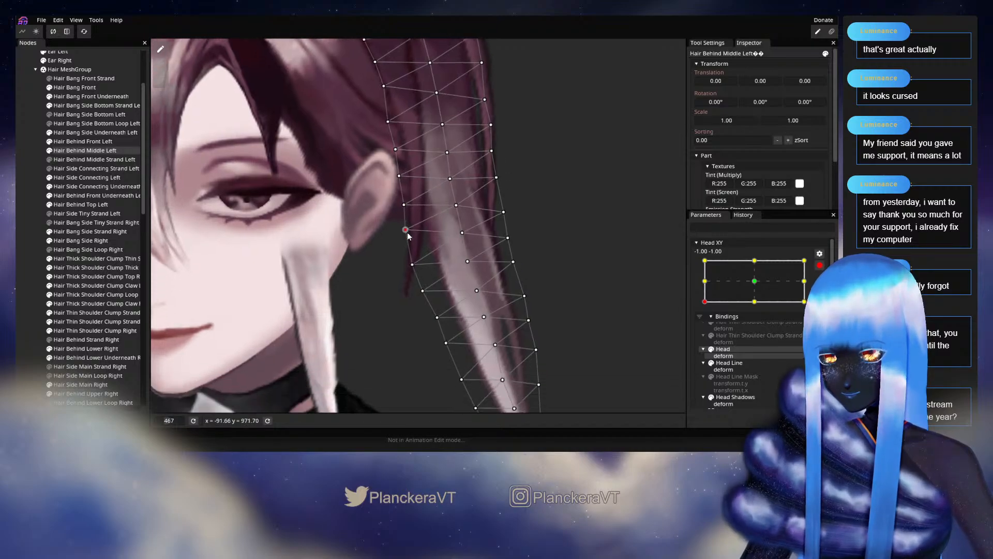
mouse_move(413, 267)
left_mouse_down()
mouse_move(429, 253)
mouse_move(422, 276)
left_mouse_up()
Step: Compare with the hair on the opposite side, then smooth the Hair Behind Middle Left mesh's outer edge and centre line down towards the shoulder
left_click_drag(286, 304, 613, 255)
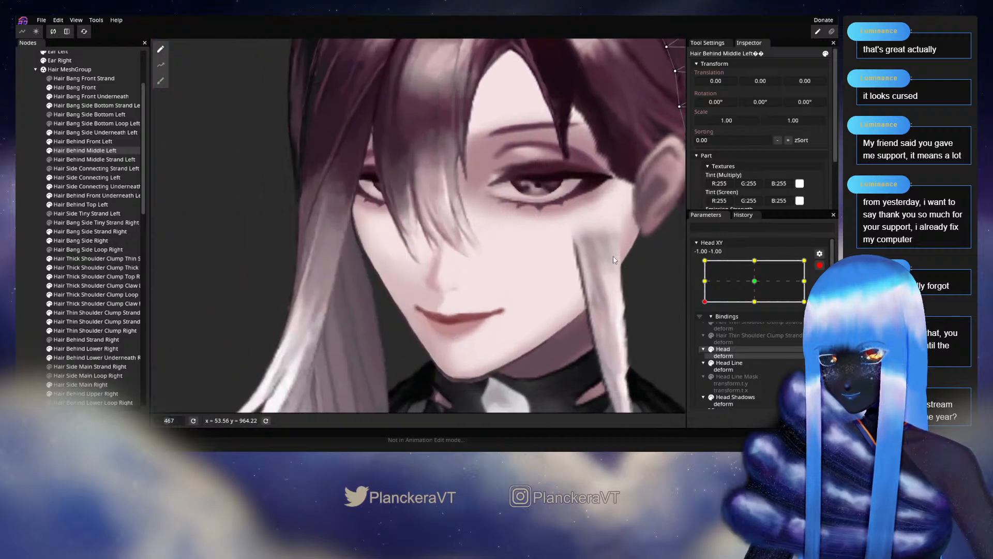
left_click_drag(426, 285, 427, 182)
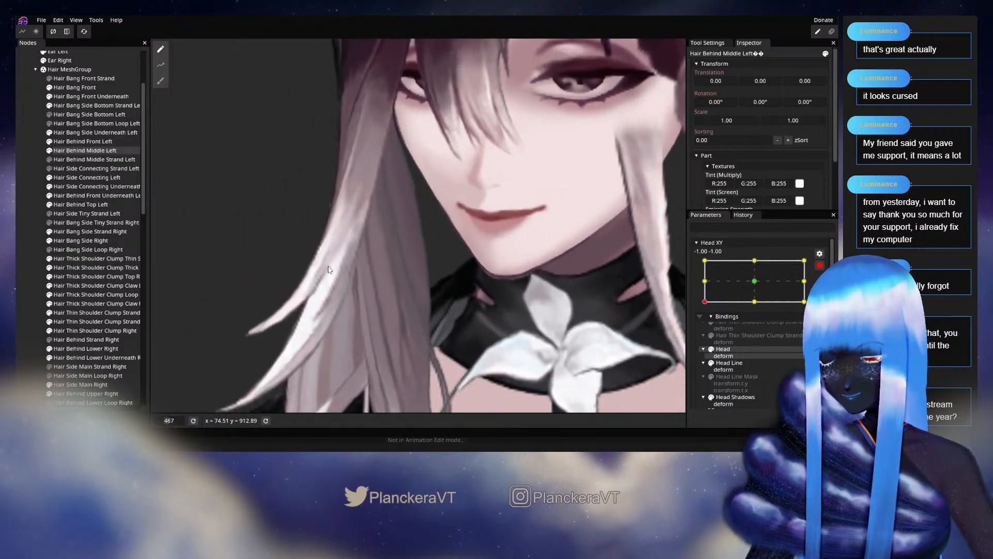
left_click_drag(328, 270, 361, 207)
scroll(533, 241, "down", 3)
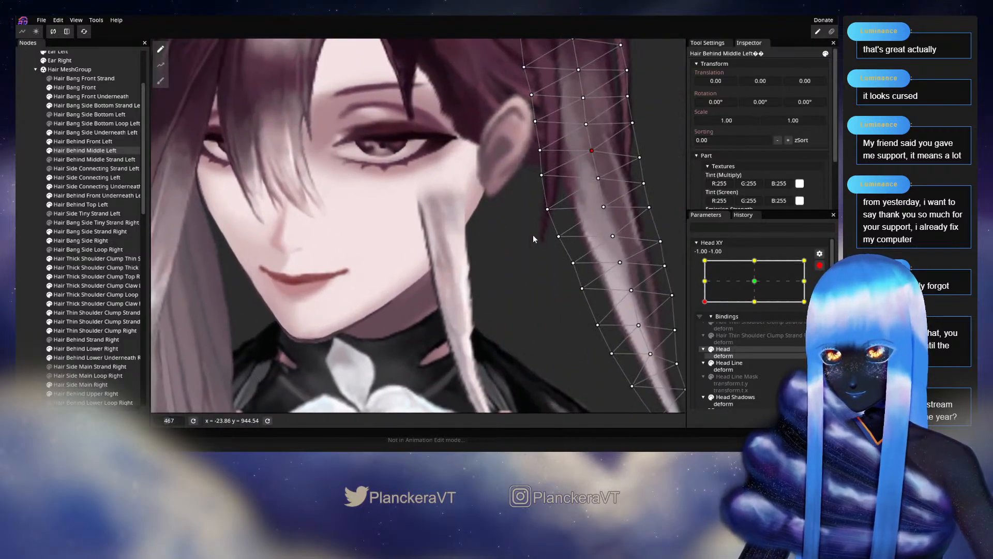
scroll(468, 285, "up", 6)
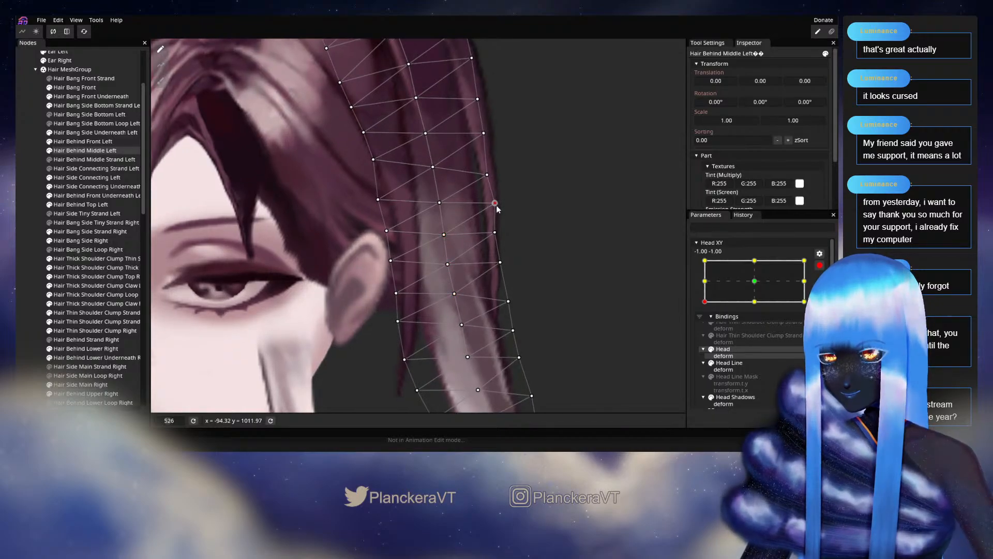
left_click_drag(531, 225, 534, 186)
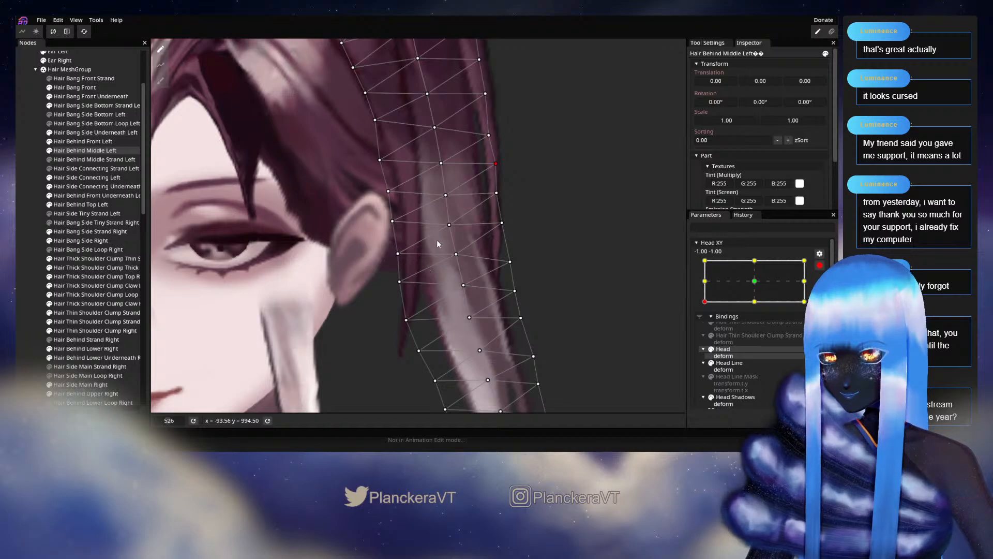
left_click(456, 254)
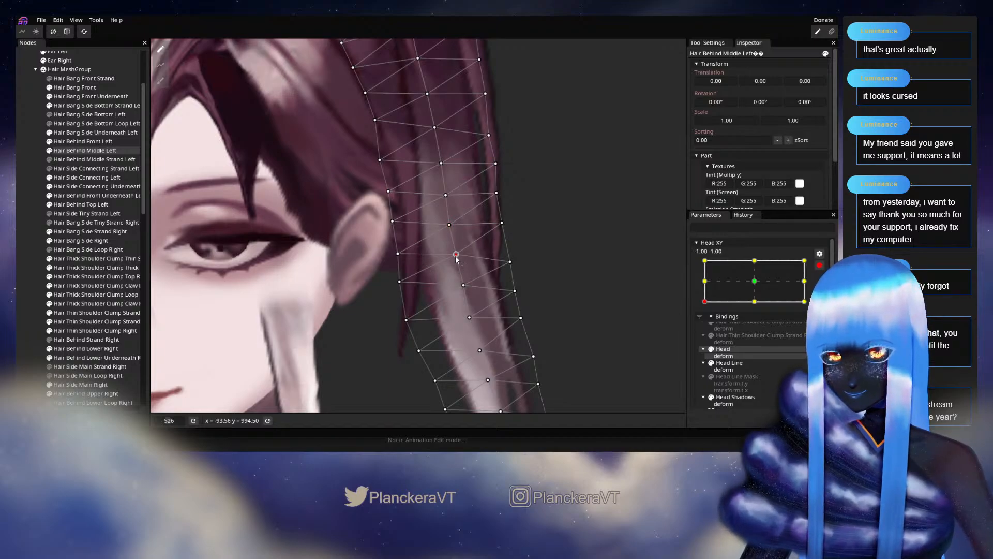
left_click_drag(510, 262, 521, 227)
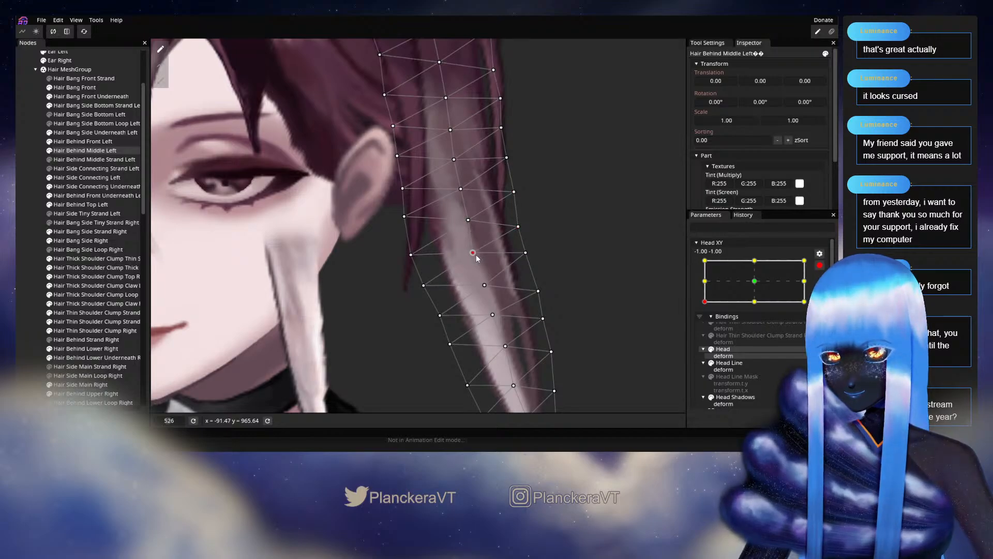
left_click_drag(492, 253, 505, 228)
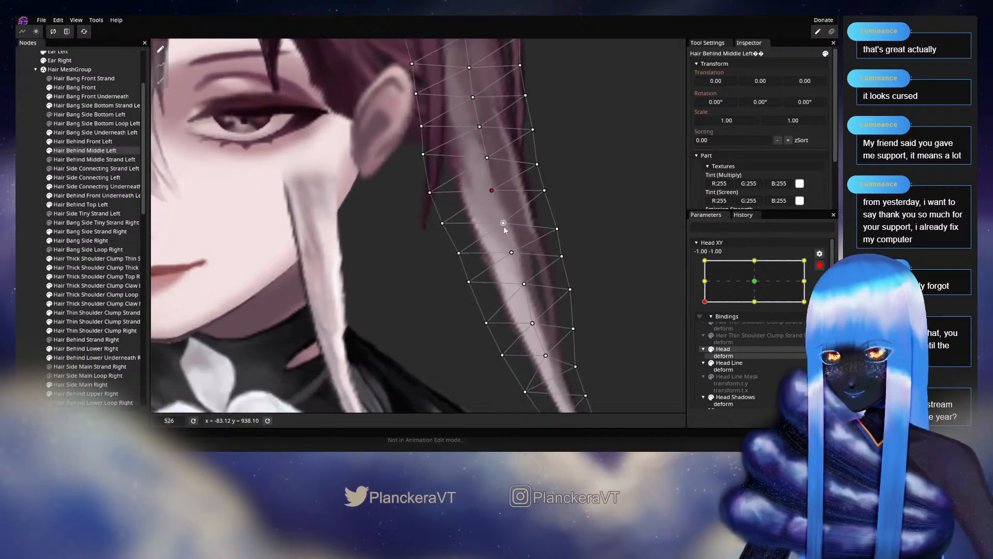
left_click(511, 253)
left_click_drag(509, 256, 469, 294)
scroll(469, 295, "down", 1)
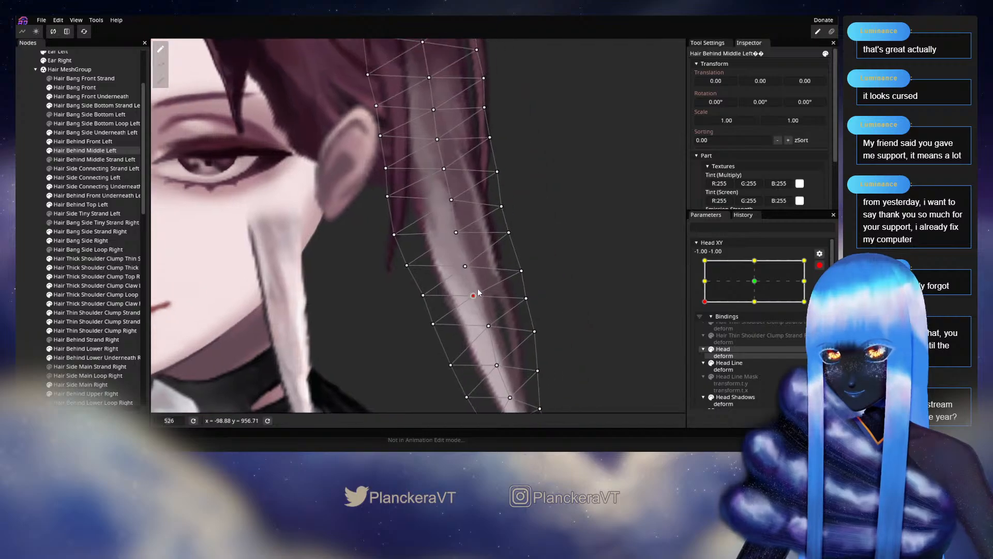
left_click(146, 245)
Step: Disarm Head XY and repeatedly move the head around -1.00 -1.00 to examine how the smoothed strand follows
scroll(582, 332, "down", 3)
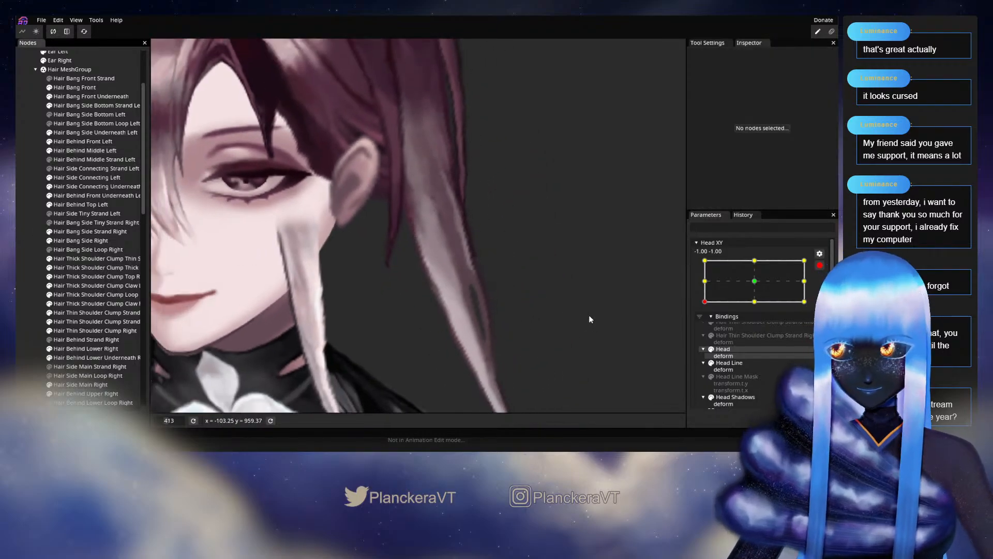
left_click_drag(594, 323, 625, 358)
left_click(820, 265)
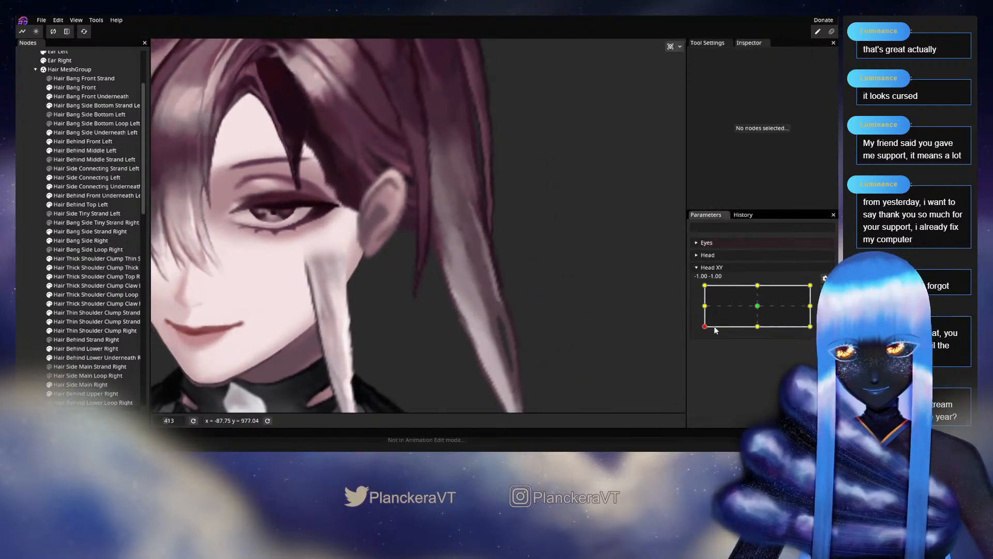
mouse_move(708, 325)
left_mouse_down()
mouse_move(748, 311)
mouse_move(704, 327)
left_mouse_up()
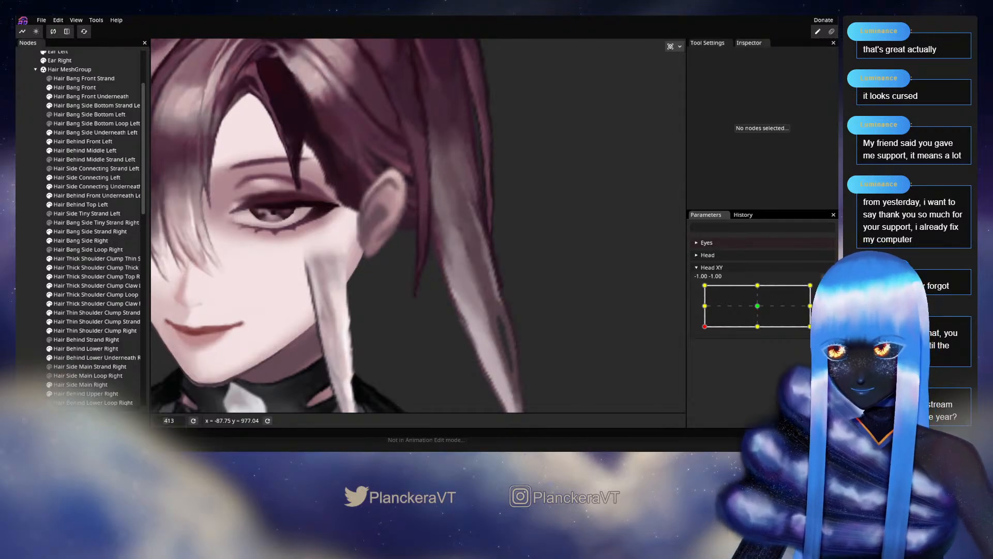
mouse_move(705, 327)
left_mouse_down()
mouse_move(747, 318)
mouse_move(698, 335)
left_mouse_up()
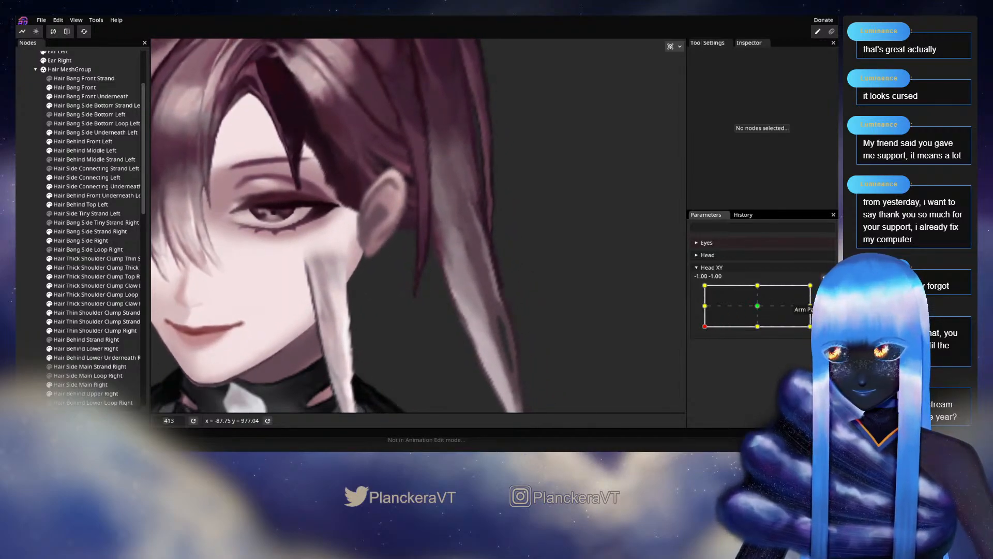
Step: Arm Head XY at -1.00 -1.00 and adjust centre and inner-edge vertices of the Hair Behind Middle Left mesh beside and below the ear
left_click(826, 290)
scroll(403, 260, "up", 1)
left_click_drag(403, 259, 369, 272)
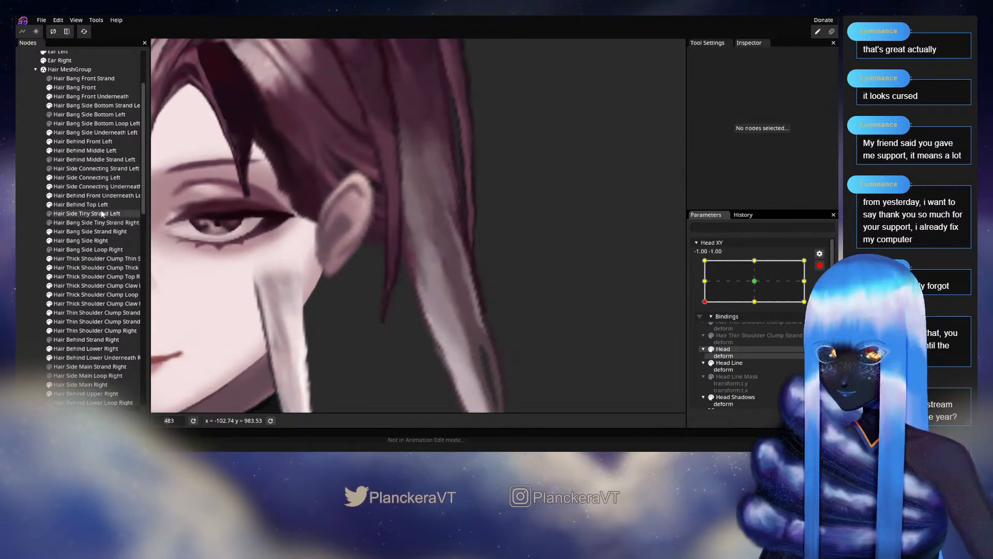
left_click(83, 150)
scroll(386, 272, "up", 1)
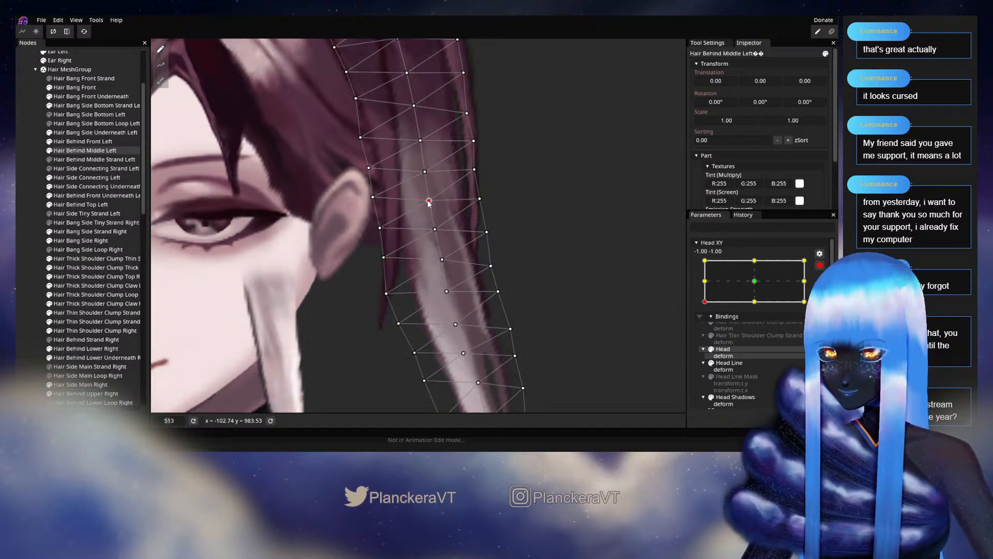
left_click_drag(428, 224, 405, 191)
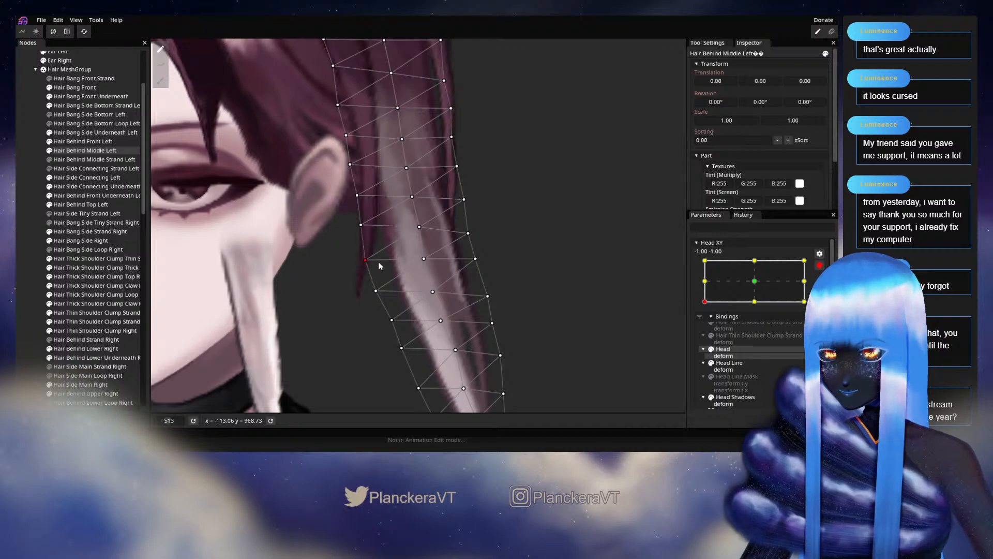
scroll(349, 250, "down", 1)
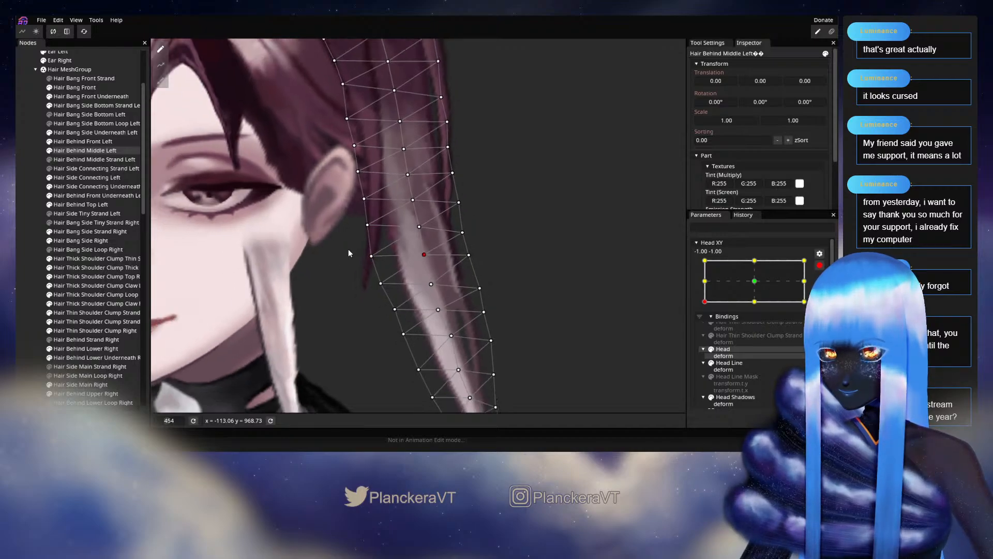
left_click_drag(331, 246, 328, 270)
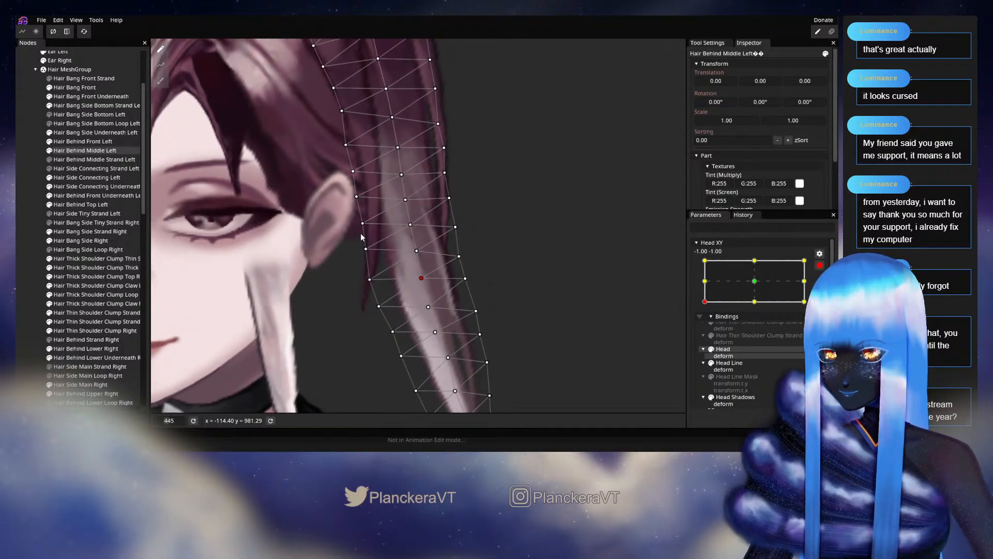
Step: Deselect the strand, disarm Head XY and move the head between -0.42 -0.31 and -1.00 -1.00 to examine the hair's motion
left_click(35, 240)
scroll(402, 282, "down", 1)
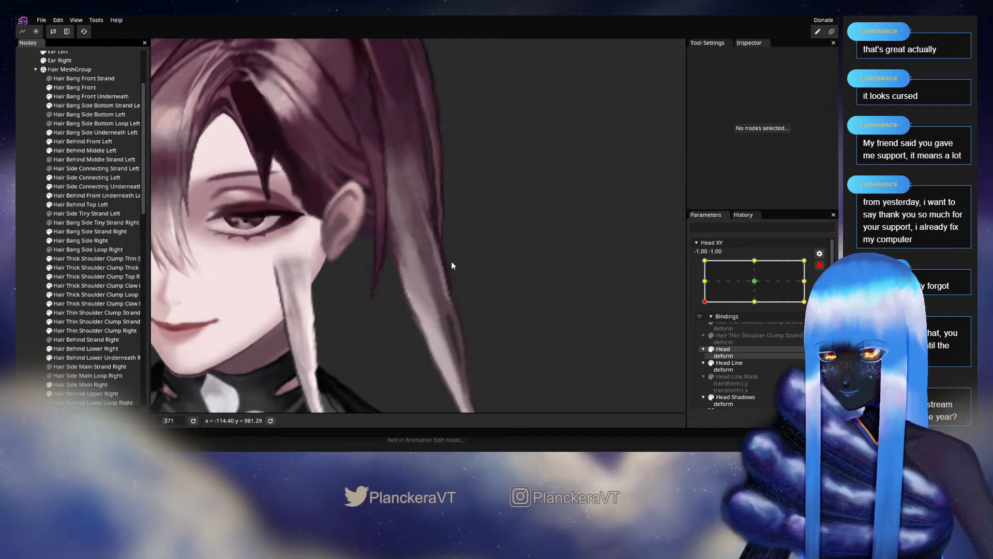
scroll(451, 263, "down", 1)
left_click_drag(453, 263, 488, 253)
left_click(819, 265)
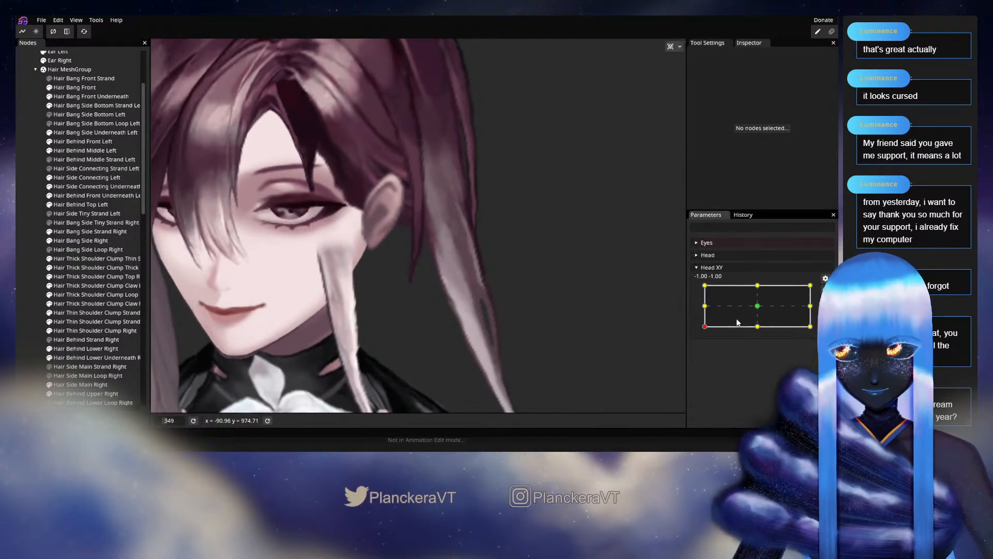
left_click(737, 312)
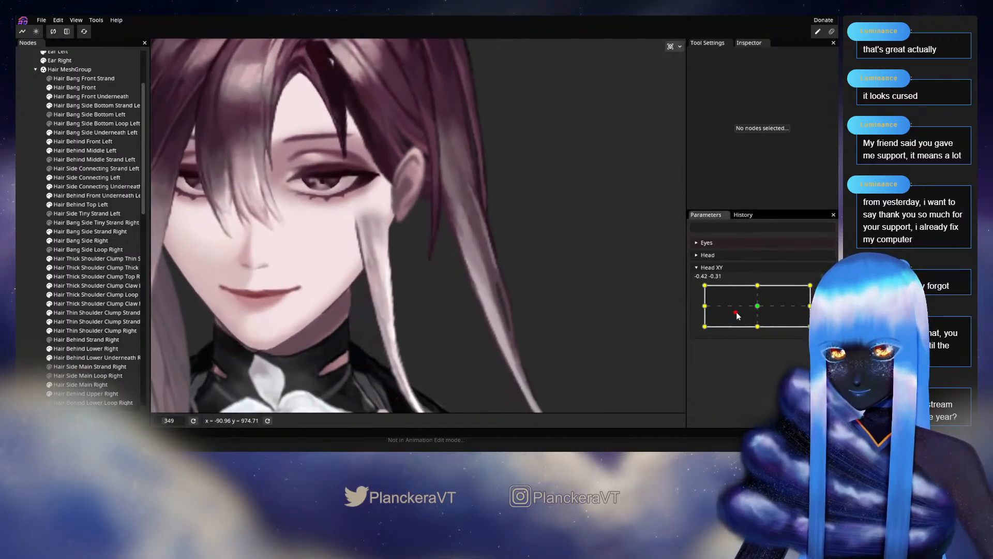
left_click_drag(737, 313, 690, 331)
Step: Arm Head XY at -1.00 -1.00 and nudge the Hair Behind Middle Left mesh's centre and outer-edge vertices at and above ear level
left_click(819, 289)
scroll(398, 232, "up", 3)
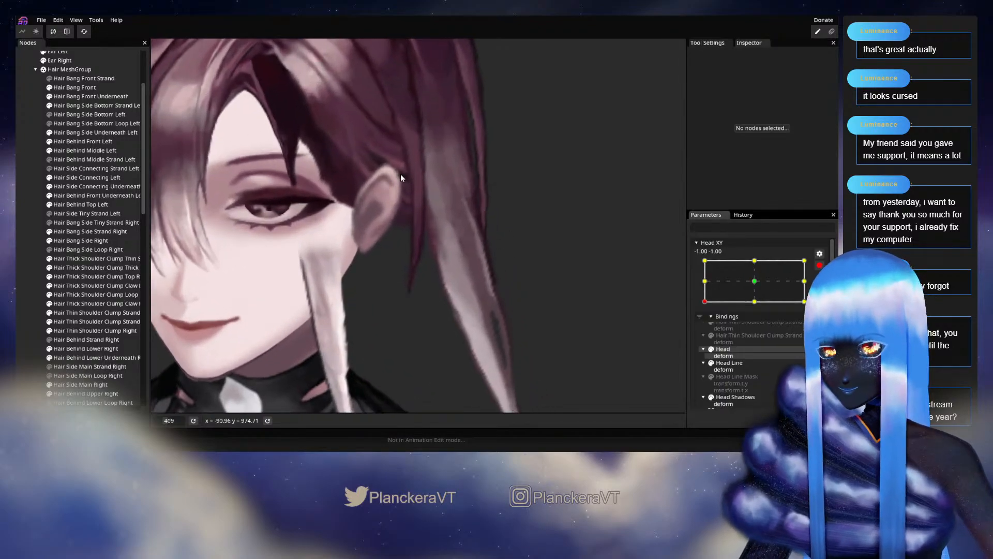
scroll(393, 259, "up", 6)
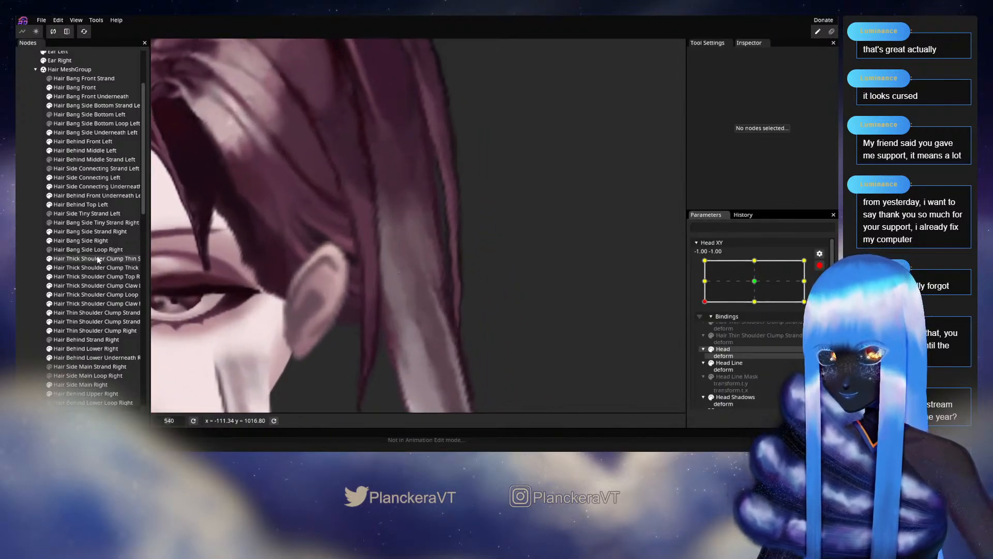
left_click(85, 151)
scroll(404, 260, "up", 1)
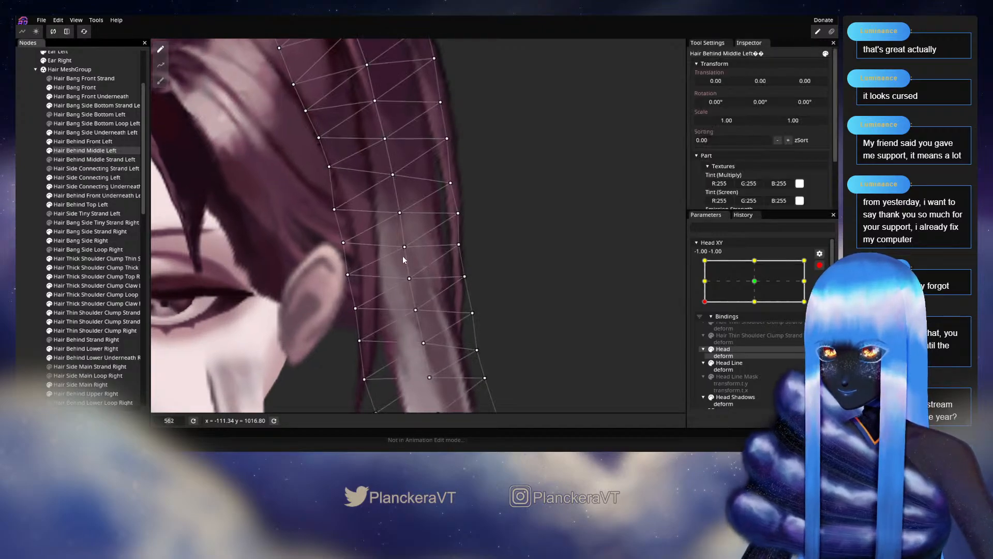
left_click_drag(406, 247, 408, 245)
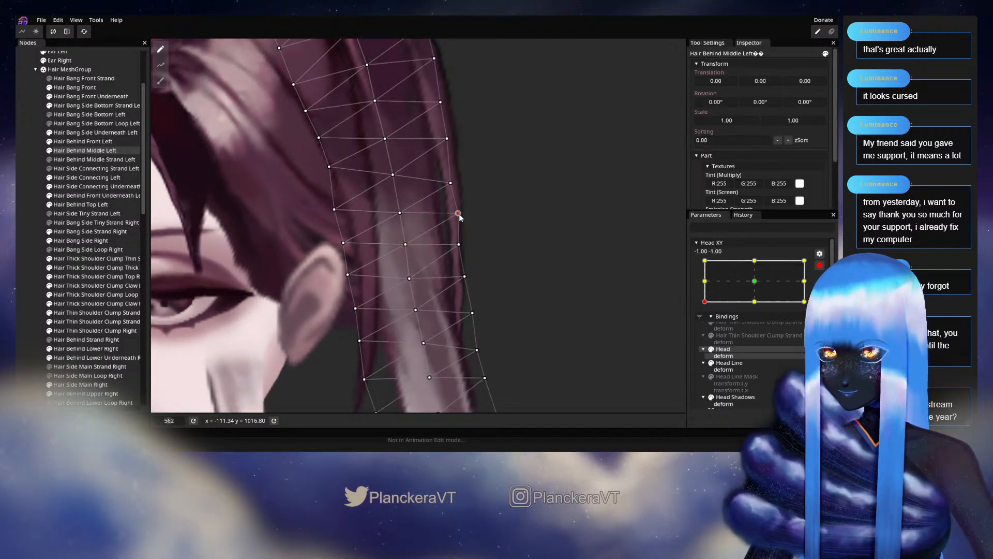
left_click_drag(459, 216, 460, 214)
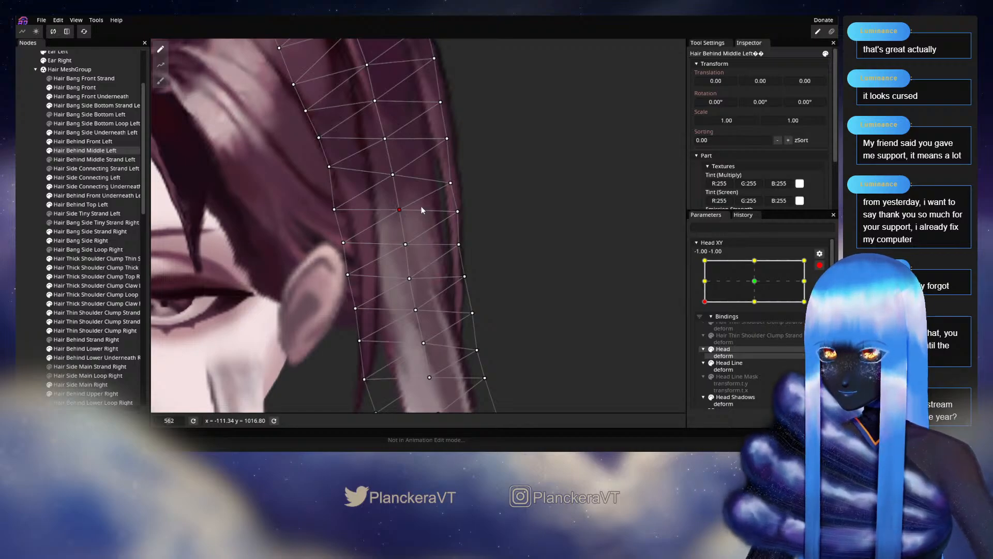
left_click_drag(449, 181, 448, 181)
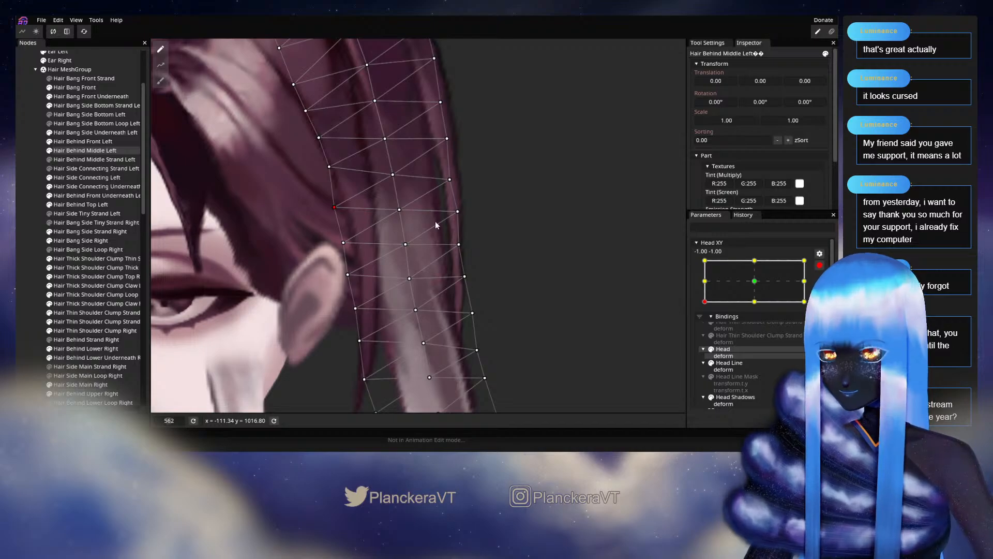
Step: Disarm Head XY and test the head turn around the -1.00 -1.00 corner to examine the strand above the ear
left_click(21, 232)
scroll(427, 274, "down", 8)
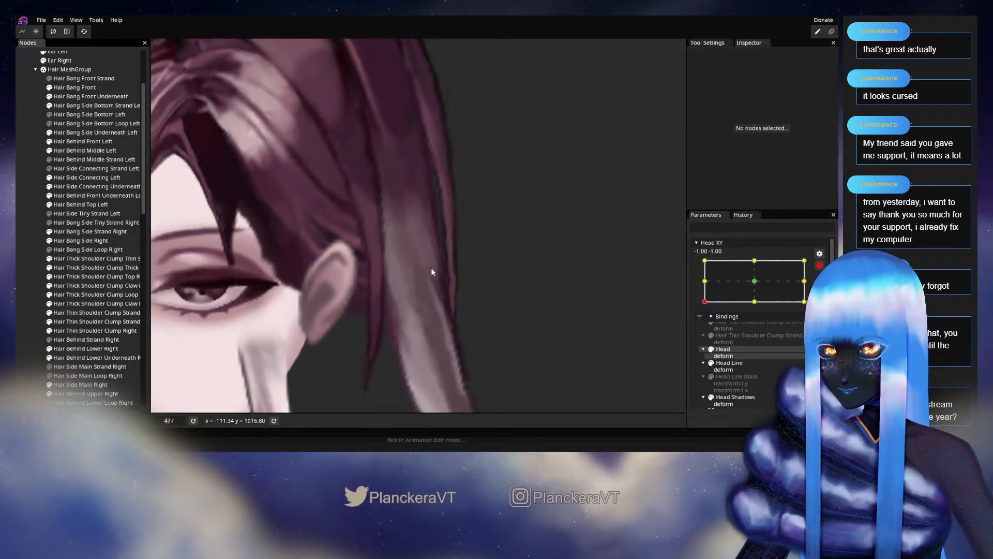
scroll(445, 267, "down", 6)
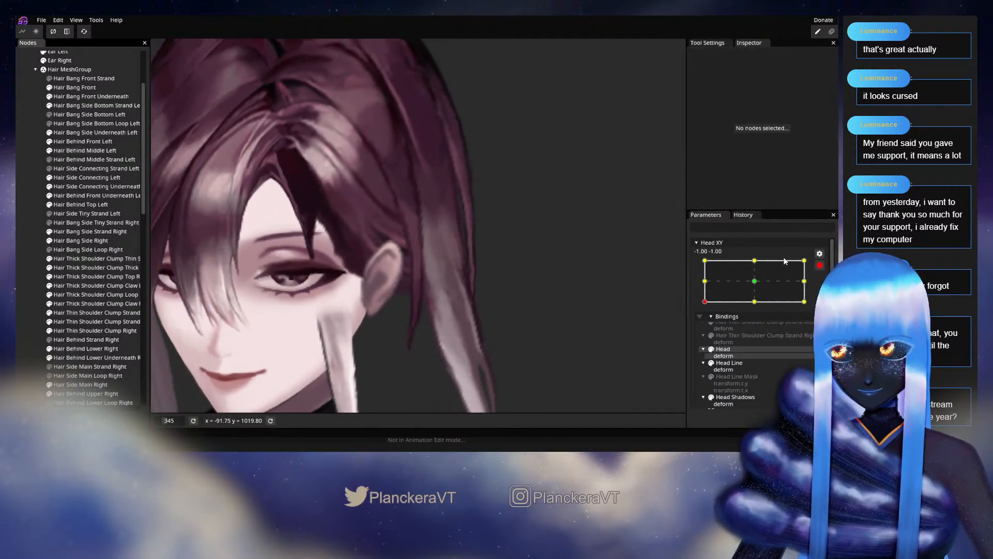
left_click(819, 265)
mouse_move(705, 327)
left_mouse_down()
mouse_move(759, 310)
mouse_move(697, 333)
left_mouse_up()
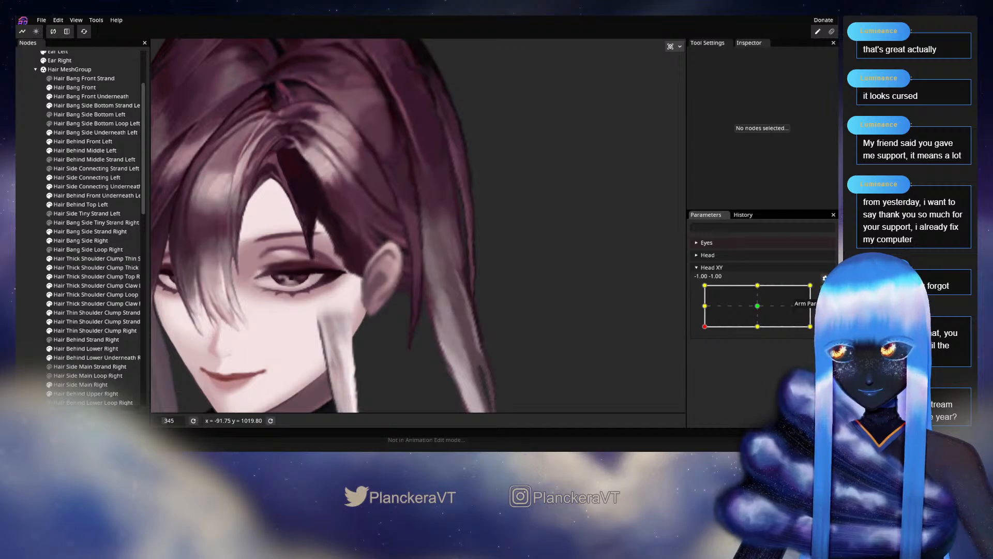
Step: Rearm Head XY at -1.00 -1.00 and even out the Hair Behind Middle Left vertex rows across both edges and the centre beside the ear
scroll(459, 275, "up", 6)
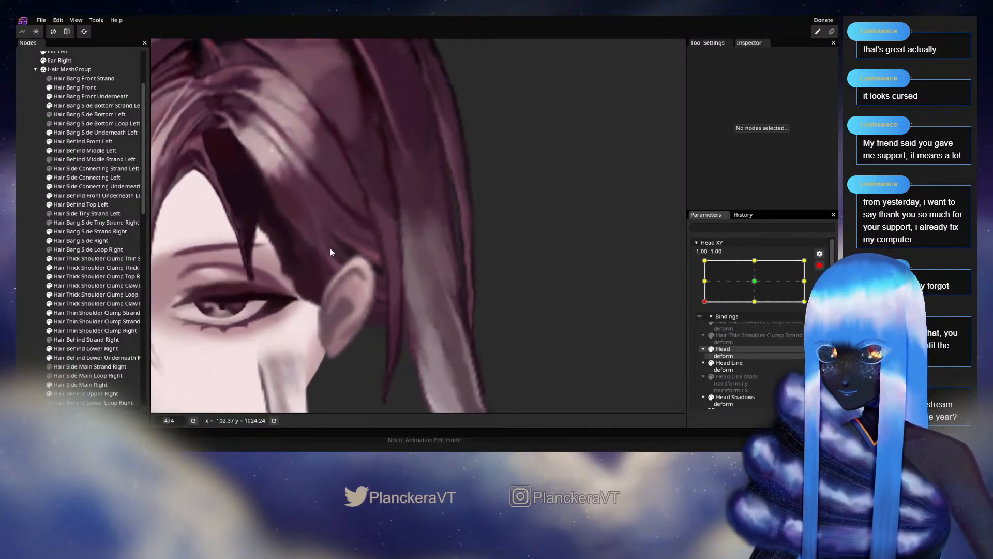
left_click(77, 151)
scroll(421, 228, "up", 2)
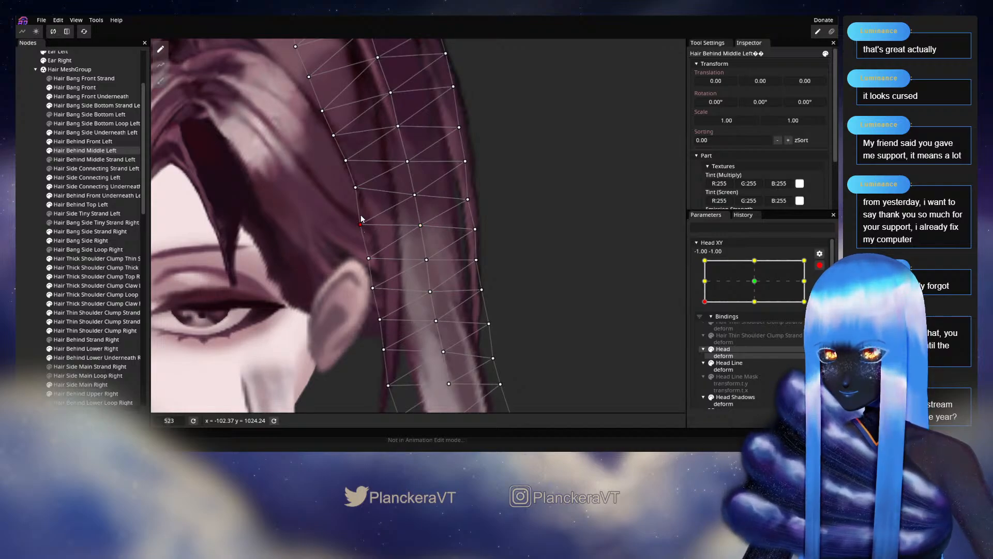
left_click_drag(361, 219, 361, 215)
left_click_drag(414, 194, 468, 195)
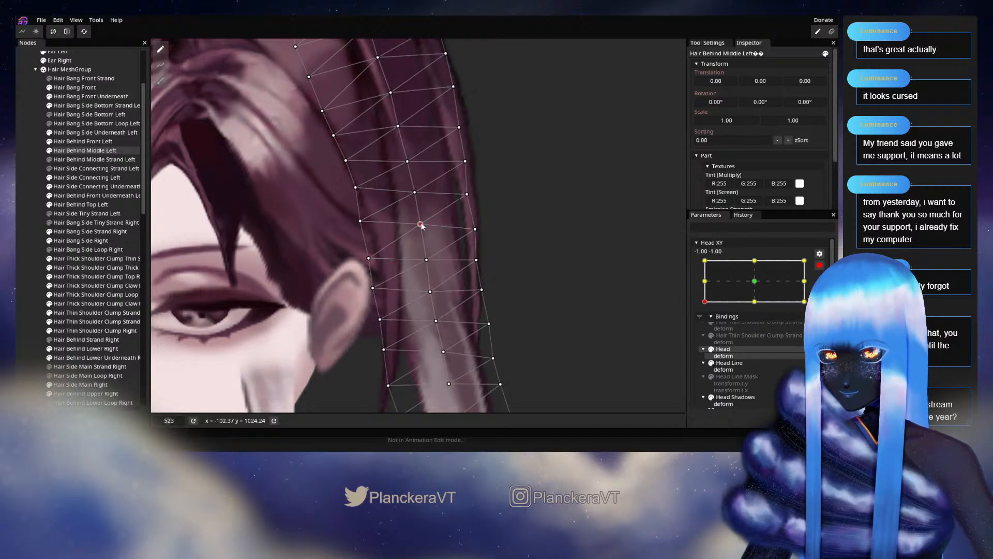
left_click_drag(475, 229, 468, 203)
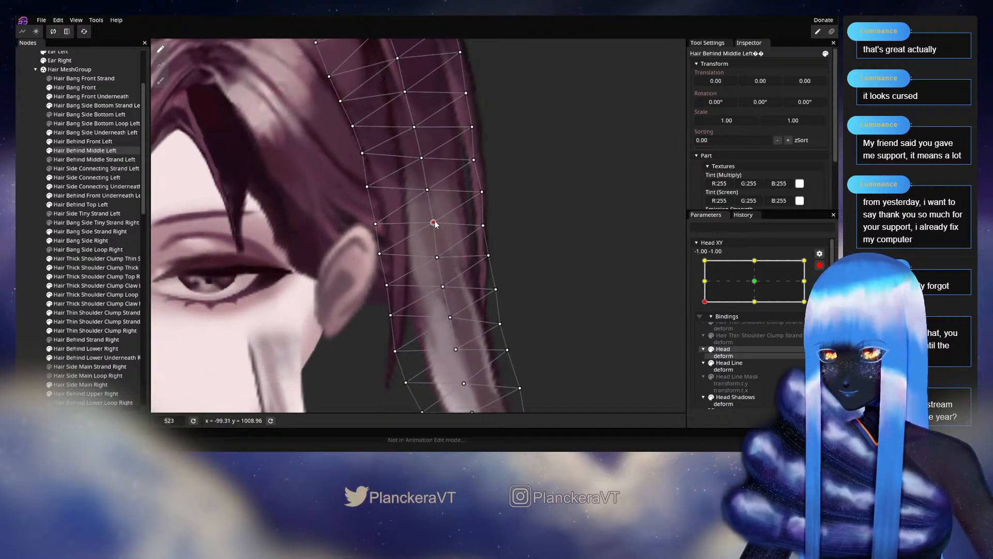
left_click_drag(376, 223, 375, 219)
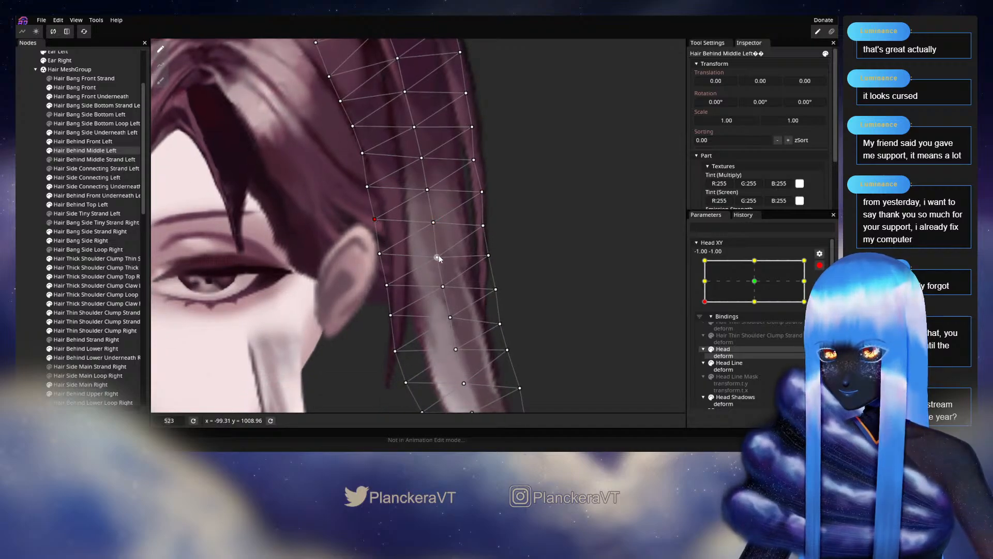
left_click_drag(437, 257, 438, 255)
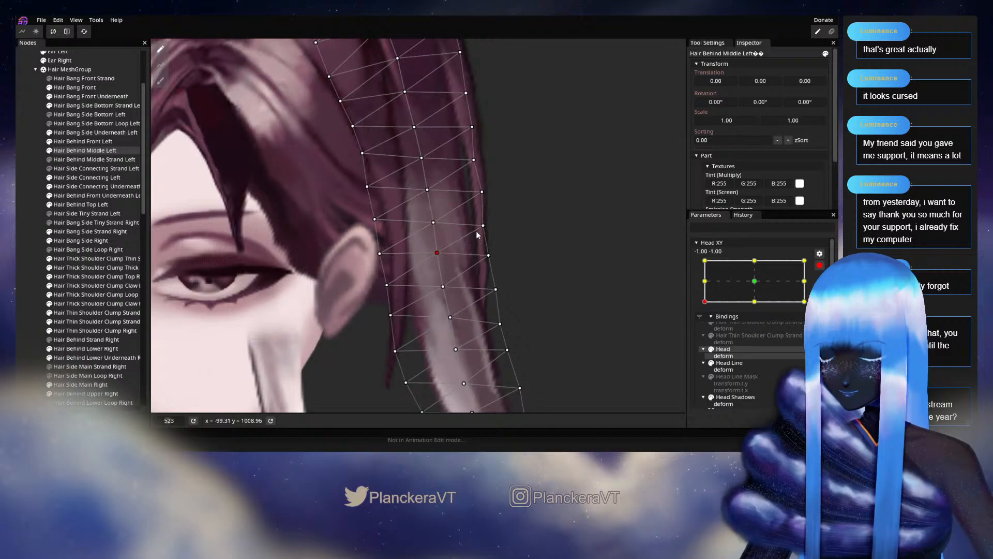
left_click_drag(483, 224, 509, 197)
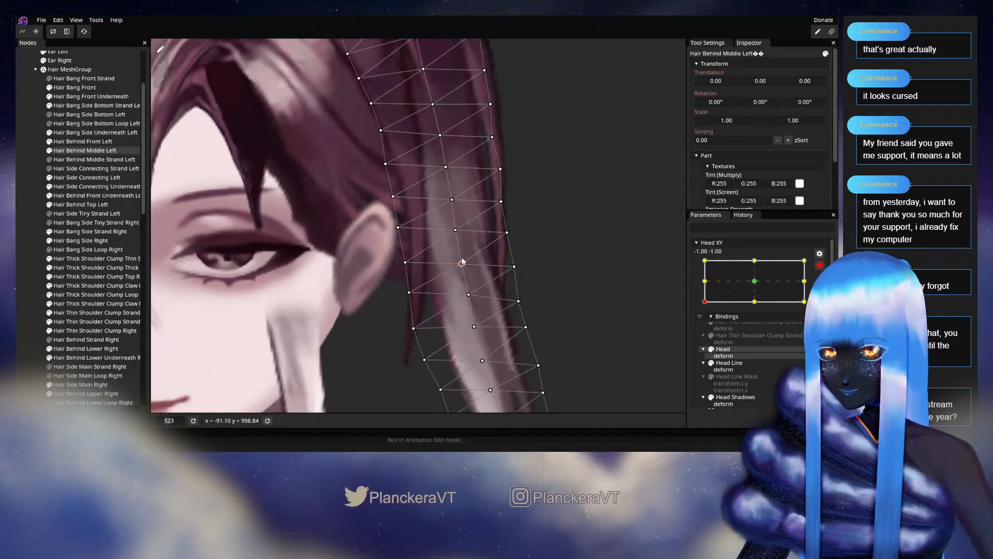
Step: Disarm Head XY and move the head from -1.00 -1.00 towards -0.28 -0.29 and back to examine the whole hair silhouette
left_click(32, 203)
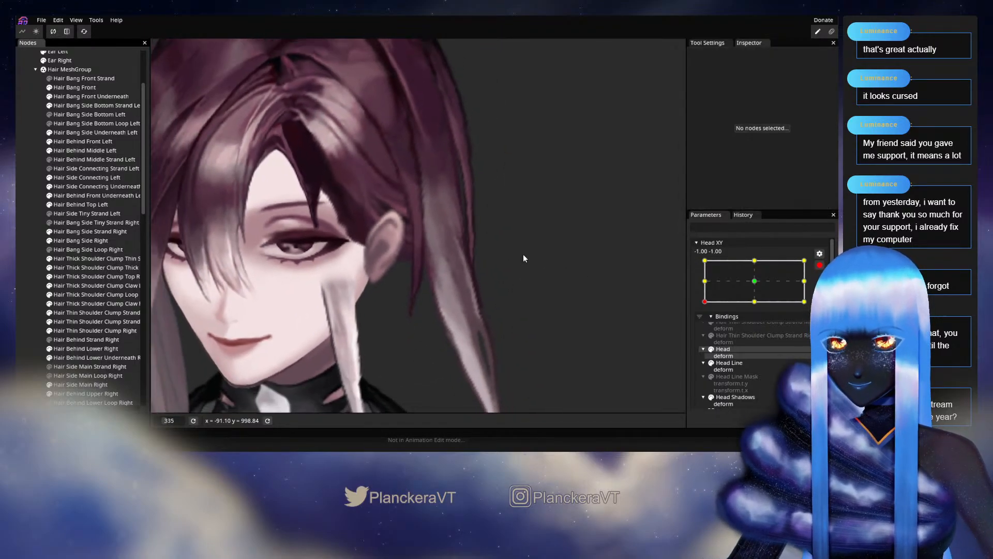
scroll(524, 255, "down", 3)
left_click_drag(526, 257, 543, 282)
left_click(819, 265)
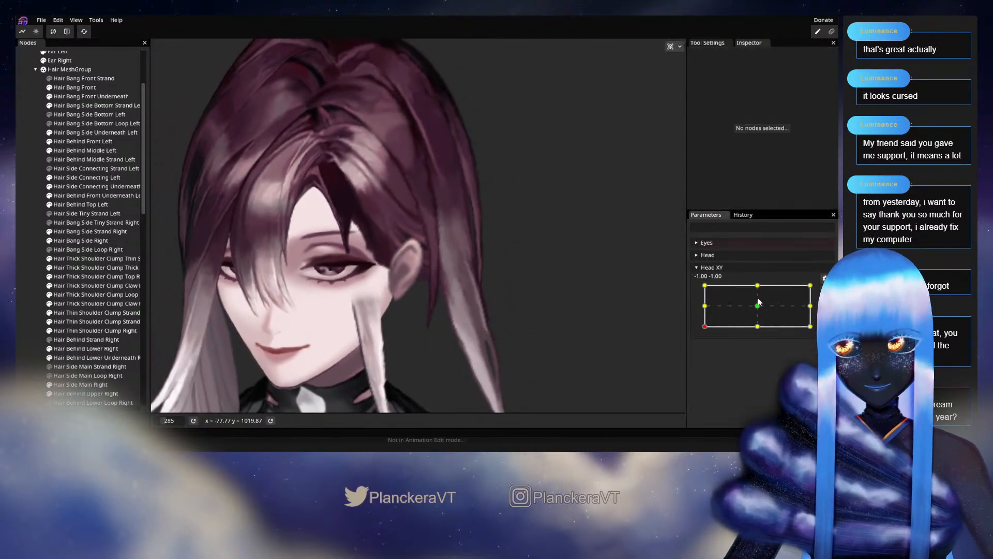
left_click(744, 313)
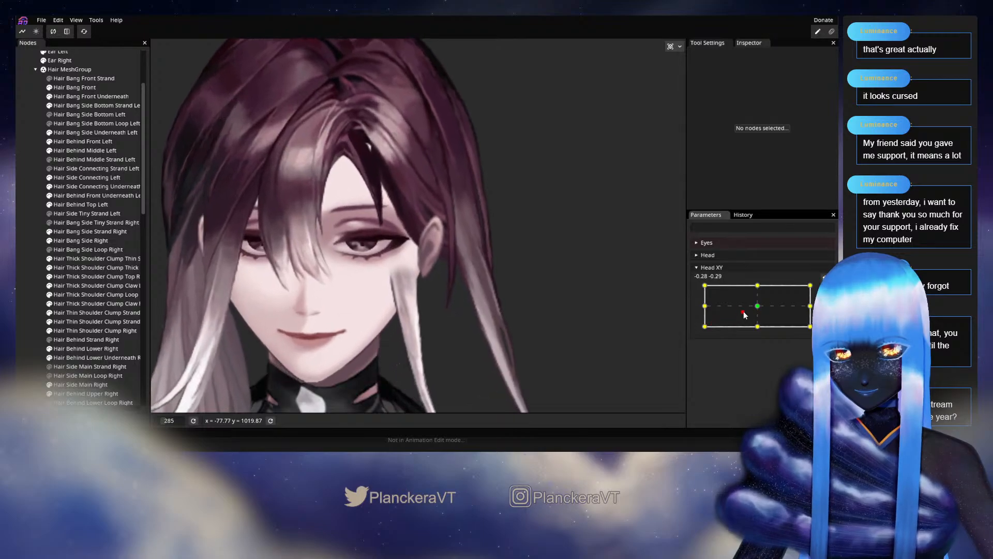
mouse_move(744, 314)
left_mouse_down()
mouse_move(759, 308)
mouse_move(698, 329)
mouse_move(739, 333)
mouse_move(699, 333)
mouse_move(758, 308)
mouse_move(704, 326)
left_mouse_up()
Step: Rearm Head XY at -1.00 -1.00 and nudge the Hair Behind Middle Left mesh's centre and inner-edge vertices around earlobe level
scroll(510, 272, "up", 3)
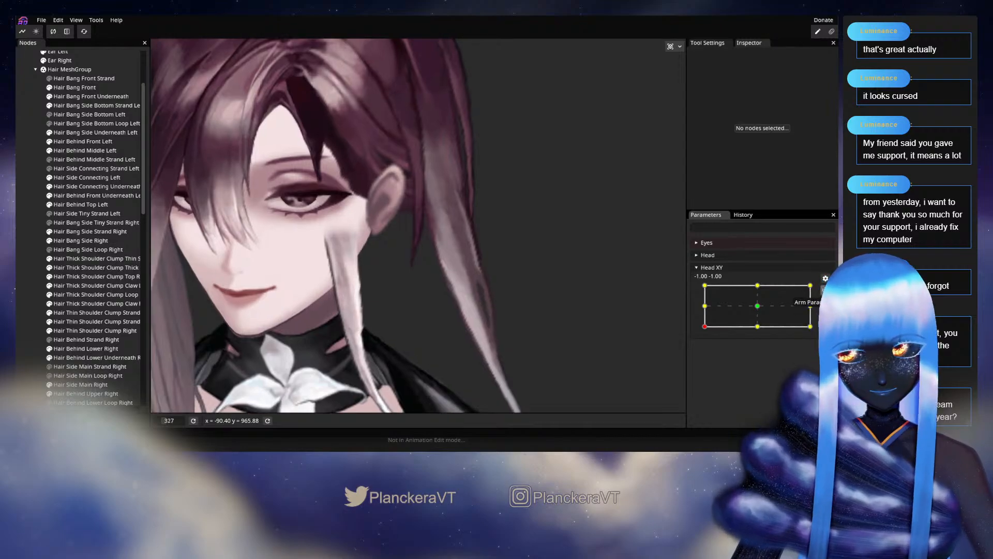
scroll(481, 246, "up", 8)
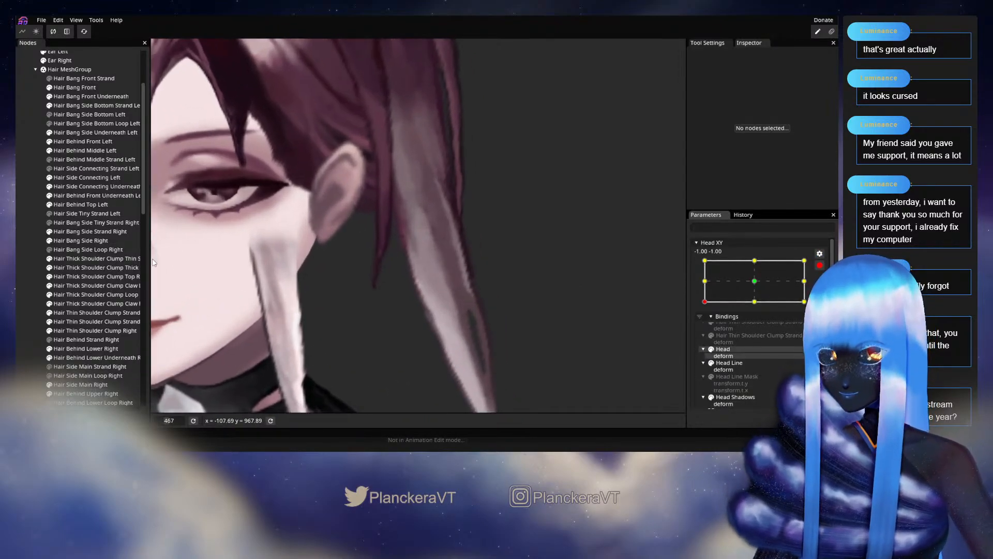
left_click(83, 150)
scroll(400, 249, "up", 1)
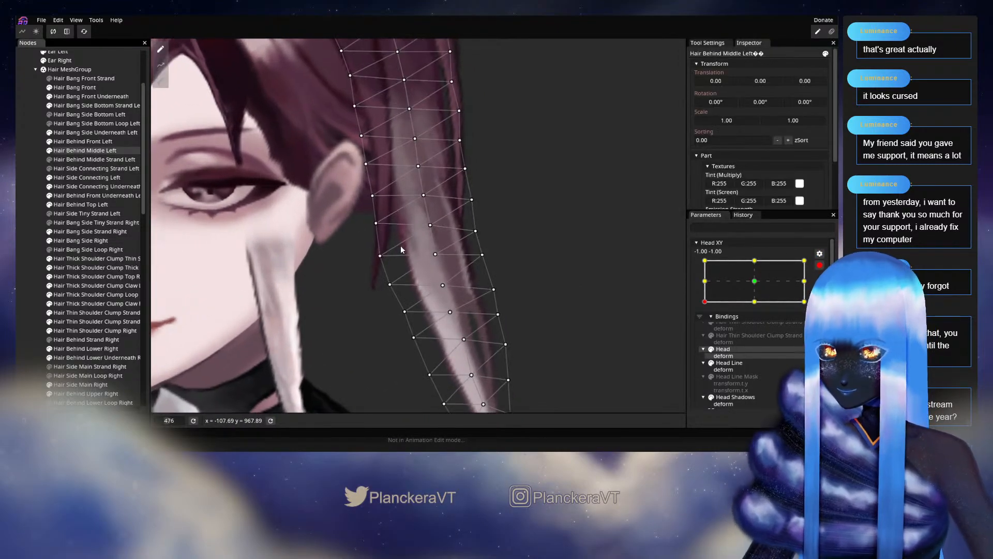
scroll(401, 250, "up", 1)
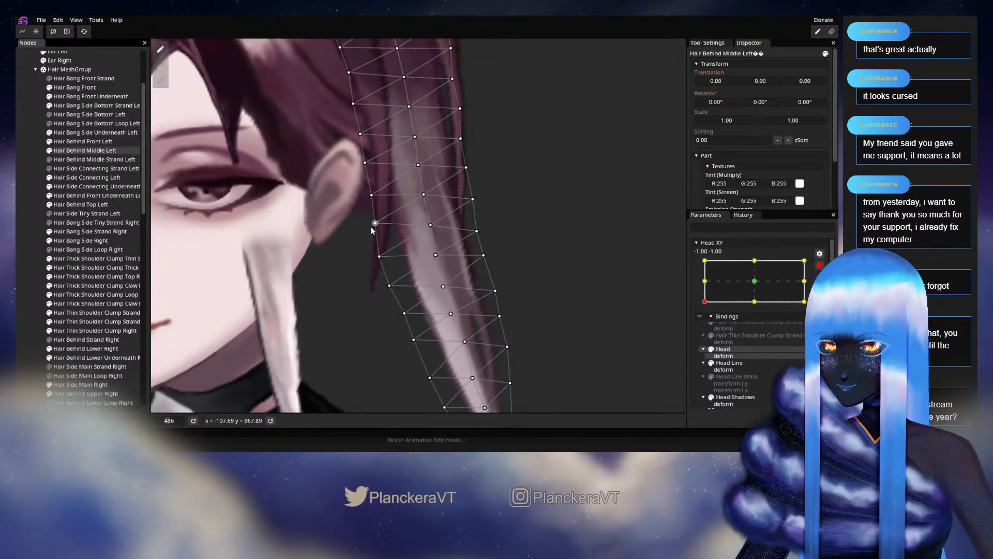
left_click(438, 226)
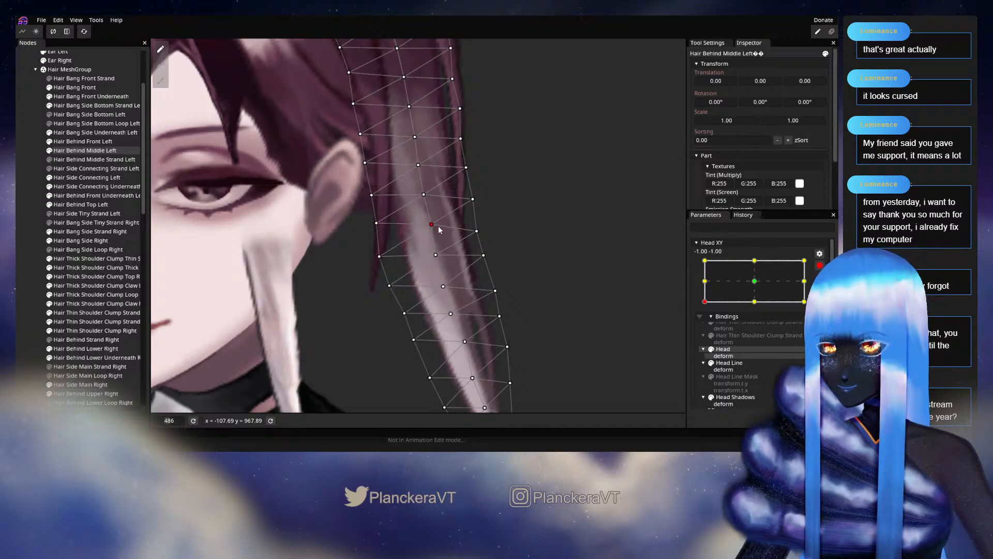
left_click(438, 255)
left_click_drag(384, 257, 365, 246)
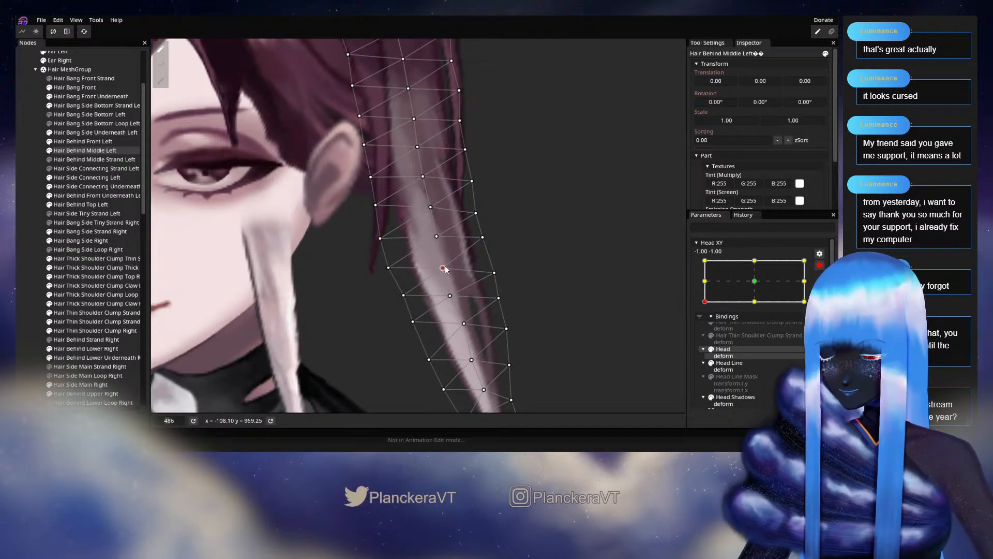
Step: Adjust the Hair Behind Middle Left strand's inner-edge and centre vertices just below the ear, then deselect the mesh
left_click_drag(389, 268, 383, 245)
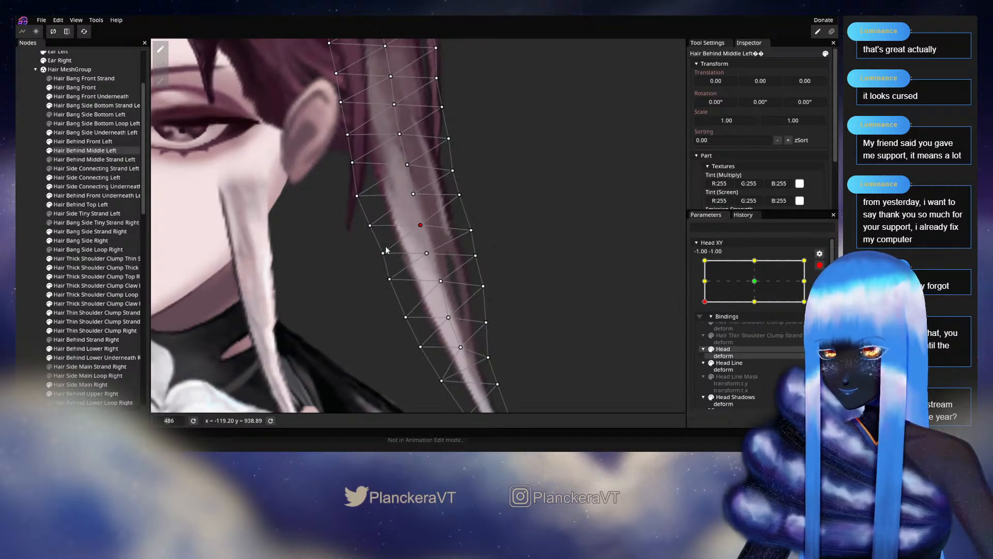
left_click(383, 253)
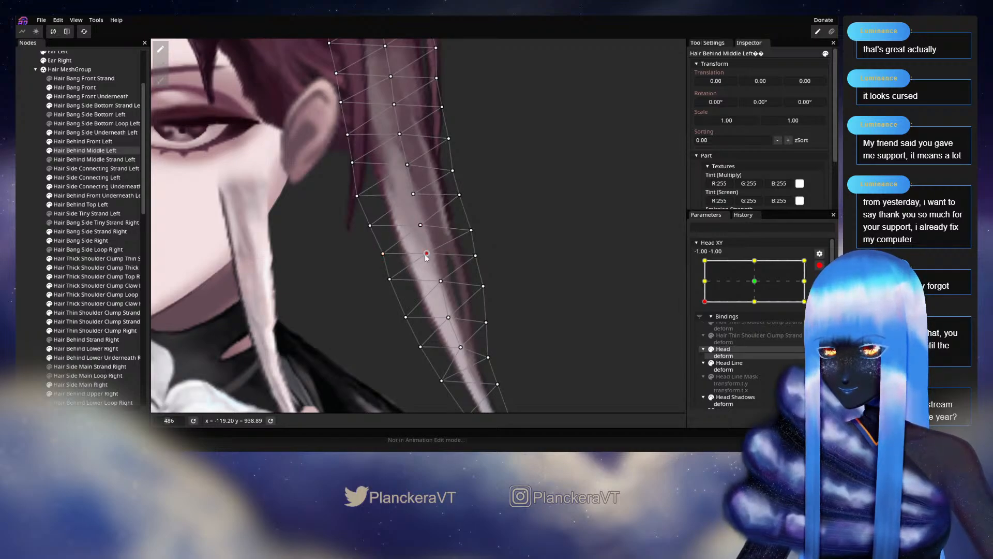
left_click_drag(369, 233, 369, 261)
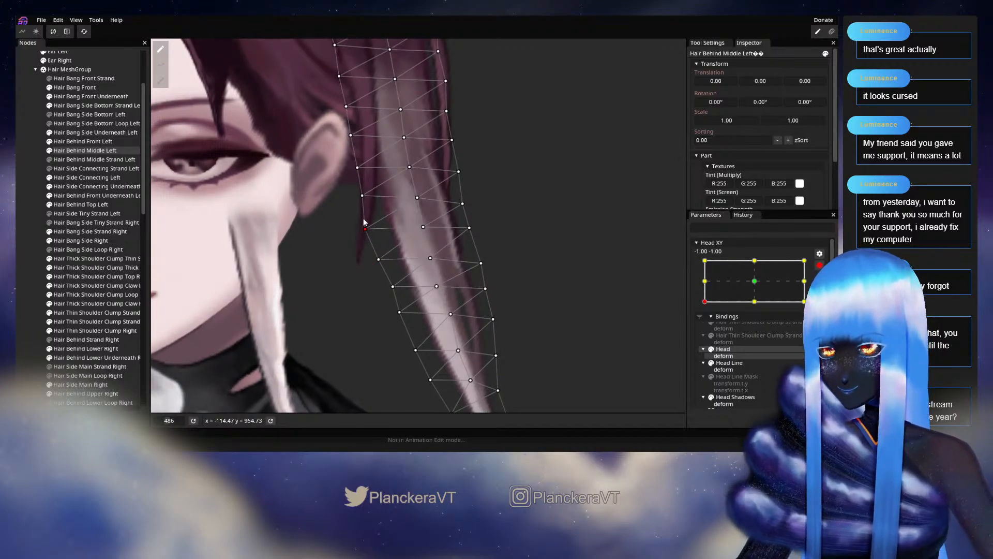
left_click(19, 188)
Step: Disarm Head XY and turn the head from -1.00 -1.00 to near centre and back to examine the strand's motion
scroll(450, 268, "down", 5)
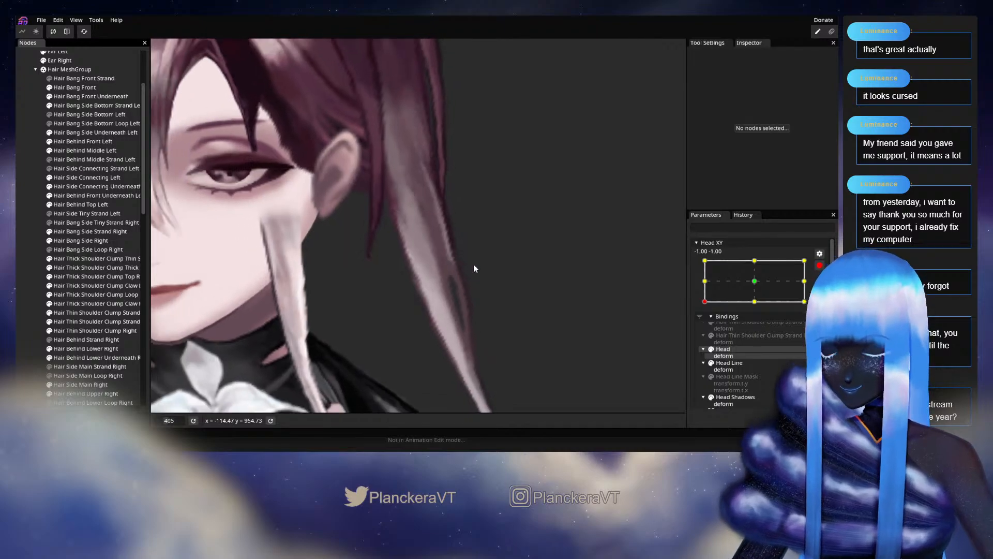
scroll(485, 260, "down", 2)
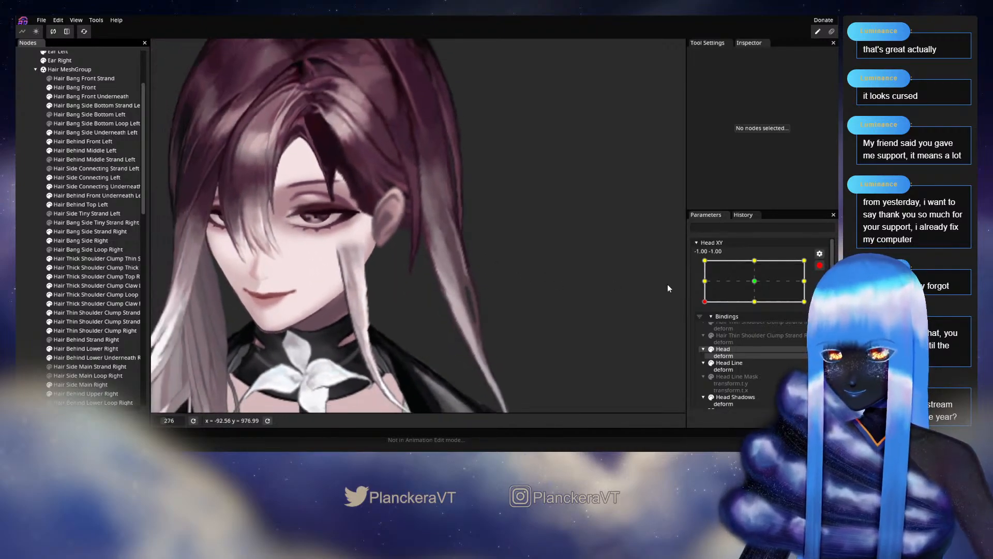
left_click(820, 266)
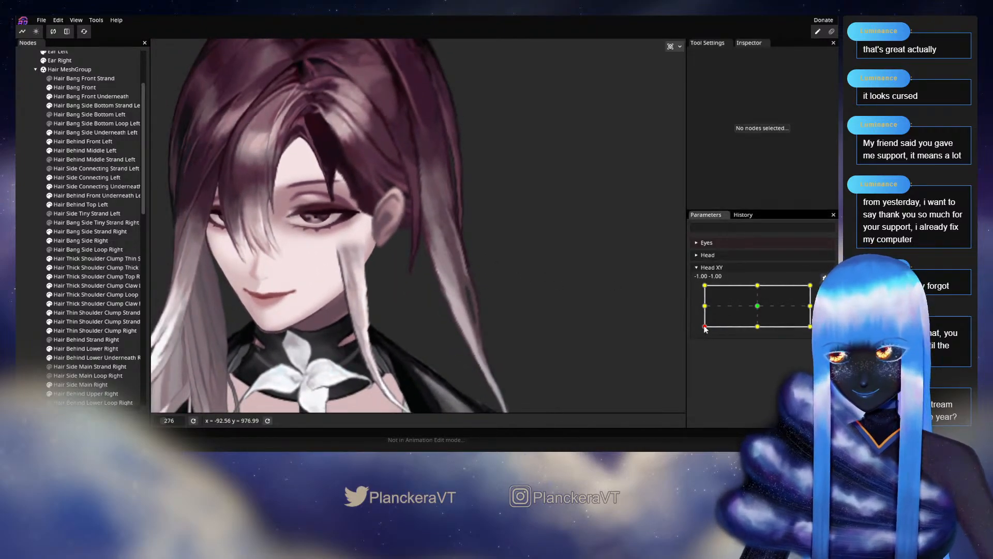
left_click_drag(705, 328, 757, 308)
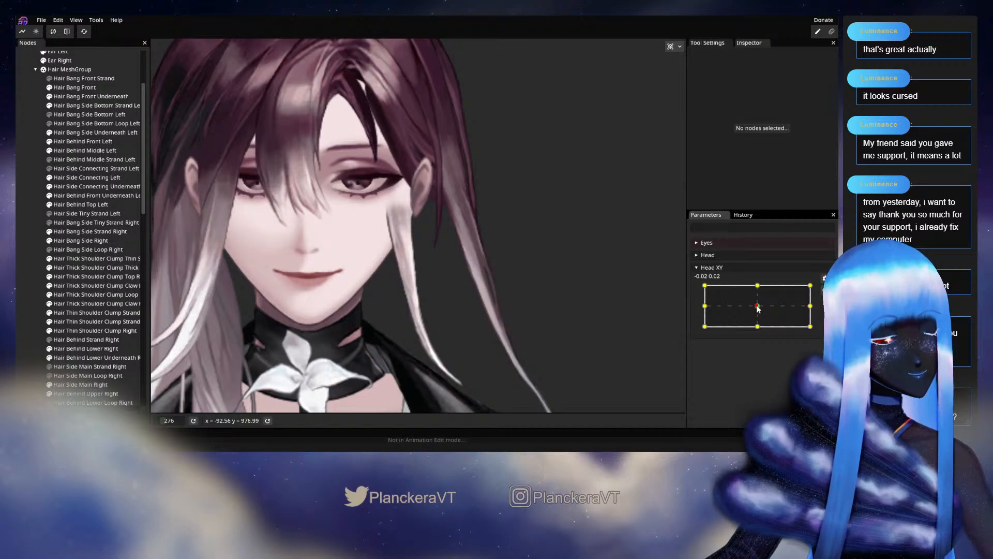
left_click_drag(758, 308, 703, 324)
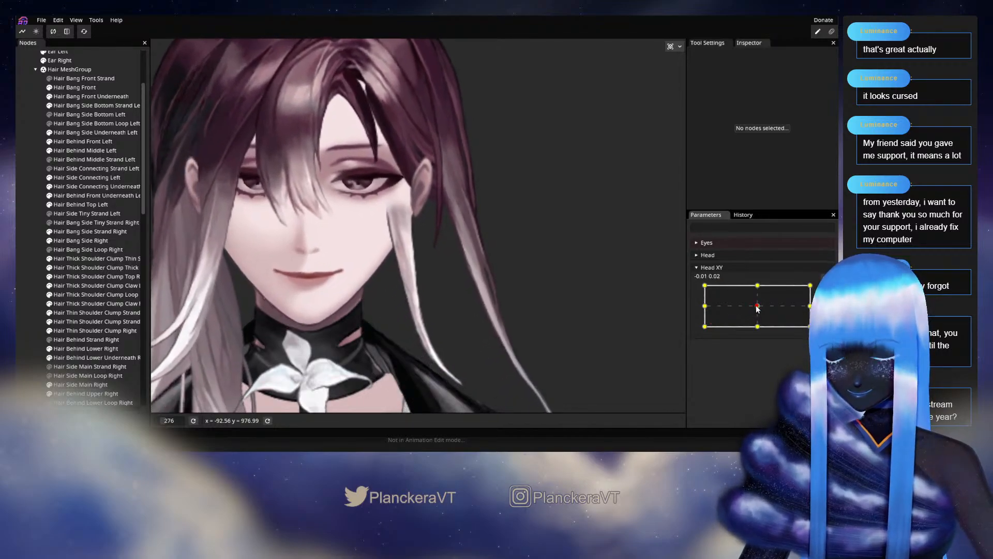
mouse_move(488, 246)
left_mouse_down()
mouse_move(486, 200)
mouse_move(489, 263)
left_mouse_up()
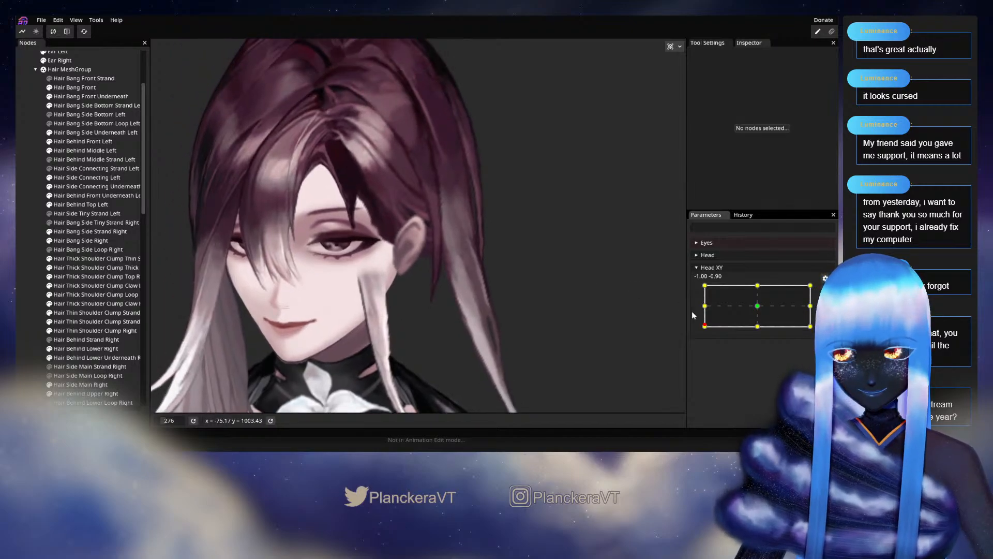
mouse_move(705, 325)
left_mouse_down()
mouse_move(752, 308)
mouse_move(706, 325)
left_mouse_up()
Step: Rearm Head XY at -1.00 -1.00 and fine-tune the Hair Behind Middle Left inner-edge and centre vertices from the earlobe downwards
left_click(824, 290)
scroll(496, 299, "up", 2)
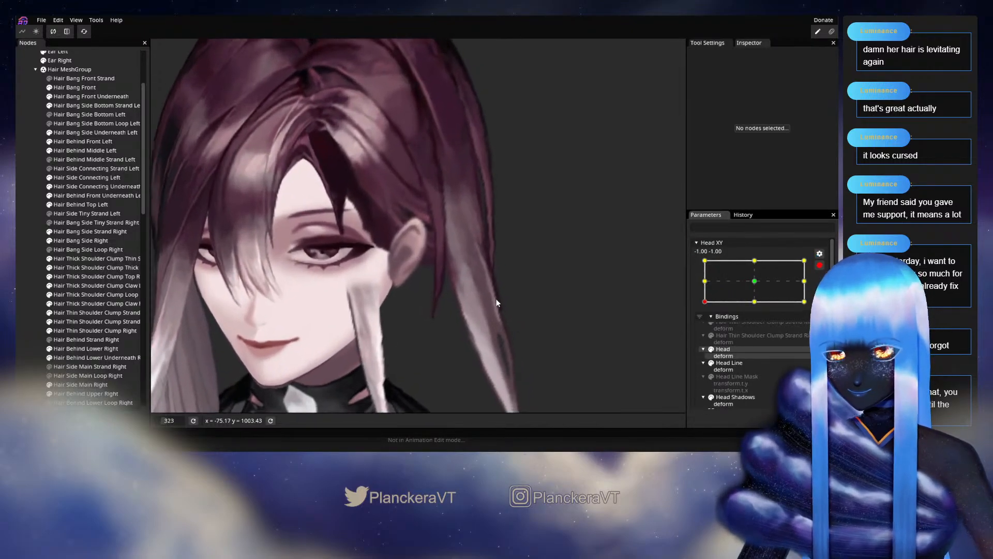
scroll(496, 303, "up", 2)
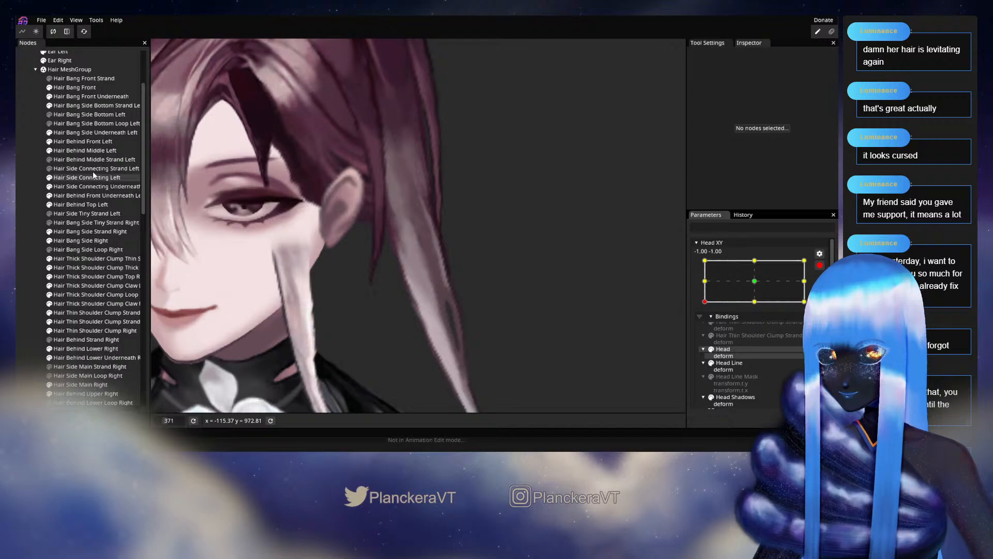
left_click(85, 151)
scroll(404, 277, "up", 1)
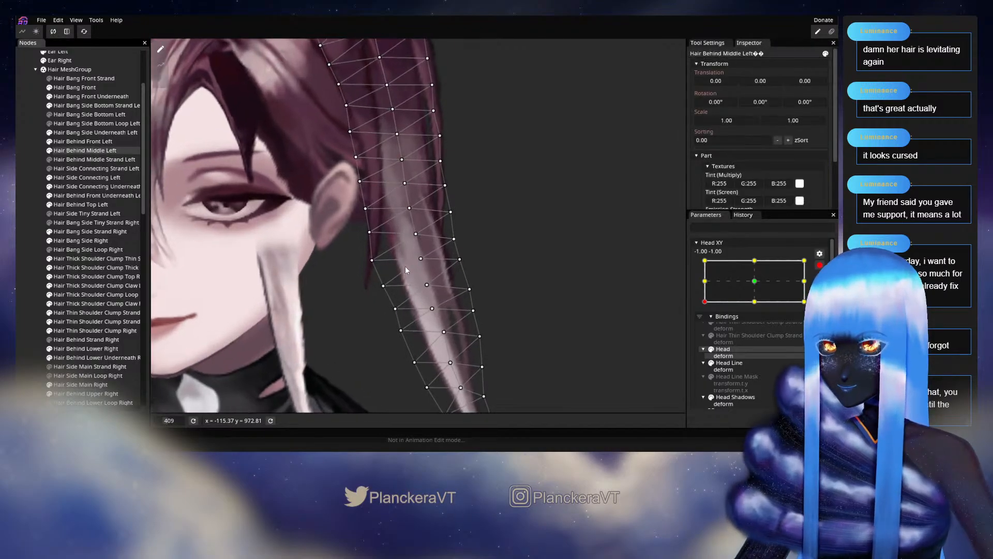
left_click(373, 261)
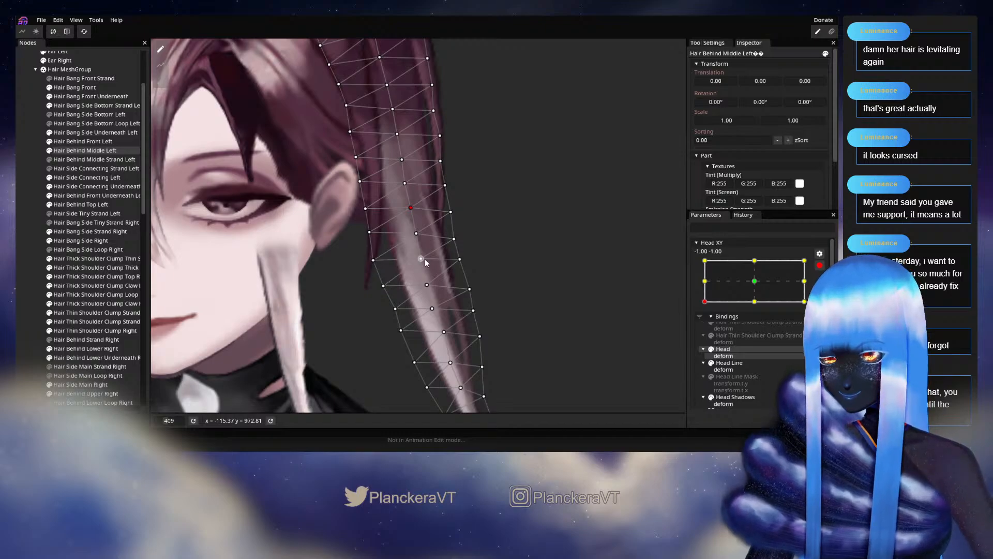
left_click_drag(414, 258, 417, 272)
scroll(409, 252, "down", 2)
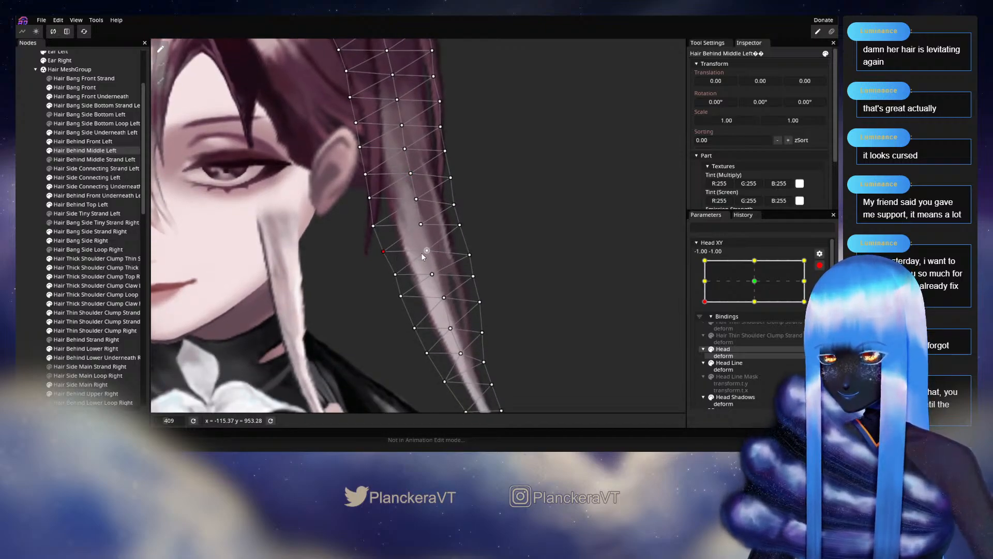
left_click(426, 251)
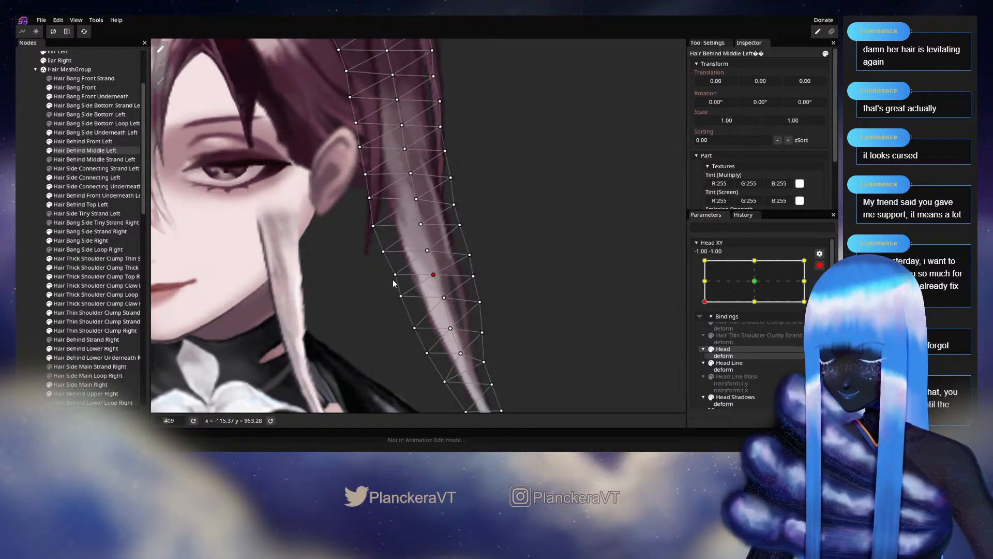
left_click(29, 227)
Step: Disarm Head XY and move the head around the -1.00 -1.00 corner to examine the strand below the ear
scroll(495, 268, "down", 3)
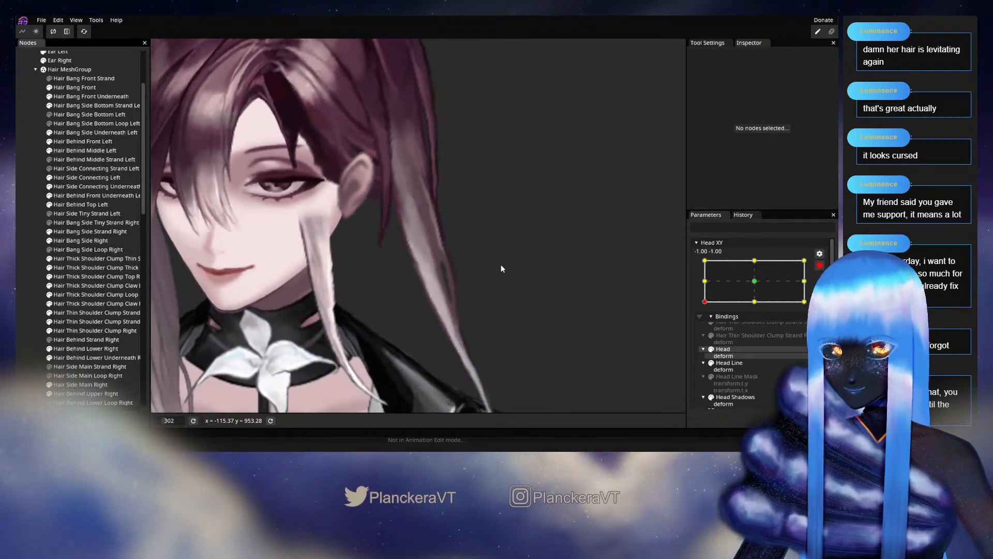
scroll(512, 277, "down", 2)
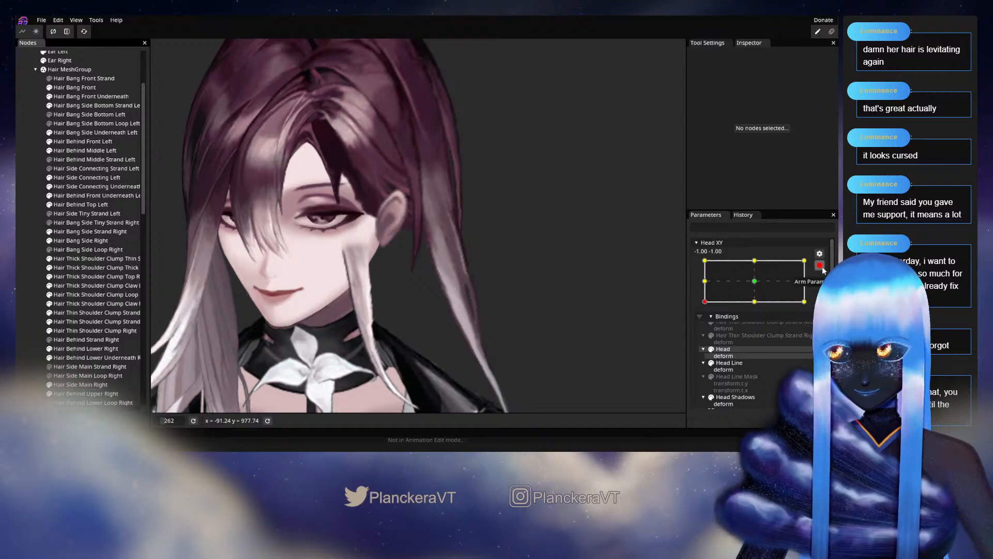
left_click(821, 266)
mouse_move(708, 329)
left_mouse_down()
mouse_move(757, 310)
mouse_move(704, 331)
left_mouse_up()
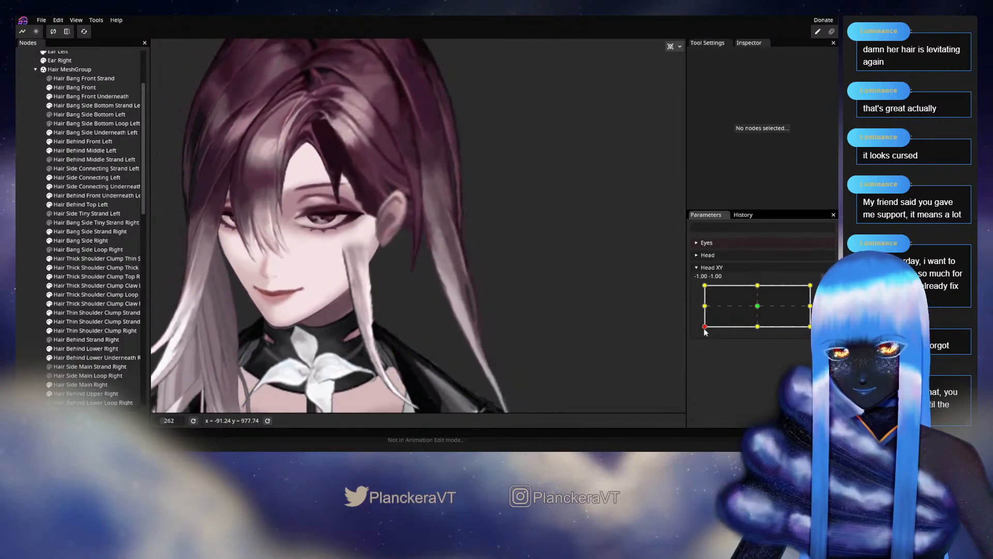
Step: Rearm Head XY at -1.00 -1.00 and nudge the Hair Behind Middle Left centre vertices just below the earlobe
scroll(450, 302, "up", 5)
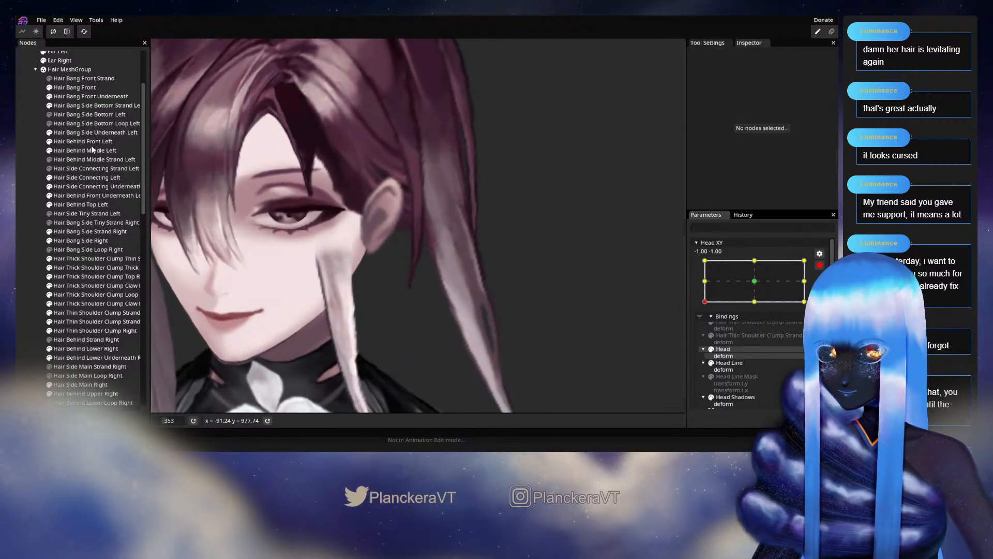
left_click(86, 150)
scroll(530, 269, "up", 4)
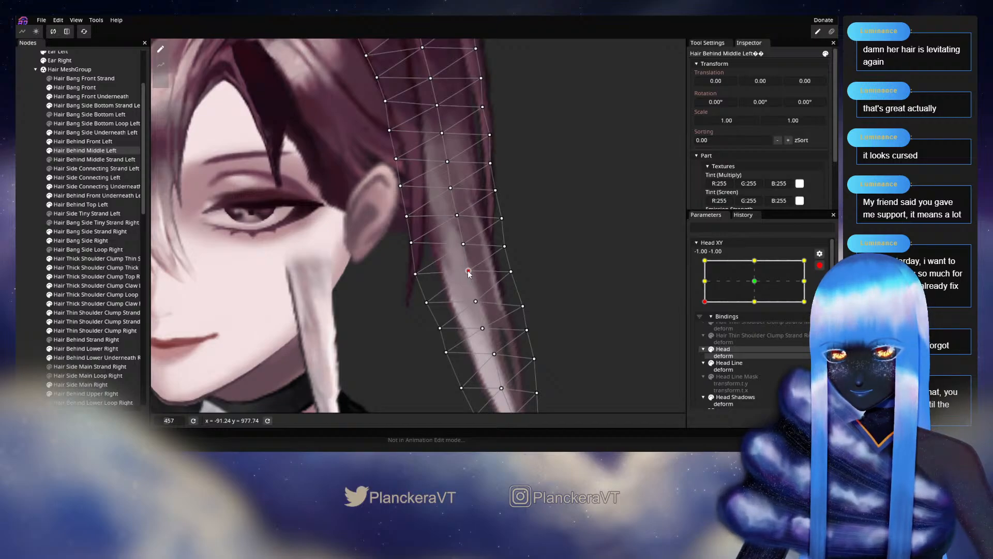
left_click(29, 211)
Step: Disarm Head XY and repeat the head turn at the -1.00 -1.00 corner, examining the strand's outline from ear to shoulder
scroll(532, 261, "down", 3)
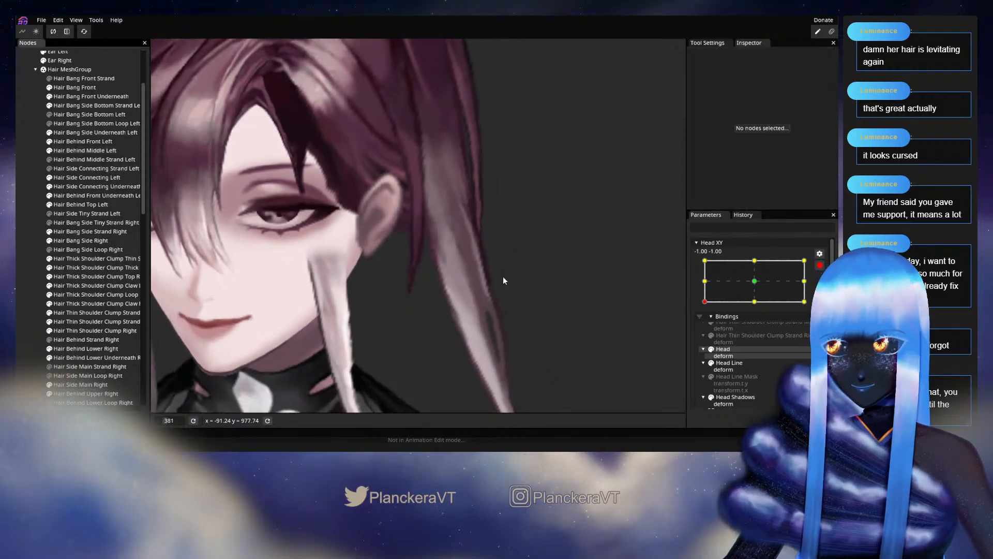
scroll(556, 270, "down", 2)
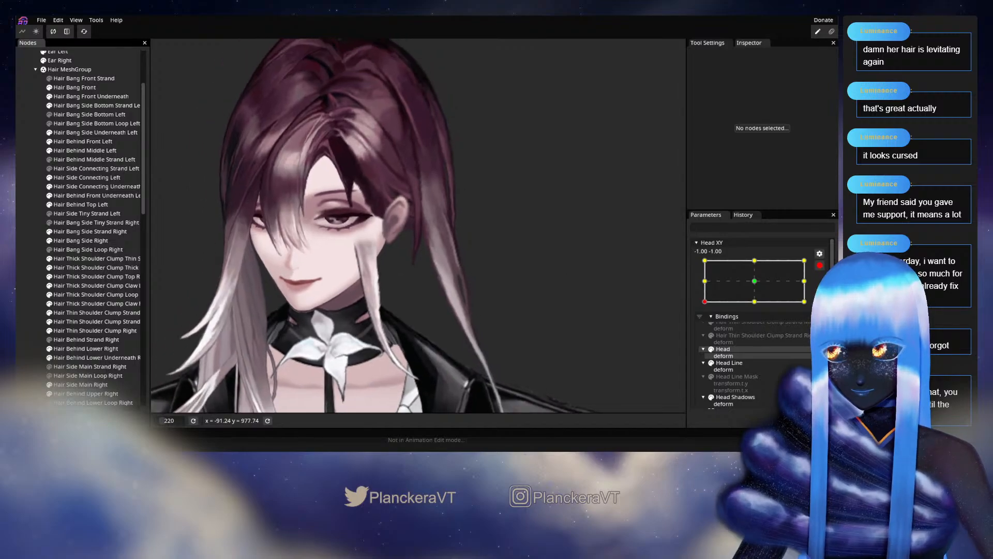
left_click(820, 265)
mouse_move(706, 326)
left_mouse_down()
mouse_move(756, 309)
mouse_move(704, 329)
left_mouse_up()
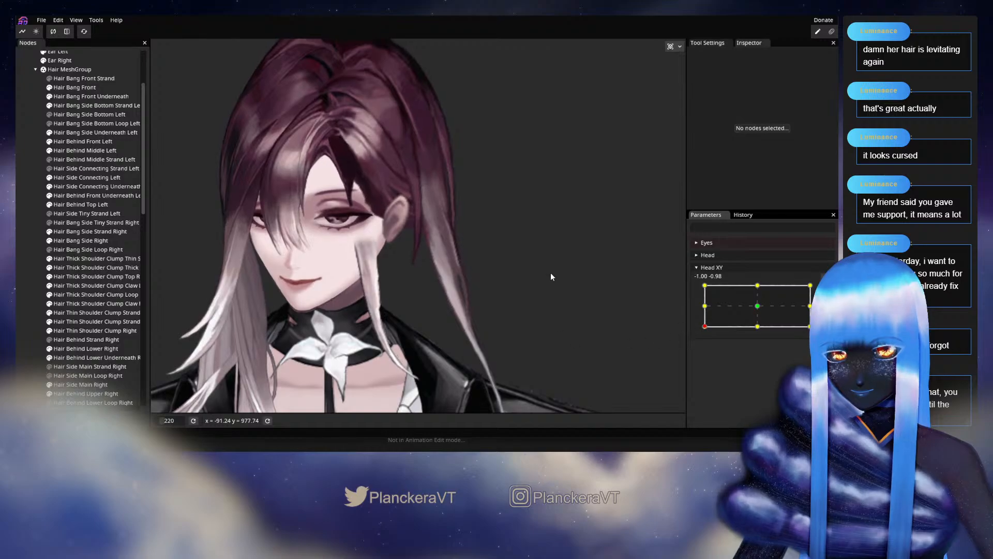
scroll(513, 263, "up", 7)
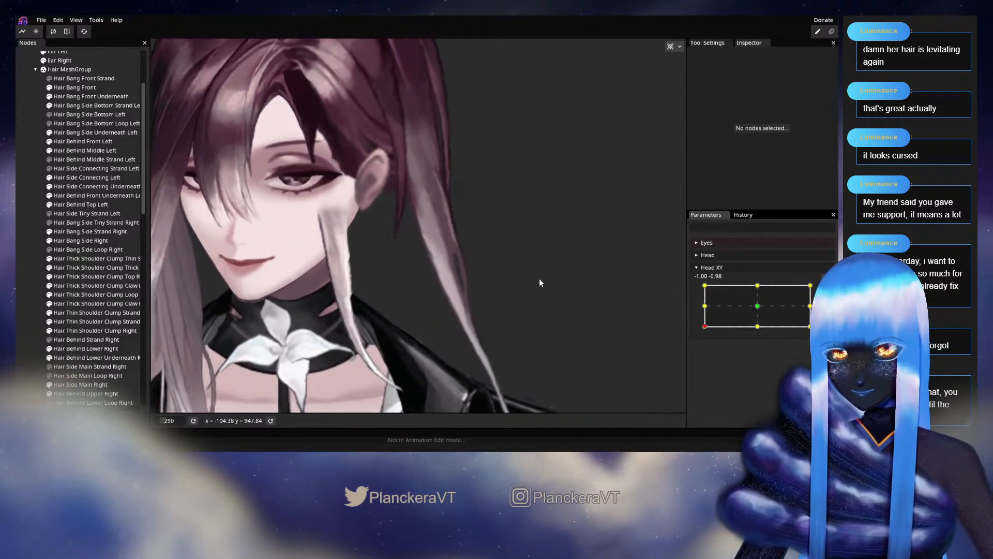
scroll(539, 282, "up", 1)
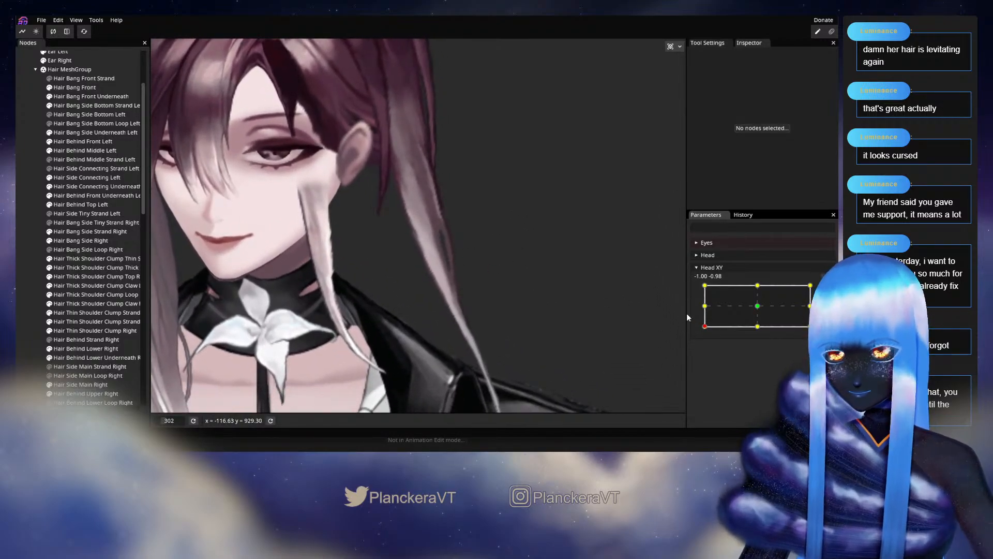
mouse_move(706, 327)
left_mouse_down()
mouse_move(760, 309)
mouse_move(702, 332)
left_mouse_up()
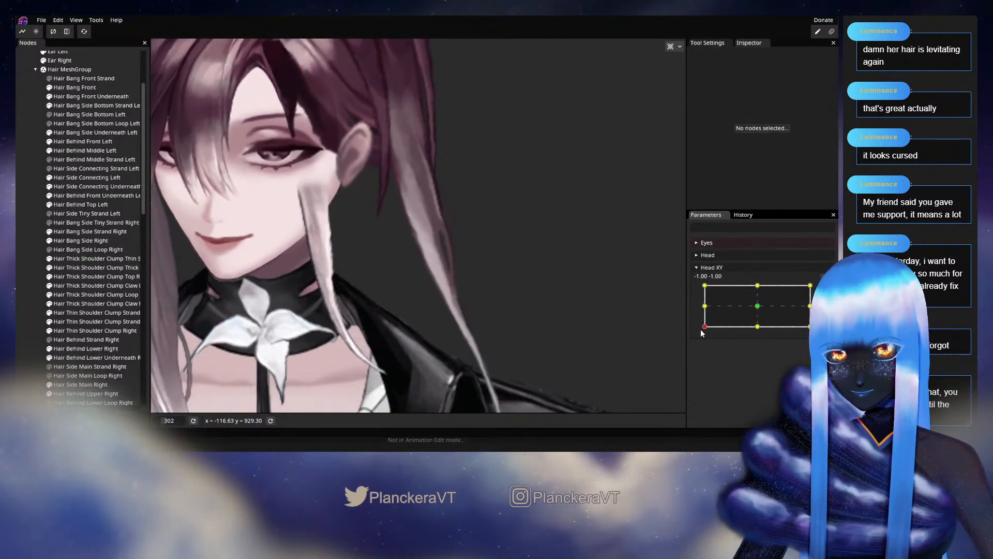
Step: Rearm Head XY at -1.00 -1.00 and nudge the Hair Behind Middle Left outer-edge vertices midway between ear and shoulder
left_click(825, 290)
scroll(462, 316, "up", 3)
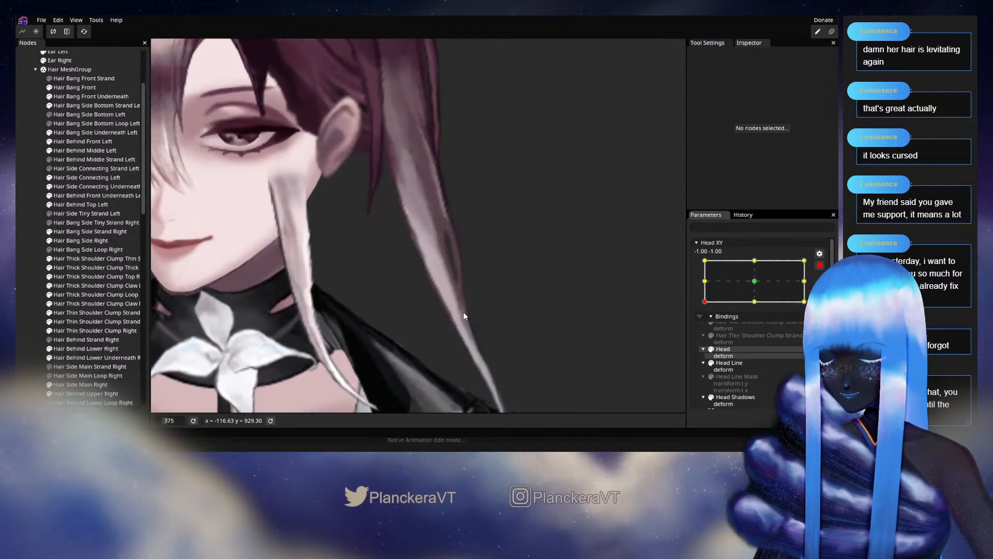
left_click_drag(464, 314, 382, 266)
scroll(382, 269, "up", 2)
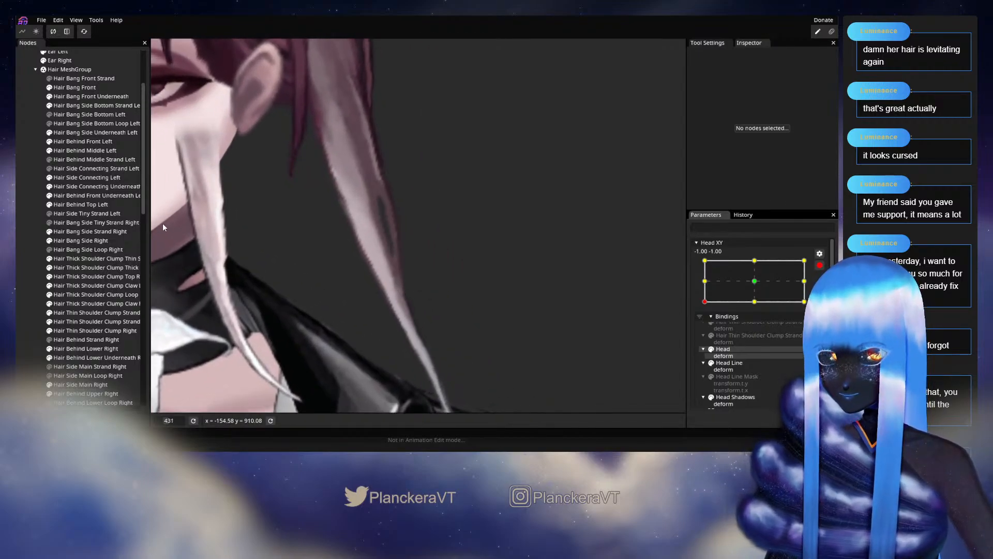
left_click(87, 149)
scroll(409, 243, "up", 1)
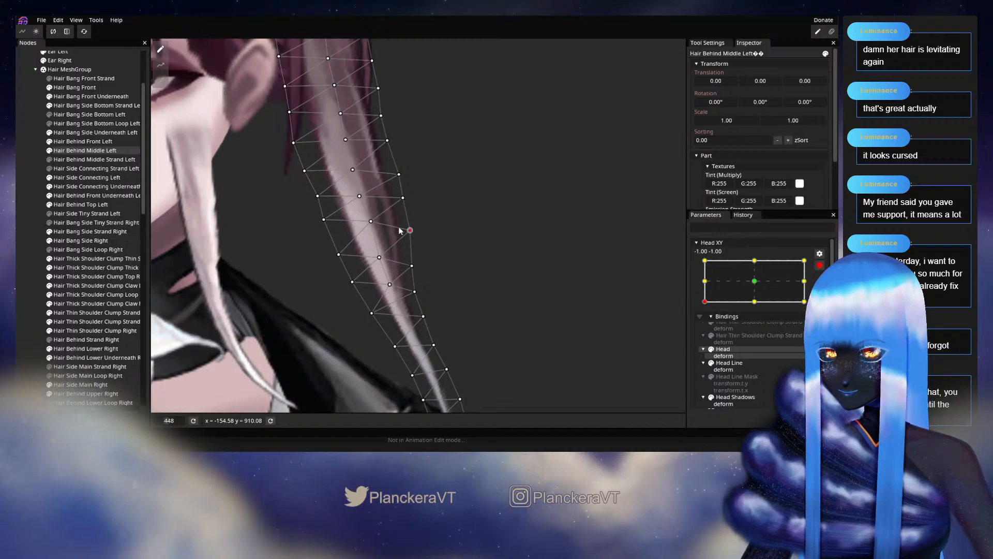
left_click(296, 223)
Step: Disarm Head XY and swing the head around the -1.00 -1.00 corner to examine the strand's outer contour
scroll(427, 274, "down", 4)
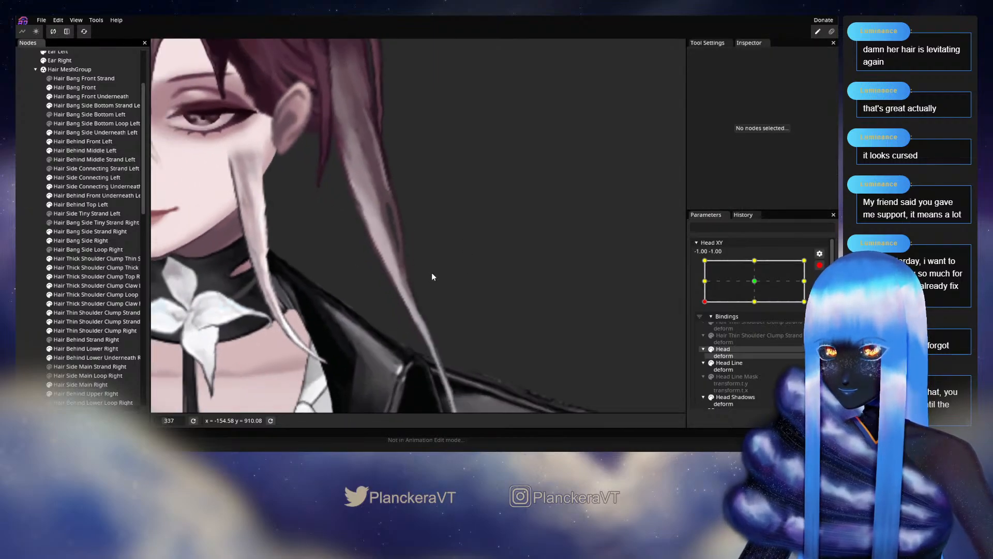
scroll(431, 273, "down", 6)
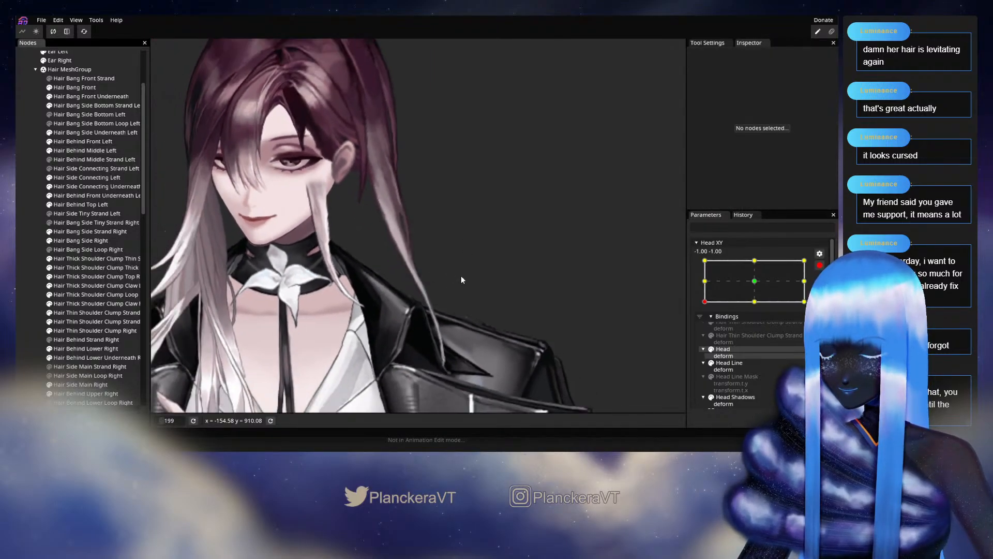
left_click_drag(462, 277, 504, 309)
left_click(820, 265)
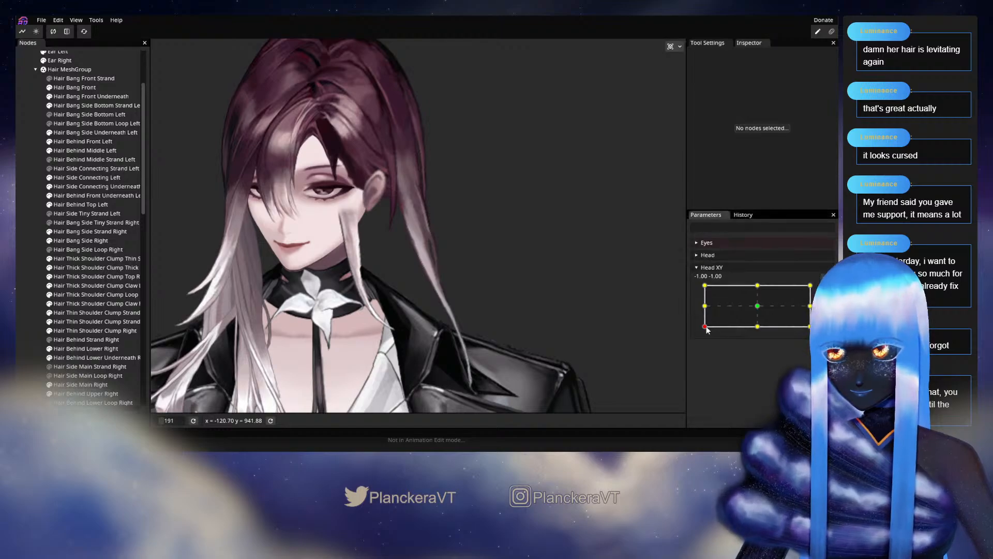
mouse_move(706, 330)
left_mouse_down()
mouse_move(776, 295)
mouse_move(701, 333)
left_mouse_up()
Step: Rearm Head XY at -1.00 -1.00 and fine-tune the Hair Behind Middle Left inner-edge vertices below the earlobe, plus an outer-edge vertex opposite
scroll(436, 325, "up", 3)
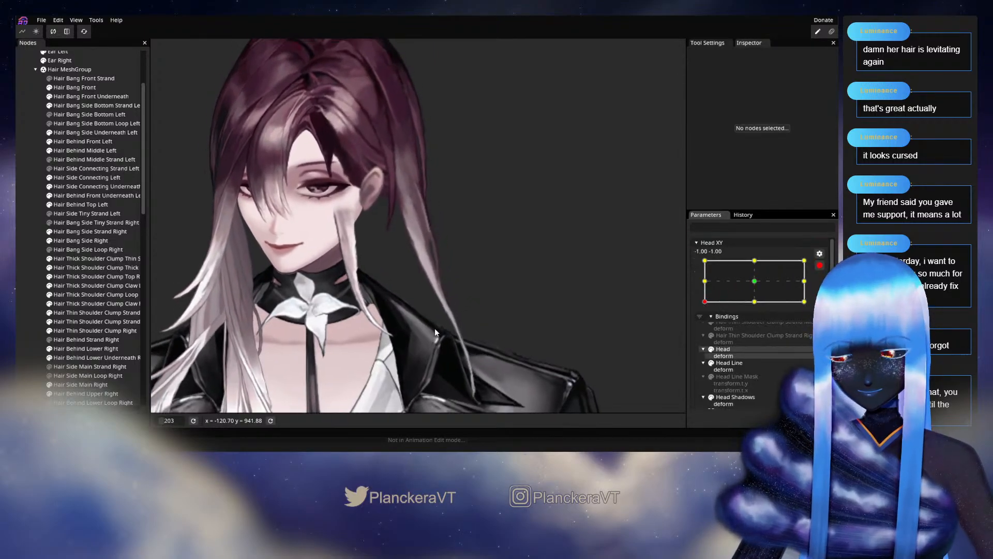
scroll(437, 326, "up", 5)
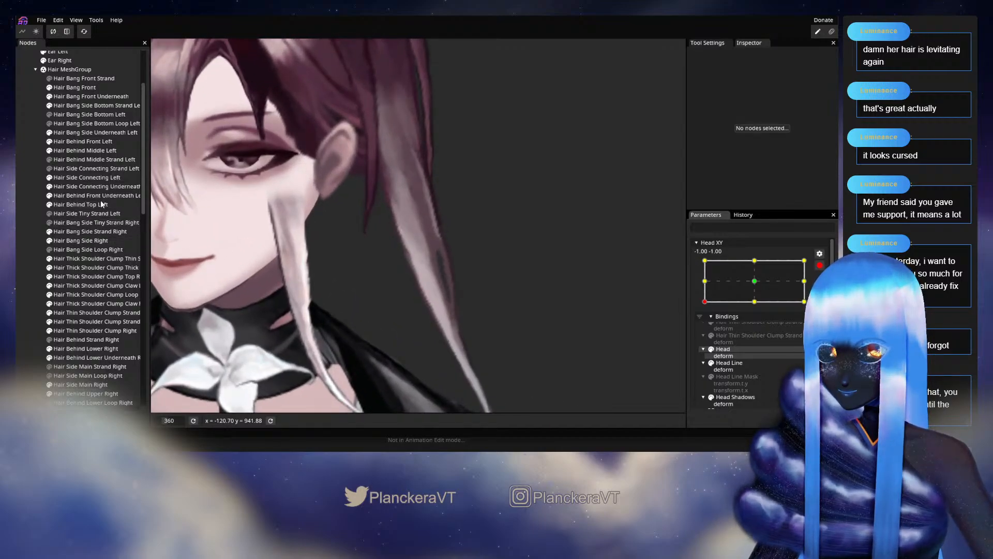
left_click(84, 150)
scroll(424, 312, "up", 3)
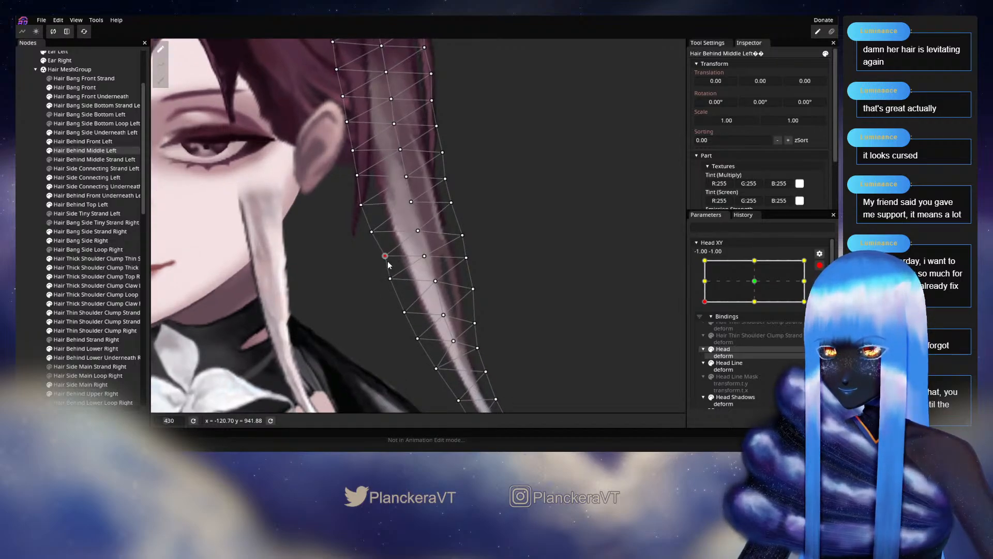
left_click(372, 232)
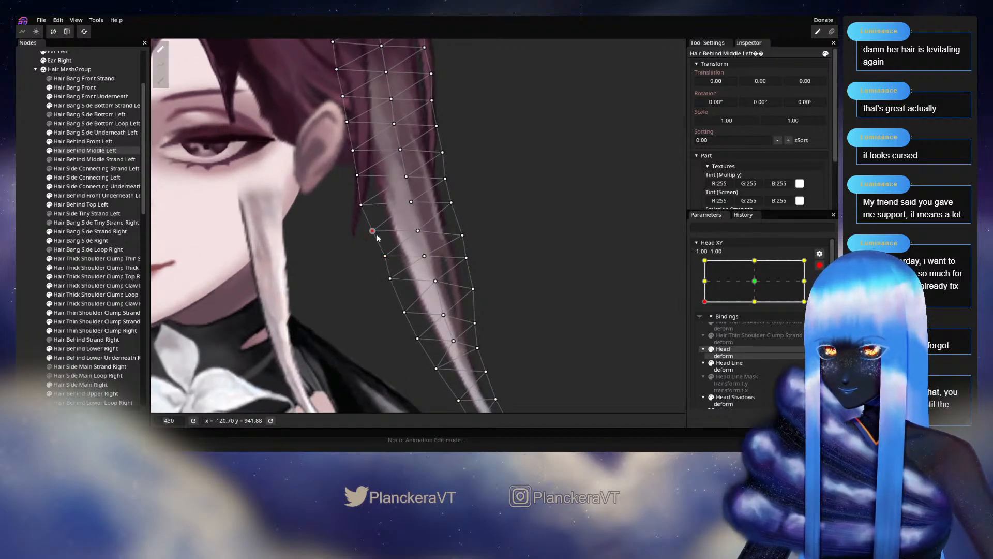
left_click_drag(388, 282, 392, 286)
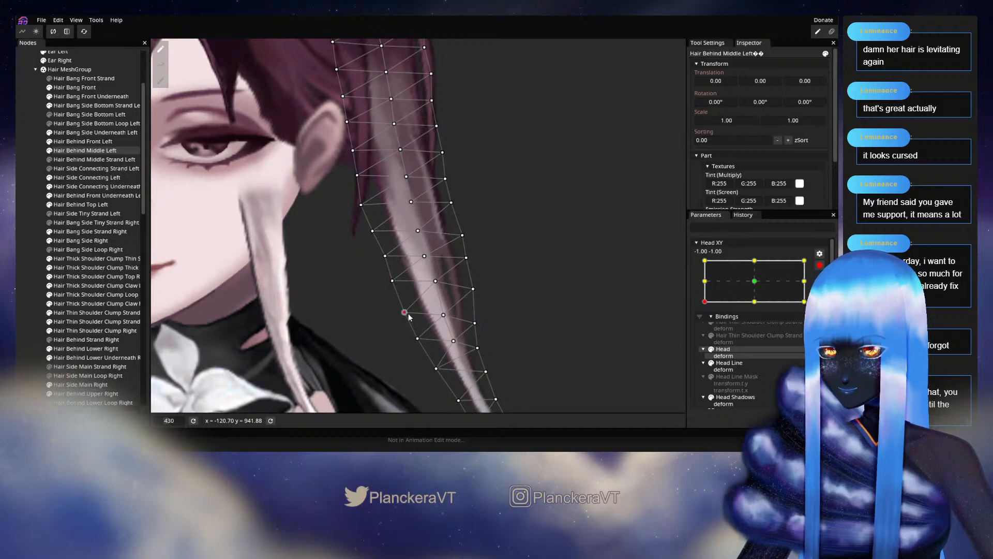
left_click(473, 288)
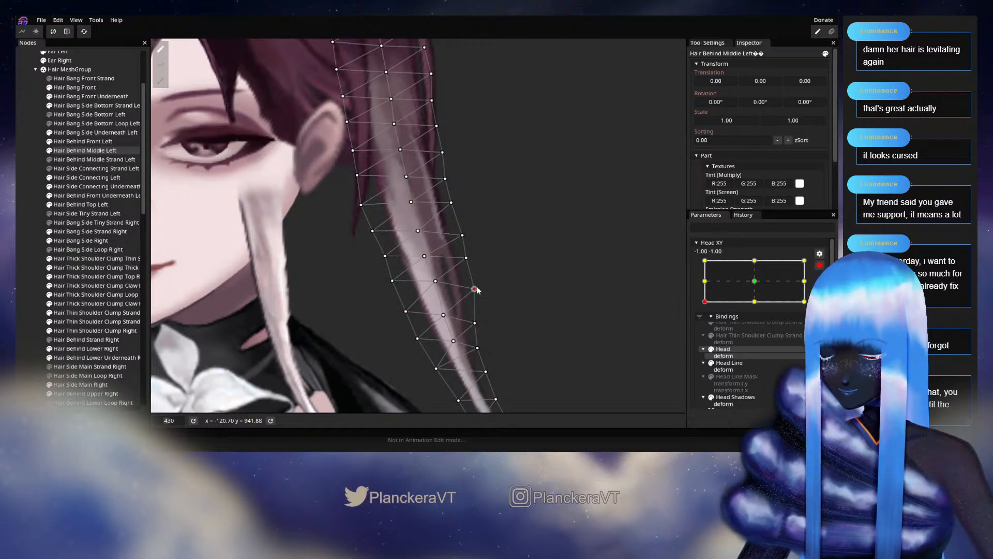
left_click(29, 251)
Step: Disarm Head XY and turn the head near the -1.00 -1.00 corner to examine the strand down to the jacket
scroll(520, 299, "down", 1)
scroll(520, 300, "down", 5)
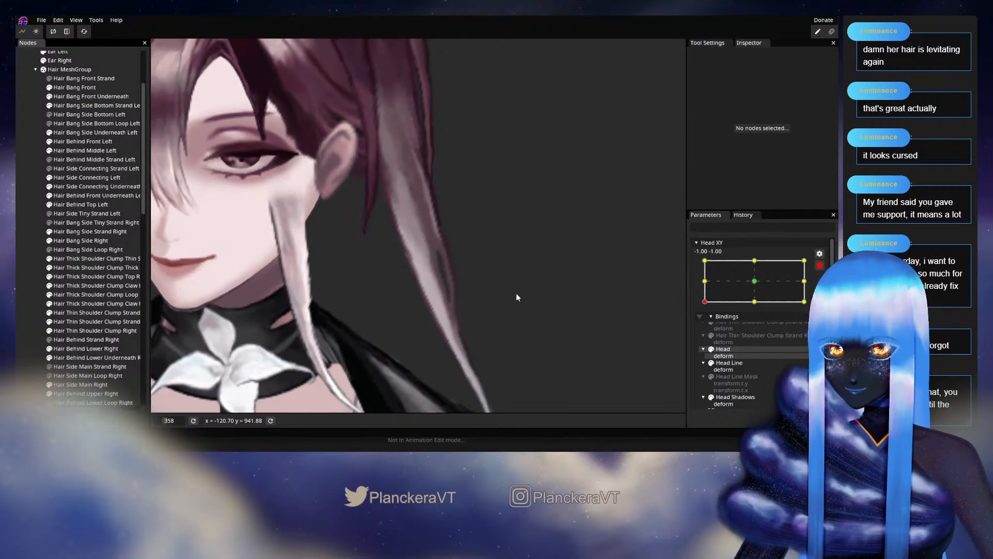
left_click(819, 265)
mouse_move(706, 326)
left_mouse_down()
mouse_move(759, 306)
mouse_move(693, 338)
left_mouse_up()
scroll(534, 262, "up", 3)
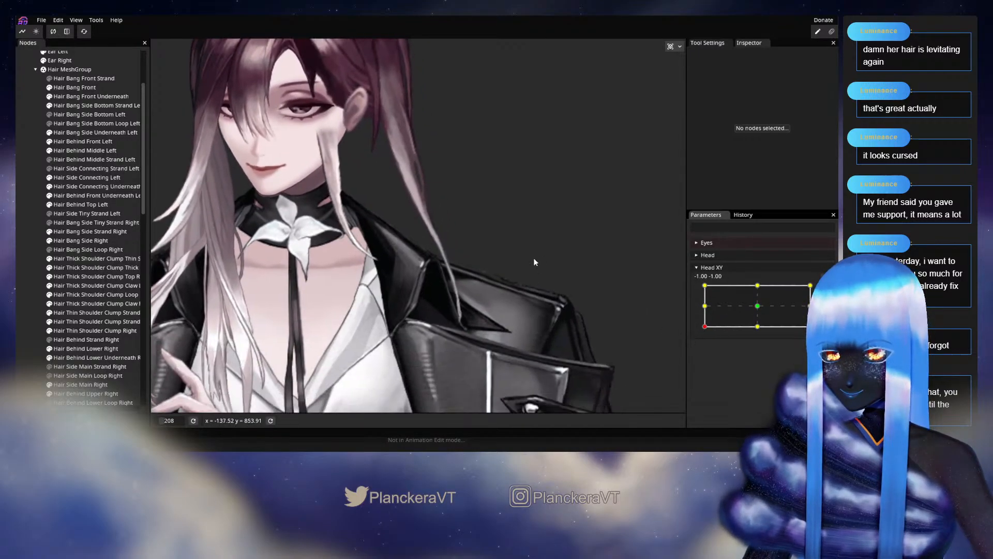
Step: Rearm Head XY at -1.00 -1.00 and adjust the Hair Behind Middle Left edge vertices where the strand crosses the jacket collar
left_click(825, 292)
scroll(463, 261, "up", 7)
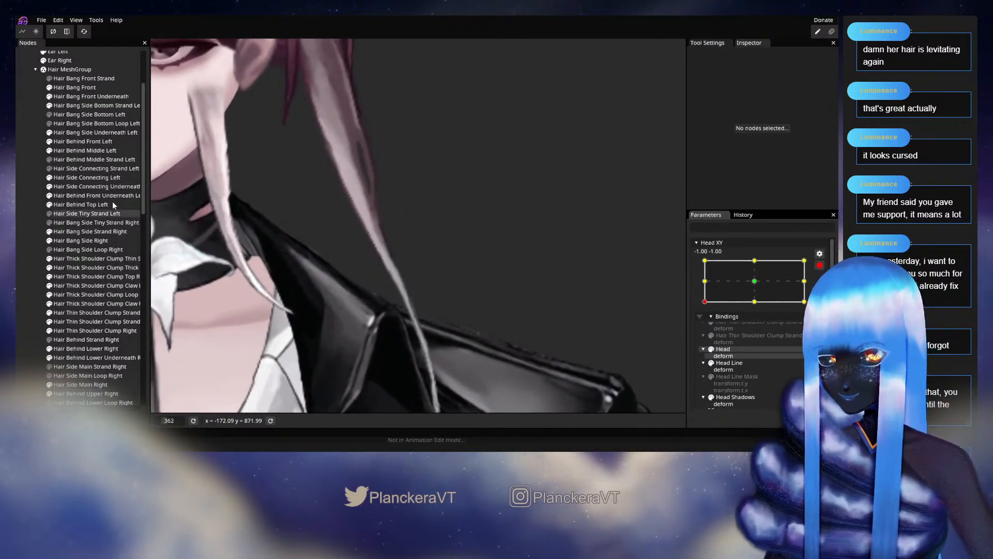
left_click(84, 150)
scroll(391, 240, "up", 2)
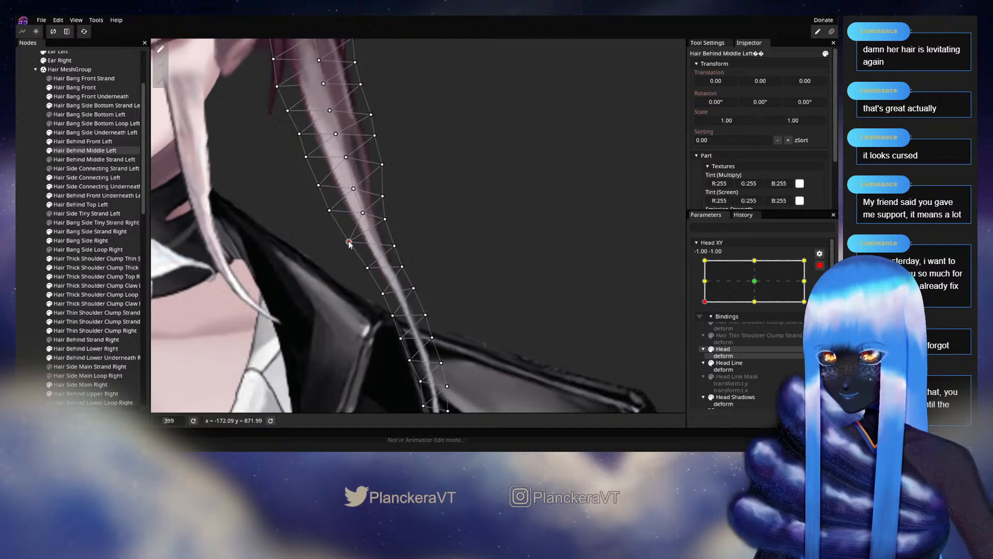
left_click_drag(401, 238, 390, 194)
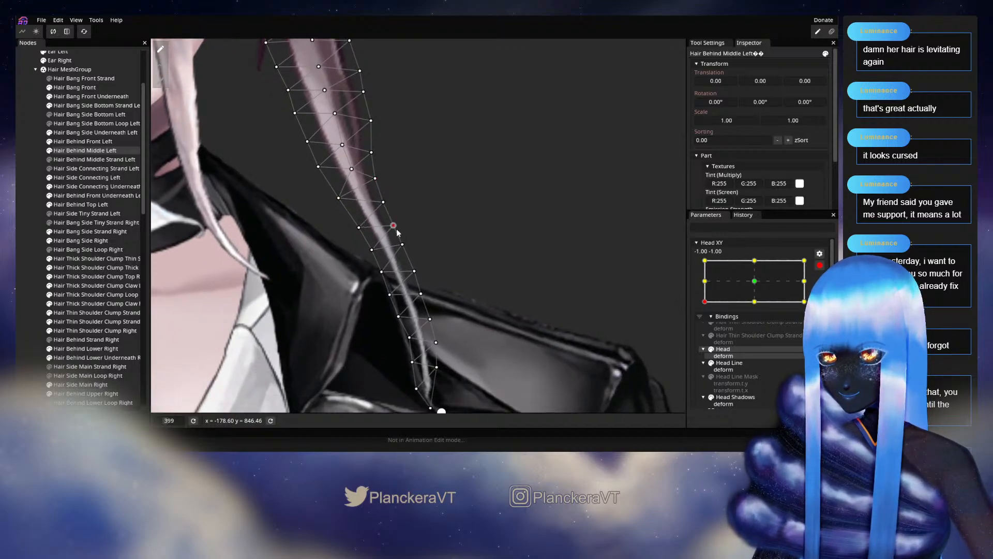
left_click_drag(416, 270, 408, 250)
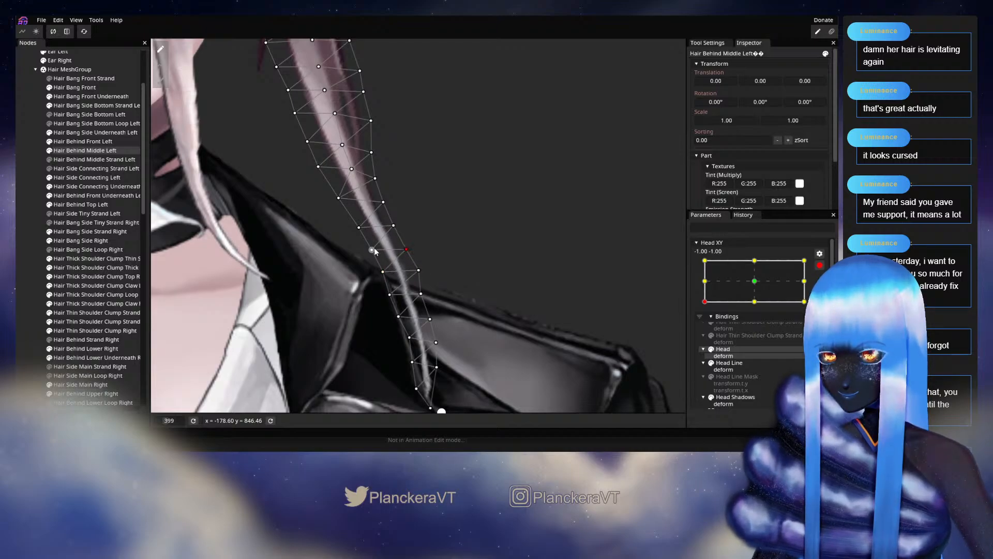
left_click_drag(368, 258, 362, 204)
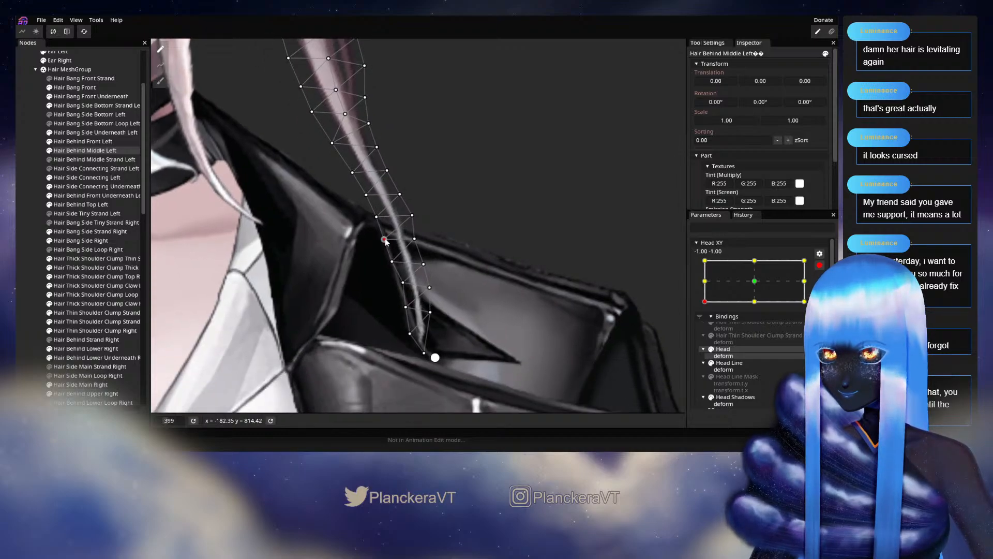
left_click_drag(417, 240, 426, 209)
left_click(400, 243)
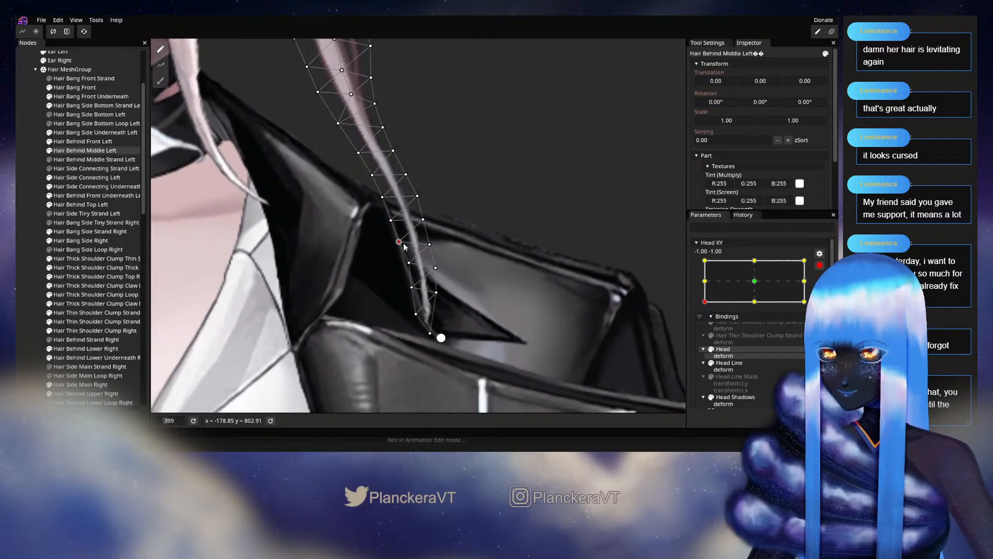
Step: Reshape the tapered tip of Hair Behind Middle Left by repositioning its end vertices and the edge vertices over the jacket
left_click_drag(434, 249, 458, 260)
left_click(414, 264)
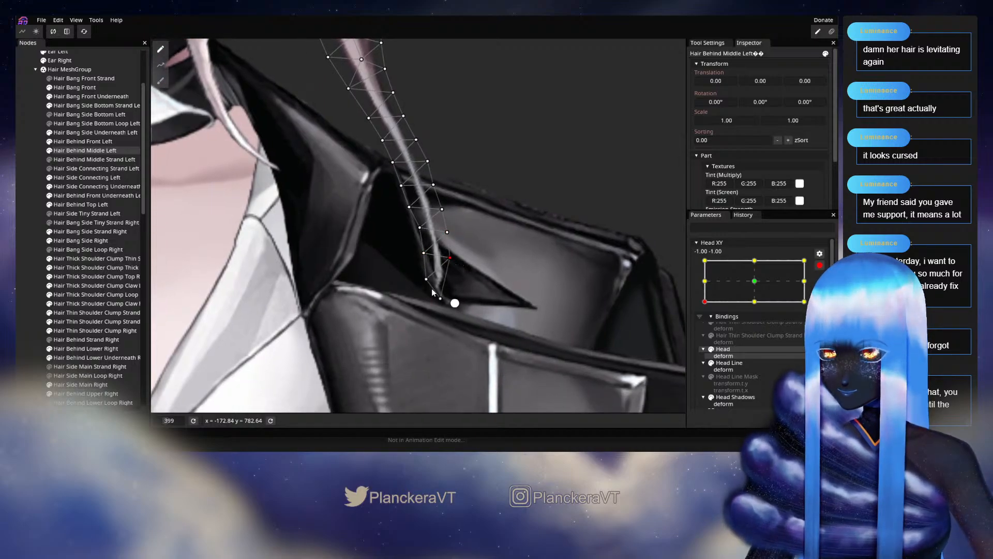
left_click_drag(440, 298, 430, 279)
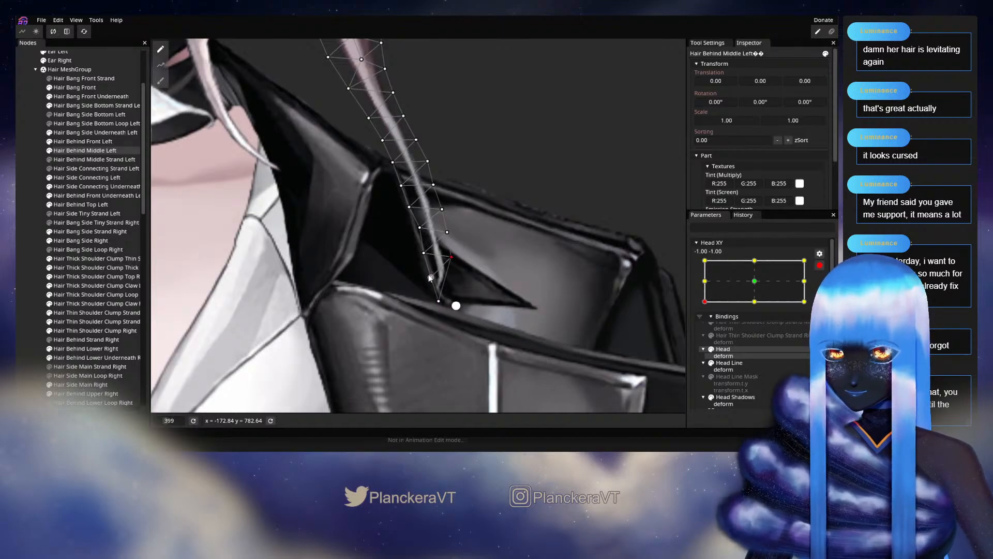
left_click_drag(431, 277, 435, 279)
left_click_drag(423, 254, 427, 255)
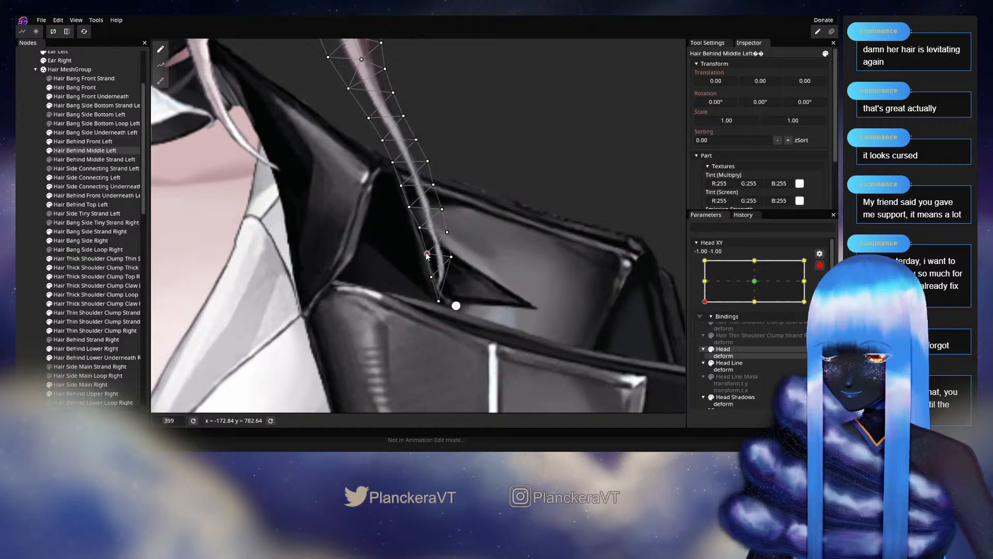
left_click(448, 232)
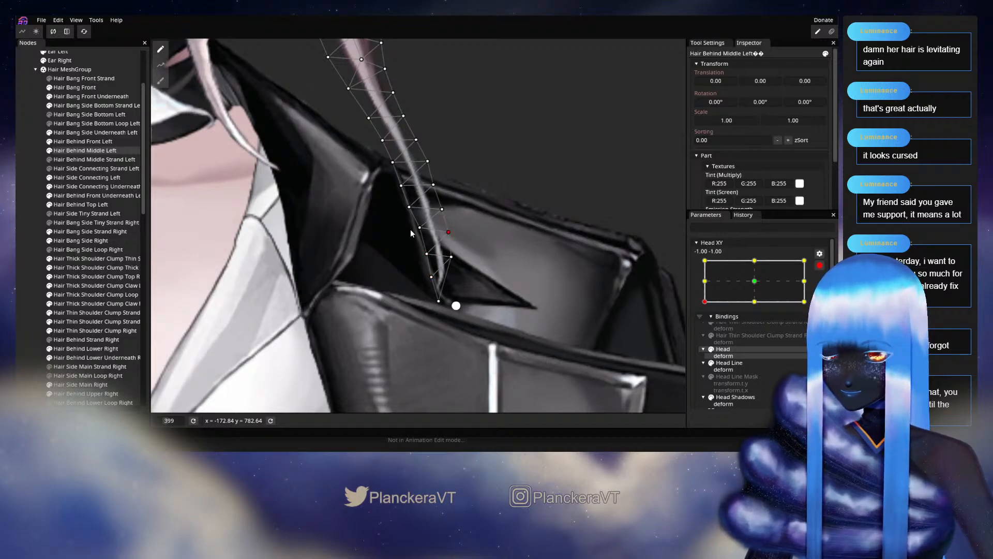
left_click_drag(421, 233, 423, 232)
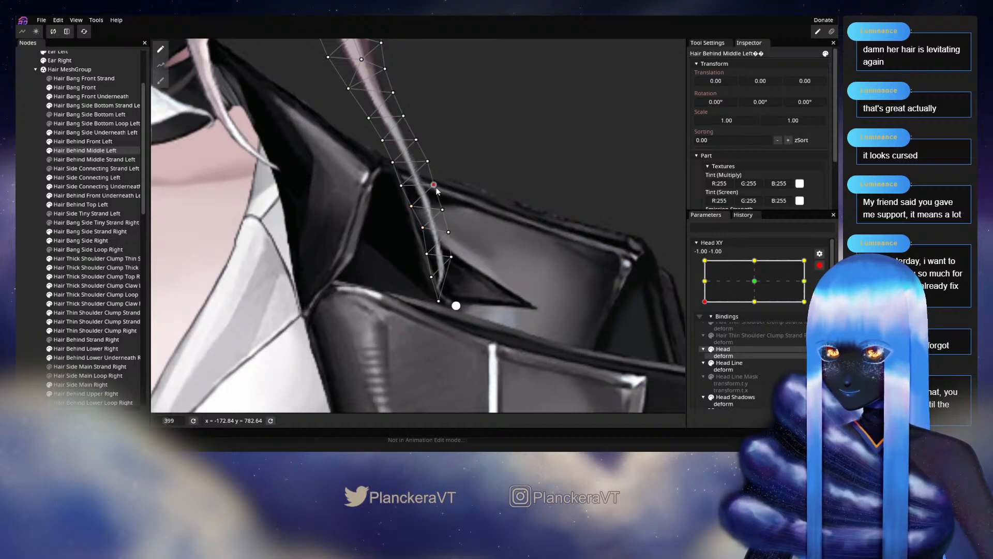
left_click_drag(433, 189, 383, 257)
left_click(32, 200)
Step: Disarm Head XY and move the head around the -1.00 -1.00 corner to examine the strand's lower half and tip
scroll(496, 264, "down", 12)
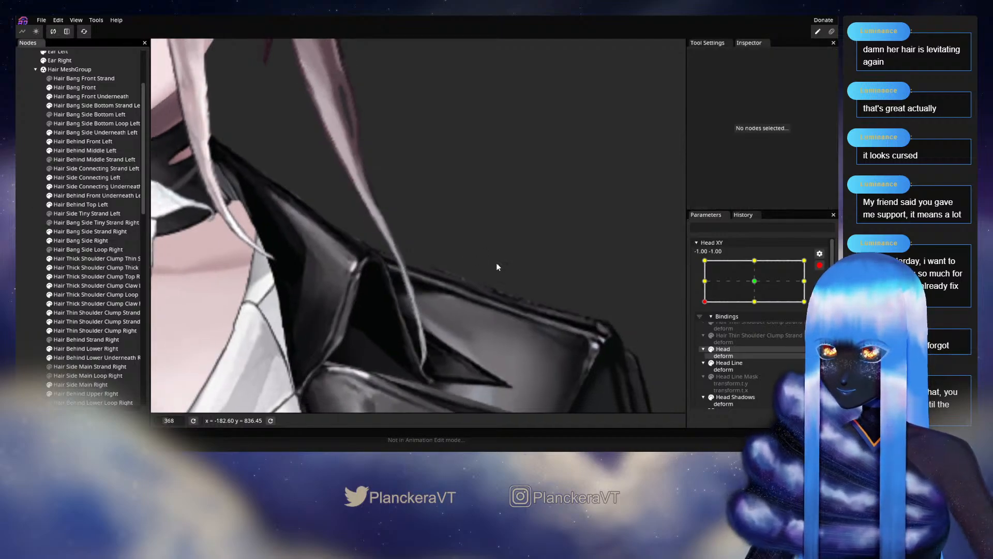
scroll(524, 255, "down", 6)
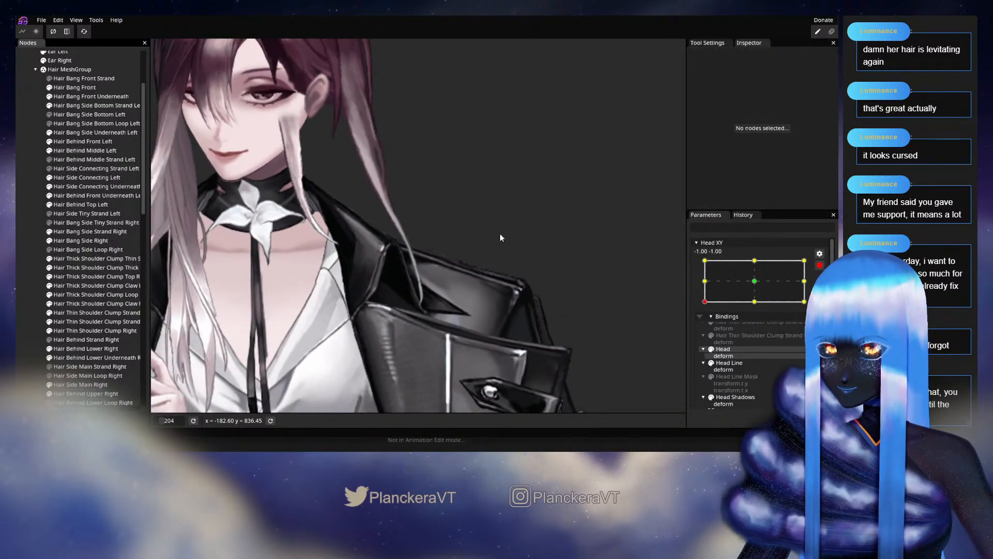
left_click(819, 265)
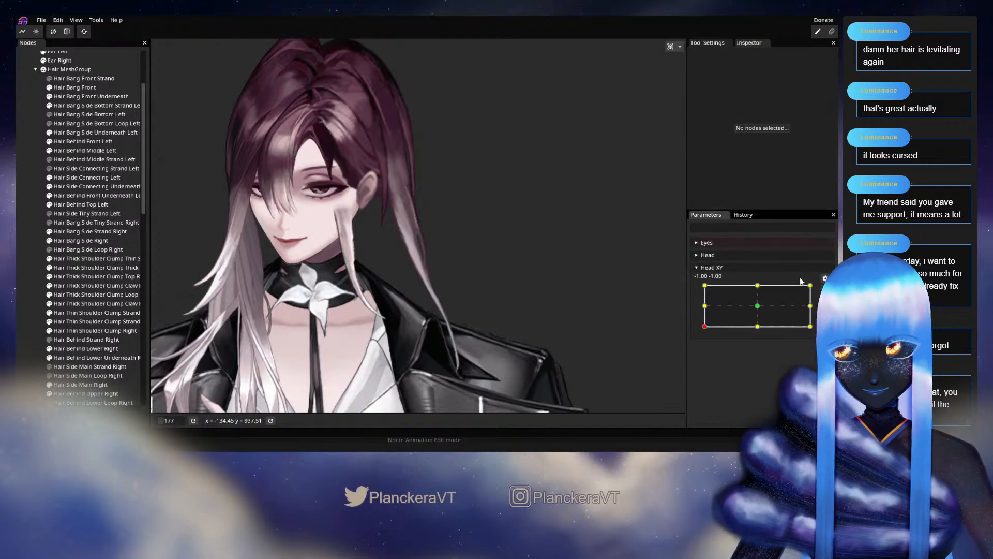
mouse_move(706, 330)
left_mouse_down()
mouse_move(759, 307)
mouse_move(704, 334)
left_mouse_up()
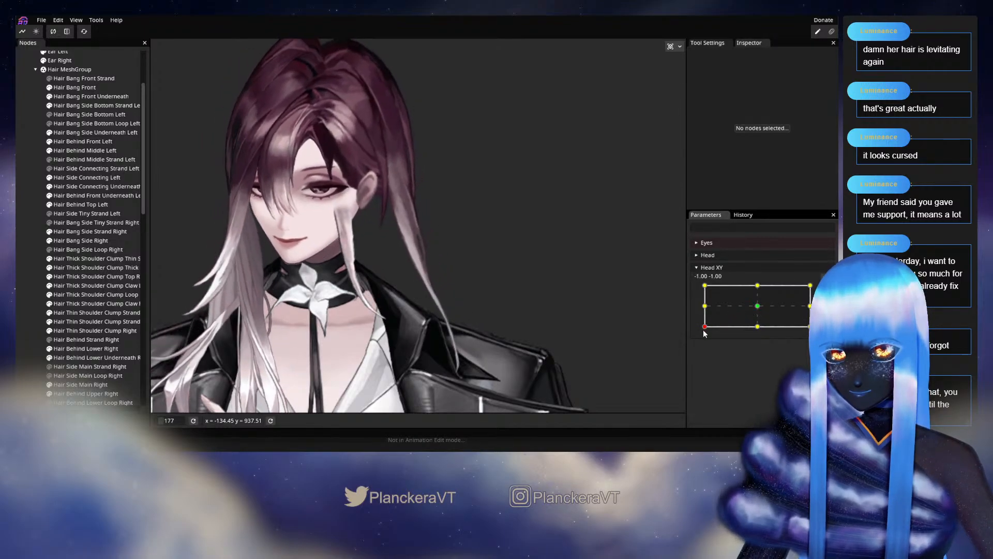
scroll(497, 281, "up", 4)
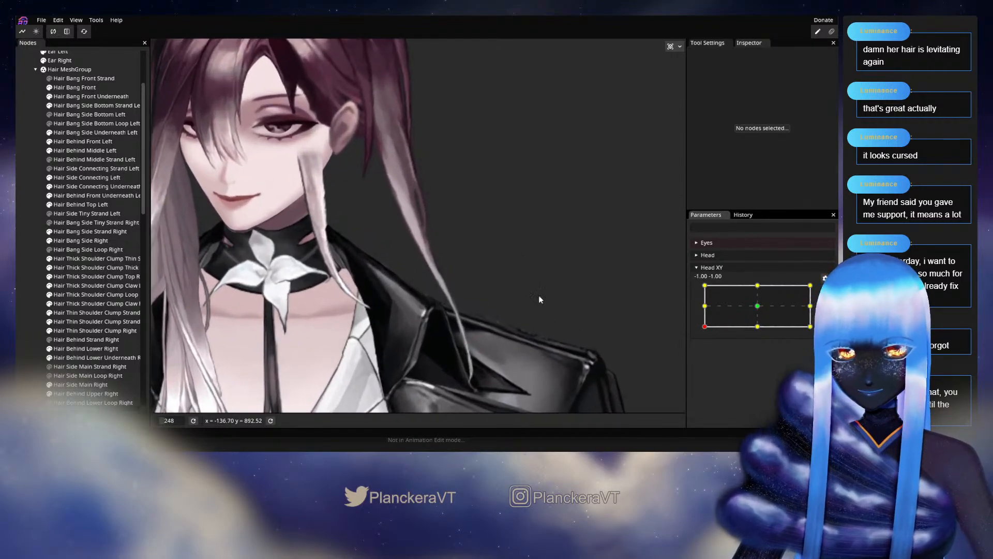
Step: Rearm Head XY at -1.00 -1.00 and nudge the Hair Behind Middle Left edge vertices just above the jacket collar
left_click(820, 290)
scroll(465, 278, "up", 2)
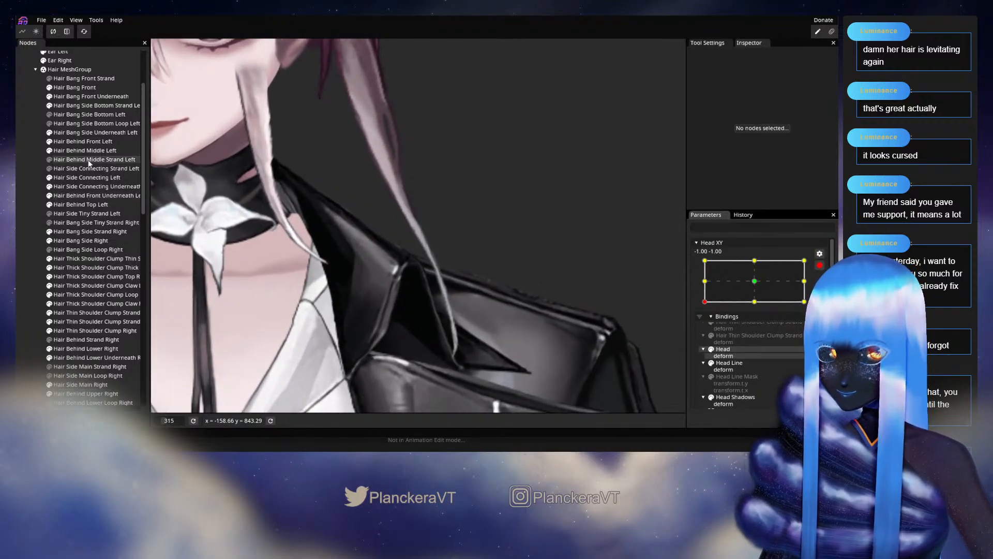
left_click(85, 150)
scroll(469, 258, "up", 3)
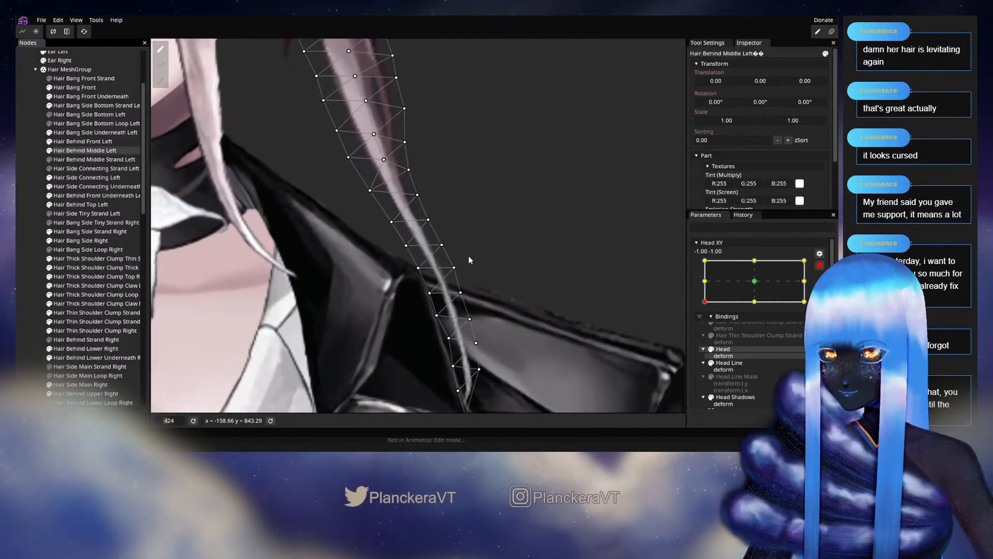
scroll(470, 259, "up", 1)
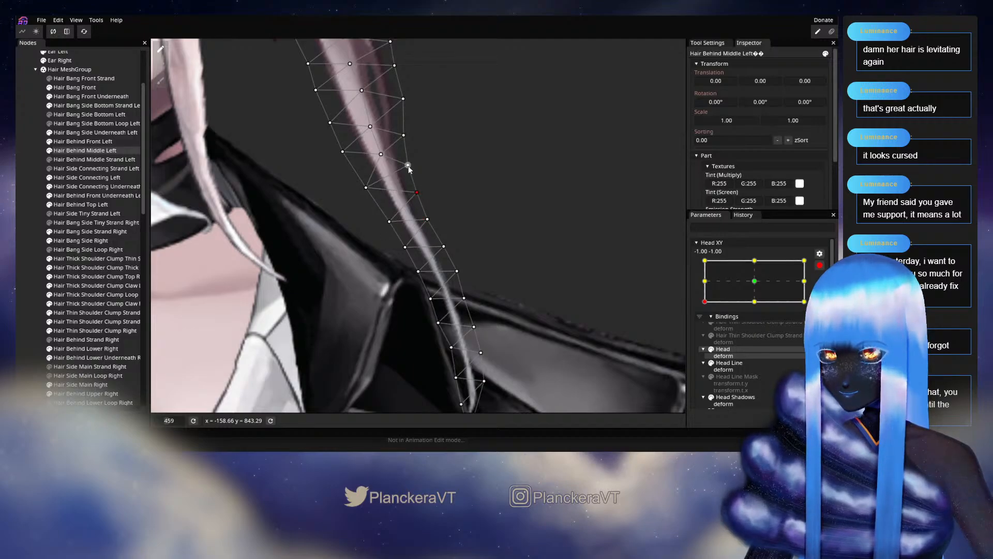
left_click(390, 221)
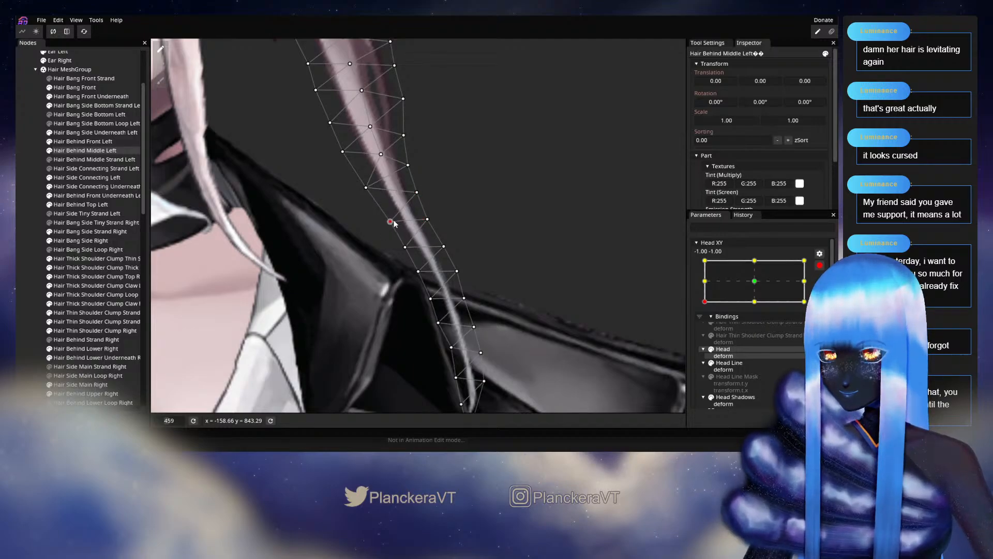
left_click(429, 219)
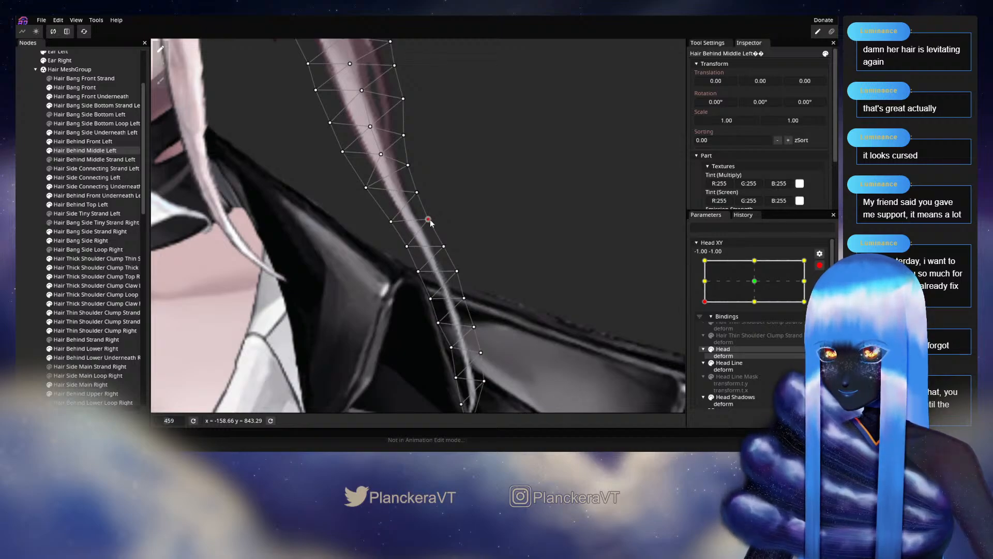
left_click_drag(446, 251, 434, 220)
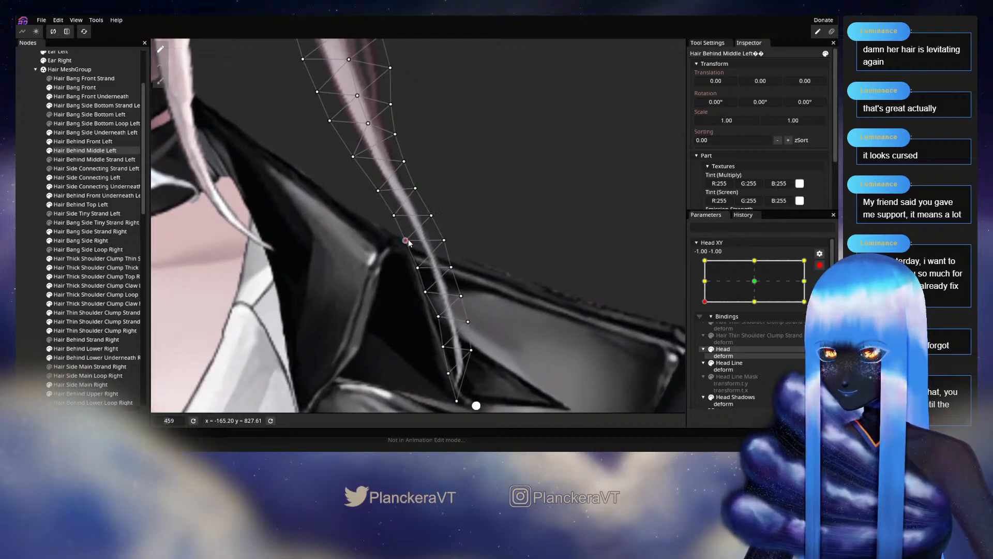
left_click_drag(392, 218, 408, 246)
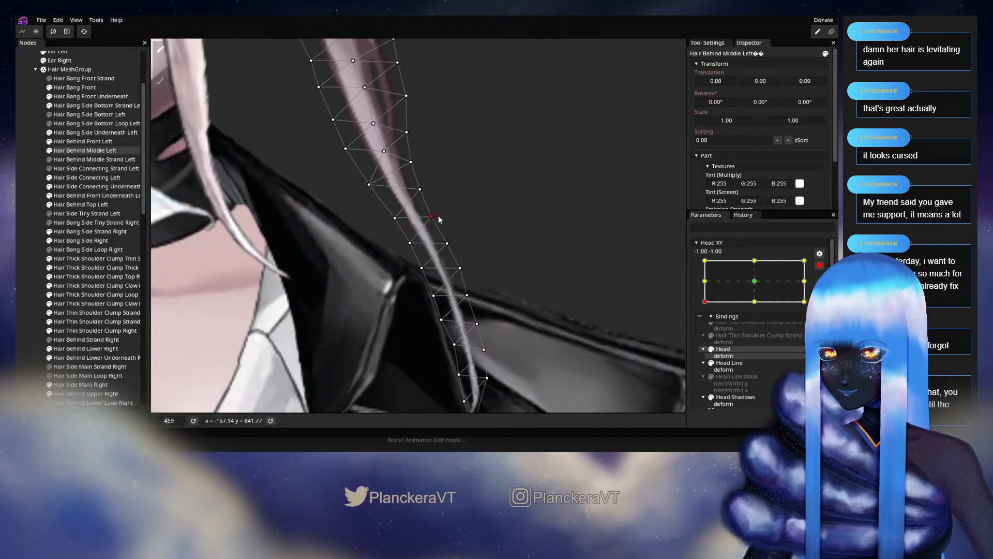
Step: Even out the paired edge vertices of Hair Behind Middle Left where the strand narrows toward the collar
left_click_drag(438, 220, 454, 267)
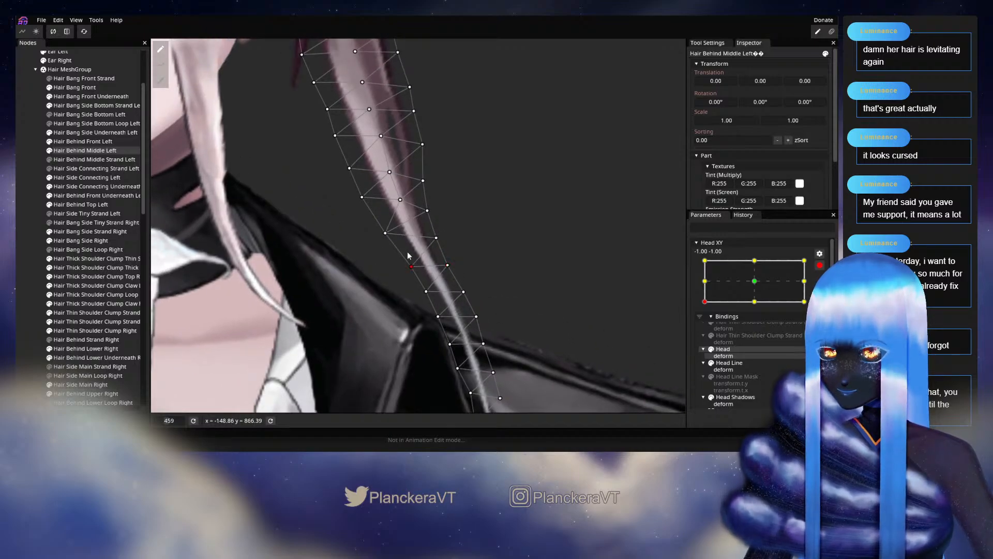
left_click(386, 234)
left_click(437, 237)
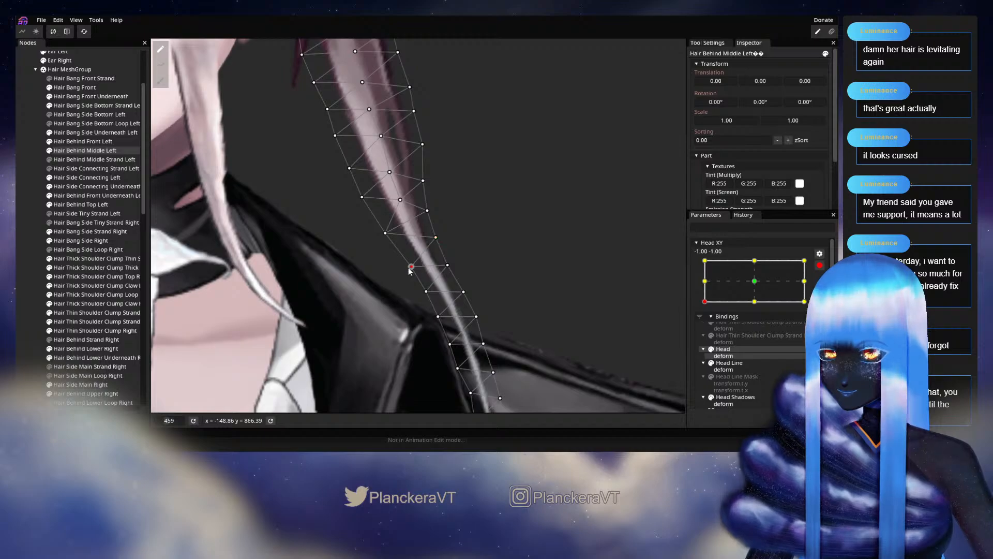
left_click_drag(409, 270, 459, 234)
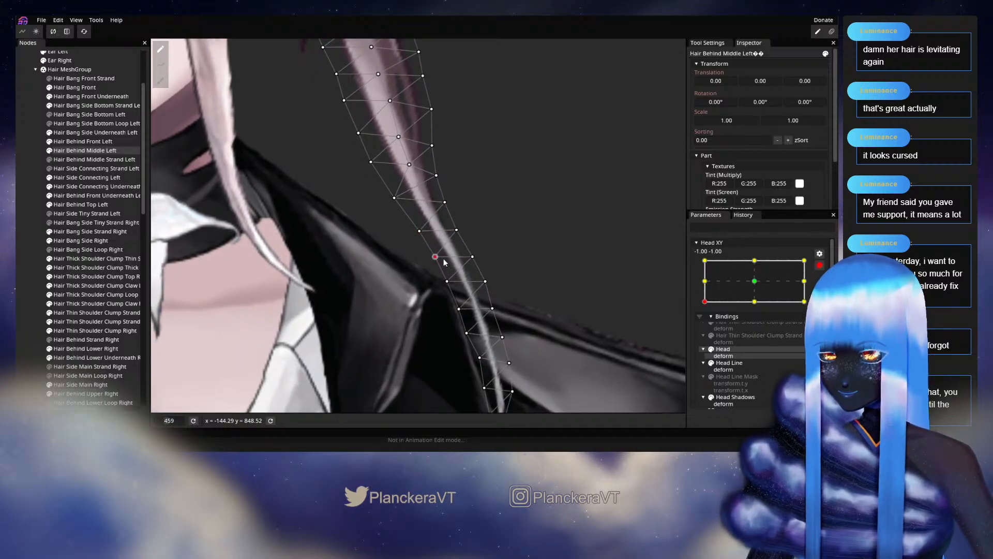
left_click(472, 256)
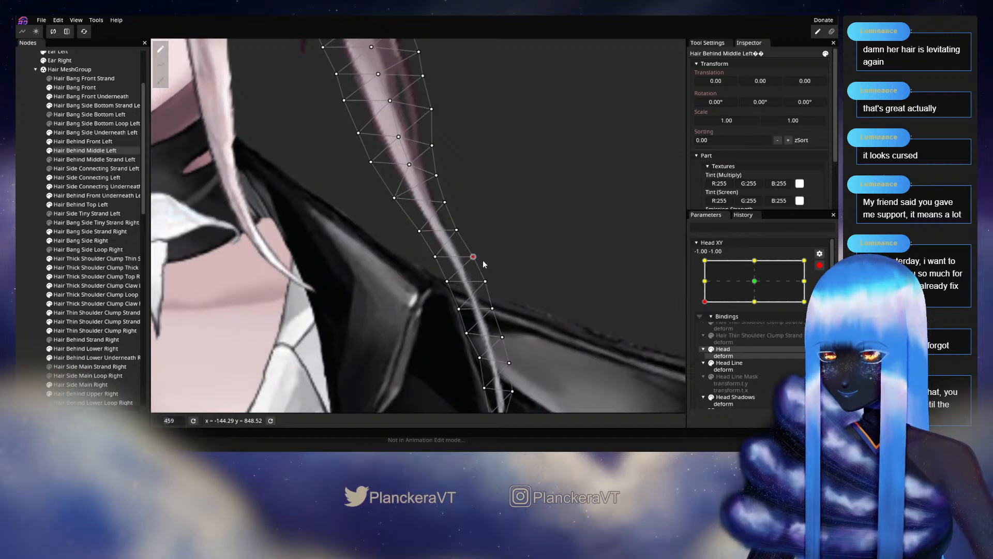
left_click_drag(483, 261, 462, 225)
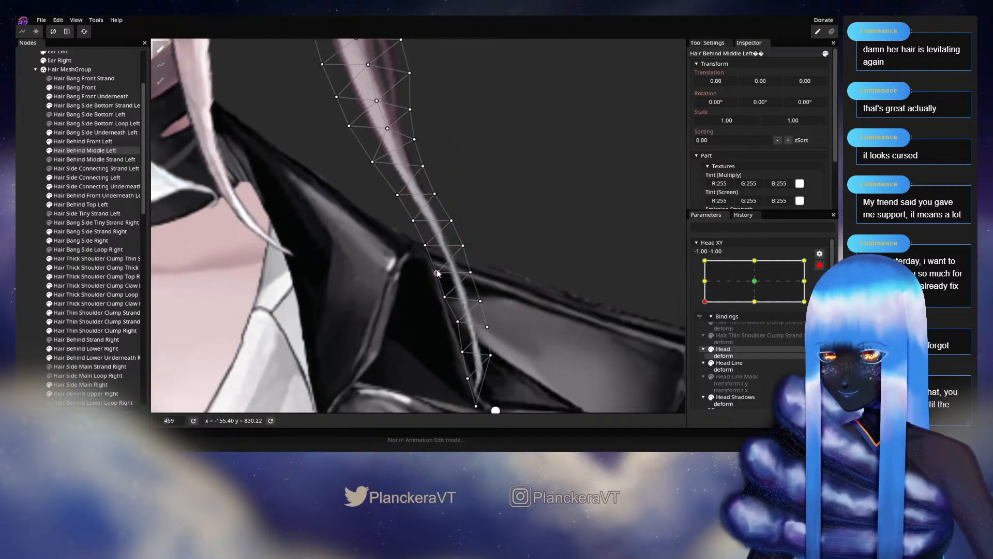
Step: Adjust the edge vertices of Hair Behind Middle Left over the jacket down toward the tip, and deselect the strand
left_click_drag(428, 247, 470, 263)
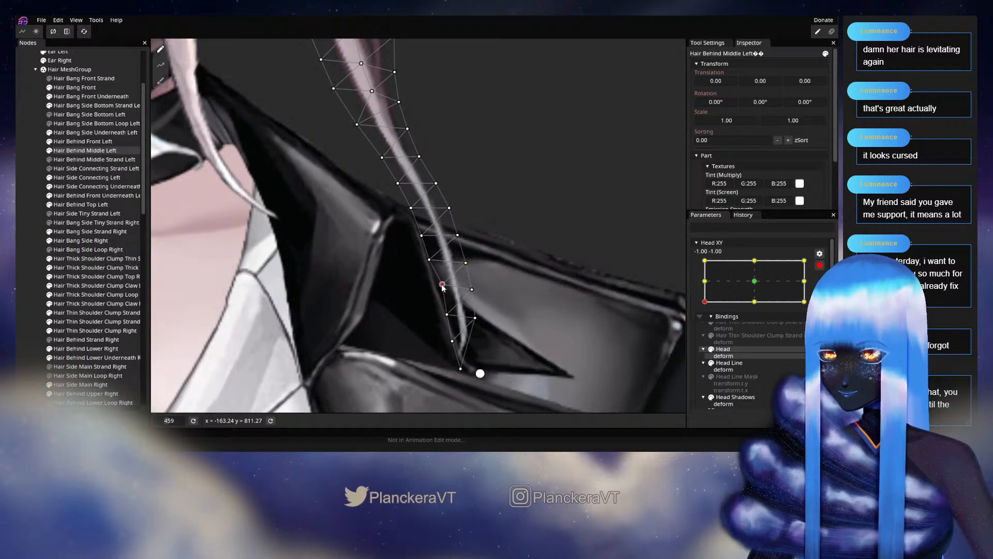
left_click_drag(431, 261, 433, 260)
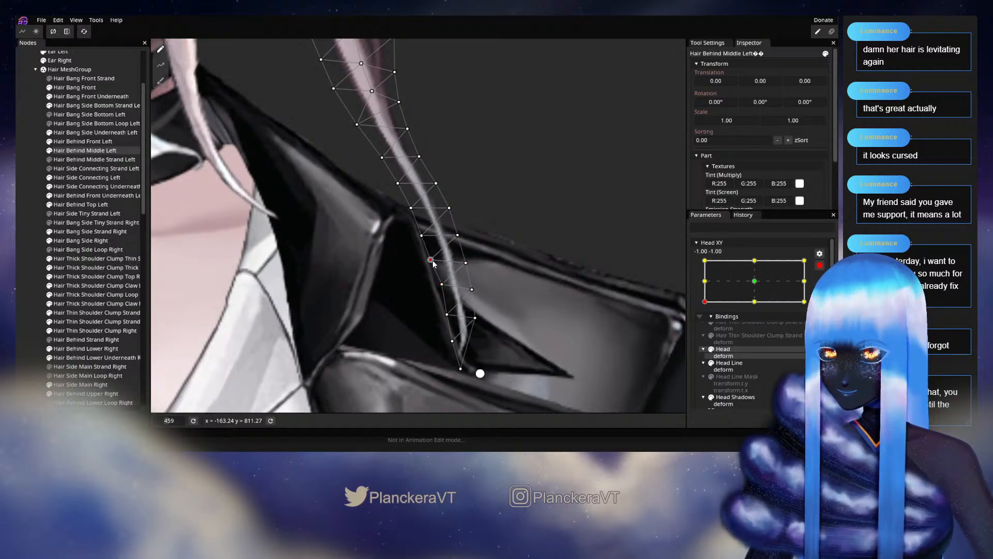
left_click_drag(474, 293, 463, 261)
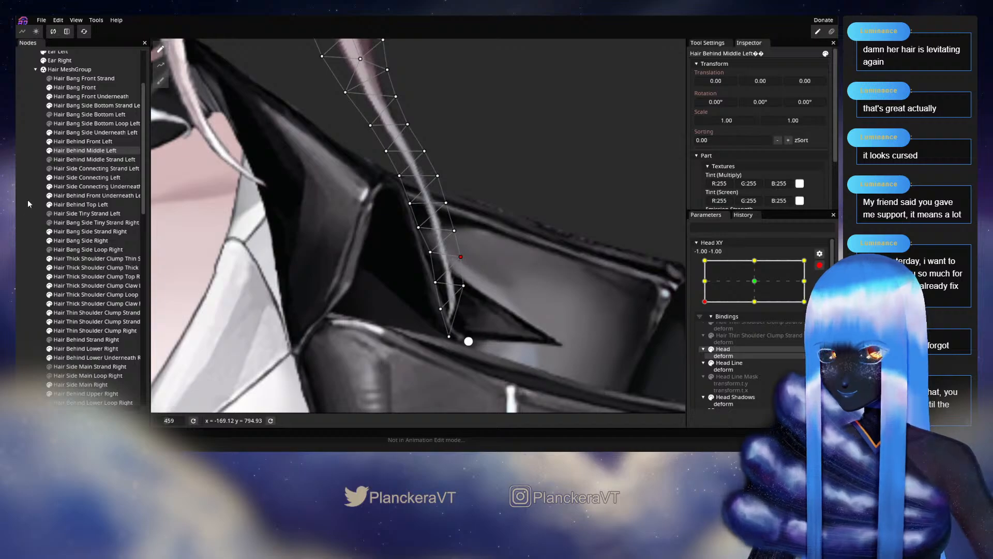
left_click(485, 257)
scroll(484, 258, "down", 5)
scroll(469, 292, "down", 5)
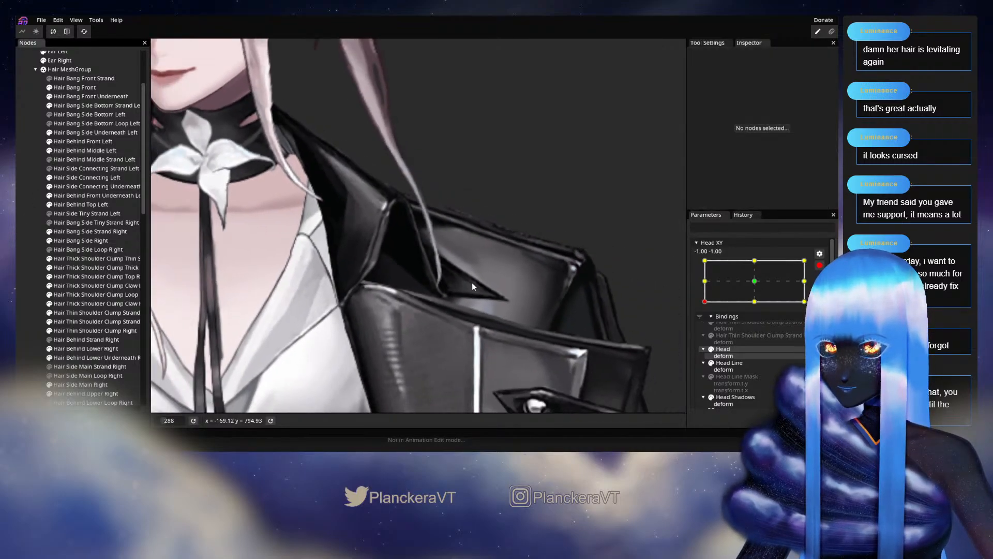
scroll(498, 322, "down", 1)
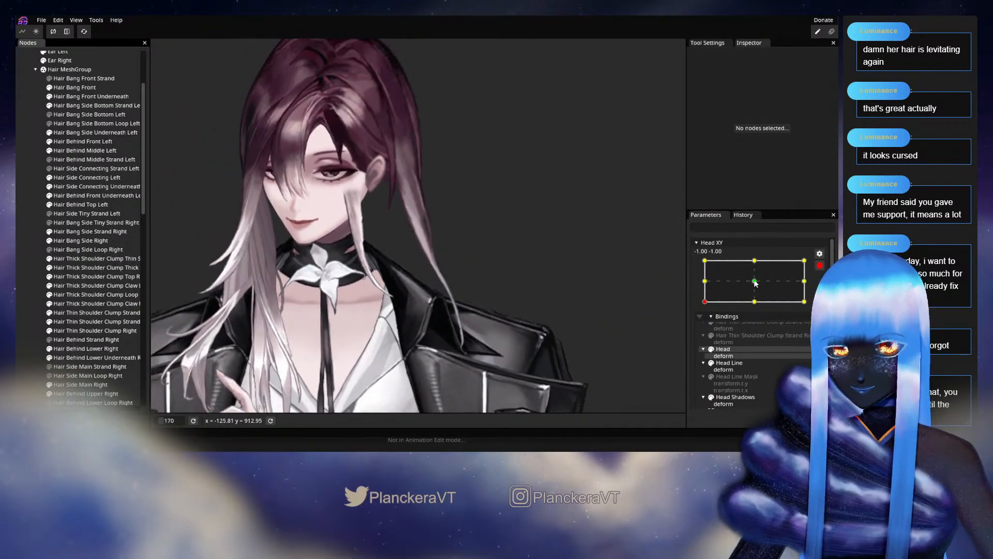
Step: Disarm Head XY, set the head to -0.97 -1.00 to check the strand, and save the project
left_click(820, 265)
mouse_move(705, 327)
left_mouse_down()
mouse_move(759, 308)
mouse_move(701, 313)
mouse_move(714, 331)
mouse_move(743, 333)
mouse_move(718, 336)
mouse_move(750, 311)
mouse_move(705, 306)
mouse_move(705, 335)
mouse_move(703, 311)
mouse_move(707, 329)
mouse_move(709, 317)
mouse_move(757, 306)
mouse_move(694, 306)
mouse_move(699, 333)
mouse_move(759, 307)
mouse_move(706, 327)
left_mouse_up()
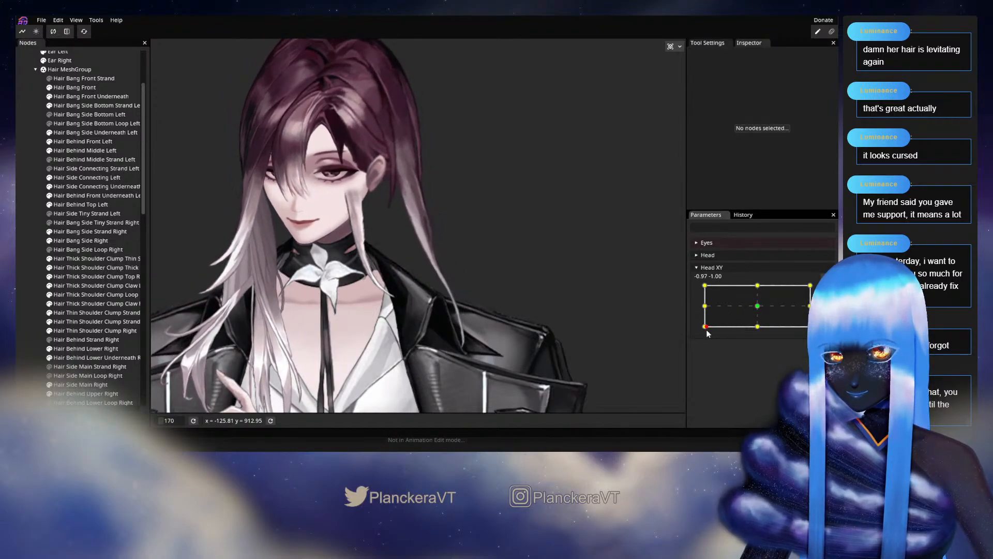
left_click(40, 21)
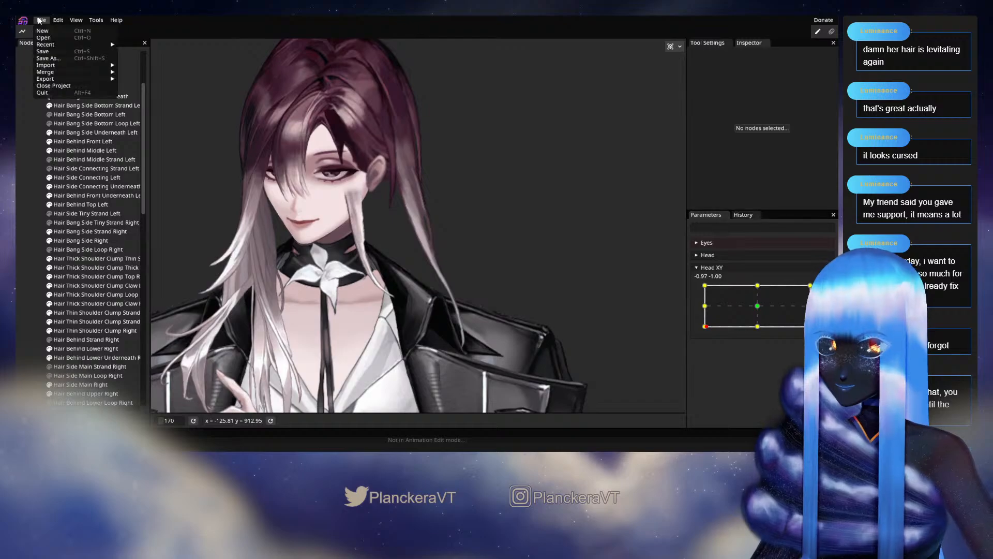
left_click(54, 52)
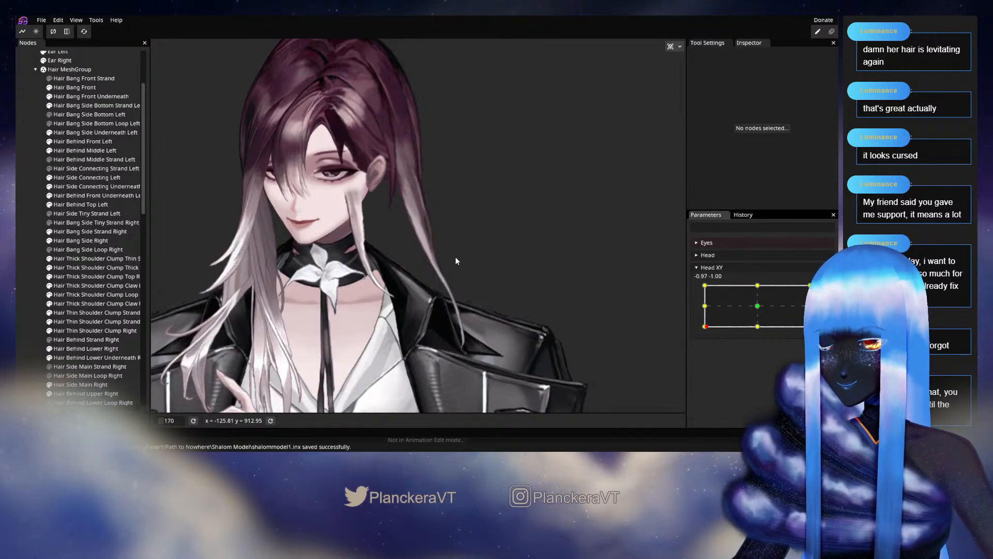
left_click_drag(400, 223, 424, 251)
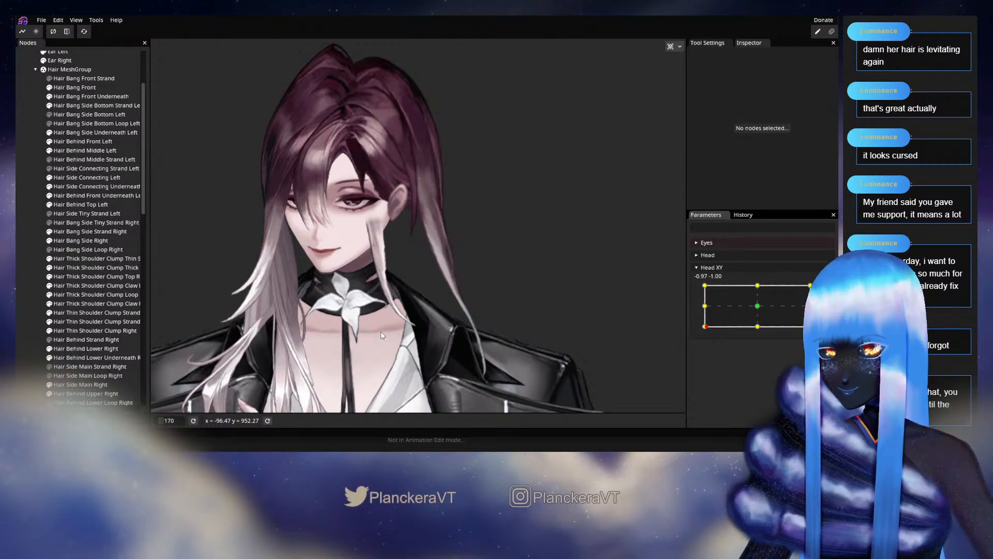